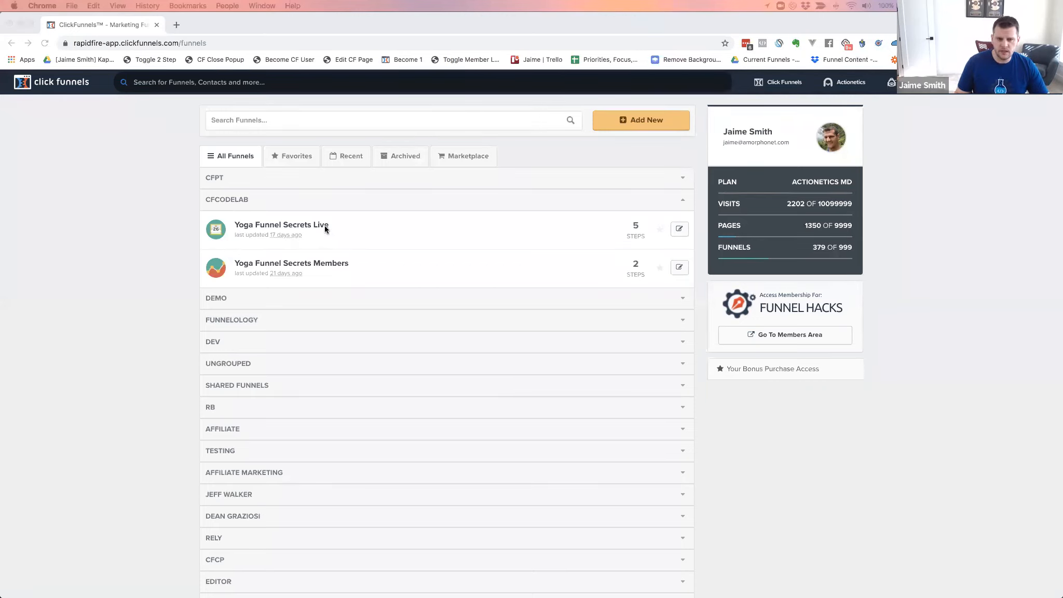
# Open the Yoga Funnel Secrets Live funnel in a new tab and go to its Webinar Confirmation step
pyautogui.click(135, 225)
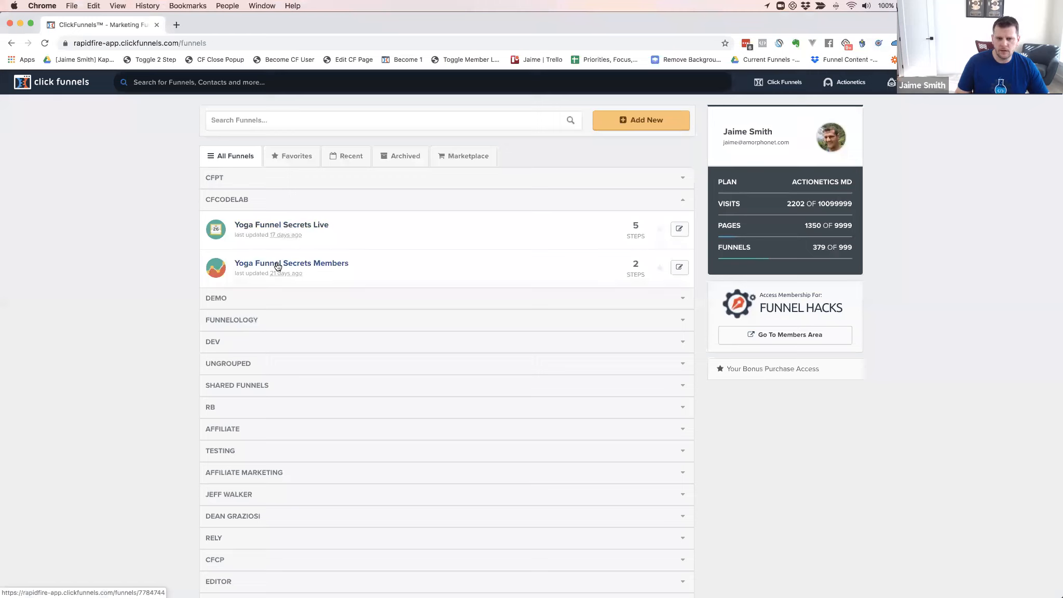
pyautogui.click(285, 225)
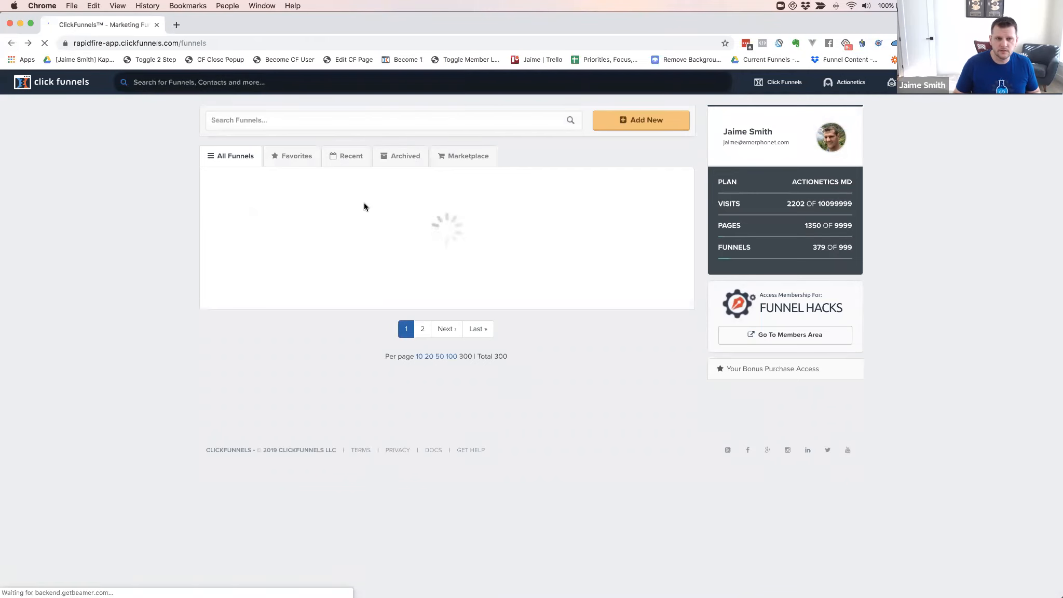
pyautogui.keyDown('super'); pyautogui.click(311, 227); pyautogui.keyUp('super')
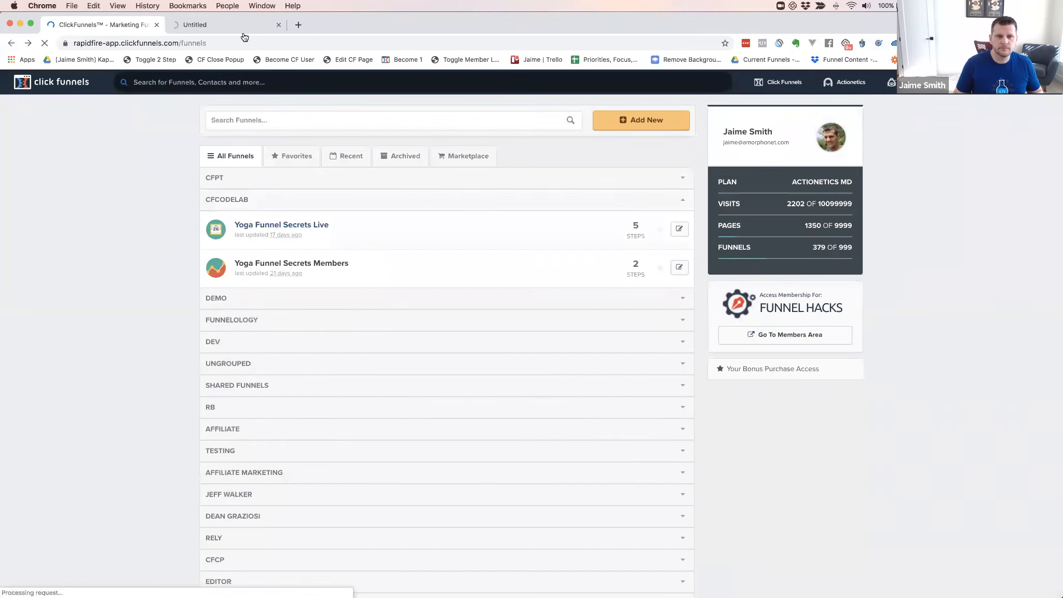
pyautogui.click(231, 30)
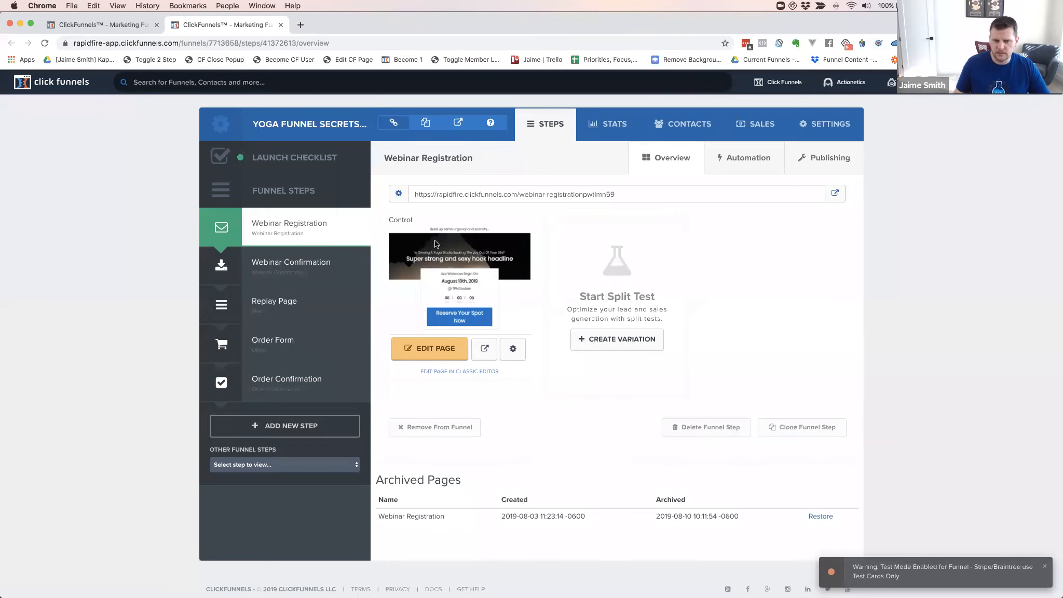
pyautogui.click(288, 264)
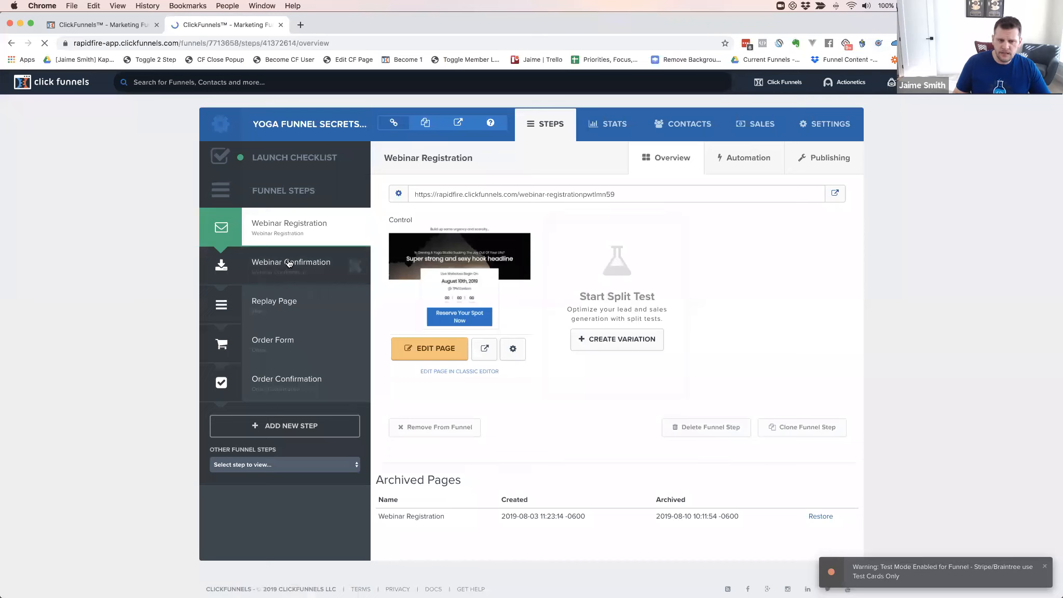
pyautogui.click(748, 157)
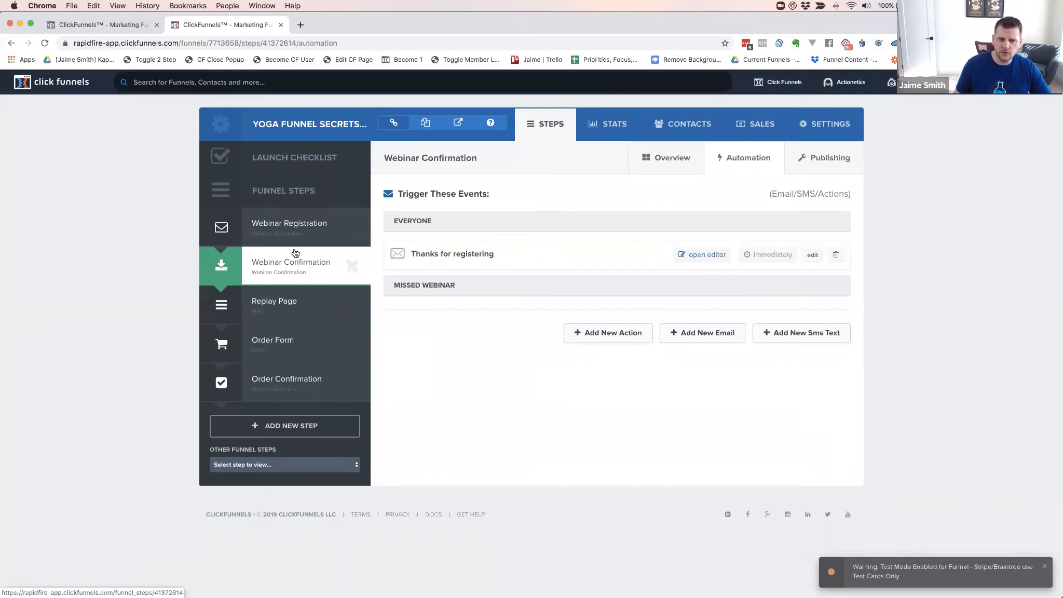
pyautogui.click(284, 225)
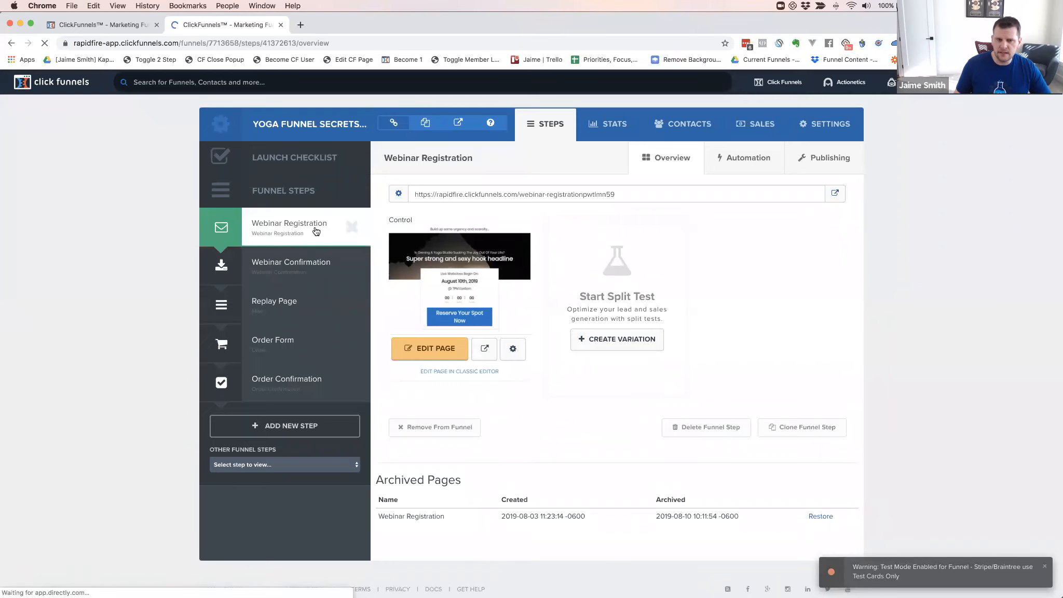
pyautogui.click(746, 162)
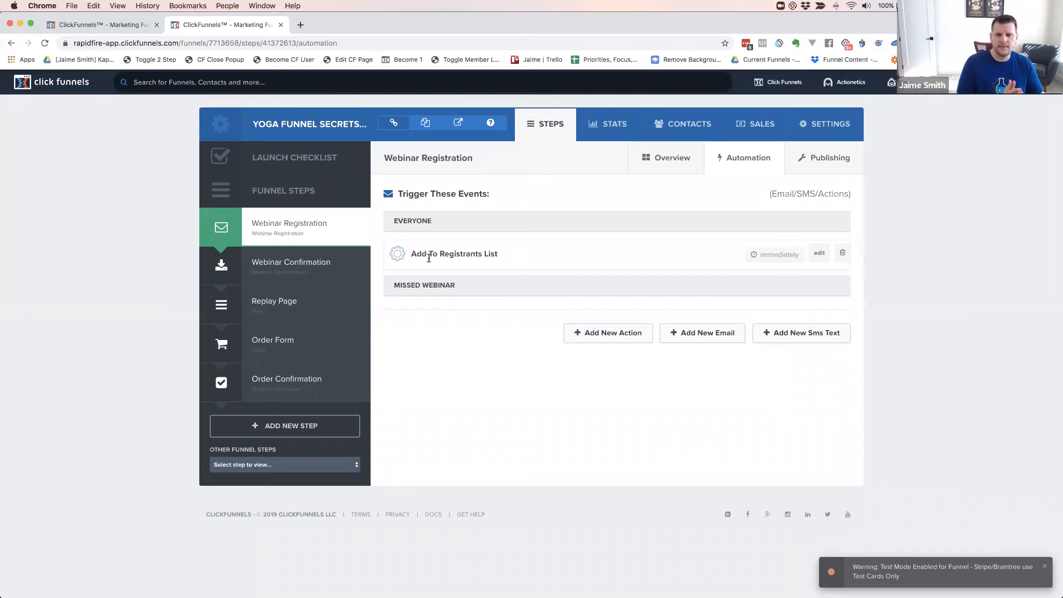
# Open the Webinar Confirmation step and view its automations
pyautogui.click(294, 269)
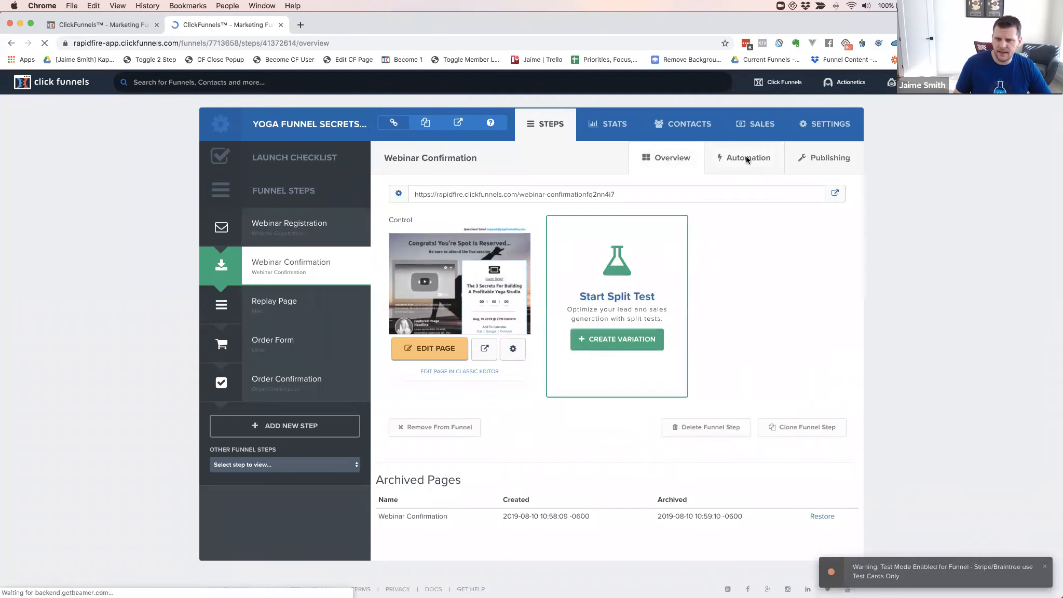
pyautogui.click(747, 159)
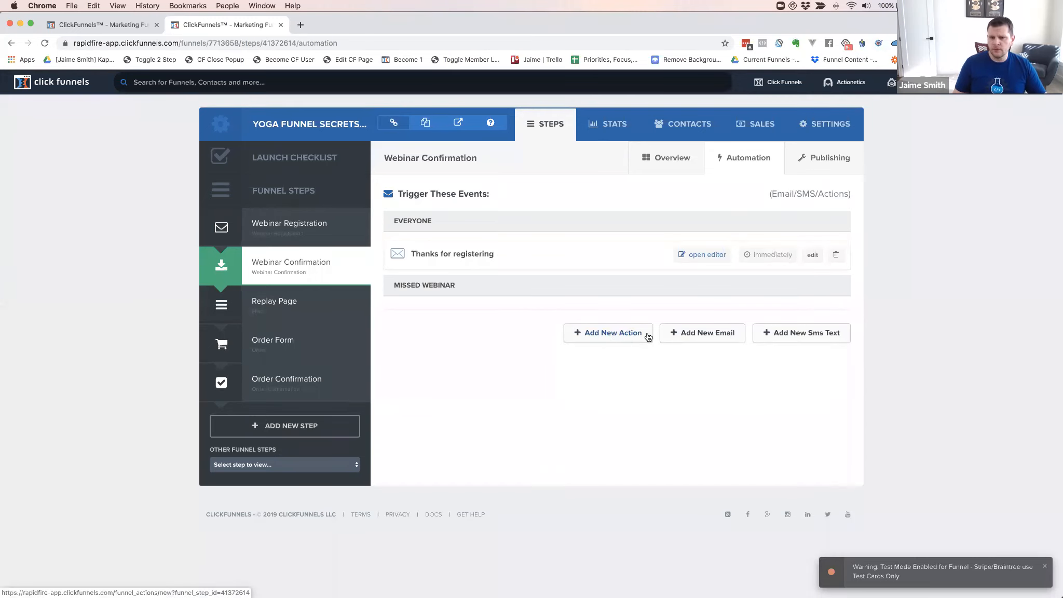
# Start a new automation email for the Webinar Confirmation step
pyautogui.click(696, 335)
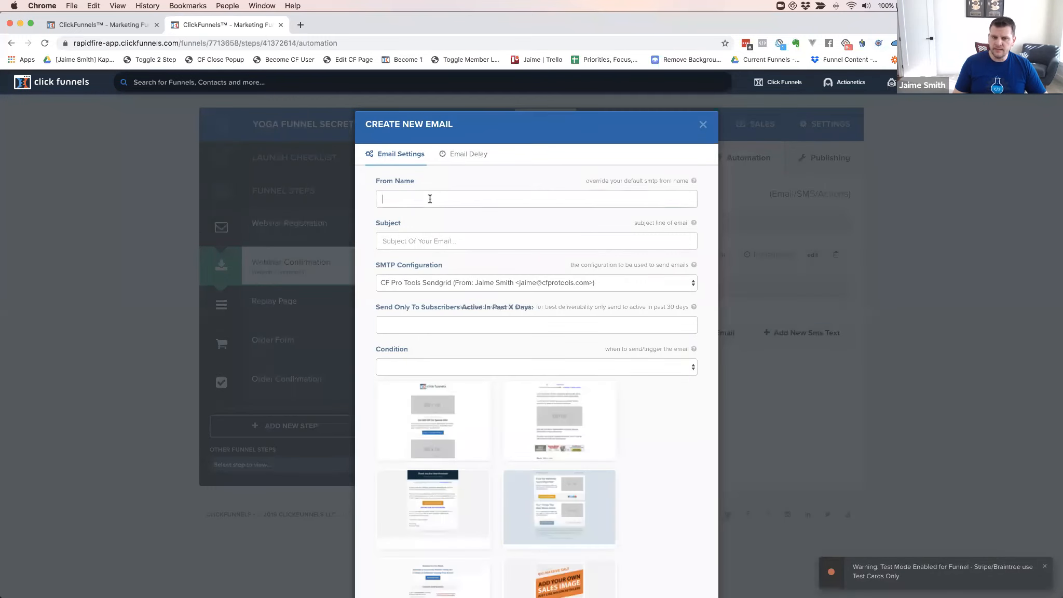
# Enter the sender's name as From Name and 'Testing email' as the subject
pyautogui.click(429, 199)
pyautogui.press('Tab')
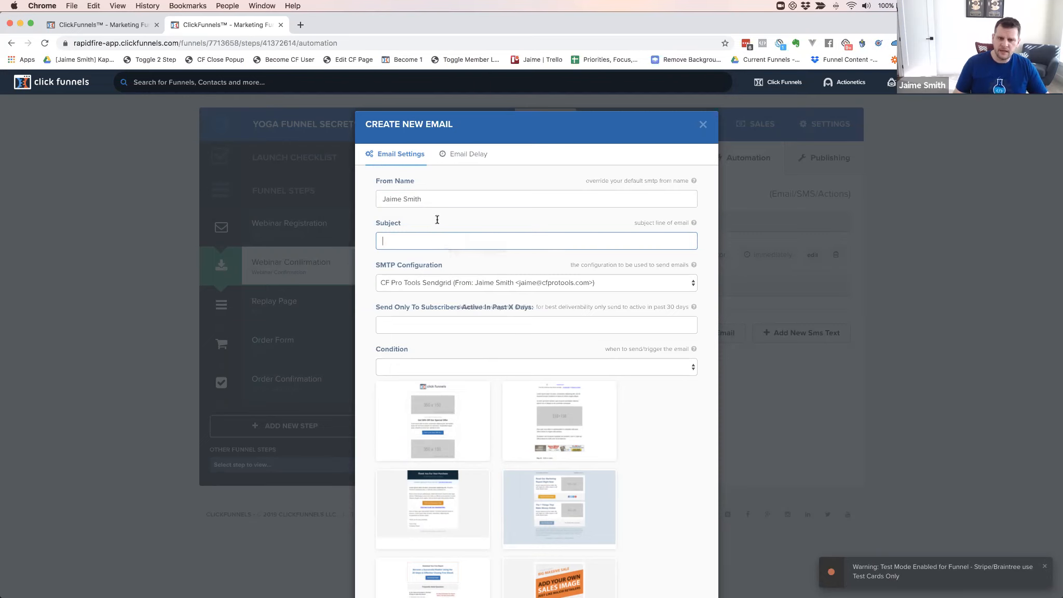
pyautogui.click(432, 198)
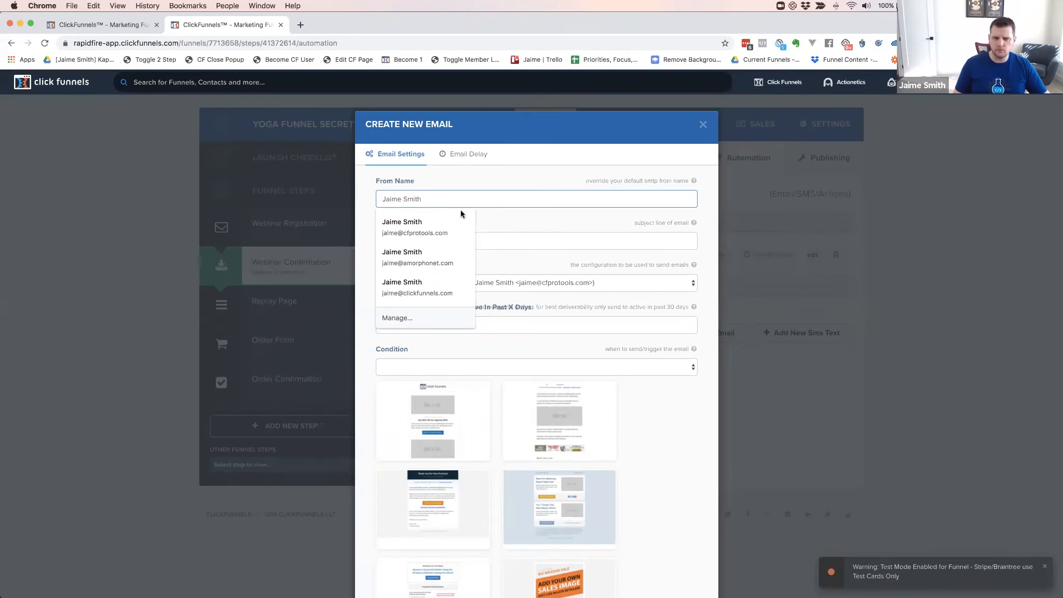
pyautogui.press('Tab')
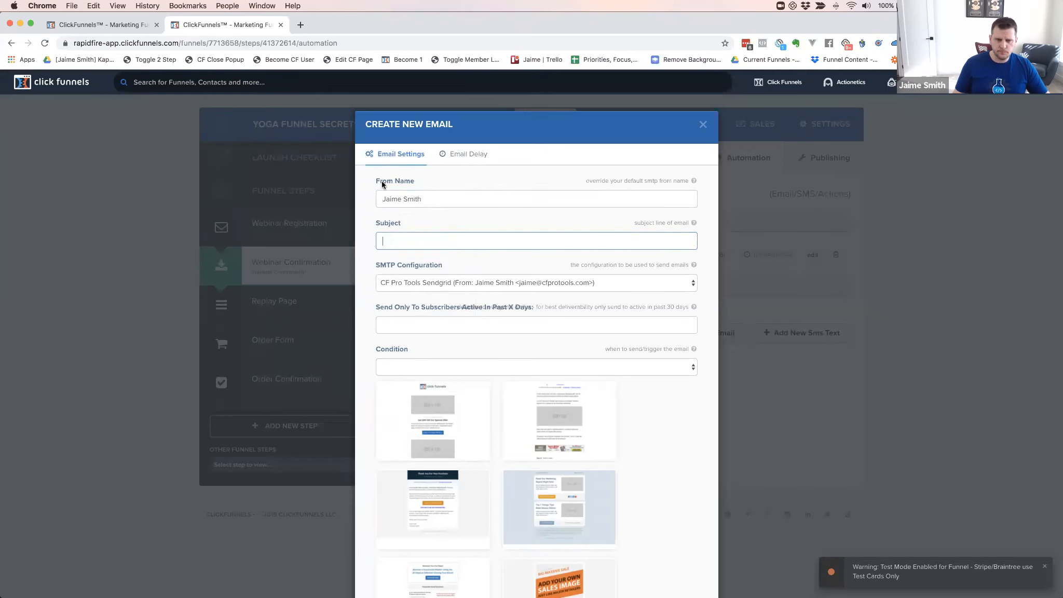
pyautogui.click(401, 241)
pyautogui.write('TEsting')
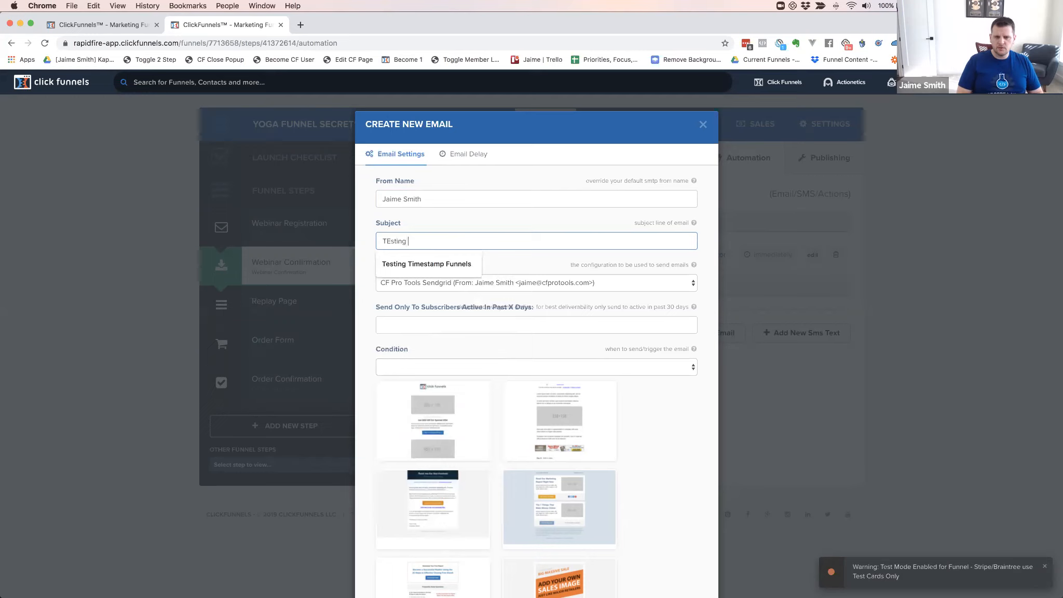
pyautogui.press('BackSpace')
pyautogui.write('esting email')
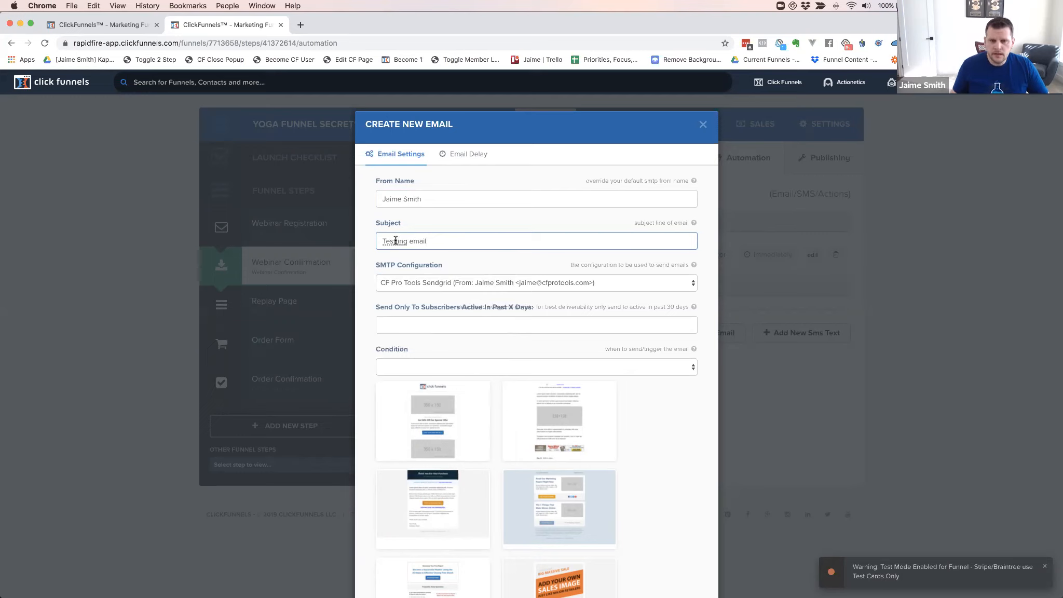
# Choose the YogaFunnelsHQ SMTP configuration as the email's sending account
pyautogui.click(369, 258)
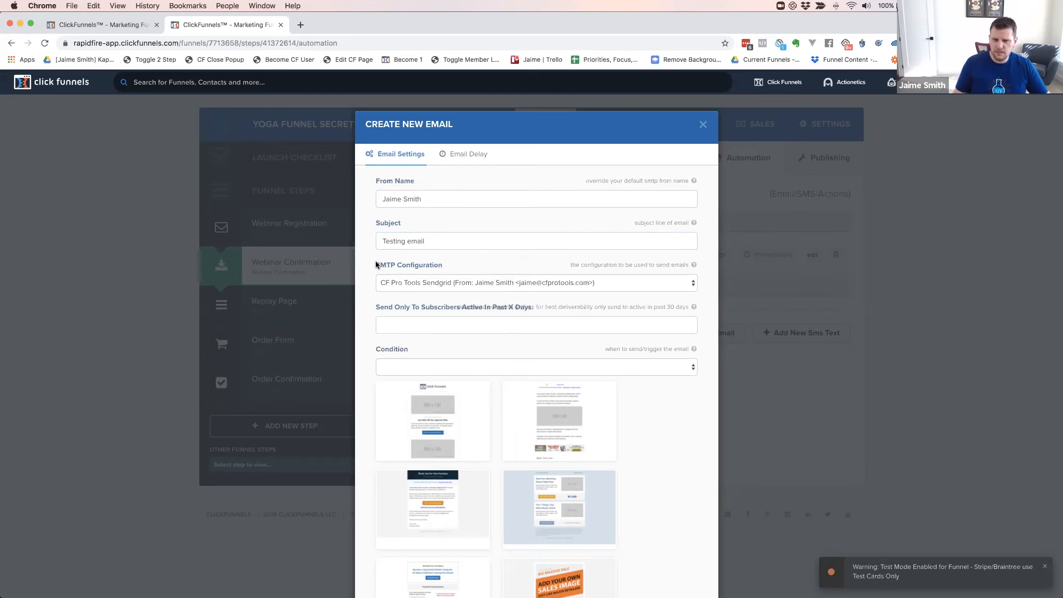
pyautogui.click(403, 283)
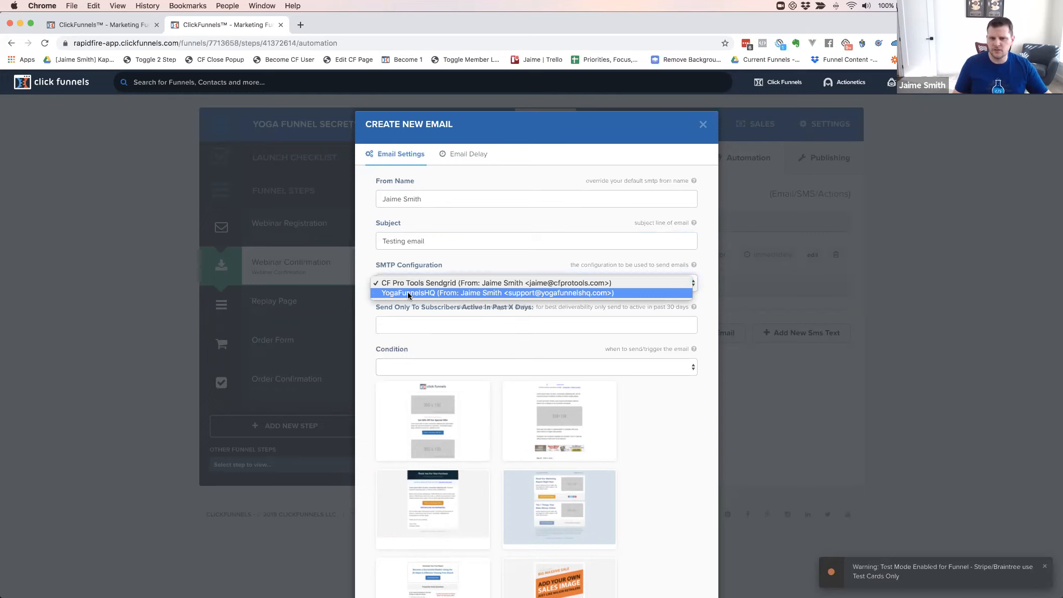
pyautogui.click(408, 292)
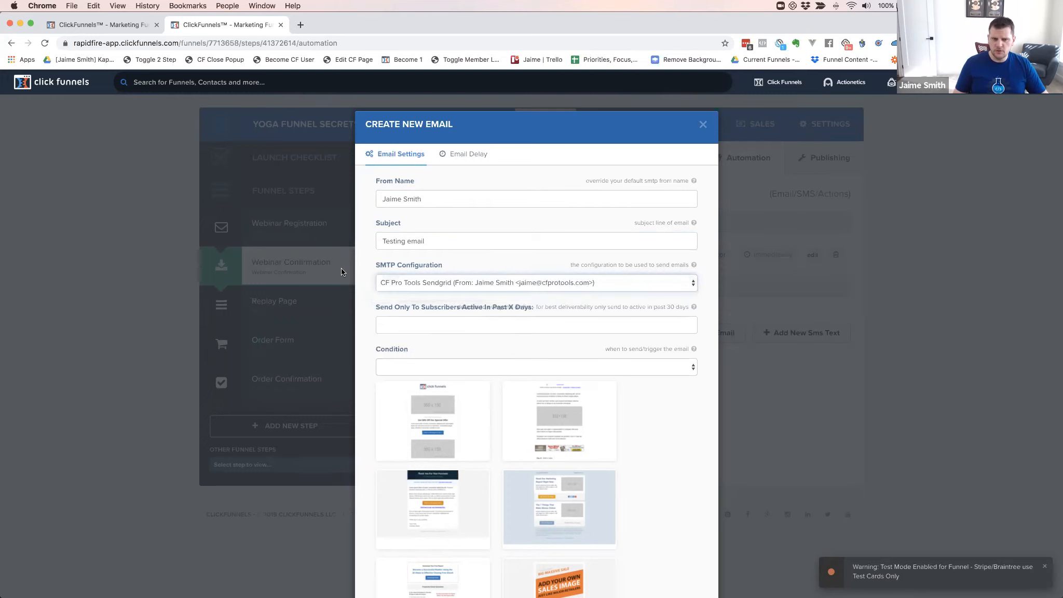
pyautogui.click(393, 325)
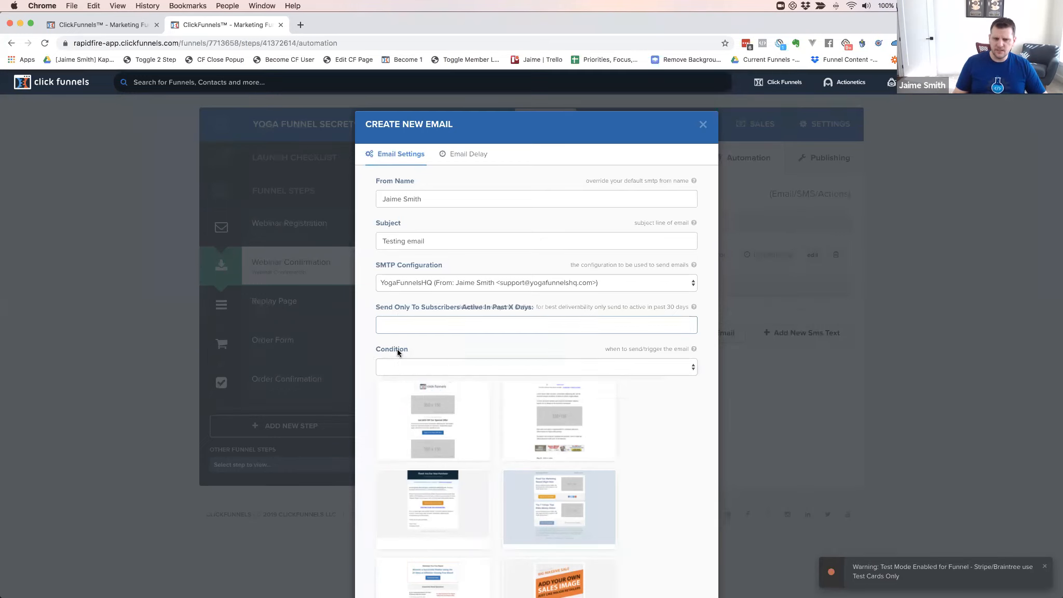
pyautogui.click(397, 366)
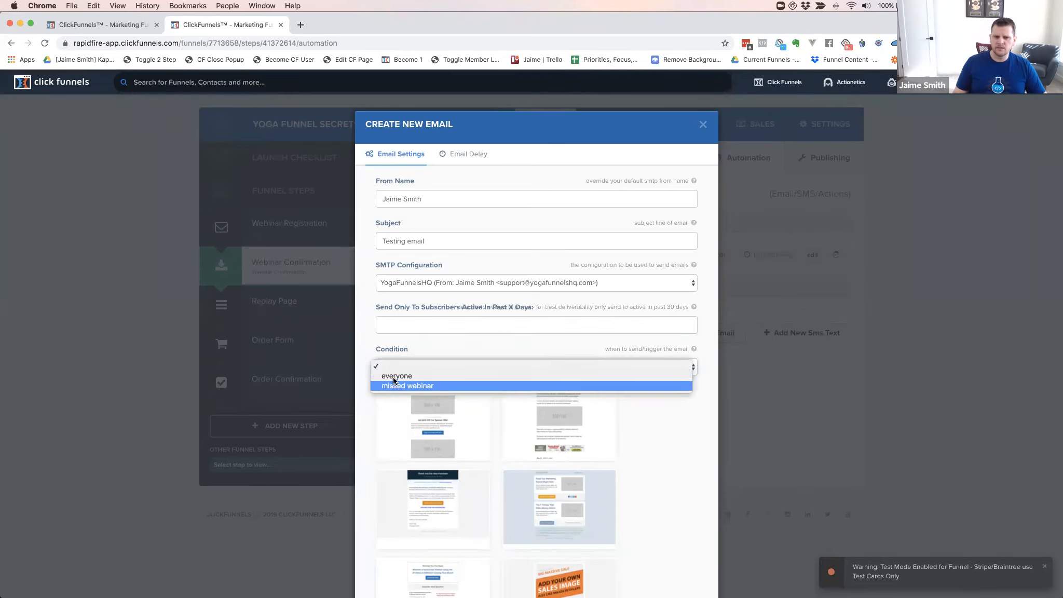
pyautogui.click(394, 376)
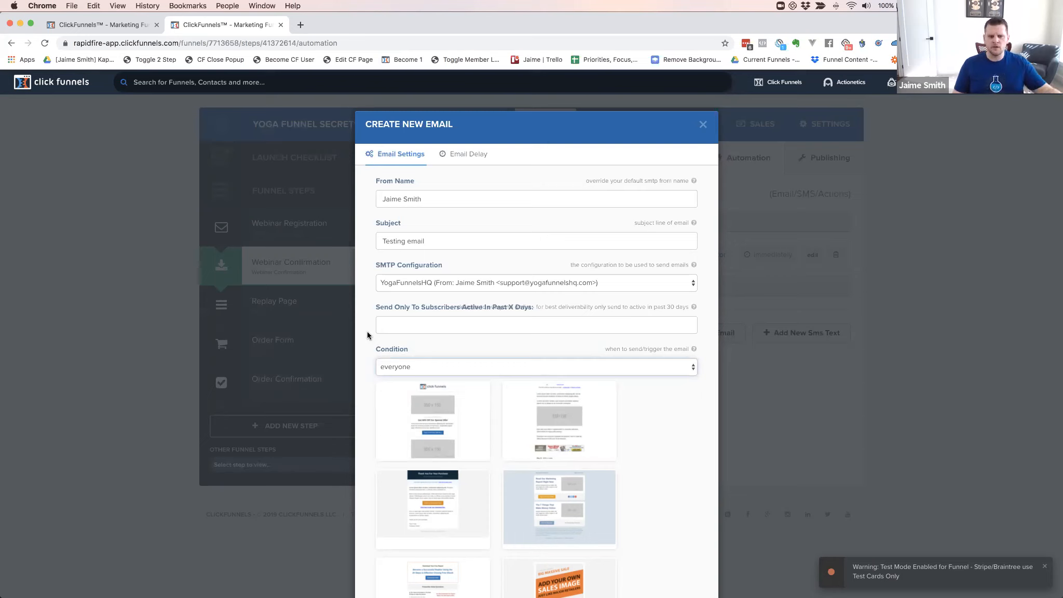
pyautogui.click(401, 361)
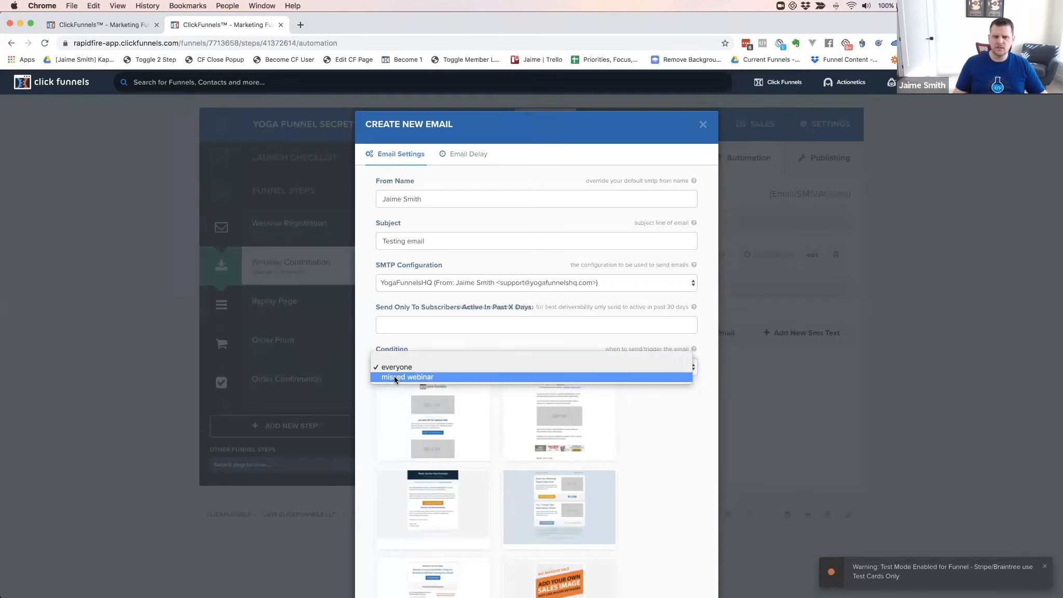
pyautogui.click(370, 323)
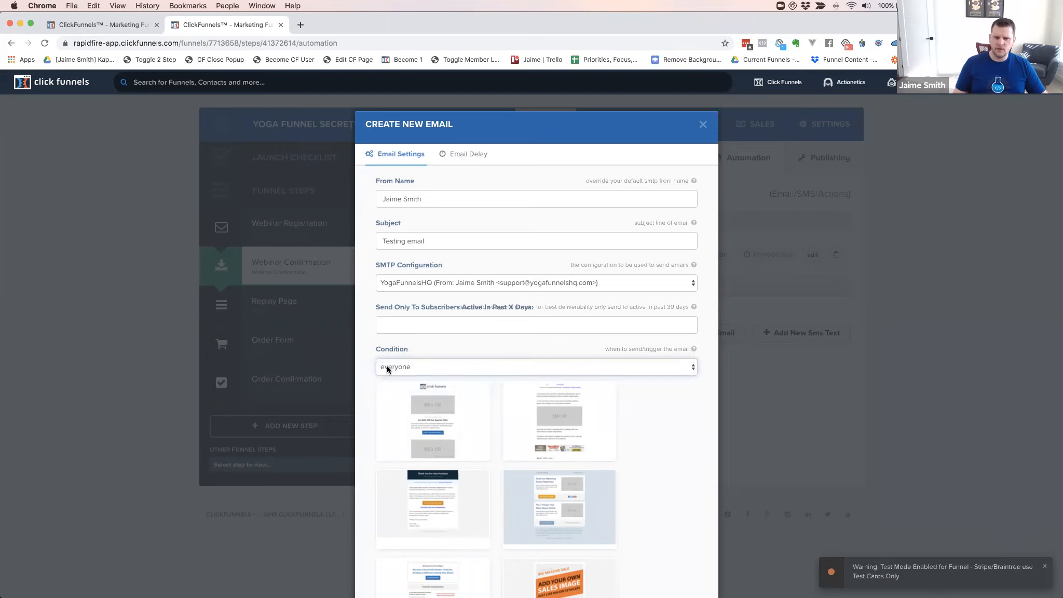
pyautogui.click(404, 368)
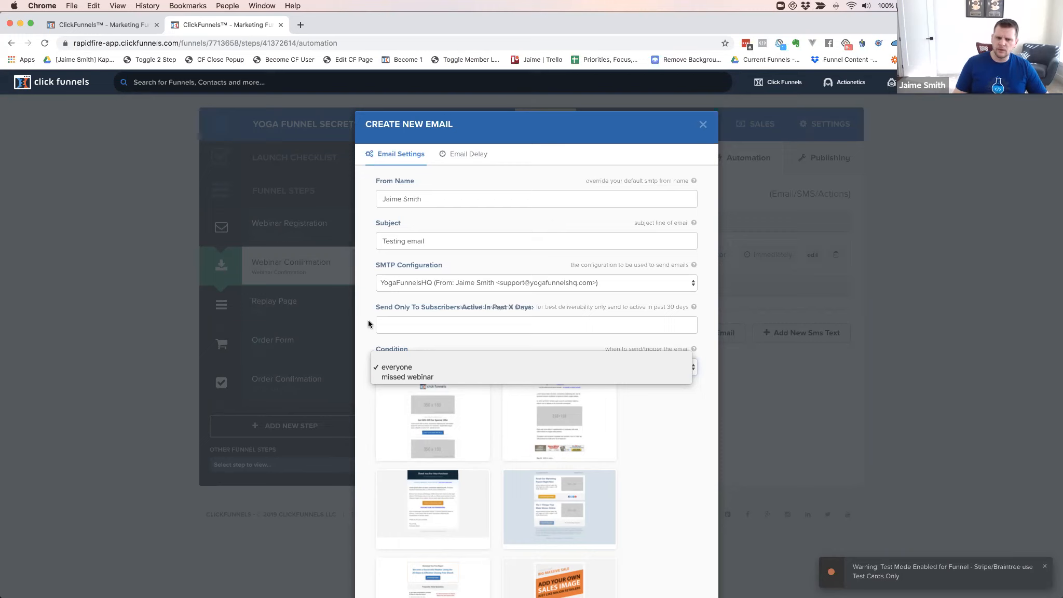
pyautogui.click(368, 319)
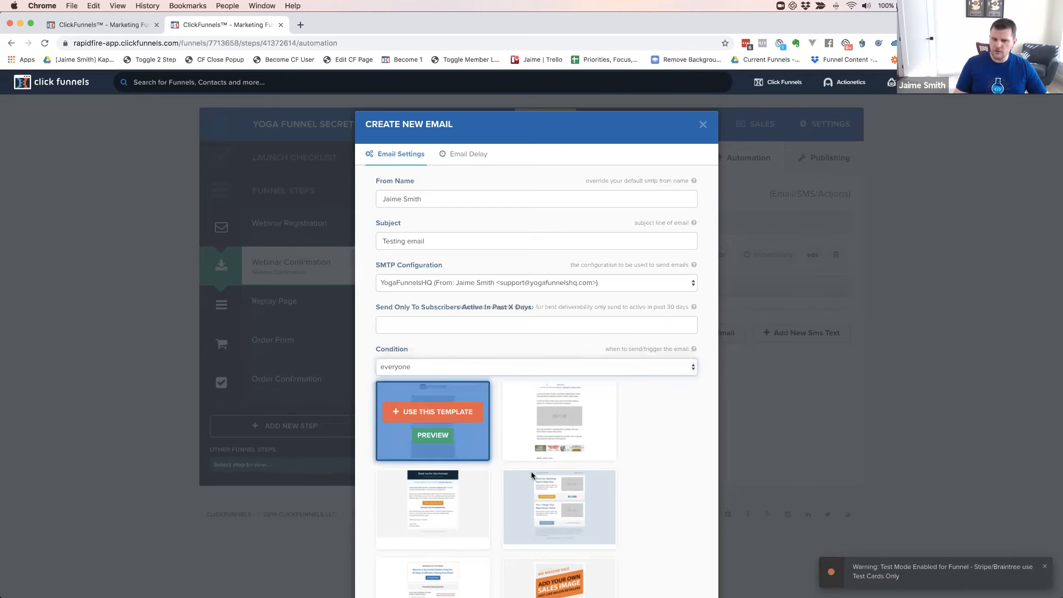
pyautogui.scroll(-6, 649, 442)
pyautogui.scroll(-6, 649, 442)
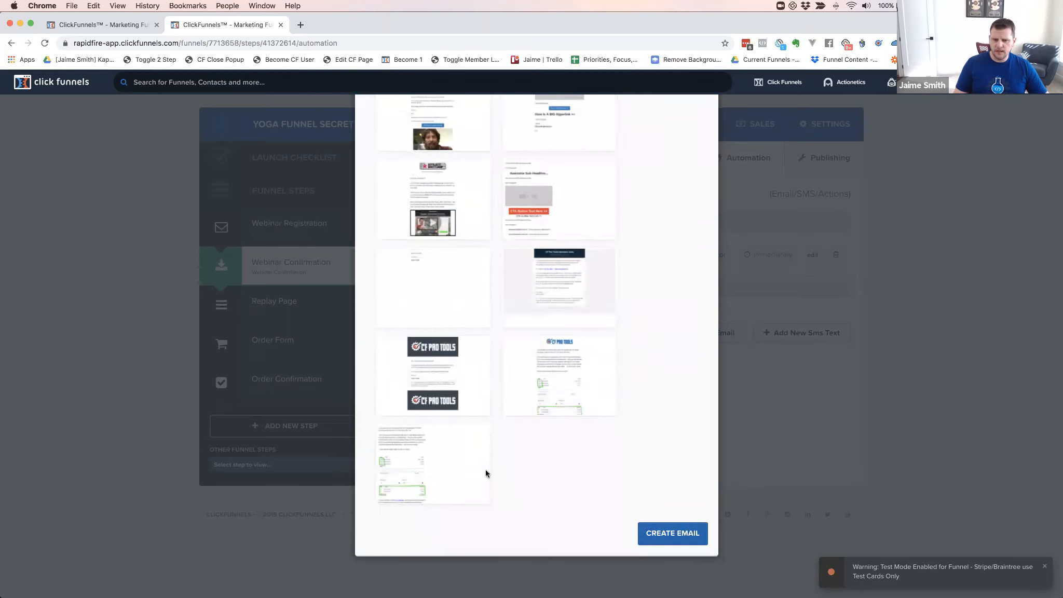
pyautogui.moveTo(434, 457)
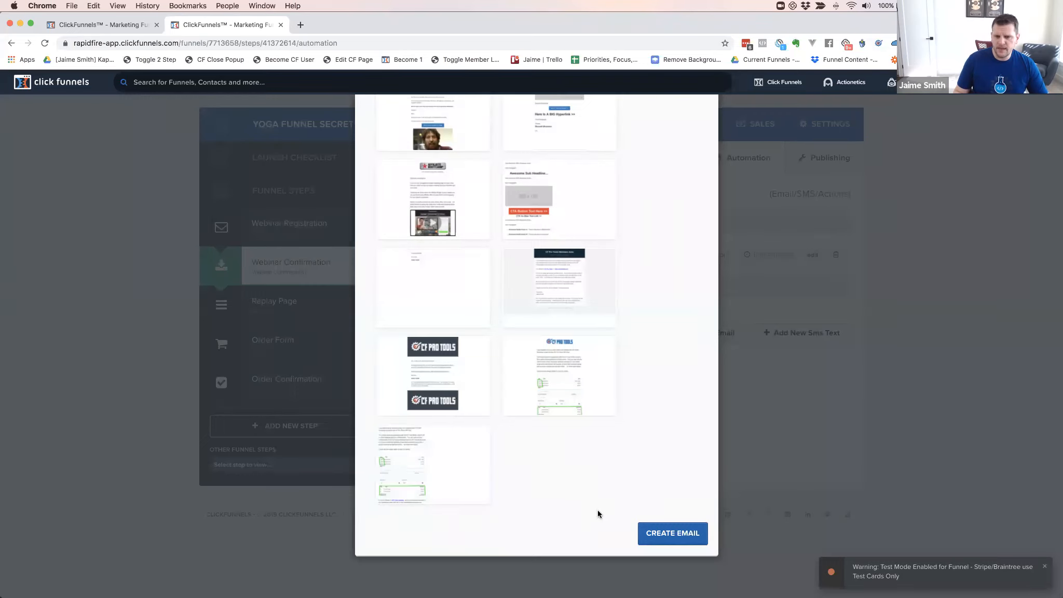
pyautogui.scroll(6, 573, 478)
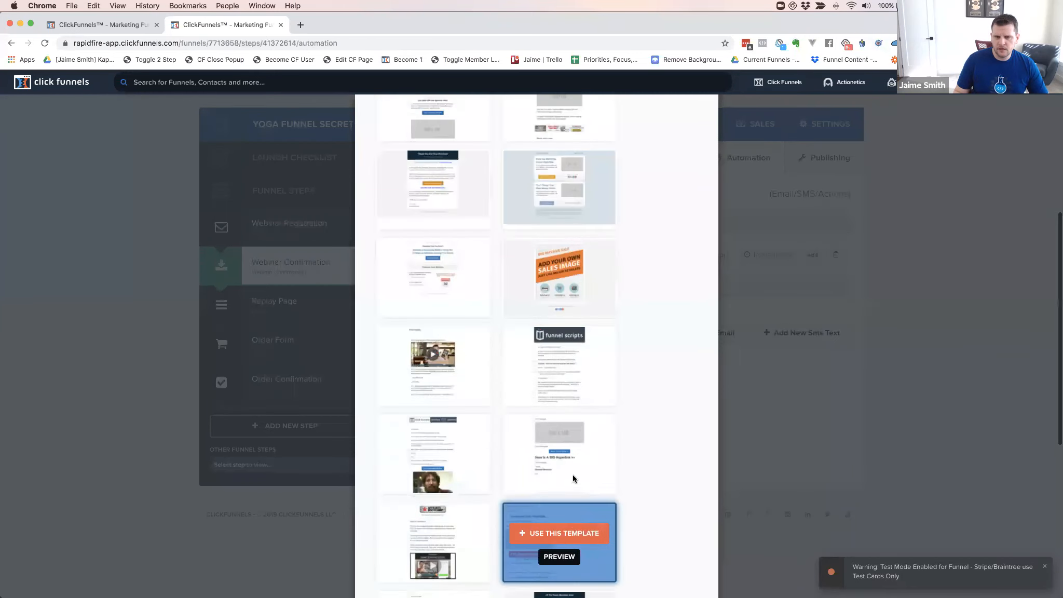
pyautogui.scroll(6, 572, 474)
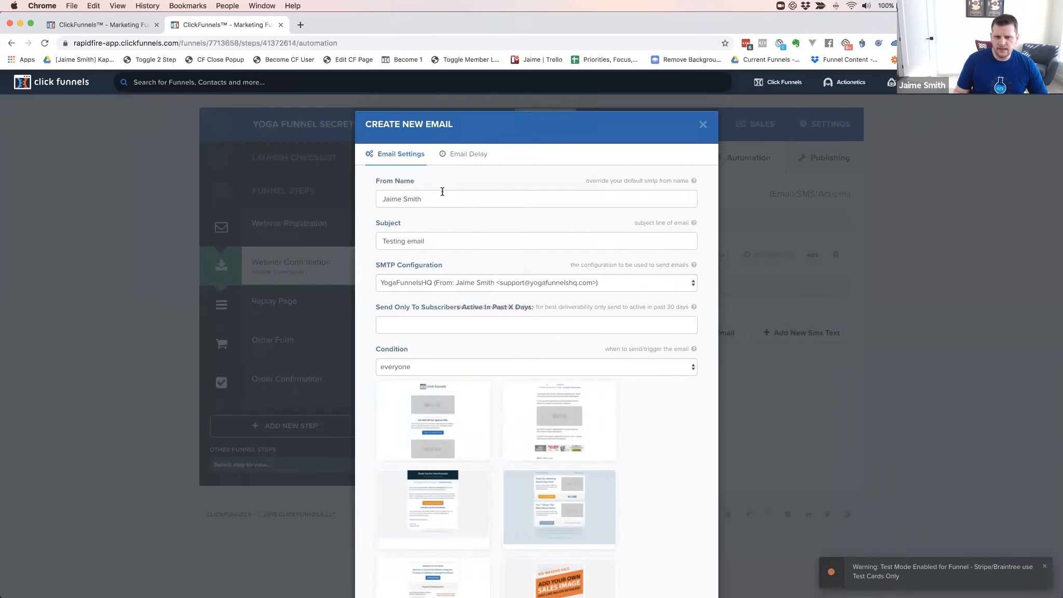
# Show the new email's delay settings with Delay Days and Delay Hours fields
pyautogui.click(467, 155)
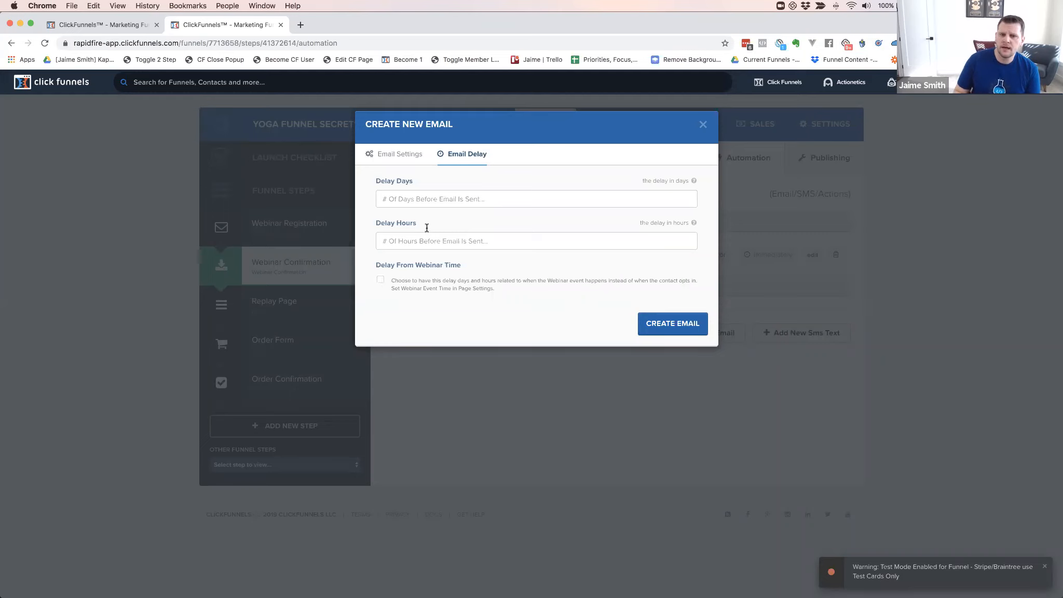
# Enter 1 in the email's Delay Days field
pyautogui.click(427, 197)
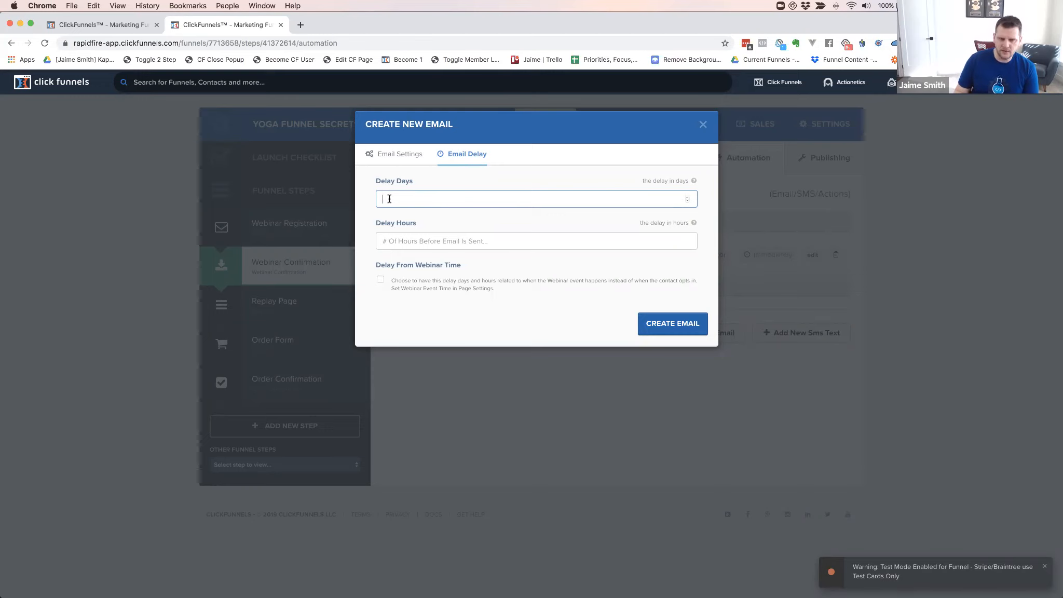
pyautogui.write('1')
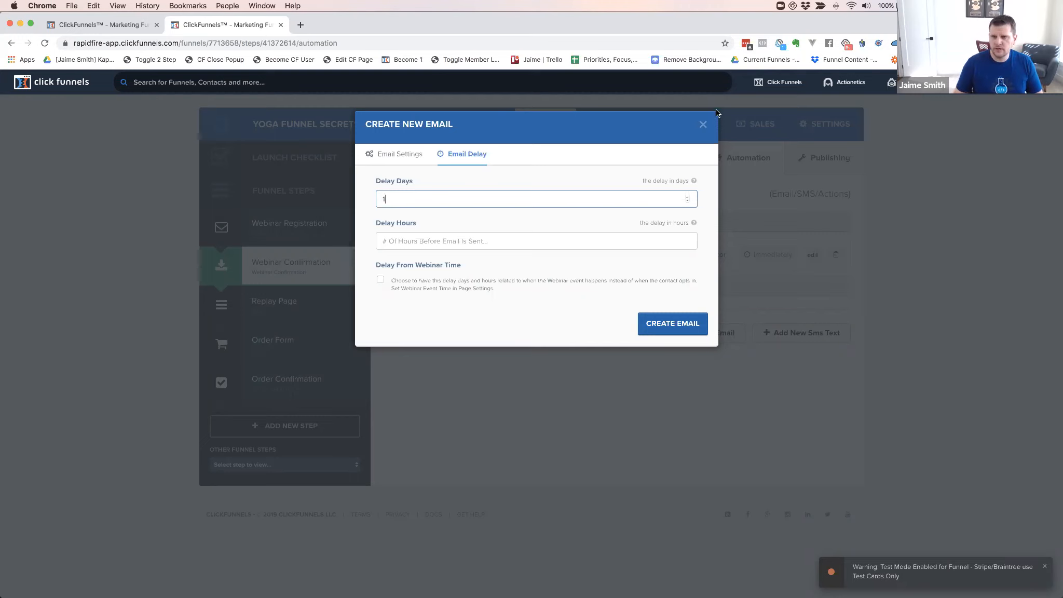
# Clear the Delay Days value so both delay fields are empty
pyautogui.moveTo(844, 88)
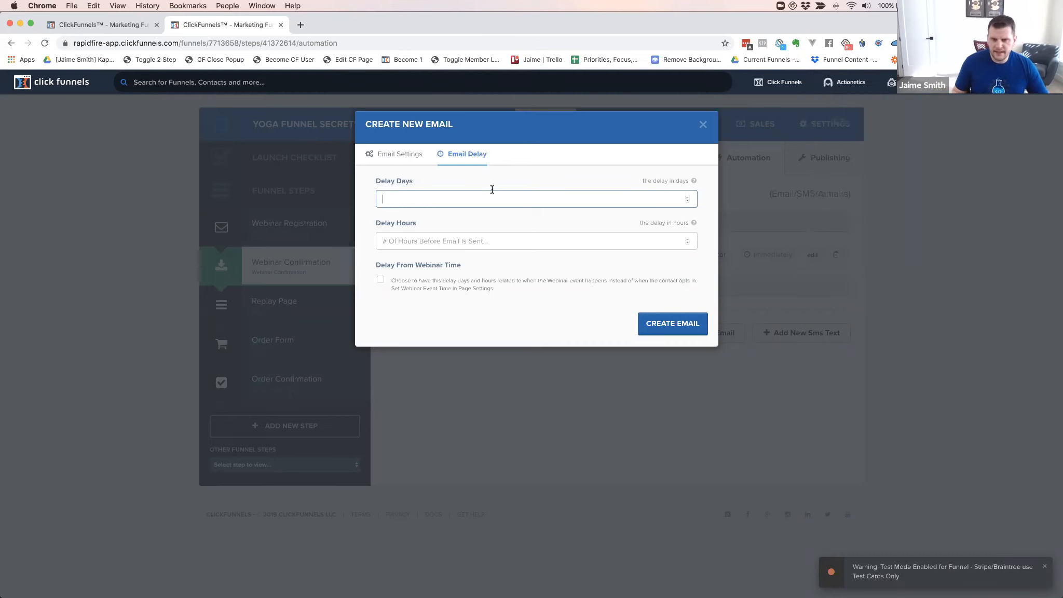
# Create the Testing email from its Email Settings and open its content in the editor
pyautogui.click(411, 155)
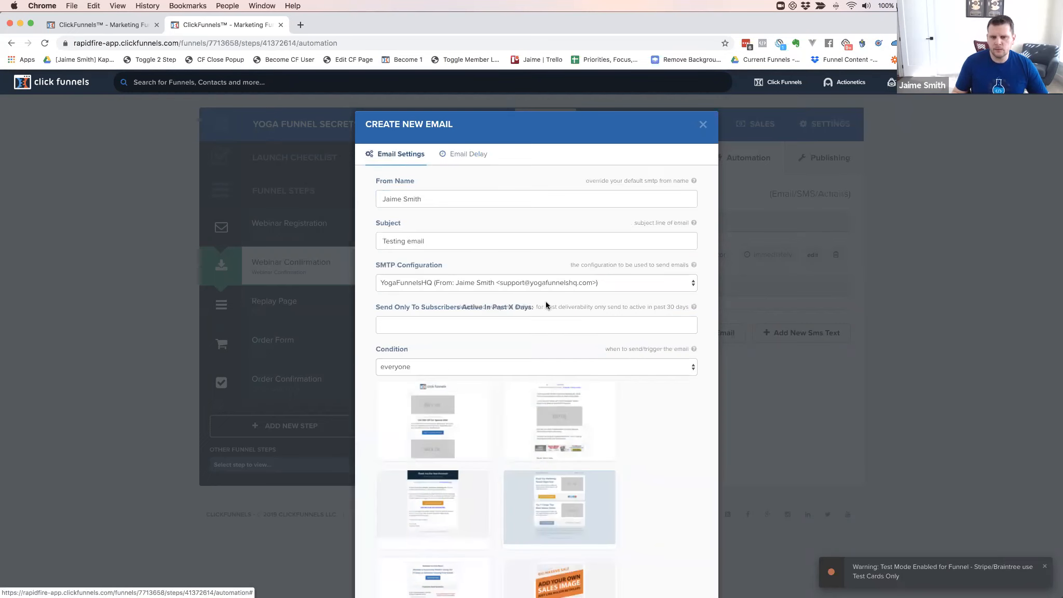
pyautogui.scroll(-5, 592, 322)
pyautogui.scroll(-10, 592, 321)
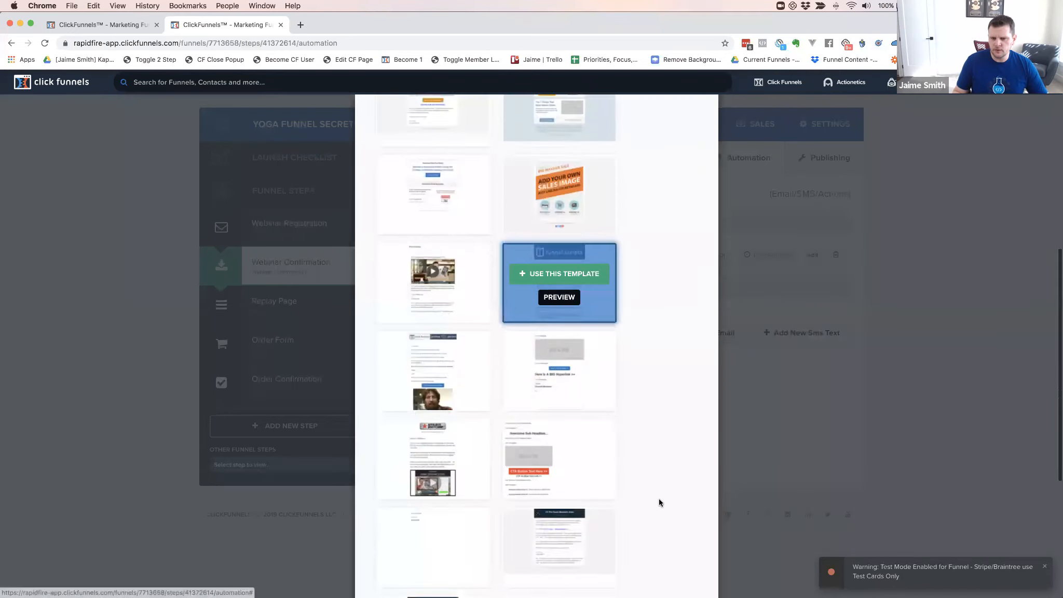
pyautogui.click(672, 533)
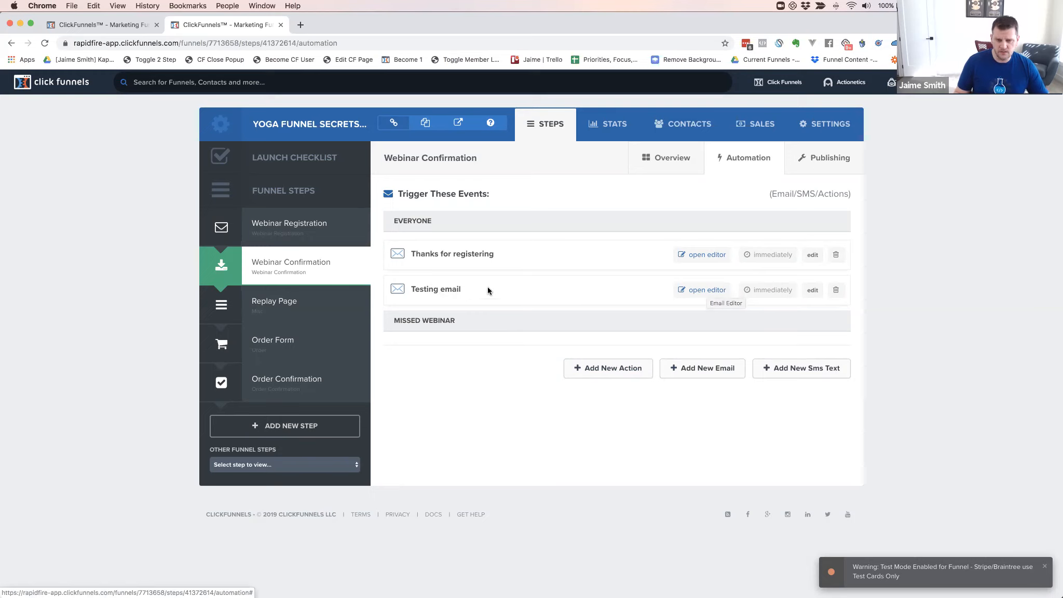
pyautogui.click(700, 290)
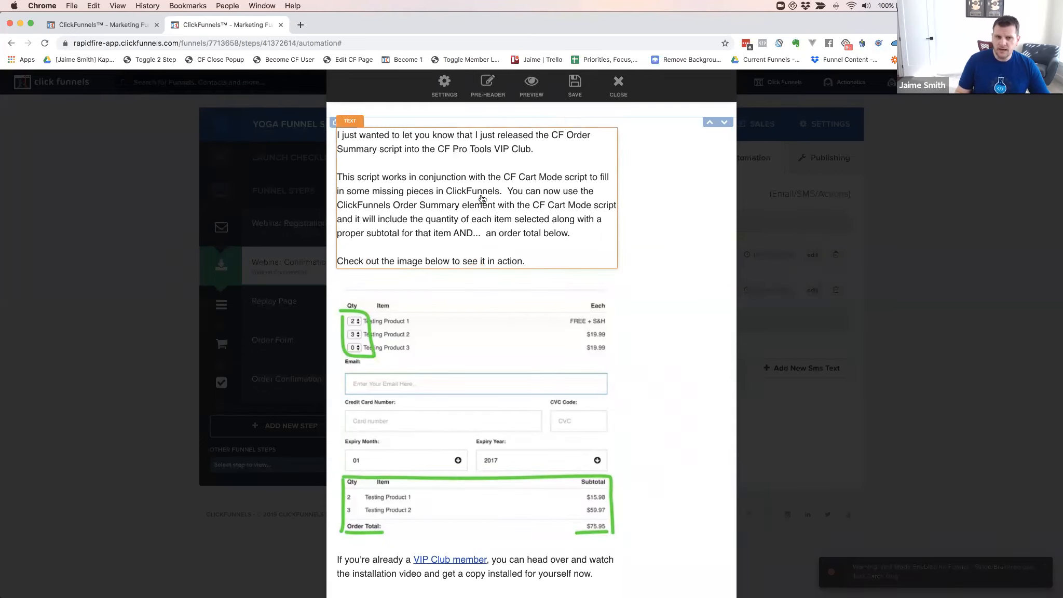
# Review the email body, place the caret in its second paragraph, then close the editor
pyautogui.scroll(-10, 527, 202)
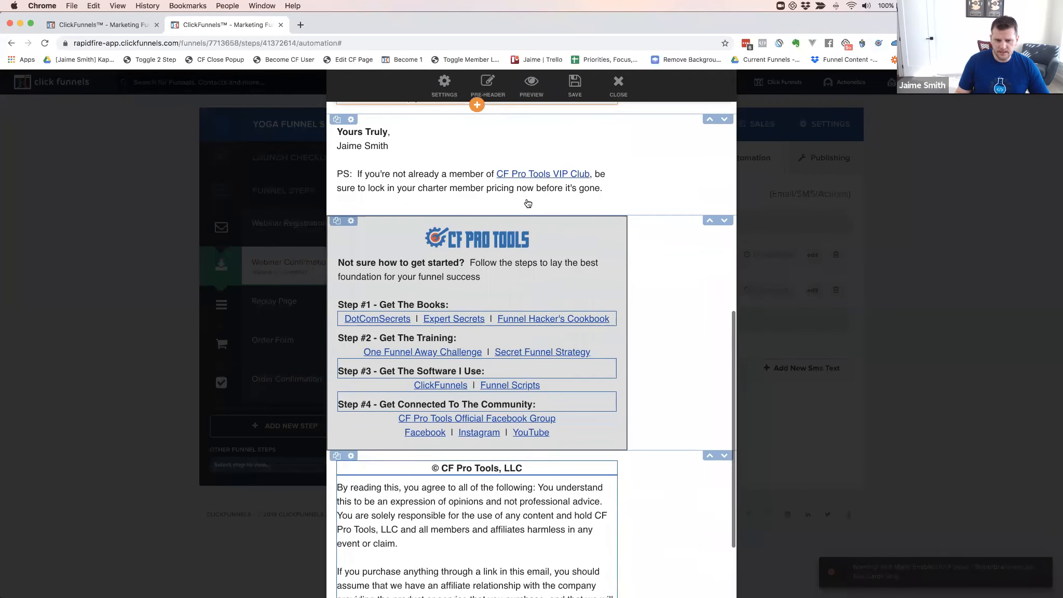
pyautogui.scroll(-3, 527, 203)
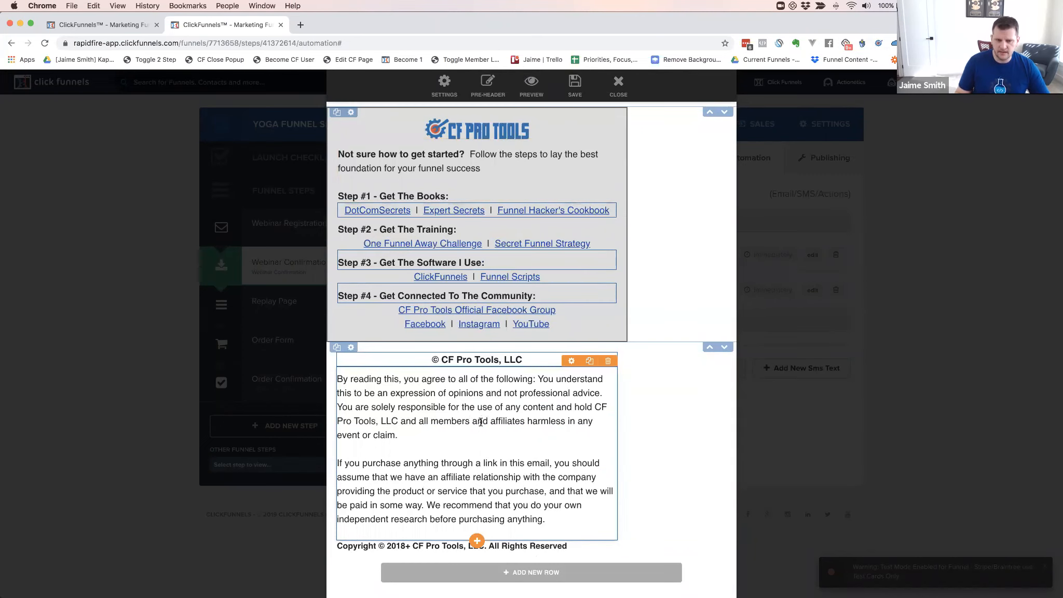
pyautogui.scroll(8, 455, 418)
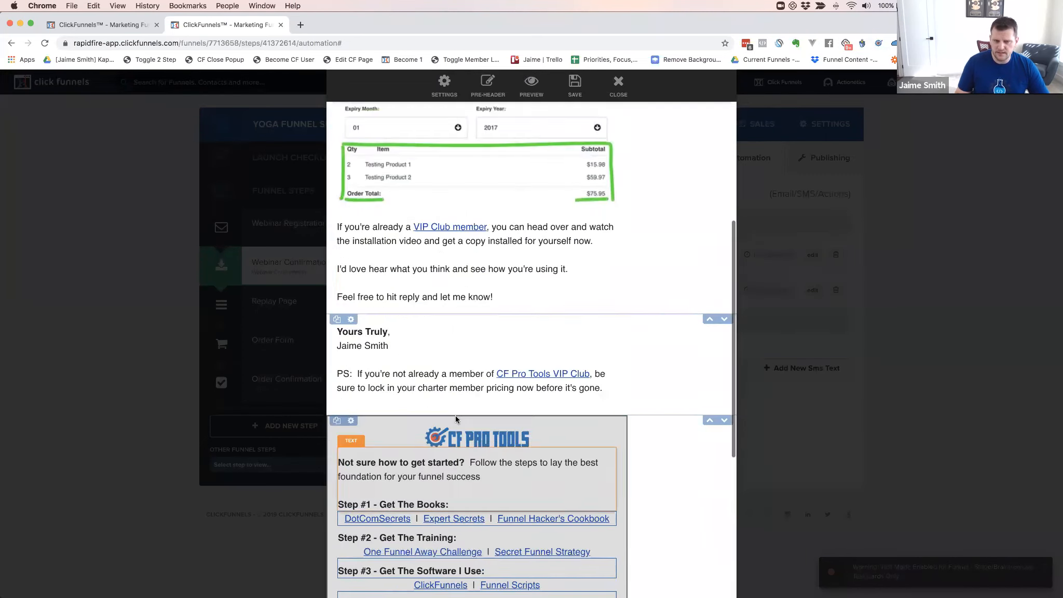
pyautogui.scroll(3, 456, 420)
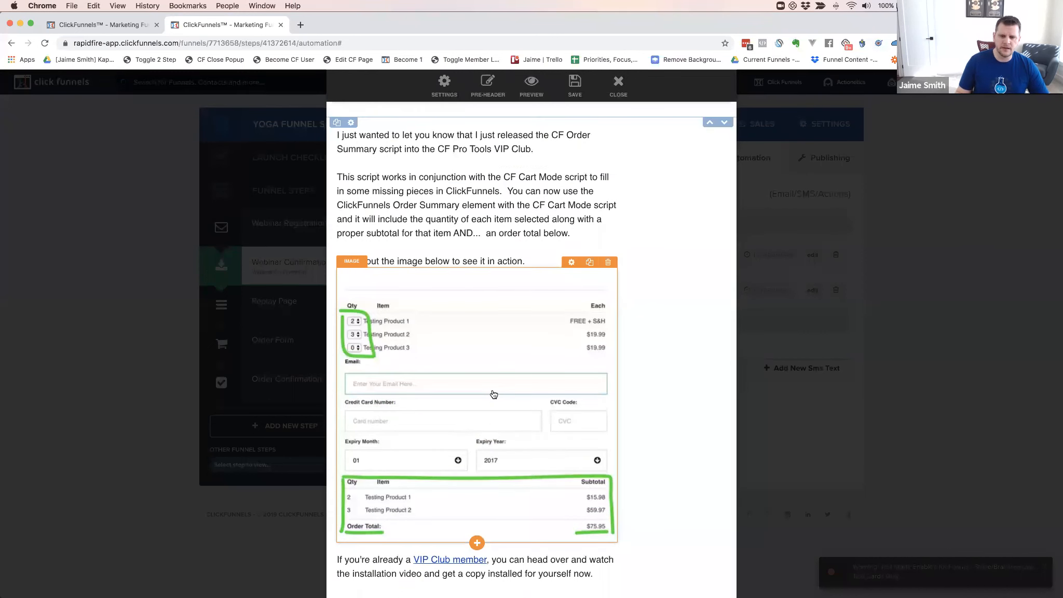
pyautogui.click(483, 209)
pyautogui.click(500, 207)
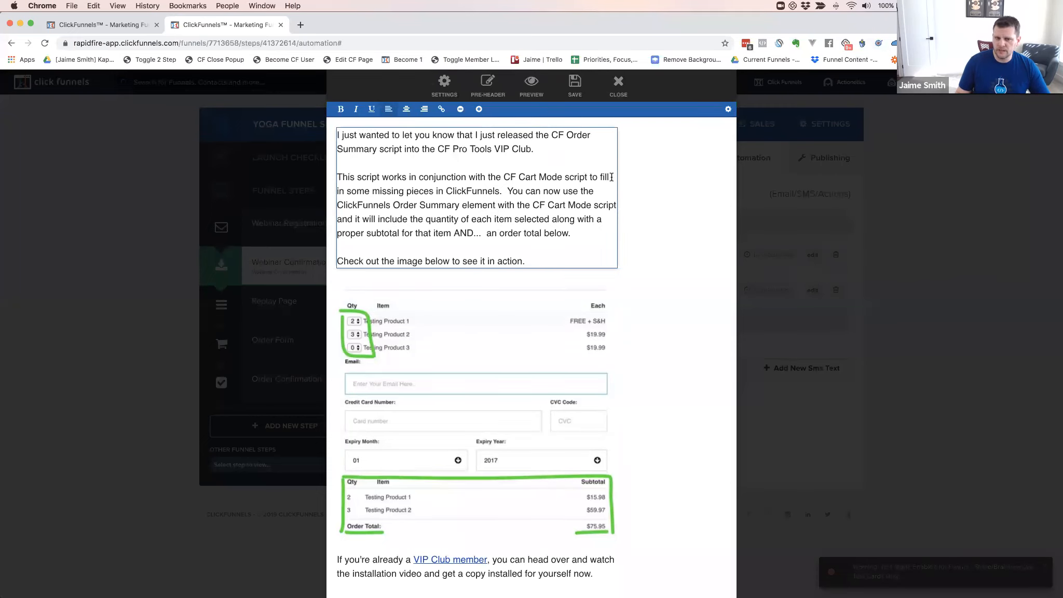
pyautogui.scroll(-1, 604, 151)
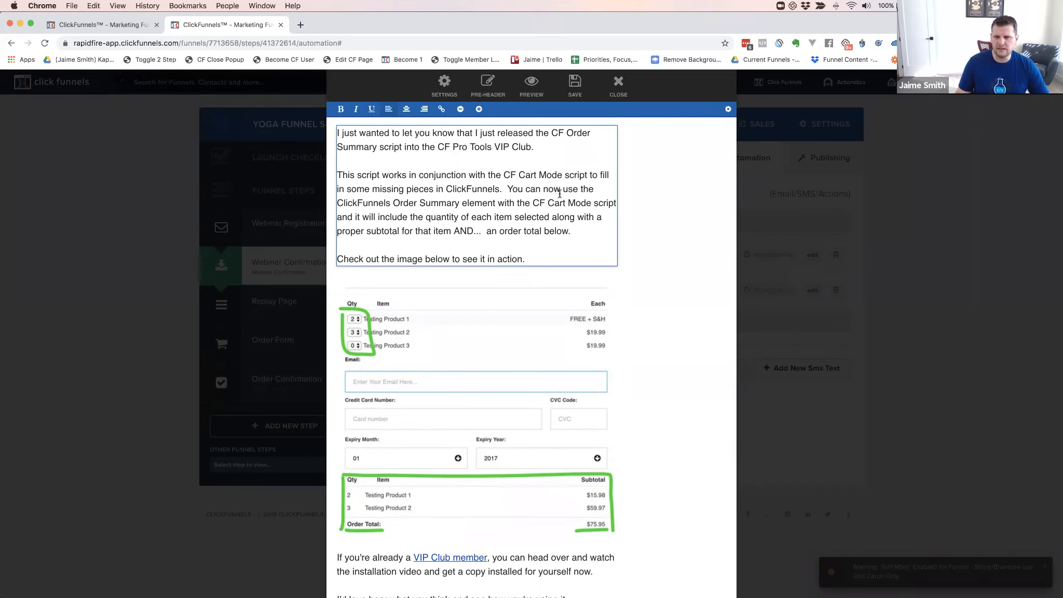
pyautogui.click(617, 86)
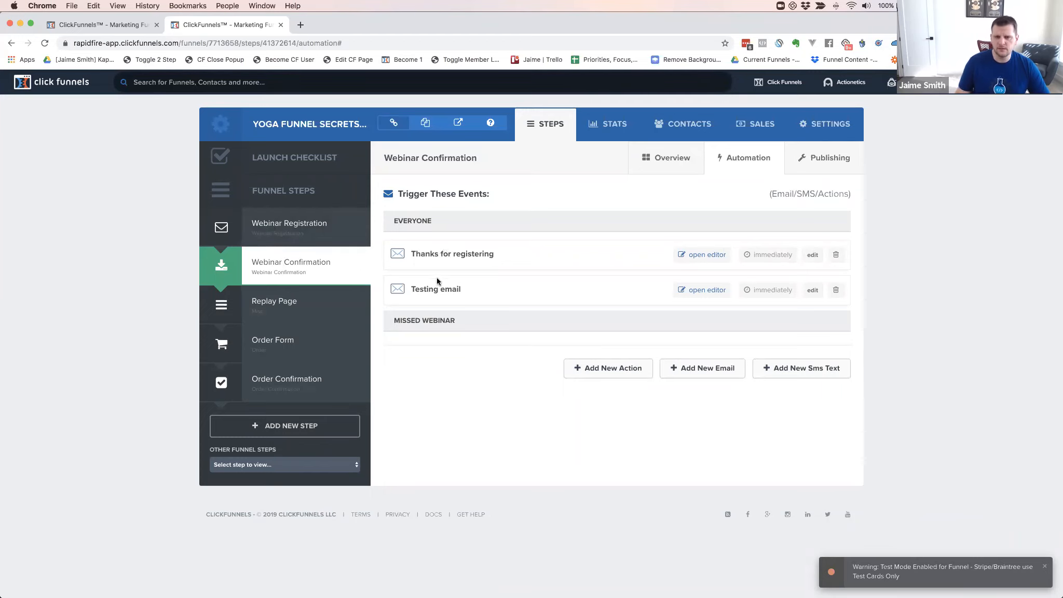
# Reopen the 'Thanks for registering' email in the editor and select its opening text block
pyautogui.click(696, 254)
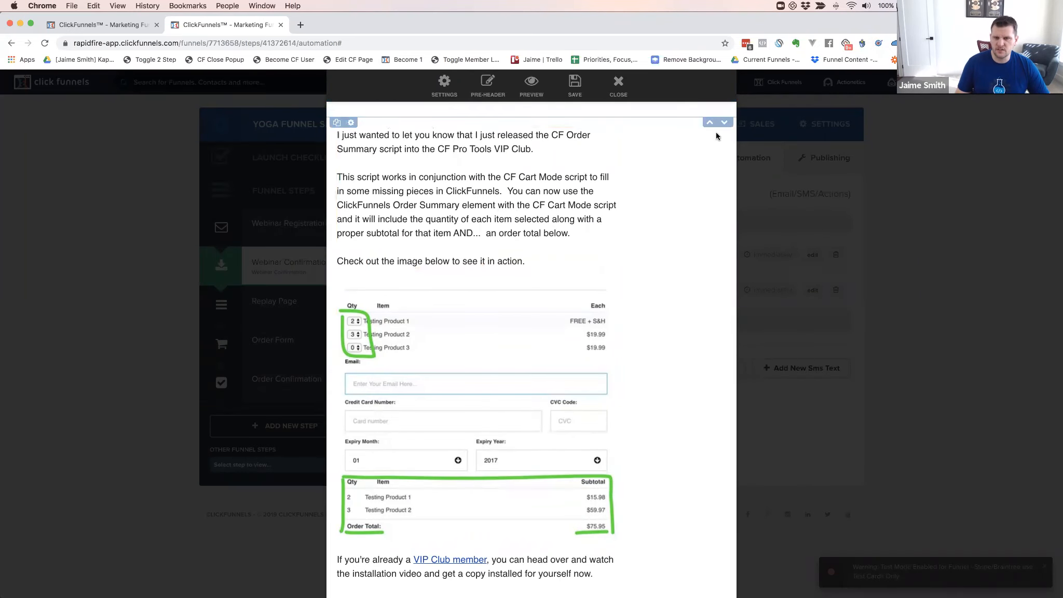
pyautogui.click(619, 86)
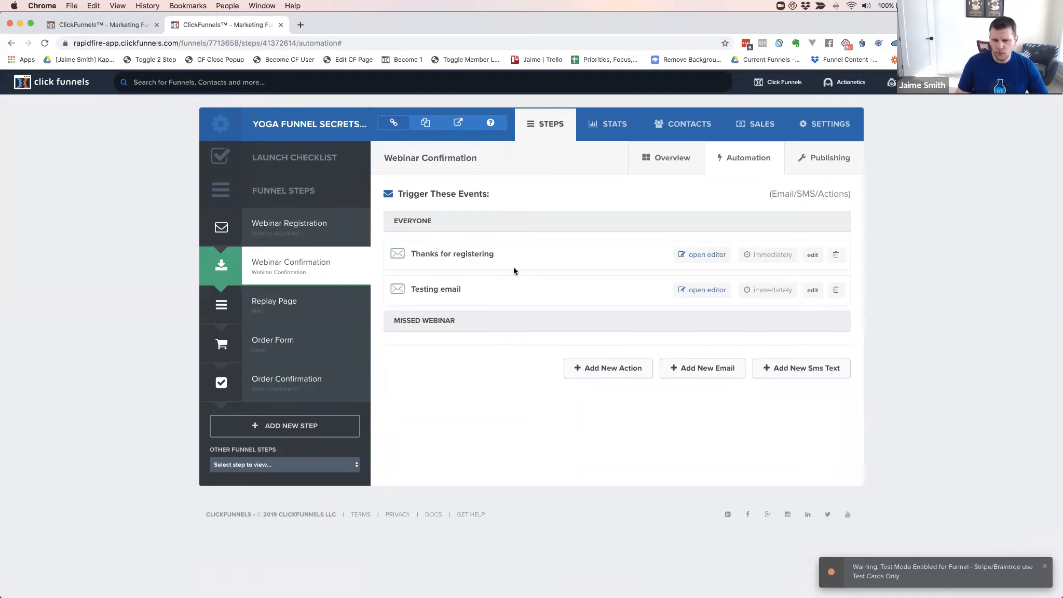
pyautogui.click(695, 254)
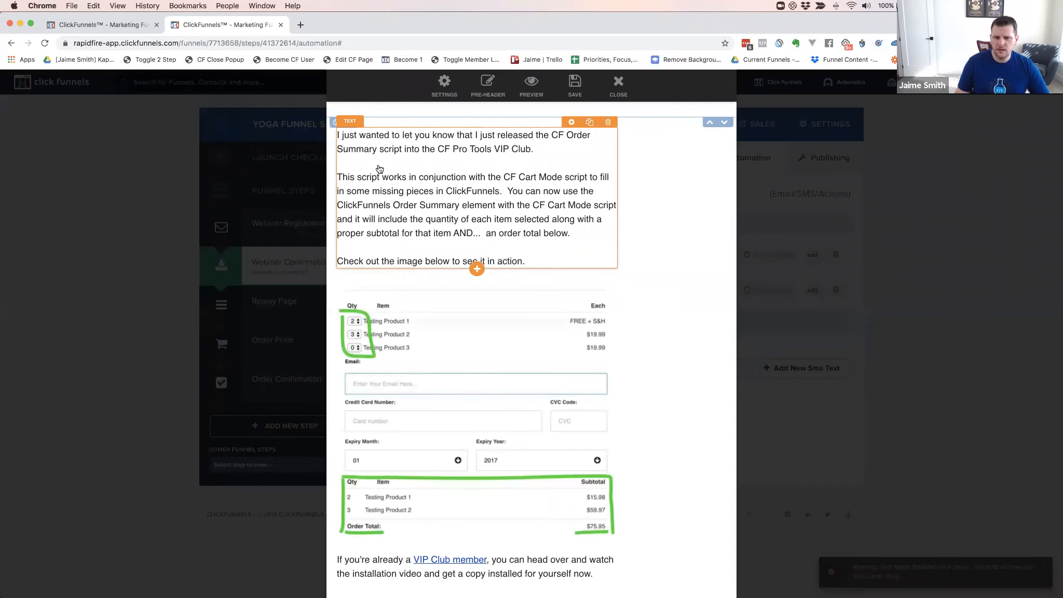
pyautogui.click(445, 204)
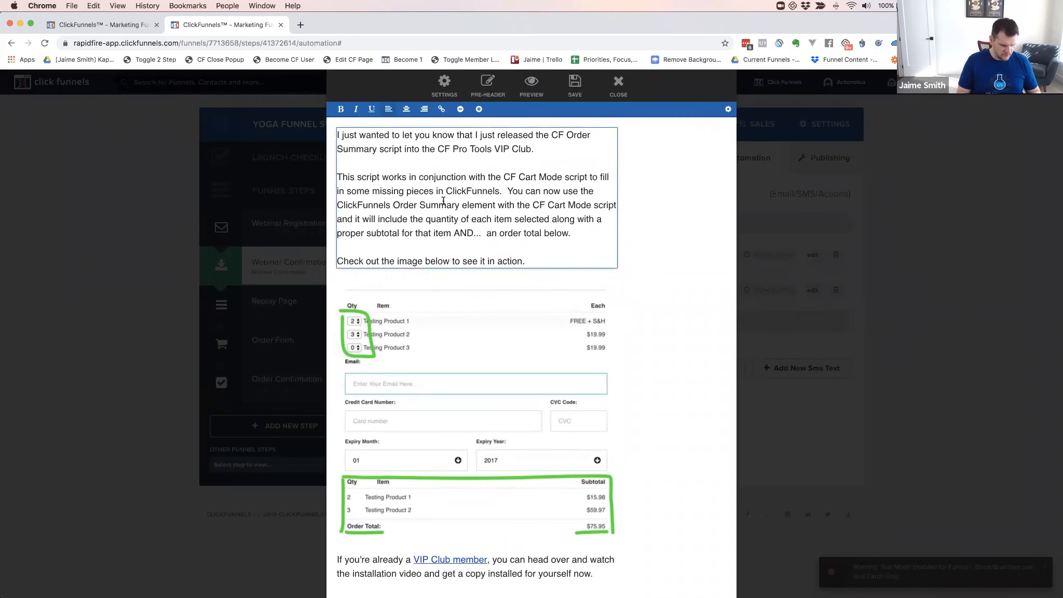
# Change the line above the order-summary image to 'Testing the content', save the email, and close the editor
pyautogui.scroll(-3, 444, 201)
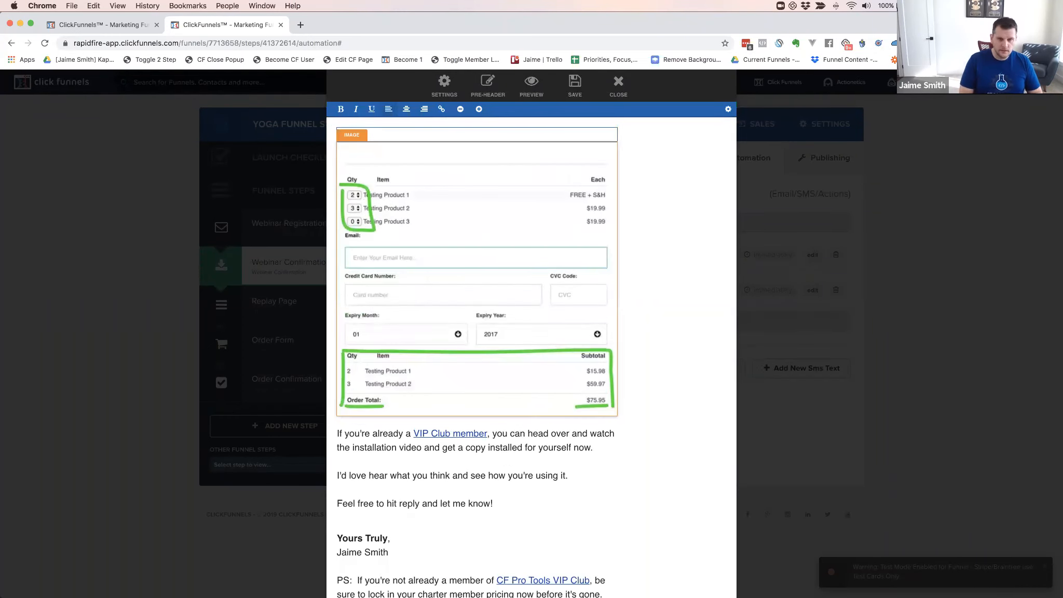
pyautogui.write('the dontent')
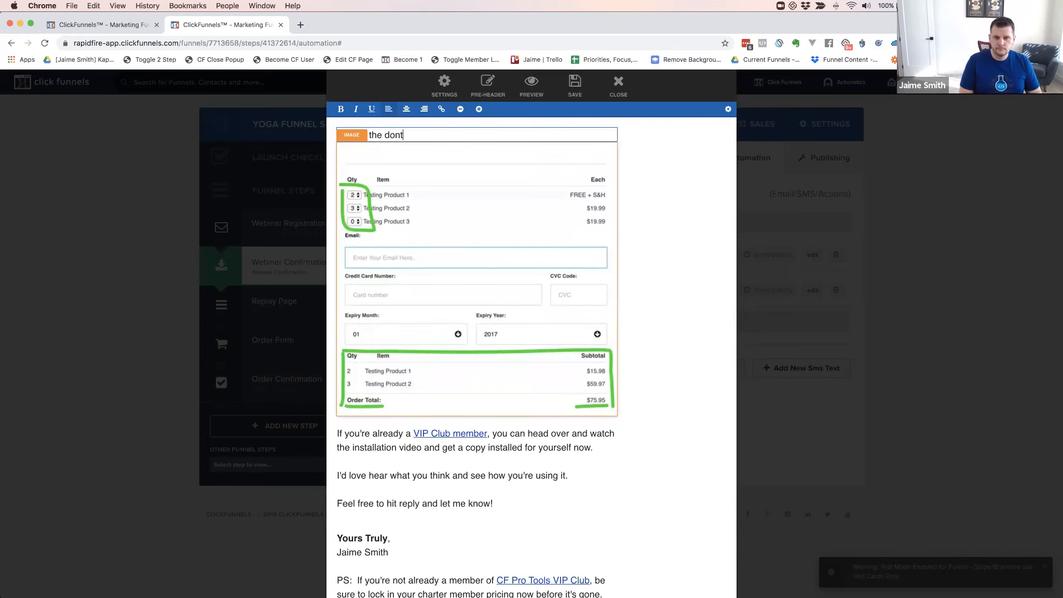
pyautogui.press('BackSpace')
pyautogui.press('BackSpace')
pyautogui.press('BackSpace')
pyautogui.press('BackSpace')
pyautogui.press('BackSpace')
pyautogui.press('BackSpace')
pyautogui.press('BackSpace')
pyautogui.write('content')
pyautogui.scroll(-1, 644, 188)
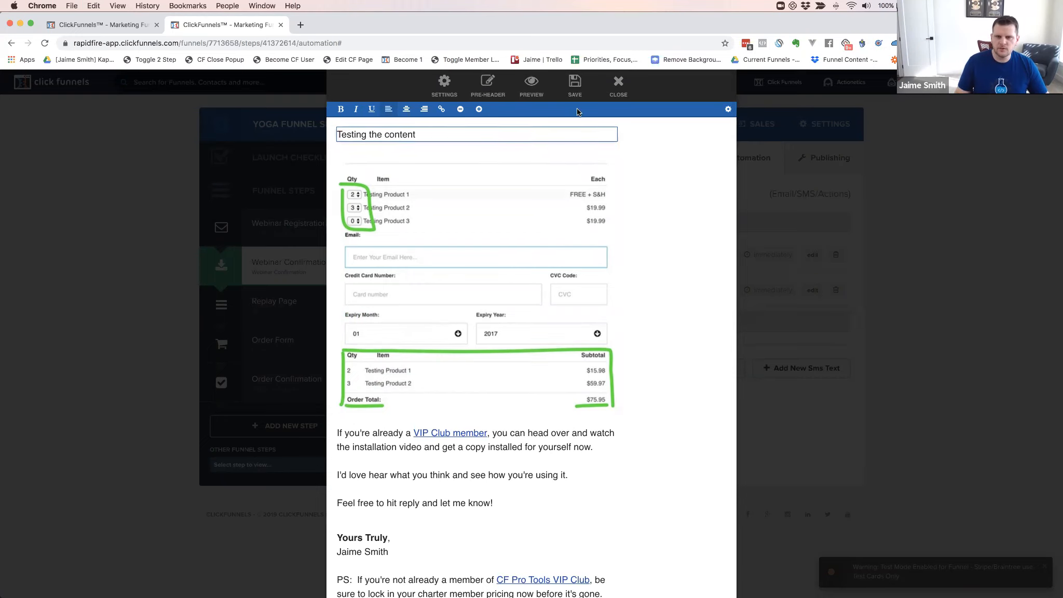
pyautogui.click(573, 95)
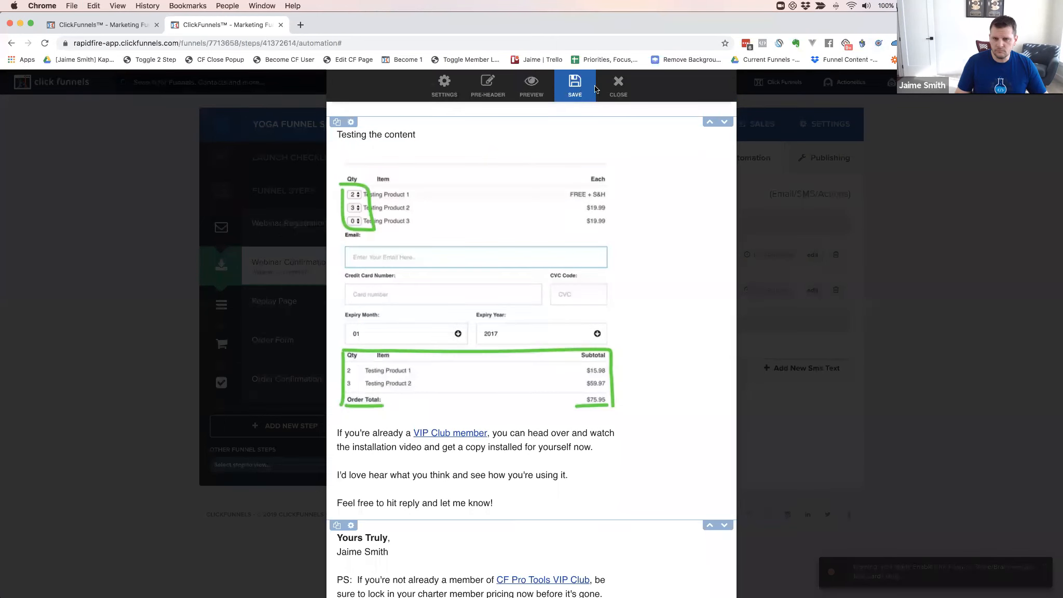
pyautogui.click(618, 87)
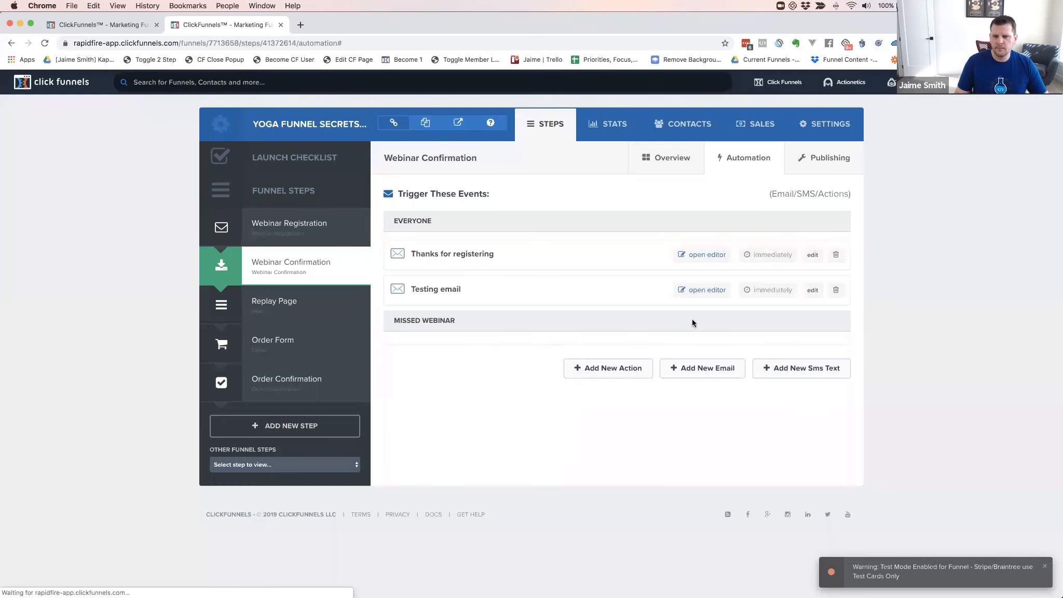
pyautogui.click(705, 293)
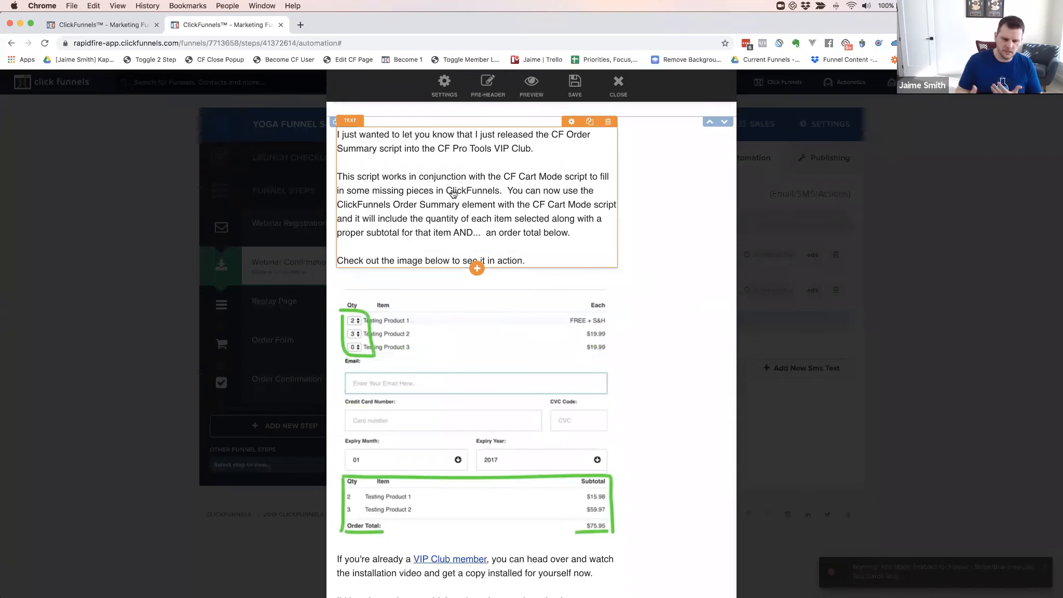
pyautogui.click(617, 84)
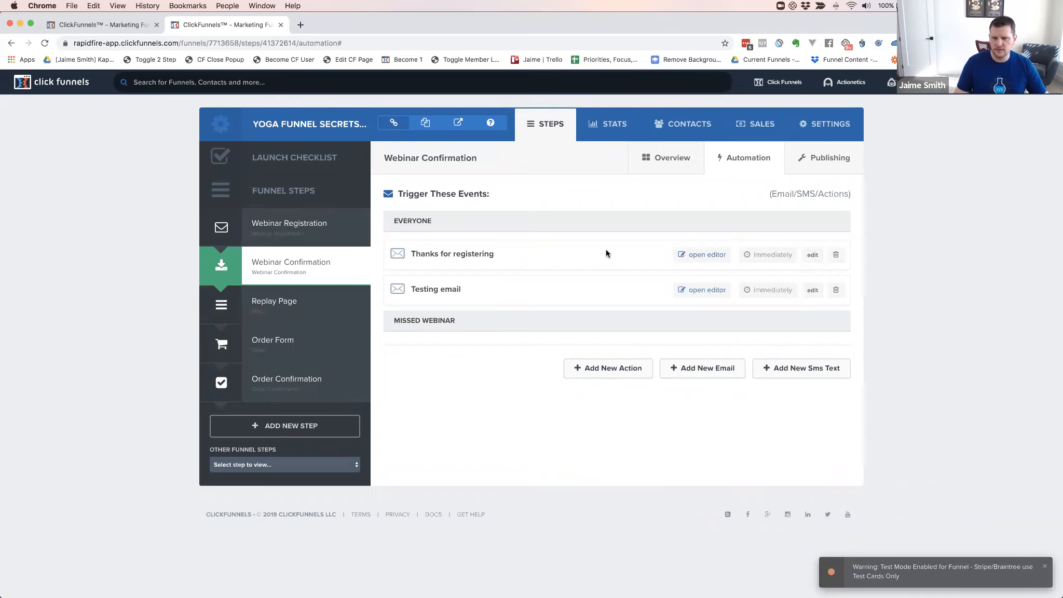
pyautogui.click(703, 290)
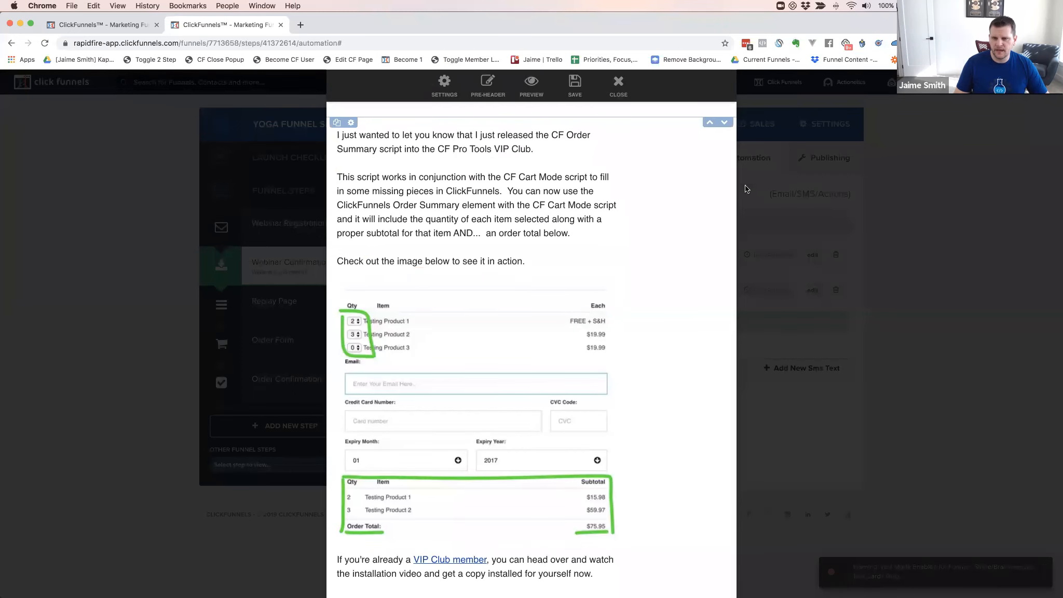
pyautogui.click(625, 91)
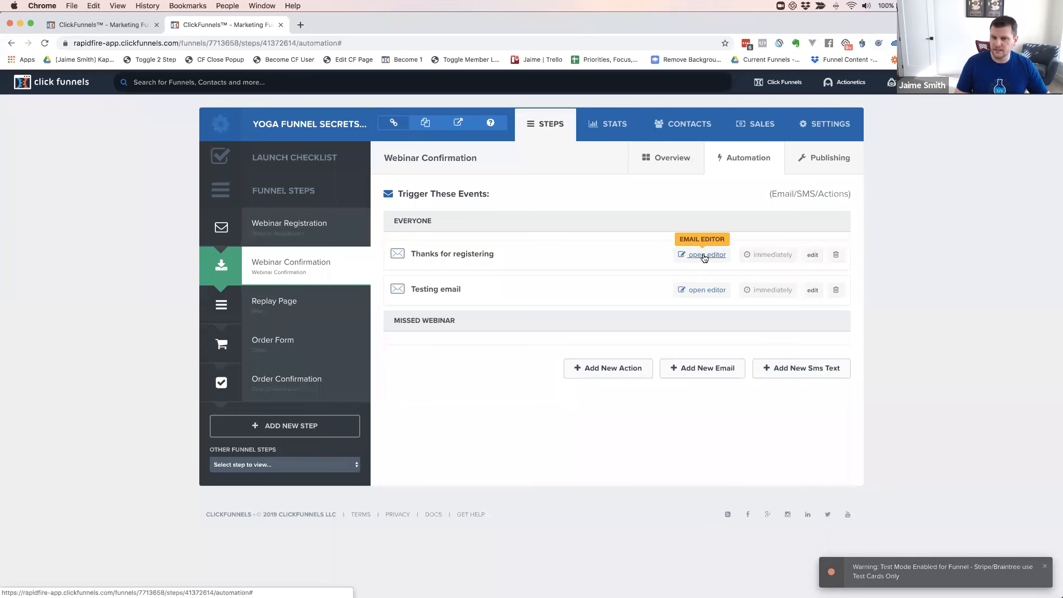
pyautogui.click(704, 255)
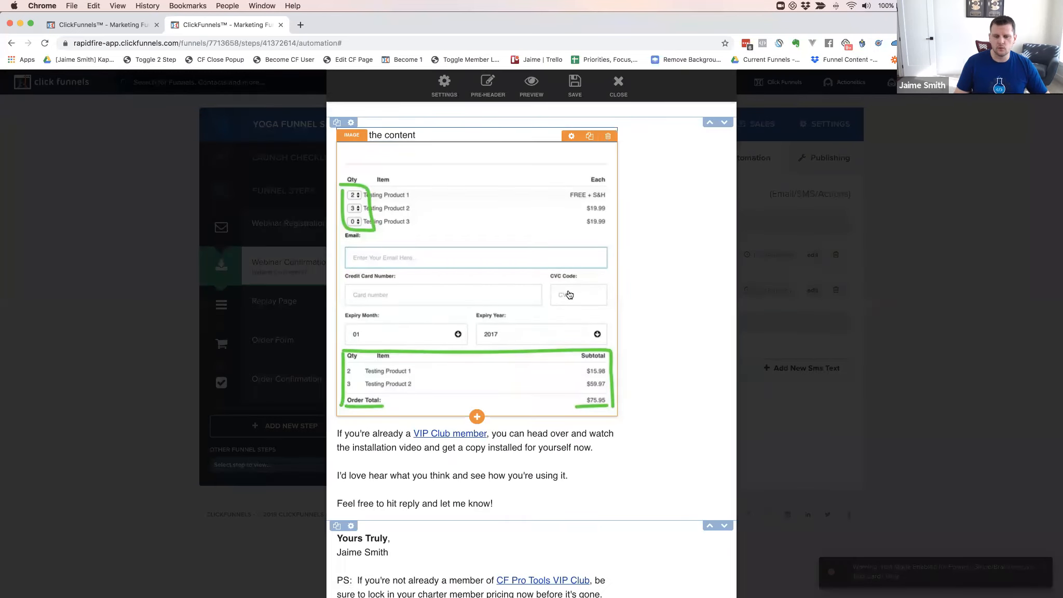
pyautogui.click(623, 83)
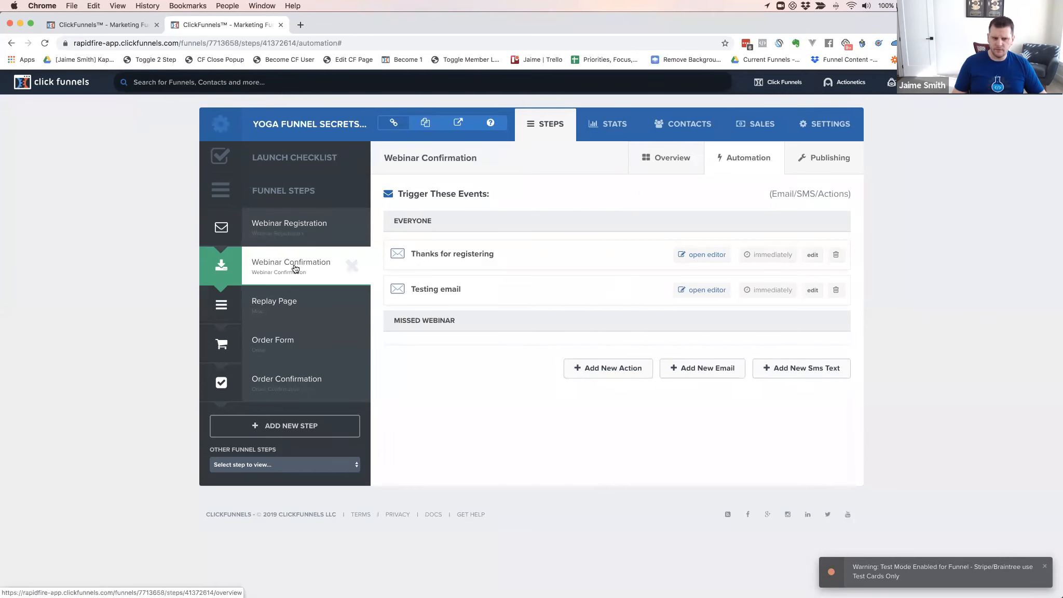
# Show the Order Form step's automation events and start a new automation email
pyautogui.click(286, 341)
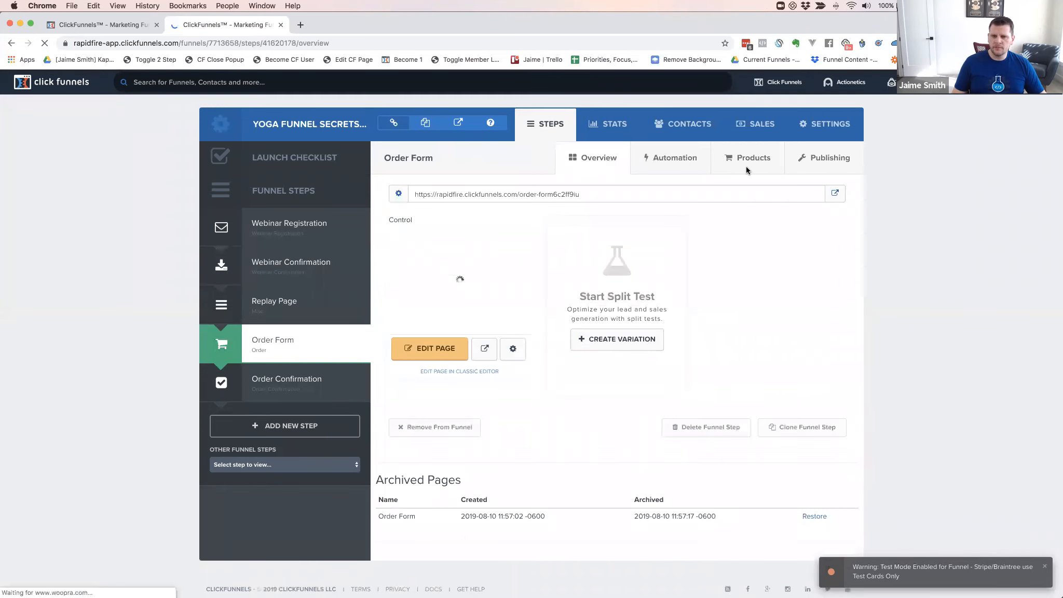
pyautogui.click(670, 162)
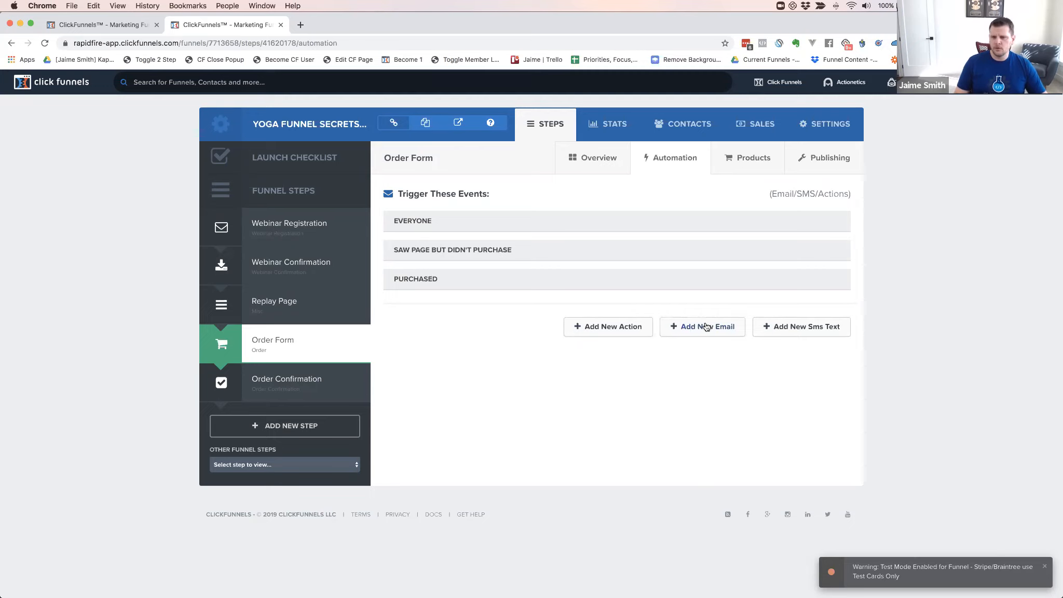
pyautogui.click(693, 366)
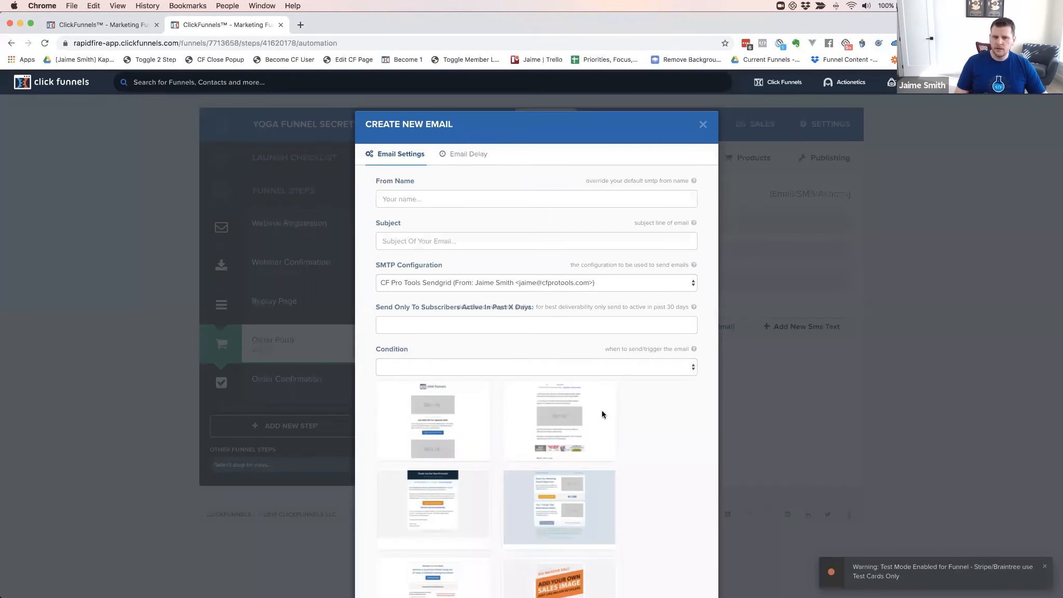
# Enter the sender's full name as From Name and 'Testing abandoned cart' as the subject
pyautogui.click(439, 201)
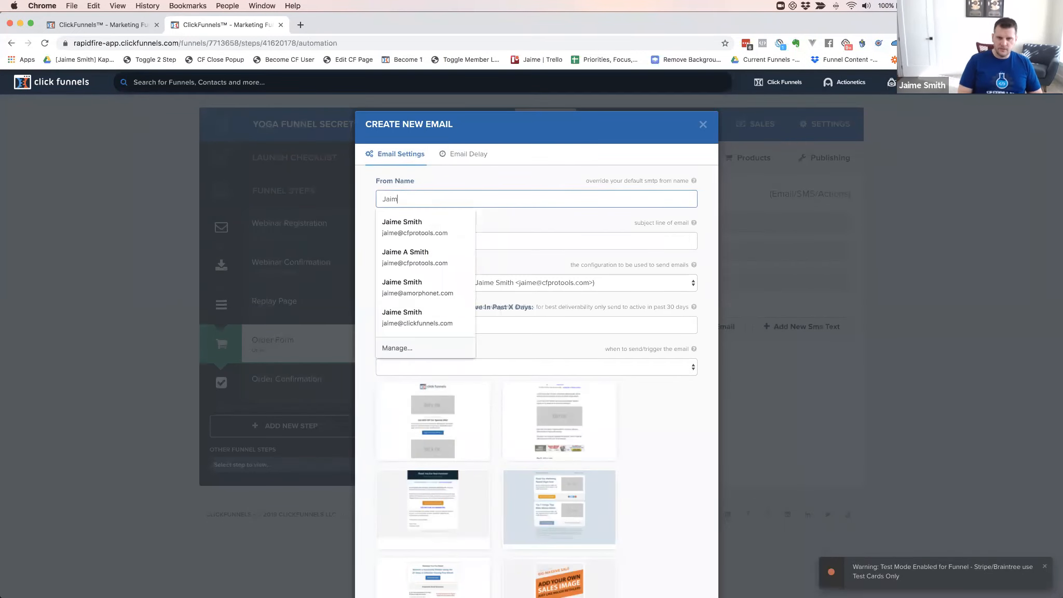
pyautogui.press('Tab')
pyautogui.hotkey('shift', 'Tab')
pyautogui.press('Right')
pyautogui.press('Tab')
pyautogui.write('Testi')
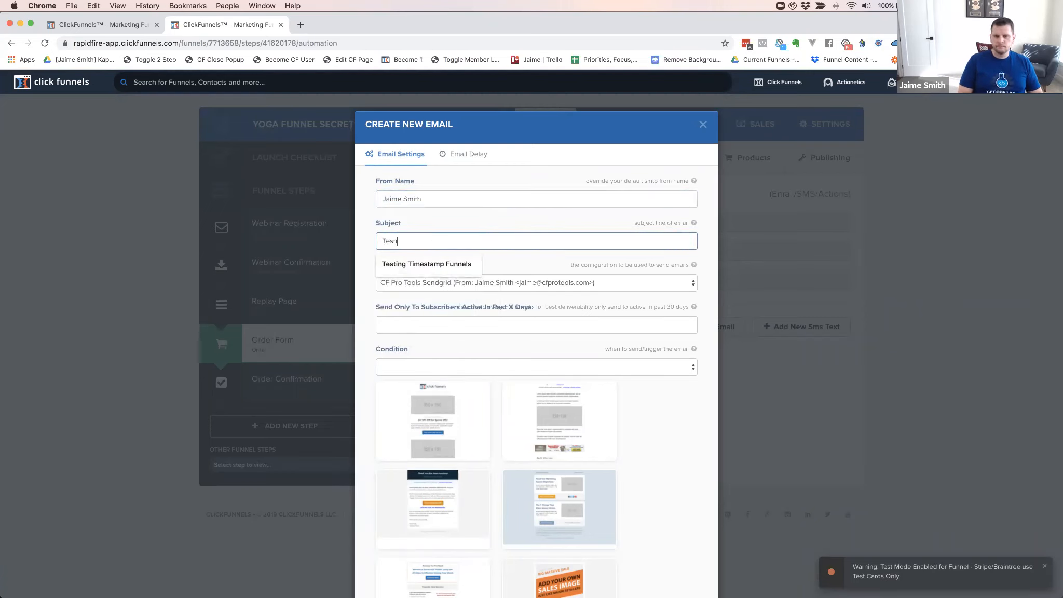
pyautogui.write('ng abandoned cart')
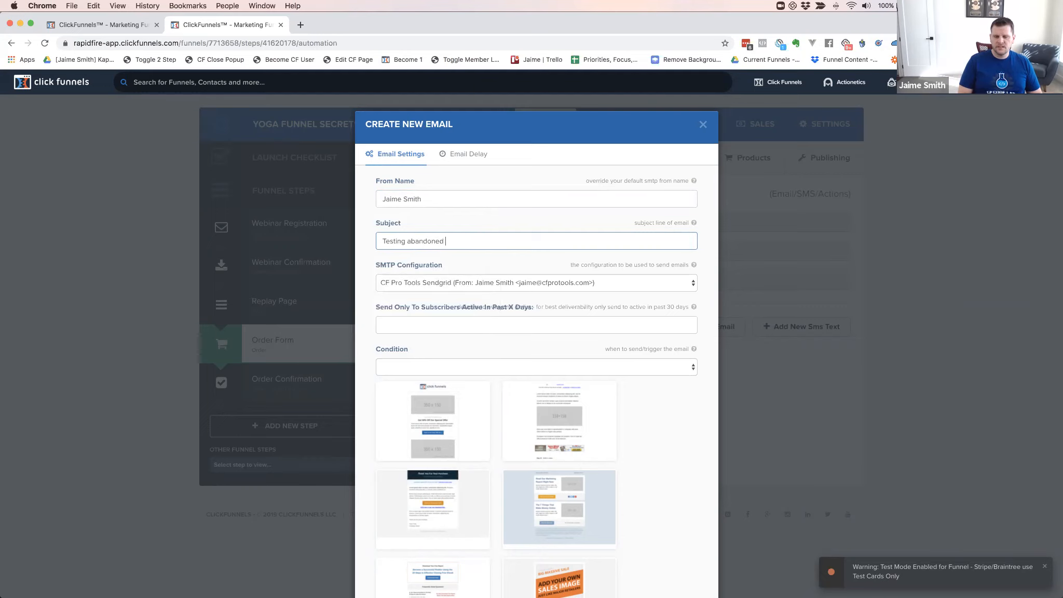
# Send through the YogaFunnelsHQ configuration, triggered on 'saw page but didn't purchase'
pyautogui.click(410, 281)
pyautogui.click(389, 293)
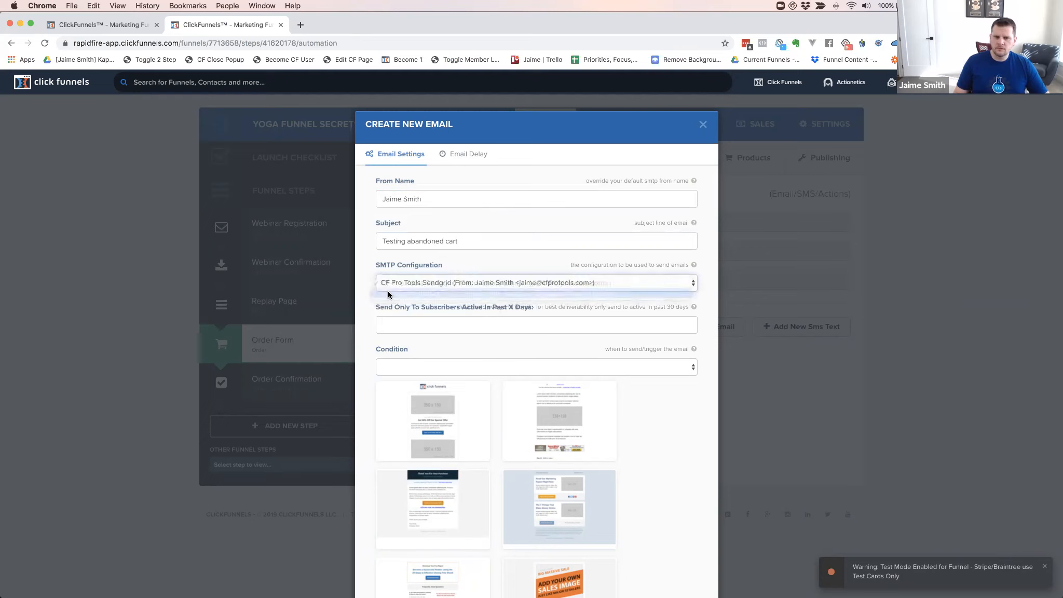
pyautogui.click(393, 370)
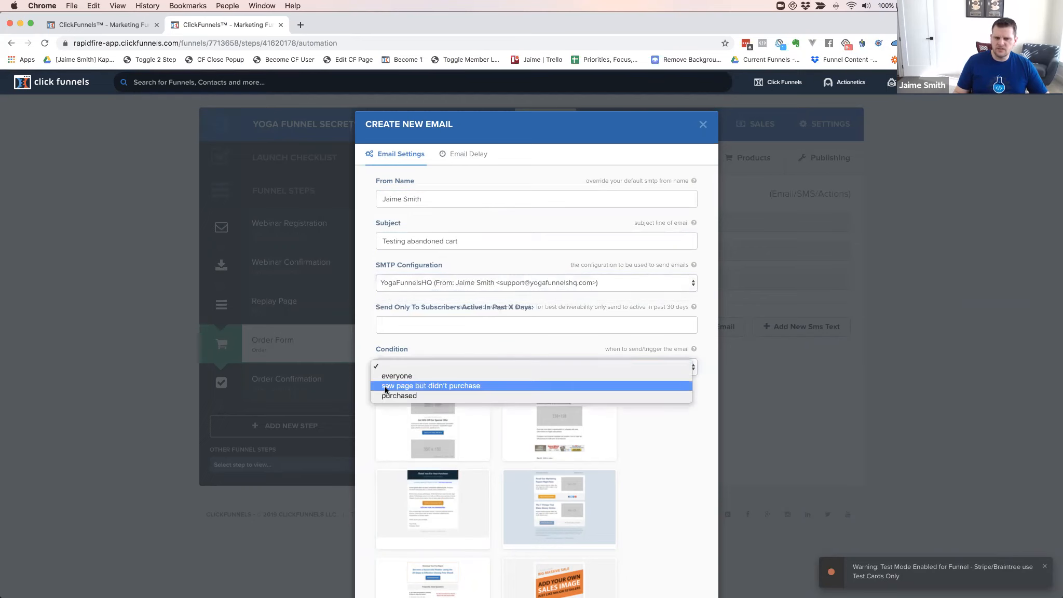
pyautogui.click(369, 345)
pyautogui.click(363, 309)
pyautogui.scroll(-10, 647, 364)
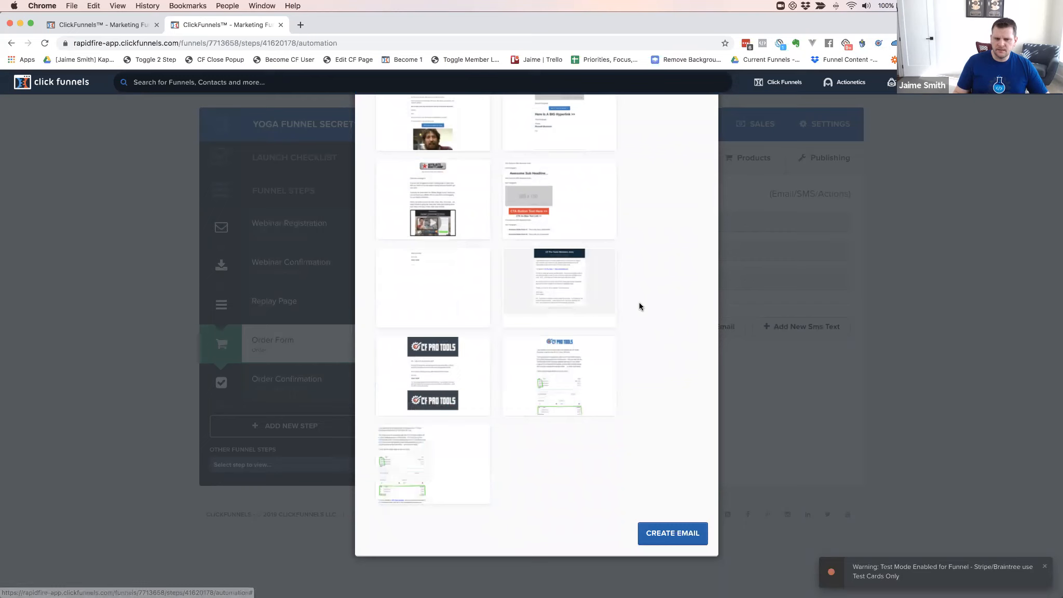
pyautogui.scroll(10, 625, 286)
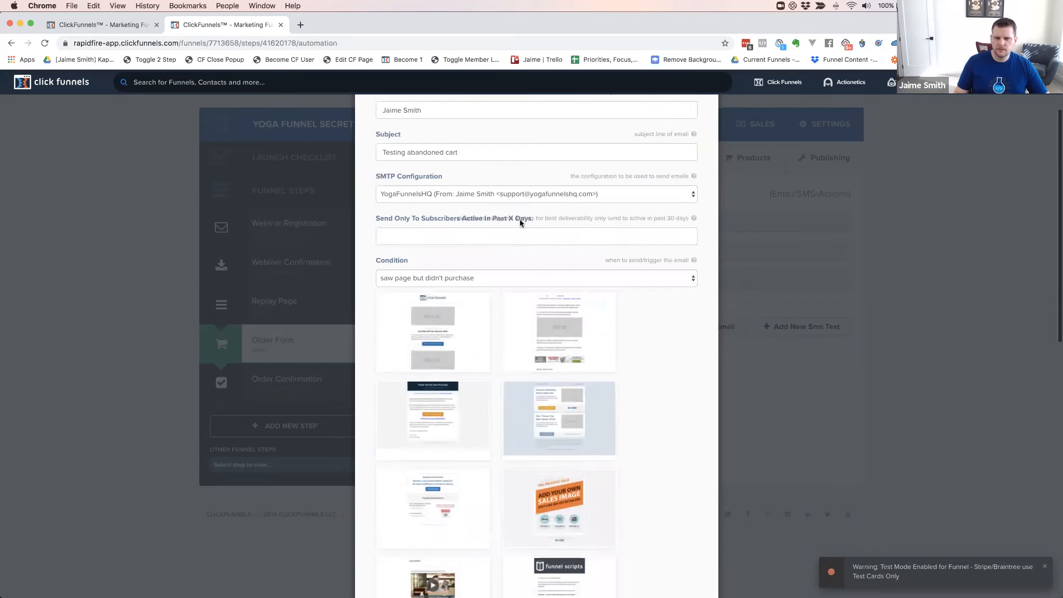
pyautogui.click(469, 156)
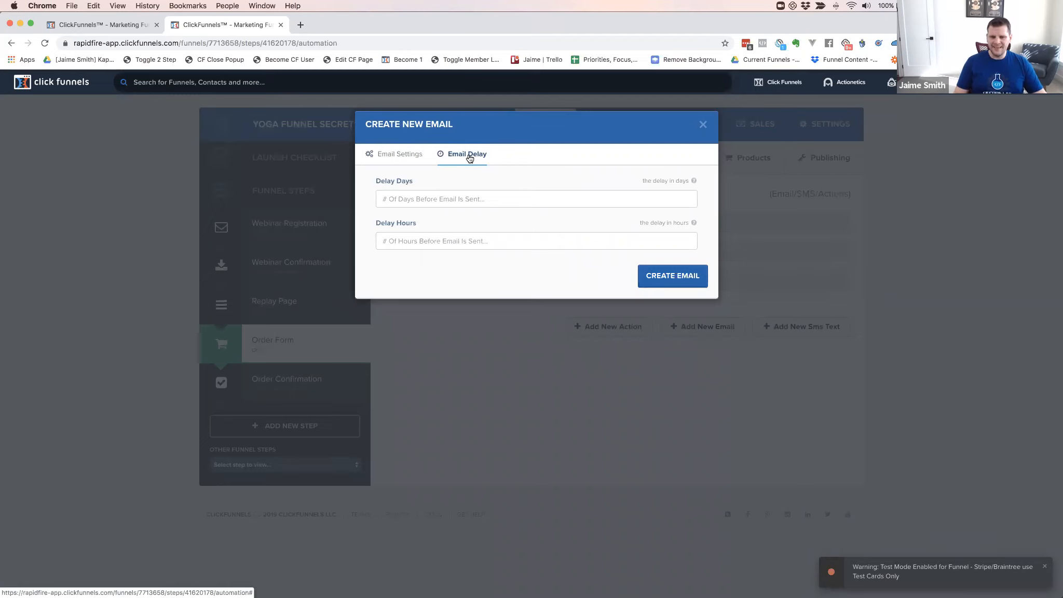
# Leave Delay Days empty and select the Delay Hours field
pyautogui.click(403, 198)
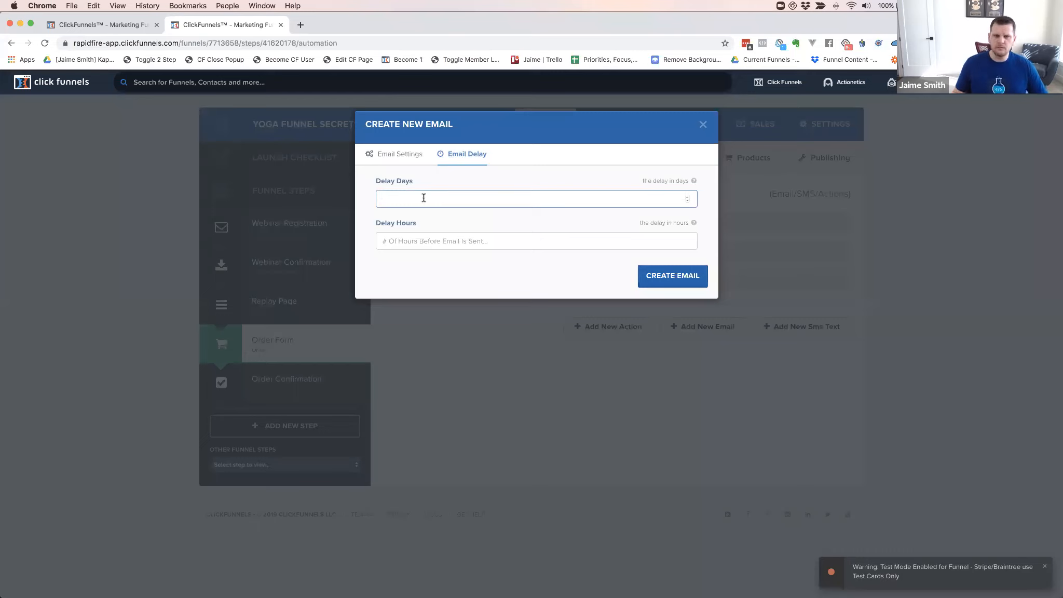
pyautogui.click(408, 242)
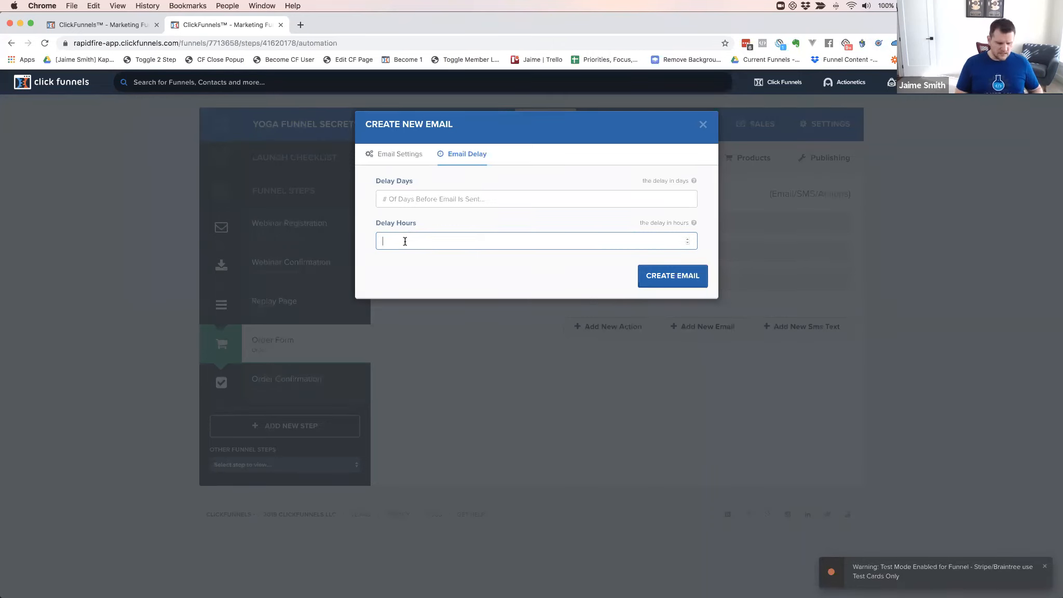
# Change the email's hours delay from 7 to 0.5 and confirm the half-hour value
pyautogui.write('7')
pyautogui.press('BackSpace')
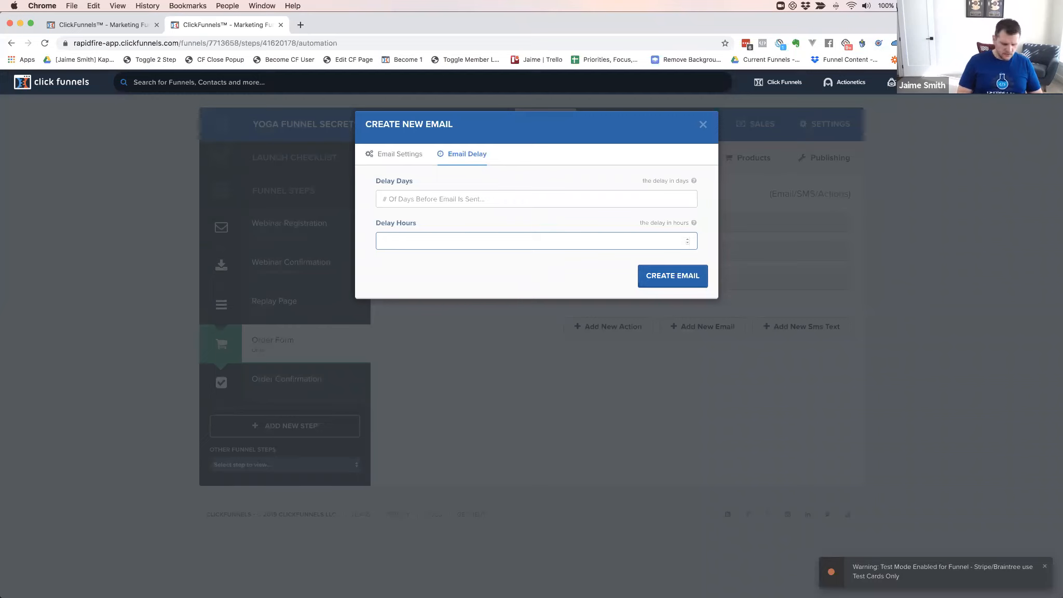
pyautogui.write('.5')
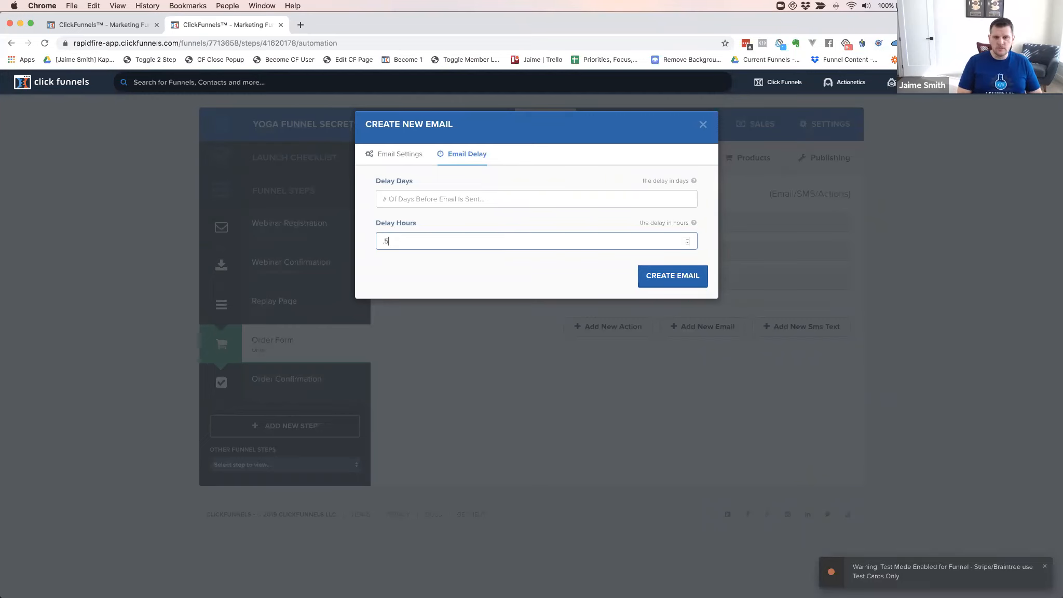
pyautogui.click(397, 263)
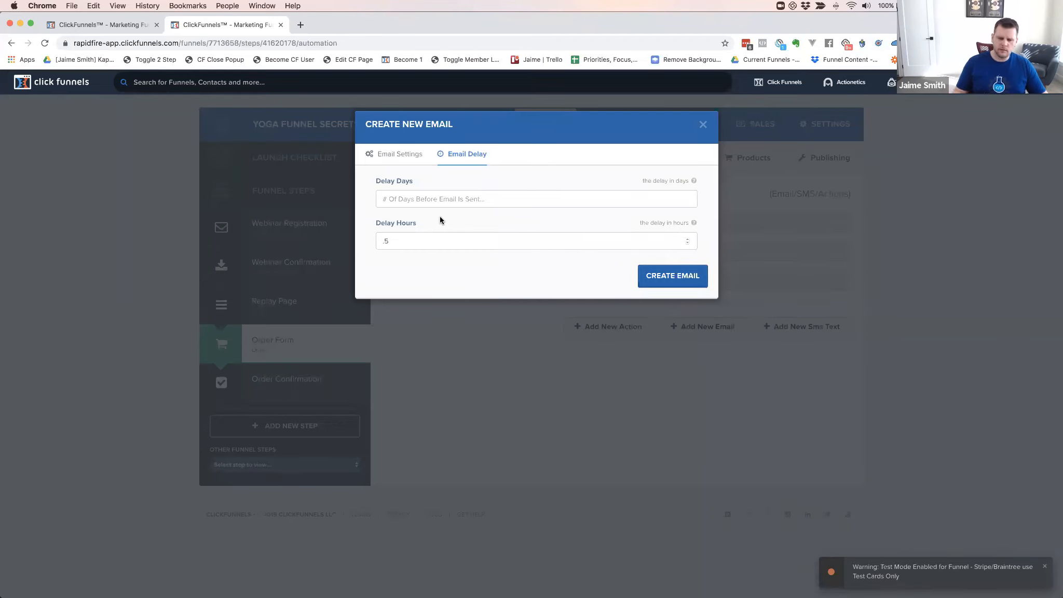
pyautogui.click(409, 247)
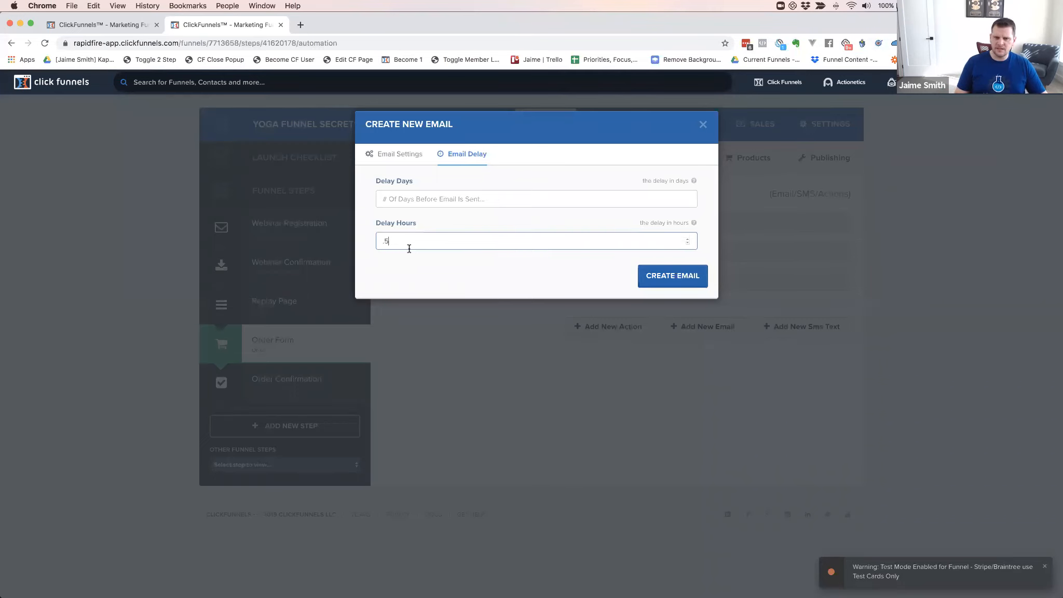
pyautogui.click(445, 270)
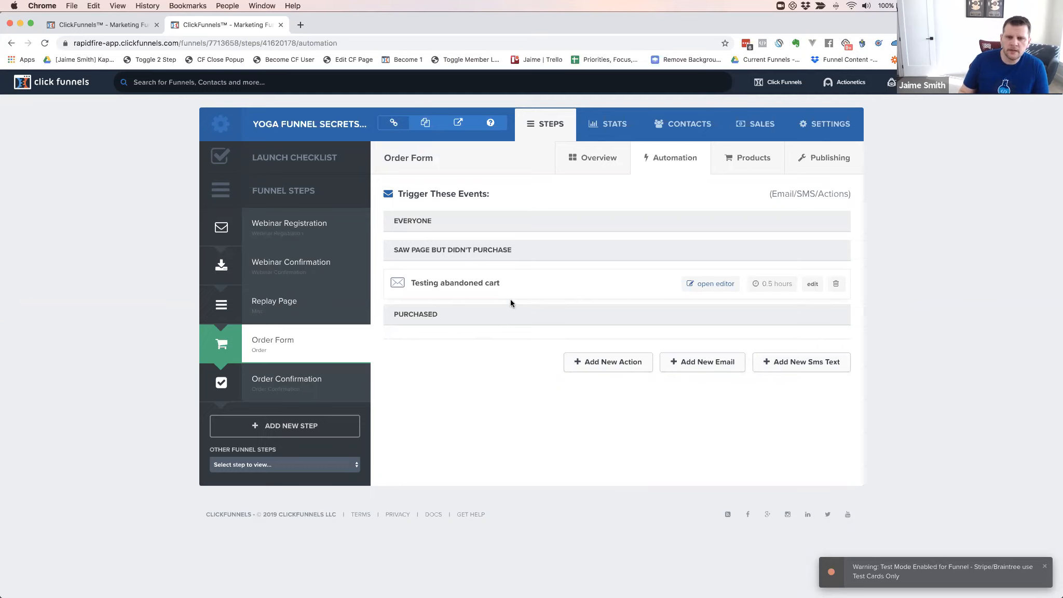
pyautogui.hscroll(1, 435, 317)
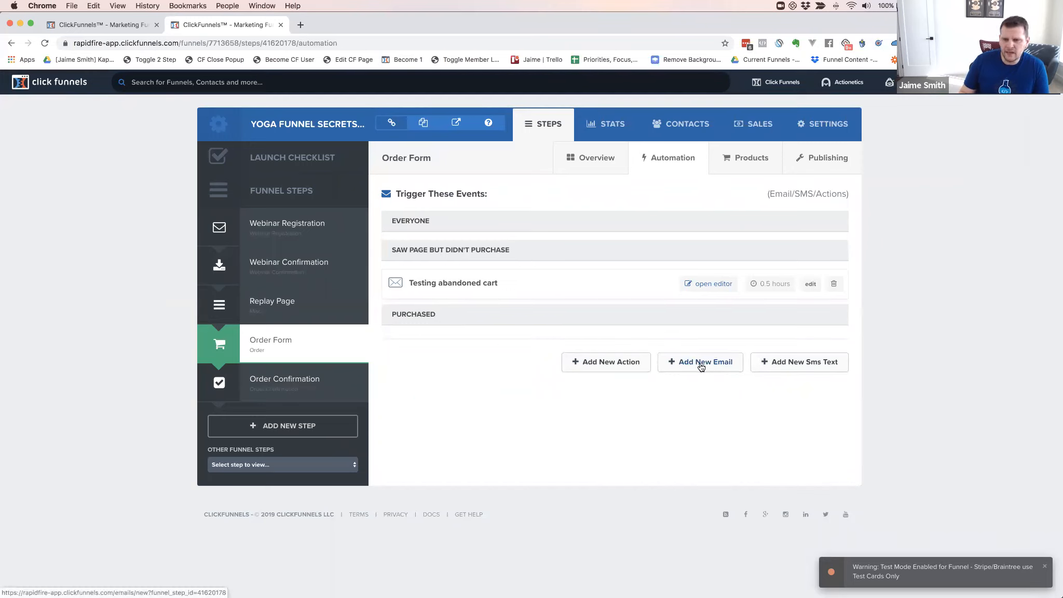
# Begin an SMS text to everyone via Twilio, then close the dialog without creating it
pyautogui.click(793, 368)
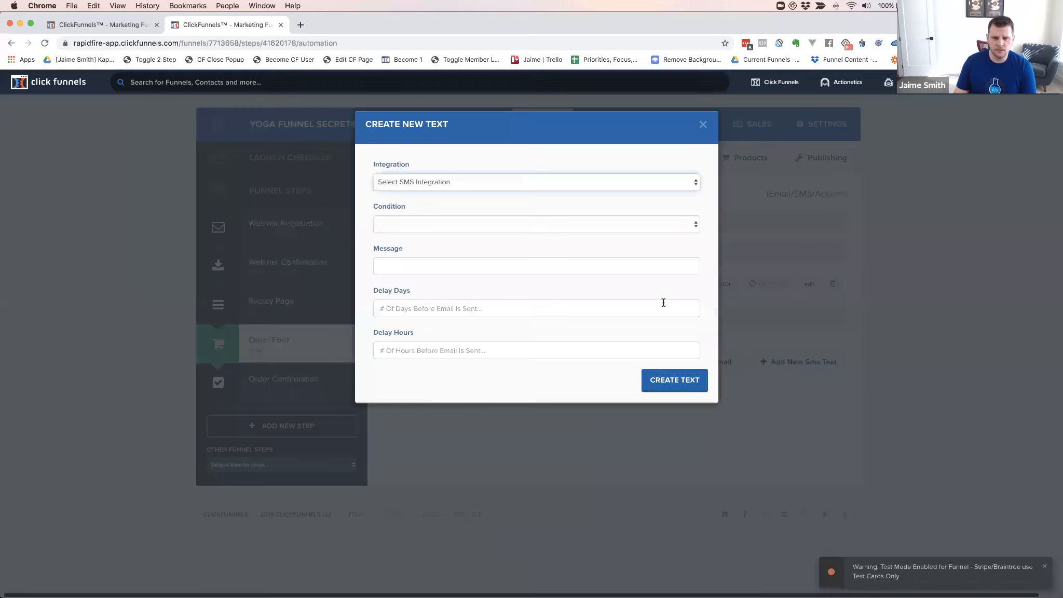
pyautogui.click(394, 224)
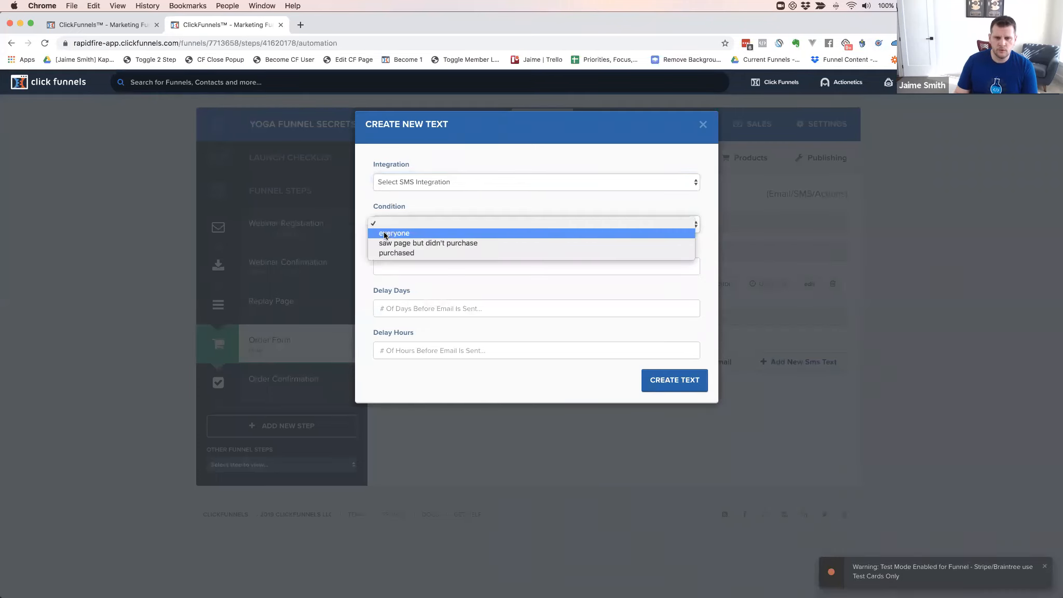
pyautogui.click(384, 235)
pyautogui.click(397, 181)
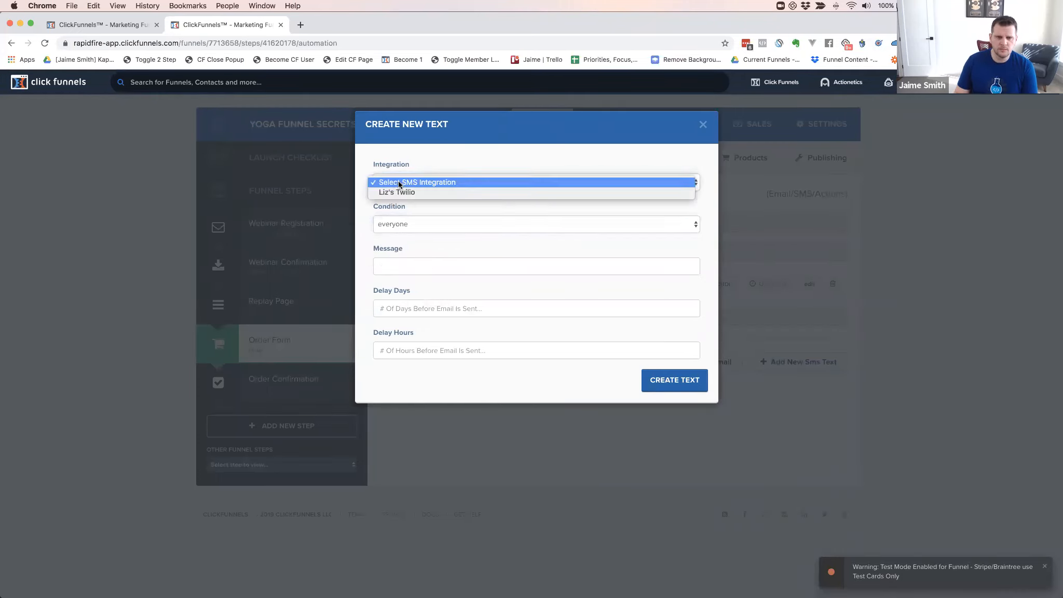
pyautogui.click(395, 191)
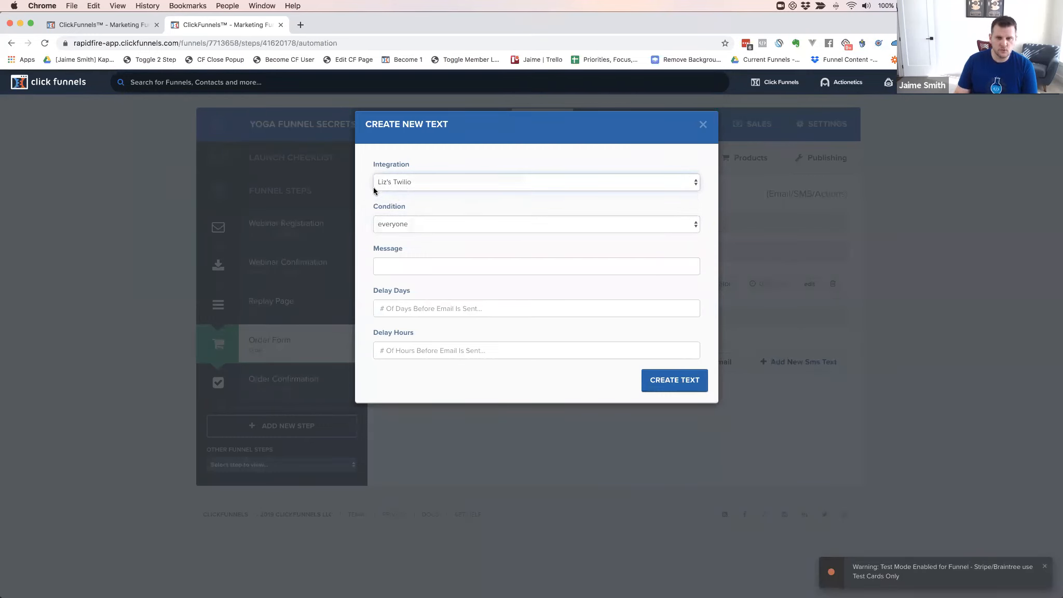
pyautogui.click(398, 267)
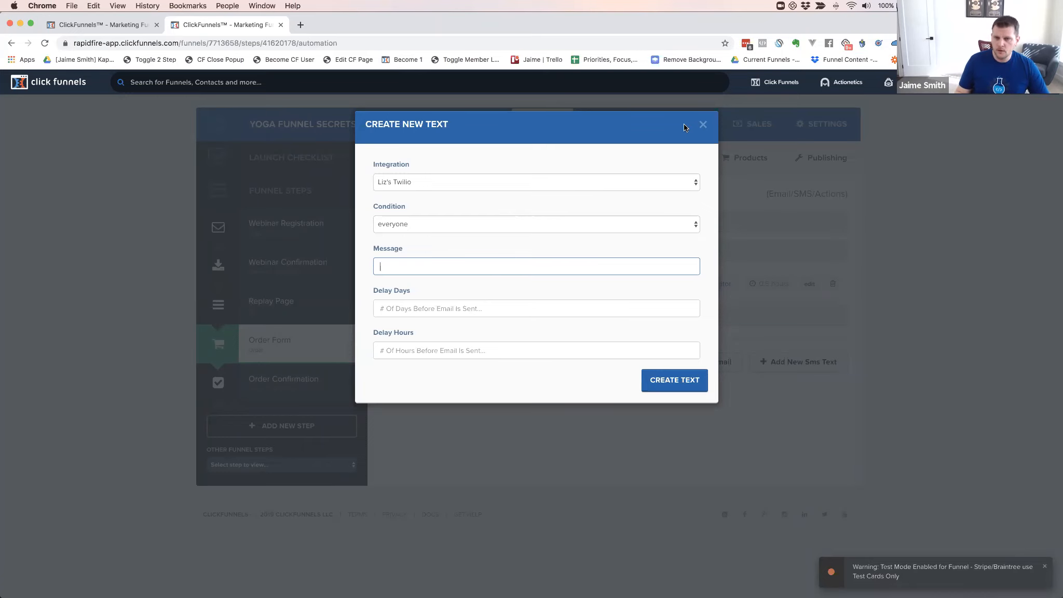
pyautogui.click(703, 125)
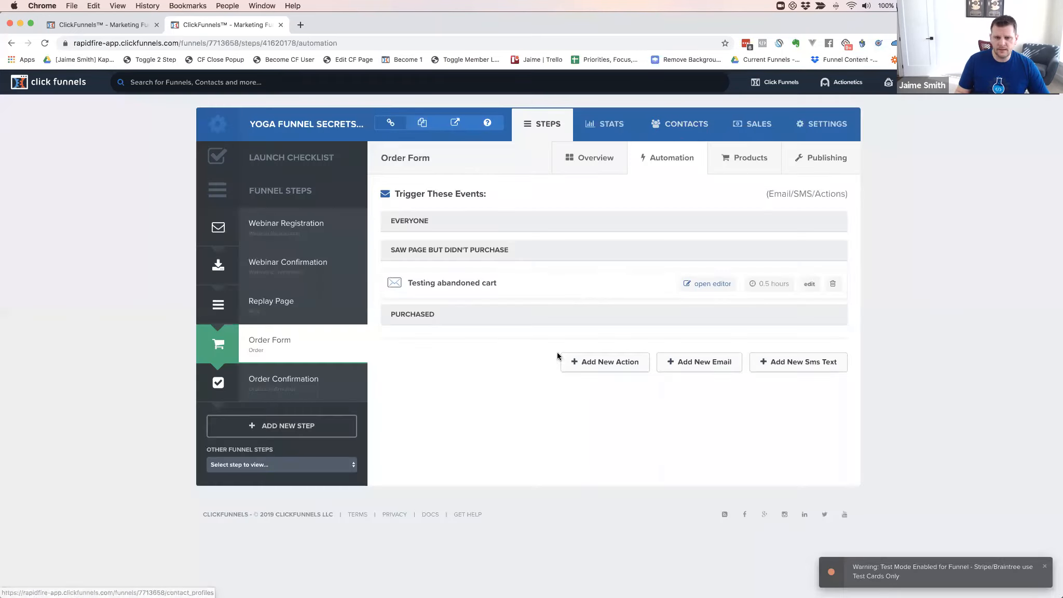
# Create a funnel action named 'Add To Buyers List' triggered on purchased, using ClickFunnels Internal
pyautogui.click(603, 367)
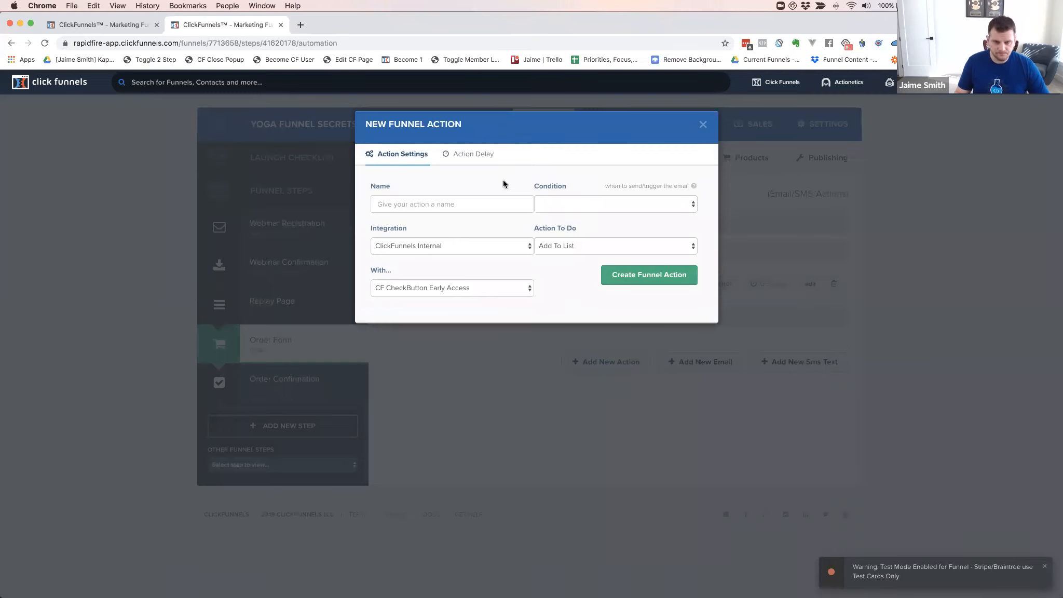
pyautogui.click(415, 206)
pyautogui.write('Add To')
pyautogui.press('Up')
pyautogui.press('Up')
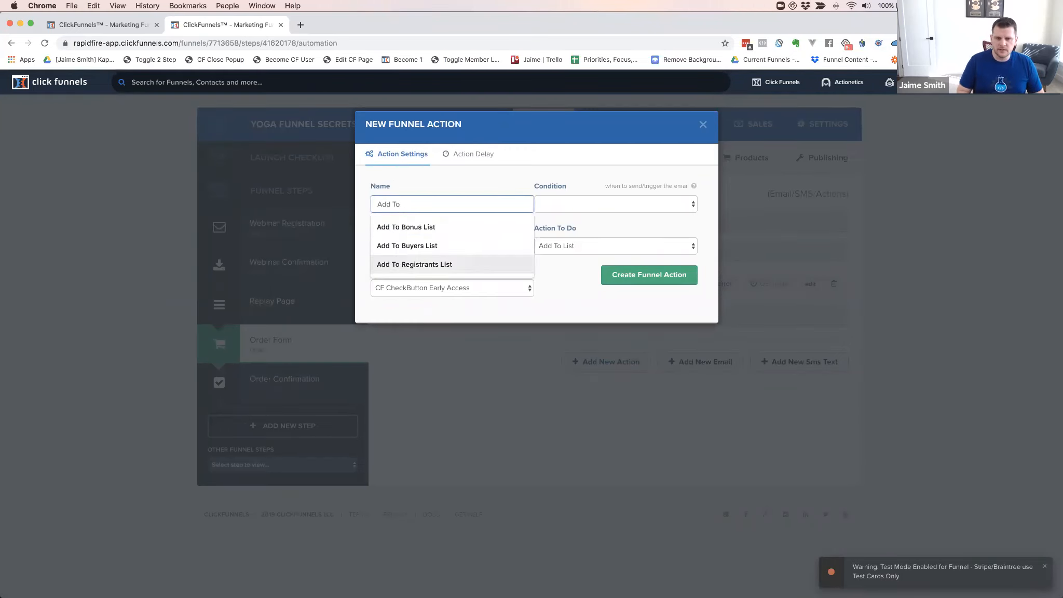
pyautogui.press('Return')
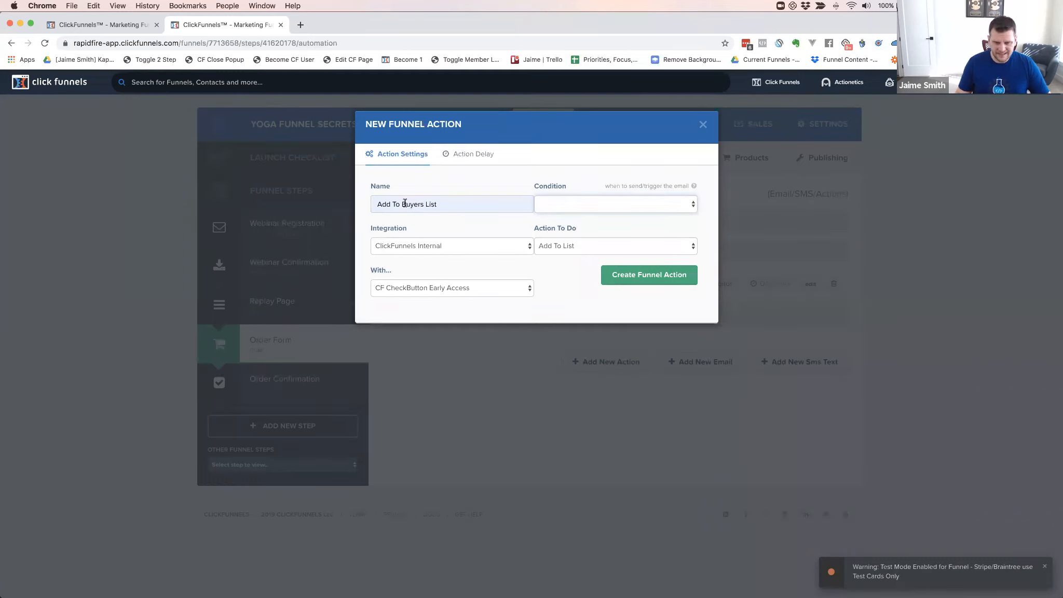
pyautogui.click(568, 208)
pyautogui.click(569, 232)
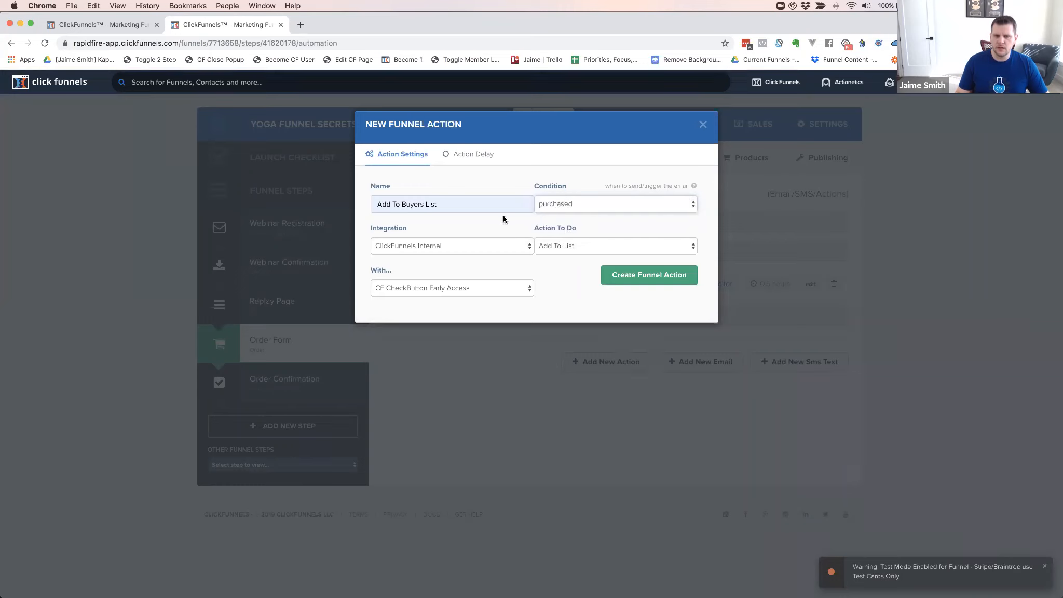
pyautogui.click(426, 243)
pyautogui.click(436, 224)
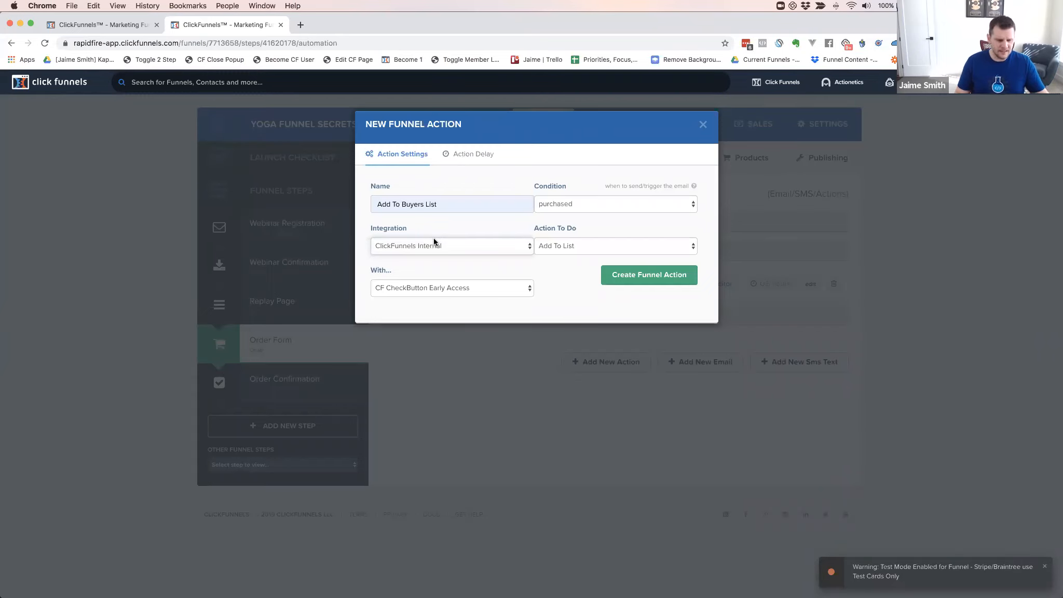
pyautogui.click(563, 247)
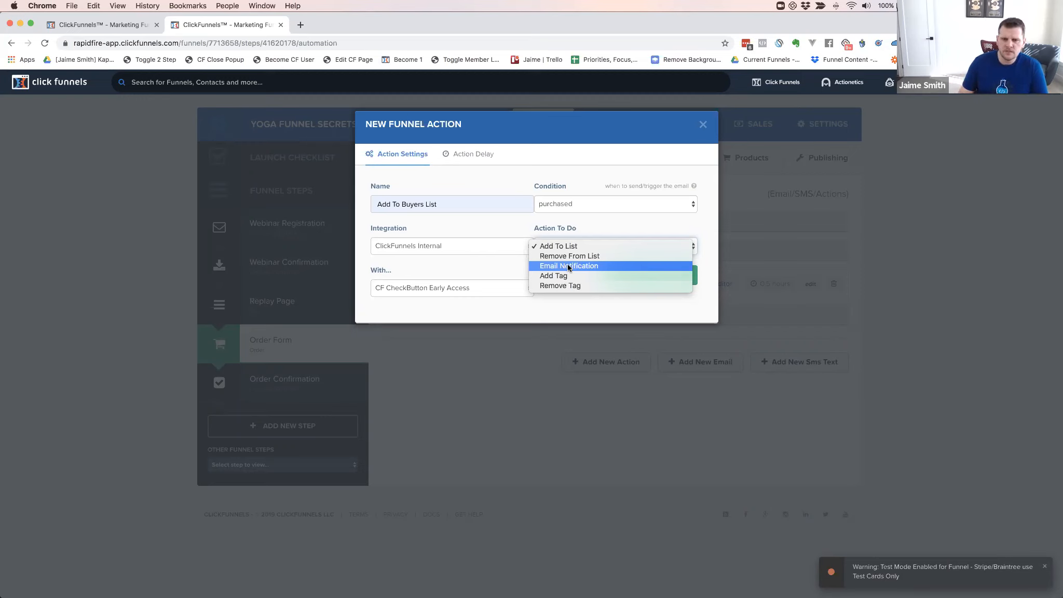
pyautogui.click(567, 265)
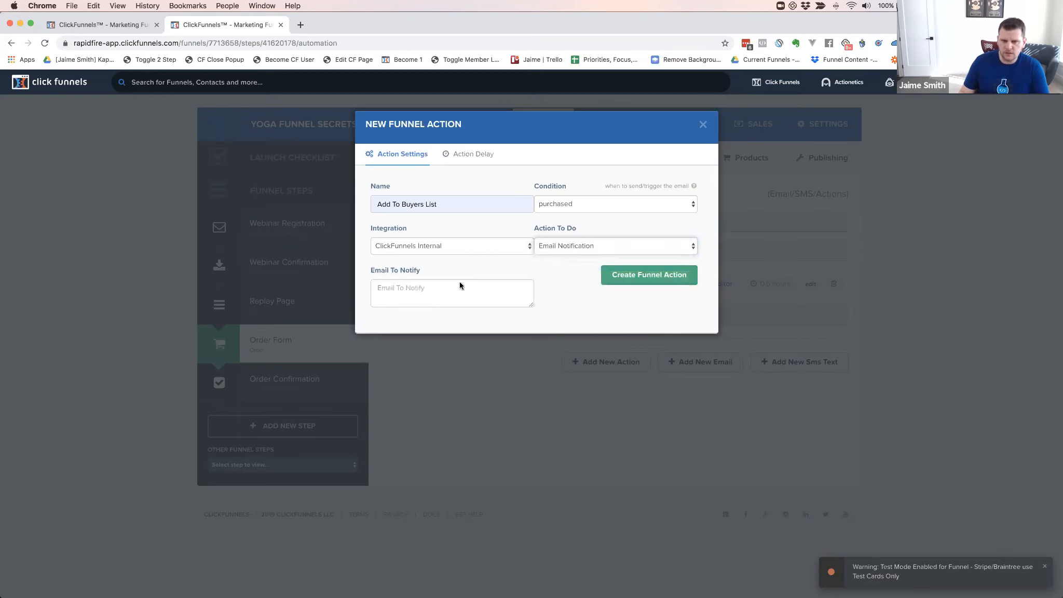
pyautogui.click(412, 287)
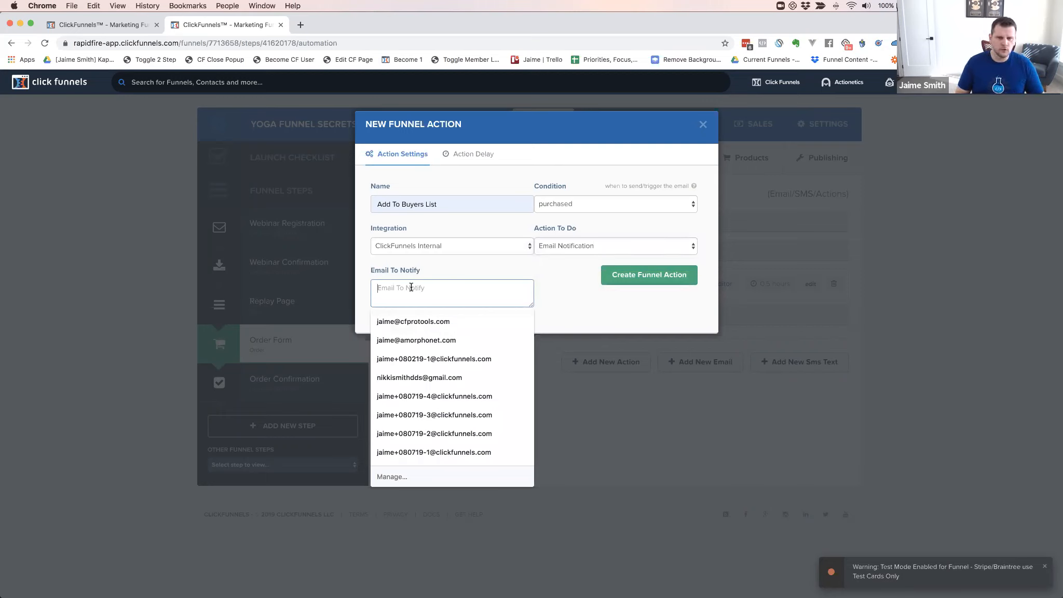
pyautogui.click(413, 321)
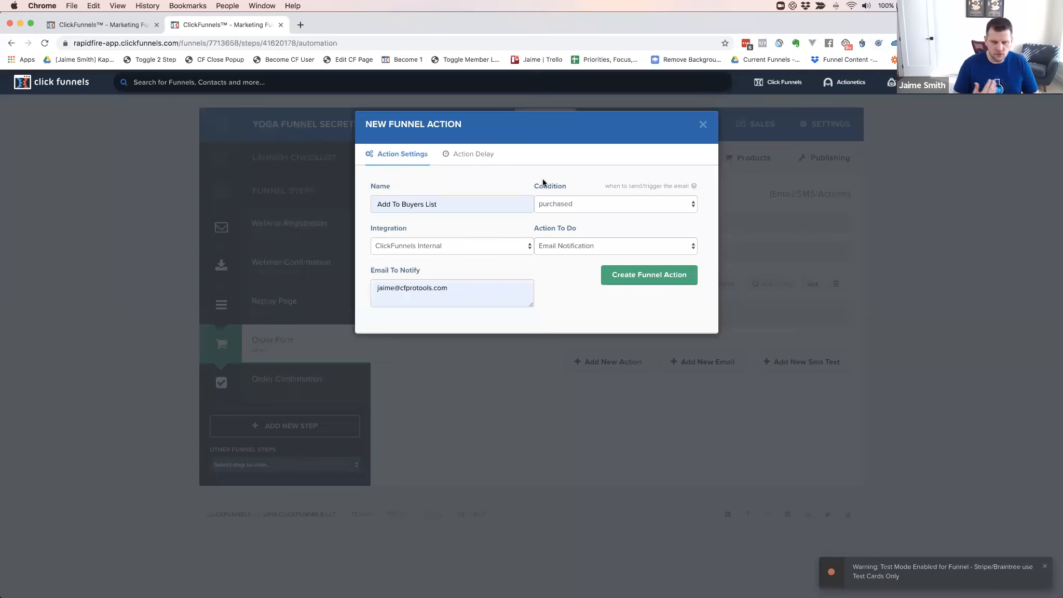
pyautogui.click(472, 154)
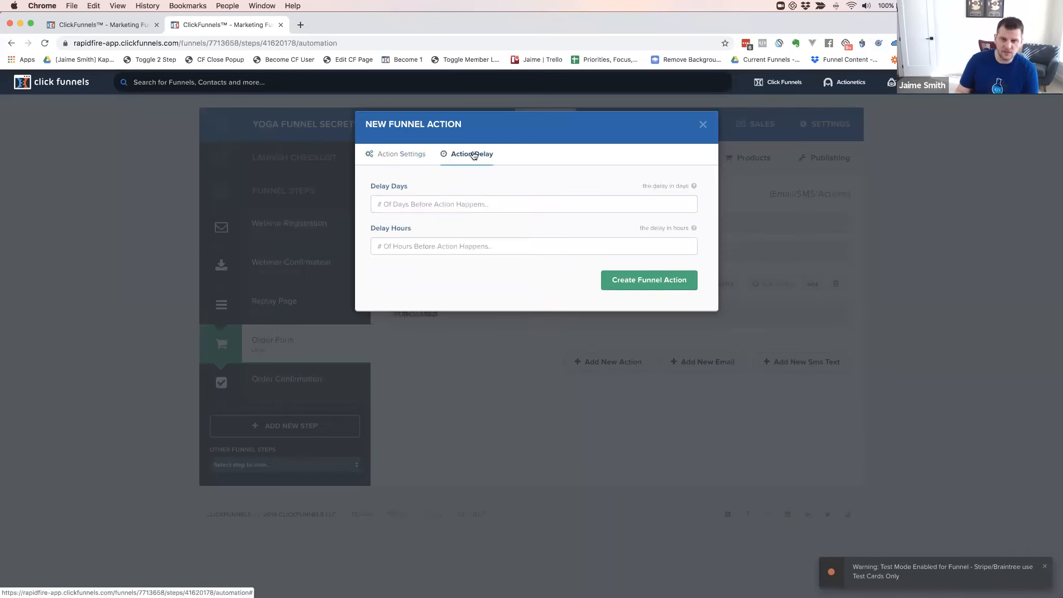
pyautogui.click(414, 154)
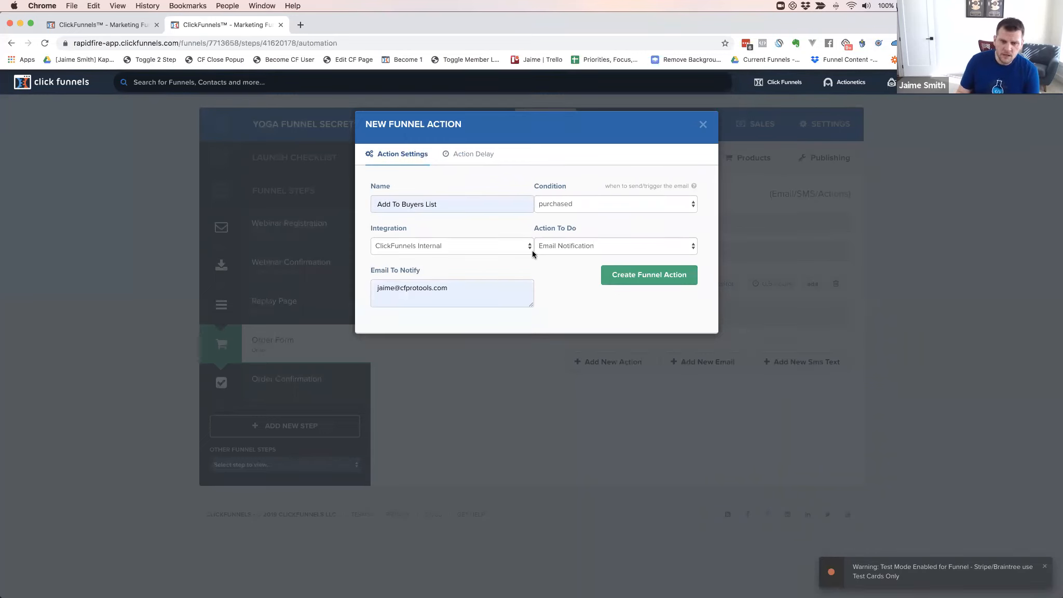
pyautogui.click(566, 245)
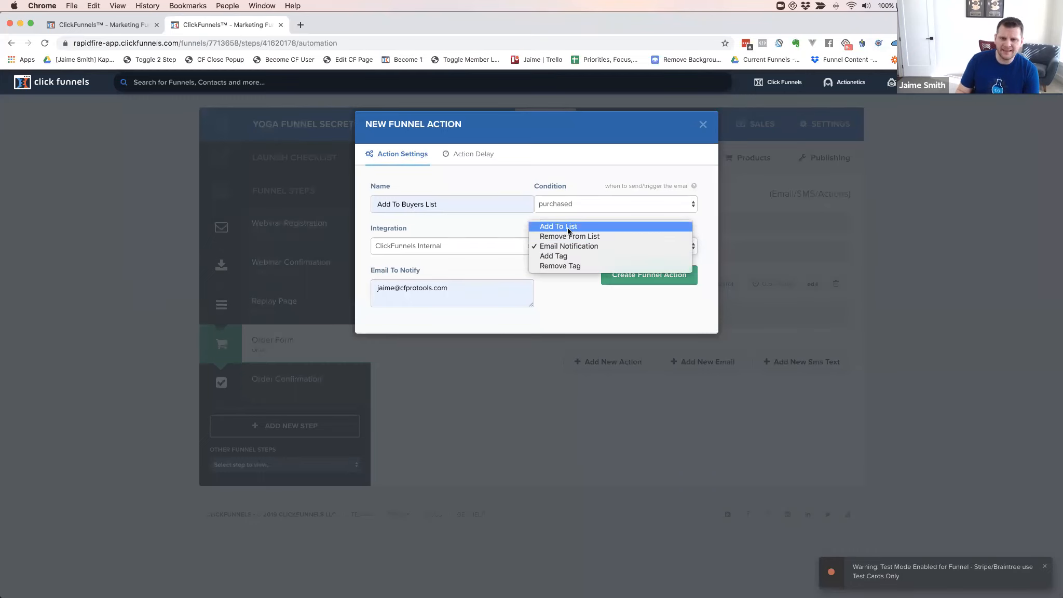
pyautogui.click(565, 226)
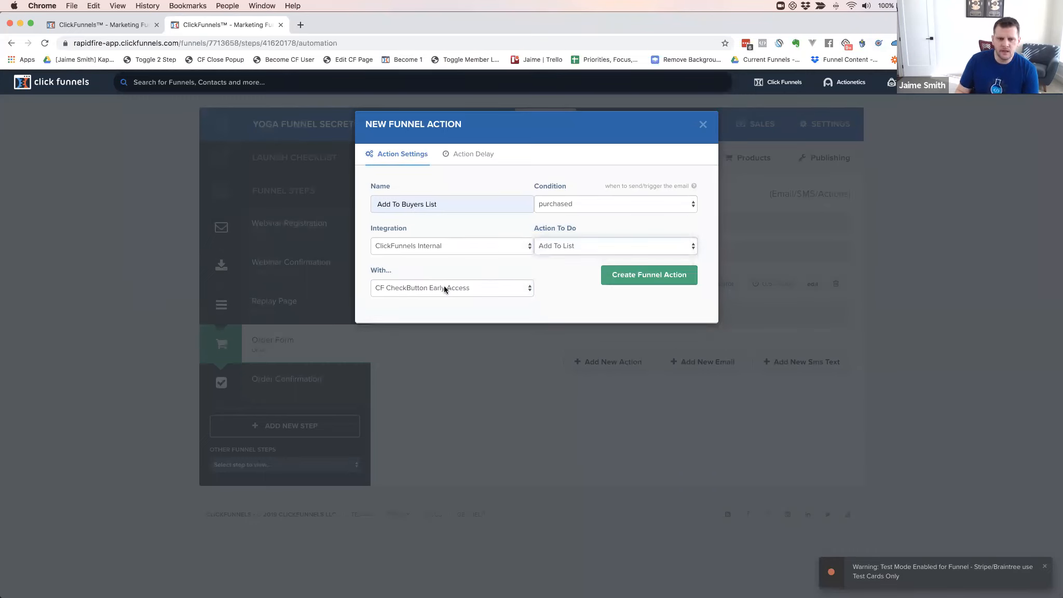
# Have the action add purchasers to the YFS Webinar Registrants list and save it
pyautogui.click(443, 287)
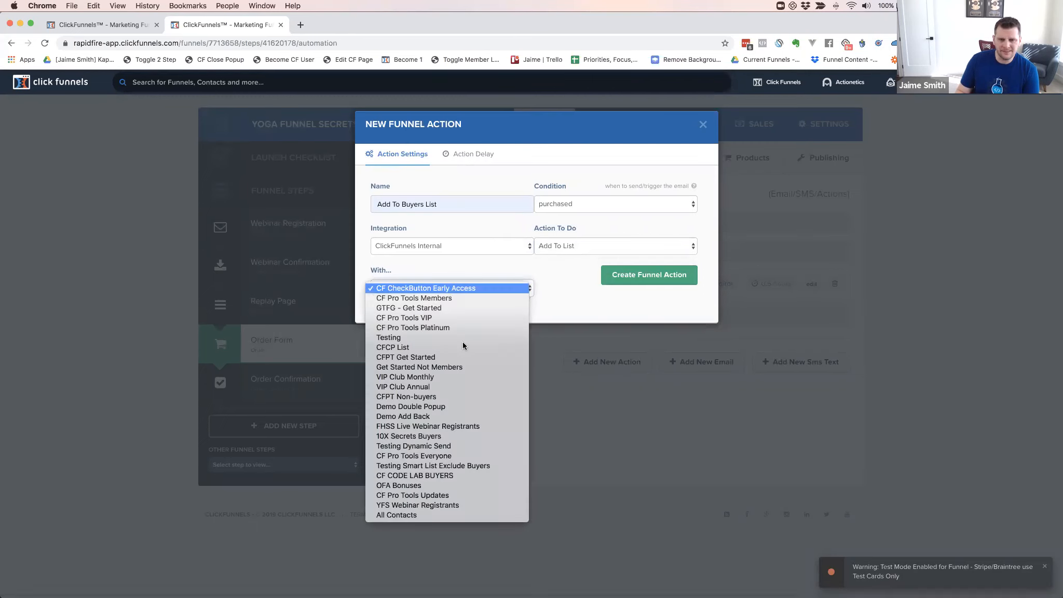
pyautogui.click(402, 506)
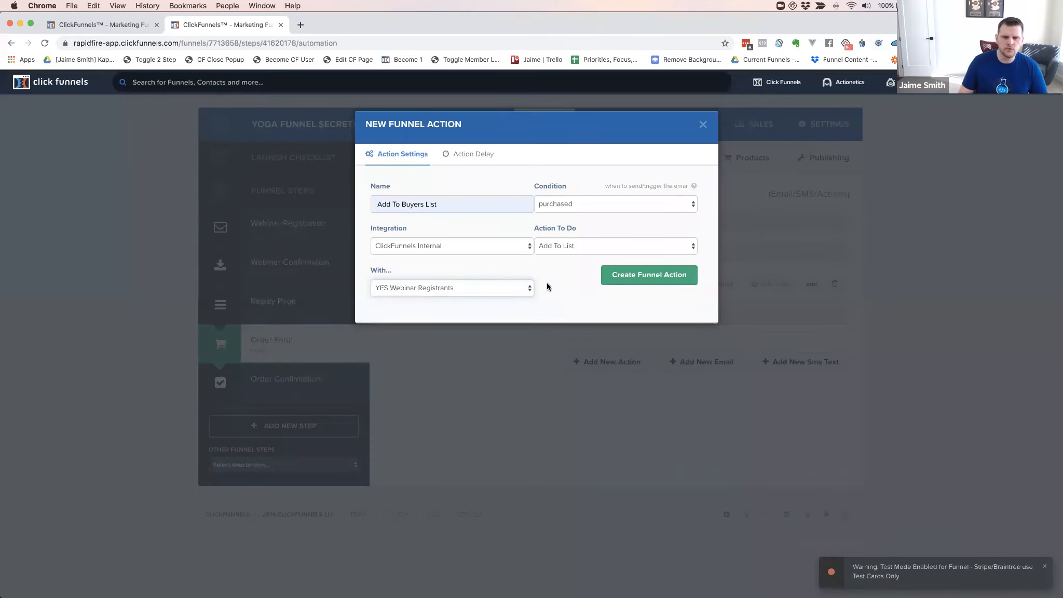
pyautogui.click(640, 275)
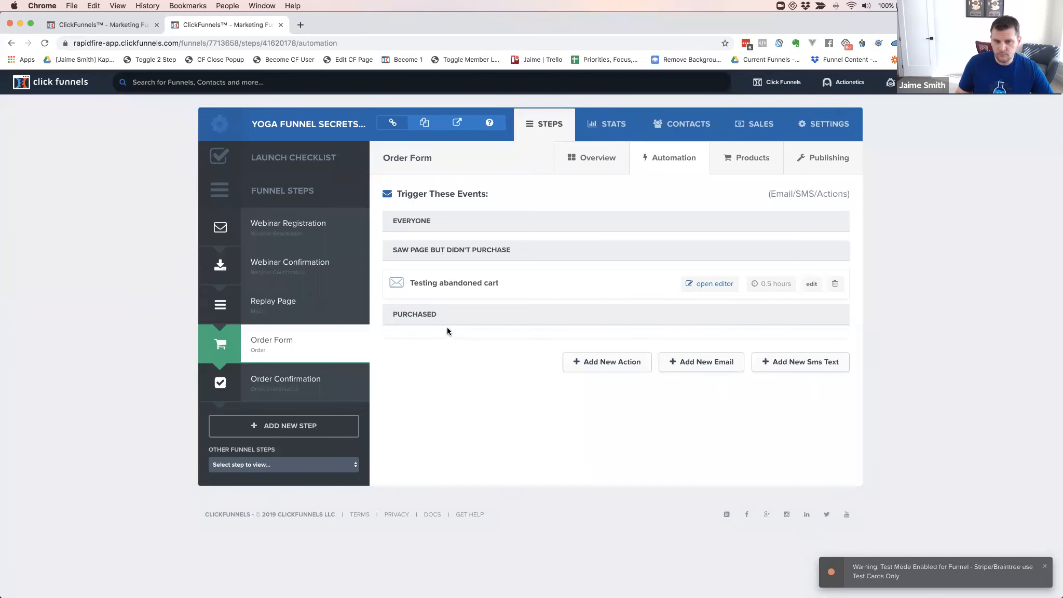
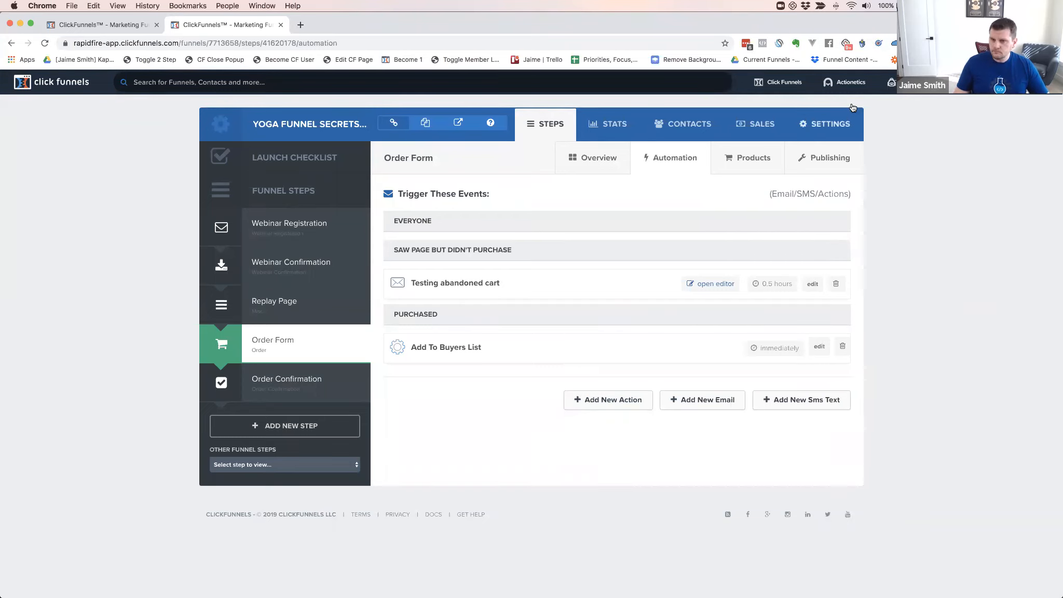
# Open Actionetics Email Lists in a new browser tab
pyautogui.moveTo(844, 83)
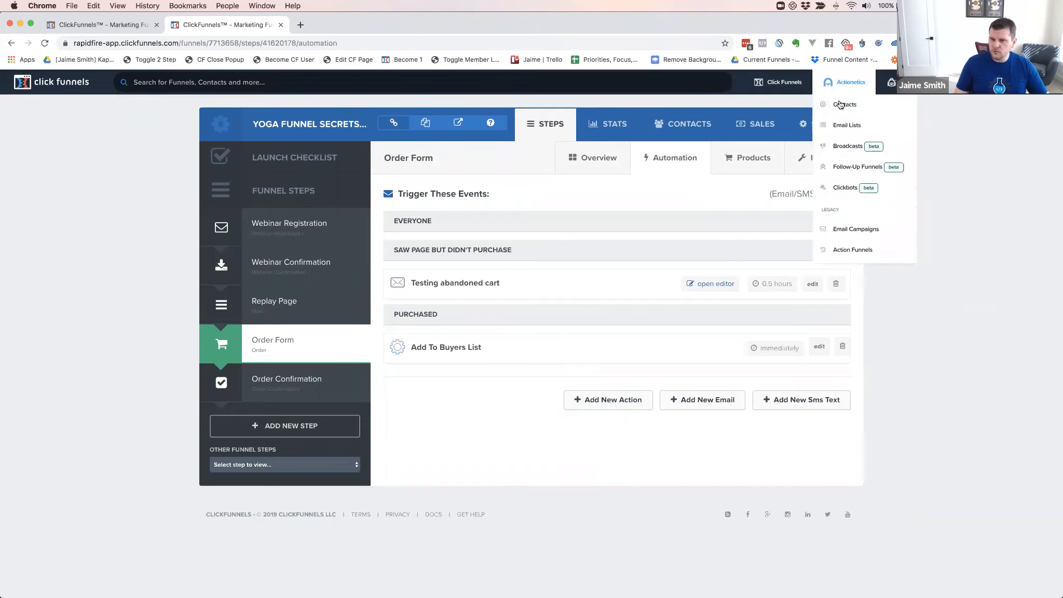
pyautogui.keyDown('super'); pyautogui.click(846, 128); pyautogui.keyUp('super')
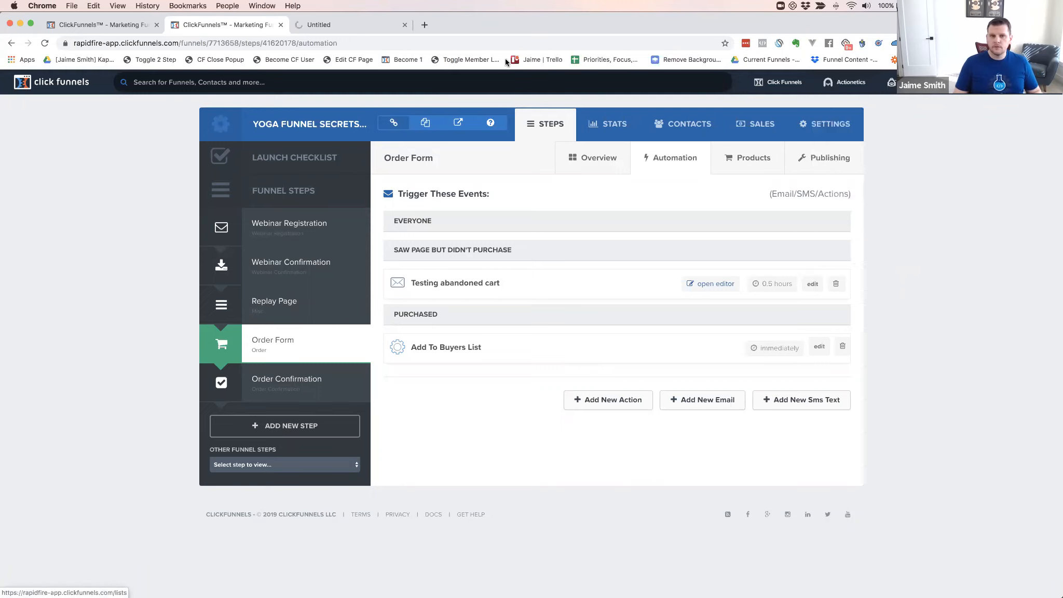
pyautogui.click(344, 25)
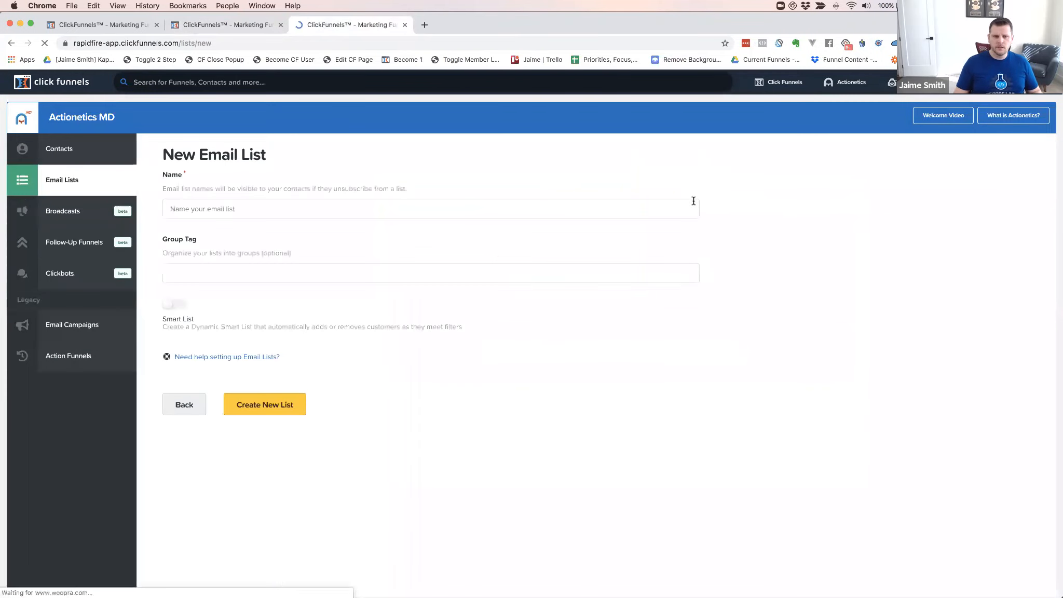
# Create an email list named 'YFA Failed Purchases' with group tag CFCODELAB
pyautogui.click(243, 208)
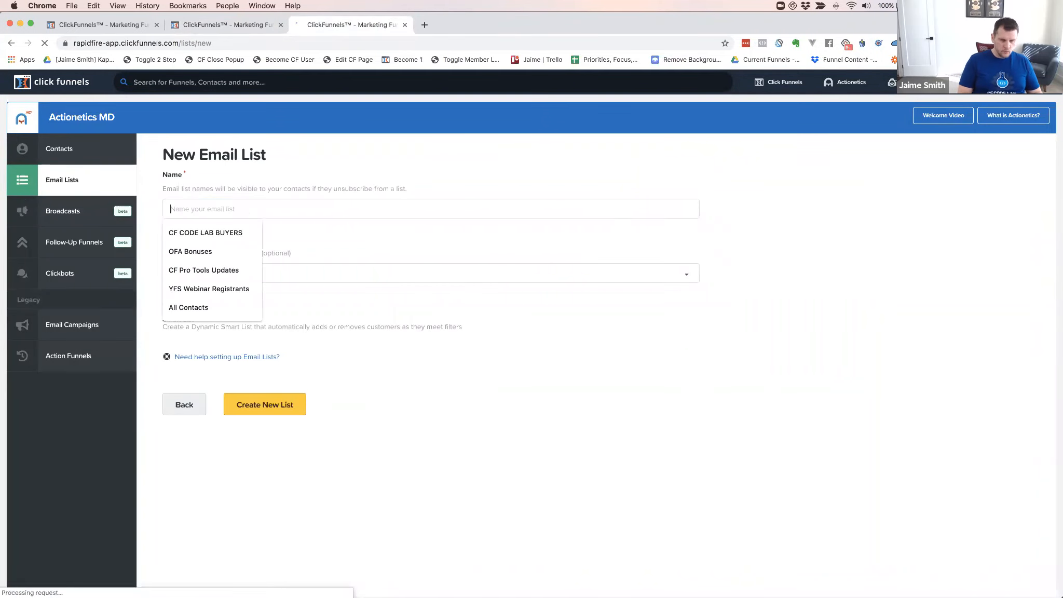
pyautogui.write('YFA')
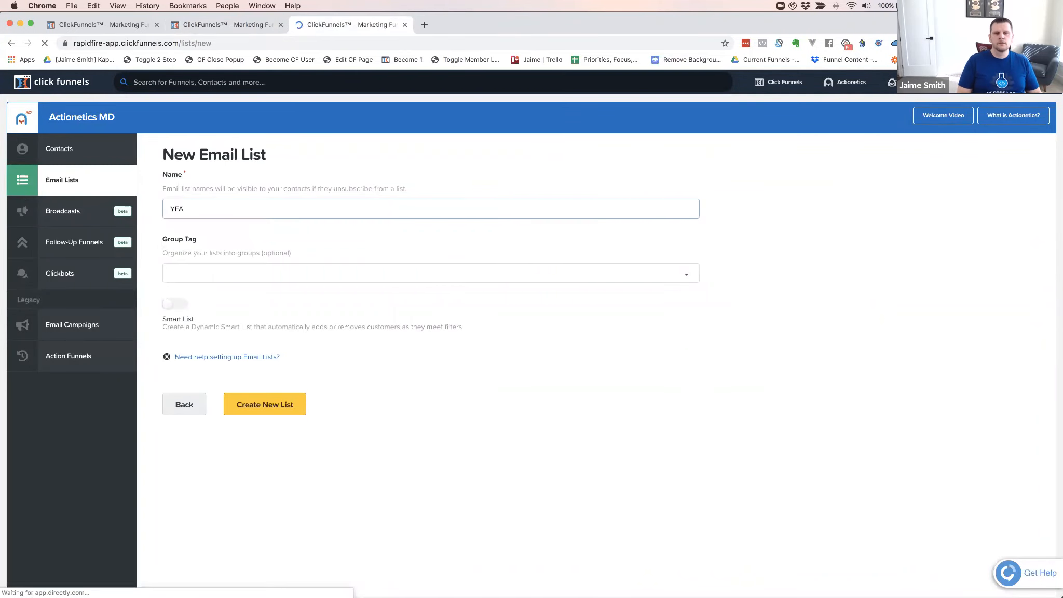
pyautogui.write(' New')
pyautogui.hotkey('alt', 'BackSpace')
pyautogui.write('Failed PUrch')
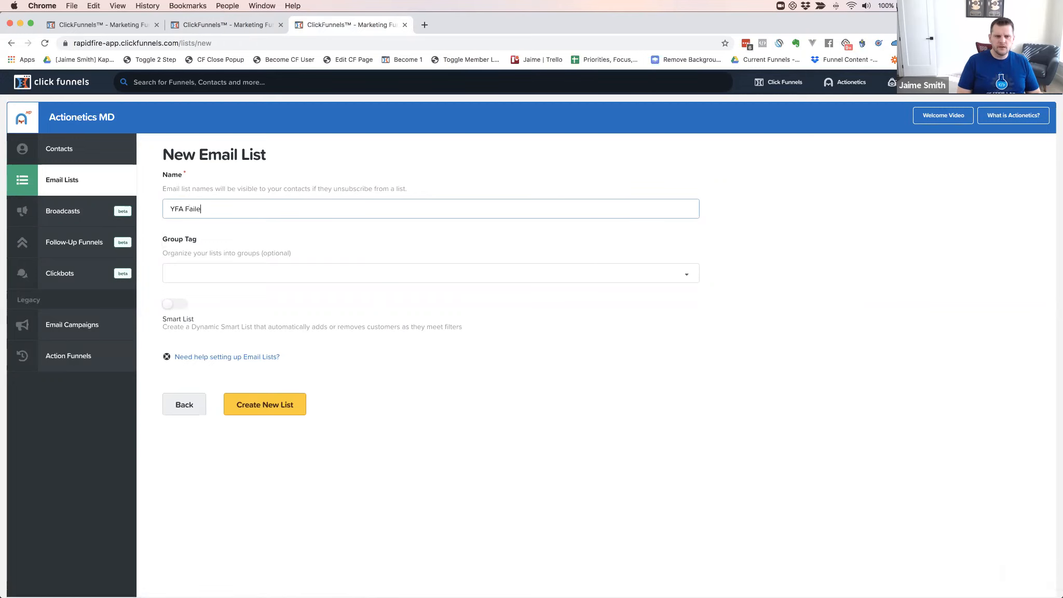
pyautogui.press('BackSpace')
pyautogui.press('BackSpace')
pyautogui.press('BackSpace')
pyautogui.press('BackSpace')
pyautogui.write('urchases')
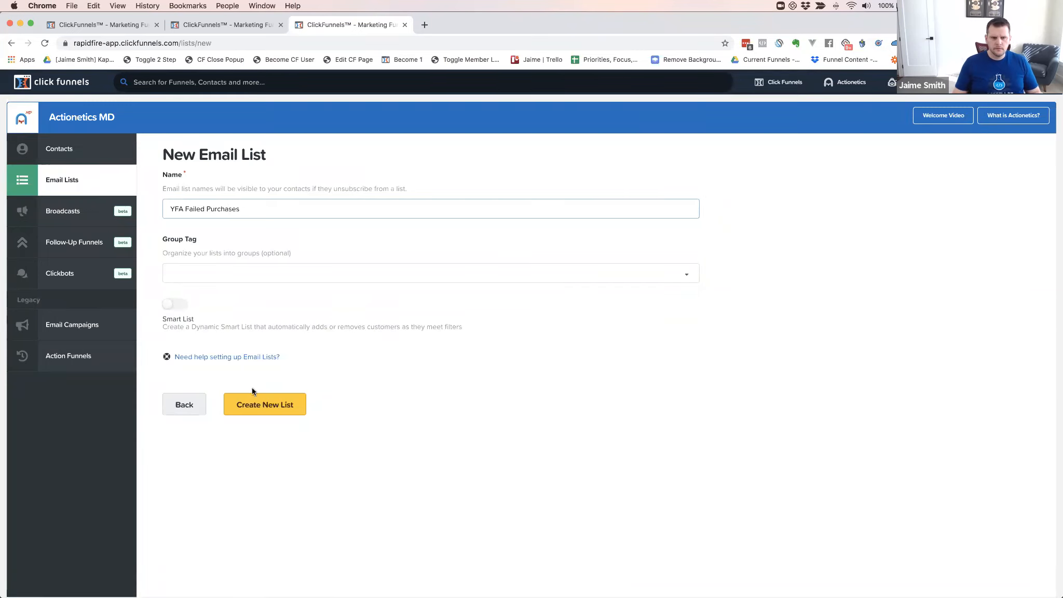
pyautogui.click(215, 274)
pyautogui.write('cf')
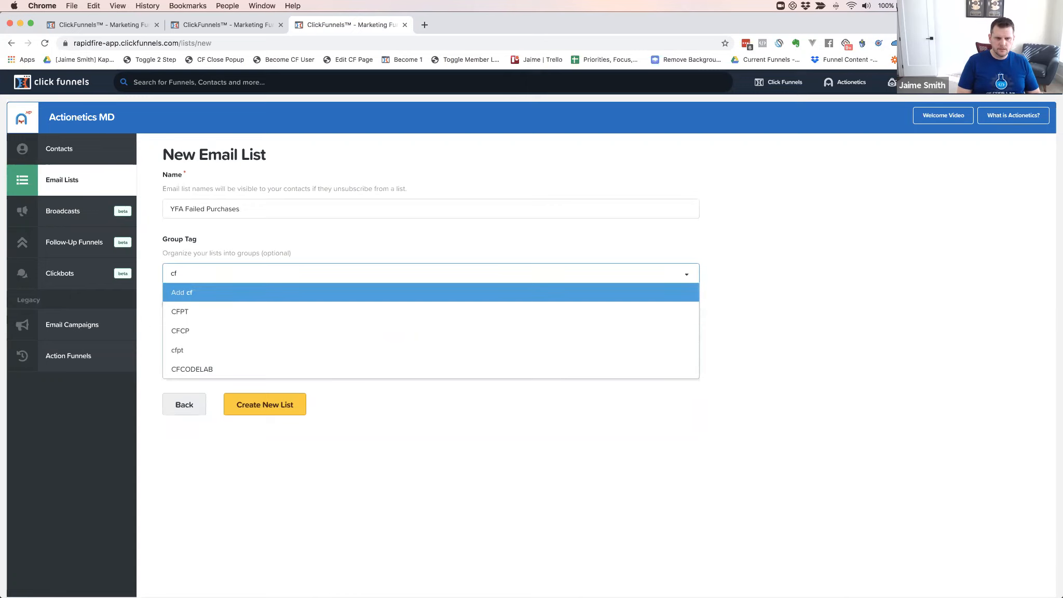
pyautogui.press('Down')
pyautogui.press('Down')
pyautogui.press('Down')
pyautogui.press('Down')
pyautogui.press('Return')
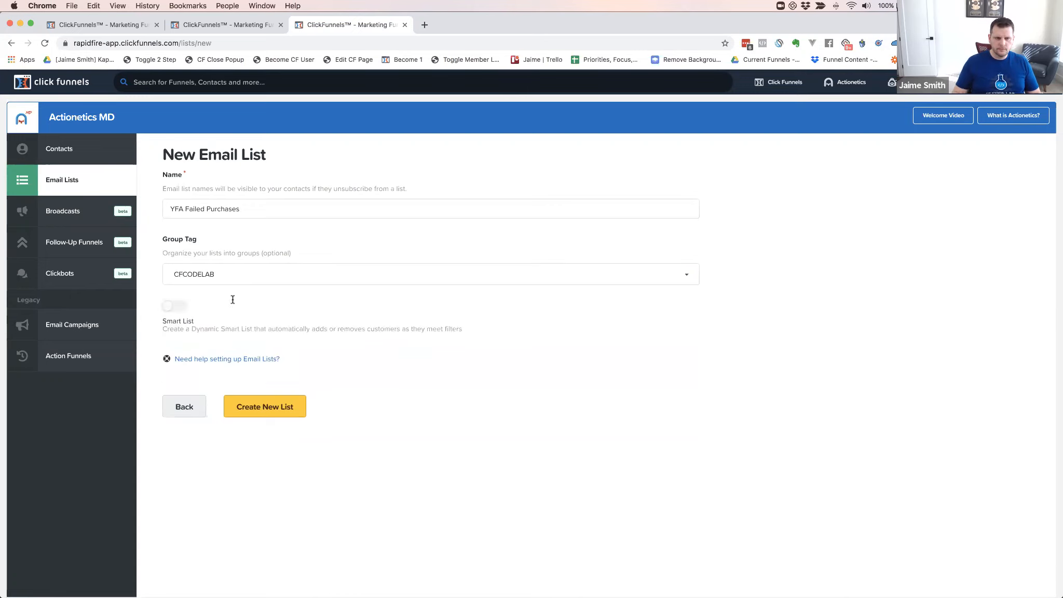
pyautogui.click(267, 405)
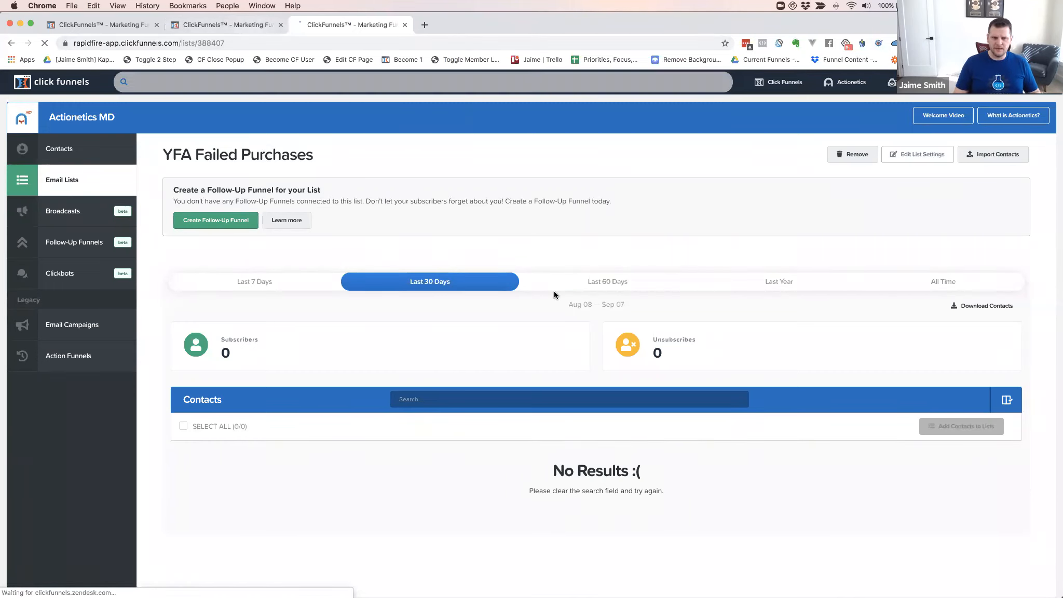
pyautogui.click(62, 183)
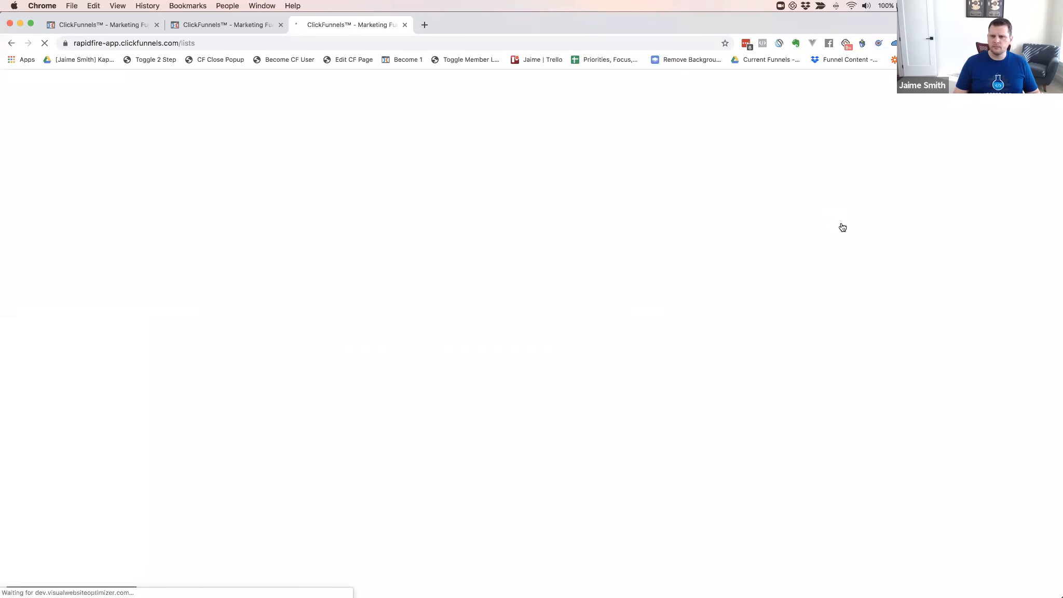
# Add another email list named 'YFS Buyers', leaving it ungrouped
pyautogui.click(997, 158)
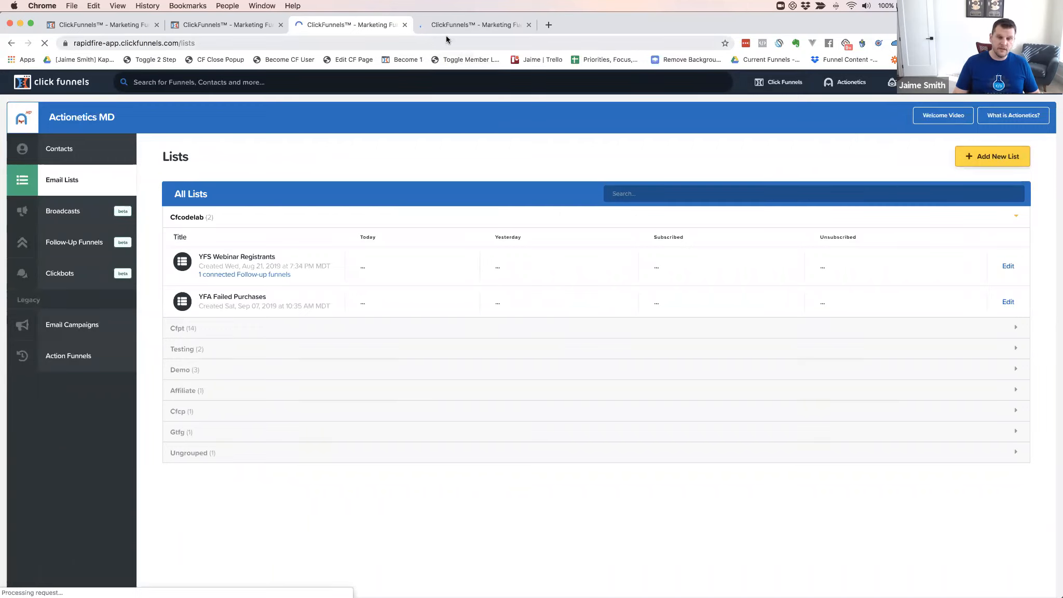
pyautogui.click(455, 25)
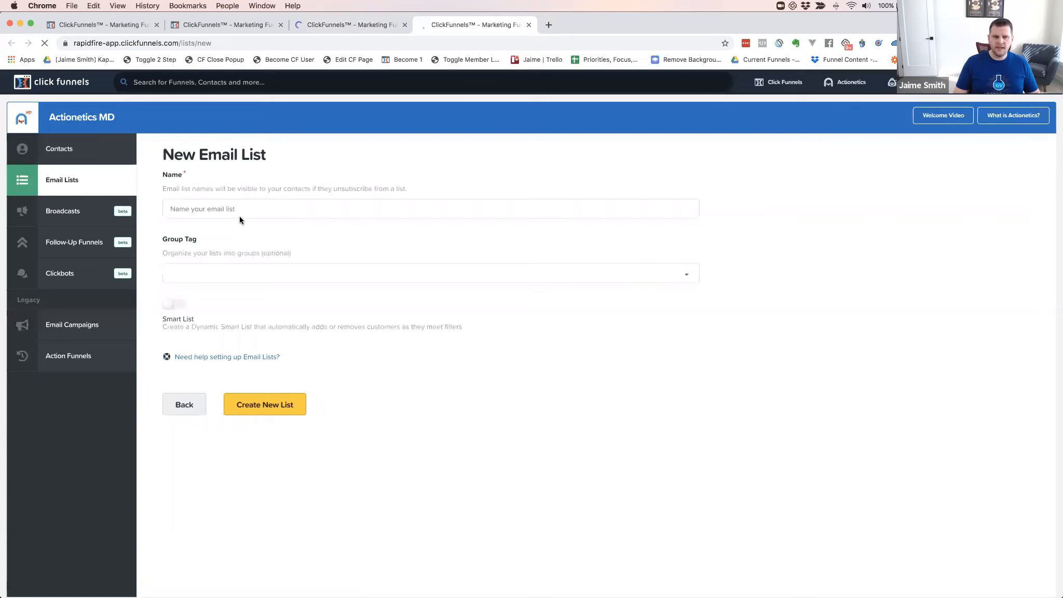
pyautogui.click(240, 210)
pyautogui.write('YFS Buyers')
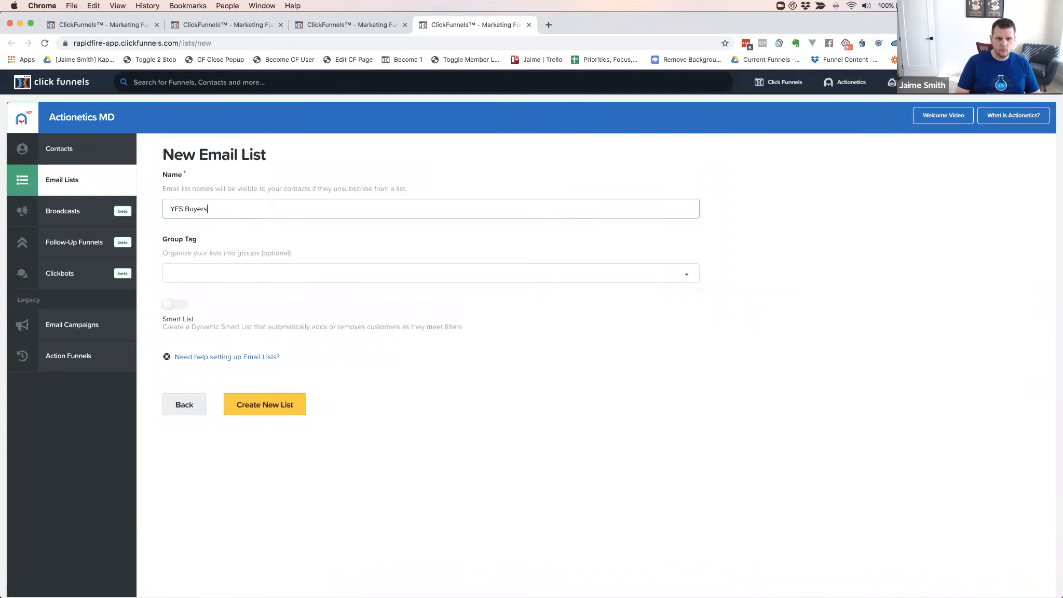
pyautogui.click(269, 407)
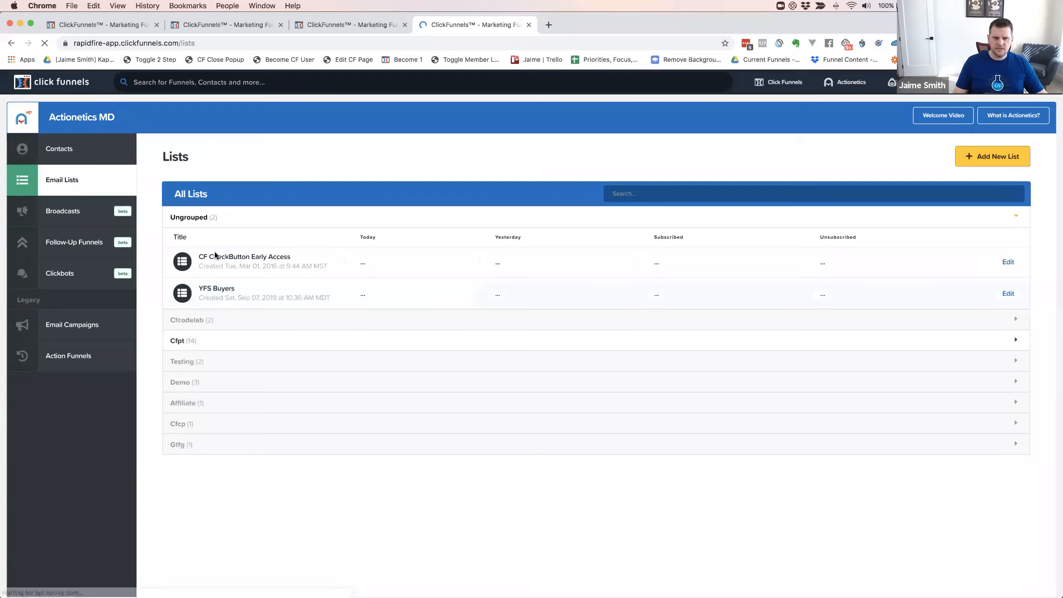
# Move YFS Buyers into the CFCODELAB group, then reopen the YFA Failed Purchases list
pyautogui.click(1009, 295)
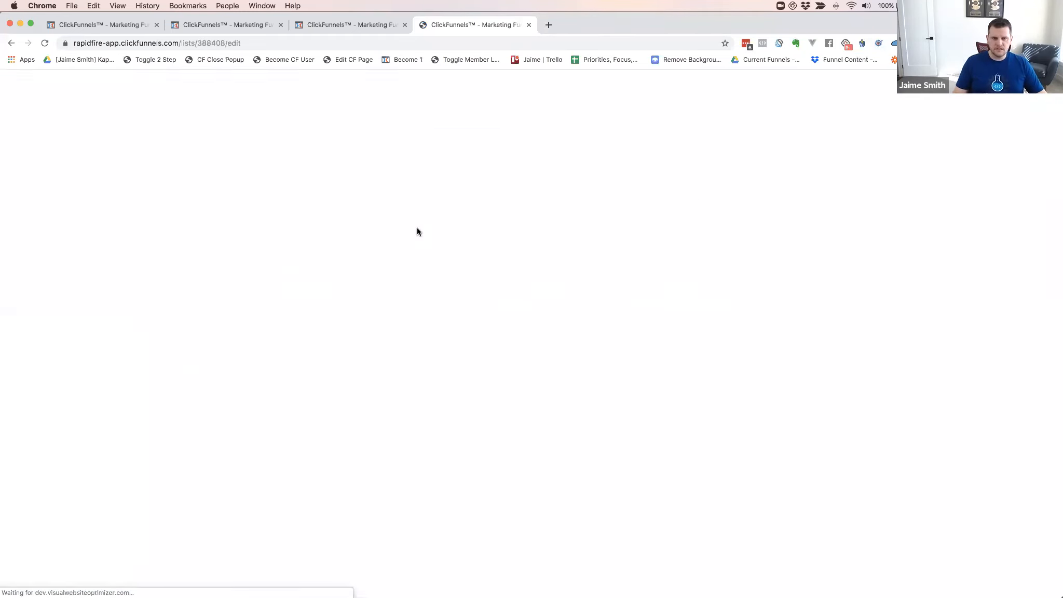
pyautogui.click(198, 274)
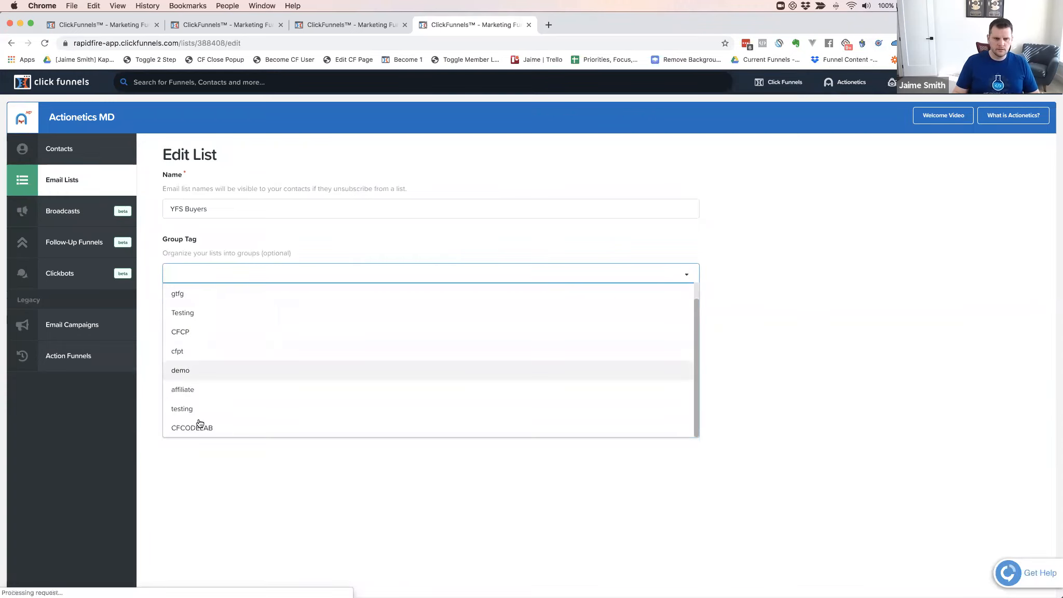
pyautogui.click(200, 428)
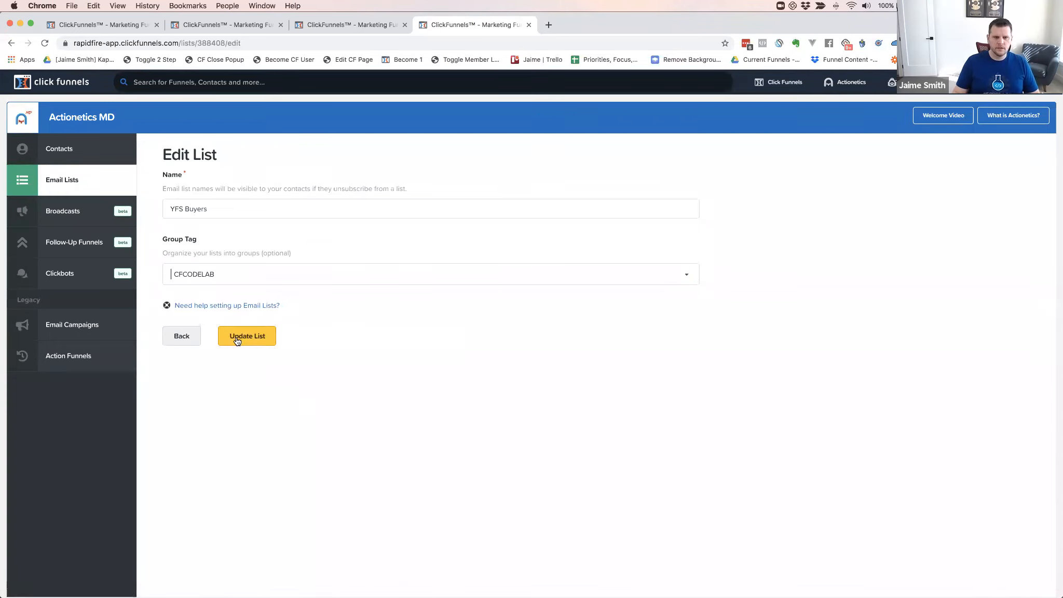
pyautogui.click(247, 336)
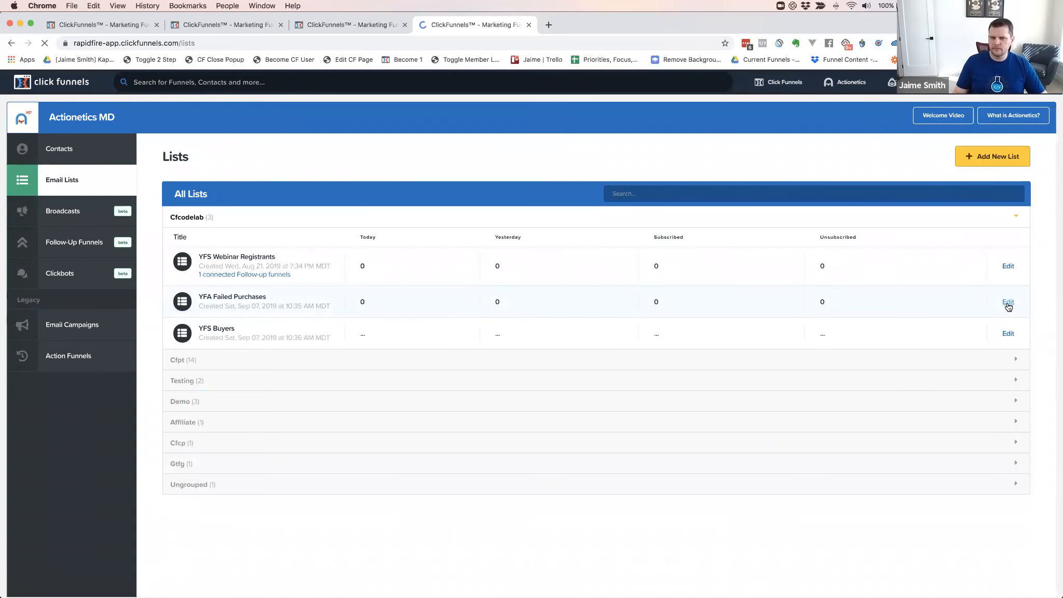
pyautogui.click(206, 257)
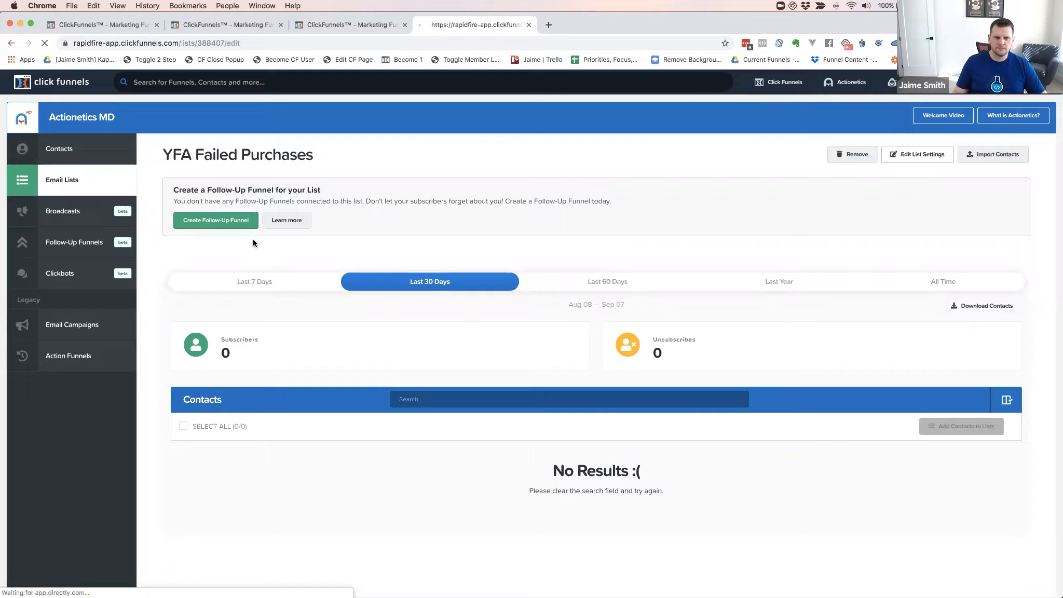
# Rename the list to 'YFS Failed Purchases' and return to the Order Form automation
pyautogui.click(184, 209)
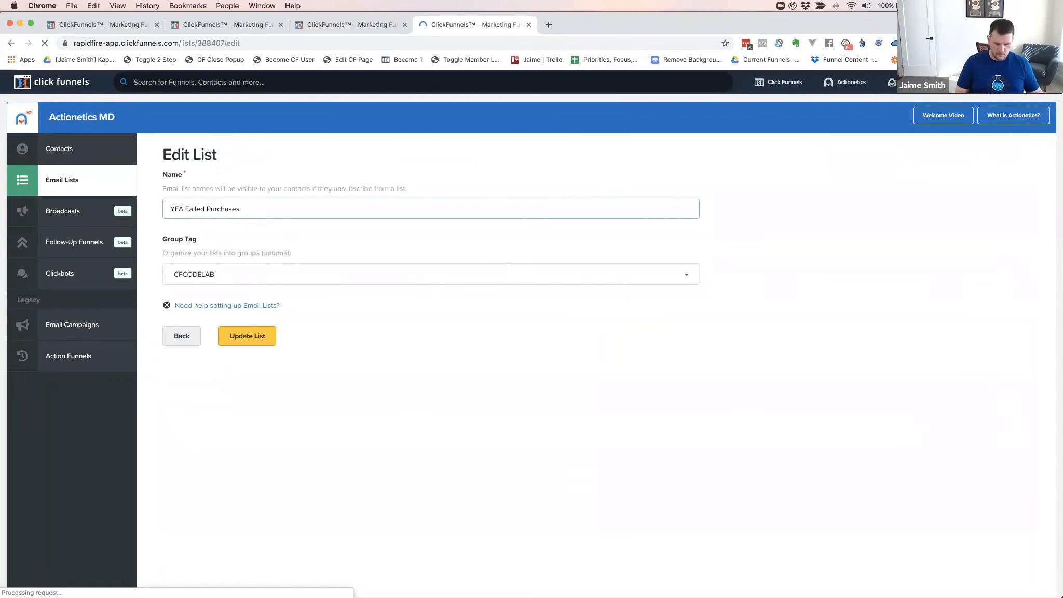
pyautogui.press('BackSpace')
pyautogui.write('S')
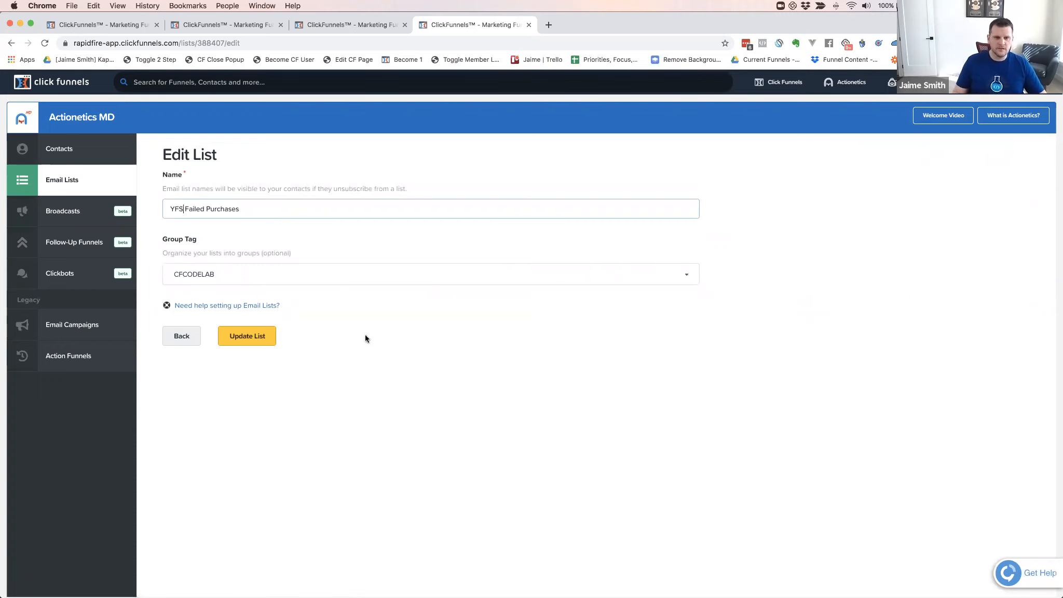
pyautogui.click(258, 327)
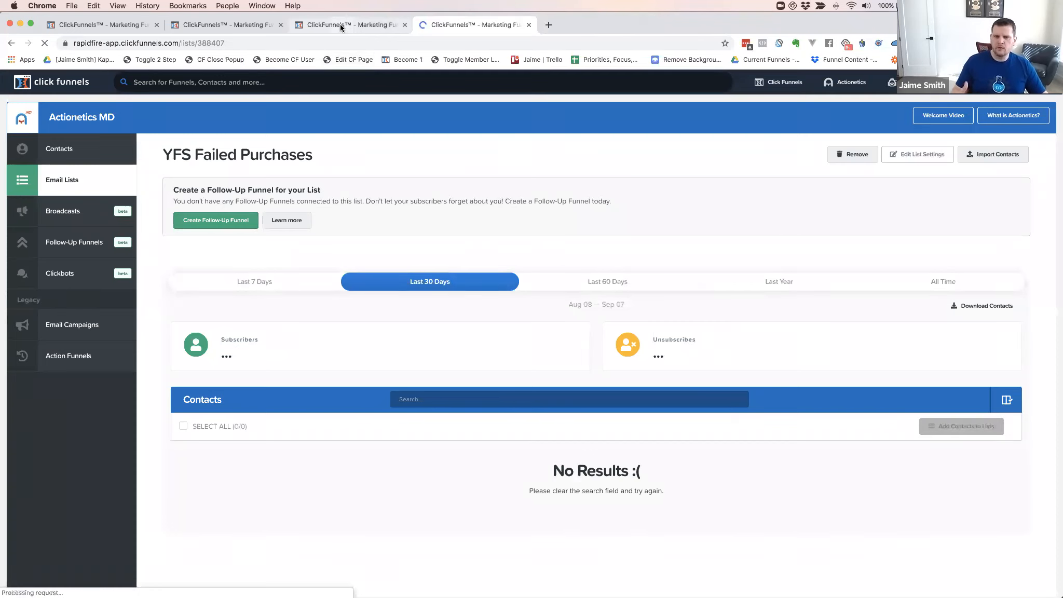
pyautogui.click(231, 24)
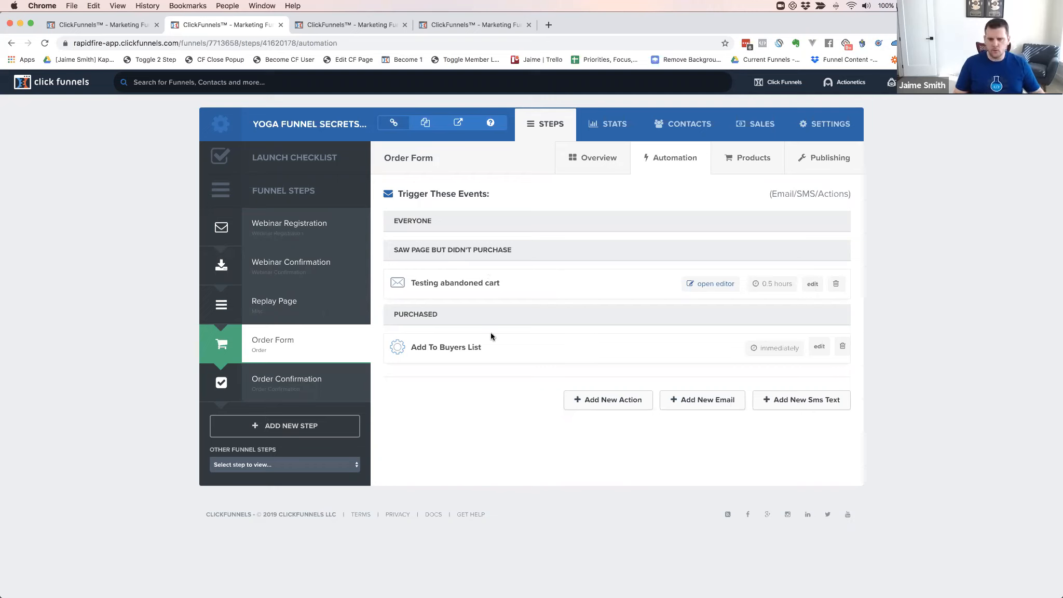
# Start a new Order Form funnel action named 'Add to Failed Purchases'
pyautogui.click(608, 401)
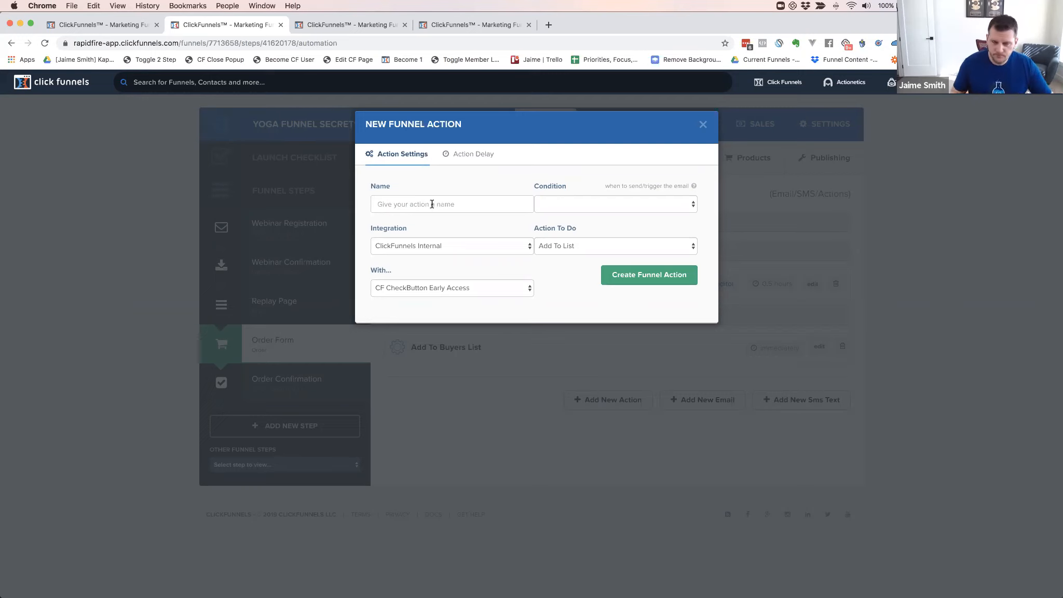
pyautogui.click(434, 204)
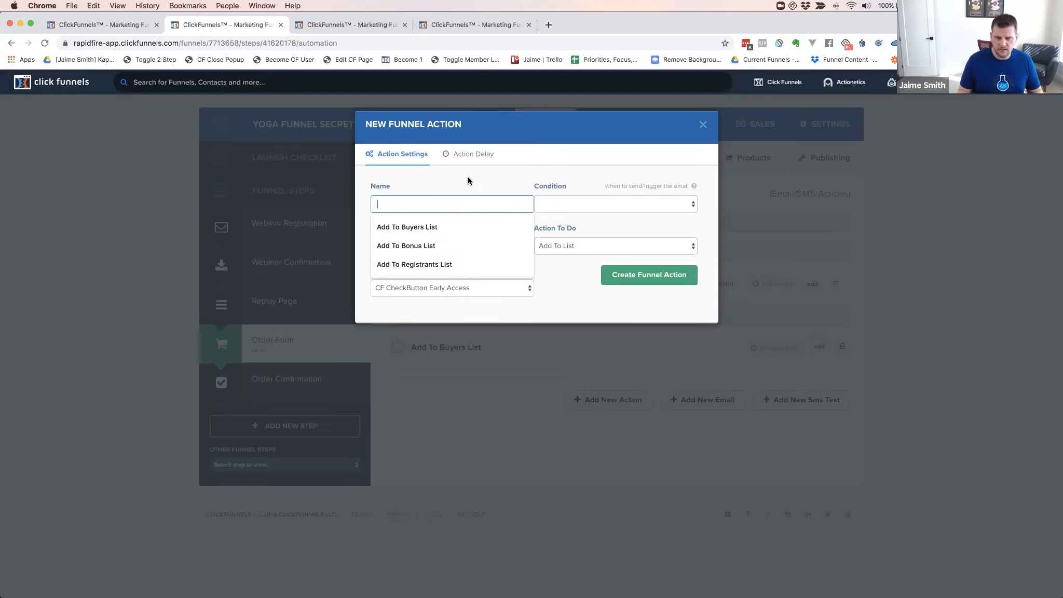
pyautogui.write('Add O')
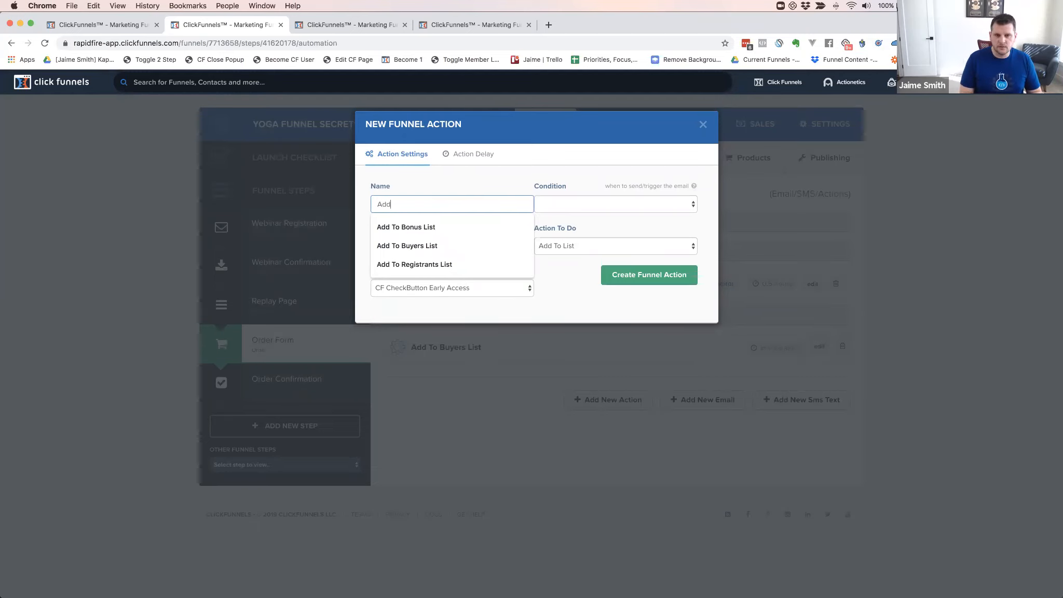
pyautogui.press('BackSpace')
pyautogui.press('BackSpace')
pyautogui.write('to Failed Purchases')
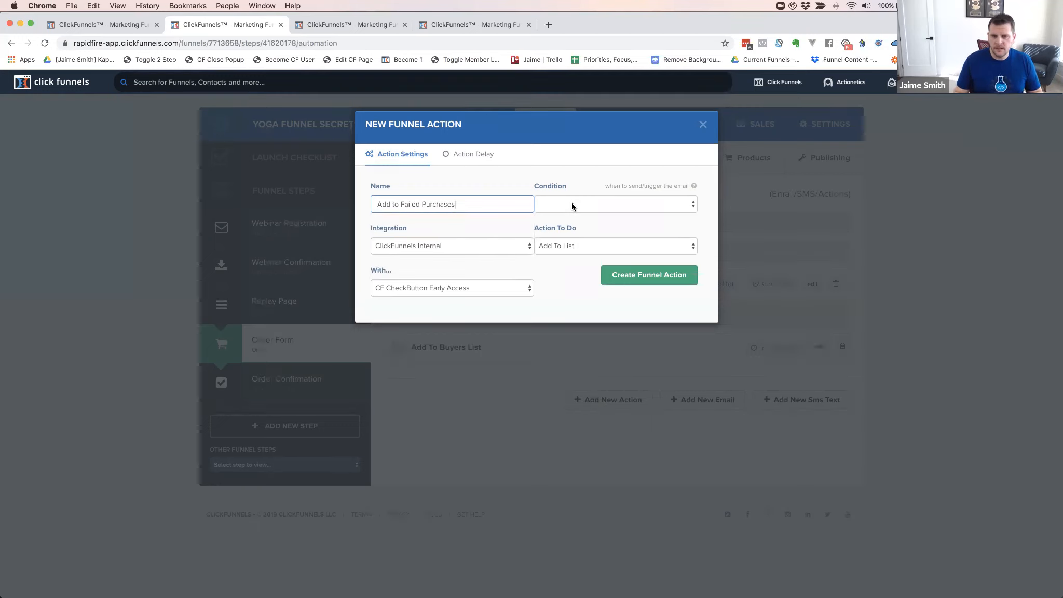
# Trigger it on 'saw page but didn't purchase', add to YFS Failed Purchases, save, and reload
pyautogui.click(571, 206)
pyautogui.click(552, 222)
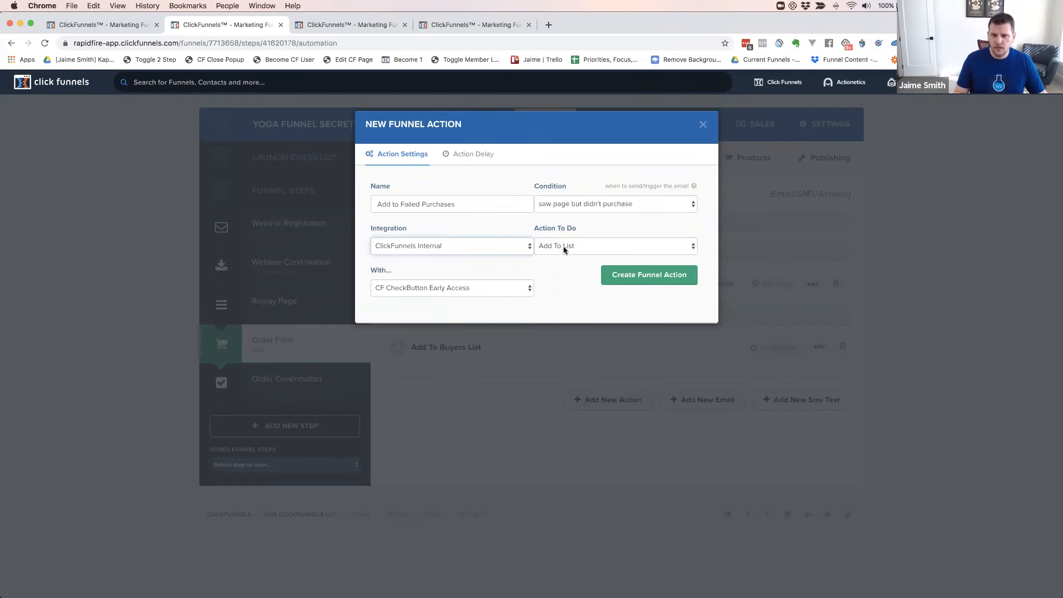
pyautogui.click(519, 290)
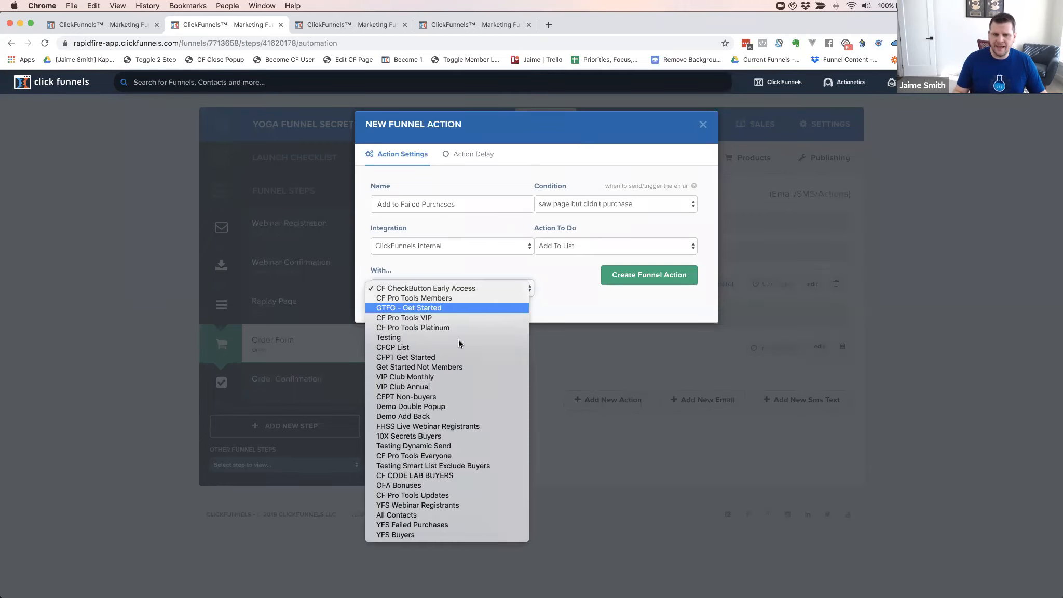
pyautogui.click(425, 525)
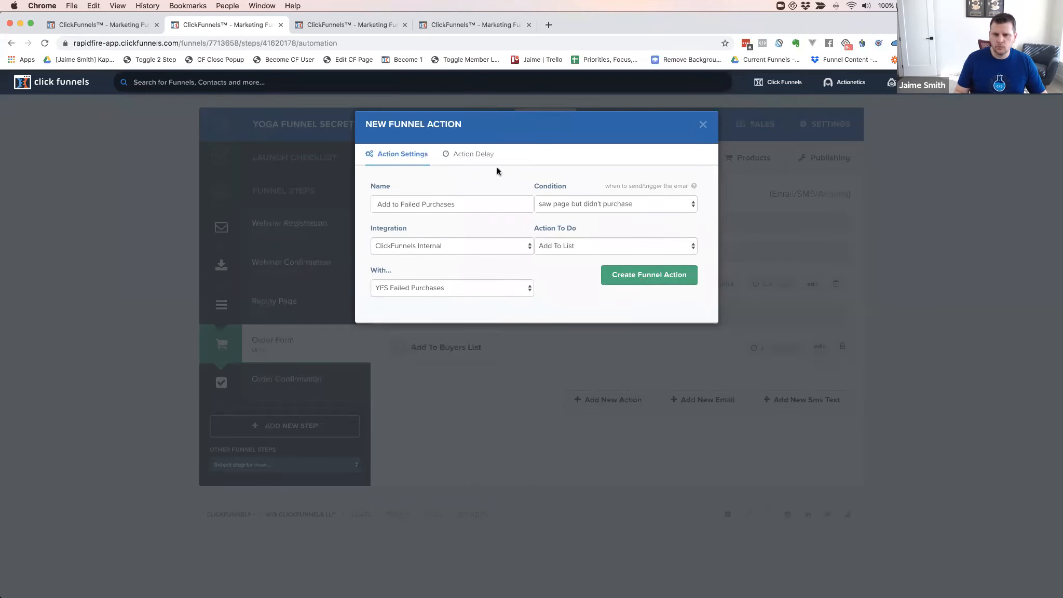
pyautogui.click(462, 154)
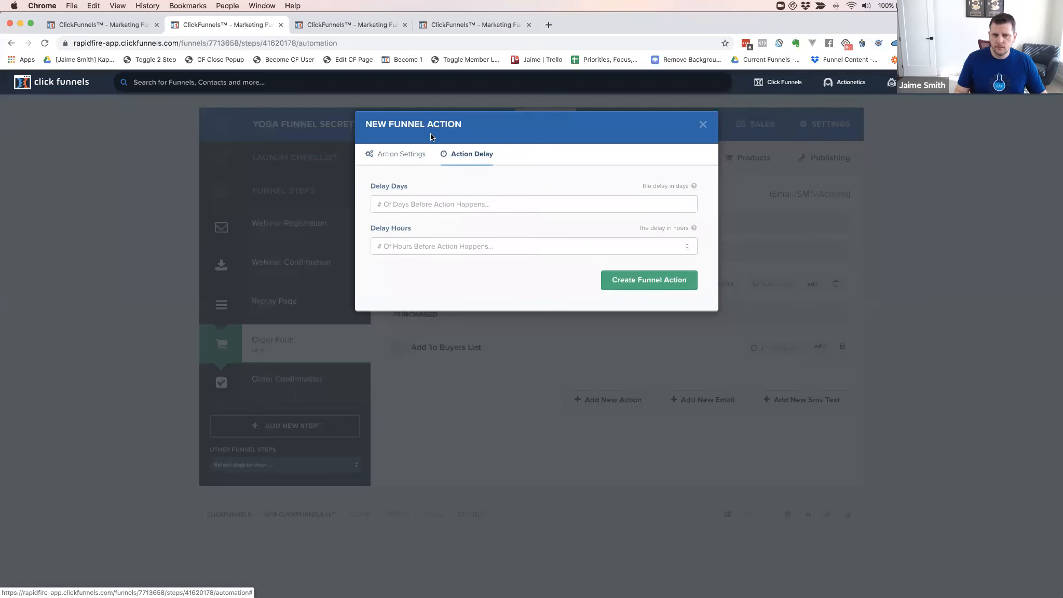
pyautogui.click(399, 154)
pyautogui.click(634, 281)
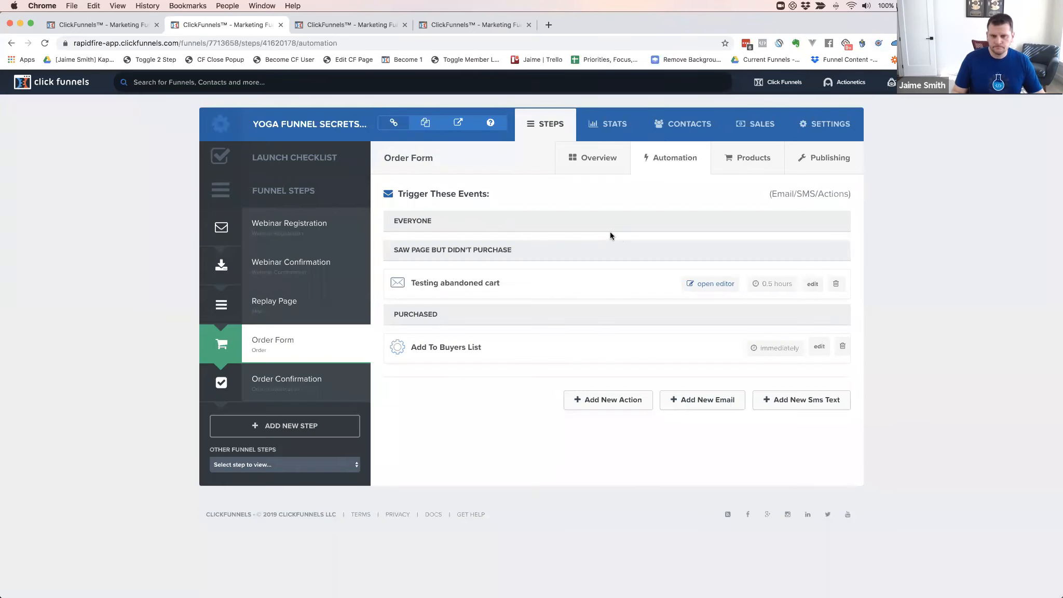
pyautogui.press('super+r')
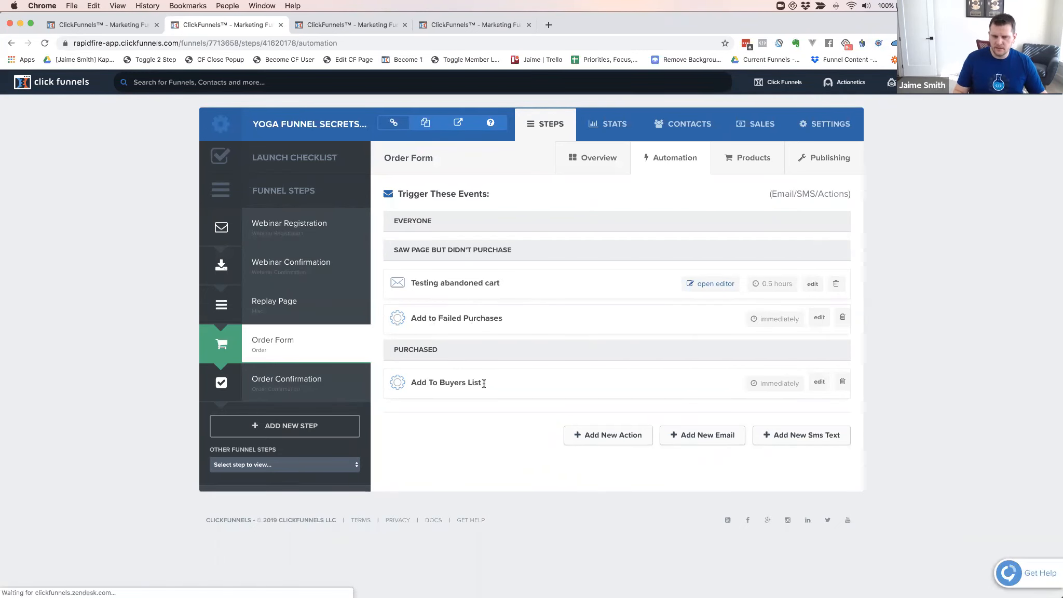
# Change the Add To Buyers List action's target list from YFS Webinar Registrants to YFS Buyers
pyautogui.click(819, 383)
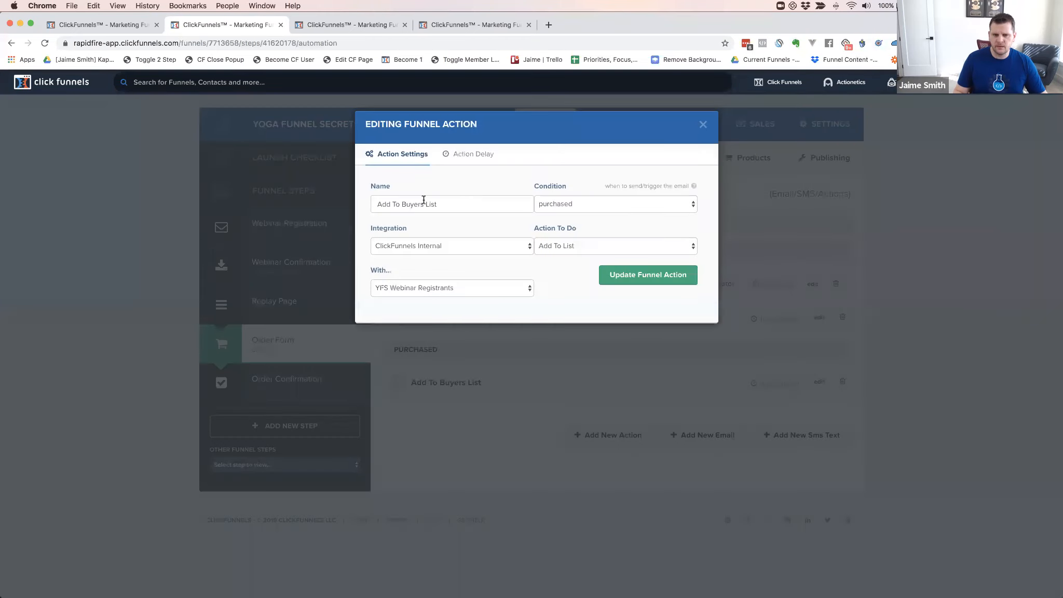
pyautogui.click(437, 290)
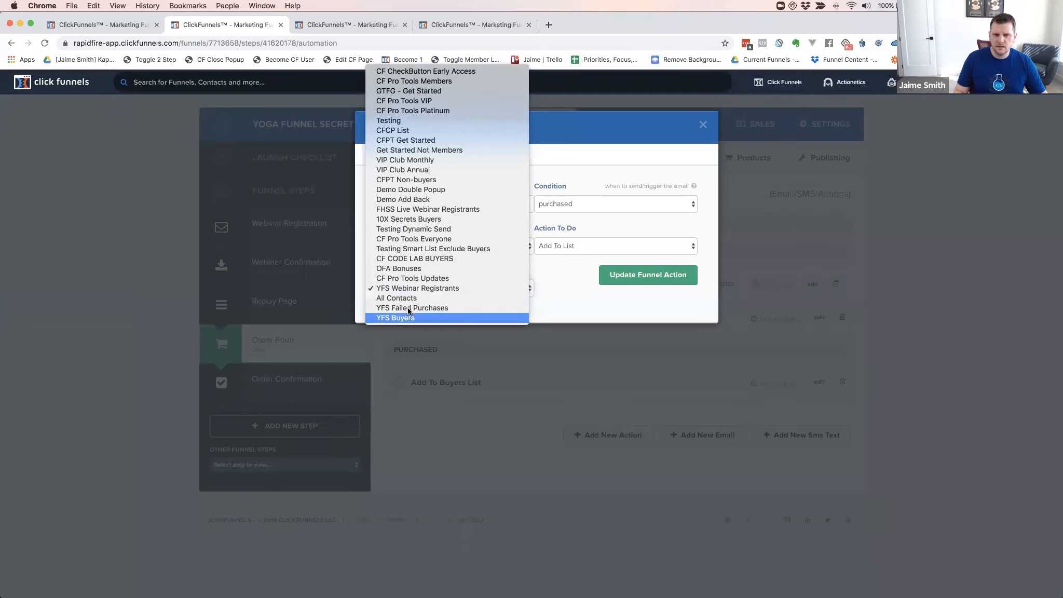
pyautogui.click(410, 313)
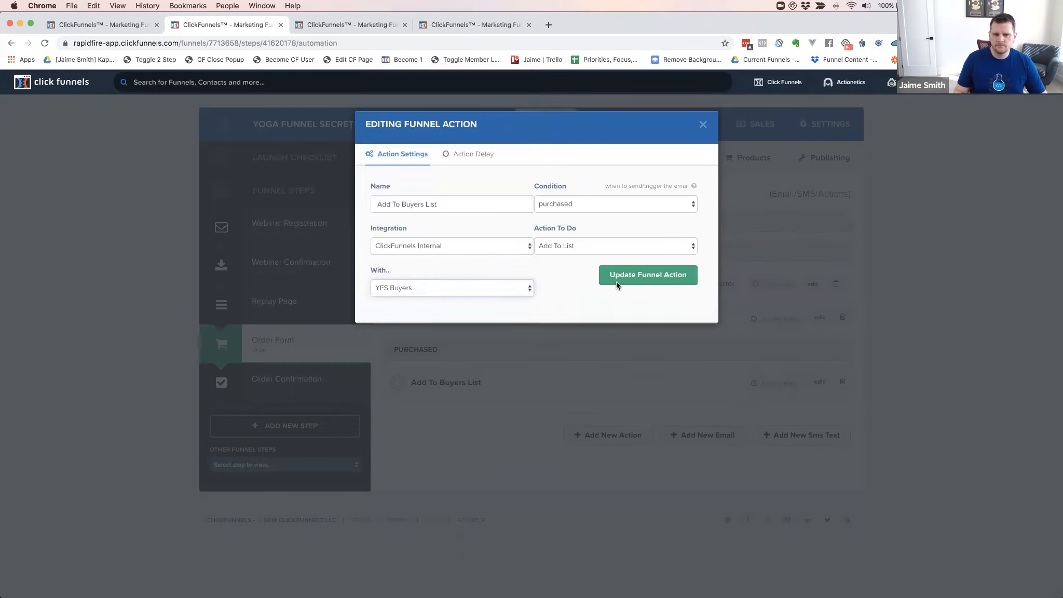
pyautogui.click(658, 279)
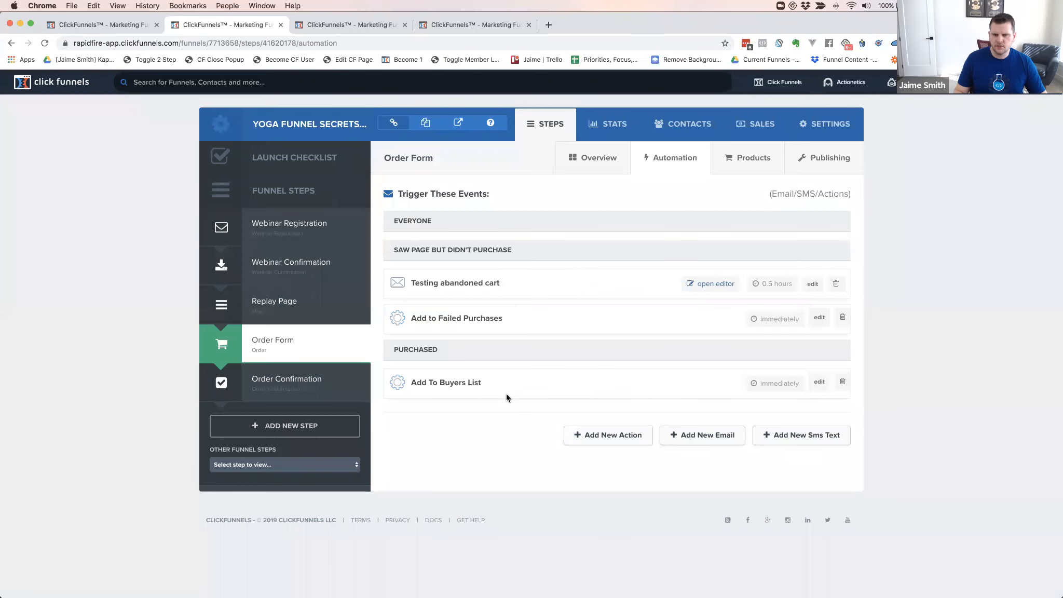
# Start a new funnel action named 'Remove From Failed Purchases'
pyautogui.click(611, 439)
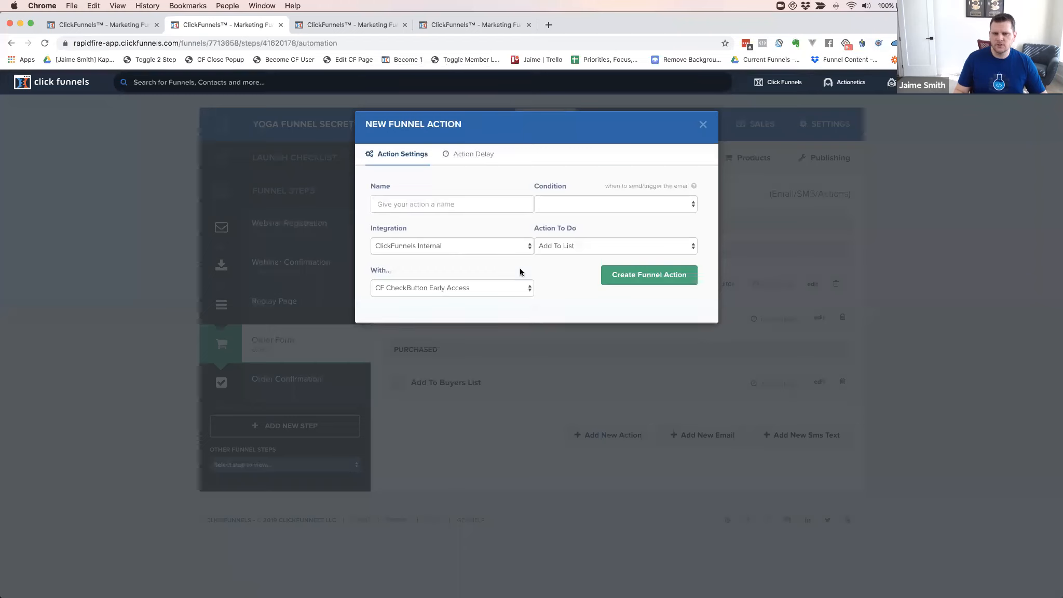
pyautogui.click(432, 205)
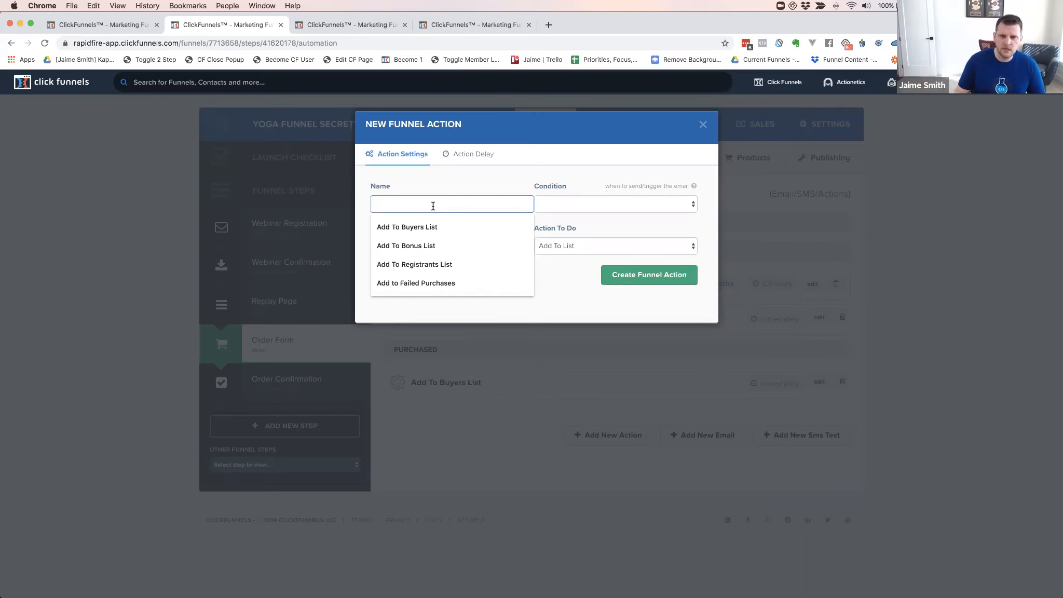
pyautogui.write('Remove ')
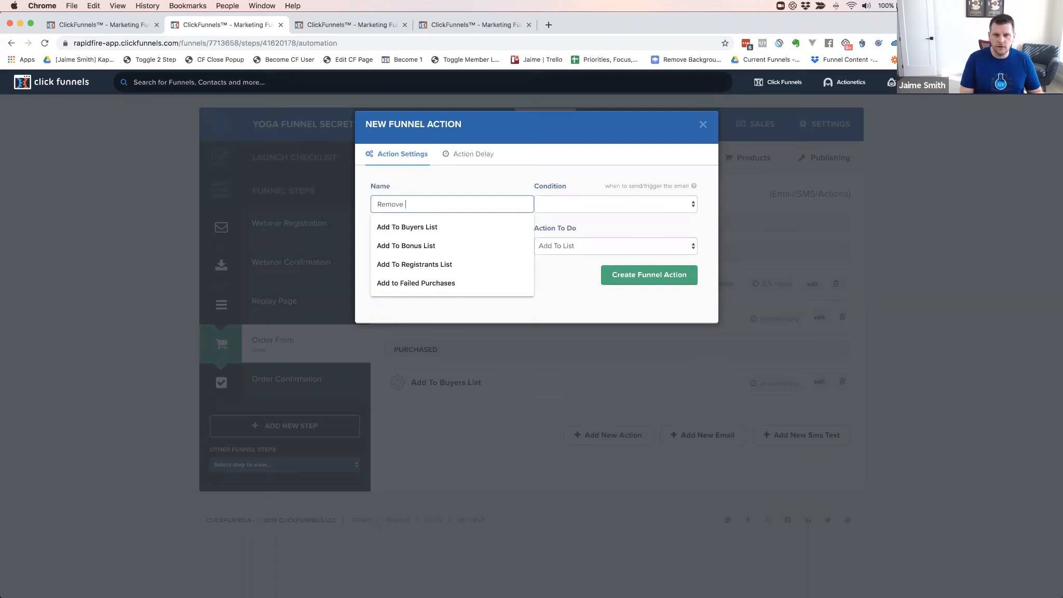
pyautogui.write('From Faile ')
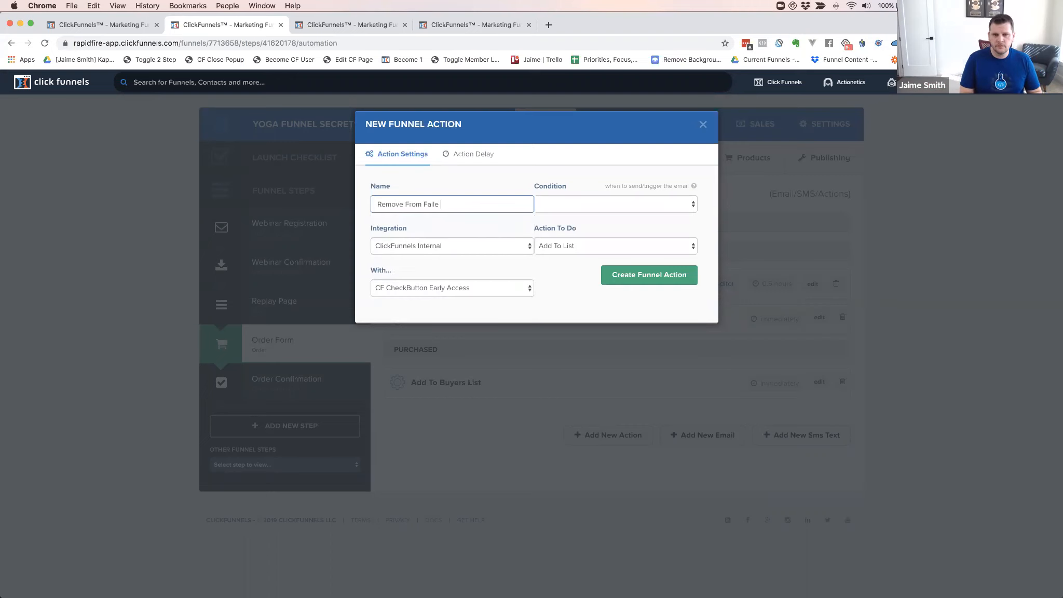
pyautogui.write('d Purchases')
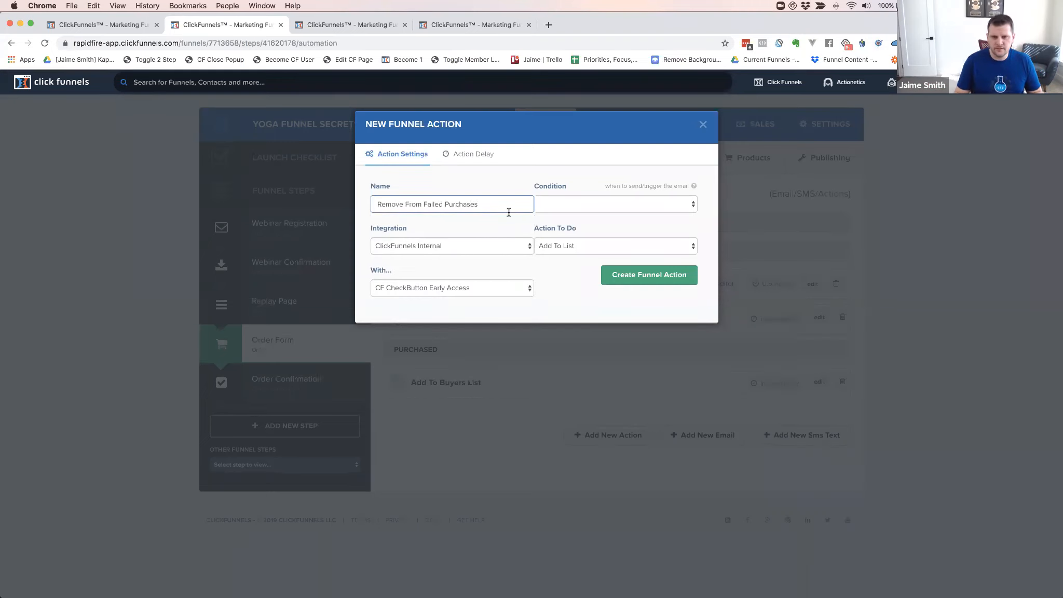
# Set it to remove purchasers from the YFS Failed Purchases list and create it
pyautogui.click(562, 204)
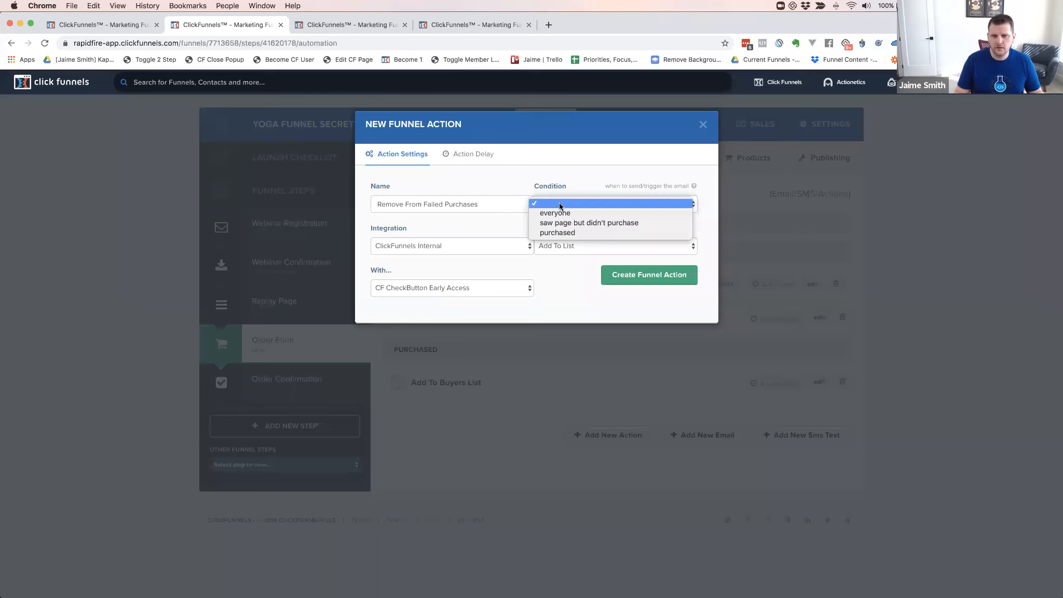
pyautogui.click(558, 235)
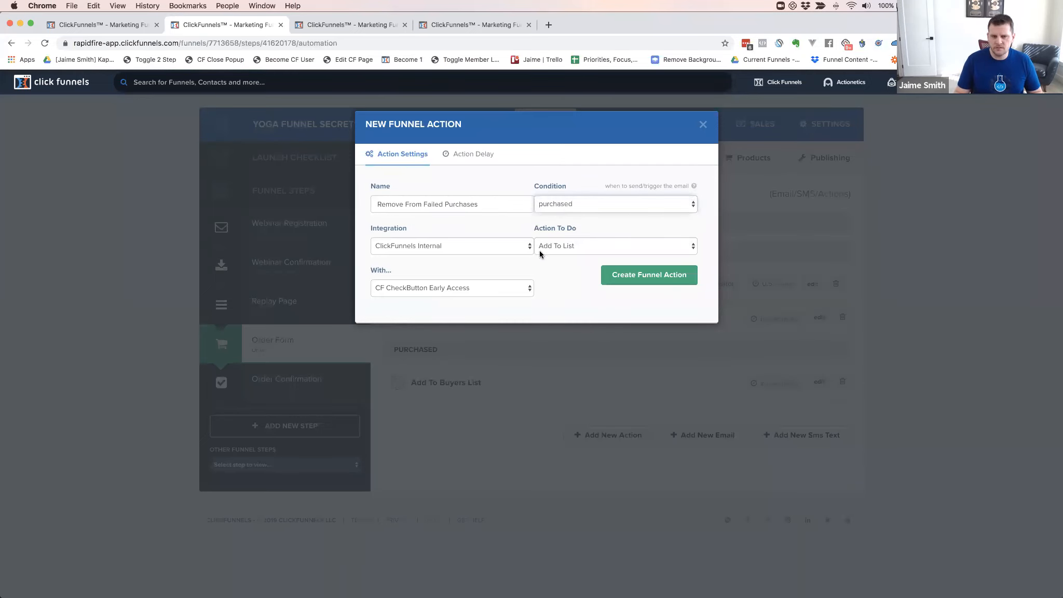
pyautogui.click(568, 250)
pyautogui.click(561, 252)
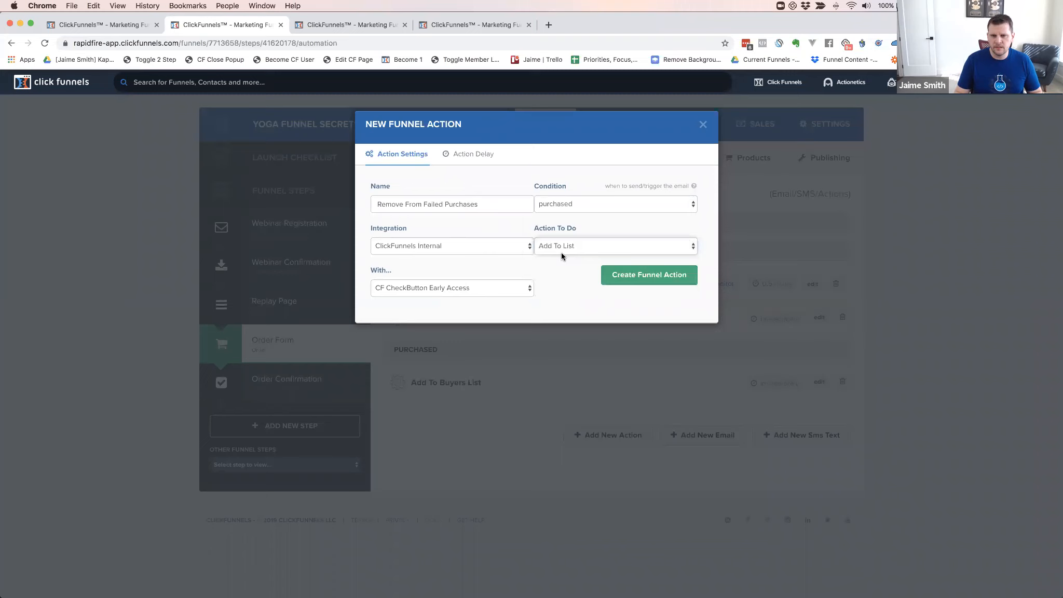
pyautogui.click(466, 288)
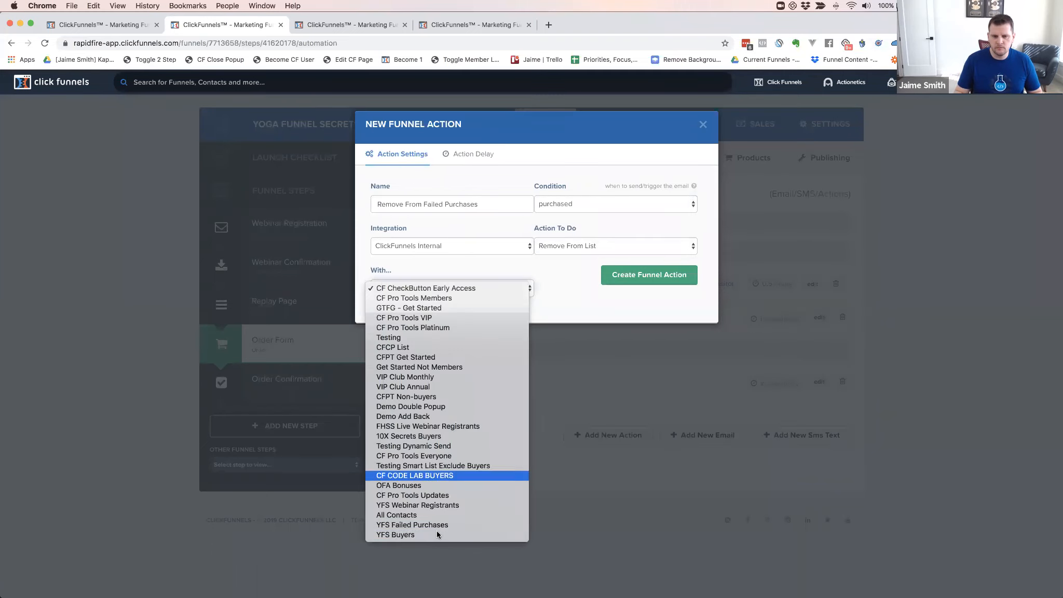
pyautogui.click(421, 524)
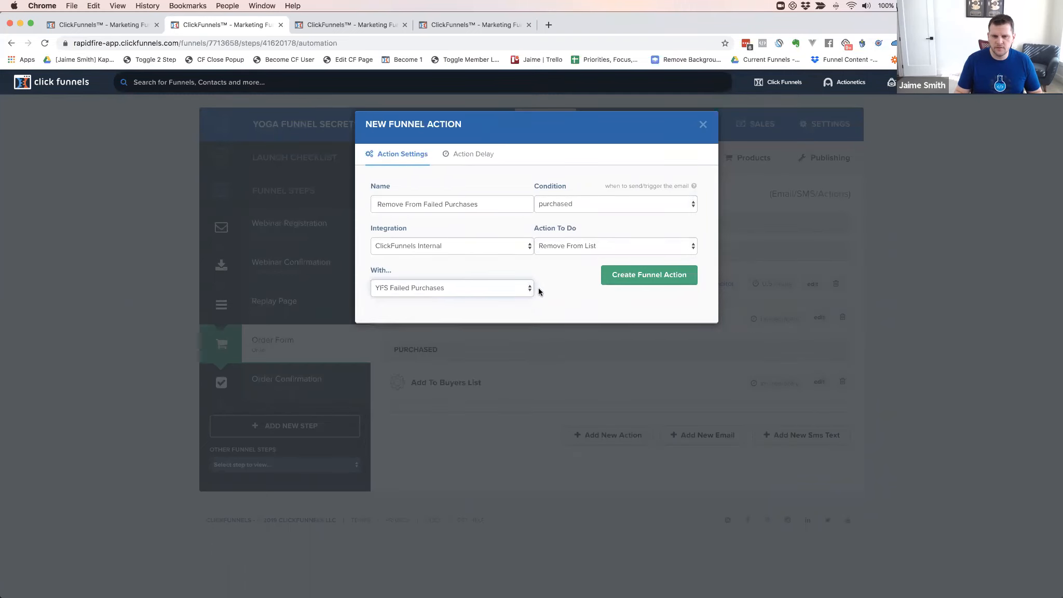
pyautogui.click(623, 274)
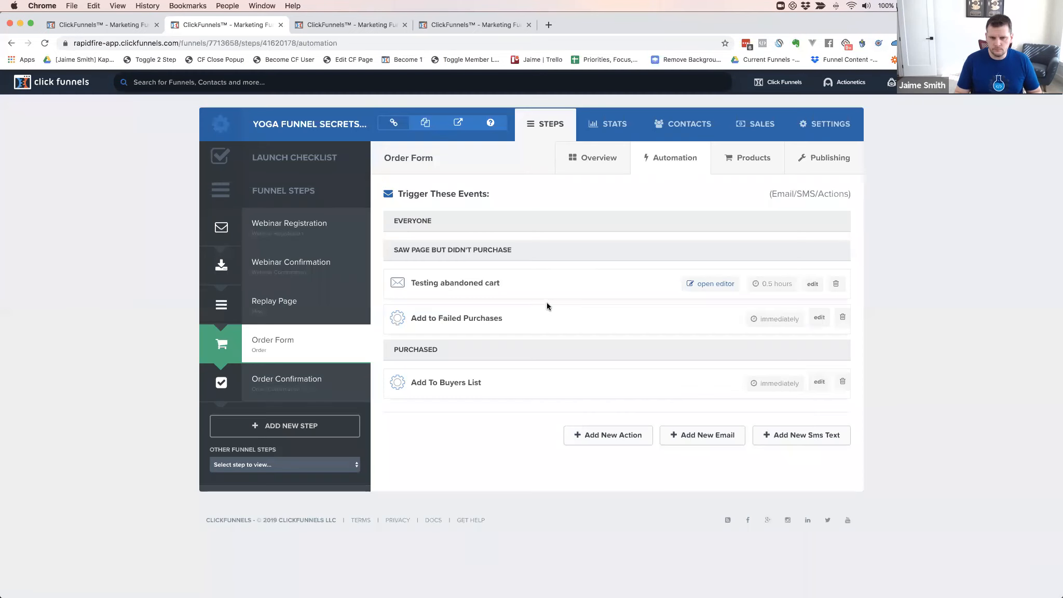
# Reload the automation page so Remove From Failed Purchases appears under Purchased
pyautogui.press('super+r')
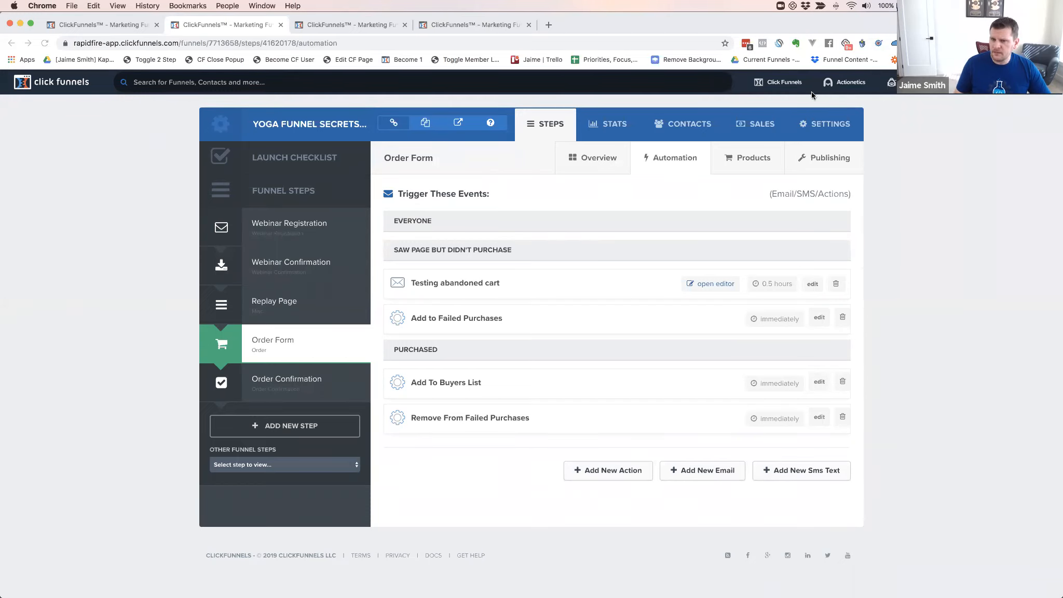
# Open the editor for the 'Testing abandoned cart' email
pyautogui.click(894, 135)
pyautogui.moveTo(788, 87)
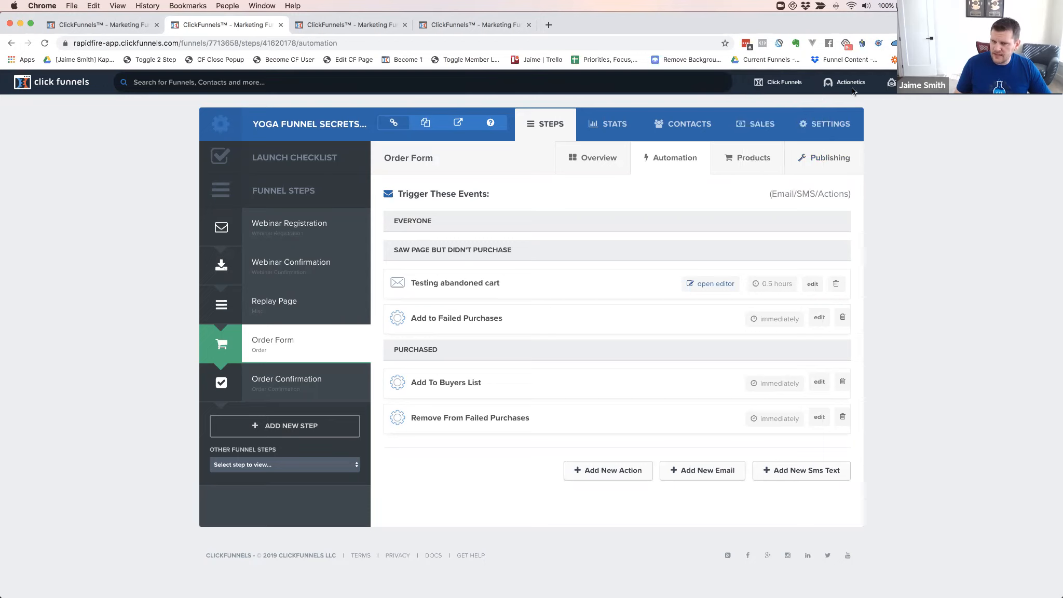
pyautogui.moveTo(845, 84)
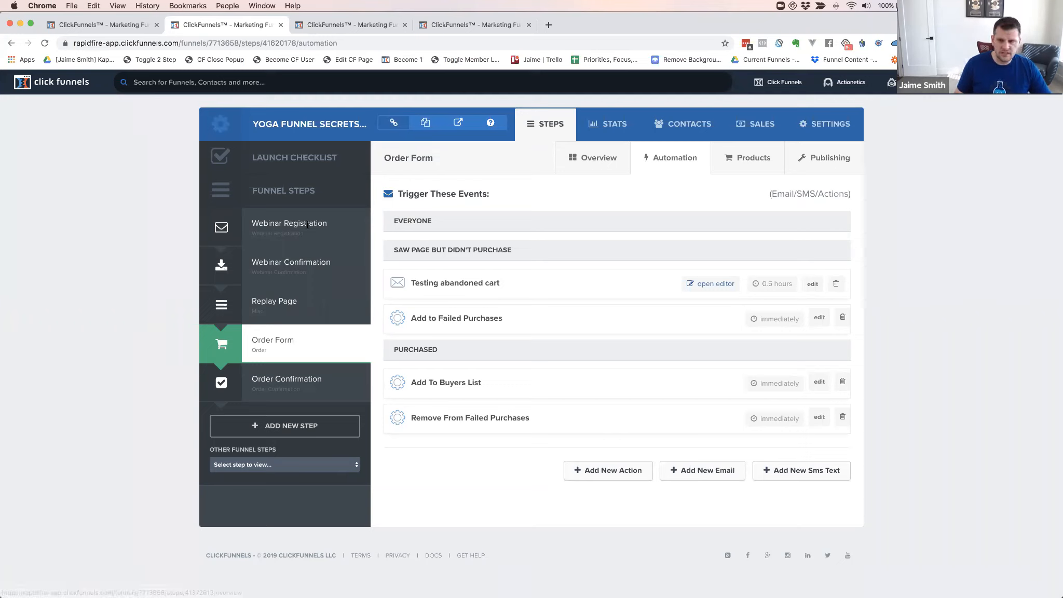
pyautogui.click(711, 284)
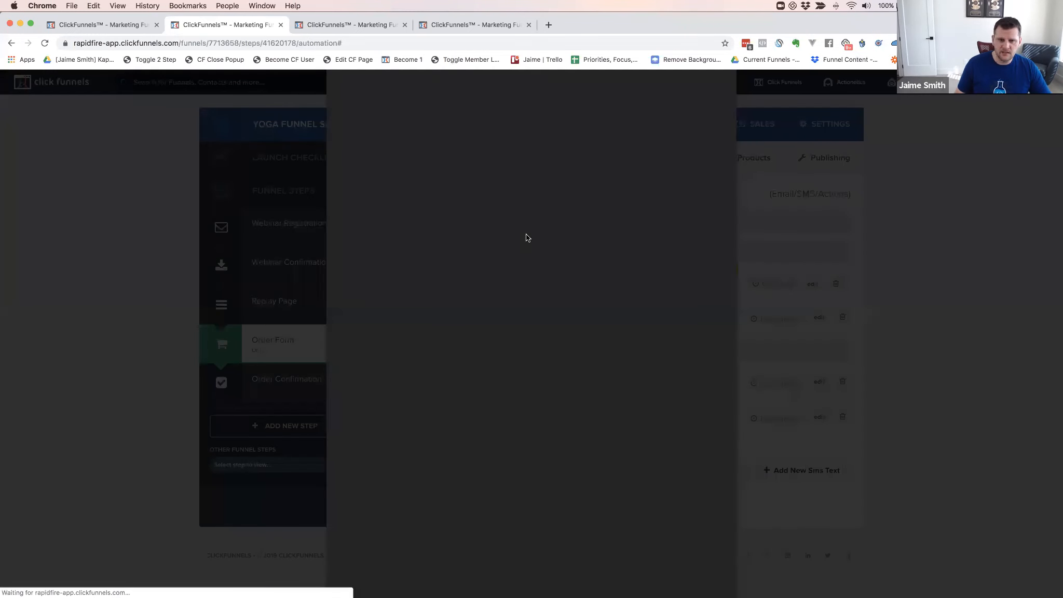
# Close the email editor and review Add To Buyers List and Remove From Failed Purchases
pyautogui.click(619, 85)
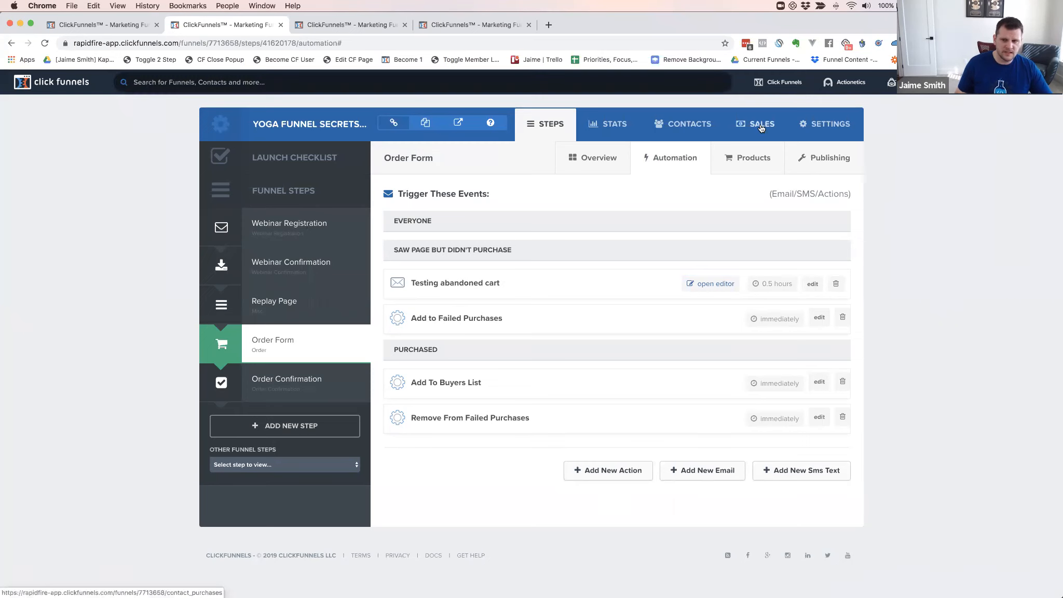
pyautogui.moveTo(849, 88)
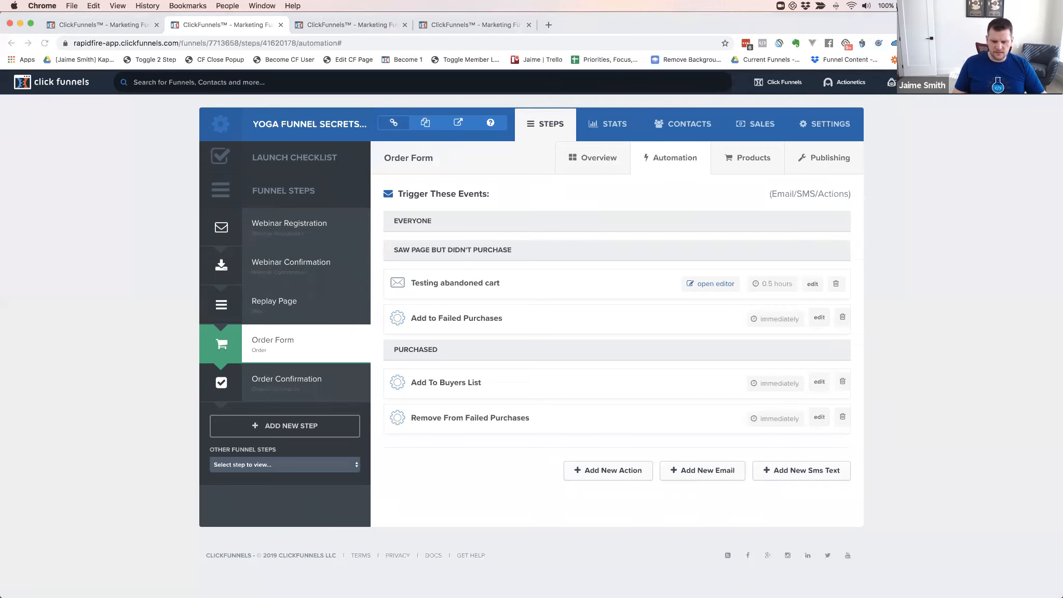
pyautogui.click(121, 247)
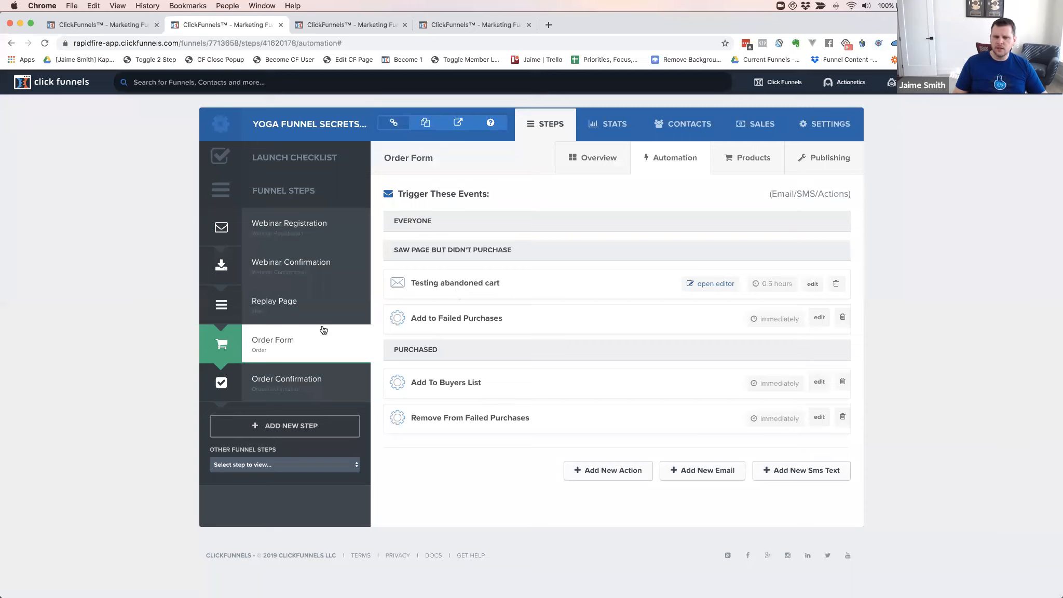
# Open the Order Form's Yoga Funnel Secrets product for editing and go to its fulfillment email
pyautogui.click(271, 343)
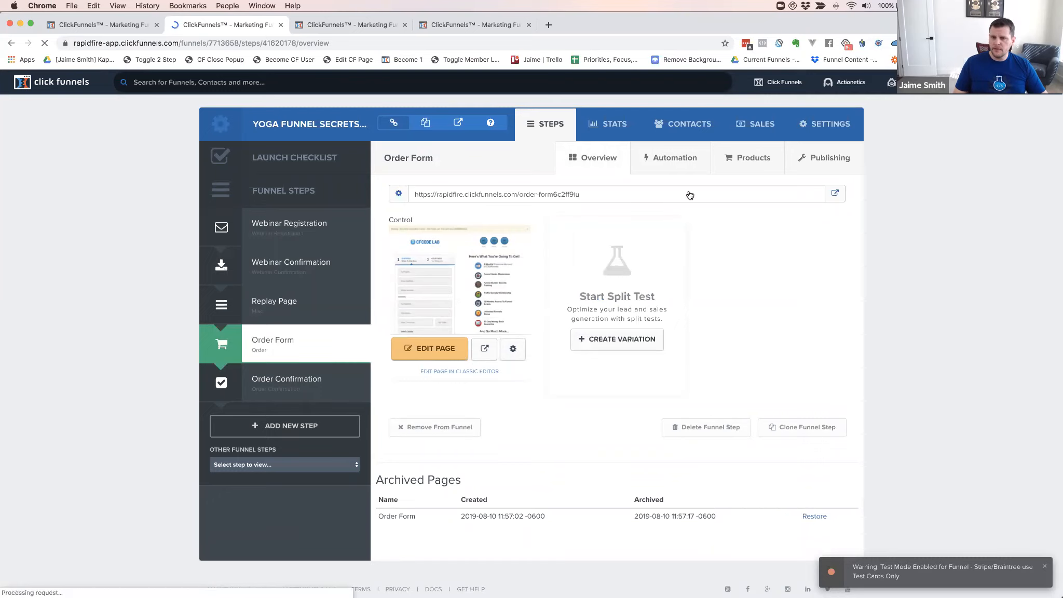
pyautogui.click(751, 161)
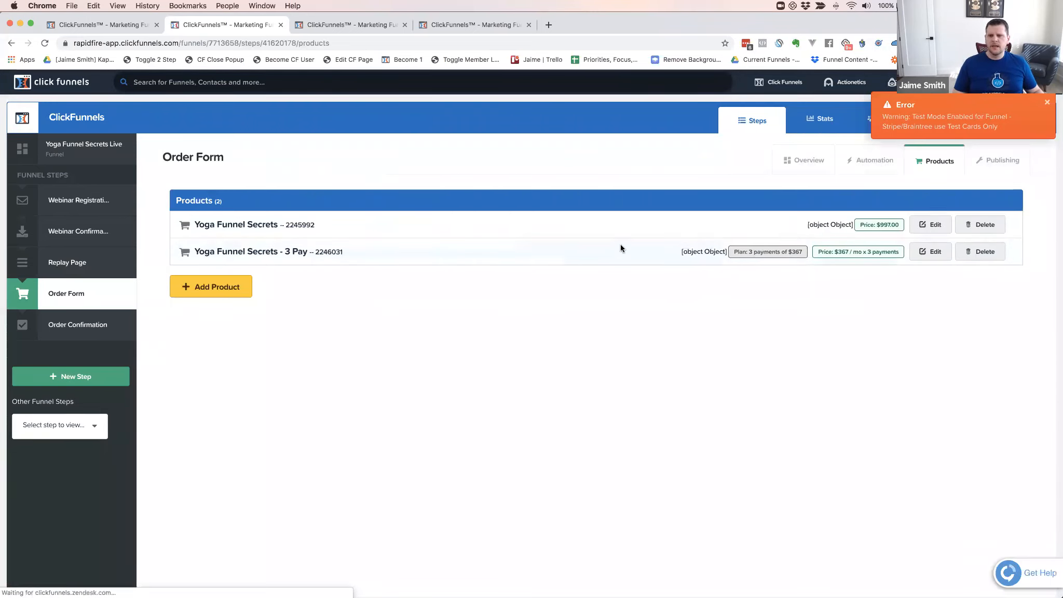
pyautogui.click(930, 226)
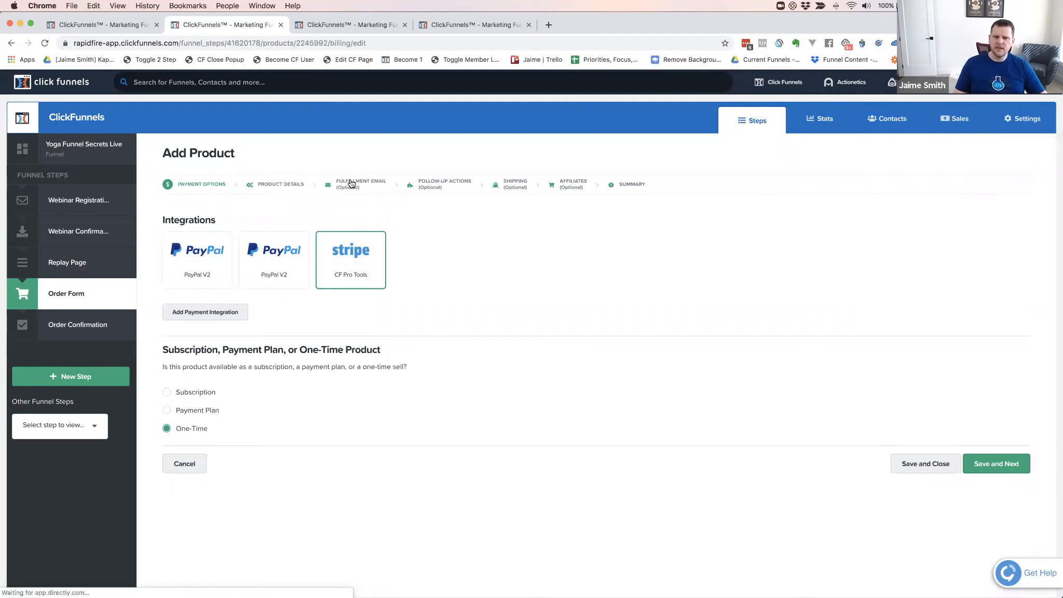
pyautogui.click(353, 184)
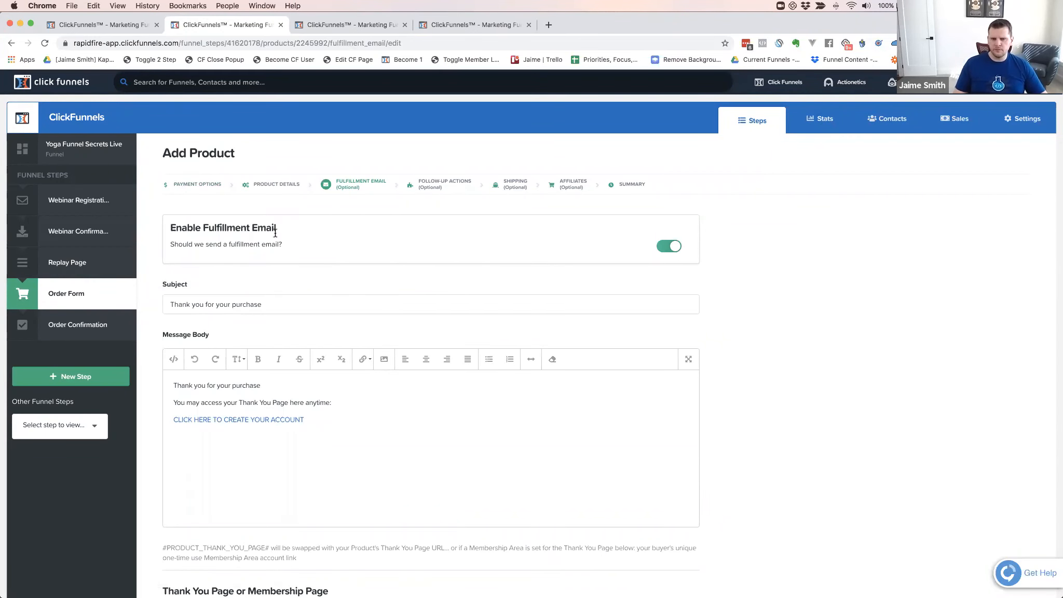
# Turn the product's fulfillment email off and back on
pyautogui.click(667, 247)
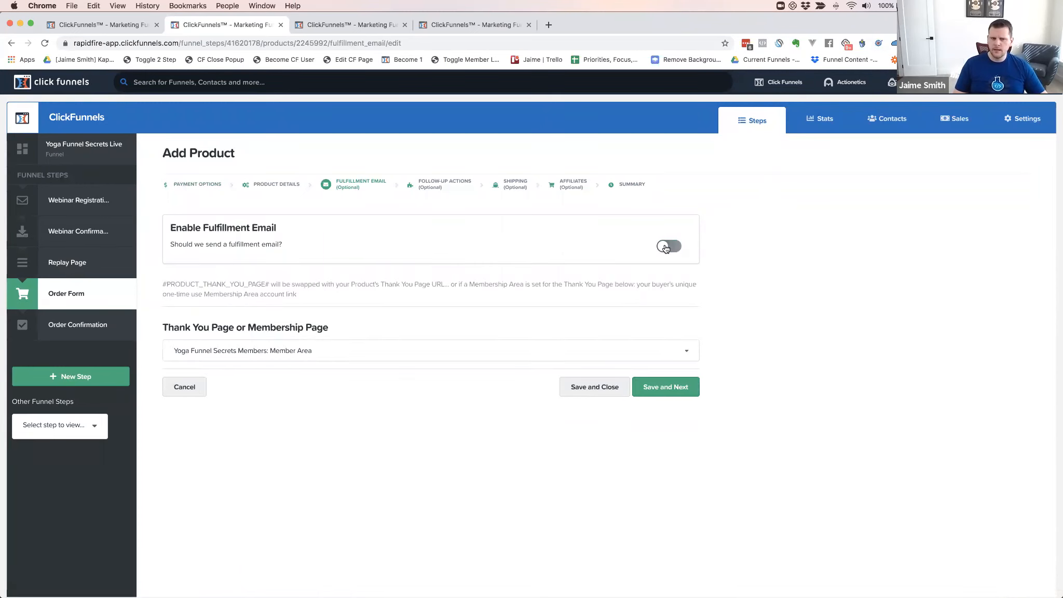
pyautogui.click(667, 247)
# Enter the email subject 'Thanks for your purchase of Yoga Funnel Secrets'
pyautogui.click(219, 304)
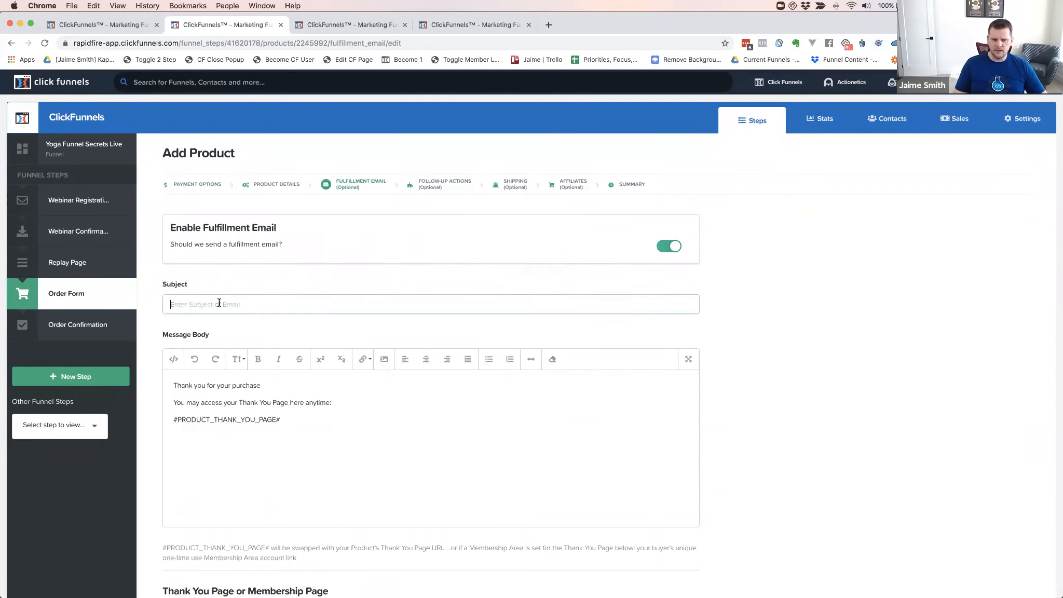
pyautogui.write('Thanks for y')
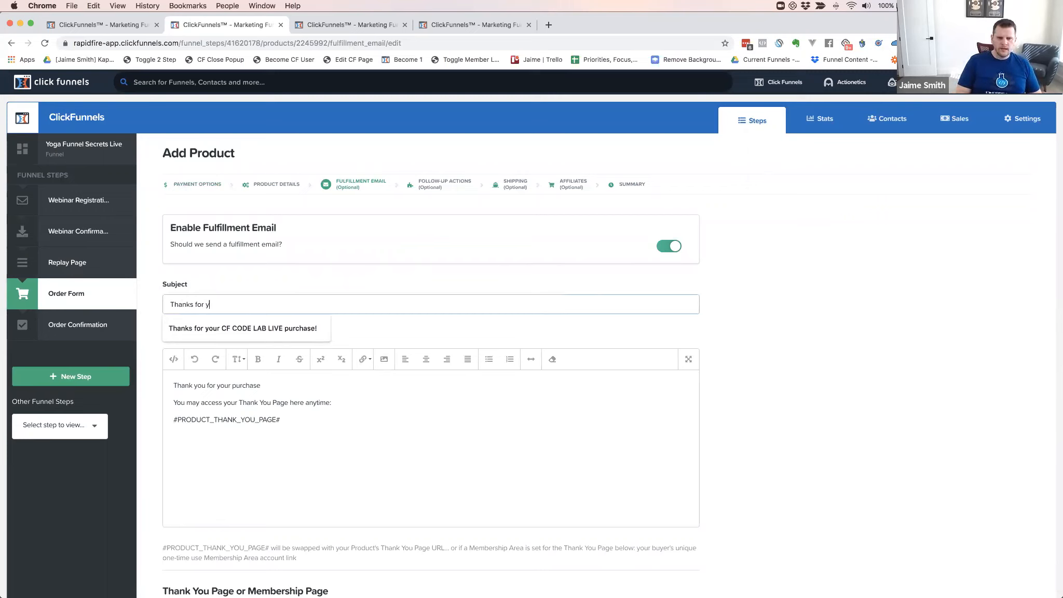
pyautogui.write('our purchase of Yoga Funnel Secrets')
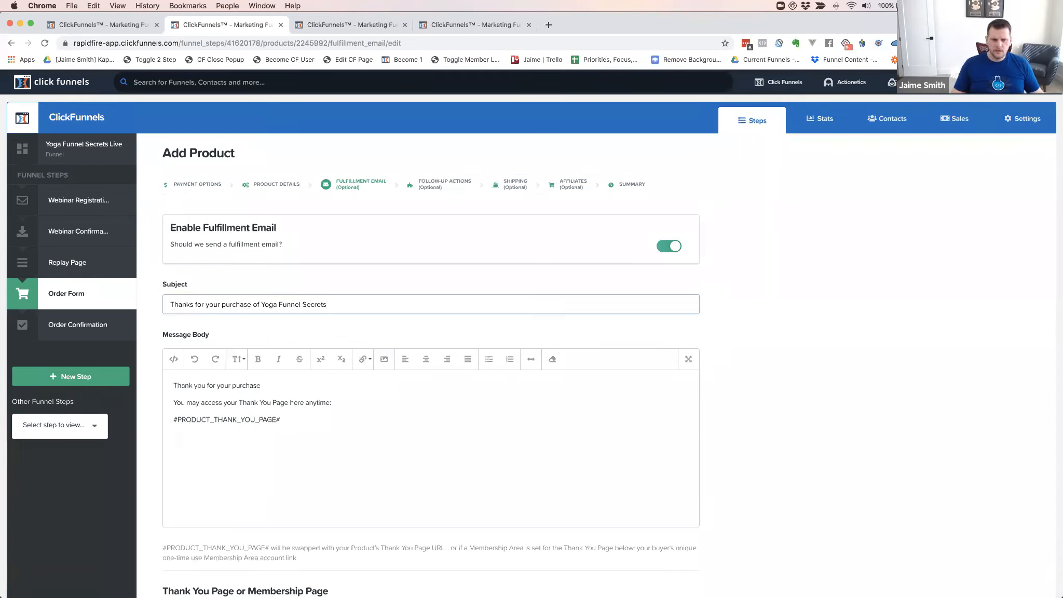
pyautogui.click(241, 435)
# Replace the default body with 'Thanks for your purchase' and 'Here's how to get access to your product'
pyautogui.moveTo(282, 419); pyautogui.dragTo(172, 383)
pyautogui.press('BackSpace')
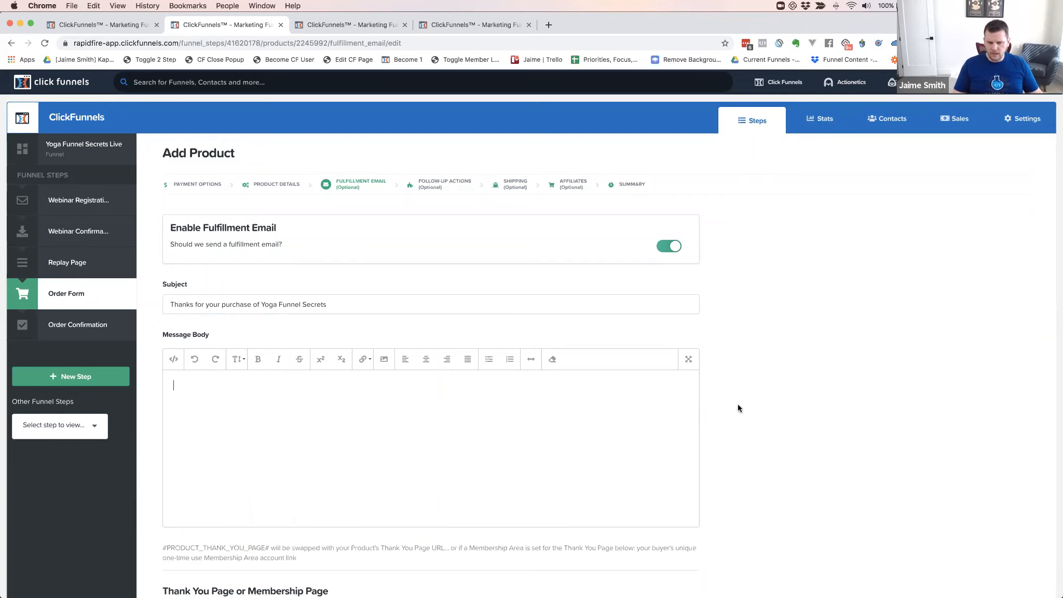
pyautogui.scroll(-3, 737, 404)
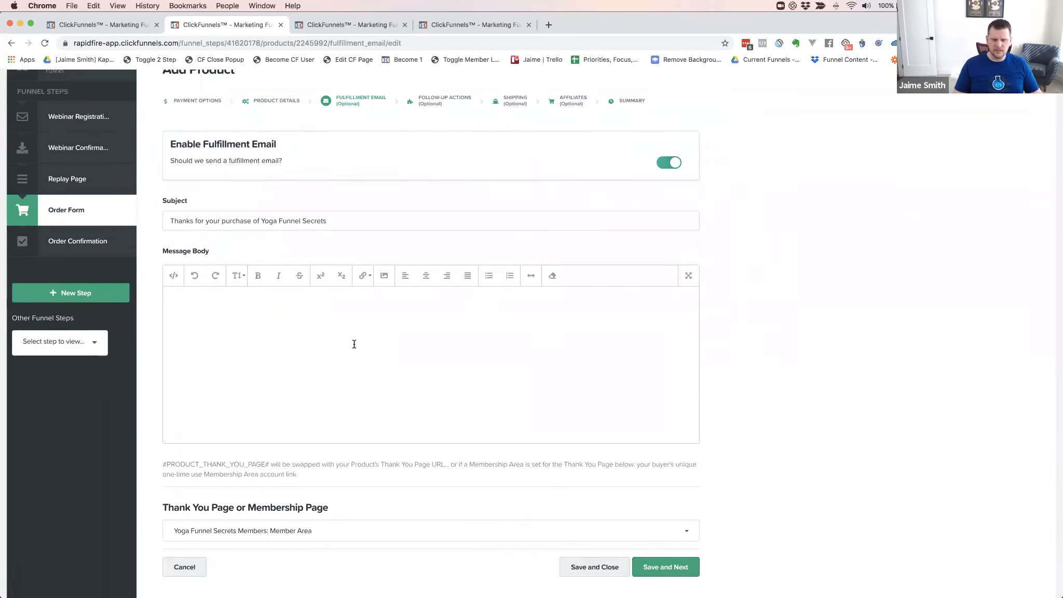
pyautogui.scroll(-1, 304, 305)
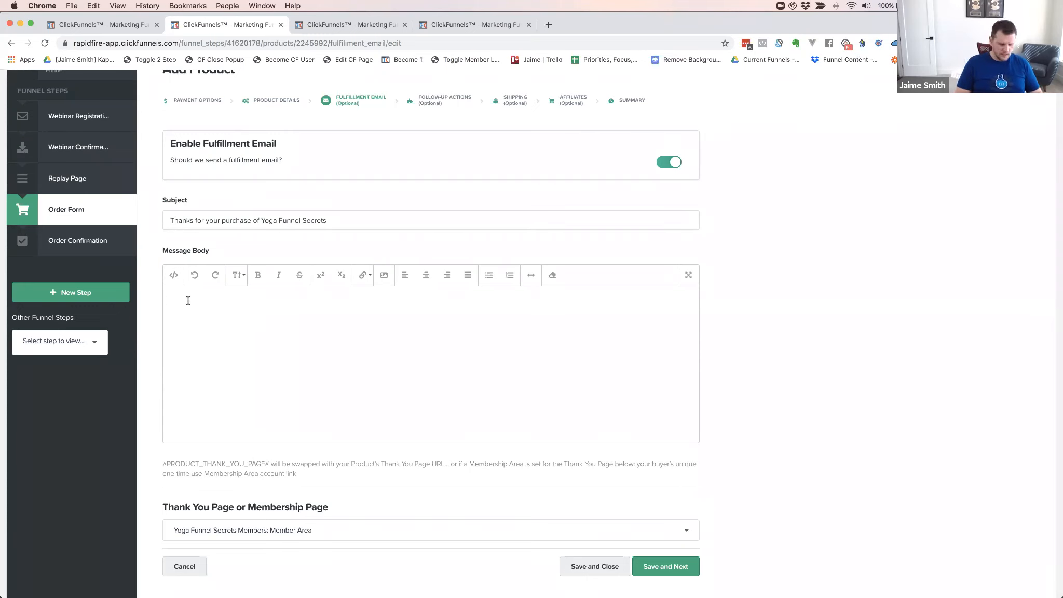
pyautogui.write('anks for you purc')
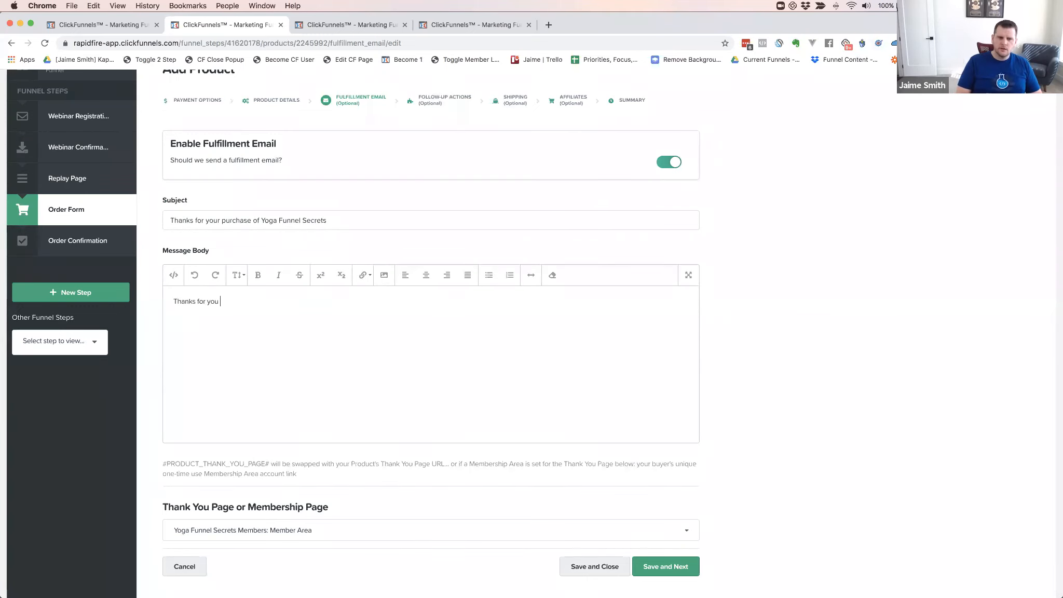
pyautogui.press('BackSpace')
pyautogui.press('BackSpace')
pyautogui.write('r purchase her')
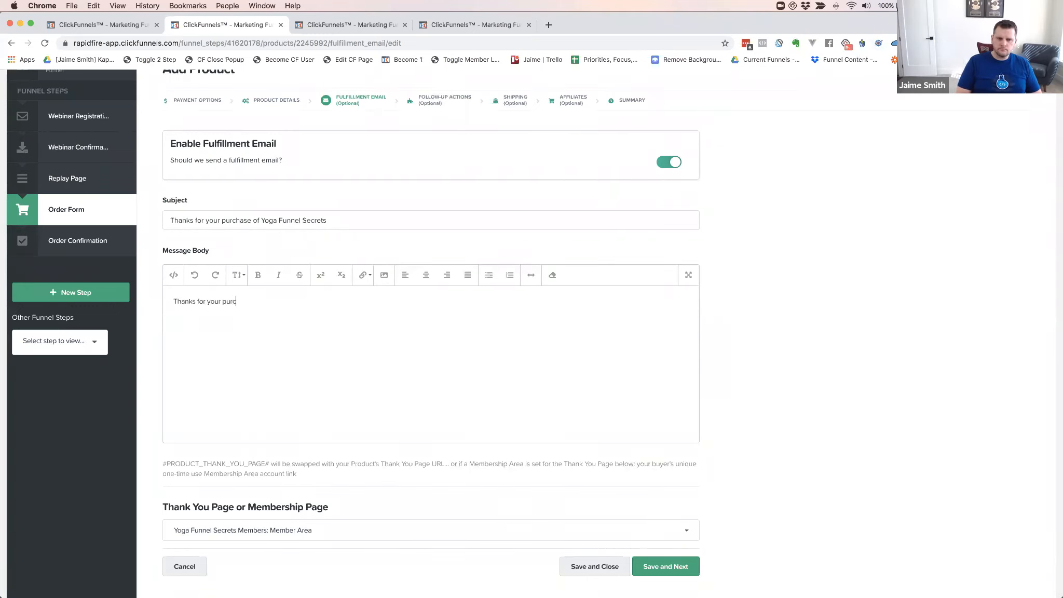
pyautogui.press('BackSpace')
pyautogui.press('BackSpace')
pyautogui.press('BackSpace')
pyautogui.press('Return')
pyautogui.write('HeHe')
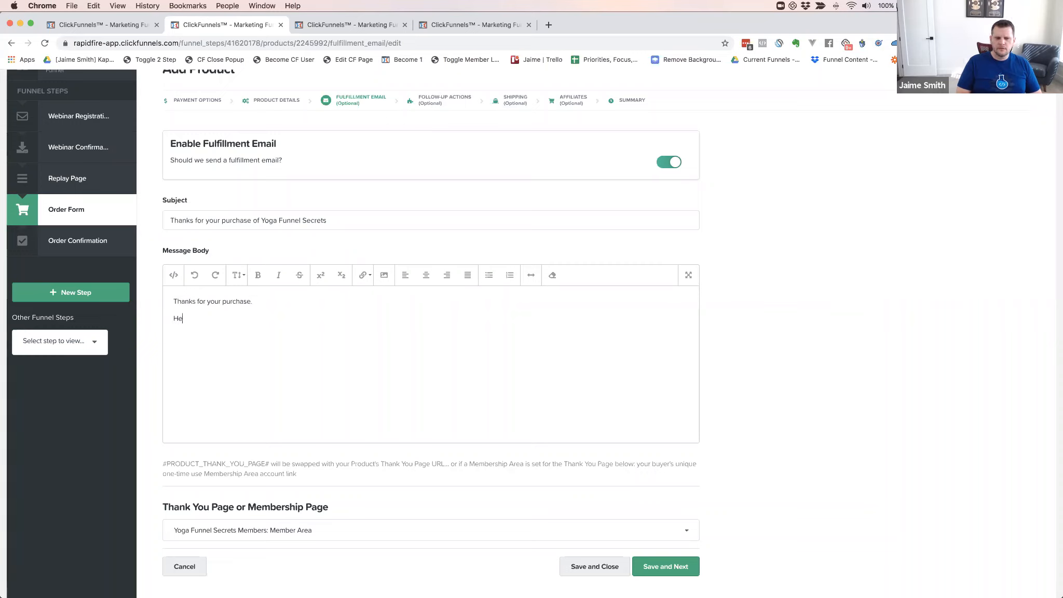
pyautogui.write("re's how to get access to your product")
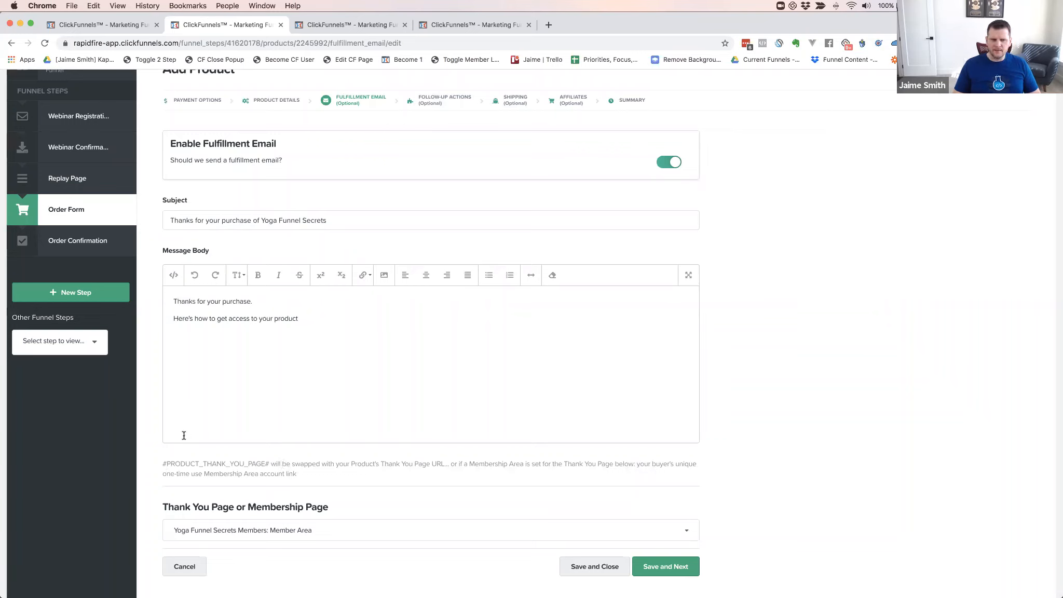
# Paste the #PRODUCT_THANK_YOU_PAGE# merge tag from the hint onto the body's third line
pyautogui.click(171, 338)
pyautogui.moveTo(163, 463); pyautogui.dragTo(269, 463)
pyautogui.press('cmd+c')
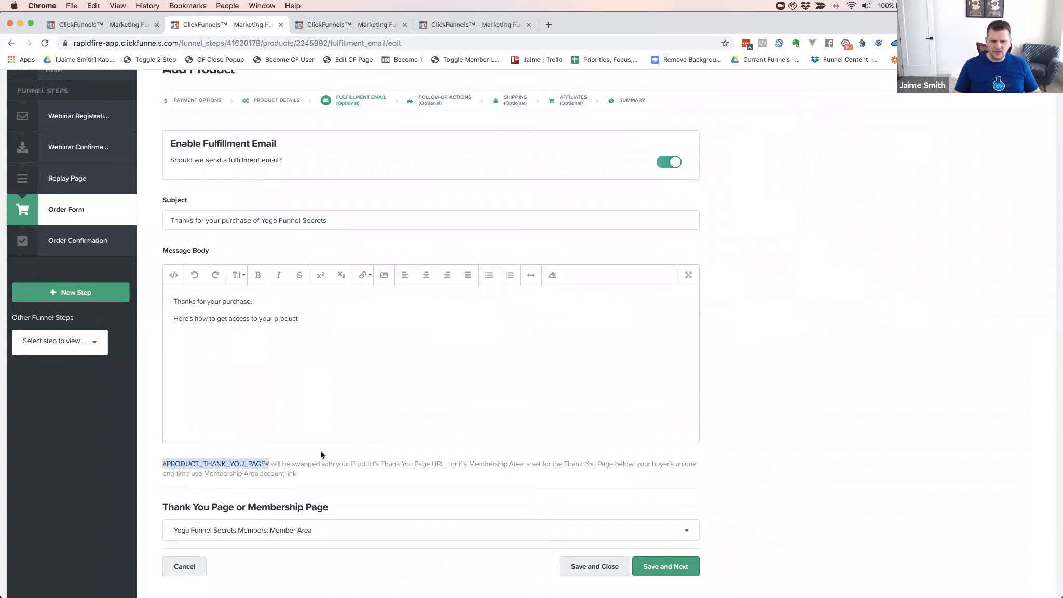
pyautogui.click(197, 342)
pyautogui.press('cmd+v')
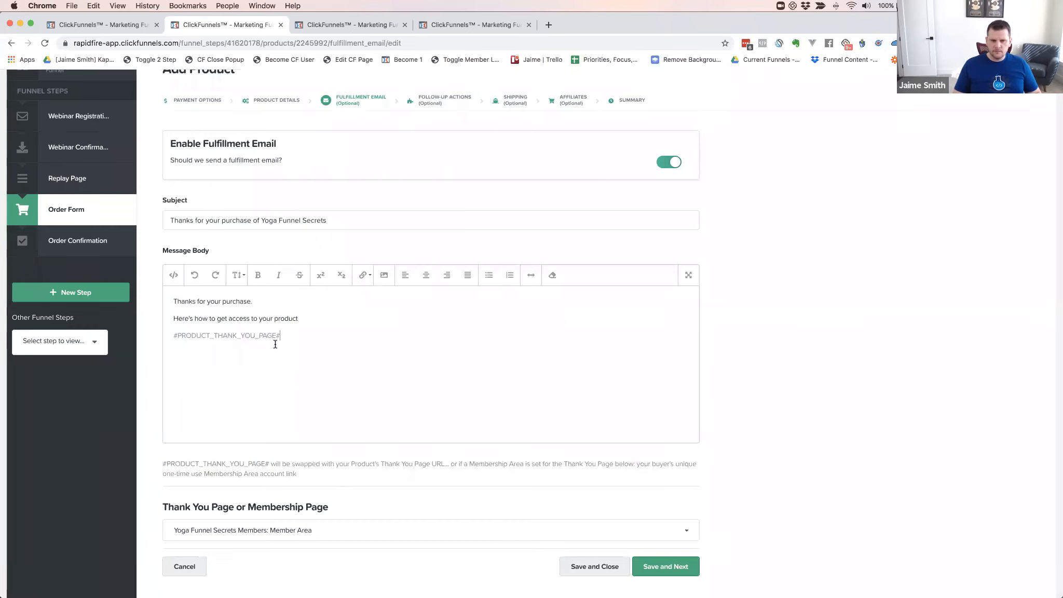
pyautogui.moveTo(280, 335); pyautogui.dragTo(173, 332)
pyautogui.press('cmd+c')
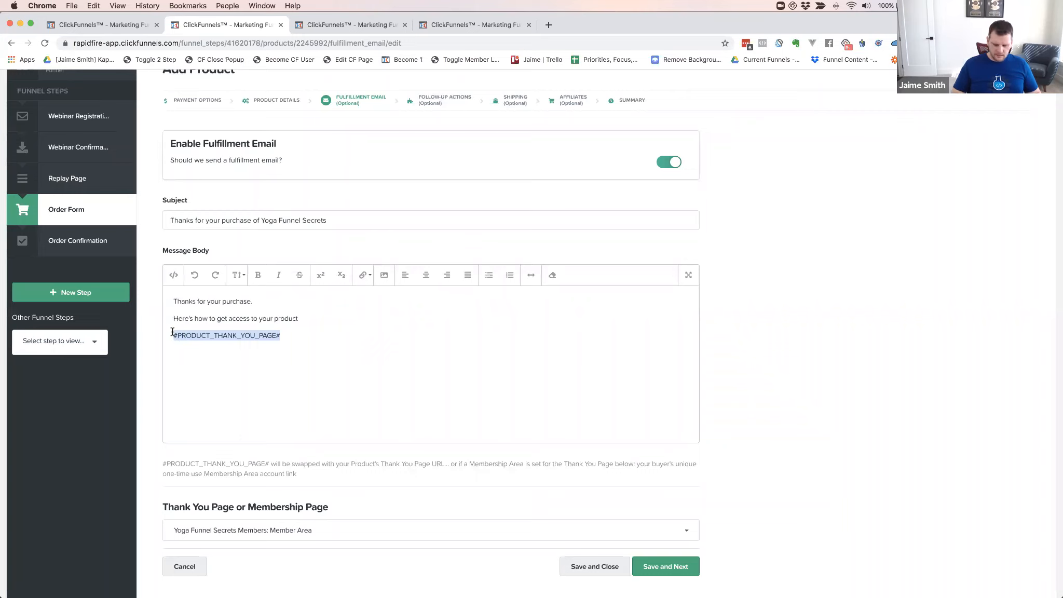
pyautogui.press('BackSpace')
pyautogui.press('cmd+v')
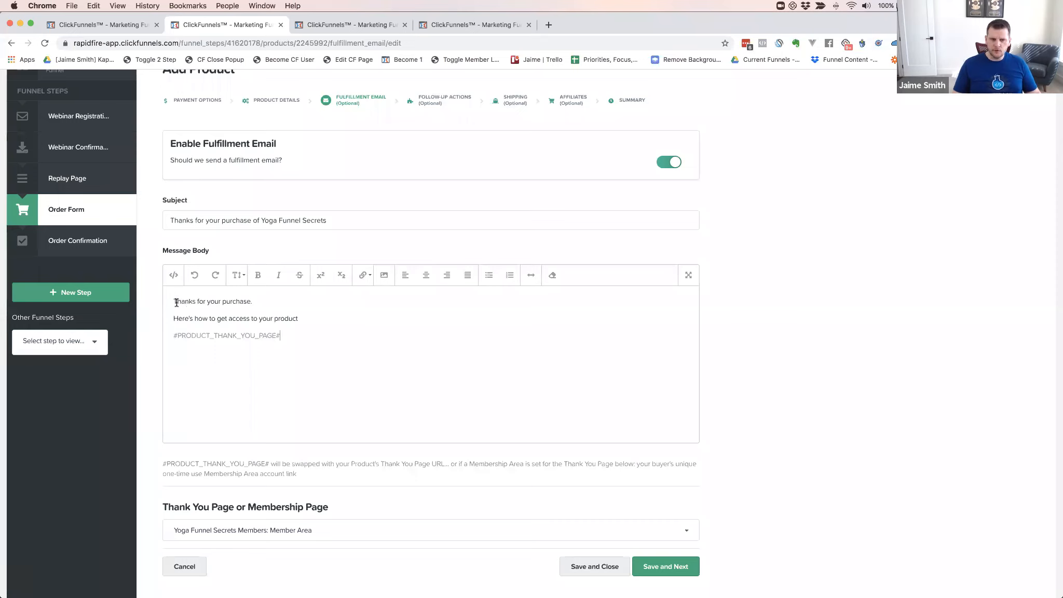
pyautogui.press('Return')
# Type the greeting 'Hey #FIRST#,' at the top of the message body
pyautogui.write('Hey ')
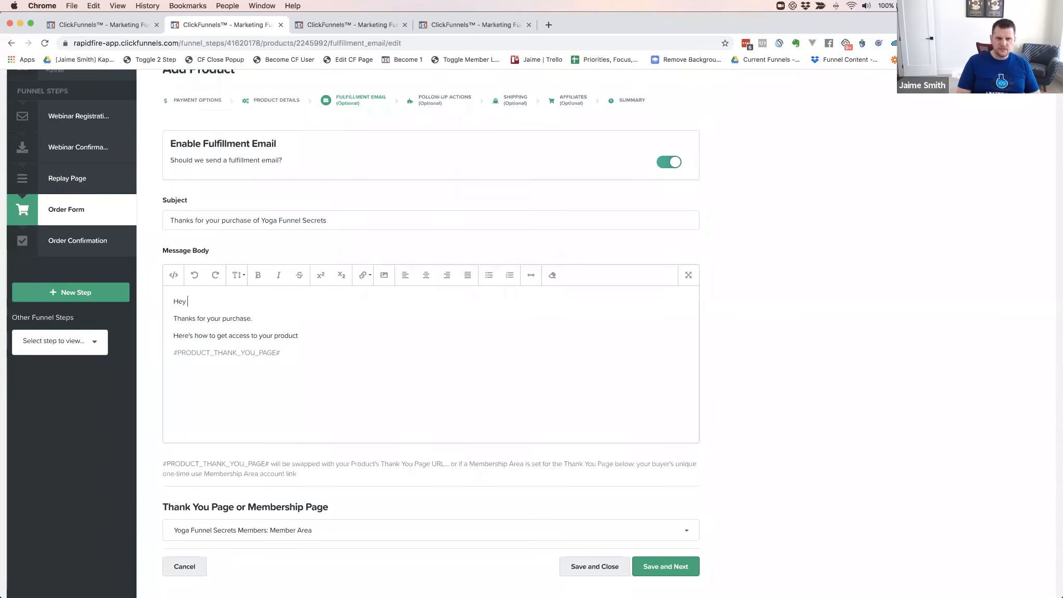
pyautogui.write('#')
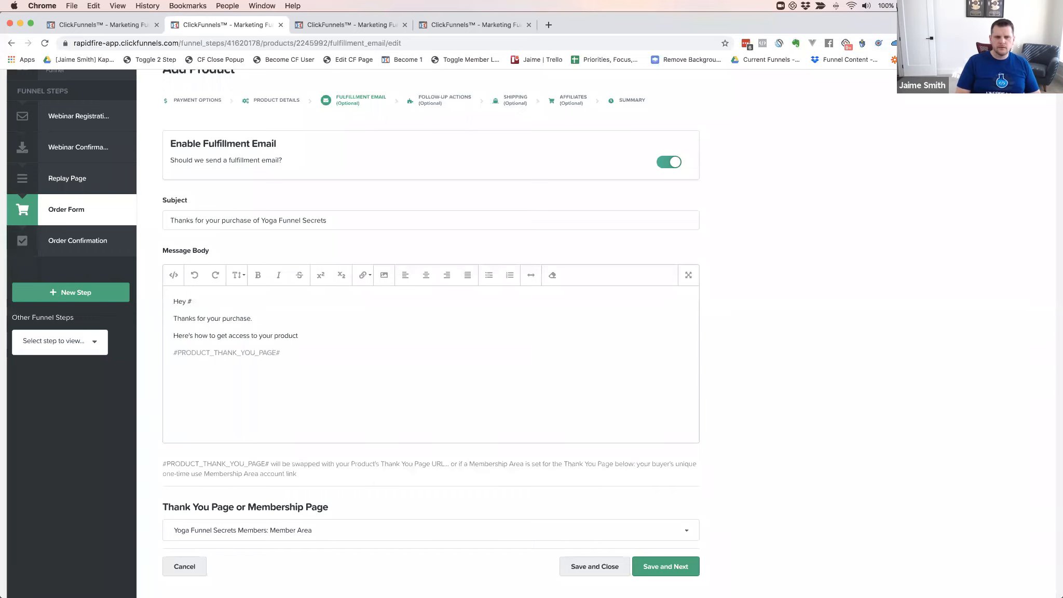
pyautogui.write('FIRST#,')
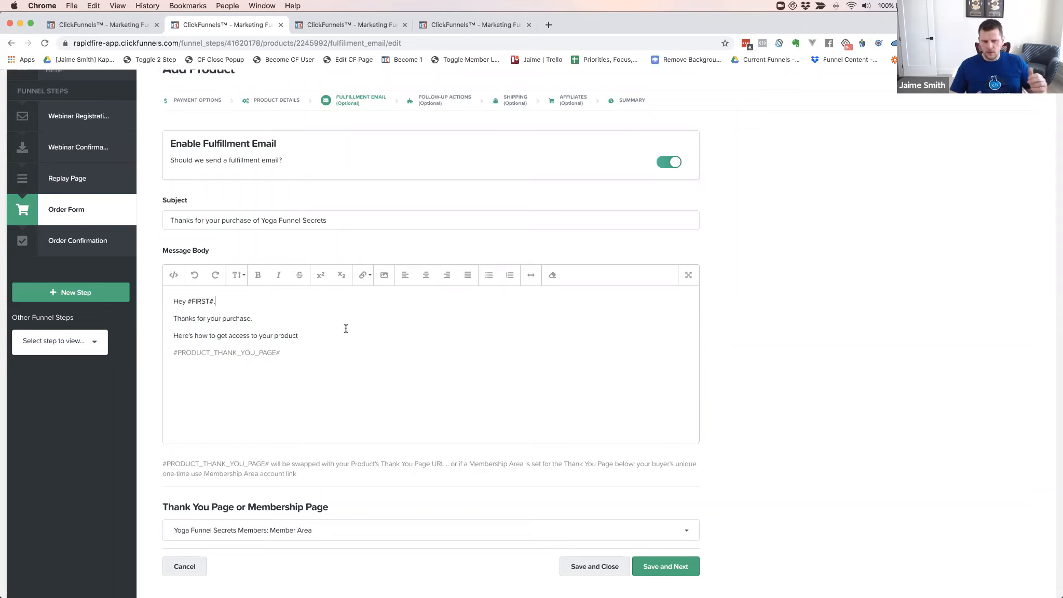
# Add a '>> CLICK HERE FOR ACCESS <<' line below the merge tag and select it
pyautogui.click(316, 335)
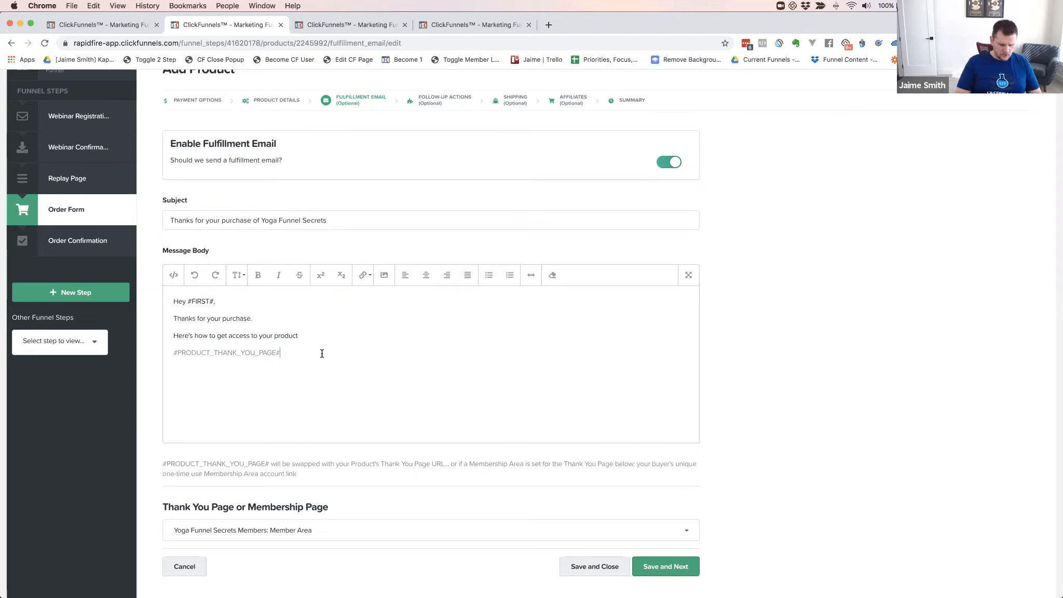
pyautogui.write('>> CLICK ')
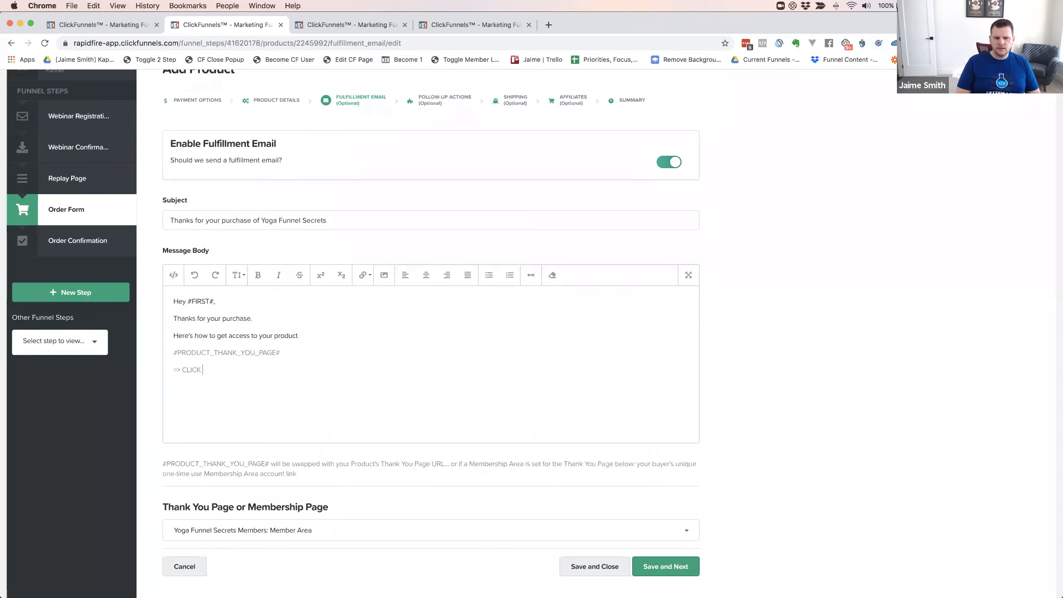
pyautogui.write('HERE FOR ACCESS <<')
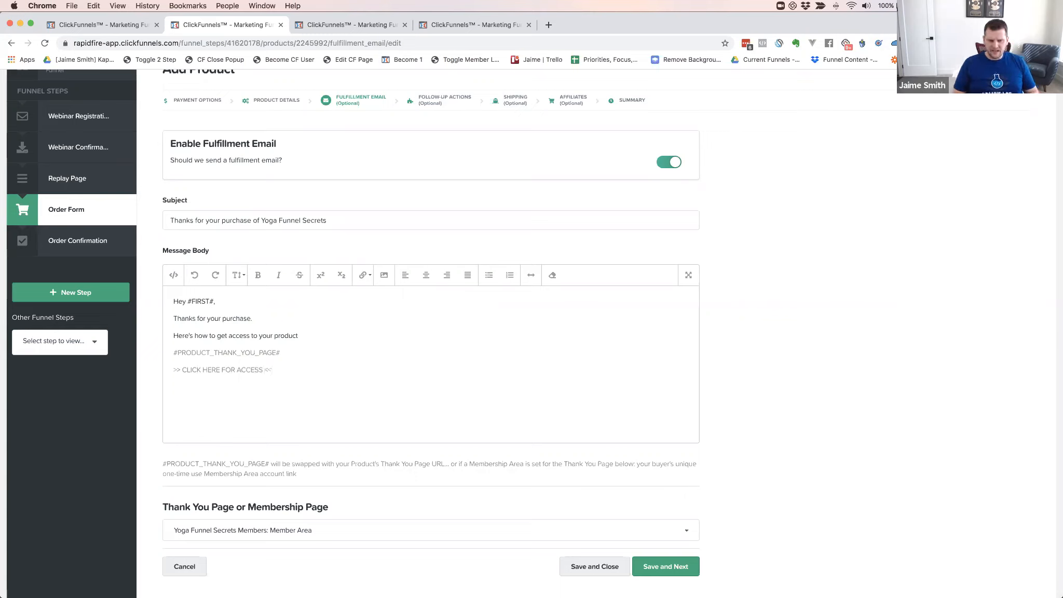
pyautogui.moveTo(272, 369); pyautogui.dragTo(173, 369)
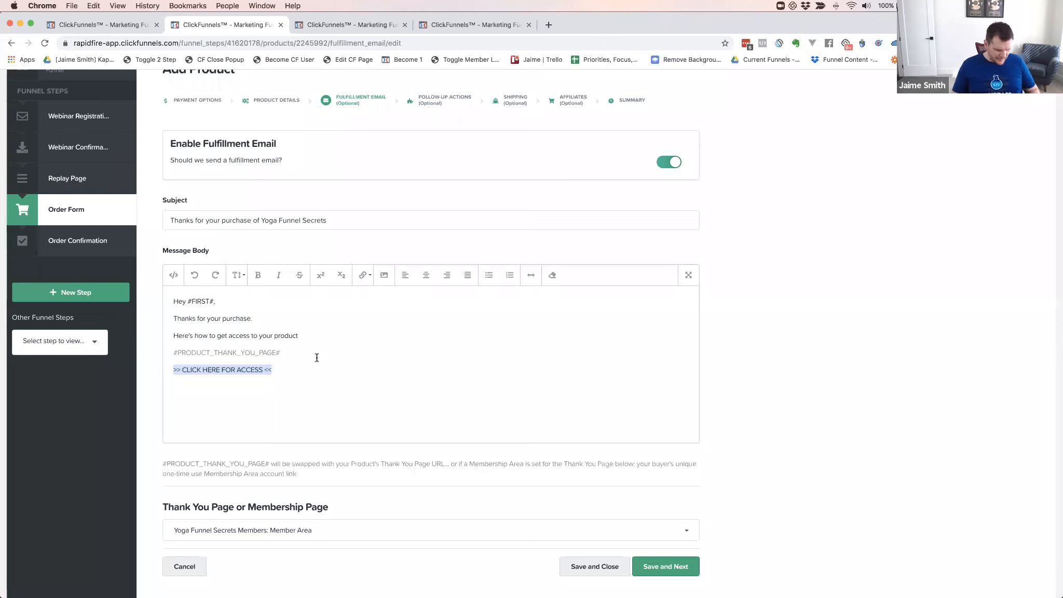
# Link the '>> CLICK HERE FOR ACCESS <<' line to #PRODUCT_THANK_YOU_PAGE#
pyautogui.click(363, 276)
pyautogui.click(372, 296)
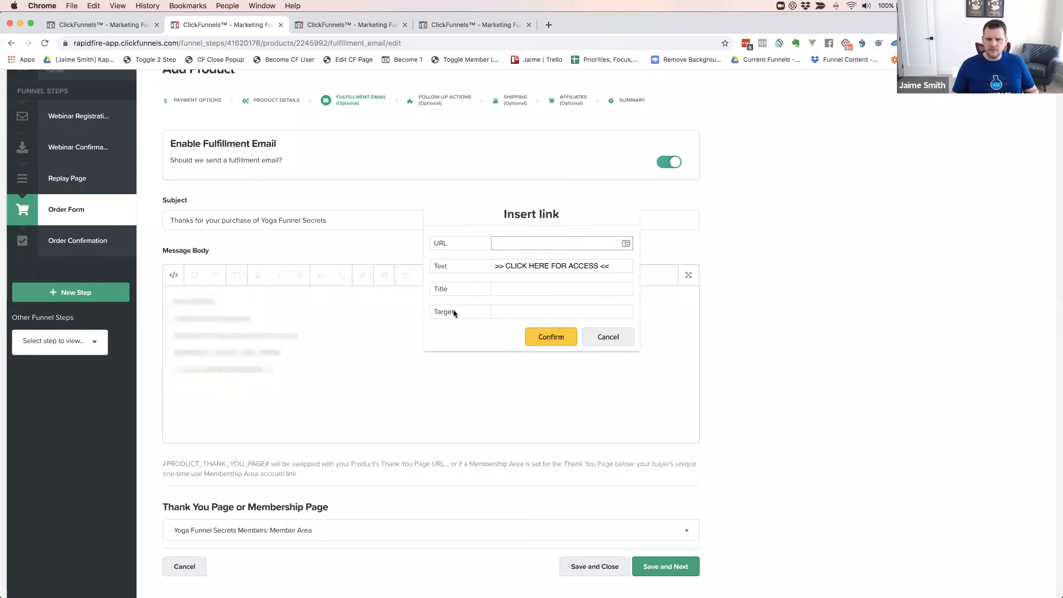
pyautogui.click(501, 243)
pyautogui.click(522, 283)
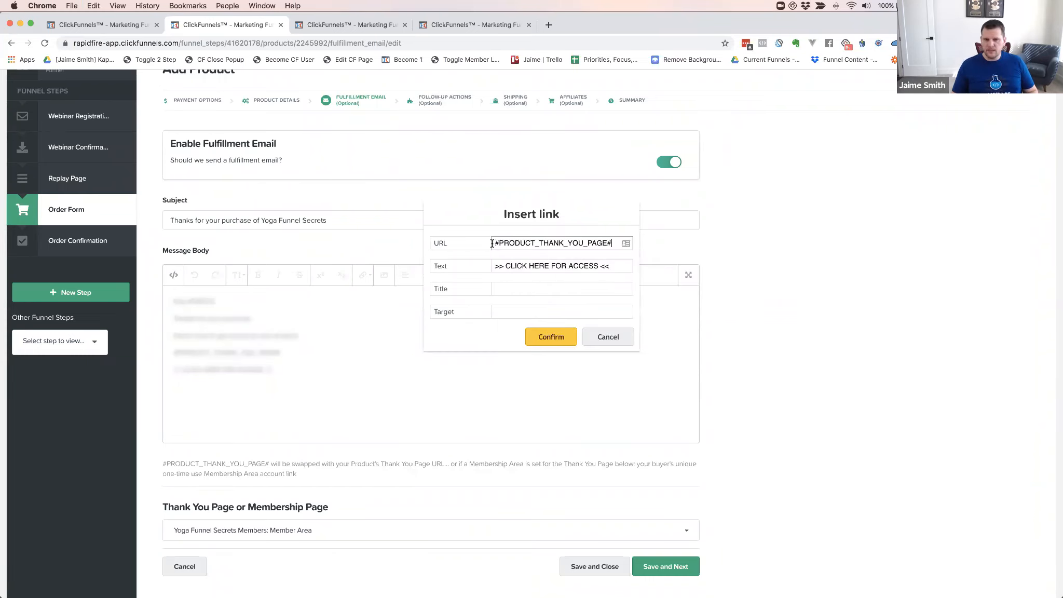
pyautogui.click(550, 336)
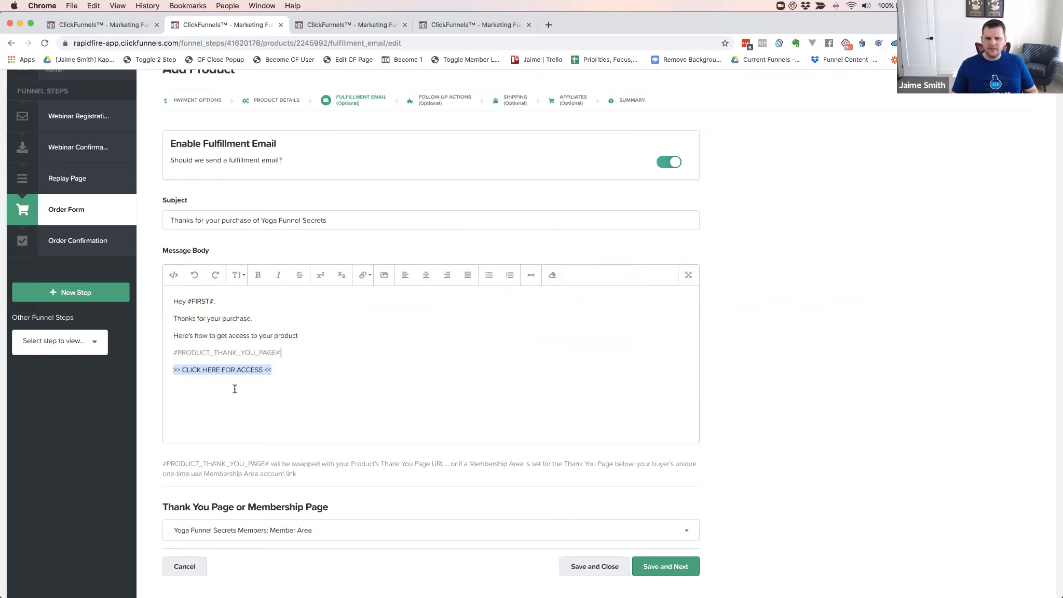
# Delete the standalone #PRODUCT_THANK_YOU_PAGE# line from the email body
pyautogui.moveTo(283, 354); pyautogui.dragTo(301, 339)
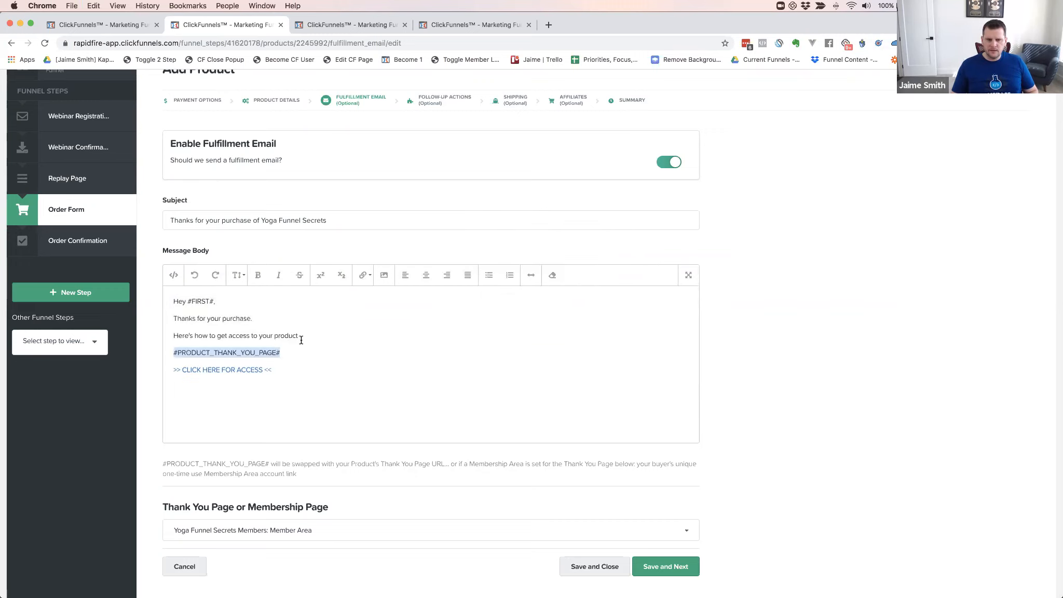
pyautogui.press('BackSpace')
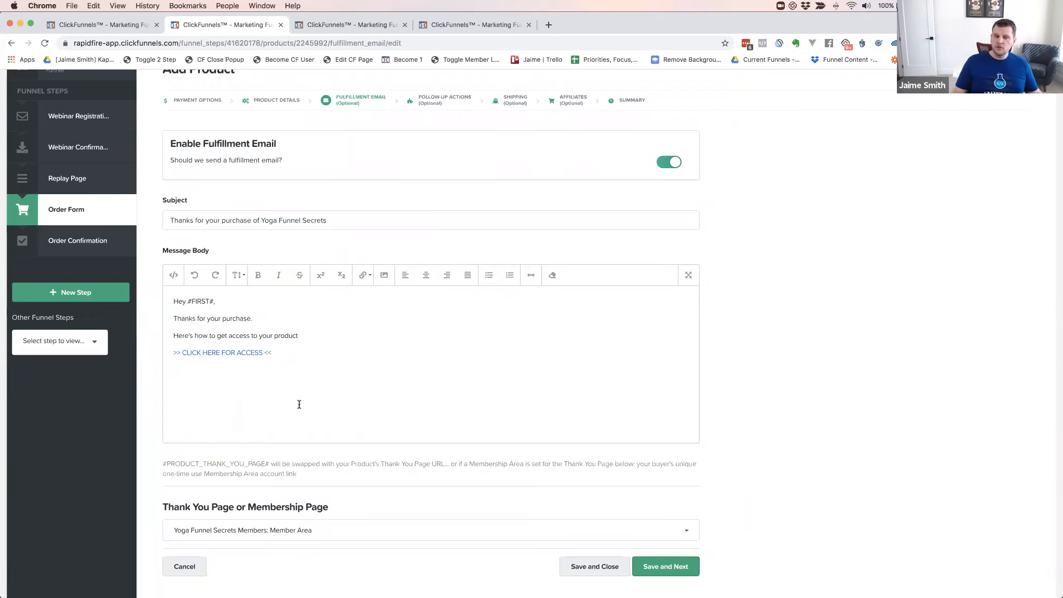
pyautogui.scroll(3, 327, 390)
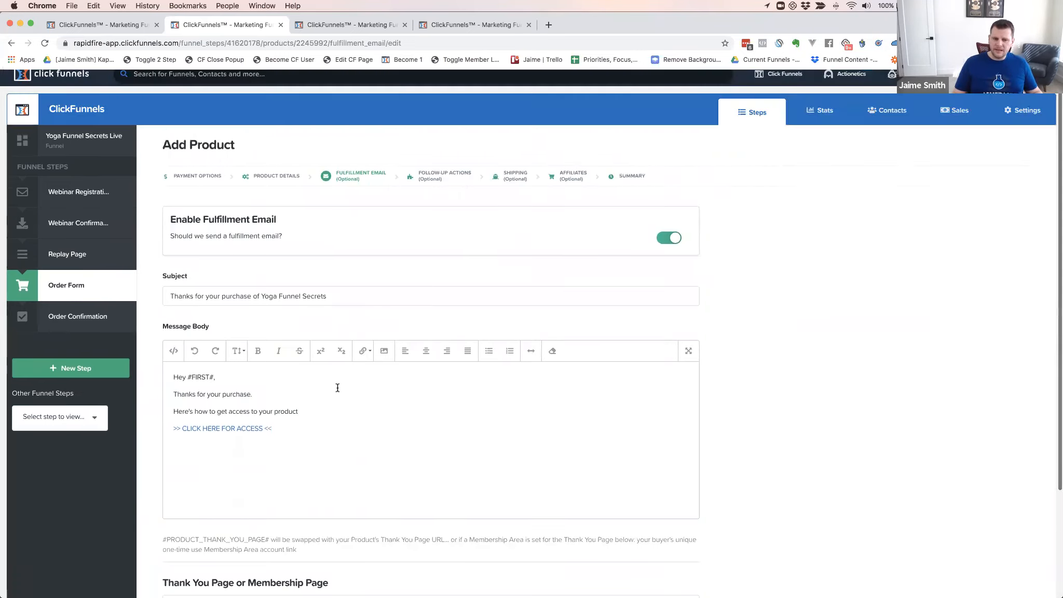
pyautogui.scroll(-5, 320, 379)
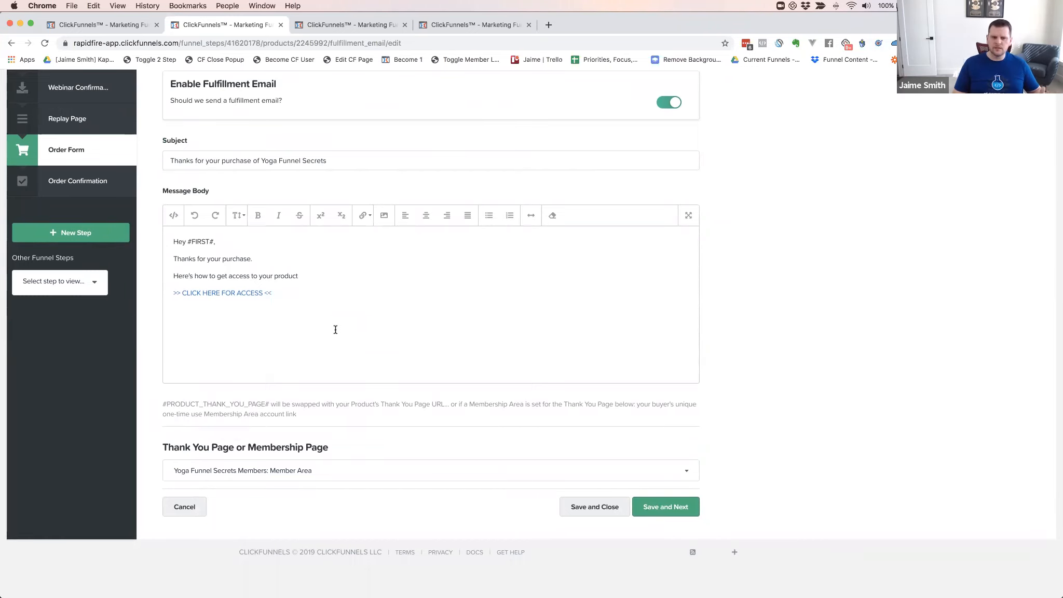
pyautogui.scroll(3, 334, 317)
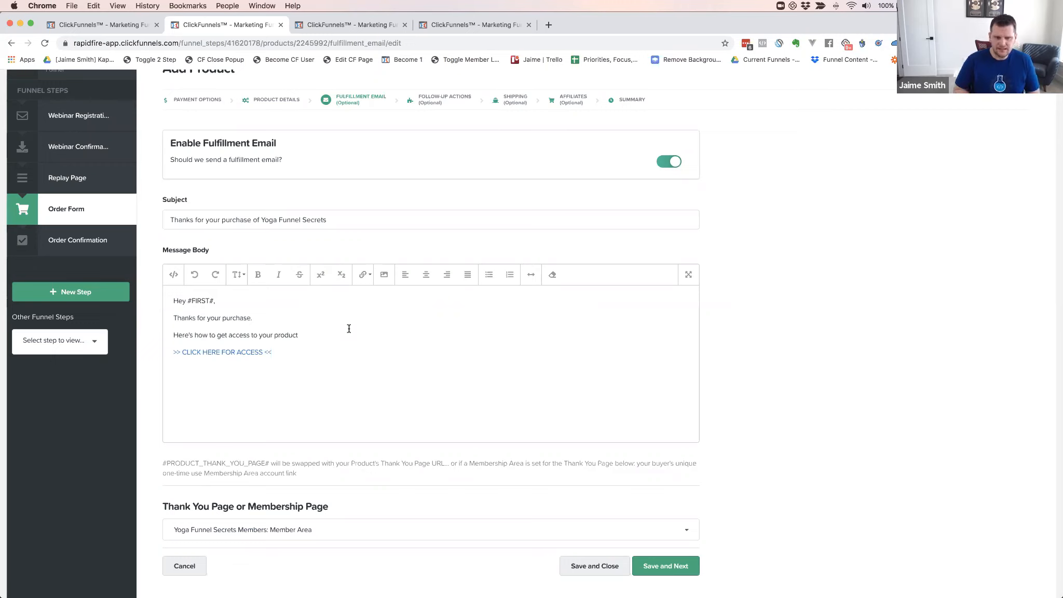
pyautogui.moveTo(287, 354); pyautogui.dragTo(170, 298)
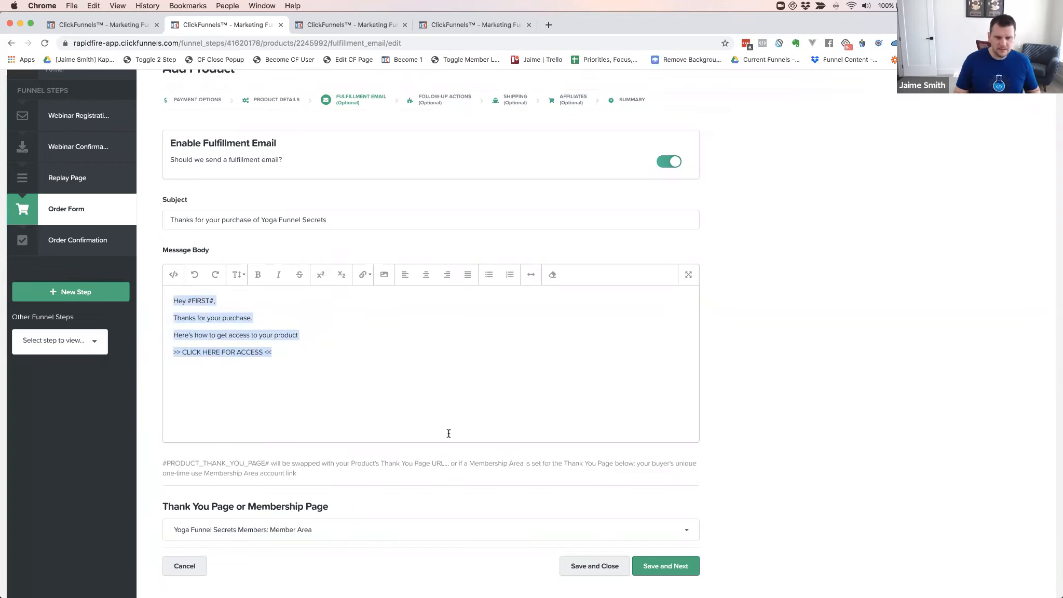
pyautogui.click(771, 269)
pyautogui.scroll(3, 718, 279)
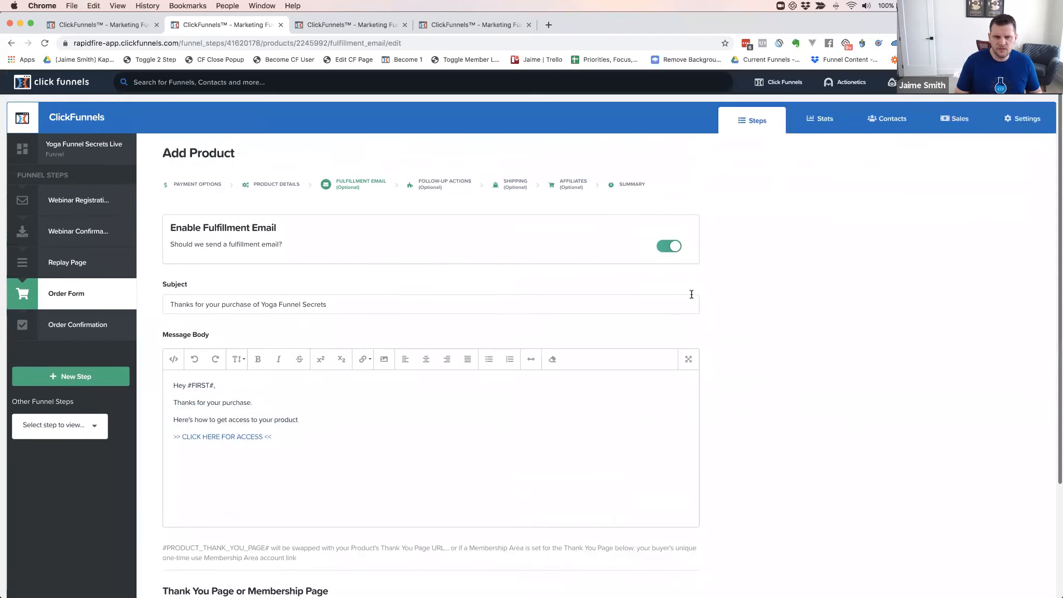
pyautogui.scroll(-3, 364, 312)
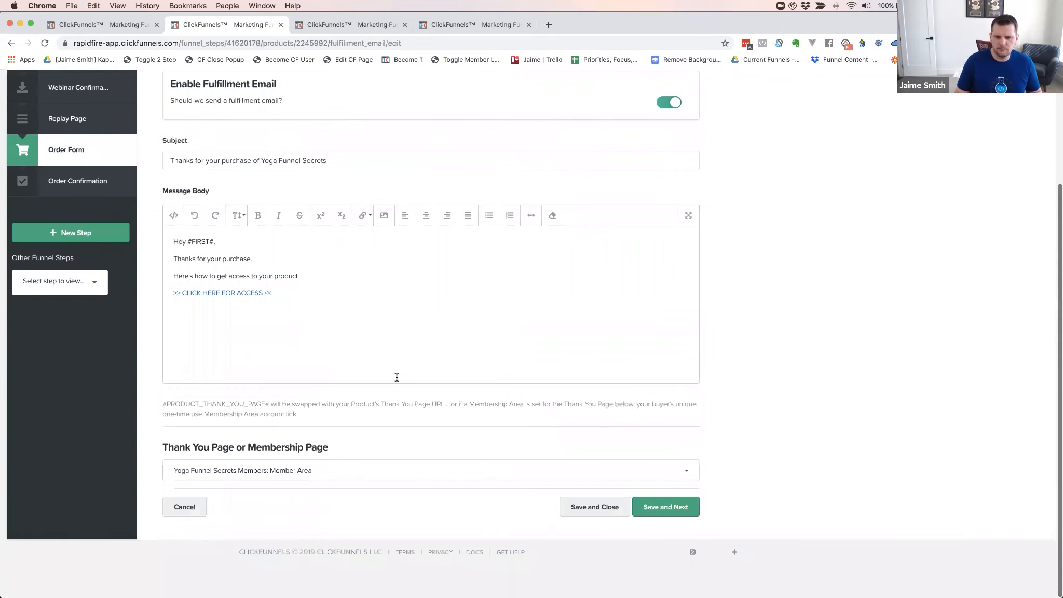
pyautogui.click(653, 508)
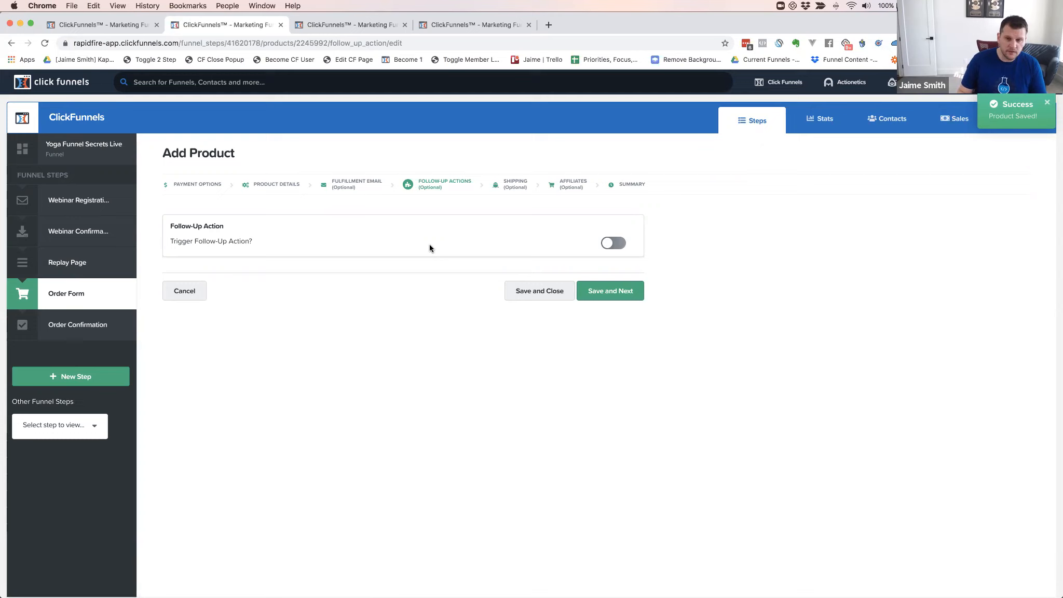
# Switch on the product's Trigger Follow-Up Action toggle
pyautogui.click(607, 245)
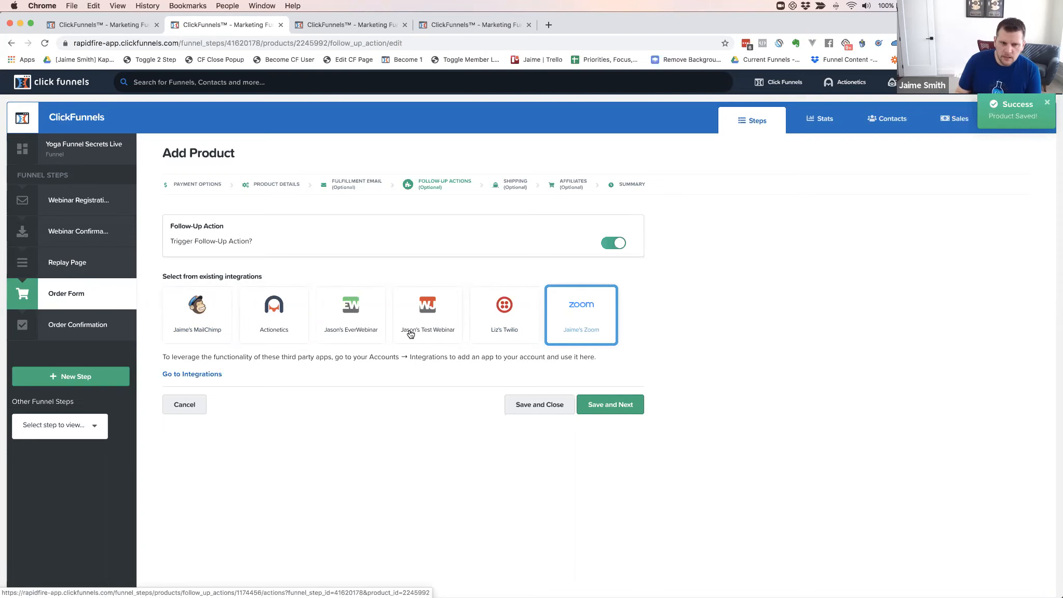
# Try Actionetics, then Twilio with the Send SMS action, as the follow-up integration
pyautogui.click(275, 309)
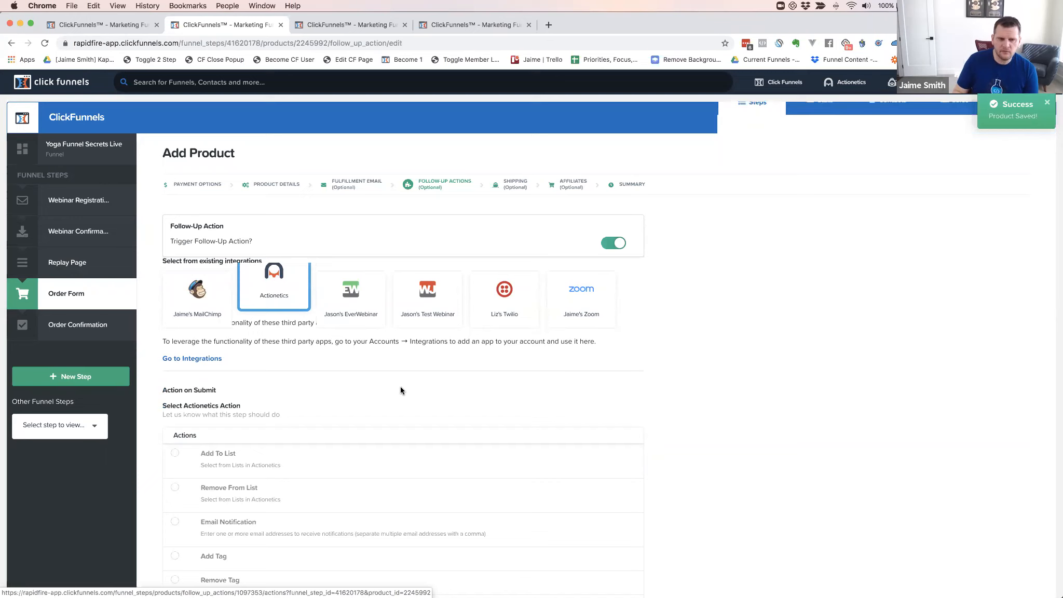
pyautogui.scroll(-3, 400, 390)
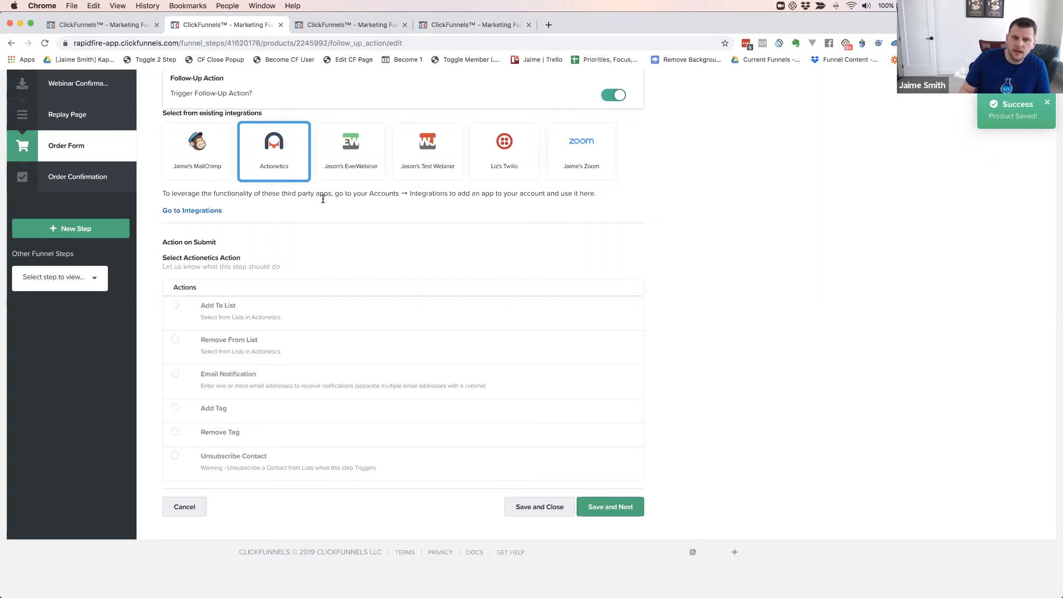
pyautogui.click(505, 144)
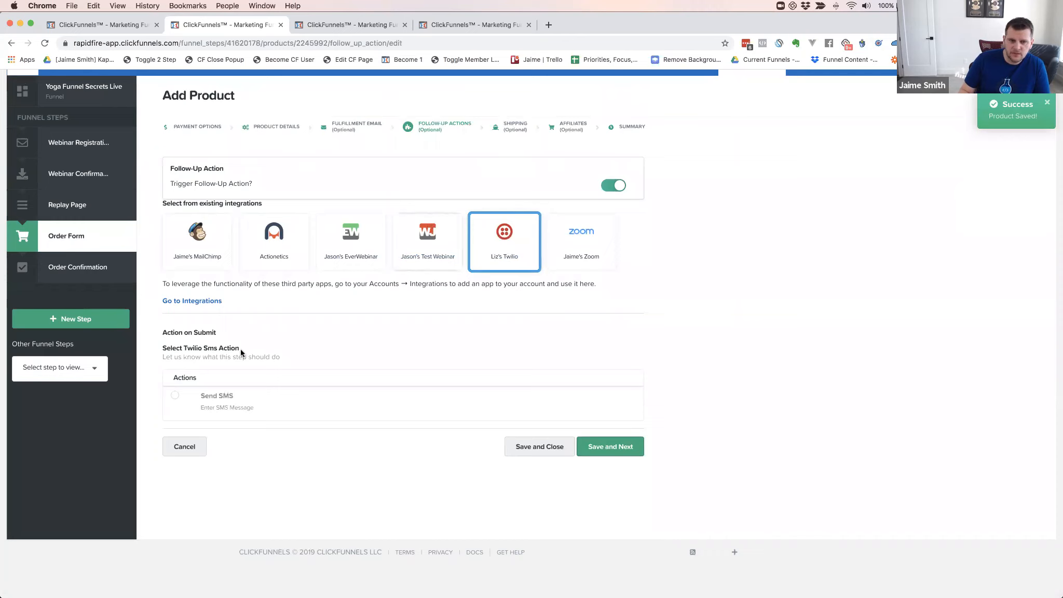
pyautogui.click(175, 397)
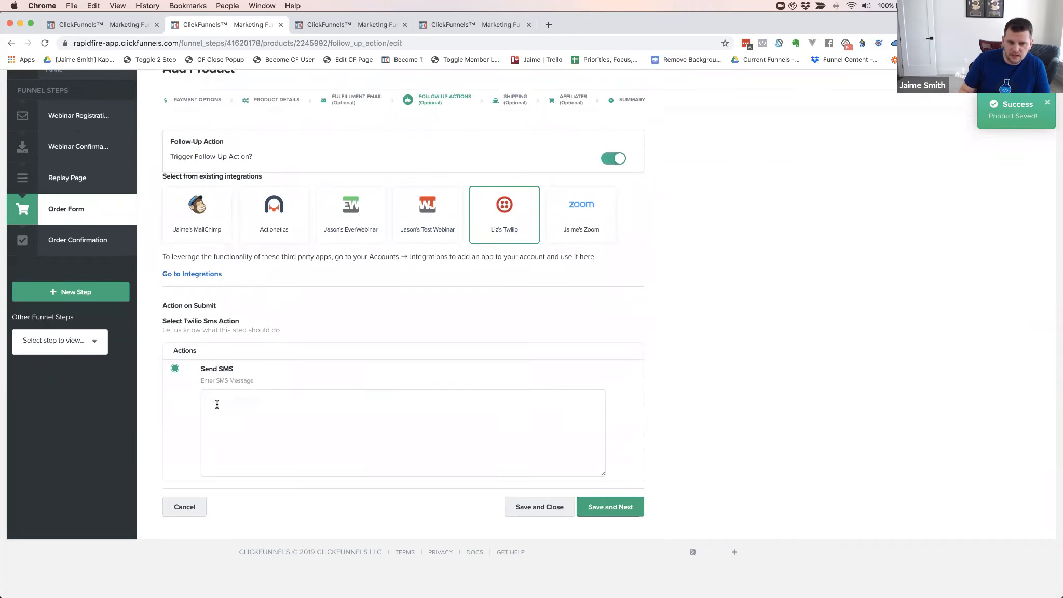
pyautogui.click(560, 233)
# Choose Zoom's Add To Webinar action and find the webinar list empty
pyautogui.click(177, 398)
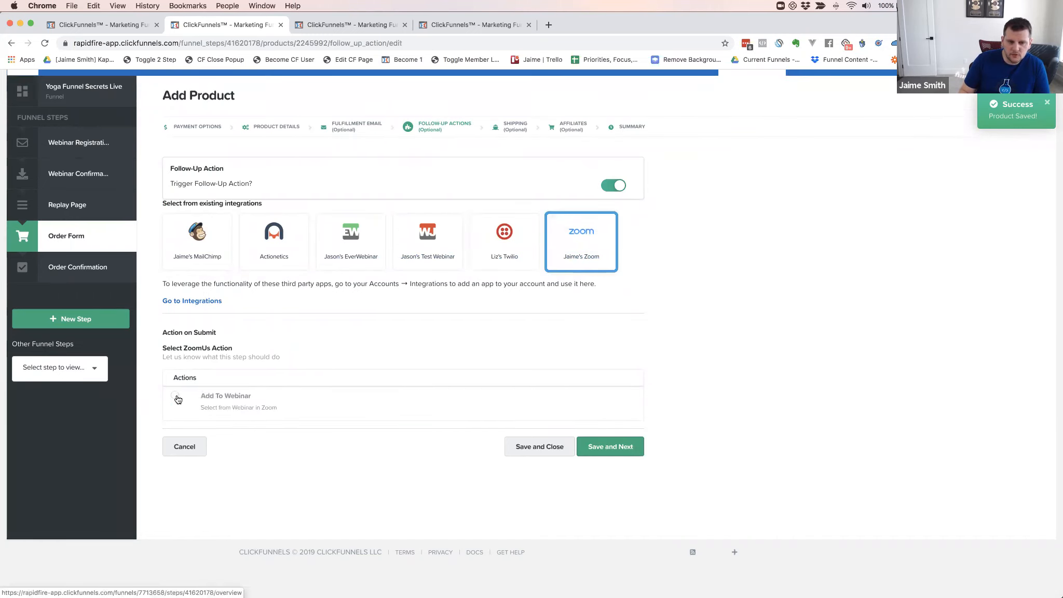
pyautogui.click(235, 424)
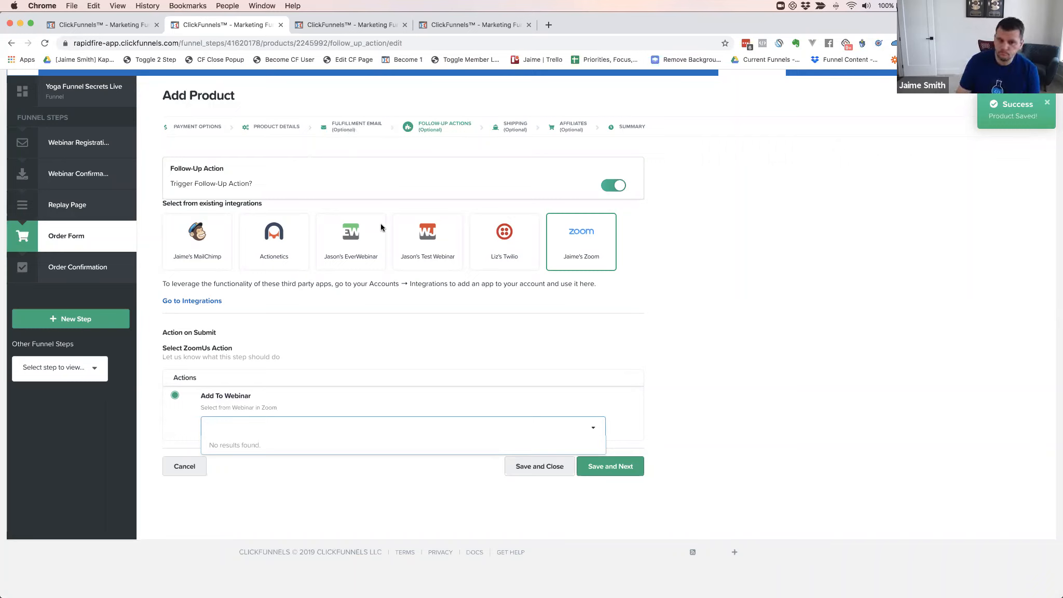
pyautogui.click(393, 334)
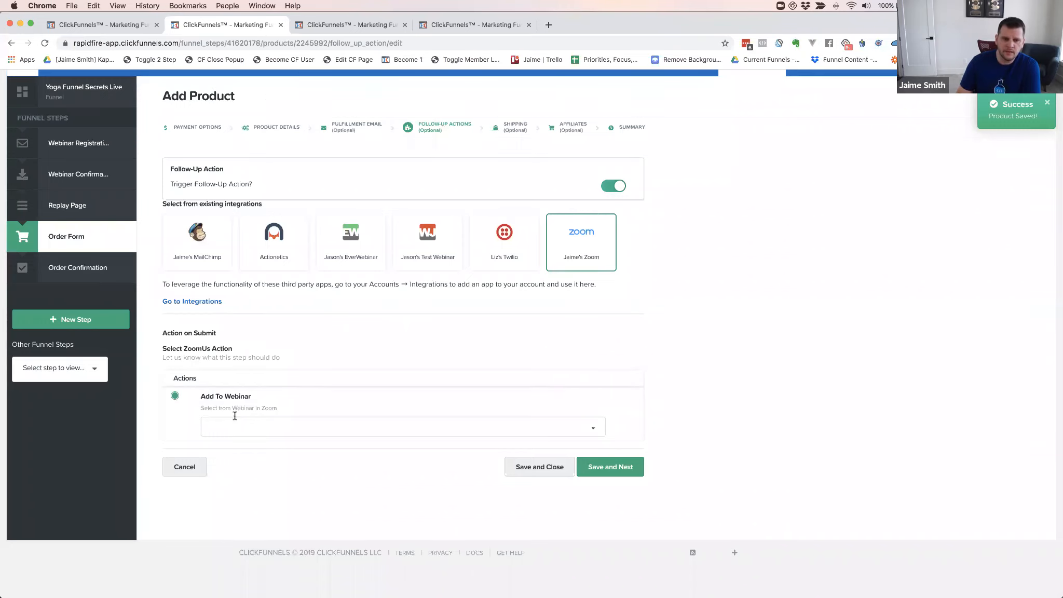
pyautogui.click(286, 250)
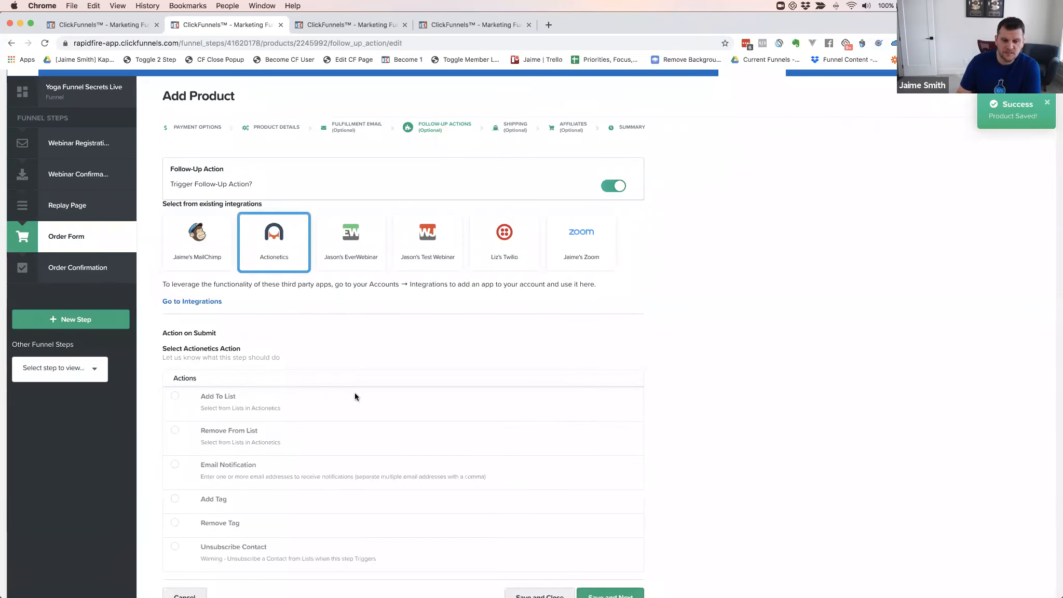
# Set the Actionetics follow-up action to Add Tag with the tag YFSBUYER
pyautogui.scroll(-3, 355, 396)
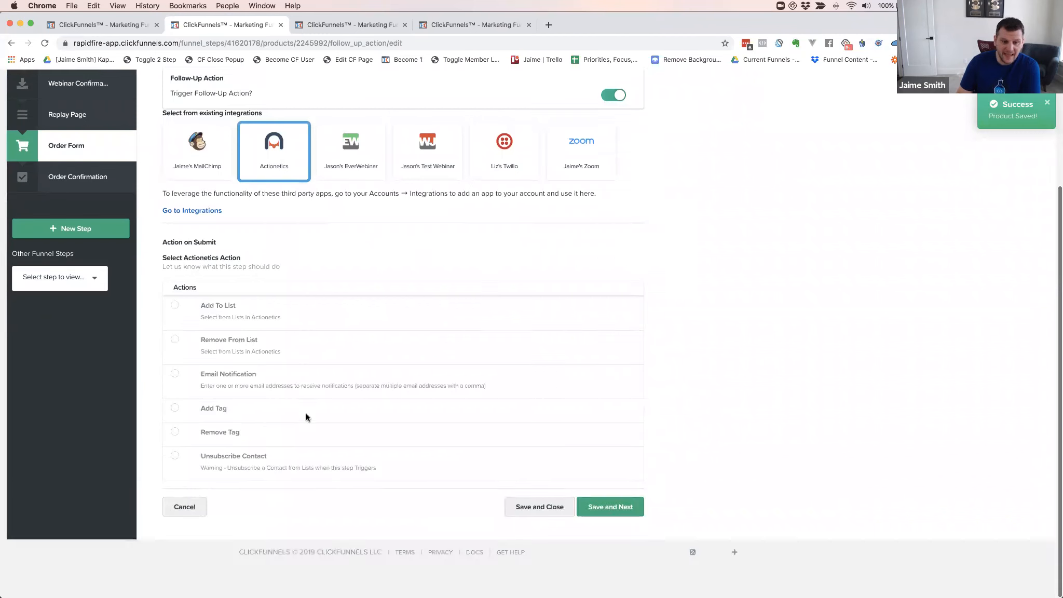
pyautogui.click(175, 409)
pyautogui.click(245, 438)
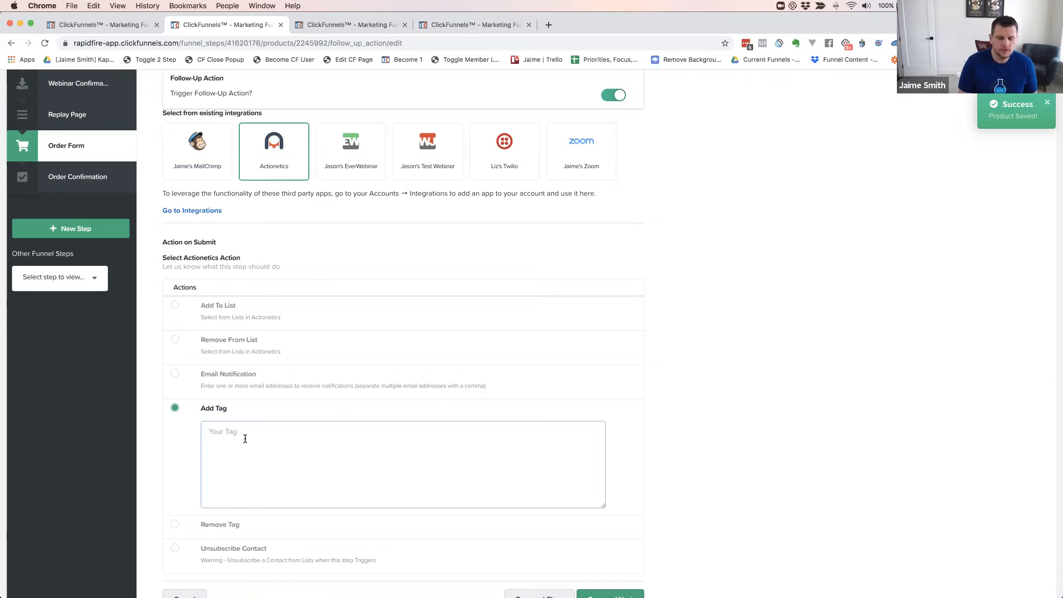
pyautogui.click(245, 438)
pyautogui.write('YRF')
pyautogui.write('FS')
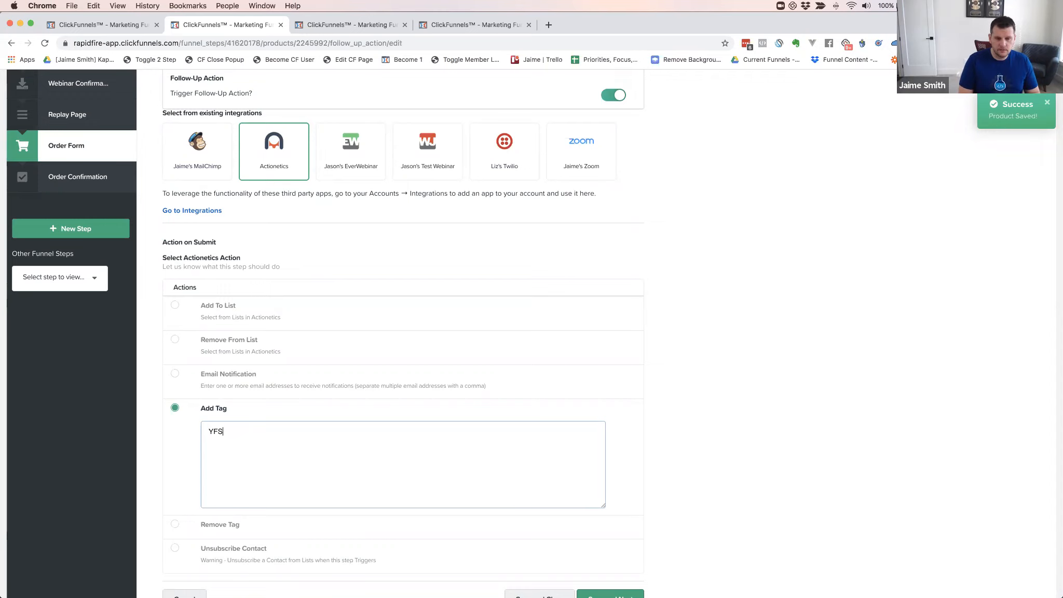
pyautogui.write('Buyer')
pyautogui.press('BackSpace')
pyautogui.press('BackSpace')
pyautogui.press('BackSpace')
pyautogui.press('BackSpace')
pyautogui.press('BackSpace')
pyautogui.write('BUYER')
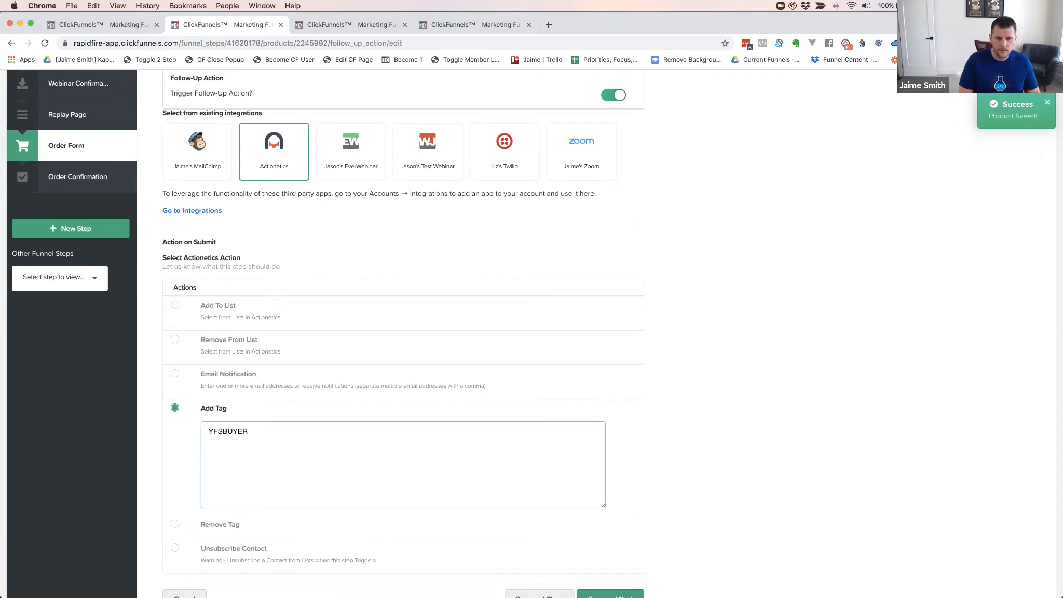
pyautogui.click(623, 436)
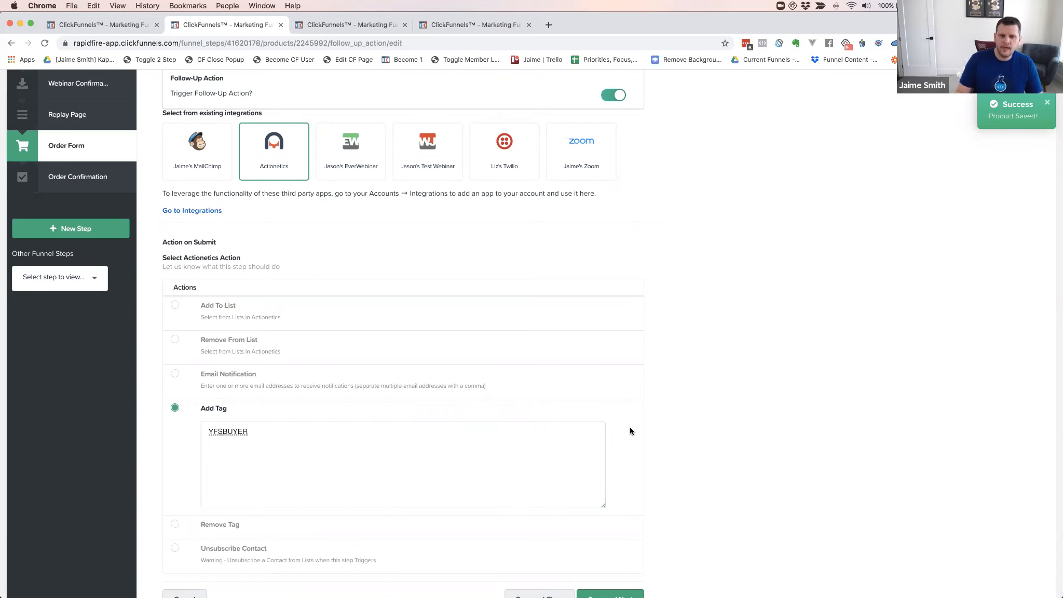
pyautogui.scroll(-1, 629, 426)
pyautogui.scroll(-2, 630, 430)
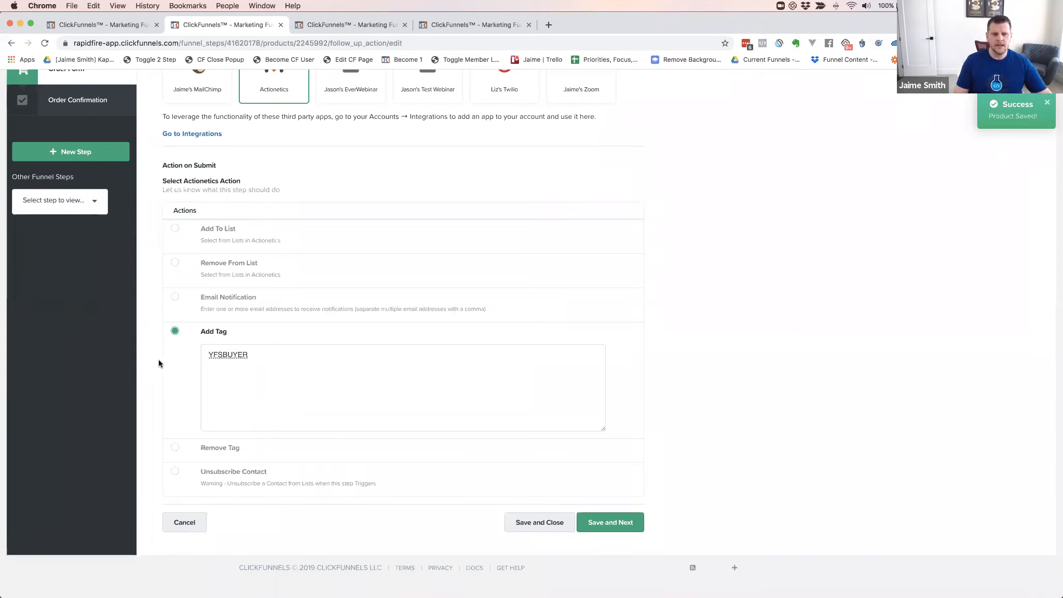
# Scroll down to the product's Actionetics follow-up actions
pyautogui.scroll(-1, 176, 365)
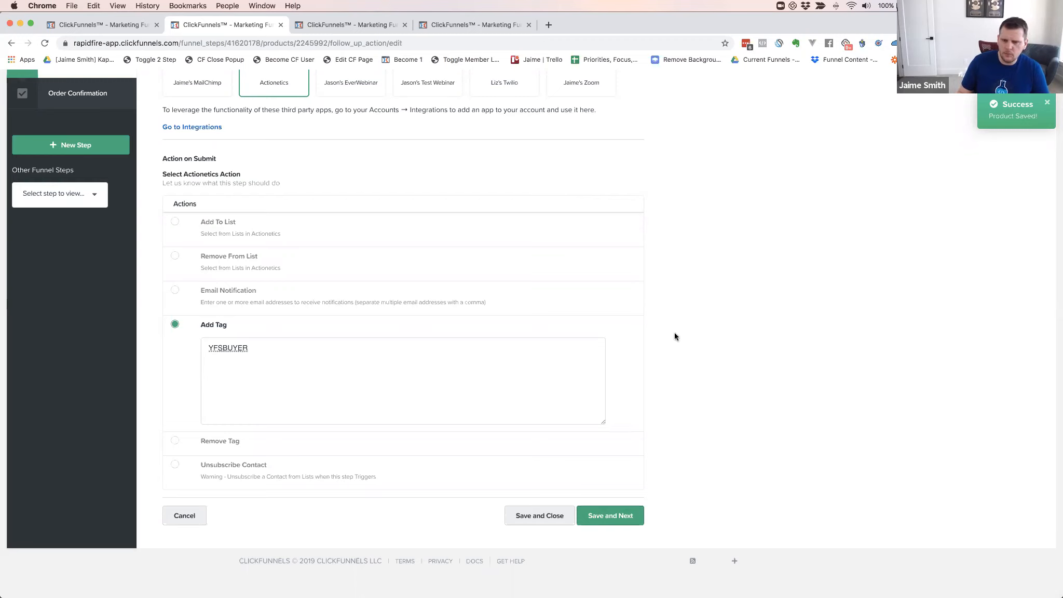
# Set the follow-up action to Remove Tag with the tag YFSFAILED
pyautogui.click(174, 442)
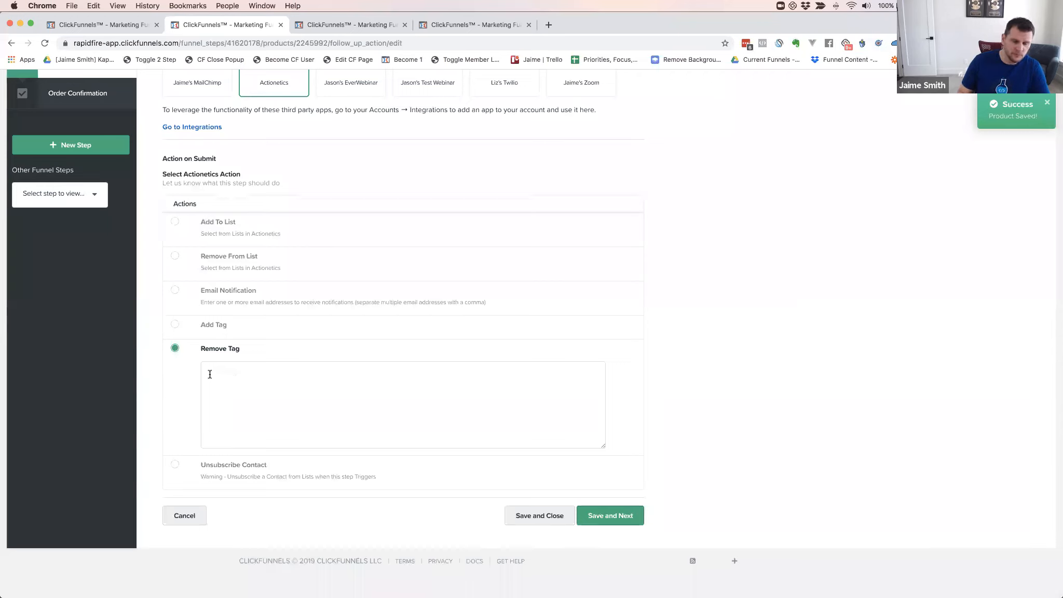
pyautogui.click(260, 375)
pyautogui.write('Y')
pyautogui.press('BackSpace')
pyautogui.write('YFSFAILED')
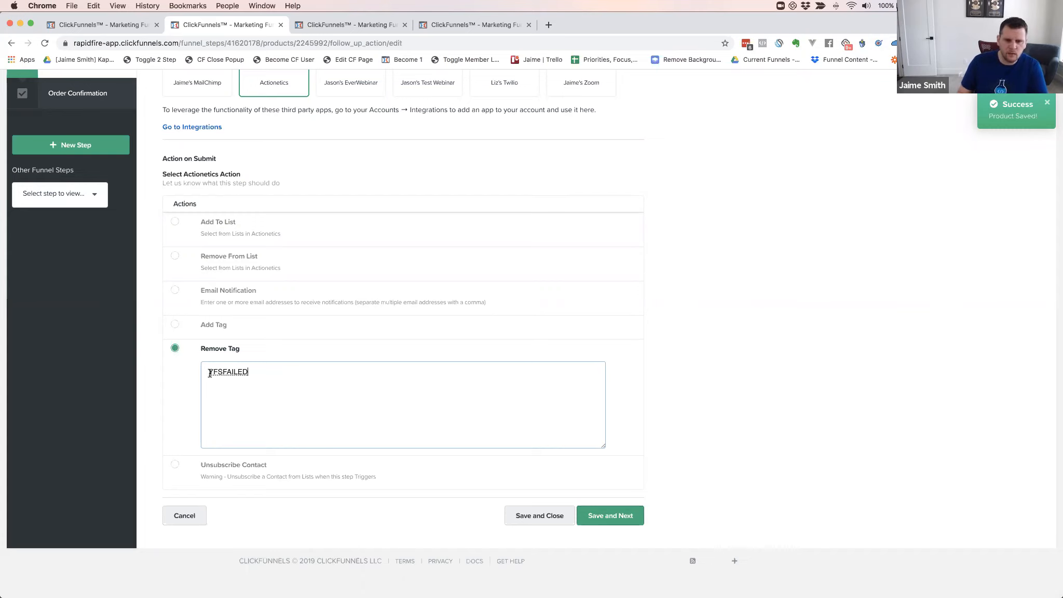
pyautogui.scroll(-1, 186, 358)
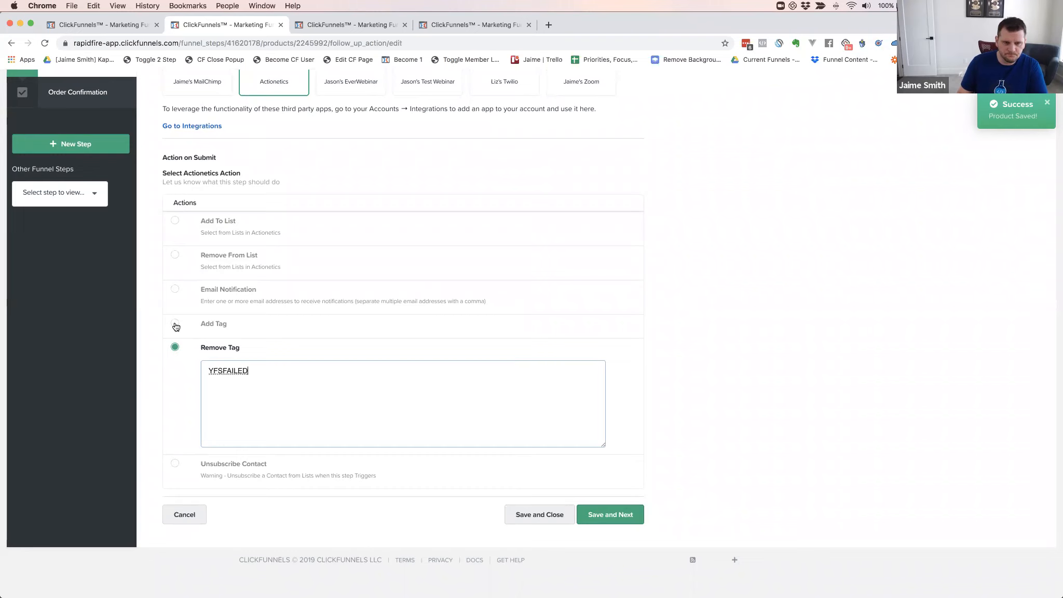
# Switch the action back to Add Tag YFSBUYER and cancel the follow-up changes
pyautogui.click(175, 324)
pyautogui.scroll(-1, 333, 305)
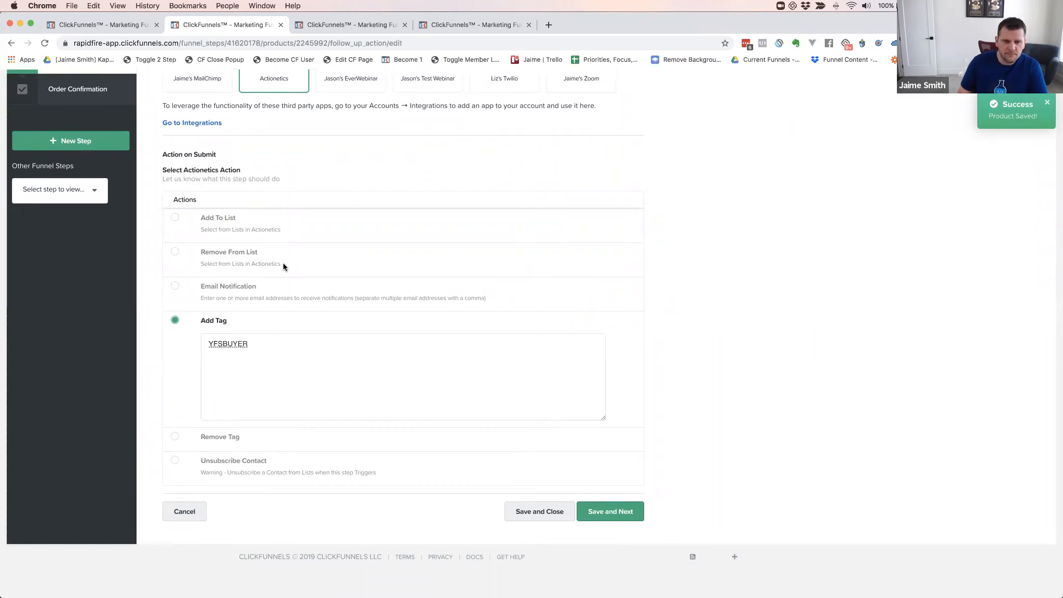
pyautogui.scroll(3, 284, 264)
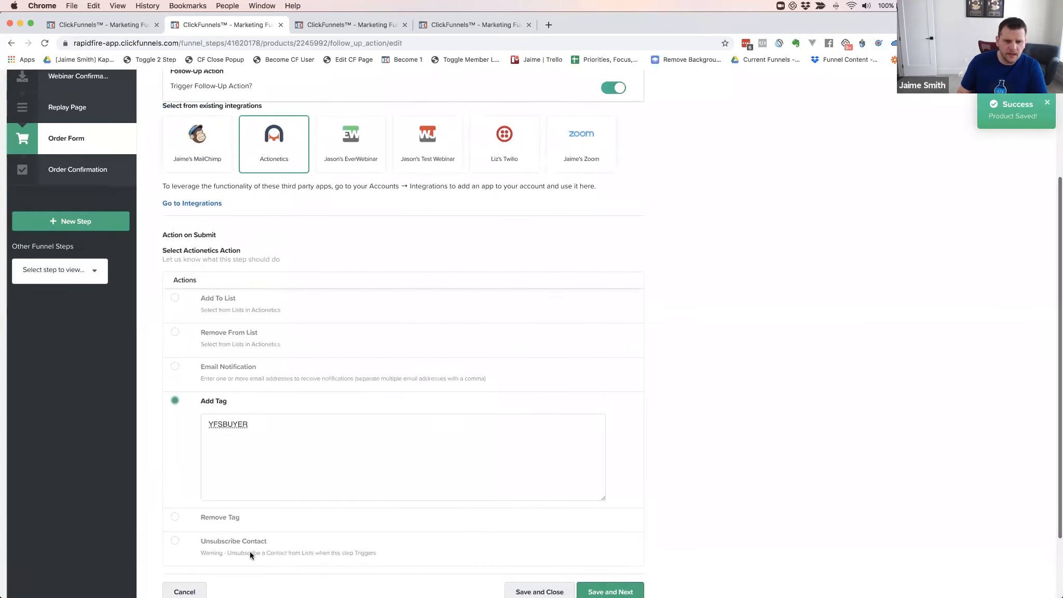
pyautogui.scroll(-3, 197, 524)
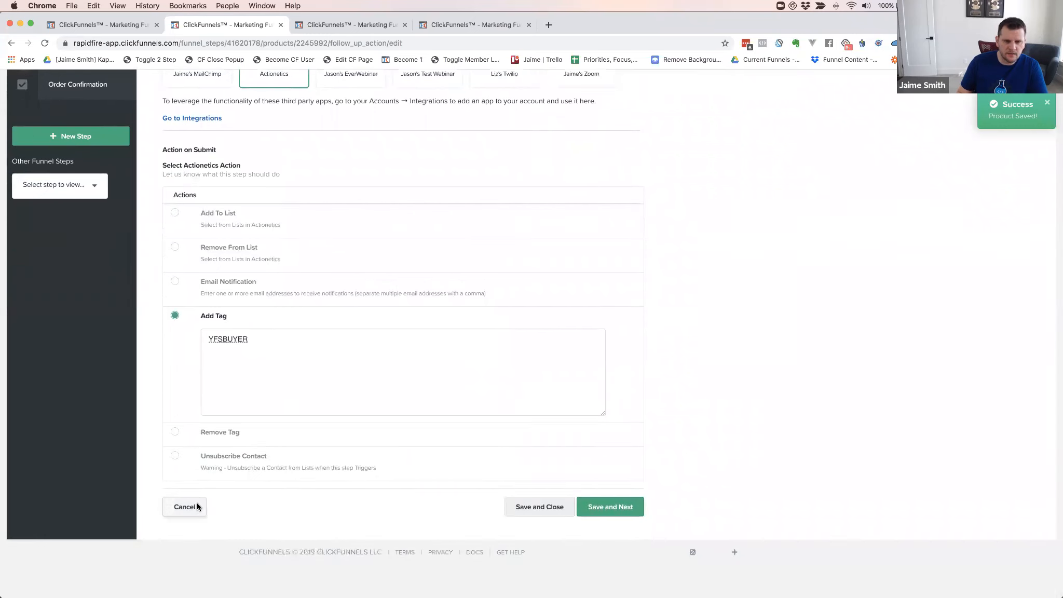
pyautogui.click(196, 507)
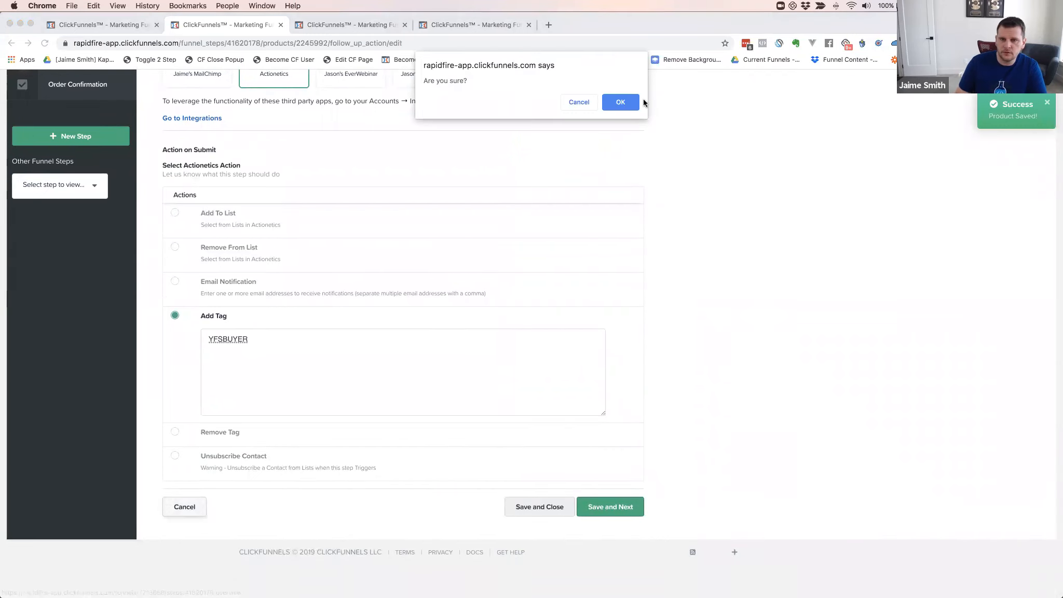
# Confirm leaving without saving and edit the Yoga Funnel Secrets - 3 Pay product
pyautogui.click(619, 102)
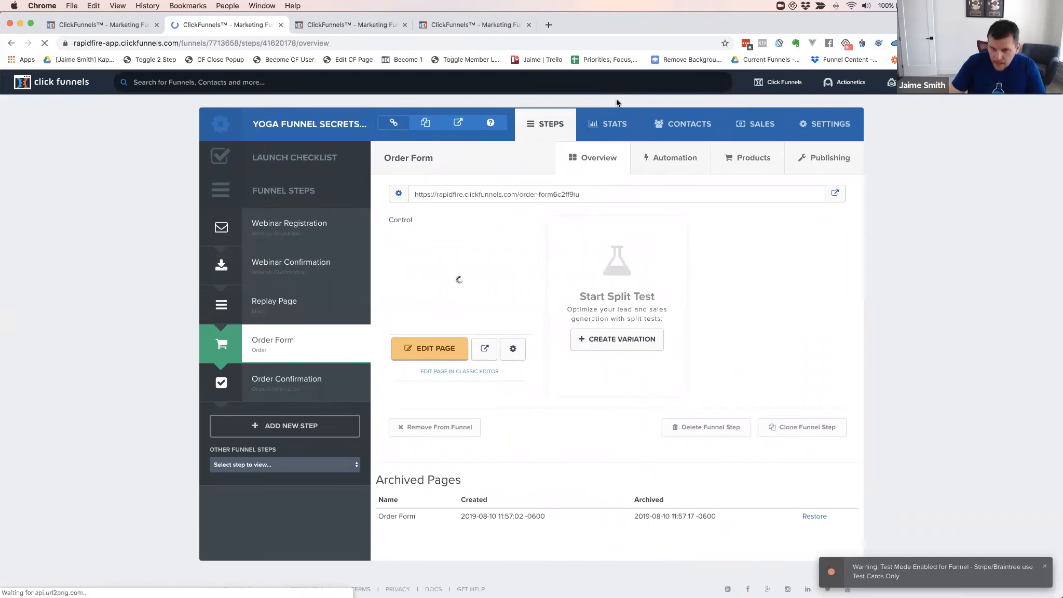
pyautogui.click(739, 179)
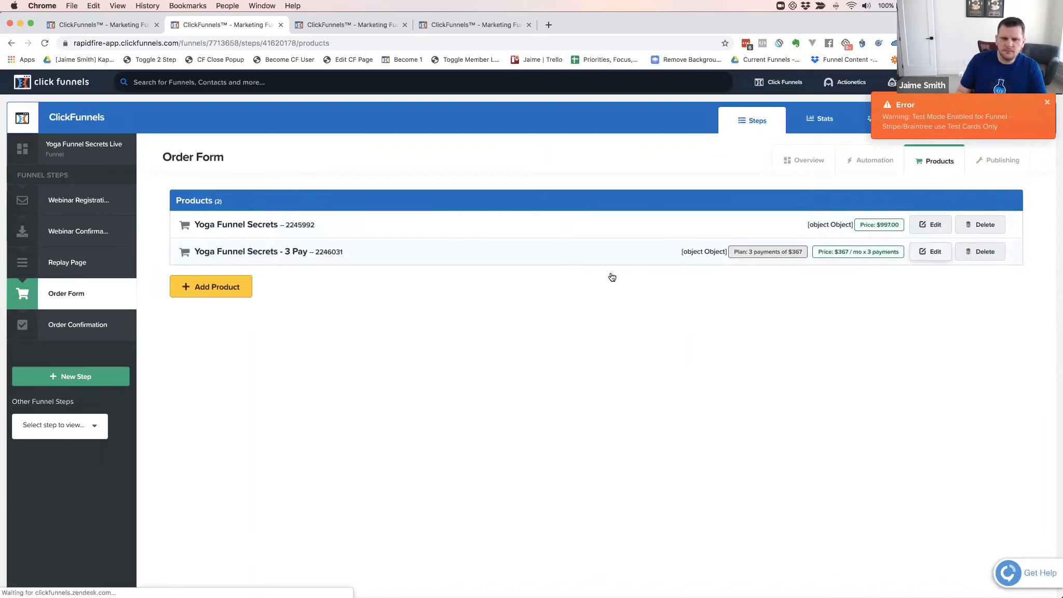
pyautogui.click(337, 270)
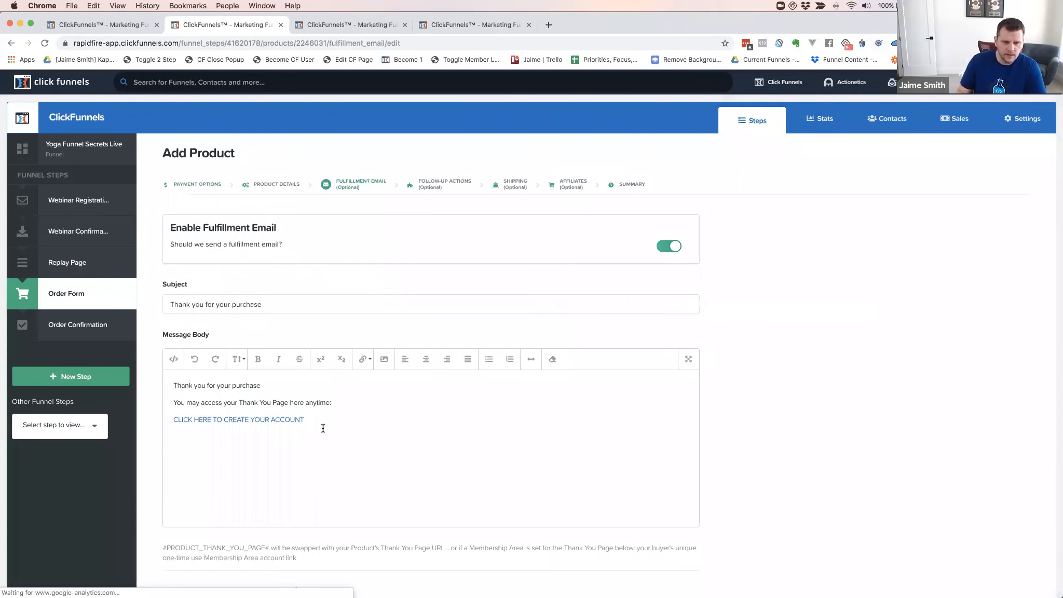
# Replace the email body with the prepared #FIRST# greeting text and remove its blank lines
pyautogui.moveTo(306, 419); pyautogui.dragTo(172, 384)
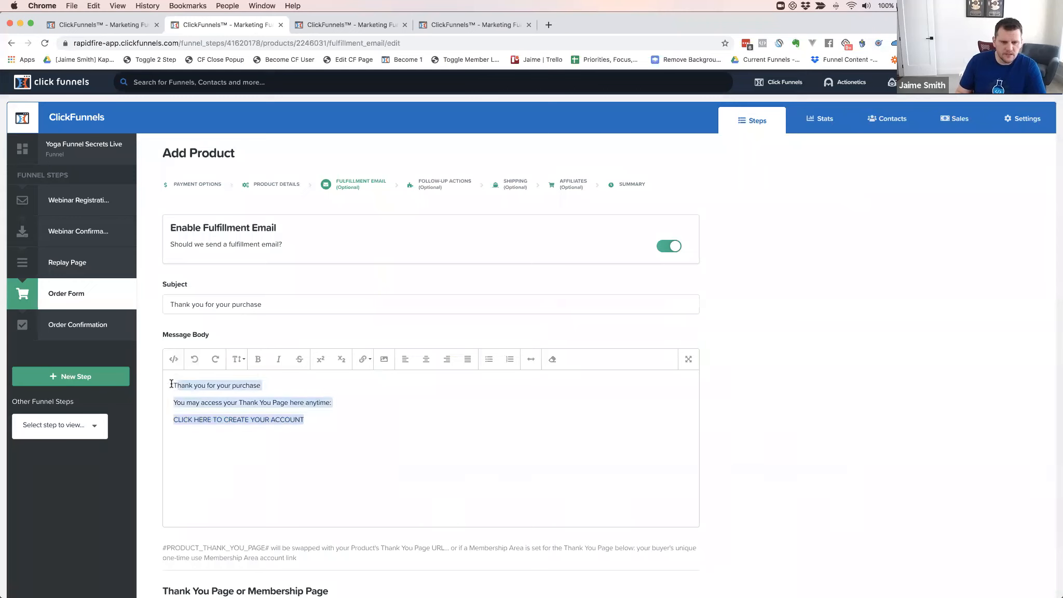
pyautogui.write("Hey #FIRST#,  Thanks for your purchase.  Here's how to get access to your product  >> CLICK HERE FOR ACCESS <<")
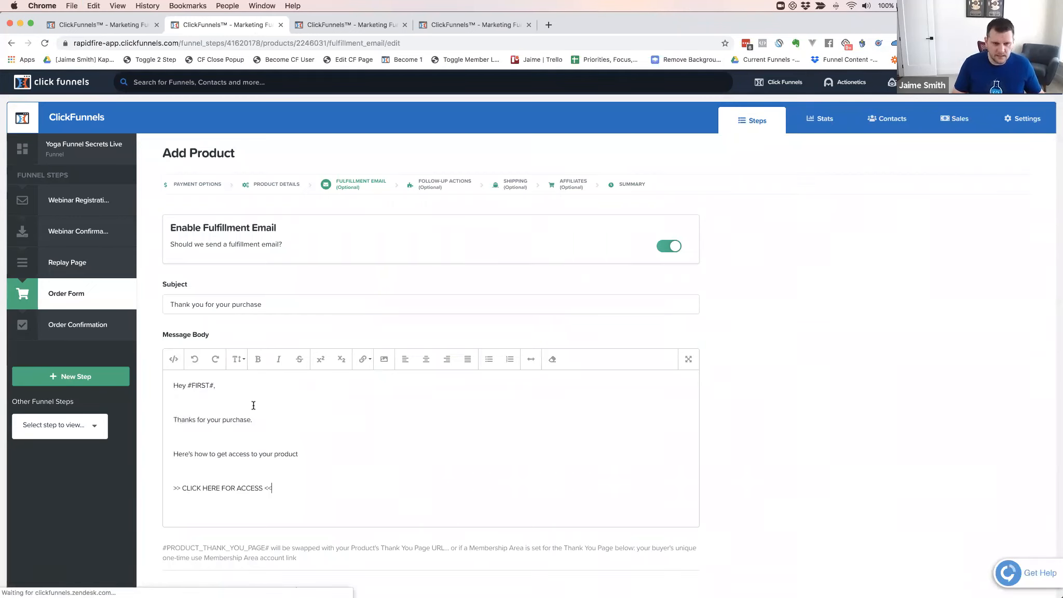
pyautogui.click(200, 401)
pyautogui.press('BackSpace')
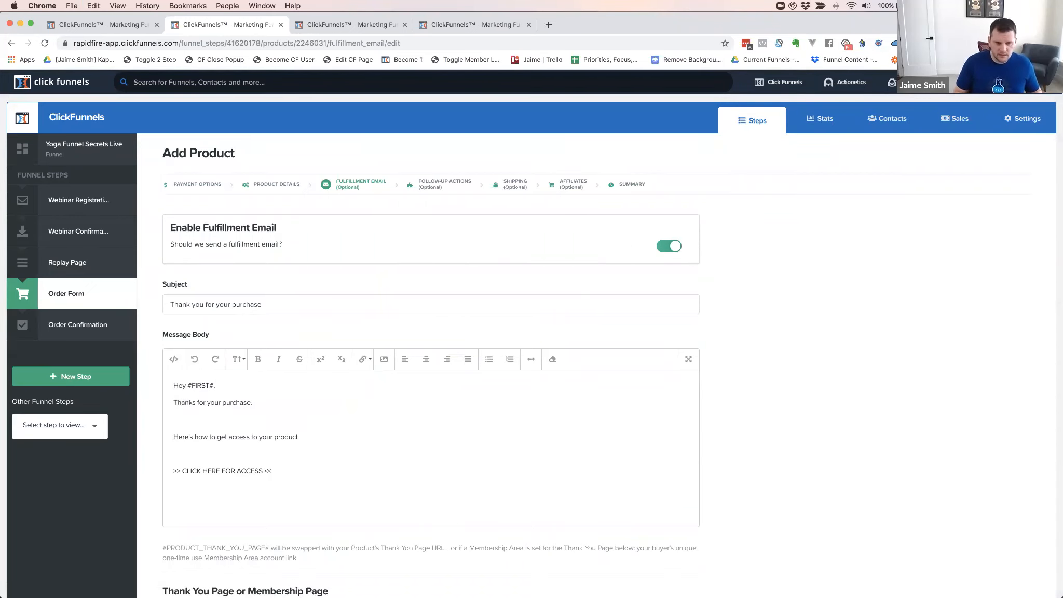
pyautogui.press('BackSpace')
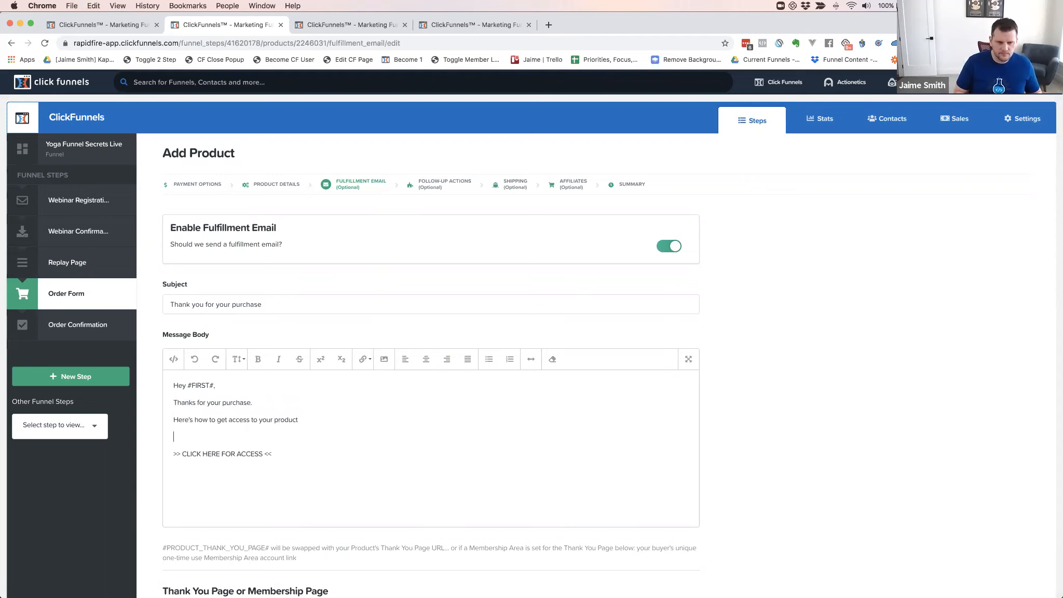
pyautogui.press('BackSpace')
pyautogui.click(304, 467)
pyautogui.scroll(-1, 304, 467)
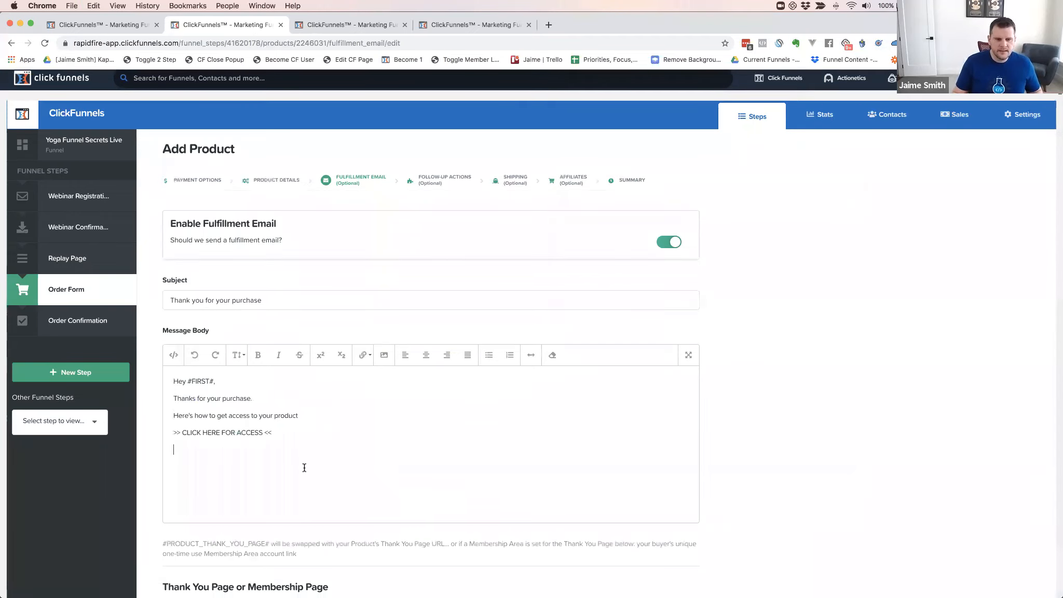
pyautogui.scroll(-3, 199, 486)
# Link the '>> CLICK HERE FOR ACCESS <<' line to #PRODUCT_THANK_YOU_PAGE#
pyautogui.moveTo(163, 412); pyautogui.dragTo(261, 414)
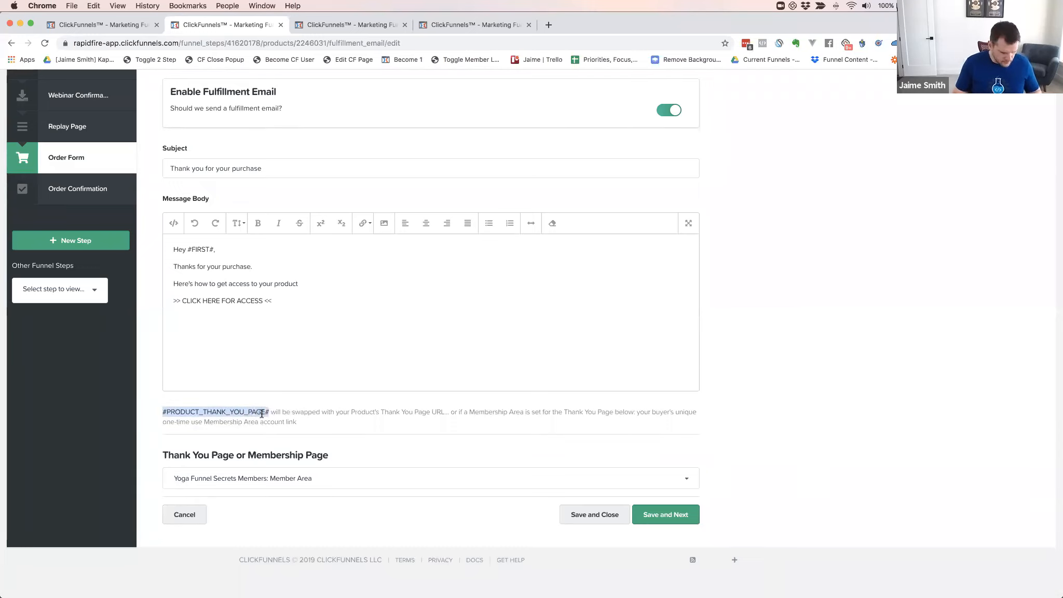
pyautogui.moveTo(272, 300); pyautogui.dragTo(173, 301)
pyautogui.click(362, 227)
pyautogui.click(367, 244)
pyautogui.click(510, 137)
pyautogui.click(519, 159)
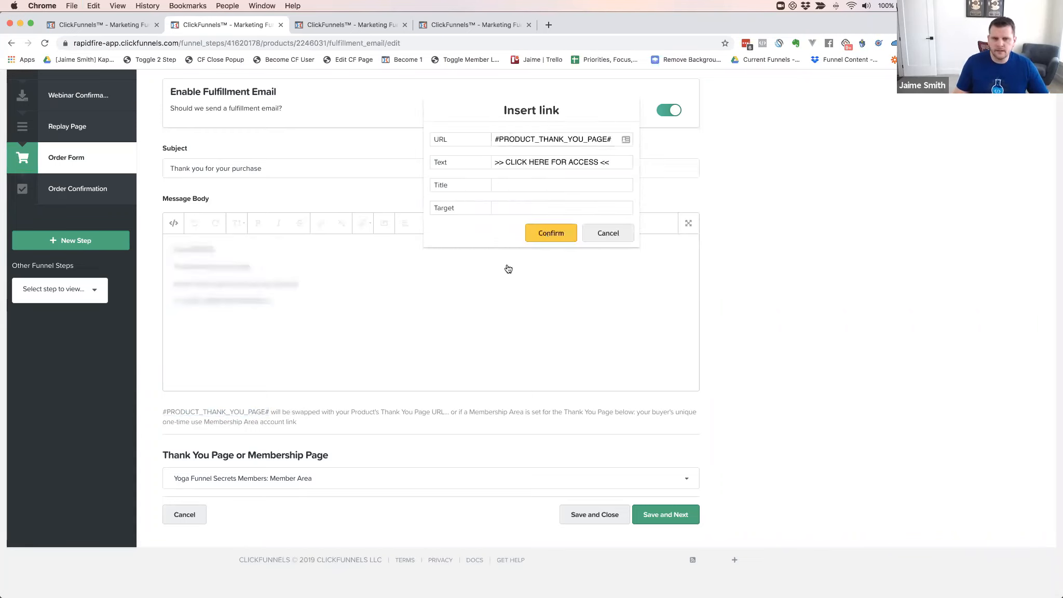
pyautogui.press('Return')
pyautogui.click(234, 340)
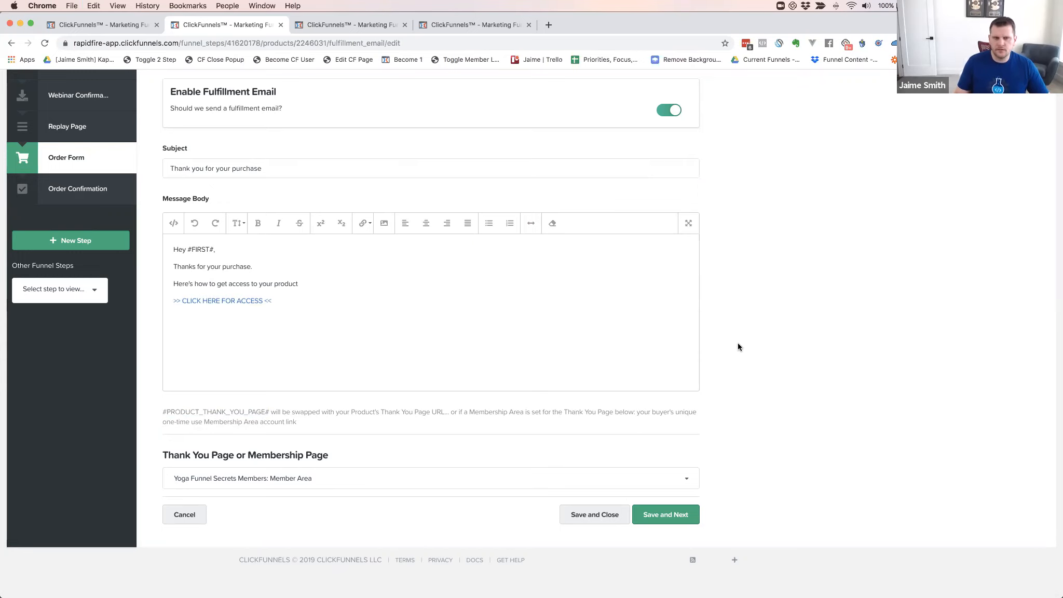
pyautogui.scroll(3, 738, 347)
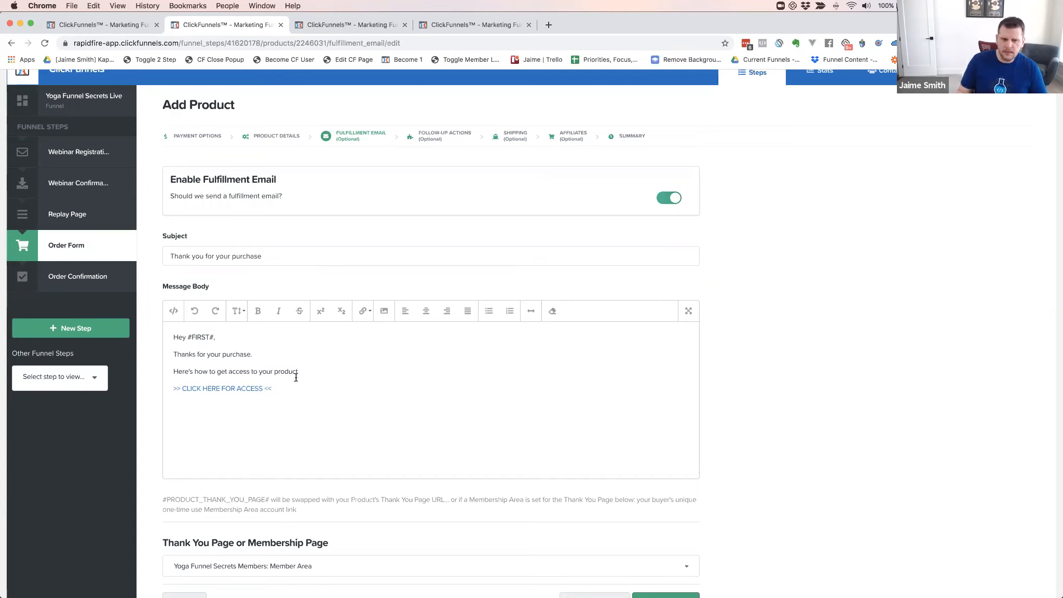
# Add the line 'Your next payment will come out next month' below the access link
pyautogui.click(308, 391)
pyautogui.write('Here')
pyautogui.press('BackSpace')
pyautogui.press('BackSpace')
pyautogui.press('BackSpace')
pyautogui.press('BackSpace')
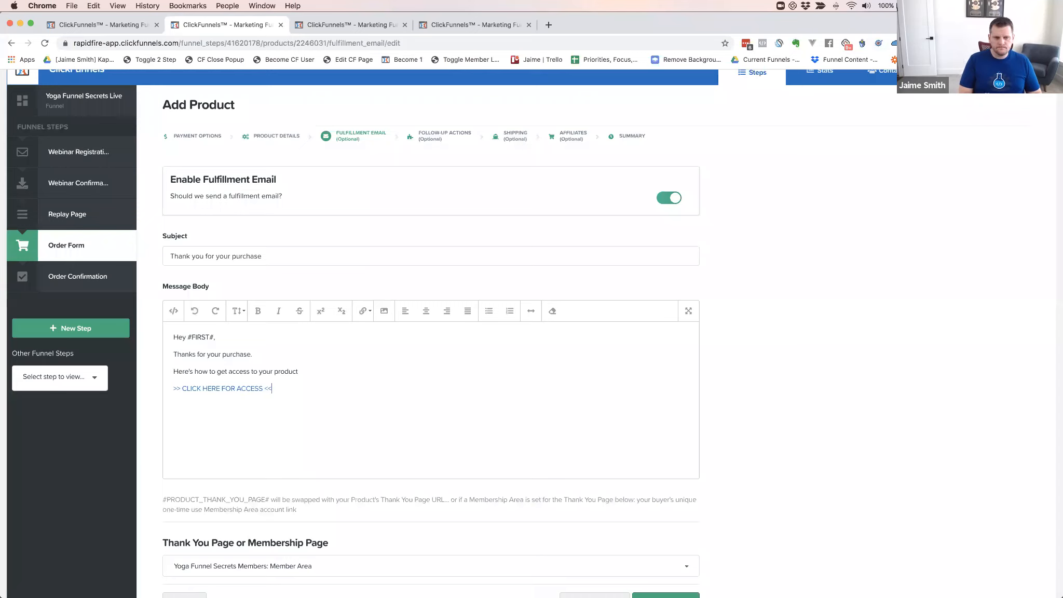
pyautogui.write('Your next pay')
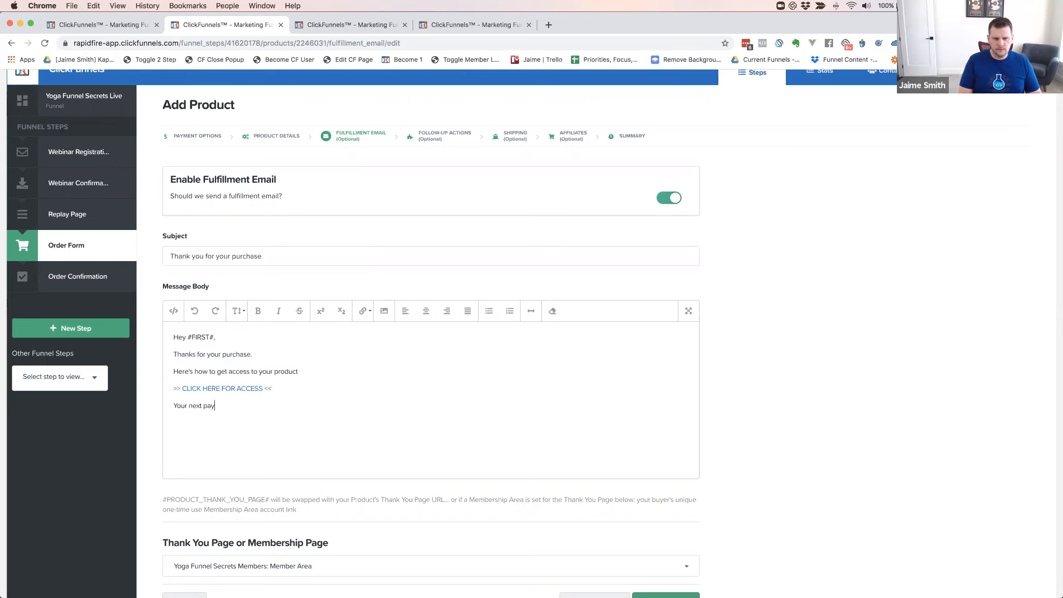
pyautogui.write('ment will come out')
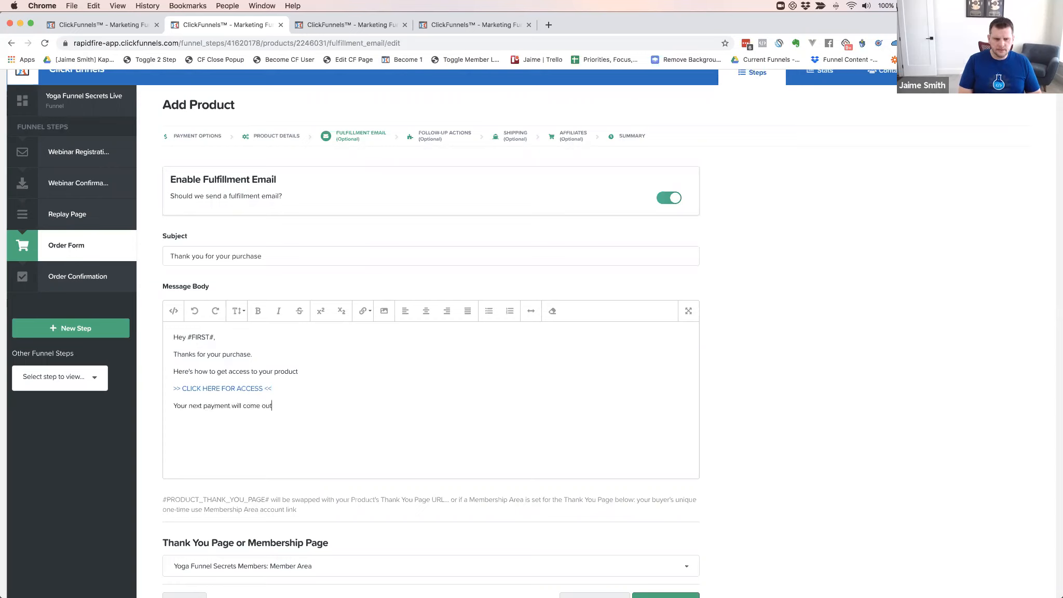
pyautogui.write(' next month')
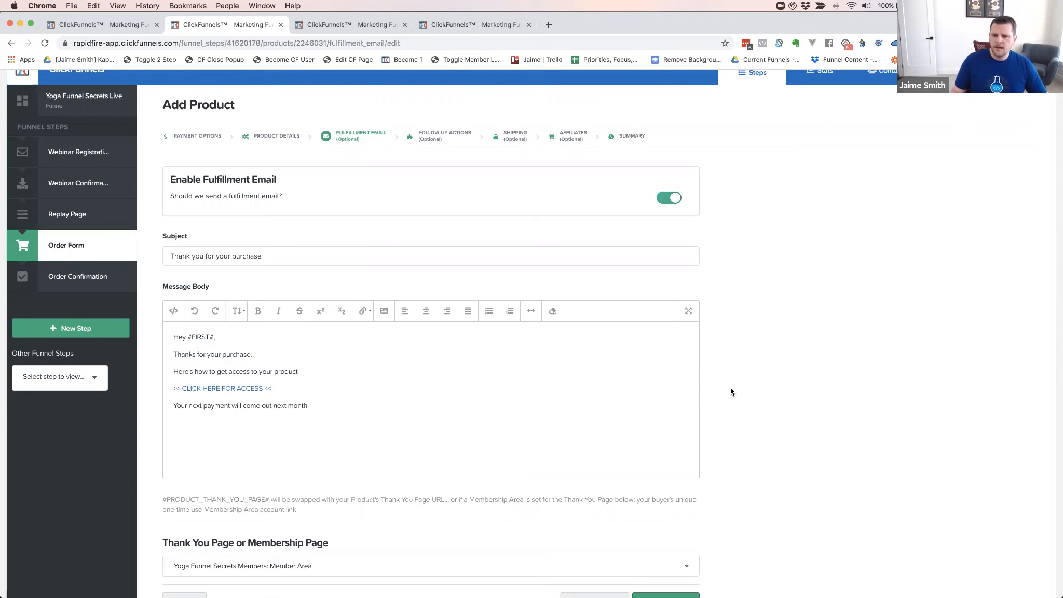
# Save the product and return to its Fulfillment Email step
pyautogui.scroll(-3, 729, 391)
pyautogui.click(672, 506)
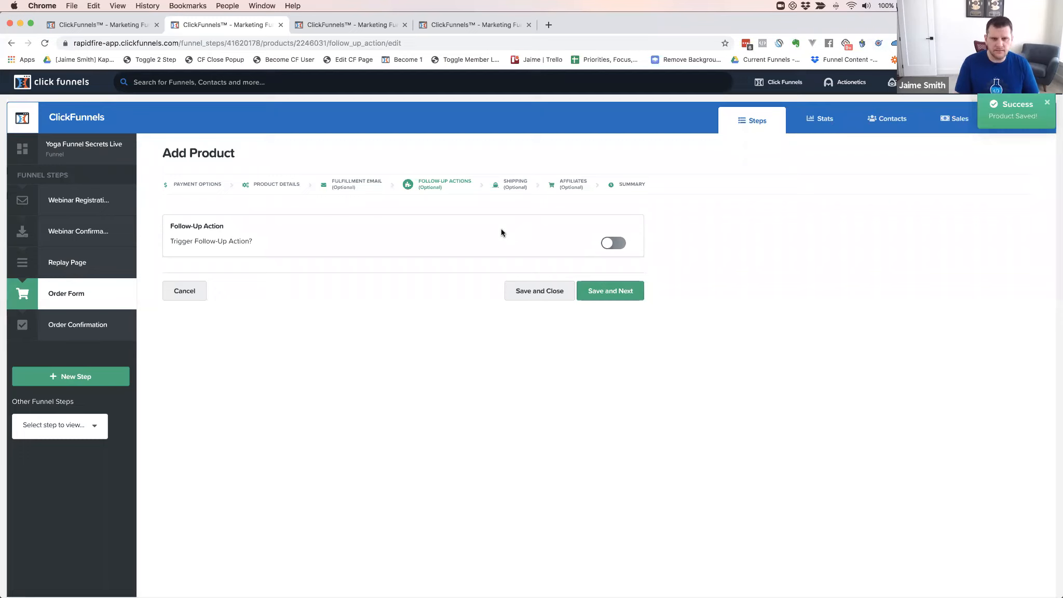
pyautogui.click(367, 182)
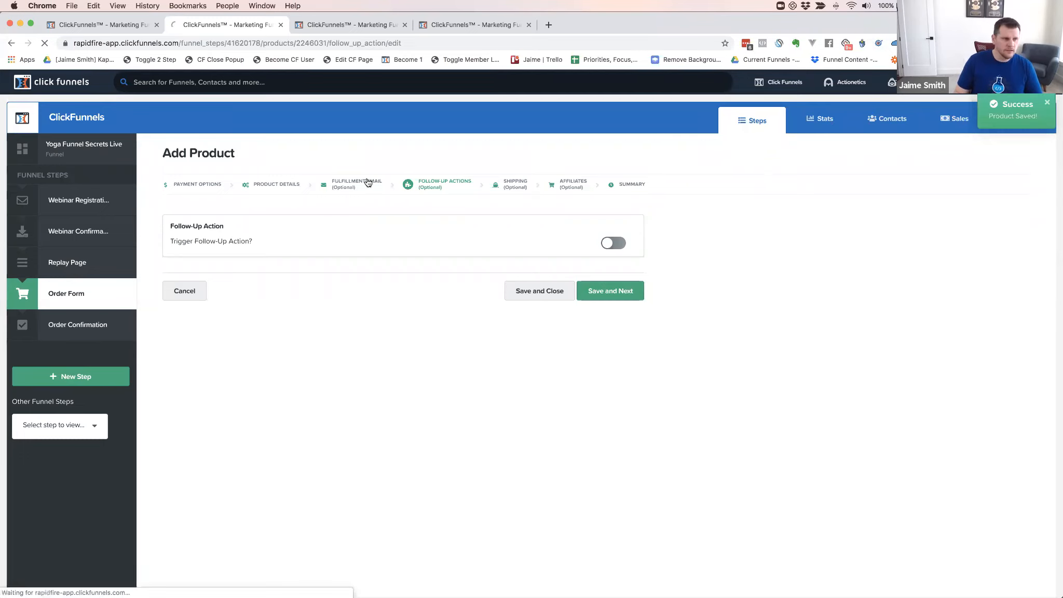
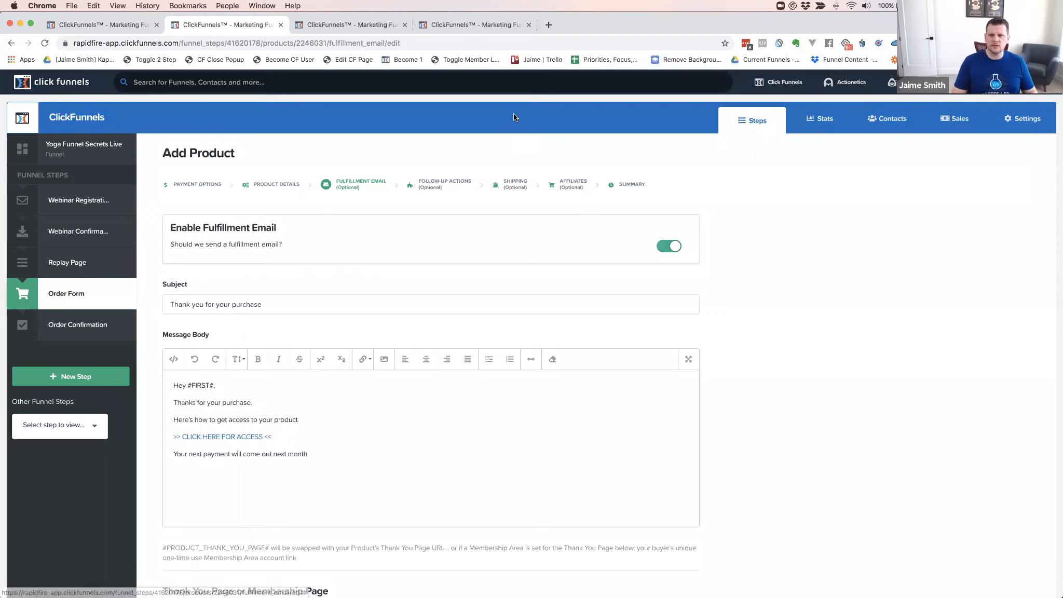
# Start a new funnel with Build Funnel and switch to the new Untitled tab
pyautogui.moveTo(783, 80)
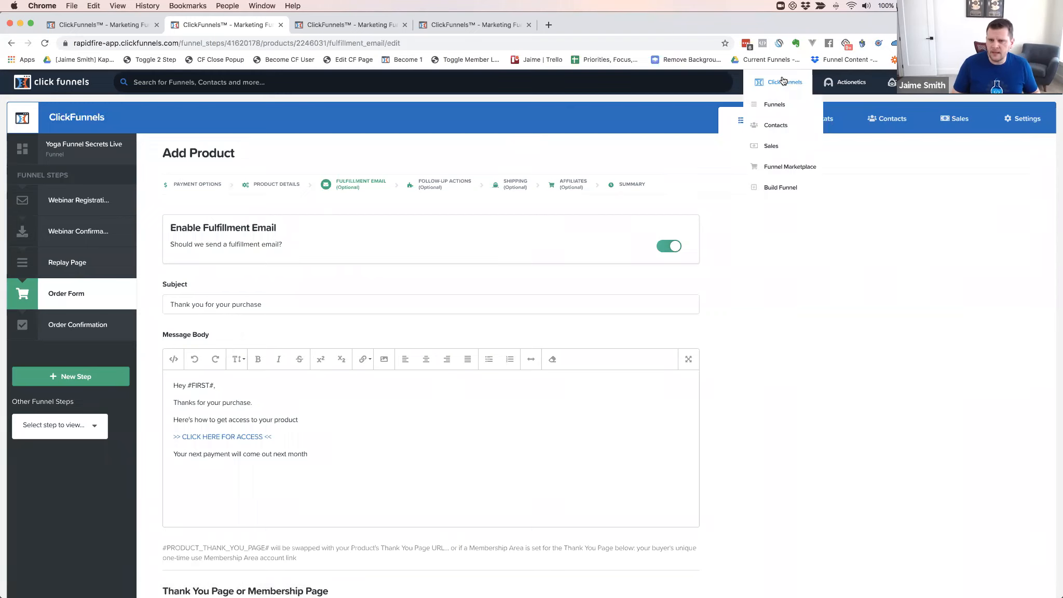
pyautogui.click(779, 188)
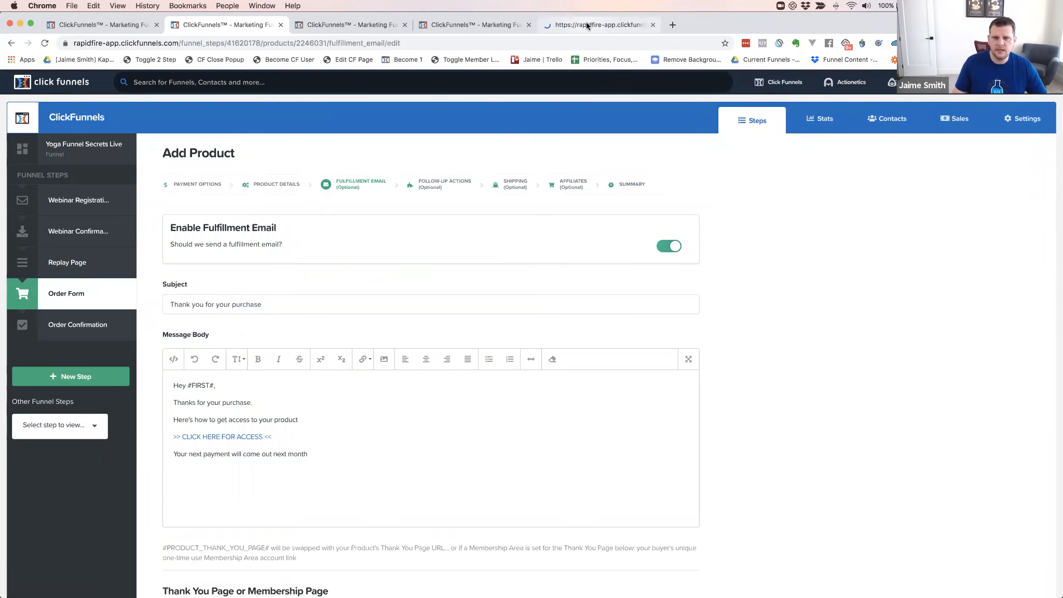
pyautogui.click(587, 23)
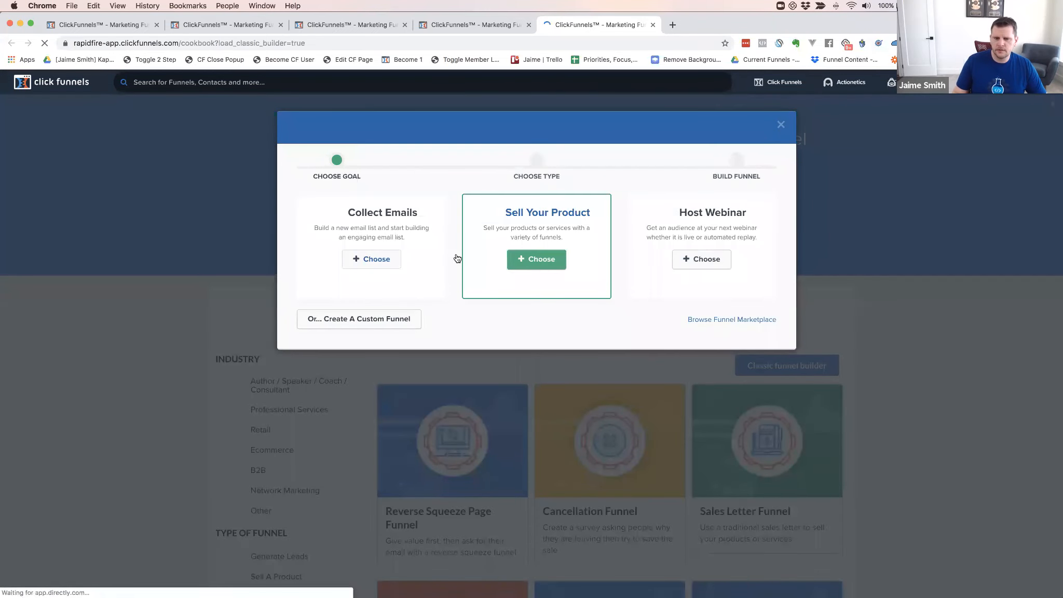
# Choose Host Webinar as the funnel goal and Webinar Replay as the funnel type
pyautogui.click(700, 269)
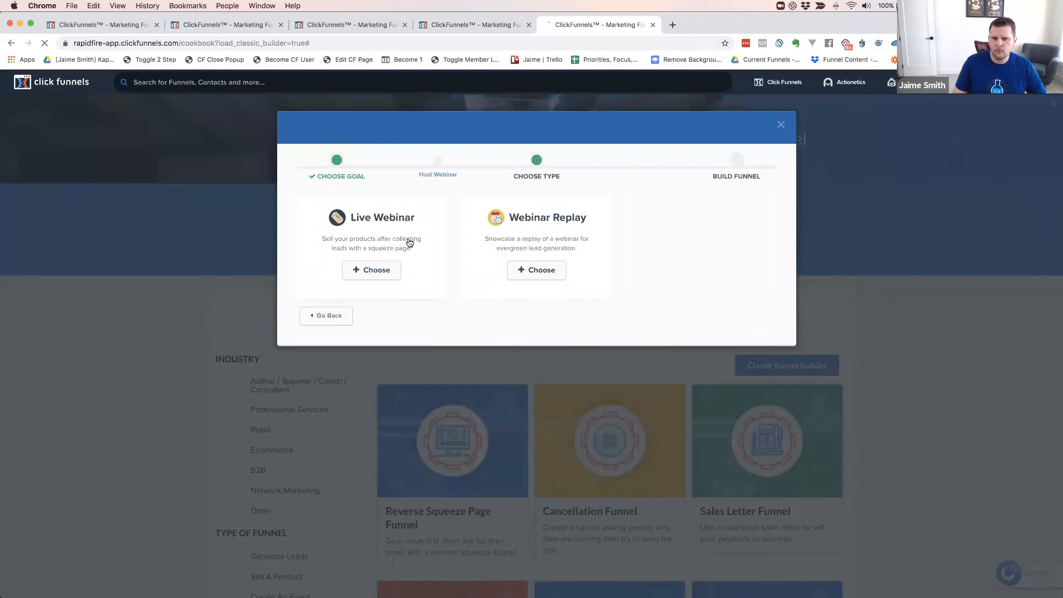
pyautogui.click(550, 270)
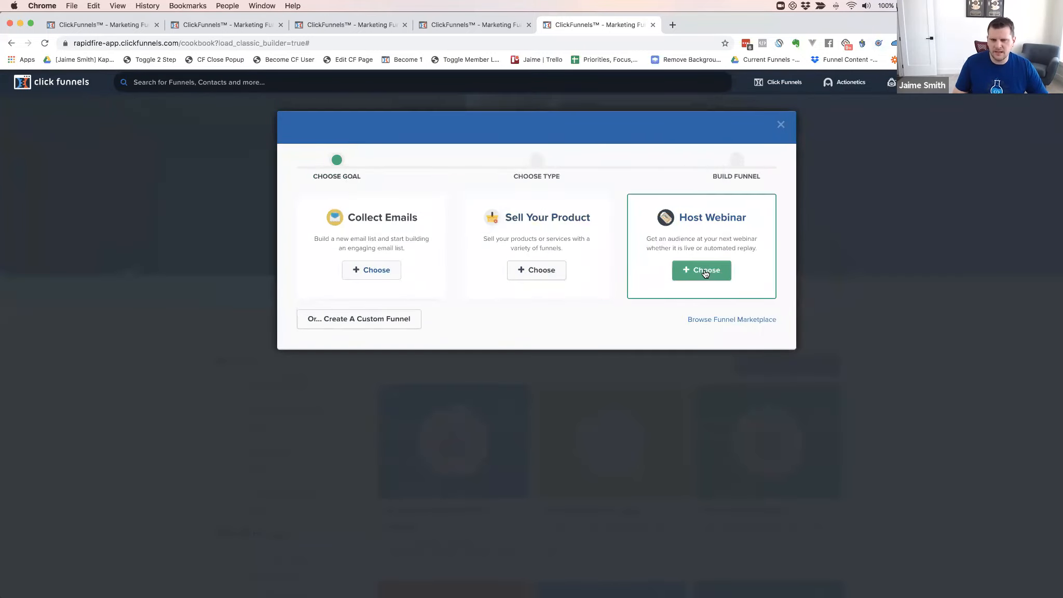
pyautogui.click(704, 270)
pyautogui.click(534, 270)
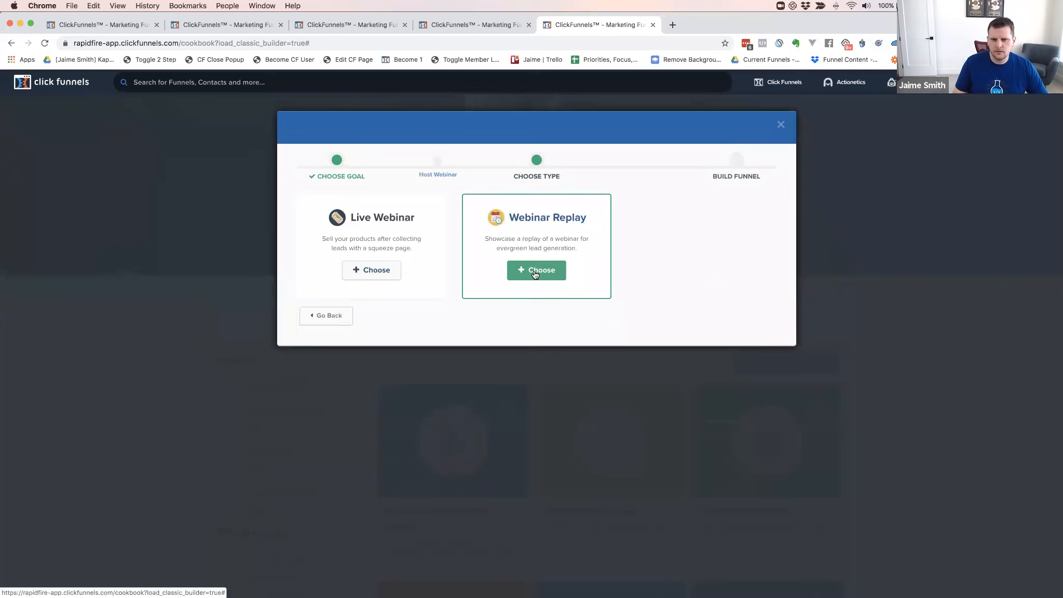
# Name the funnel 'YFS Autowebinar', give it group tag CFCODELAB, and build it
pyautogui.click(360, 223)
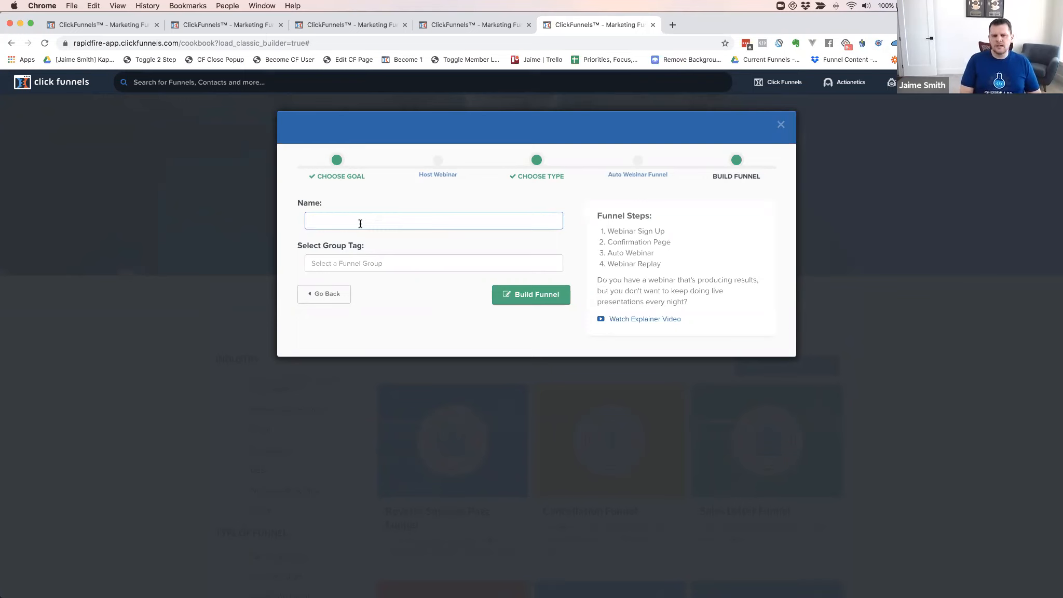
pyautogui.write('CYFAC')
pyautogui.press('BackSpace')
pyautogui.press('BackSpace')
pyautogui.write('S A')
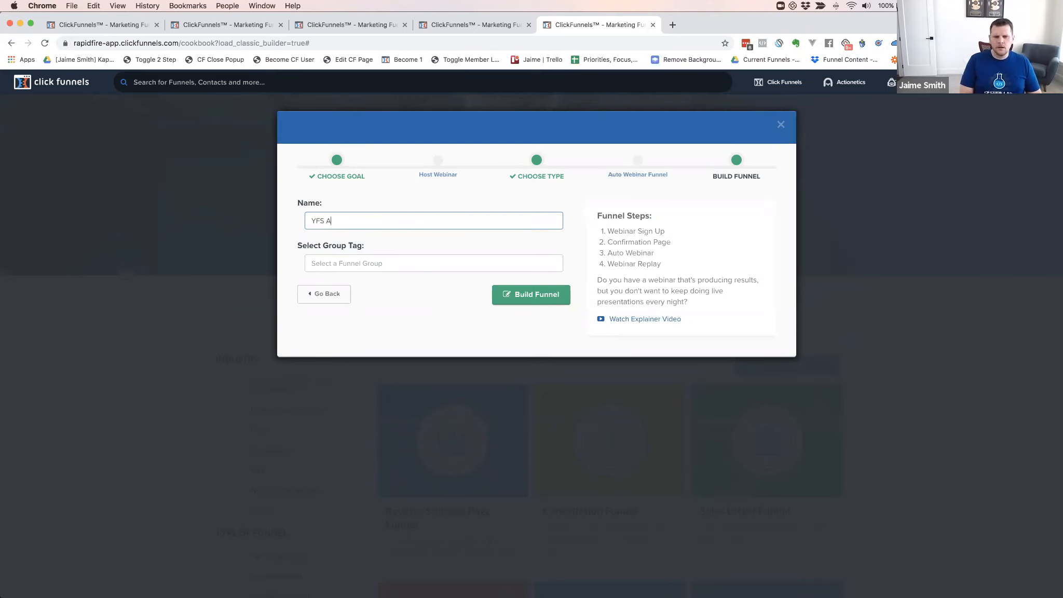
pyautogui.write('utowebinar')
pyautogui.press('Tab')
pyautogui.write('CF')
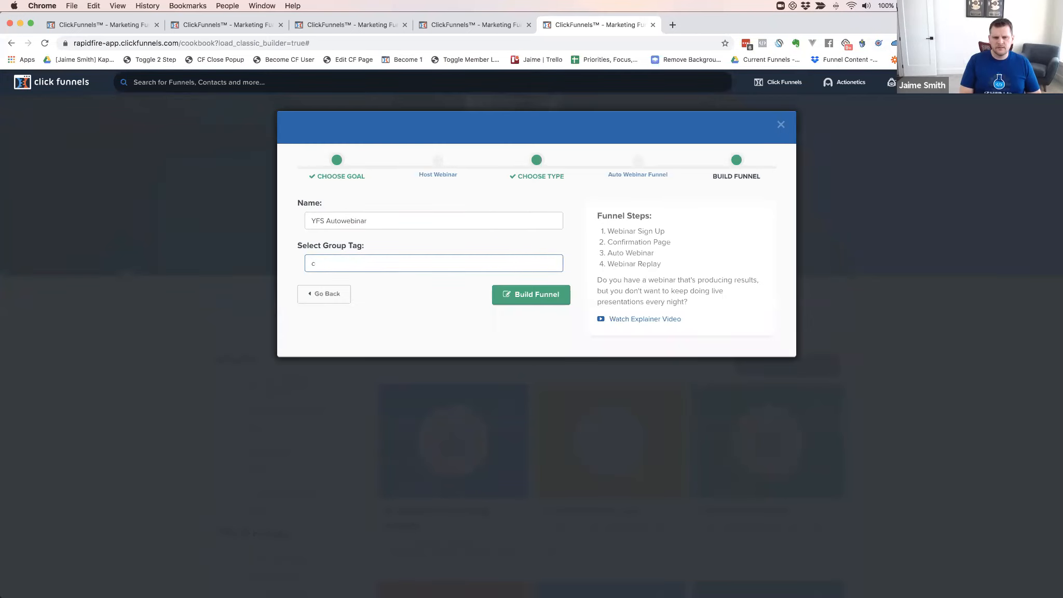
pyautogui.press('Down')
pyautogui.press('Down')
pyautogui.press('Down')
pyautogui.press('Down')
pyautogui.press('Return')
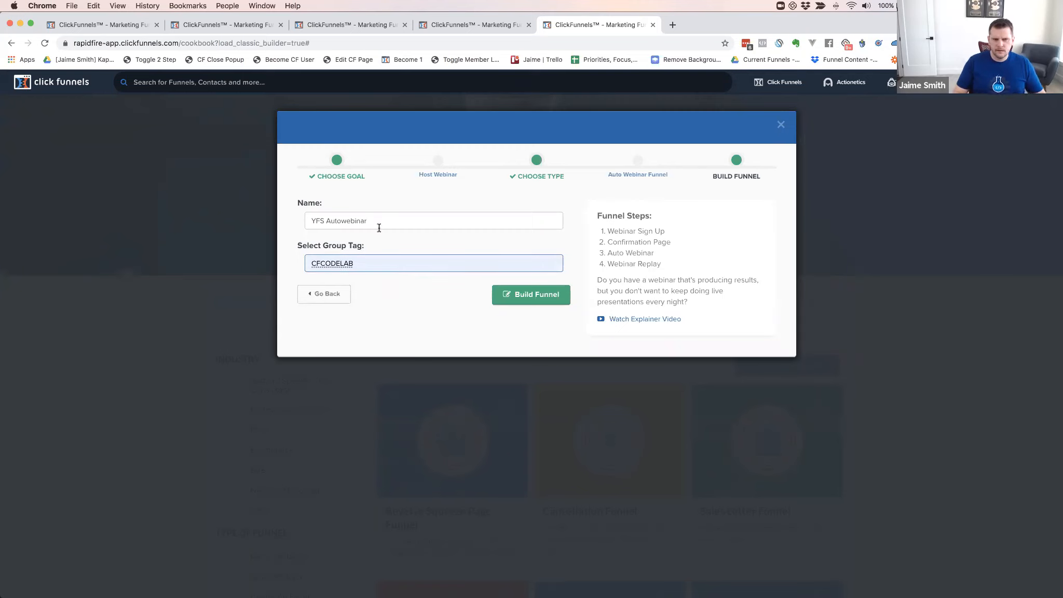
pyautogui.click(540, 294)
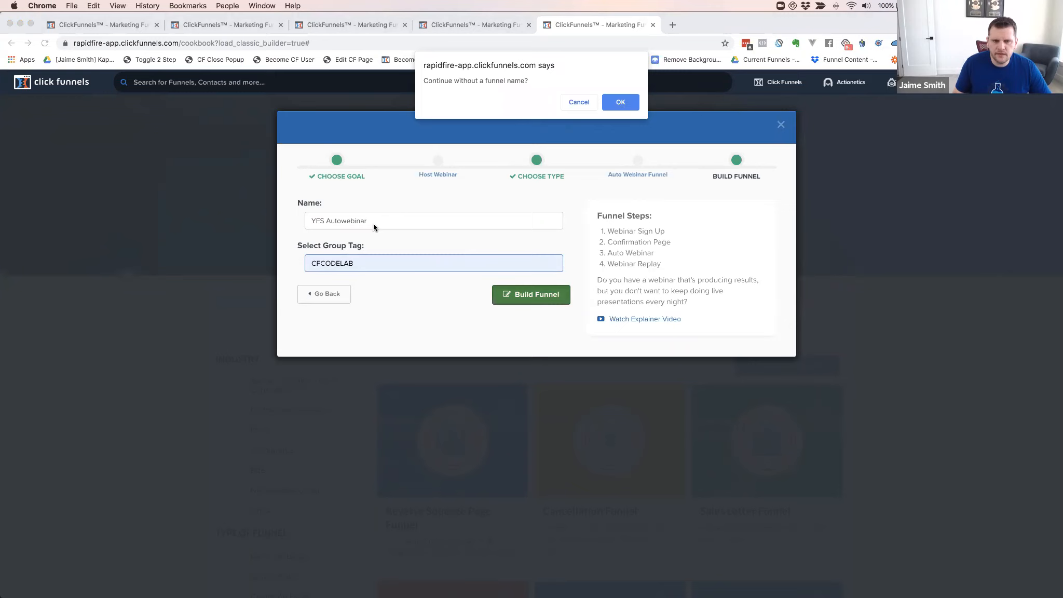
pyautogui.click(620, 103)
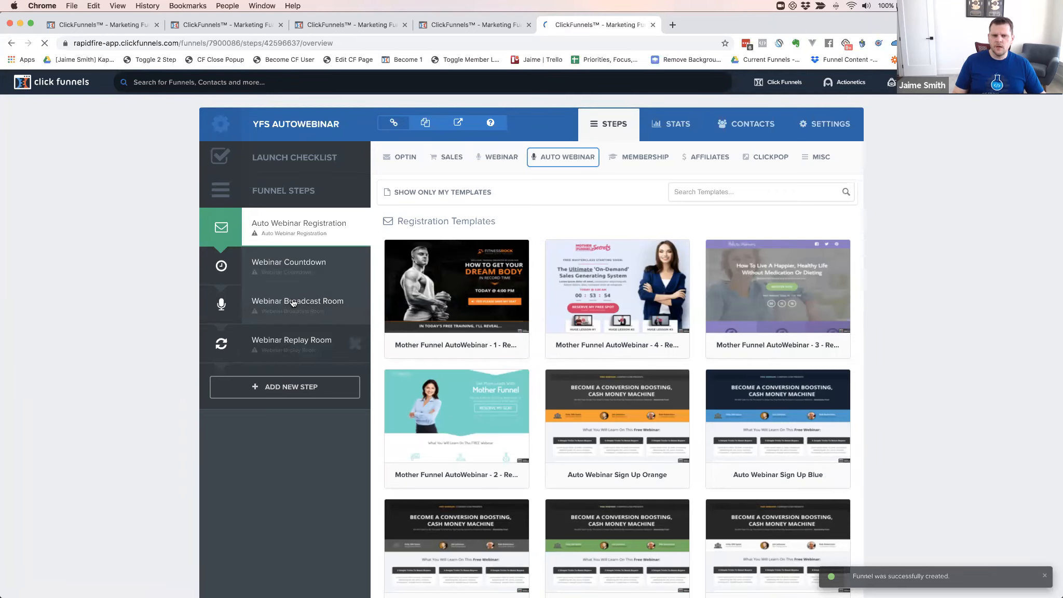
# Create the Webinar Broadcast Room page from a broadcast template and view its automation triggers
pyautogui.click(292, 303)
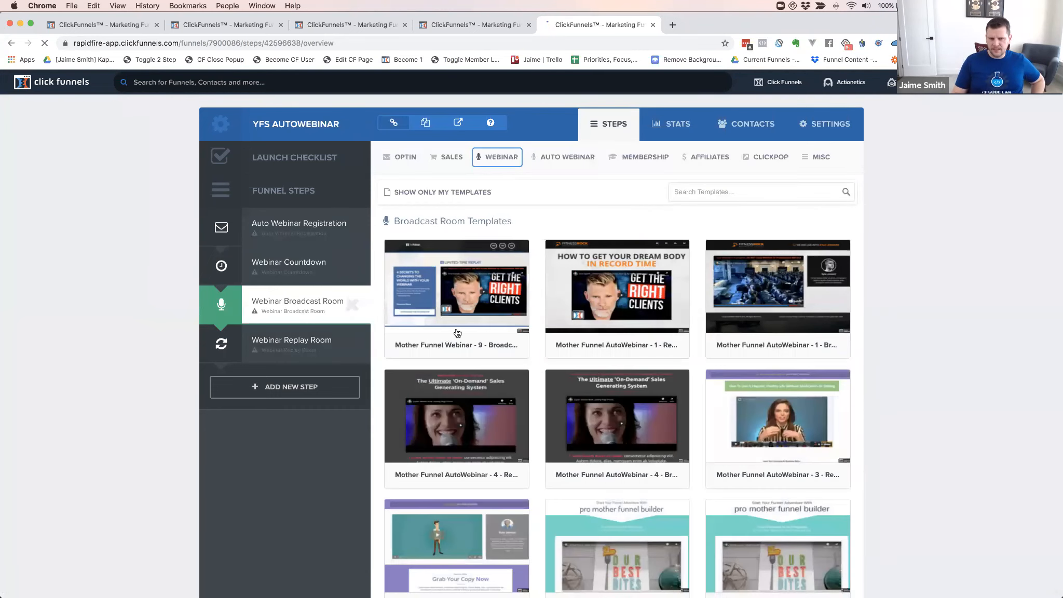
pyautogui.click(461, 283)
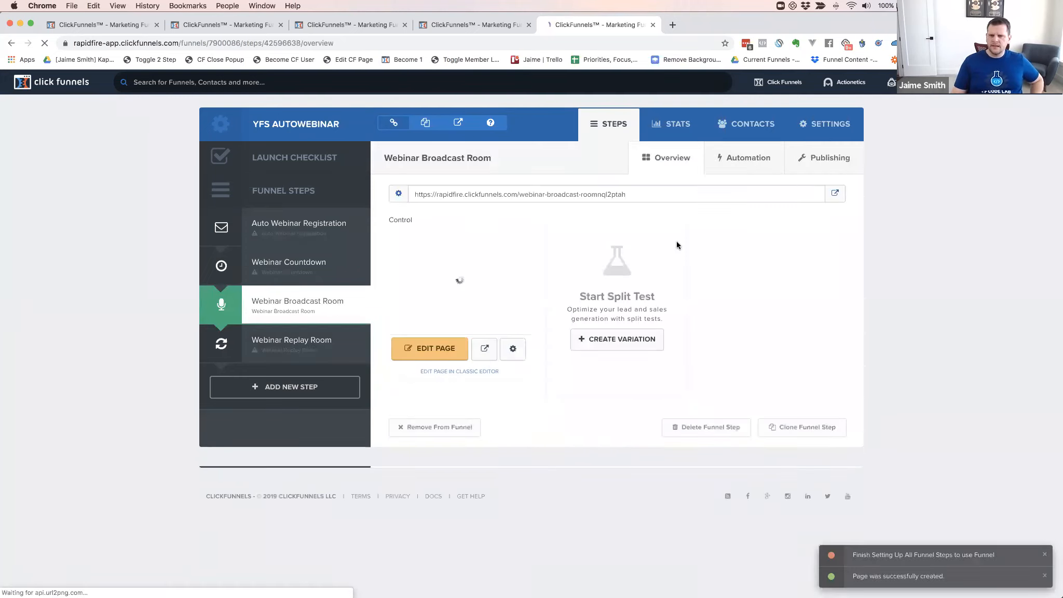
pyautogui.click(750, 159)
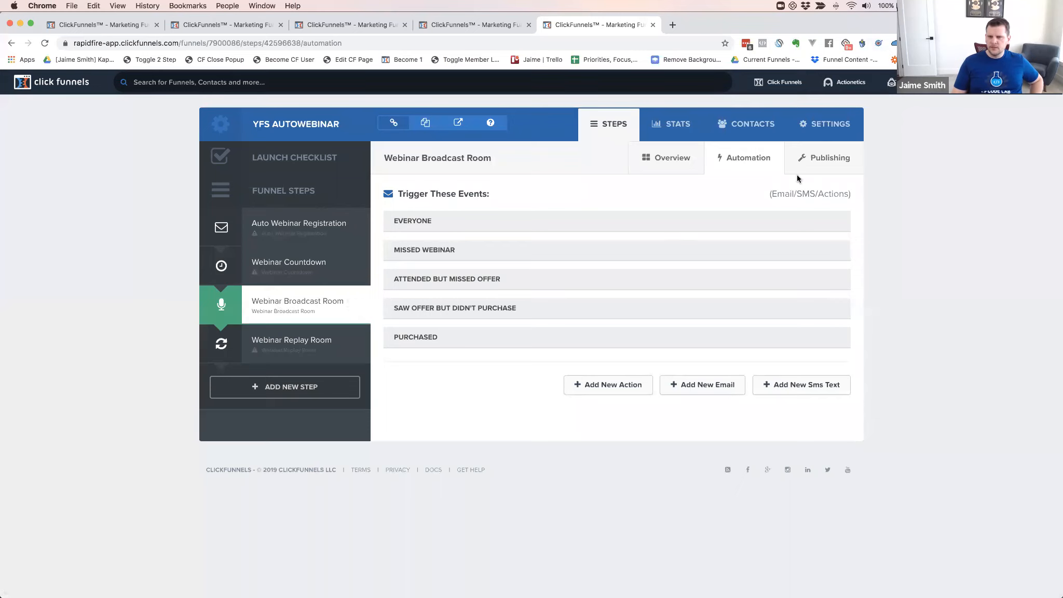
# Review the broadcast step's publishing and page settings, then build the registration page from the first template
pyautogui.click(832, 159)
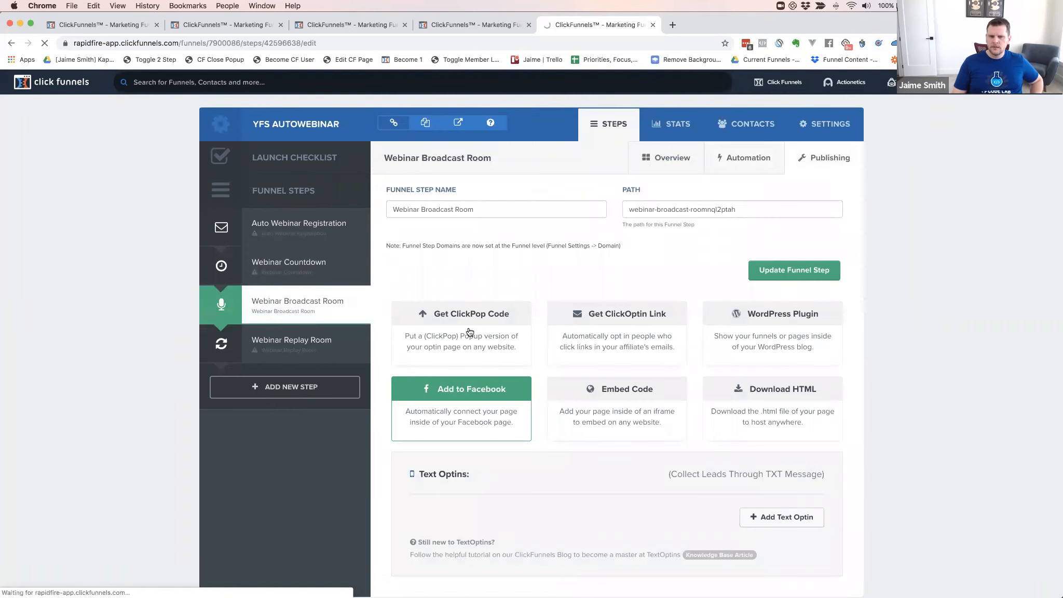
pyautogui.click(285, 303)
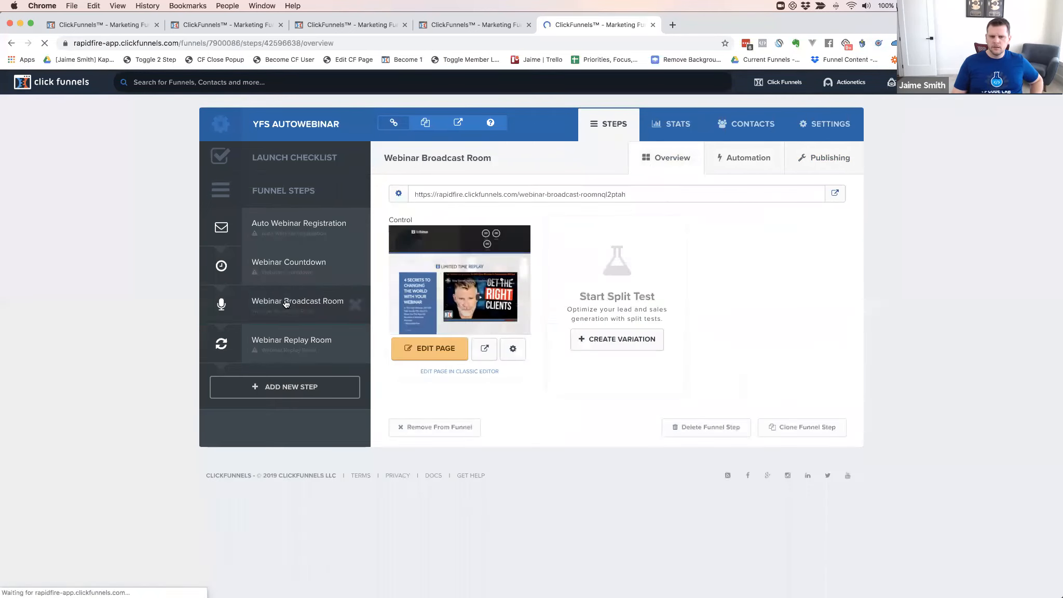
pyautogui.click(513, 350)
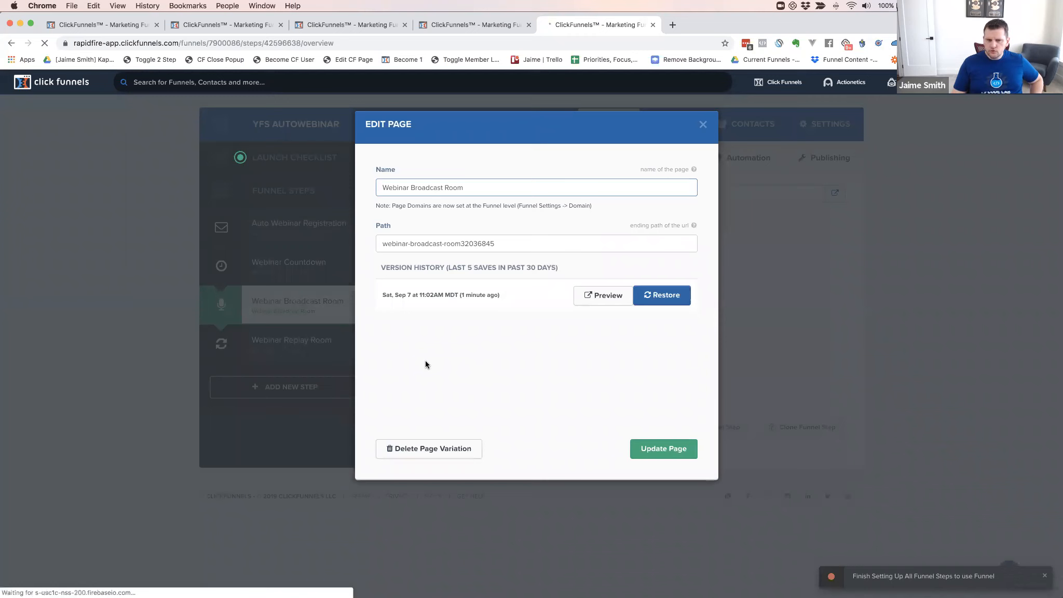
pyautogui.click(701, 125)
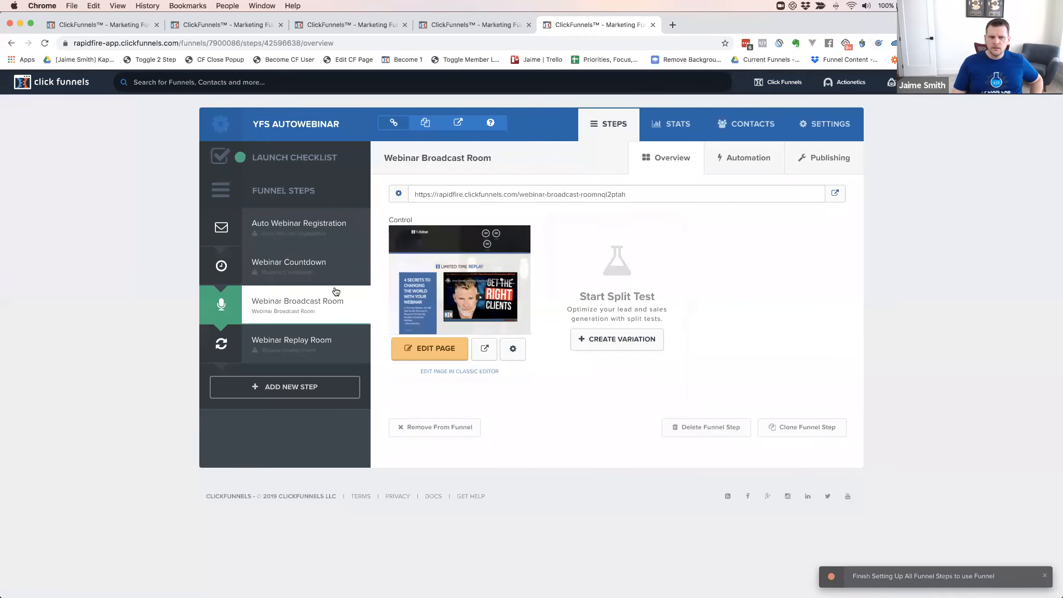
pyautogui.click(297, 224)
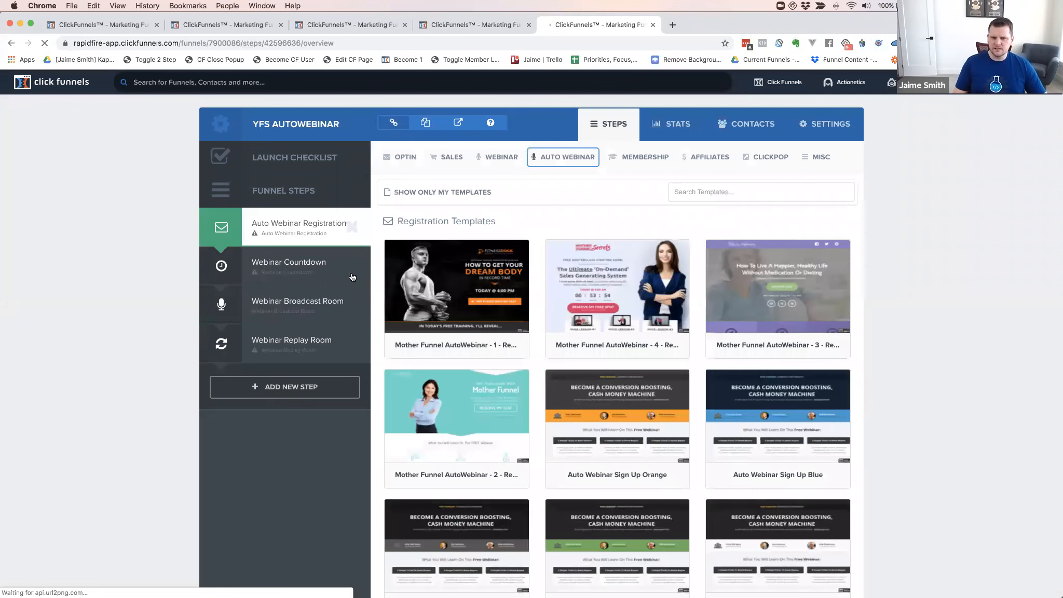
pyautogui.click(450, 282)
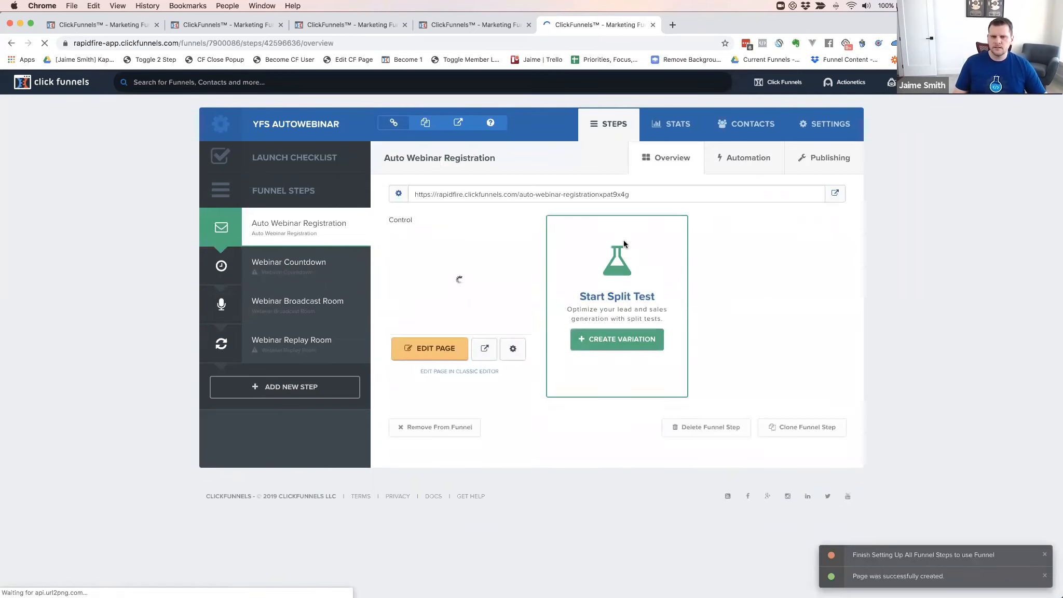
# Check the registration page's settings, then open the Webinar Broadcast Room page in the editor
pyautogui.click(513, 351)
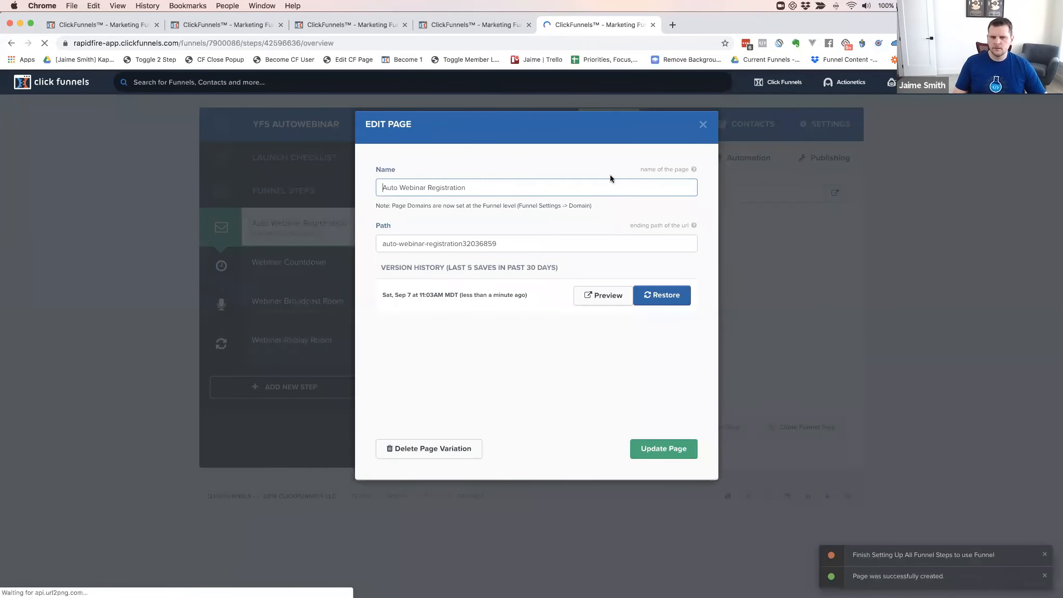
pyautogui.click(704, 128)
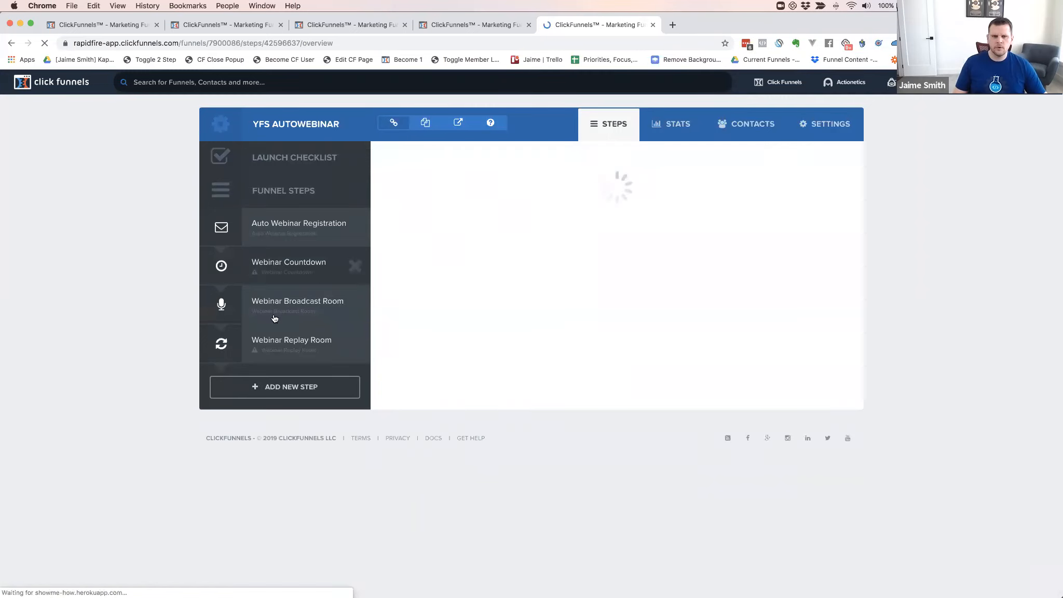
pyautogui.click(305, 304)
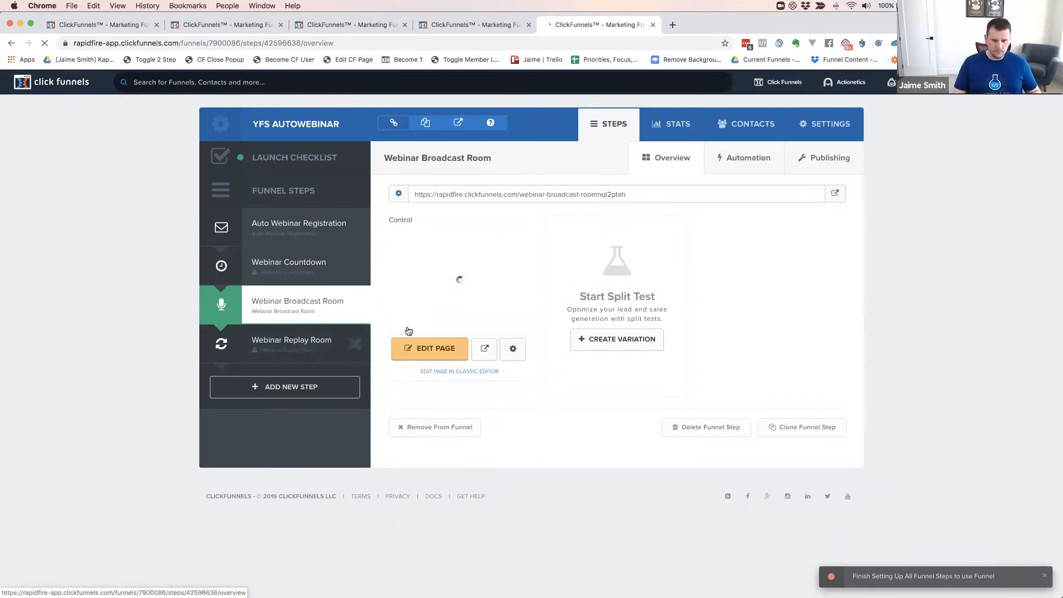
pyautogui.click(713, 22)
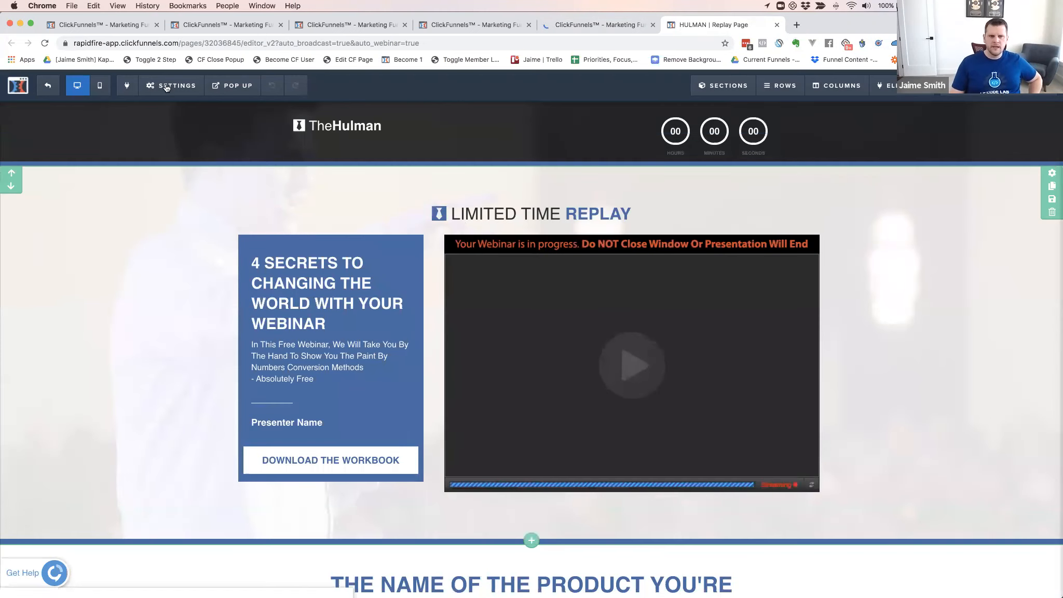
# Set the broadcast page's Show Offer delay to 137 seconds and return to the funnel tab
pyautogui.moveTo(167, 87)
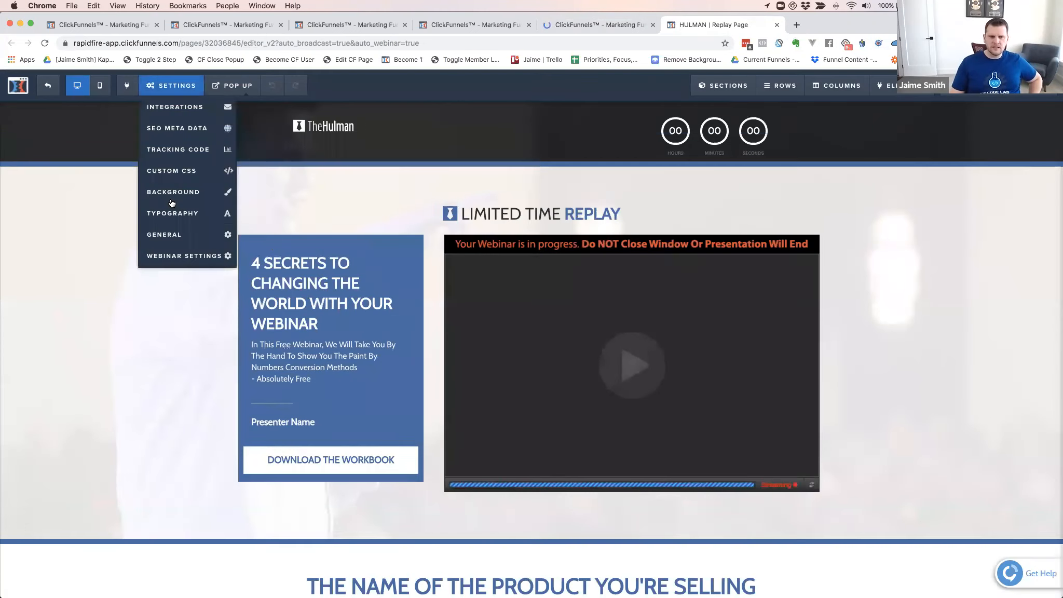
pyautogui.click(177, 259)
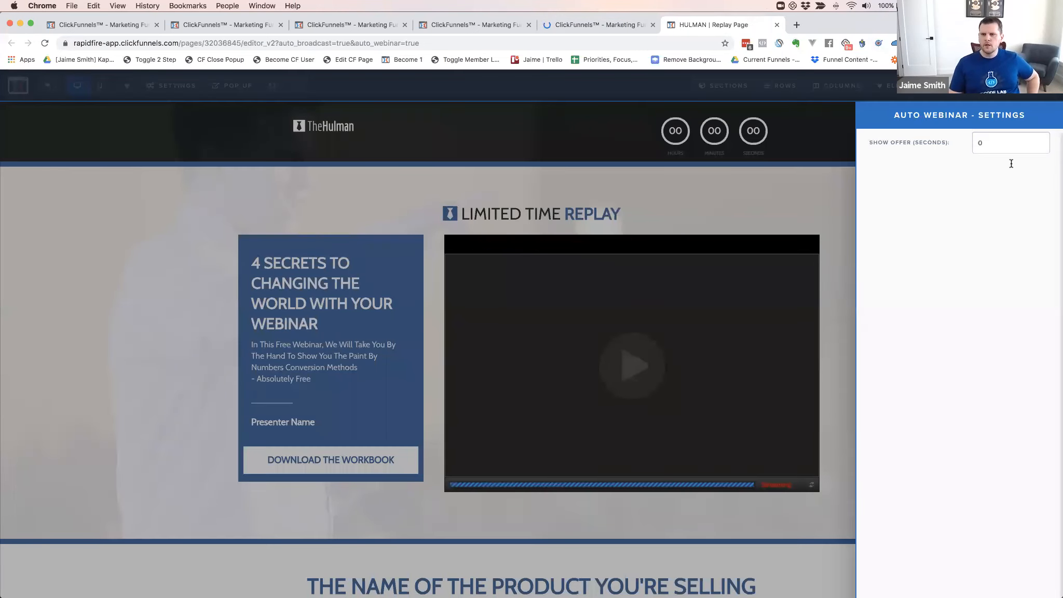
pyautogui.doubleClick(988, 145)
pyautogui.write('137')
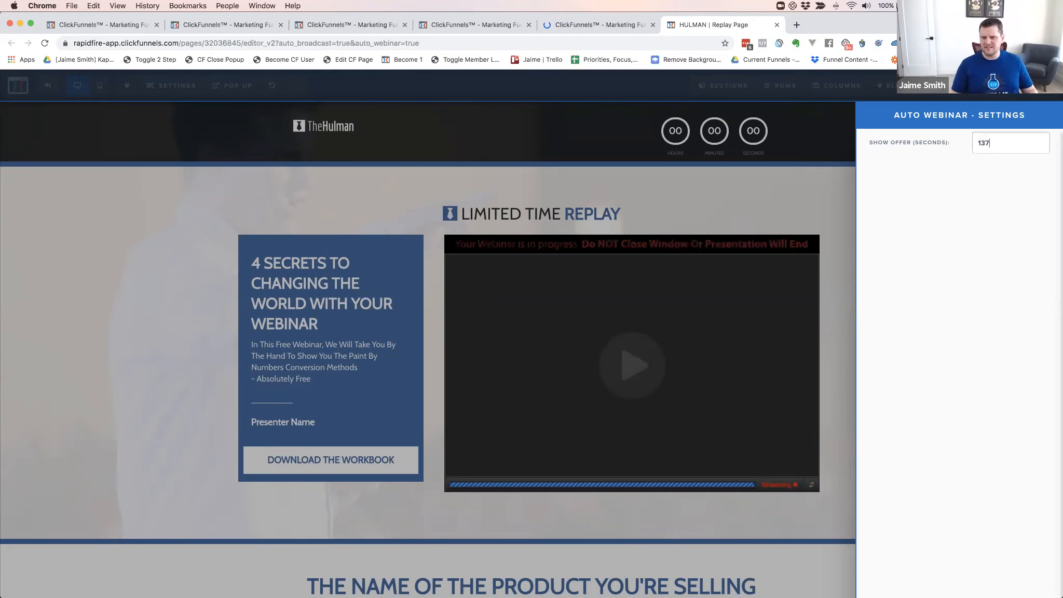
pyautogui.click(818, 182)
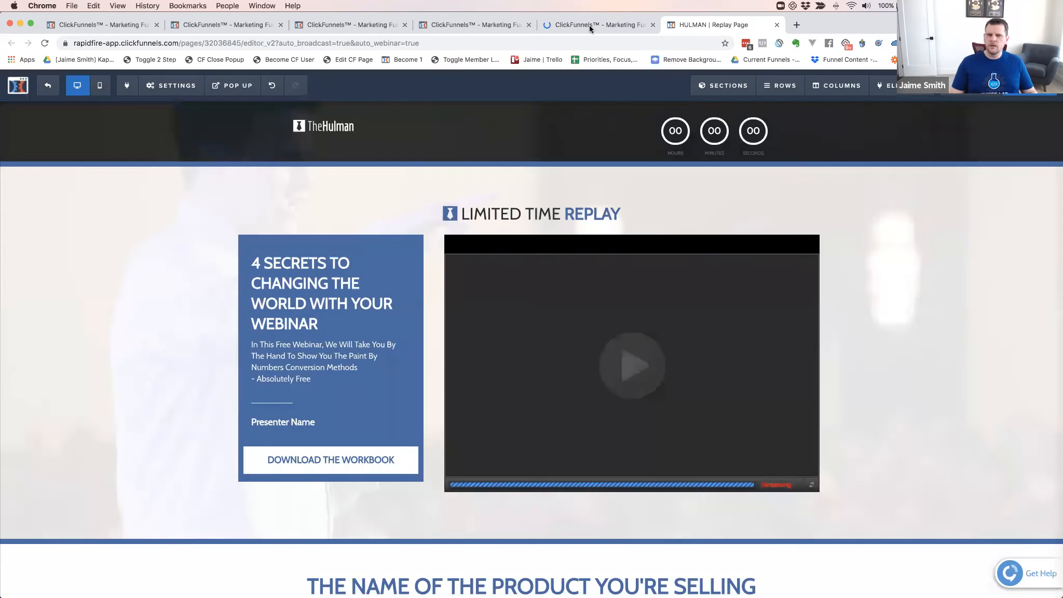
pyautogui.click(457, 24)
# Return to the YFS Autowebinar funnel and show the Webinar Broadcast Room's automation triggers
pyautogui.click(558, 24)
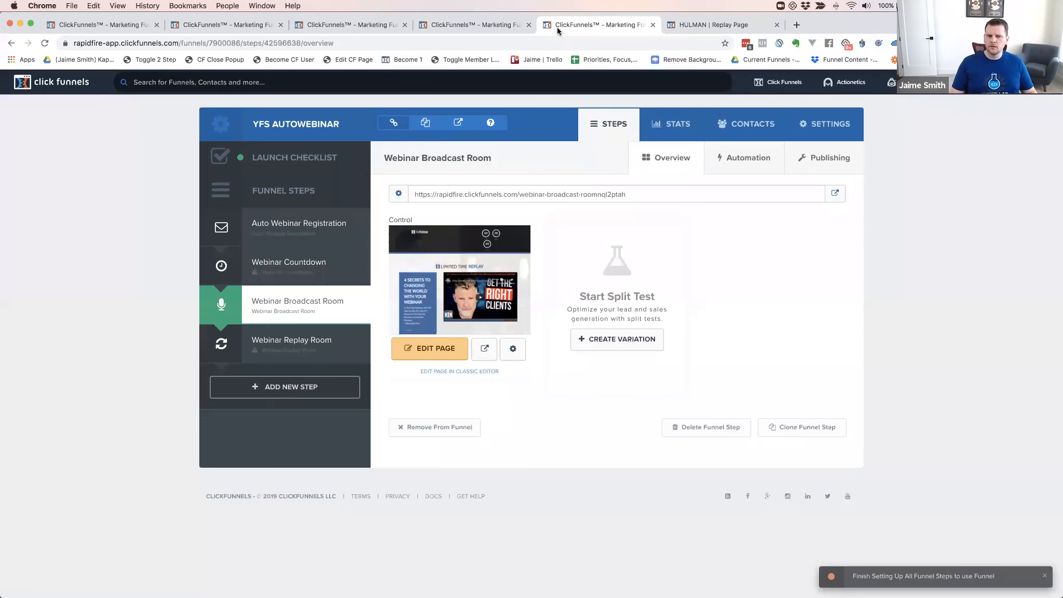
pyautogui.click(748, 158)
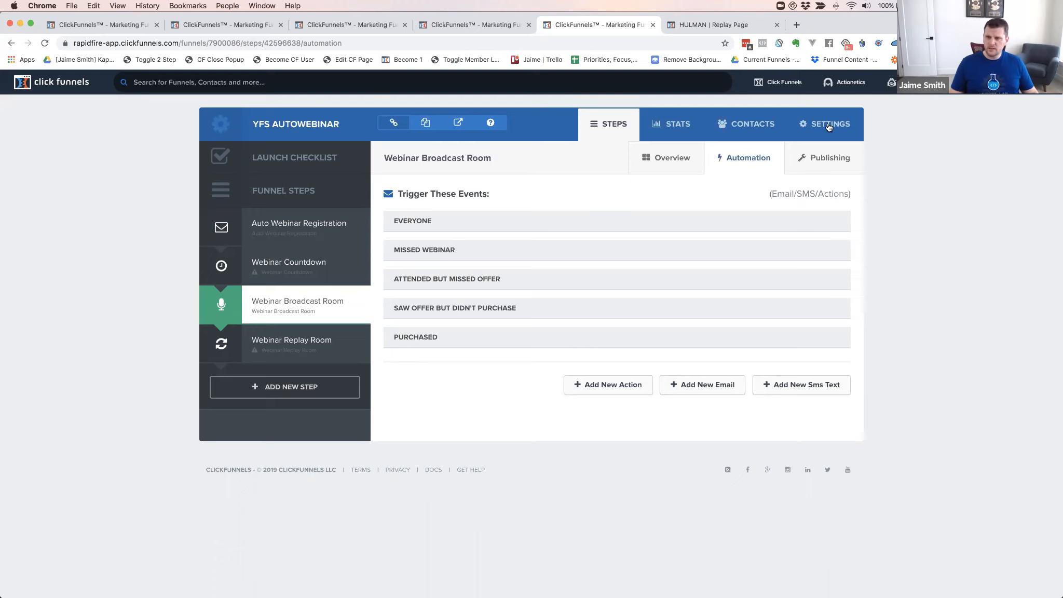
pyautogui.moveTo(848, 85)
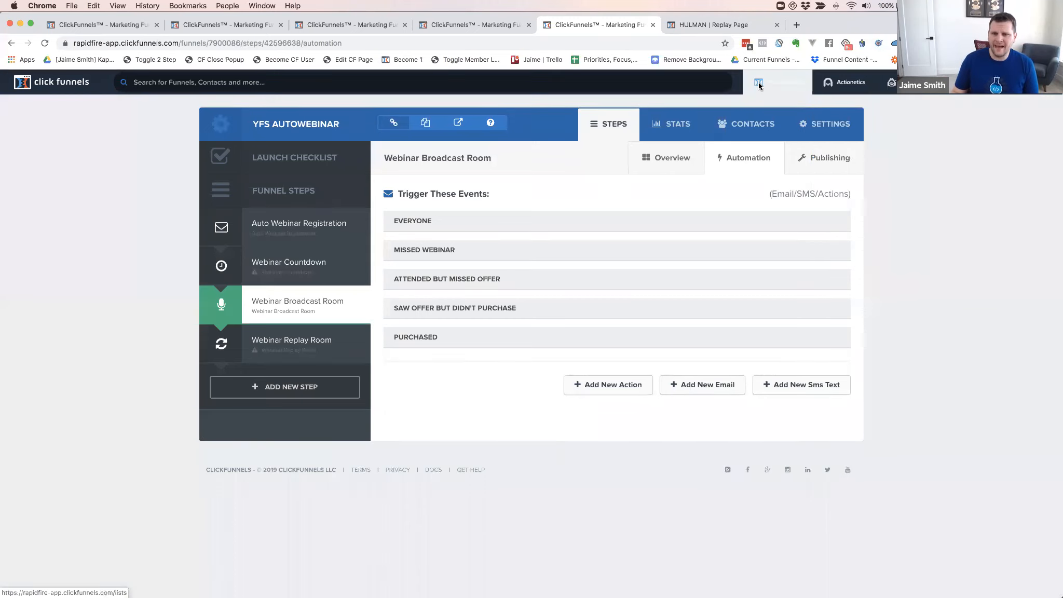
# Close the replay page, funnel automation, YFS Failed Purchases and Add Product tabs
pyautogui.click(701, 23)
pyautogui.press('super+w')
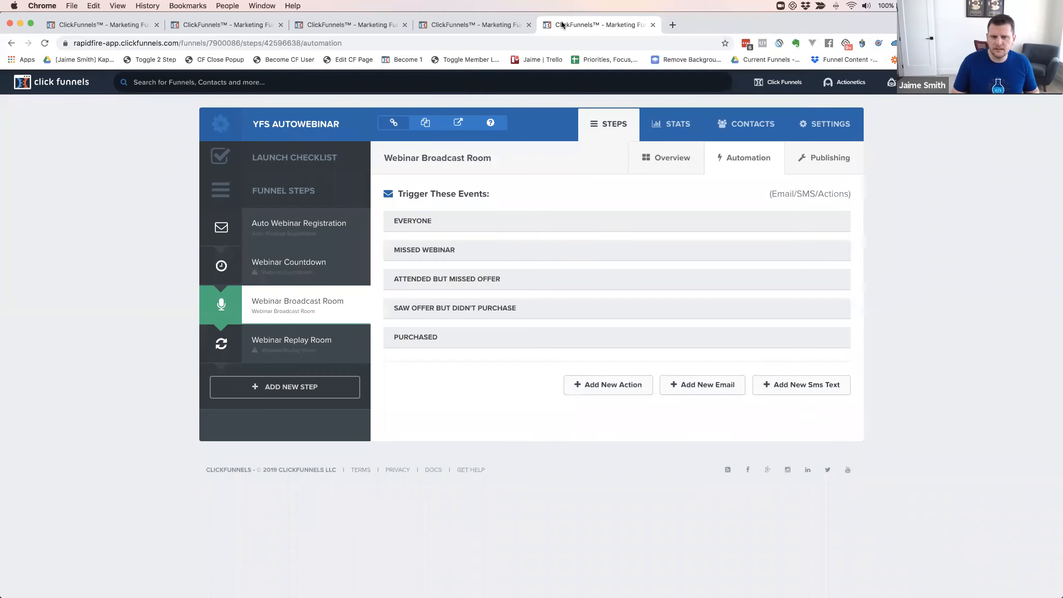
pyautogui.press('super+w')
pyautogui.press('super+w')
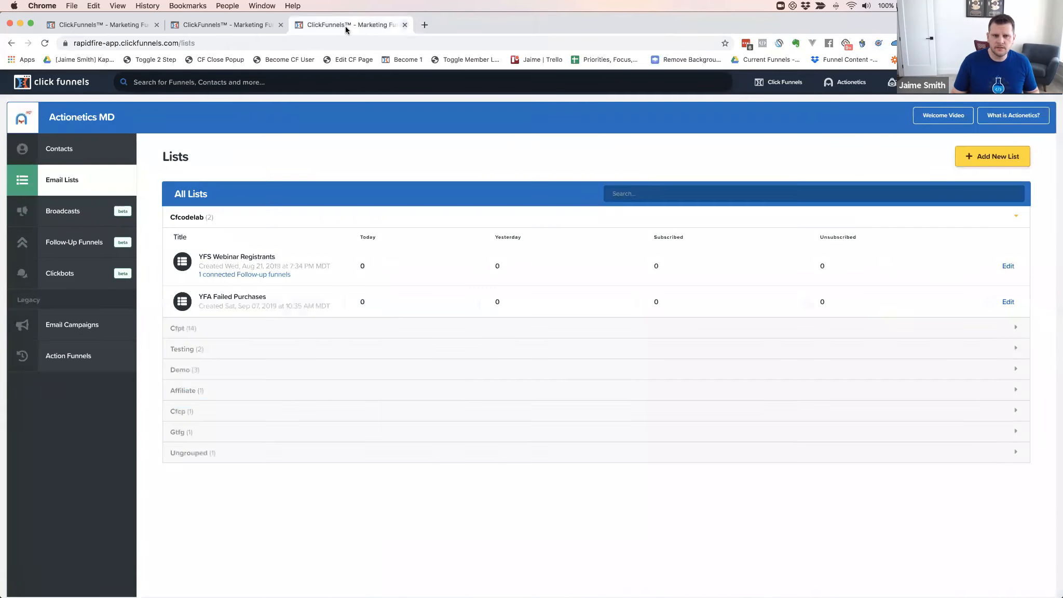
pyautogui.press('super+w')
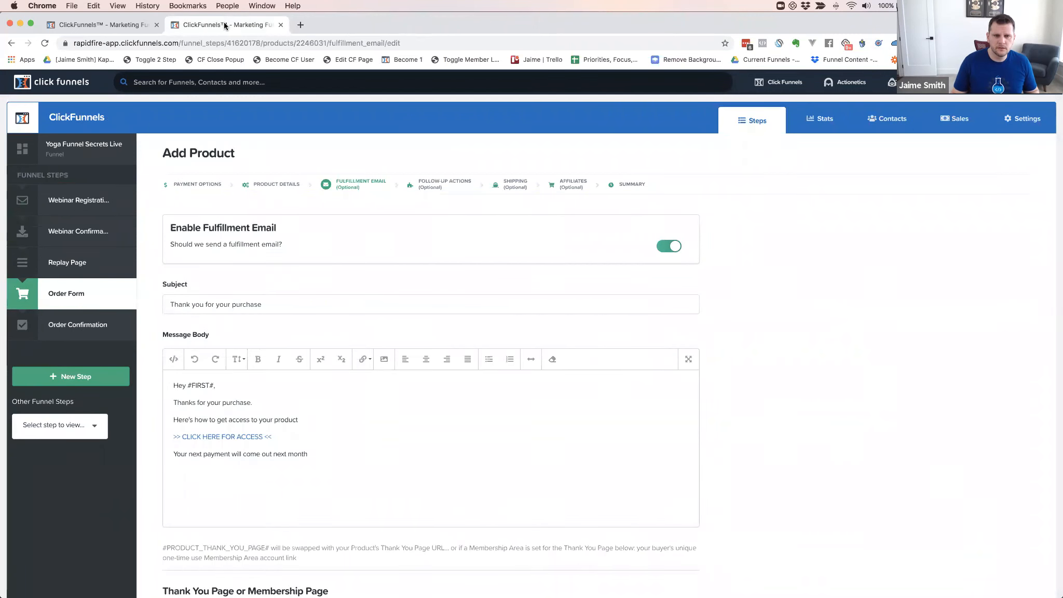
pyautogui.press('super+w')
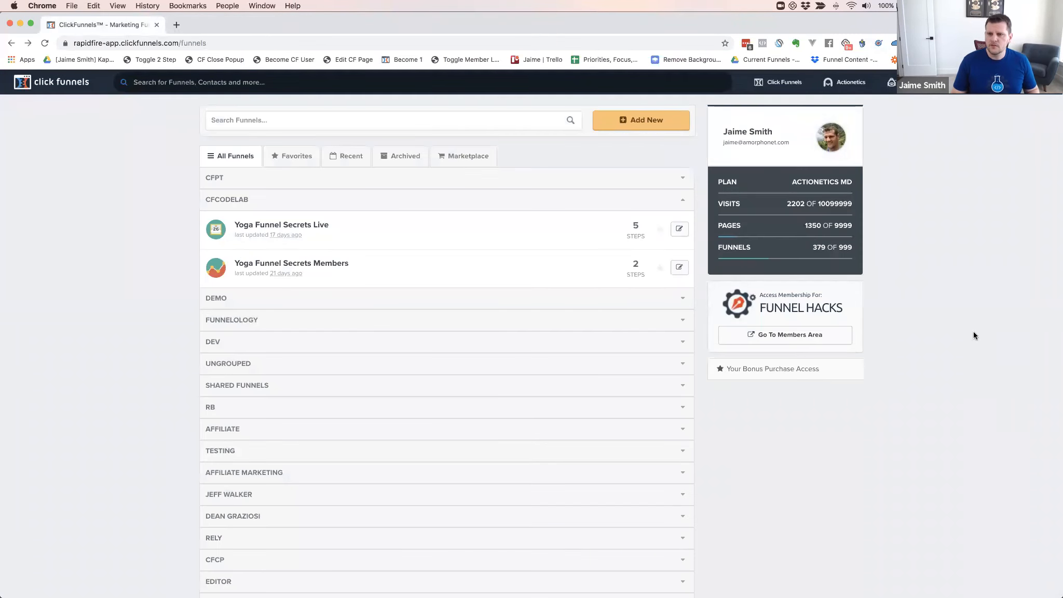
# Open Actionetics Email Lists and bring up a blank New Email List form
pyautogui.moveTo(849, 86)
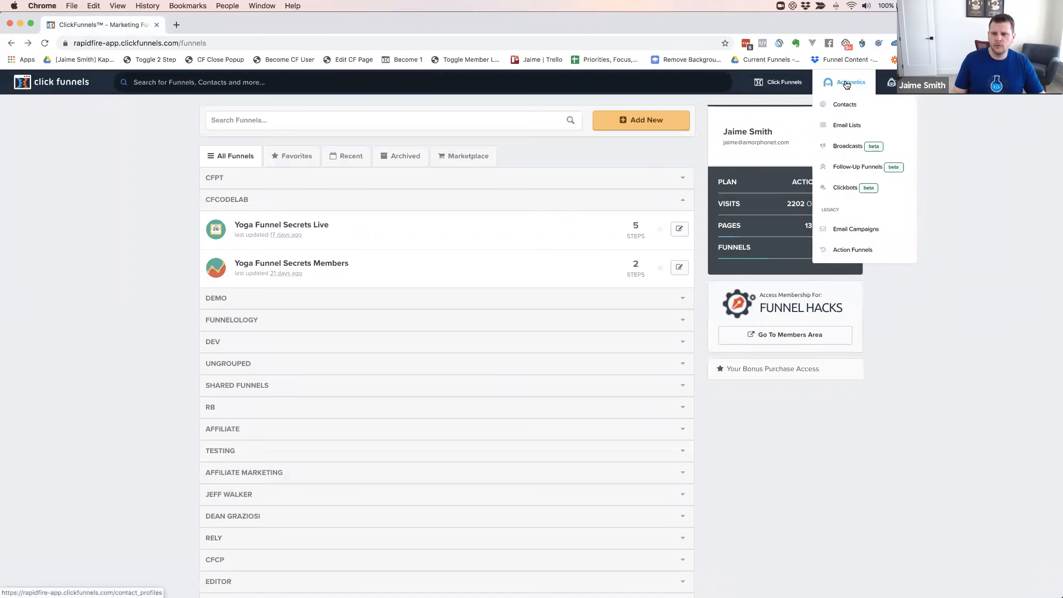
pyautogui.keyDown('super'); pyautogui.click(846, 126); pyautogui.keyUp('super')
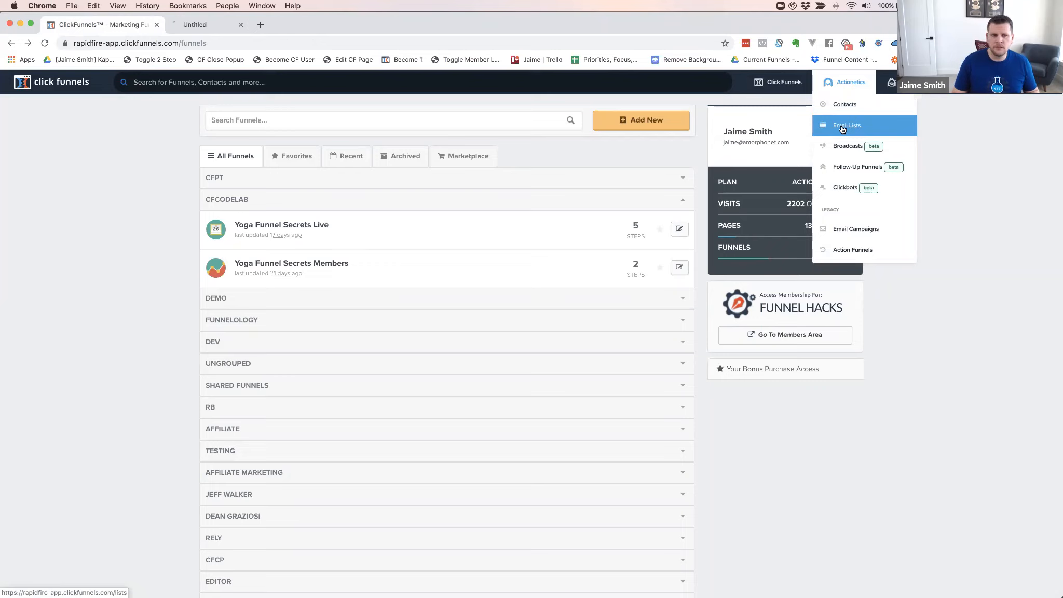
pyautogui.click(236, 24)
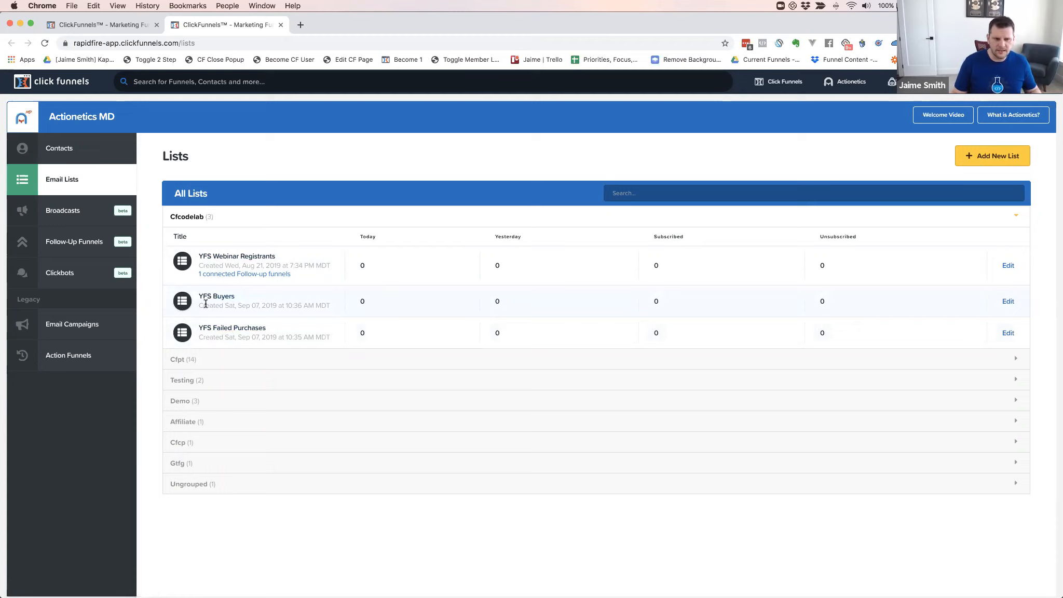
pyautogui.keyDown('super'); pyautogui.click(997, 157); pyautogui.keyUp('super')
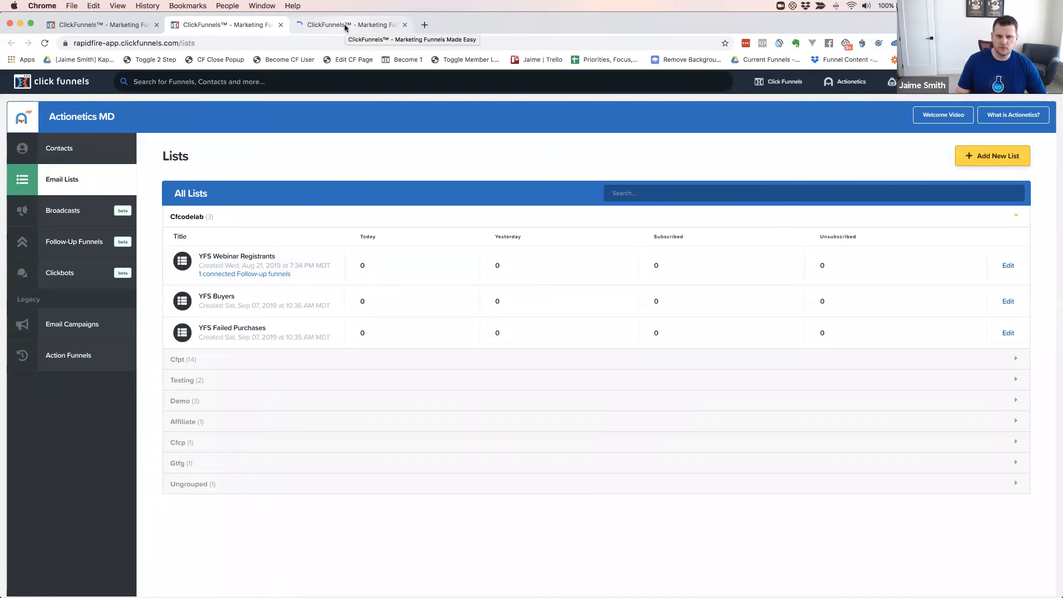
pyautogui.click(343, 24)
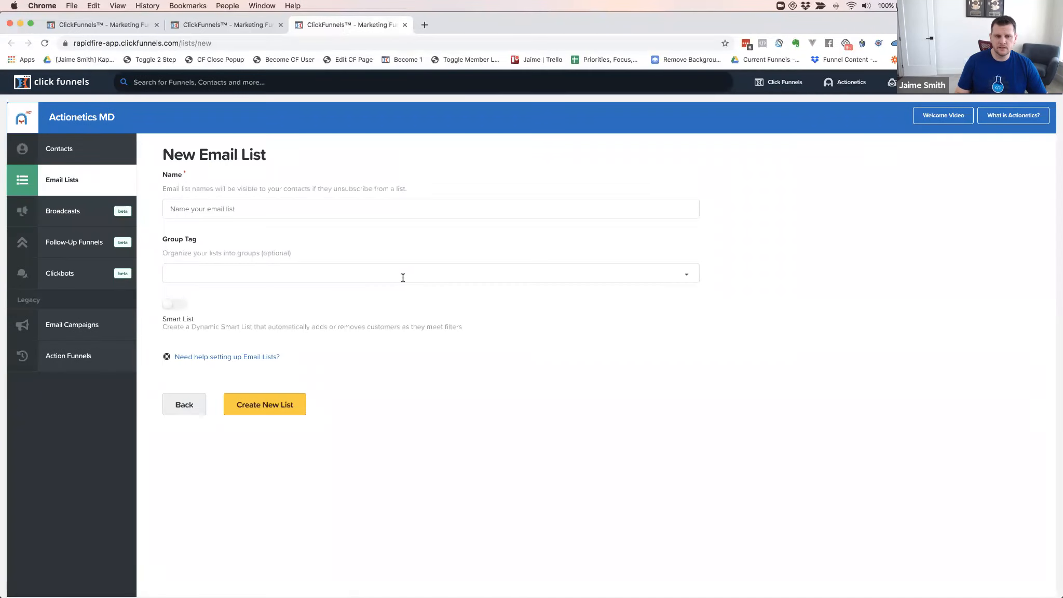
# Create the smart list 'YFA Buyer Smart List' with group tag CFCODELAB
pyautogui.click(213, 208)
pyautogui.write('YFA BU')
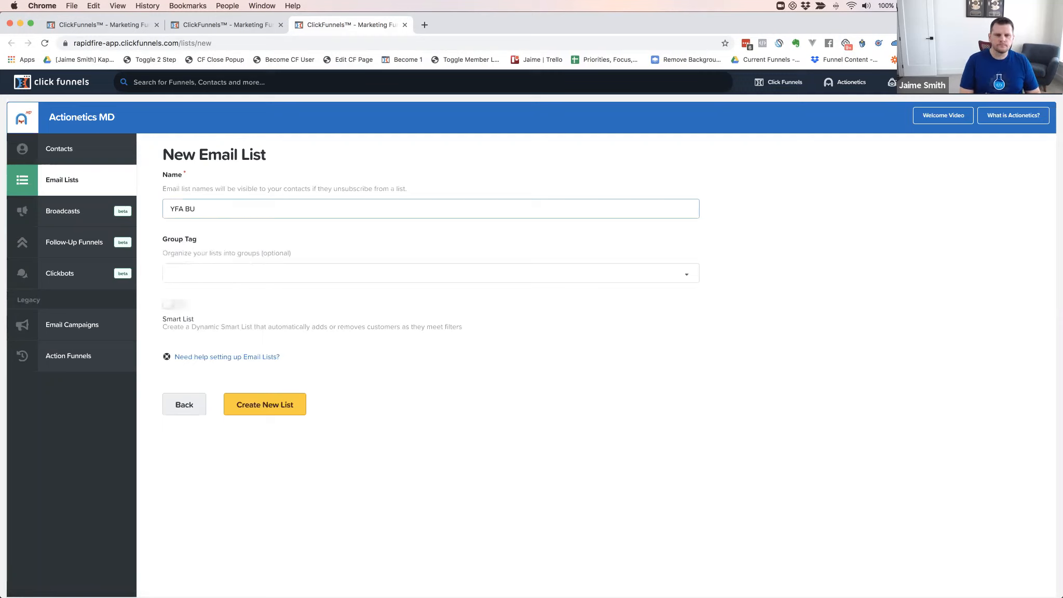
pyautogui.write('YER ery ')
pyautogui.write('yer Sma')
pyautogui.write('rt list')
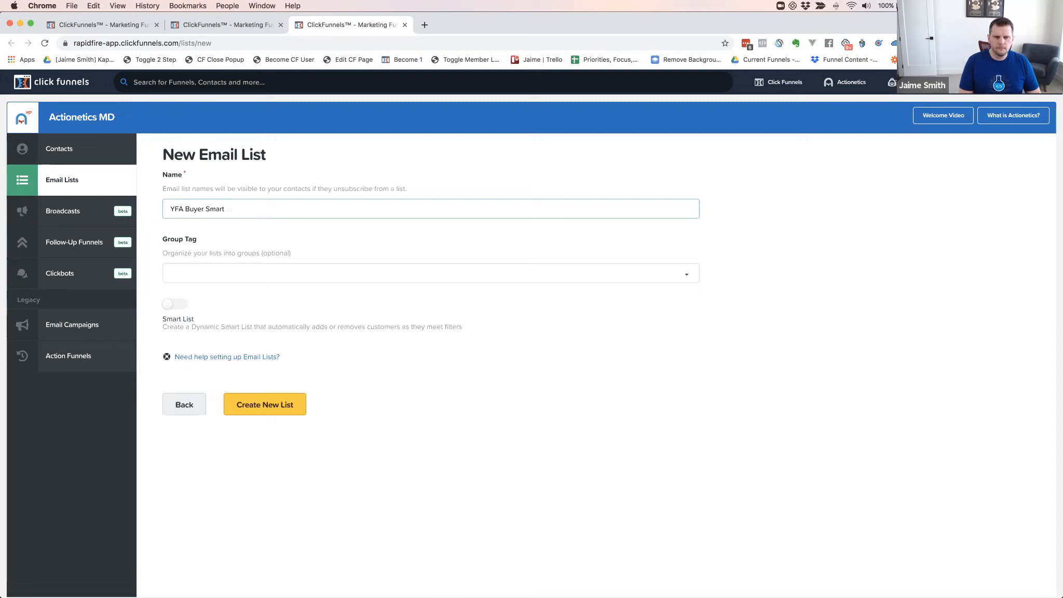
pyautogui.press('Tab')
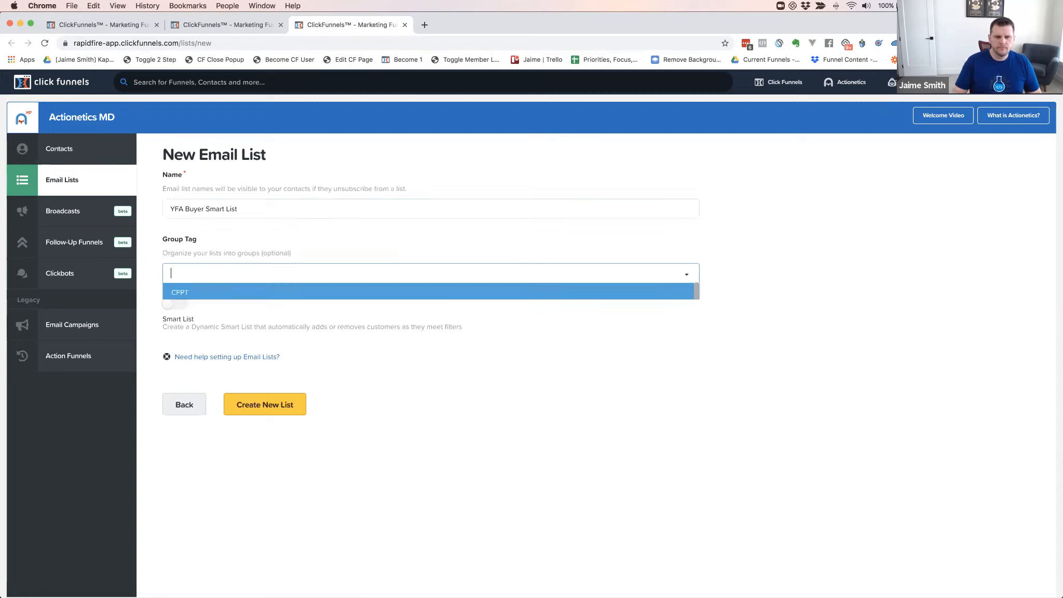
pyautogui.write('CF')
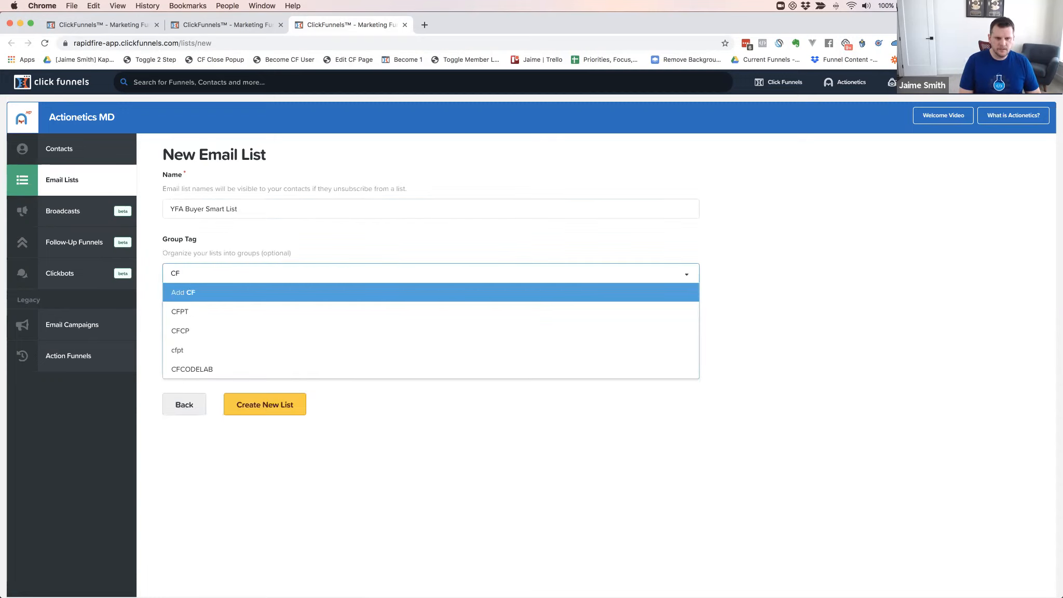
pyautogui.write('COD')
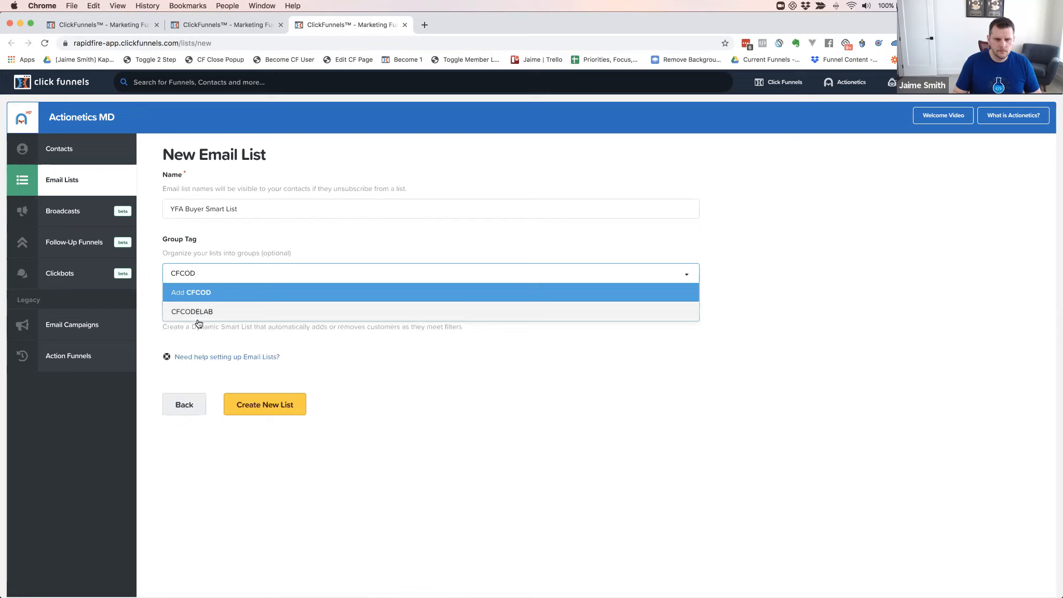
pyautogui.click(182, 311)
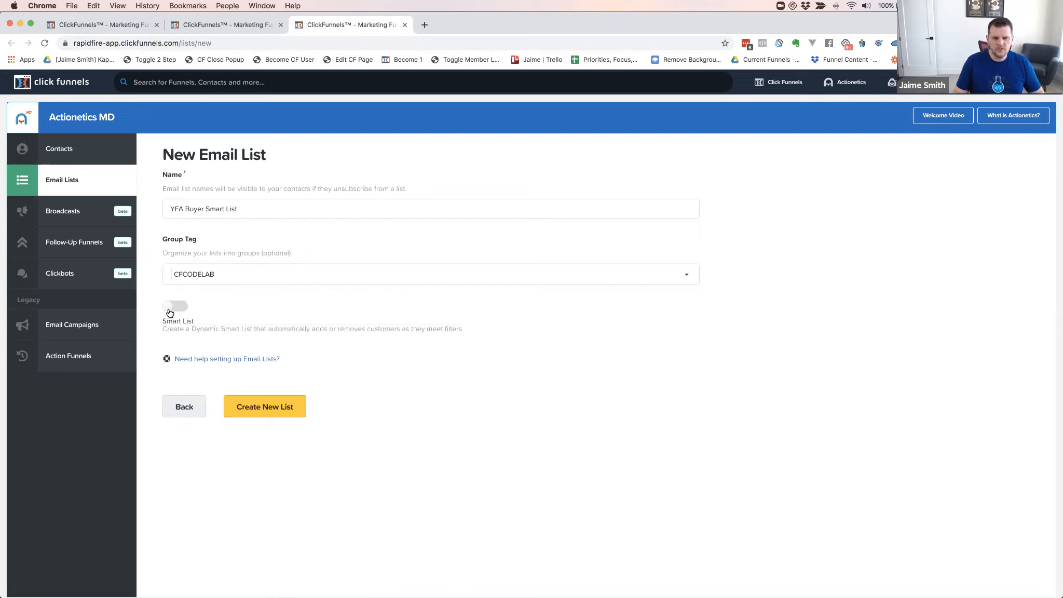
pyautogui.click(169, 310)
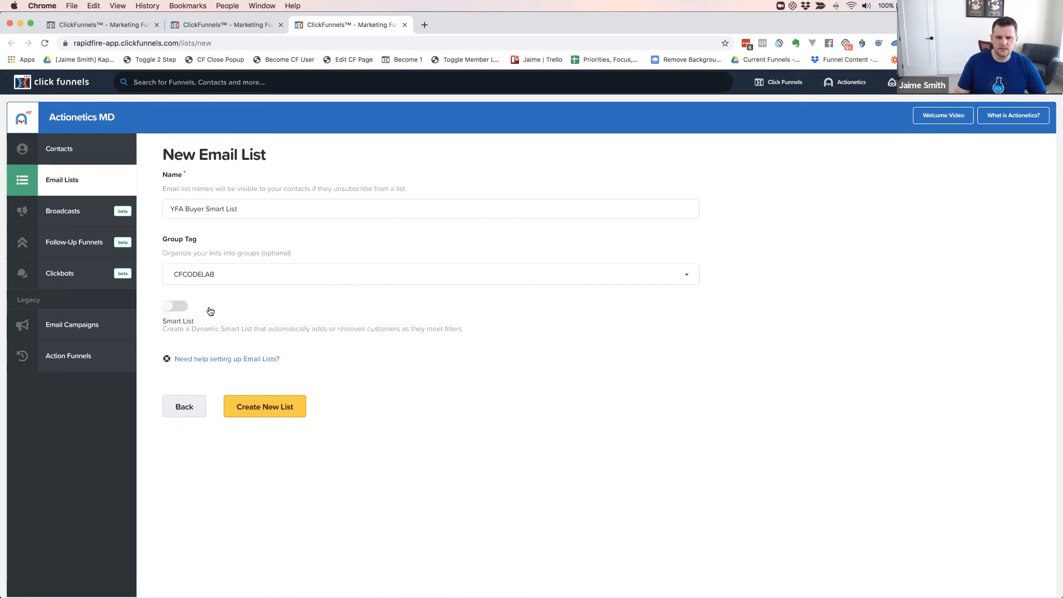
pyautogui.click(264, 407)
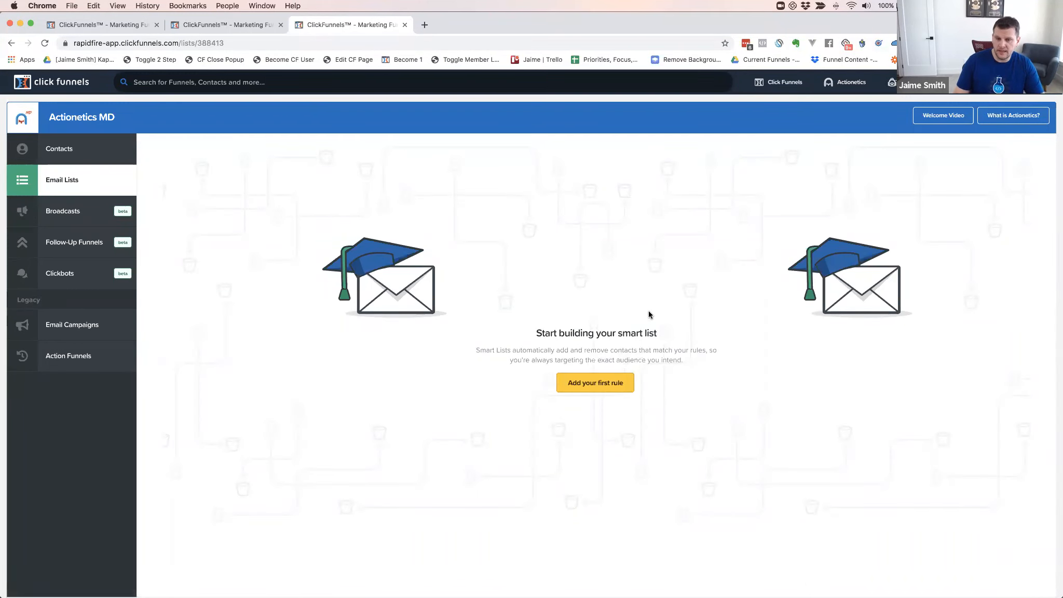
# Rename the list to 'YFS Buyer Smart List' and add a Product rule to its first group
pyautogui.click(596, 387)
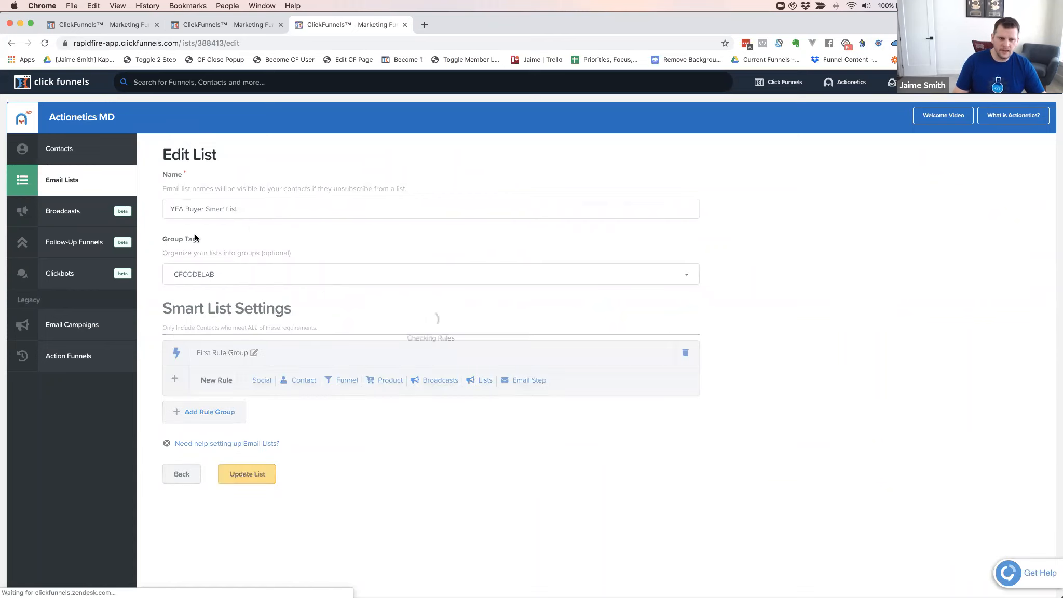
pyautogui.click(179, 207)
pyautogui.press('BackSpace')
pyautogui.write('S')
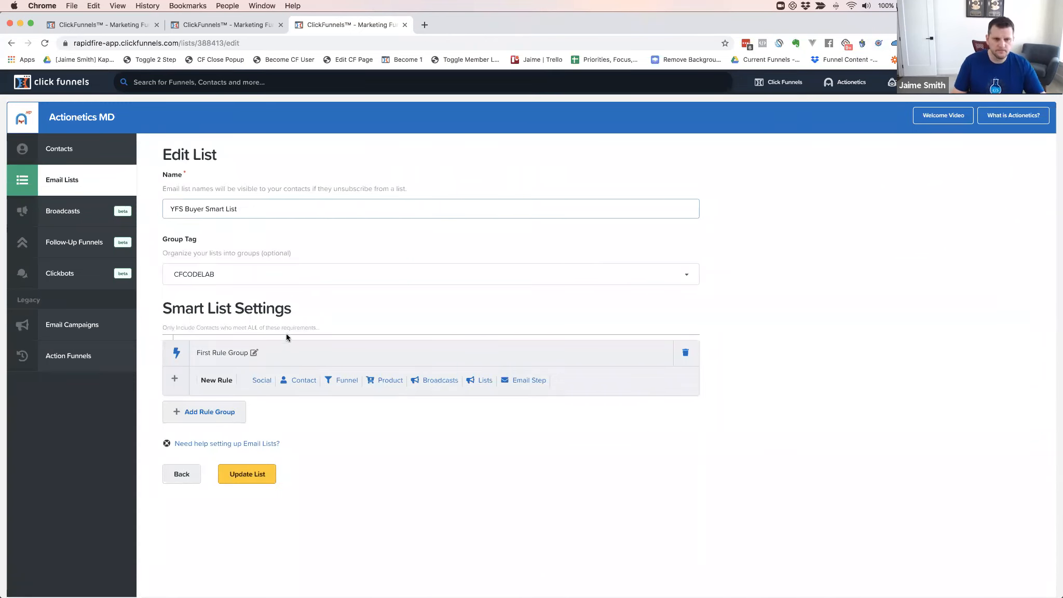
pyautogui.click(254, 475)
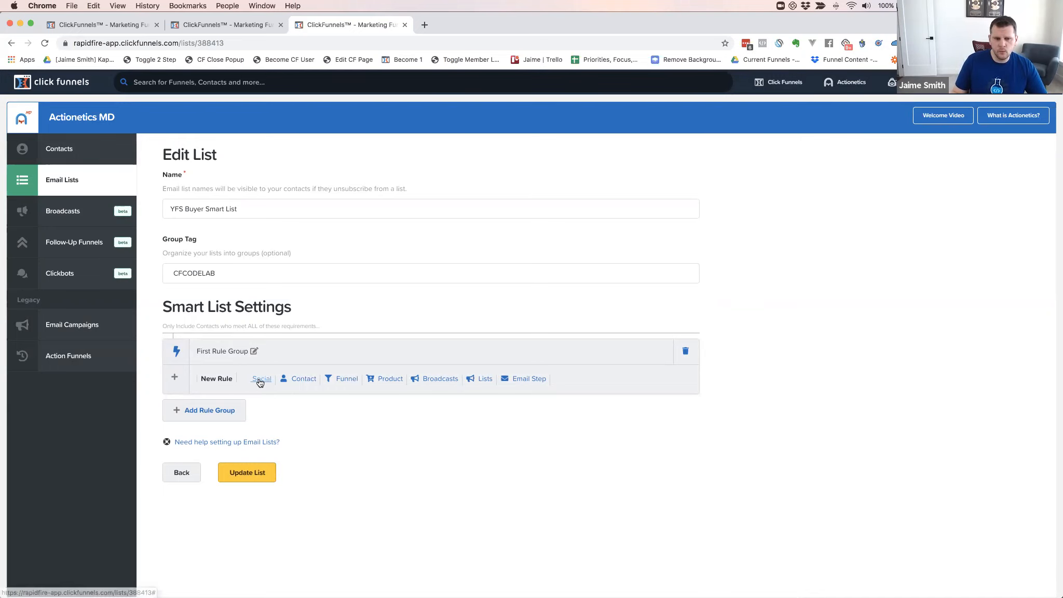
pyautogui.scroll(-1, 297, 382)
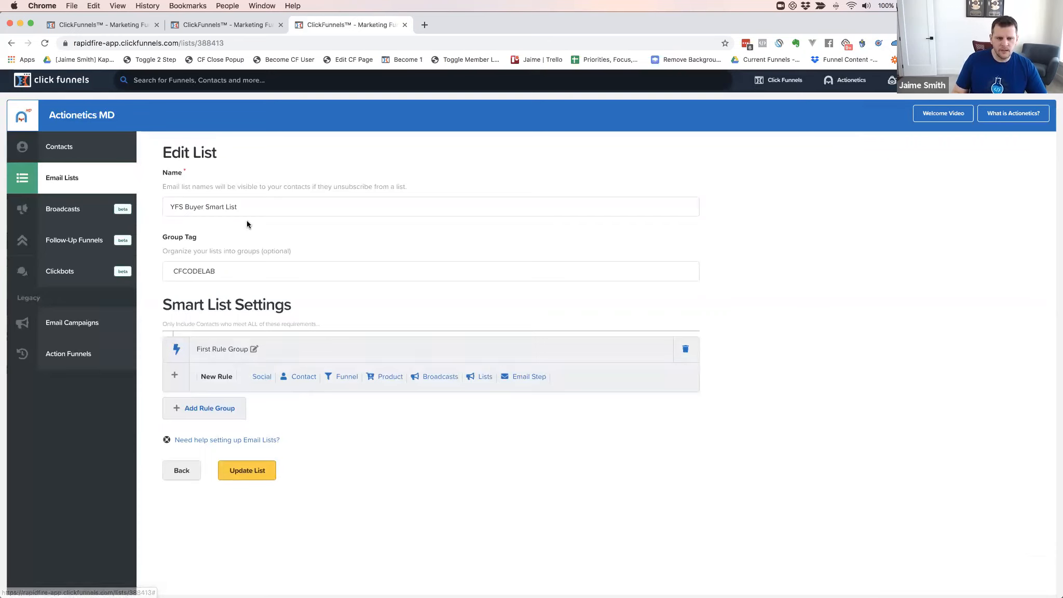
pyautogui.click(390, 377)
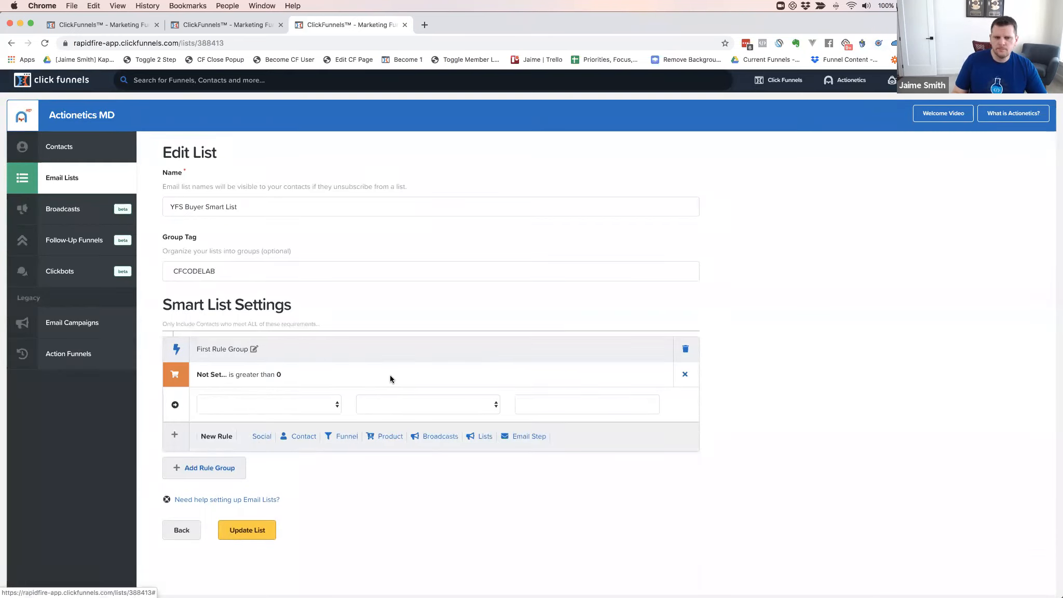
# Set the first rule to Bought Product equal to Yoga Funnel Secrets
pyautogui.click(322, 403)
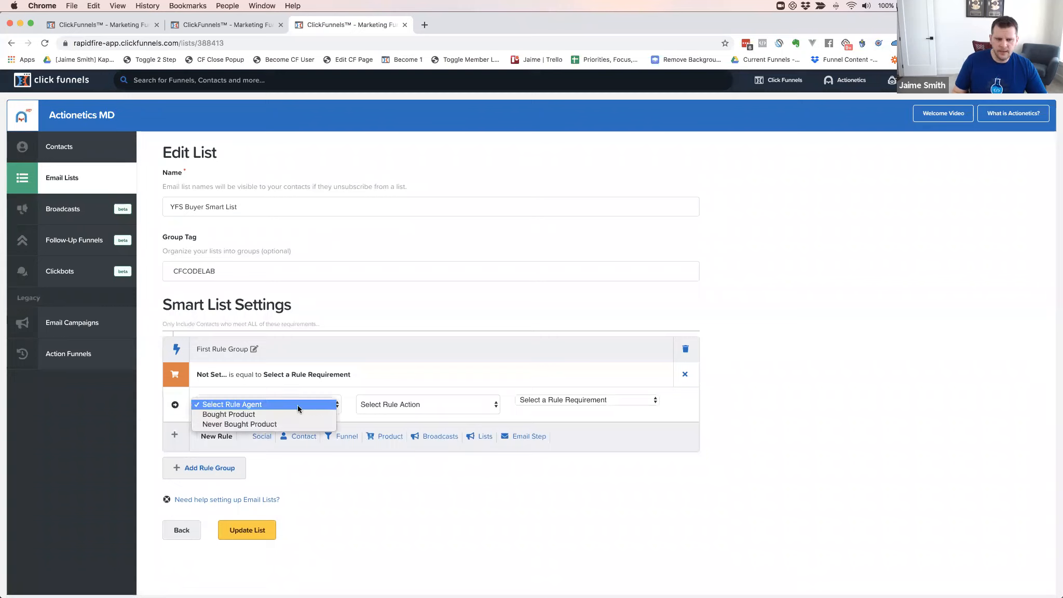
pyautogui.click(256, 413)
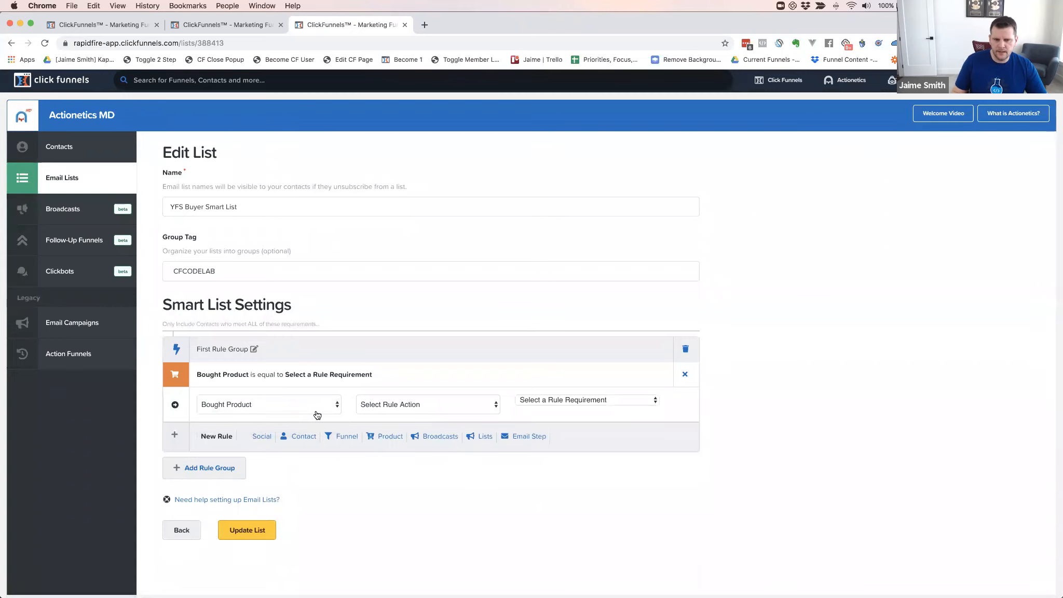
pyautogui.click(431, 408)
pyautogui.click(400, 413)
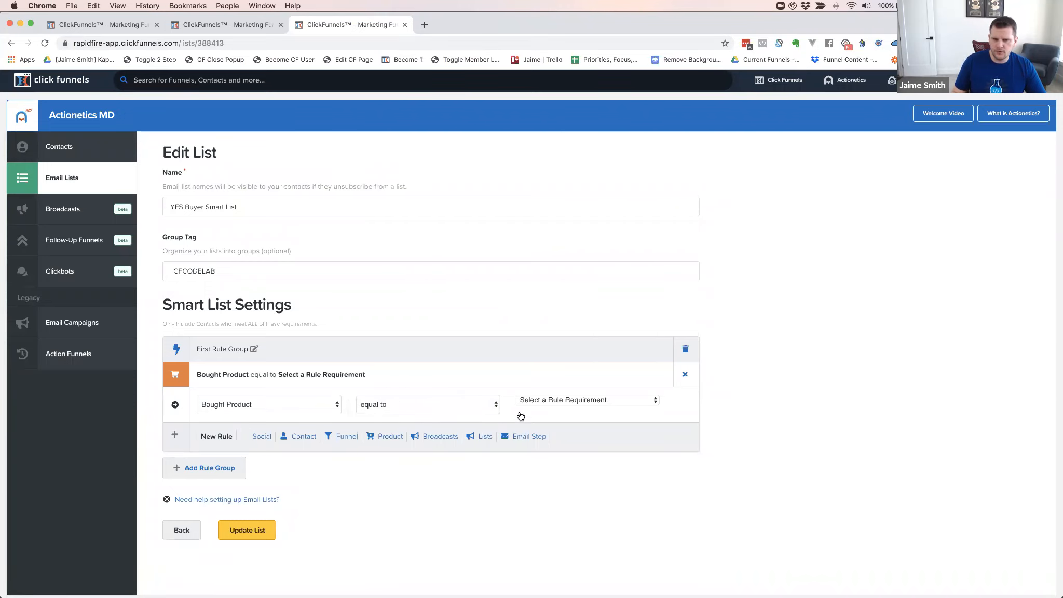
pyautogui.click(575, 404)
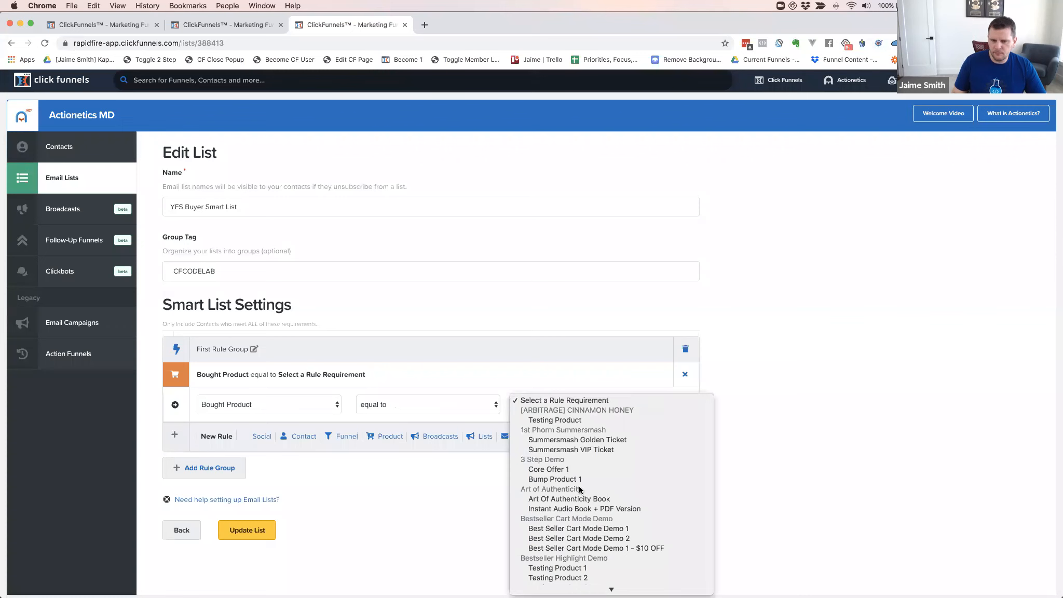
pyautogui.scroll(-10, 583, 486)
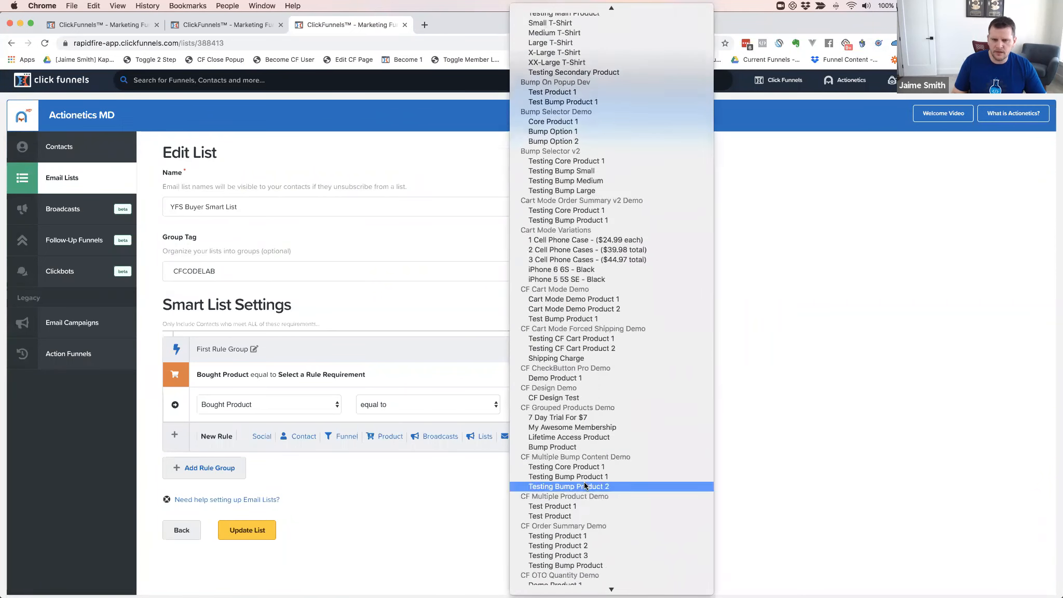
pyautogui.scroll(-15, 587, 485)
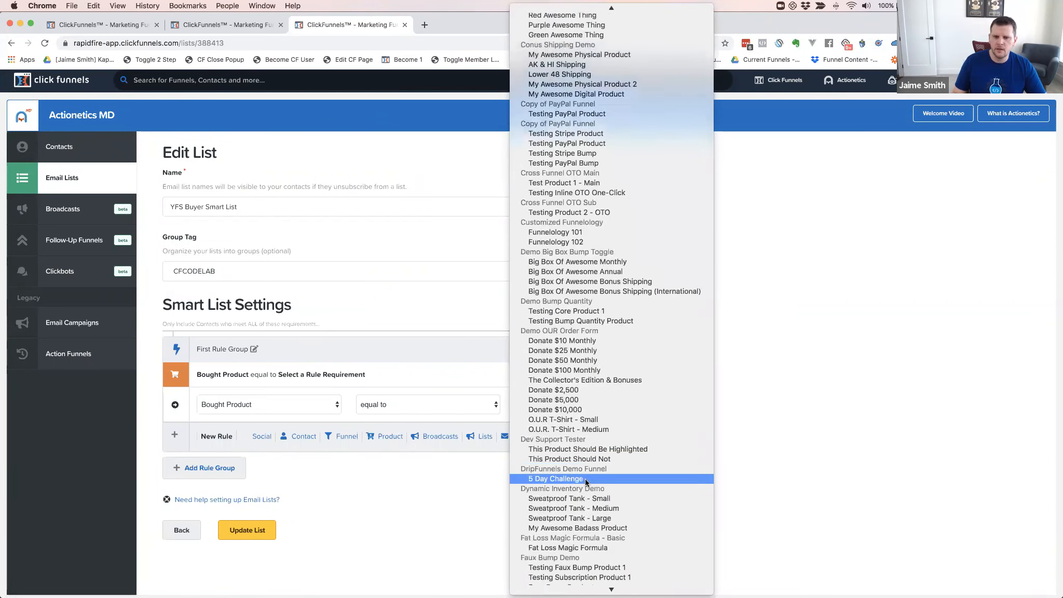
pyautogui.scroll(-15, 585, 480)
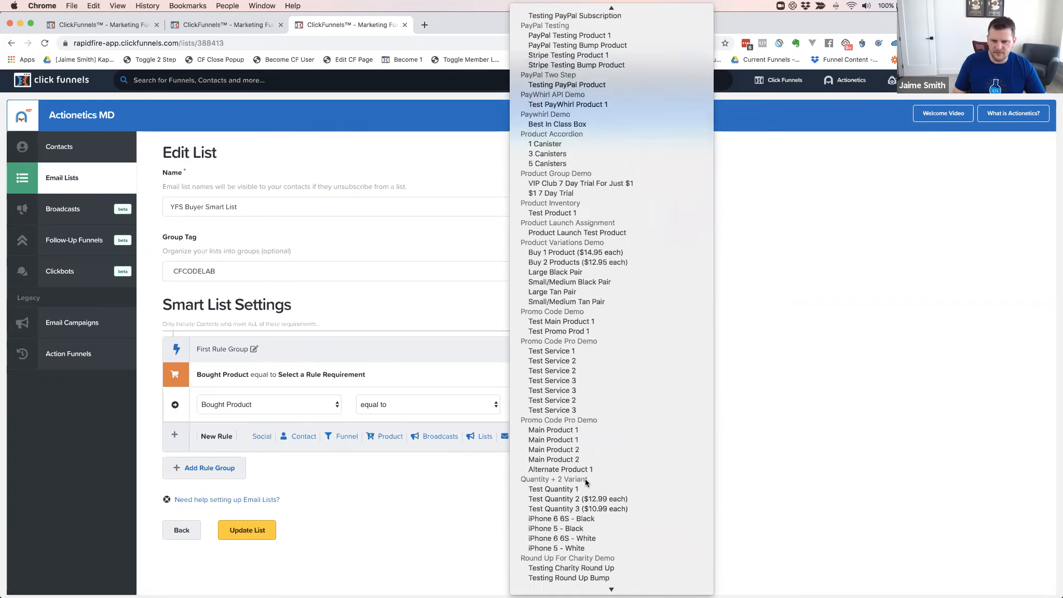
pyautogui.scroll(-8, 580, 479)
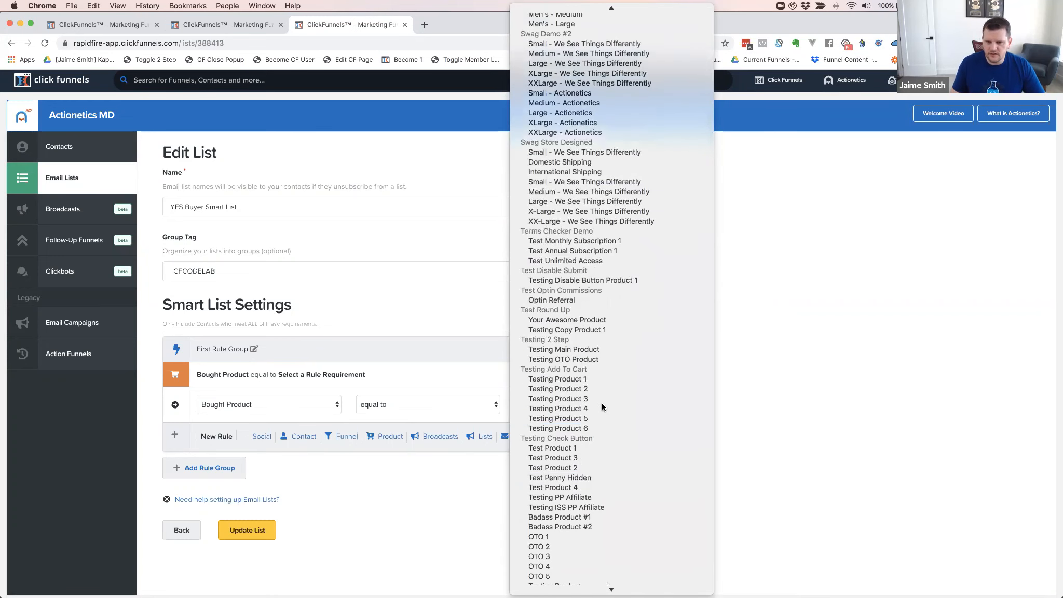
pyautogui.scroll(-10, 604, 410)
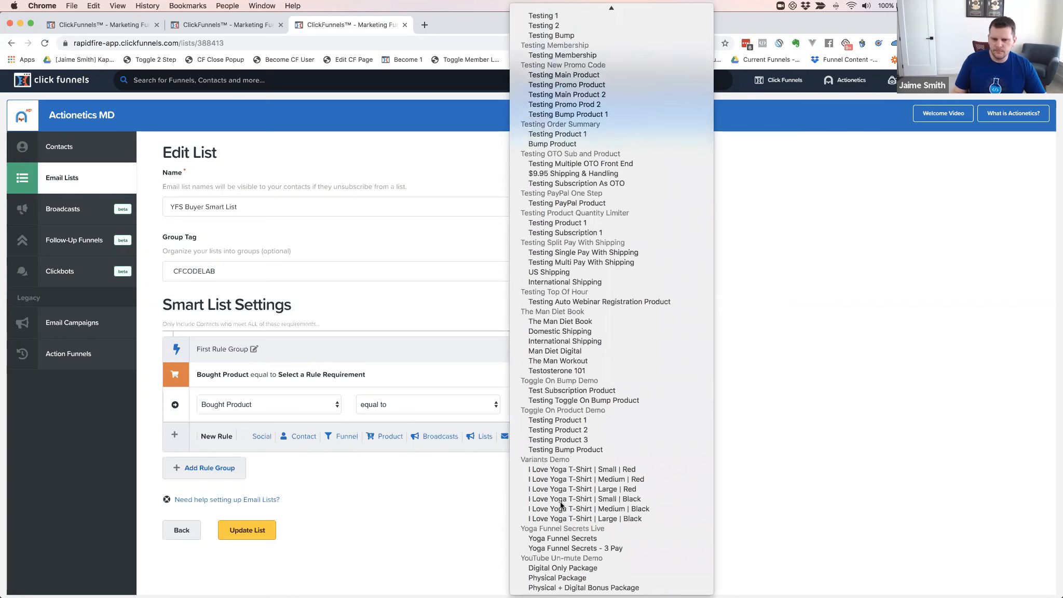
pyautogui.click(592, 540)
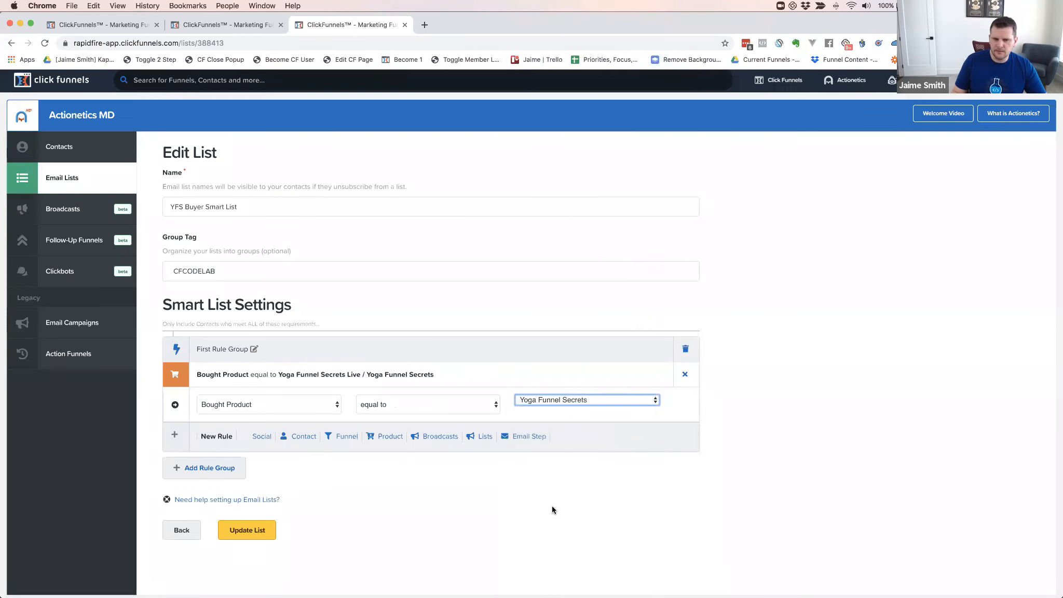
pyautogui.scroll(-1, 515, 440)
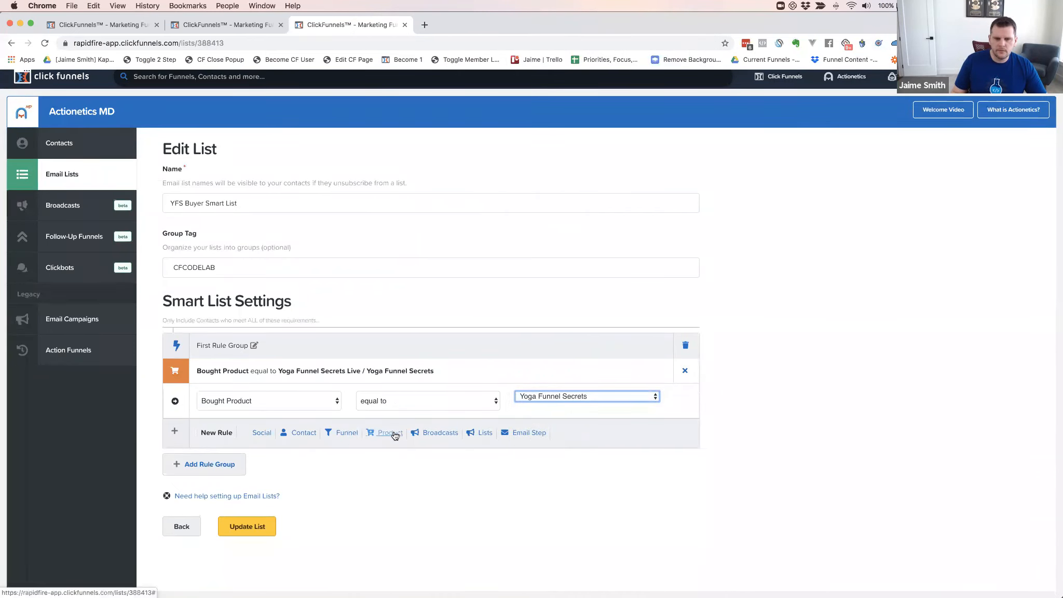
pyautogui.click(174, 434)
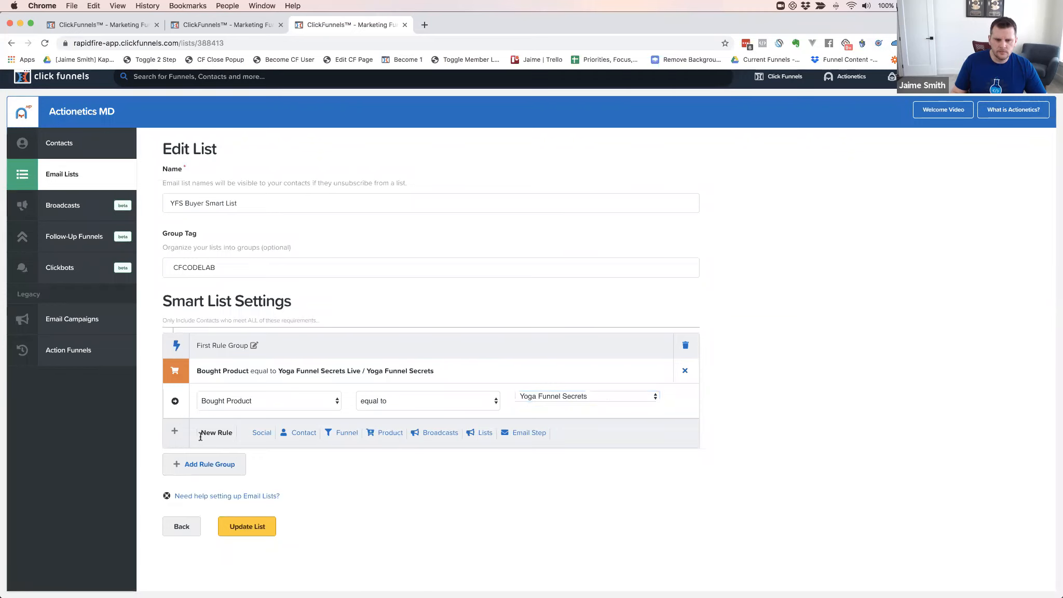
# Add a Bought Product equal to Yoga Funnel Secrets - 3 Pay rule and update the list
pyautogui.click(390, 433)
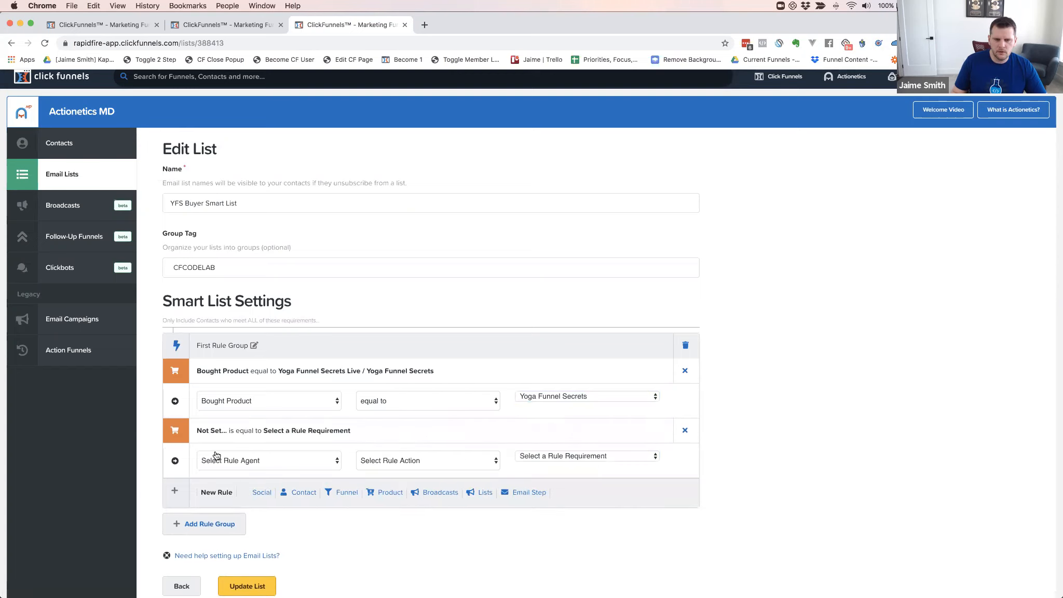
pyautogui.click(296, 460)
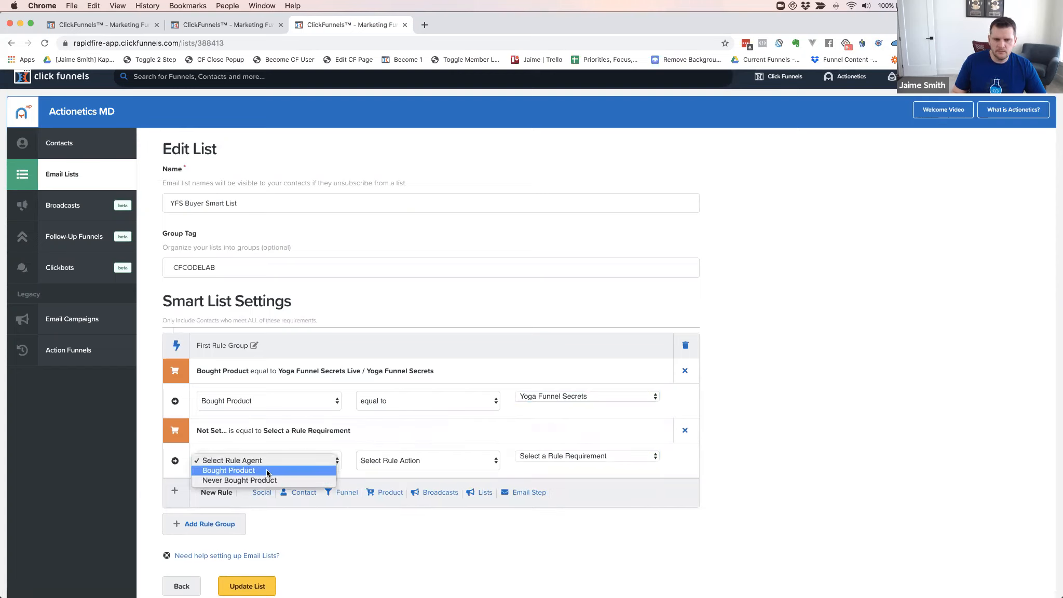
pyautogui.click(267, 469)
pyautogui.click(427, 465)
pyautogui.click(410, 472)
pyautogui.click(569, 457)
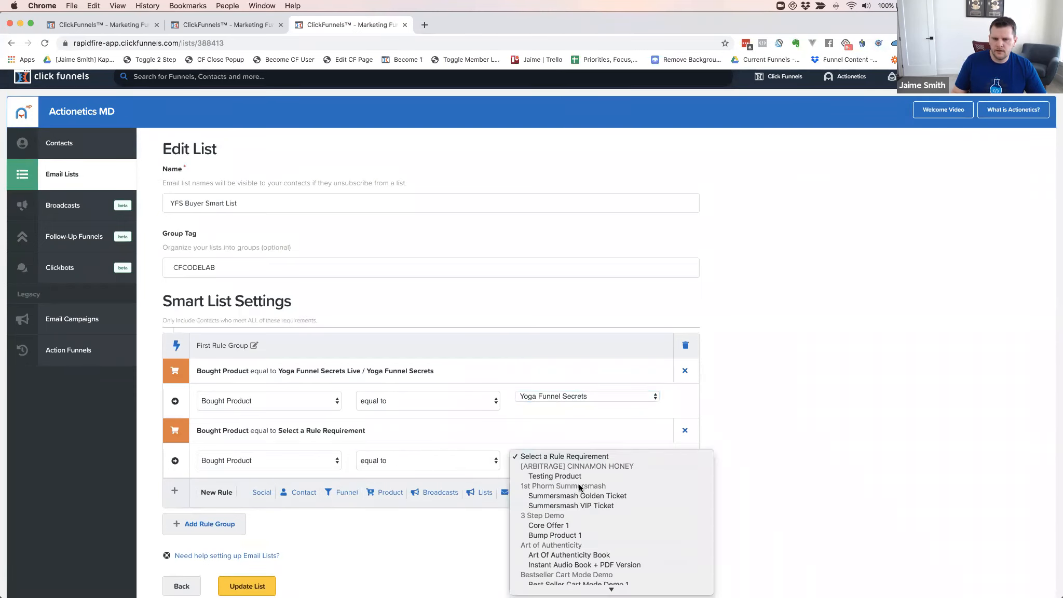
pyautogui.scroll(-20, 579, 487)
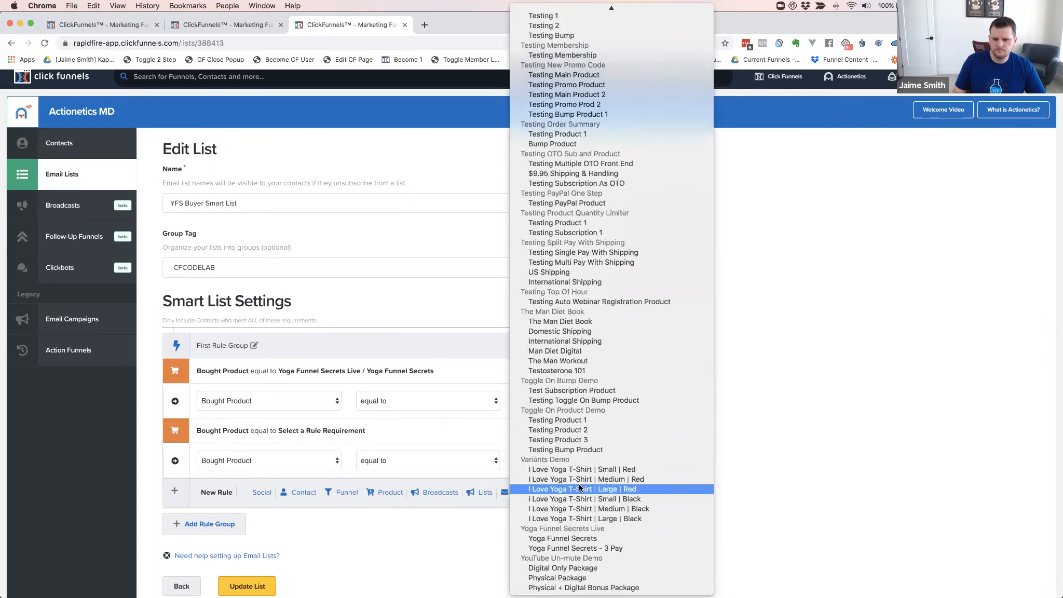
pyautogui.click(582, 549)
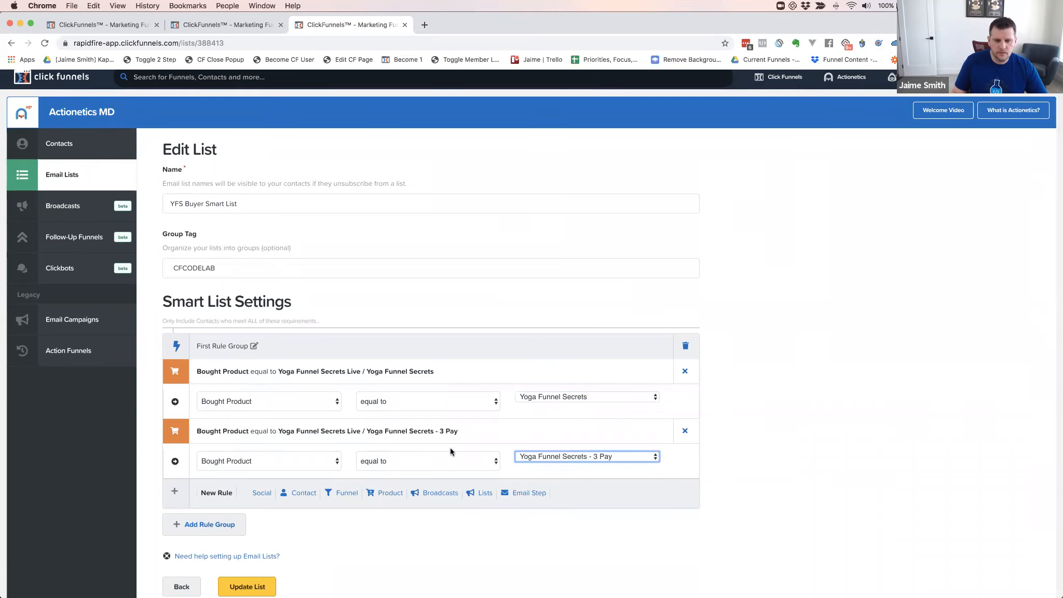
pyautogui.scroll(-3, 450, 447)
pyautogui.scroll(-1, 450, 448)
pyautogui.click(244, 506)
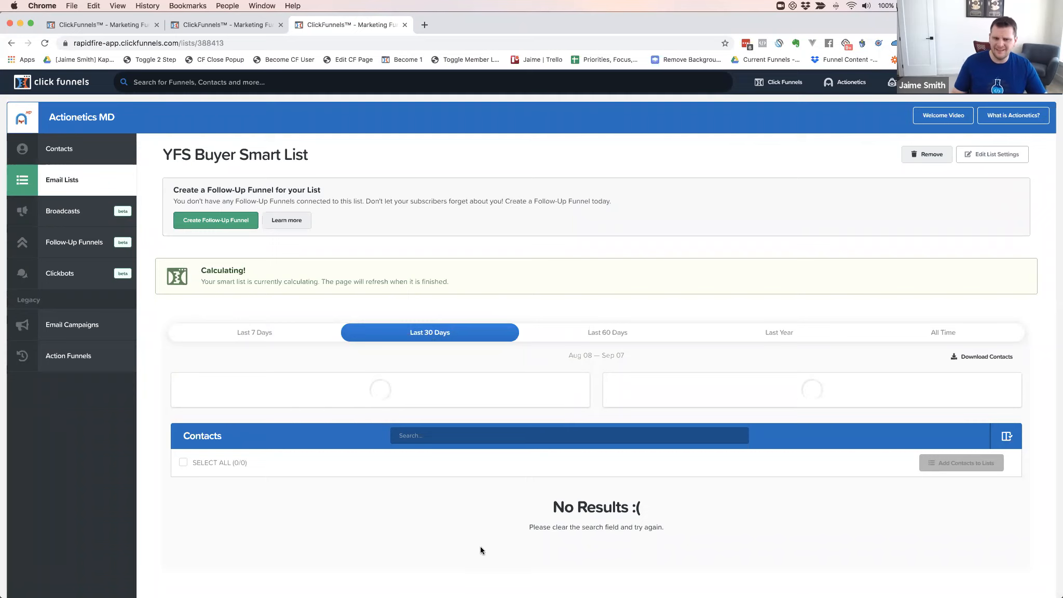
# Scroll the YFS Buyer Smart List page while it calculates its members
pyautogui.scroll(-3, 460, 483)
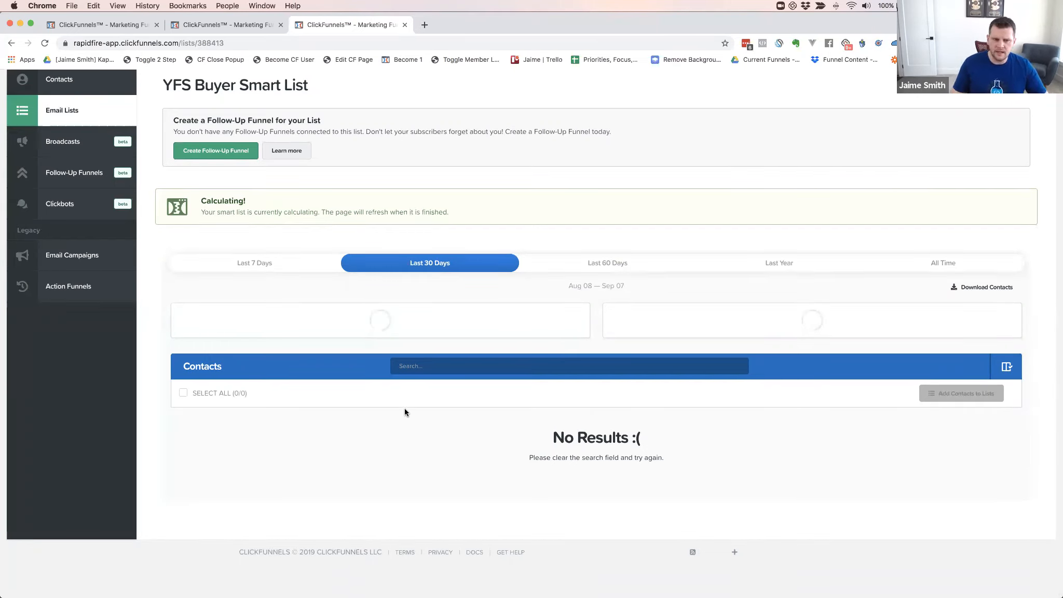
pyautogui.scroll(3, 405, 407)
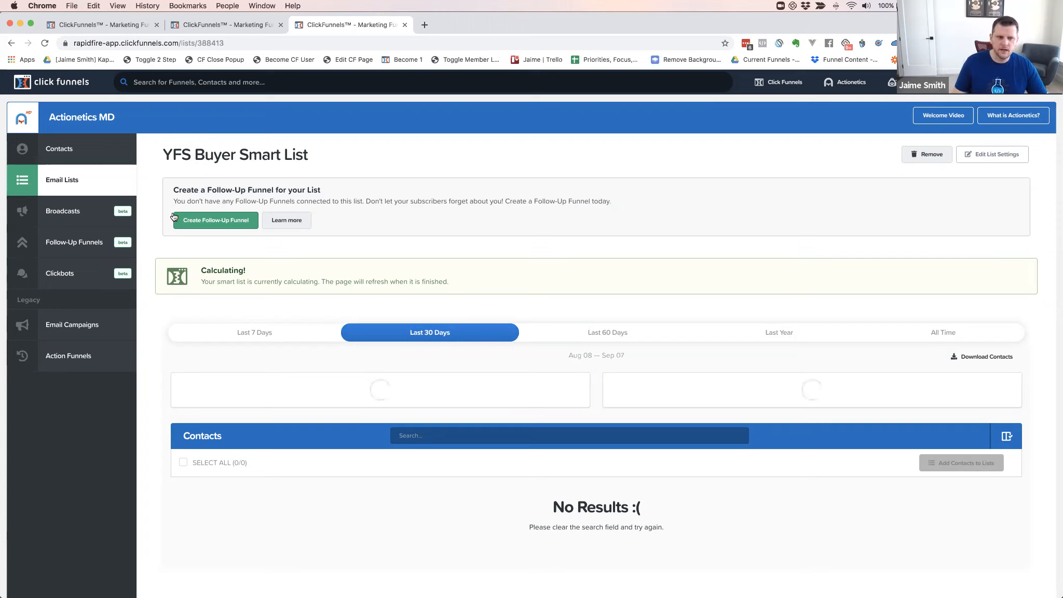
# Return to the Email Lists overview and begin adding a new list
pyautogui.click(62, 183)
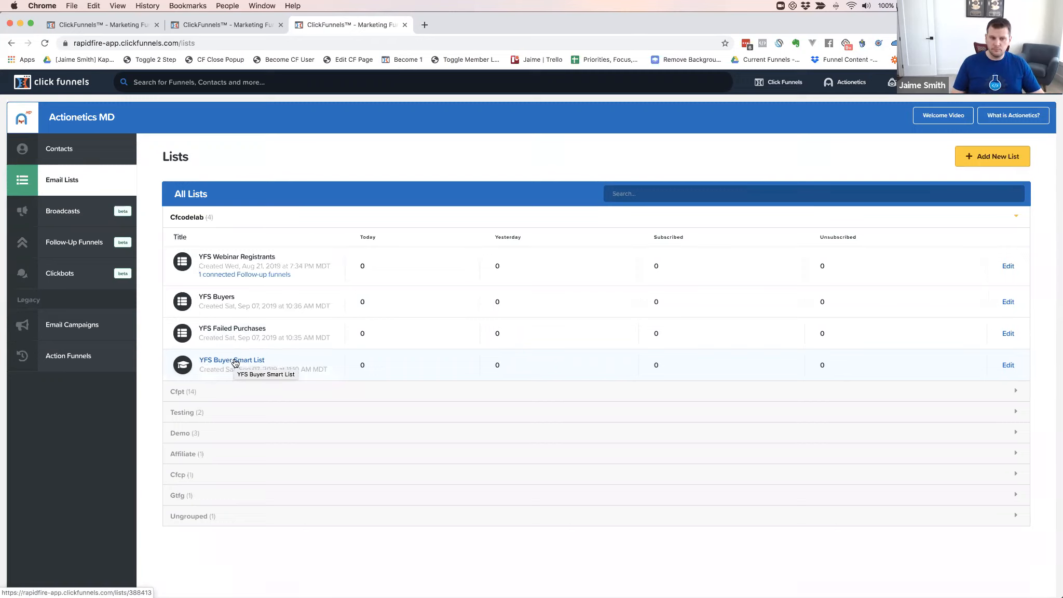
pyautogui.click(994, 160)
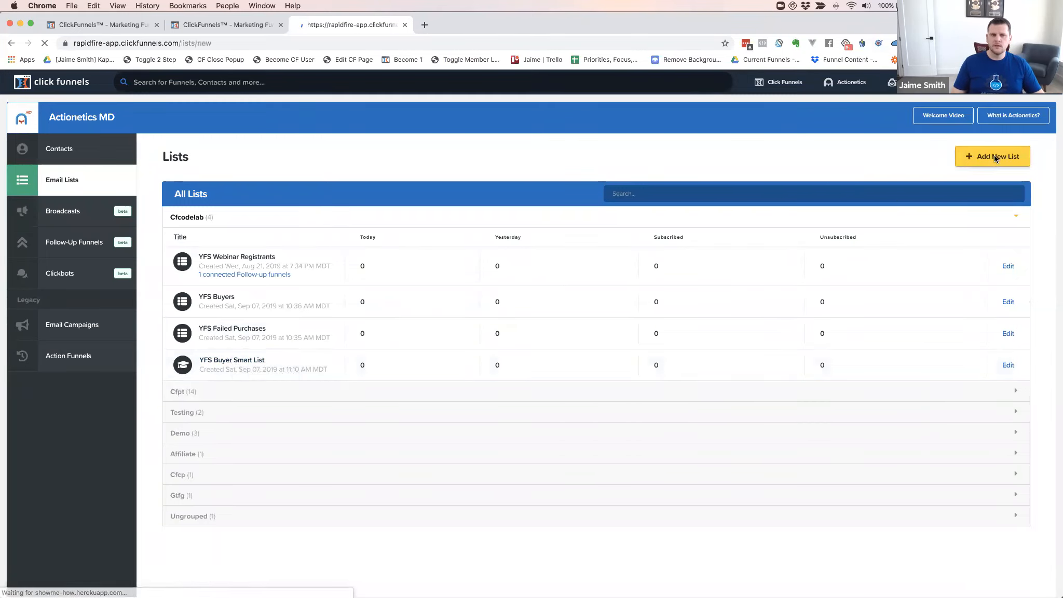
# Create a smart list named 'YFS Test List' with the CFCODELAB group tag
pyautogui.click(188, 209)
pyautogui.write('YFS ')
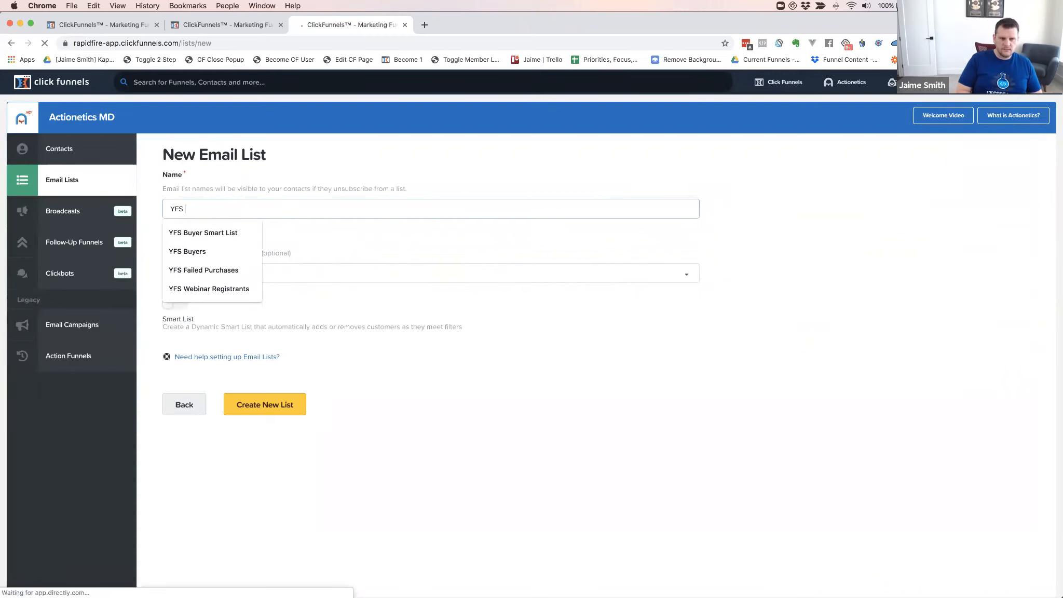
pyautogui.write('TEST')
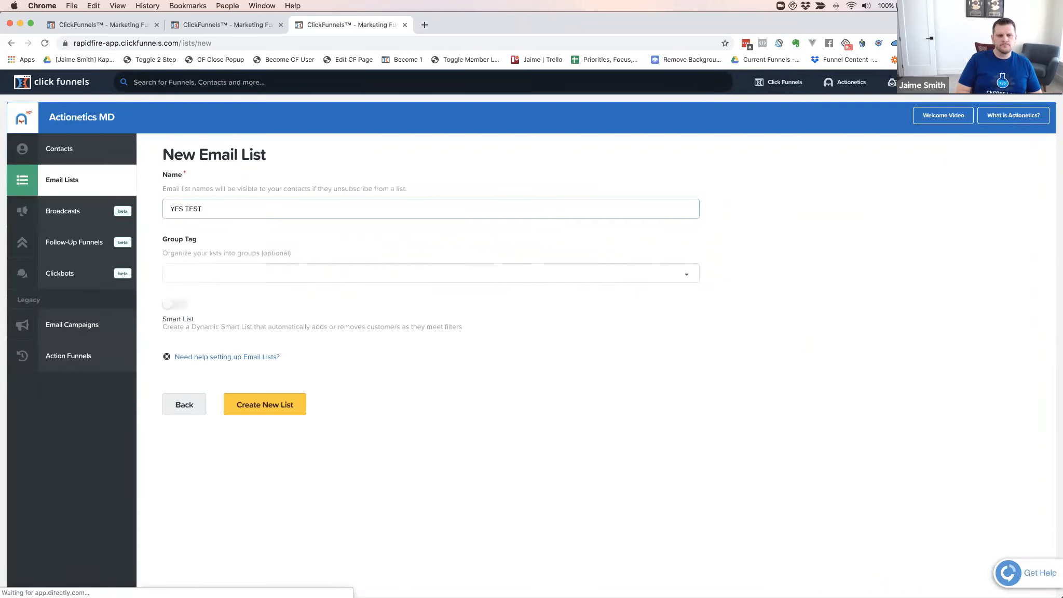
pyautogui.press('BackSpace')
pyautogui.press('BackSpace')
pyautogui.press('BackSpace')
pyautogui.press('BackSpace')
pyautogui.press('BackSpace')
pyautogui.write('T')
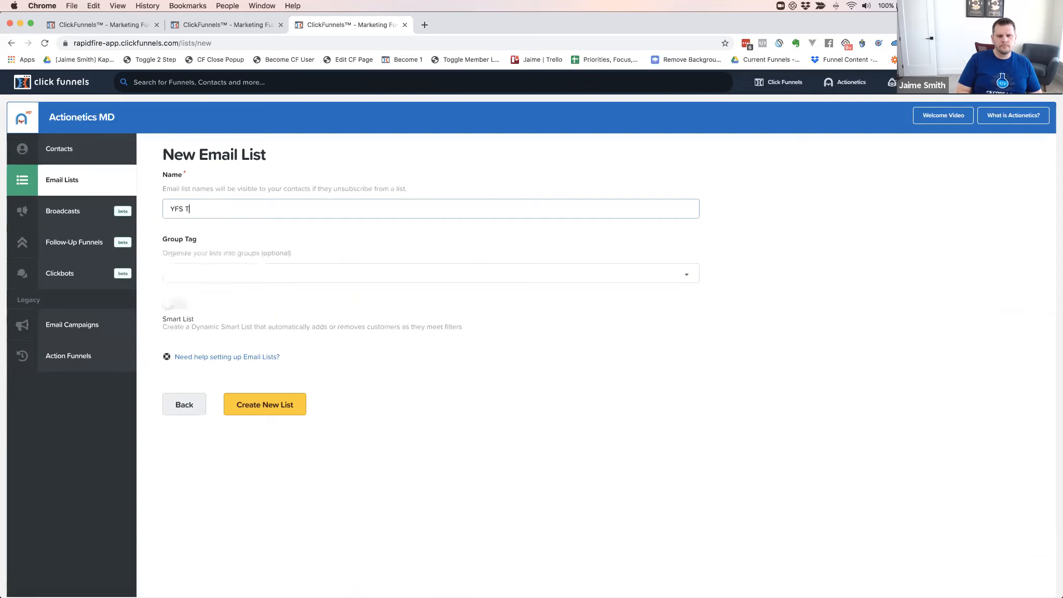
pyautogui.write('est List')
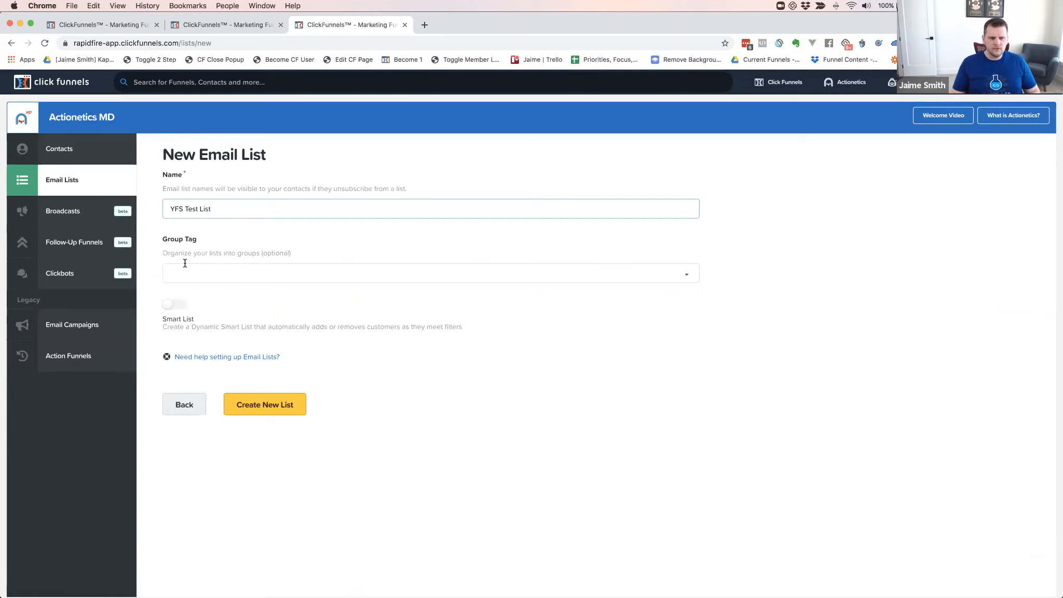
pyautogui.click(192, 279)
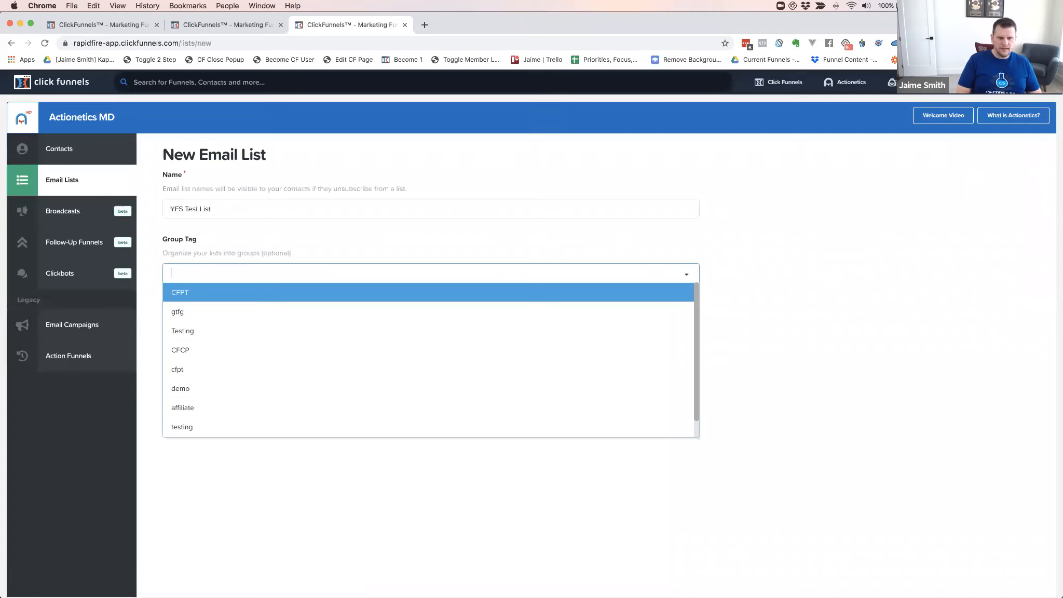
pyautogui.write('CFCOD')
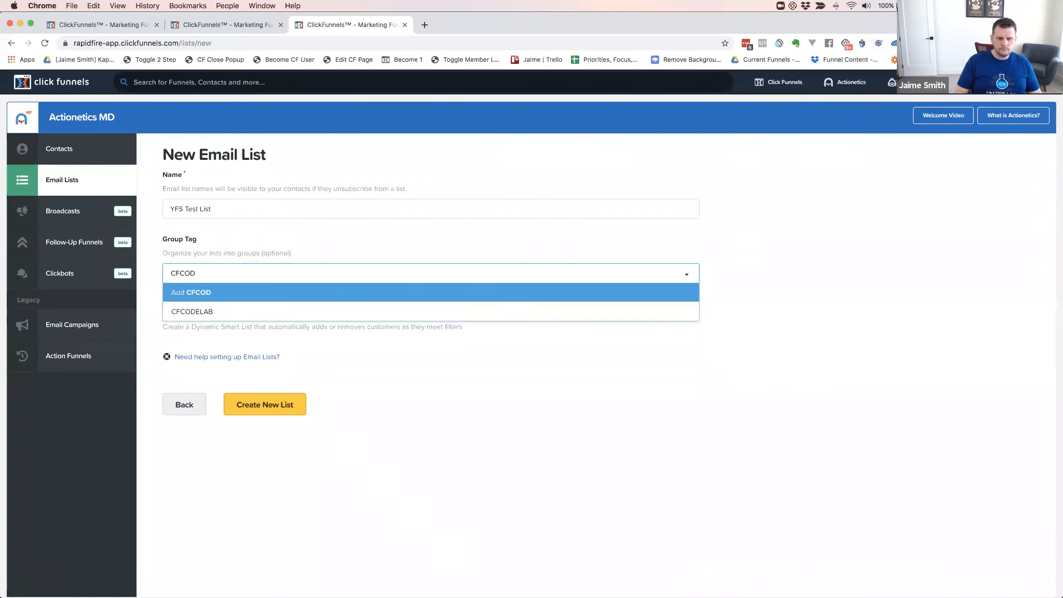
pyautogui.click(197, 312)
pyautogui.click(166, 310)
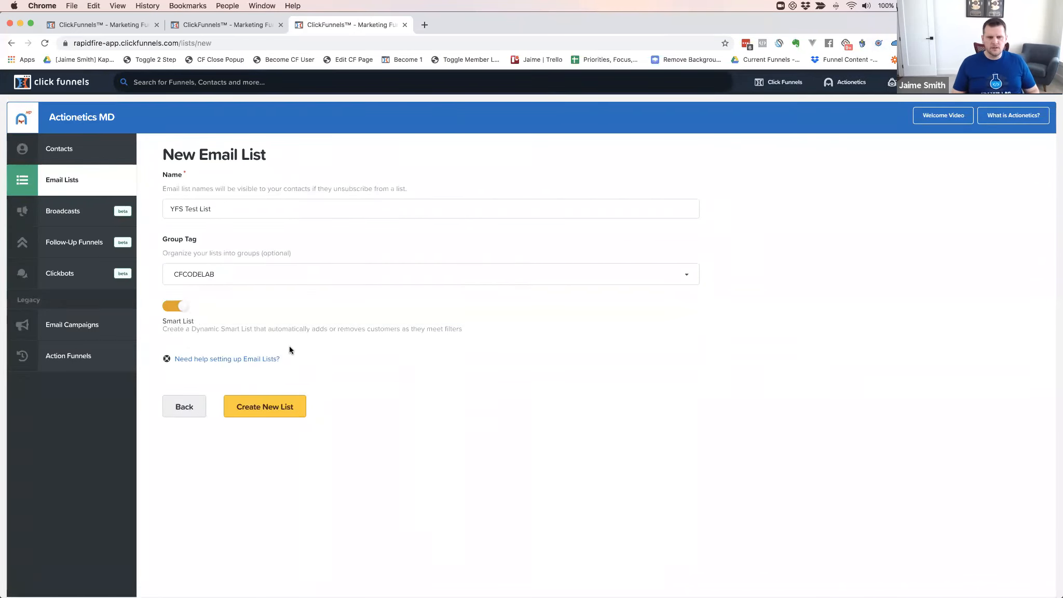
pyautogui.click(273, 407)
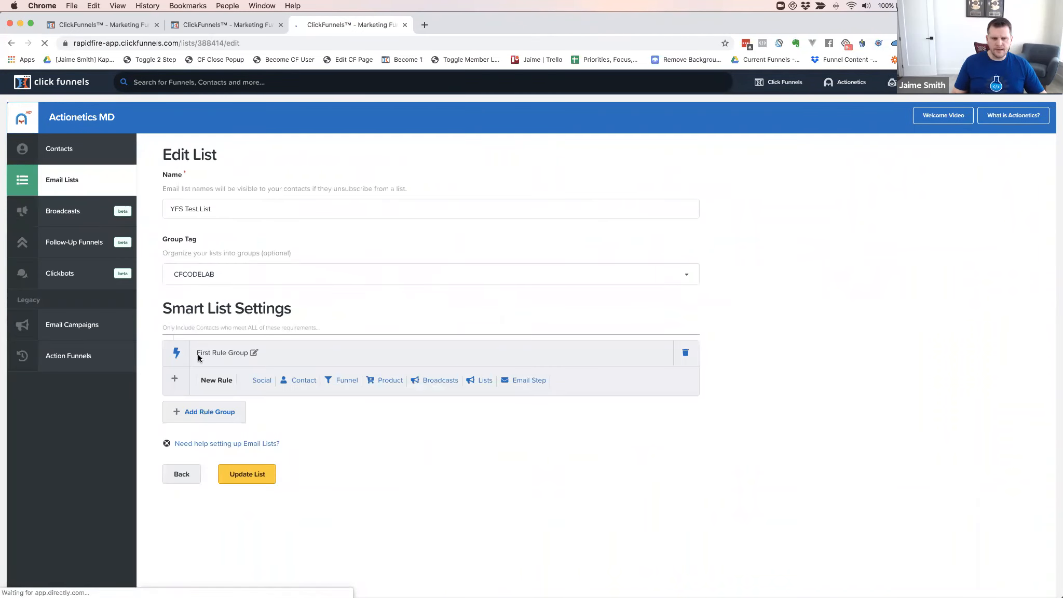
# Add an OR group and require Bought Product equal to Yoga Funnel Secrets in the first group
pyautogui.click(203, 414)
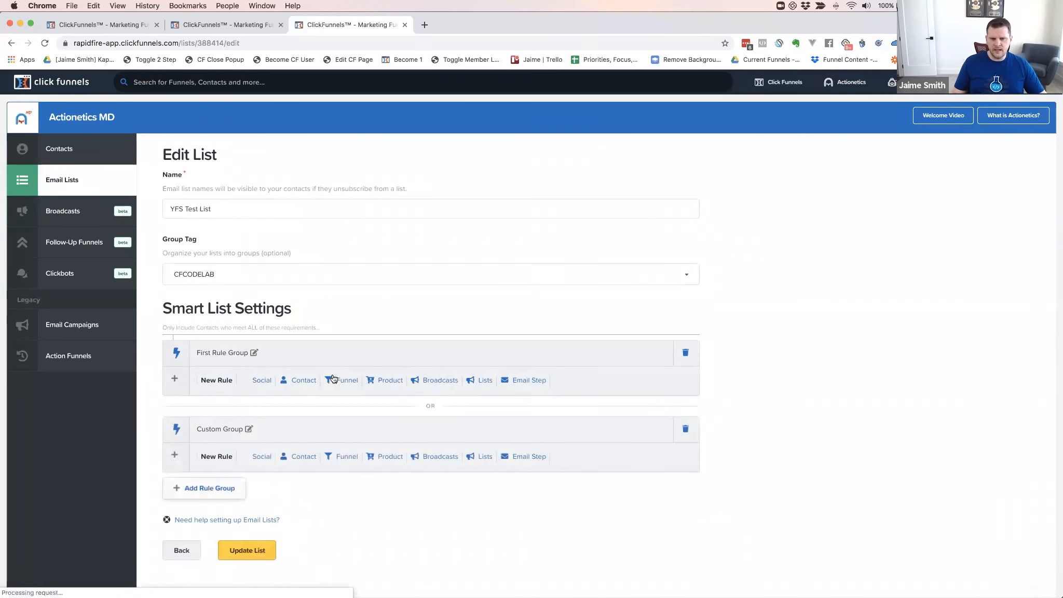
pyautogui.scroll(-1, 367, 377)
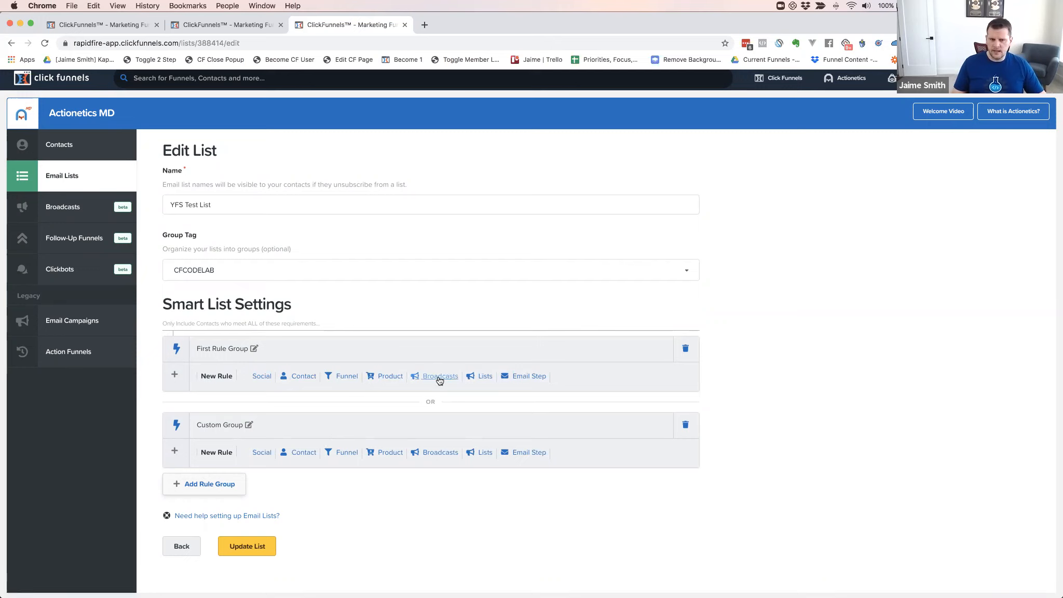
pyautogui.click(387, 375)
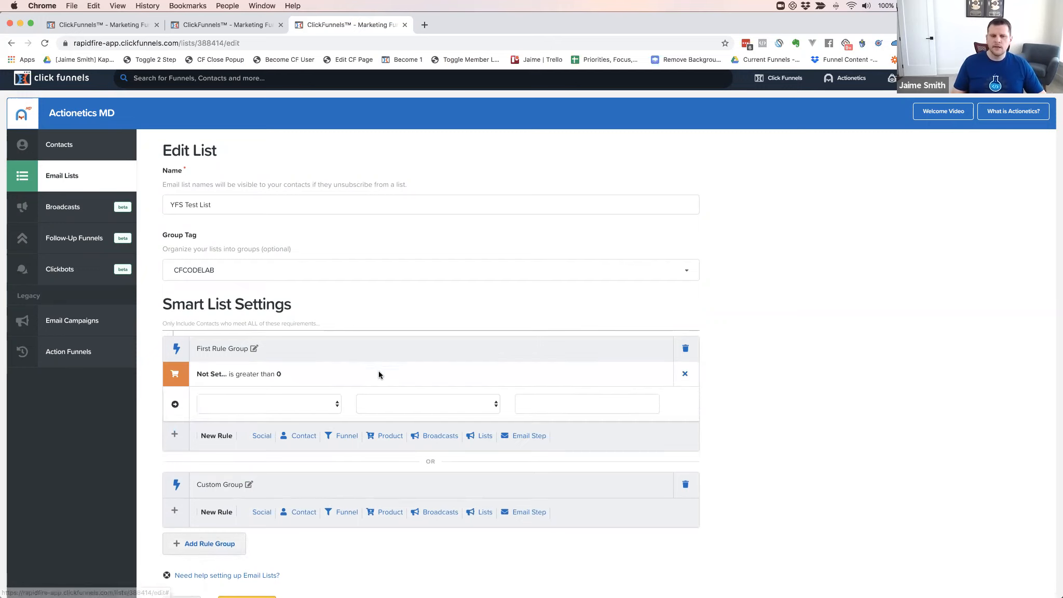
pyautogui.click(284, 406)
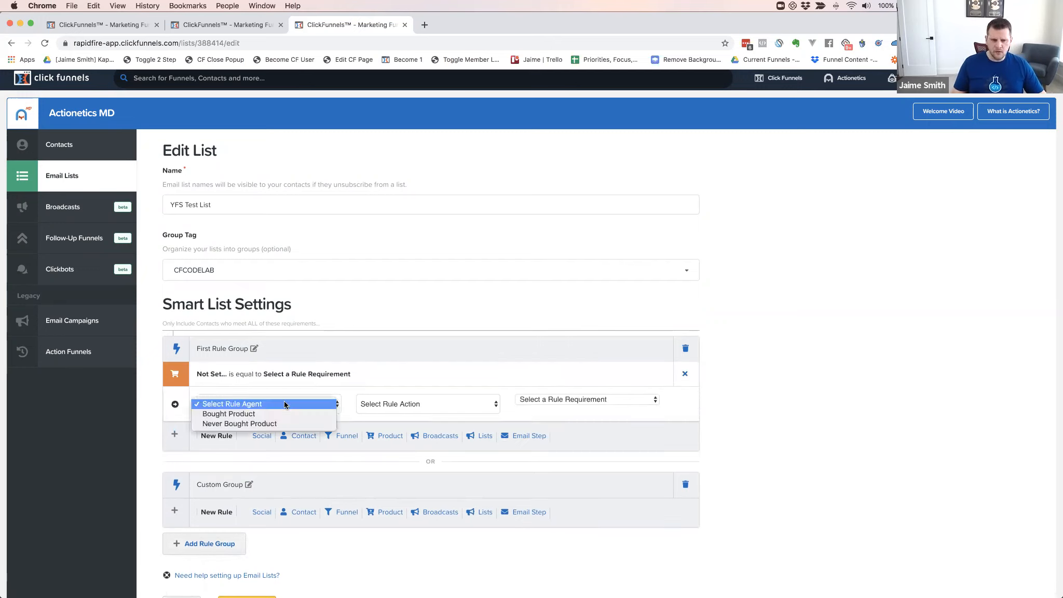
pyautogui.click(260, 414)
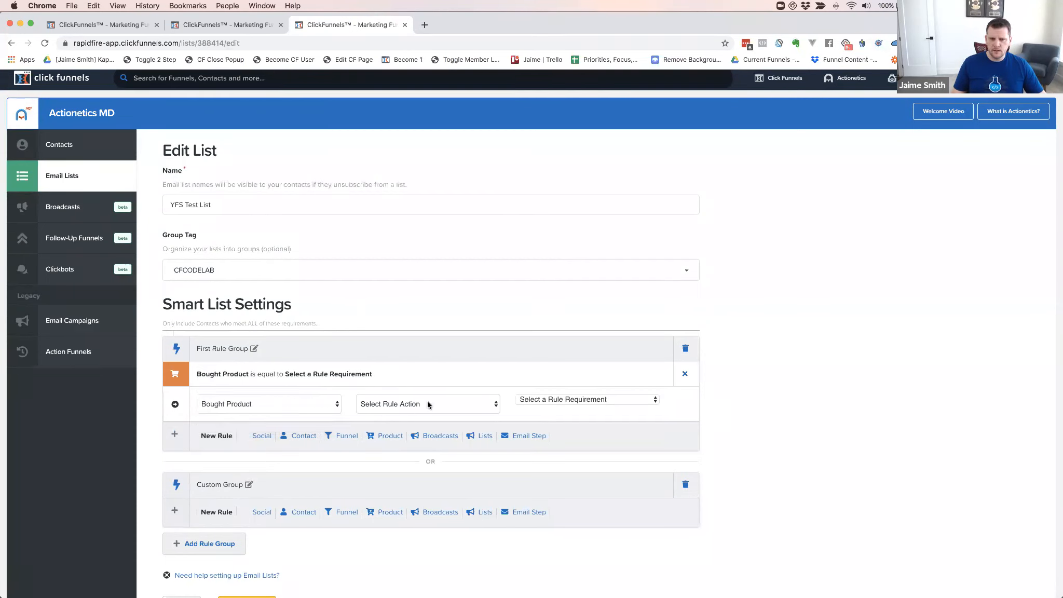
pyautogui.click(427, 402)
pyautogui.click(405, 414)
pyautogui.click(526, 406)
pyautogui.scroll(-3, 575, 493)
pyautogui.scroll(-20, 575, 493)
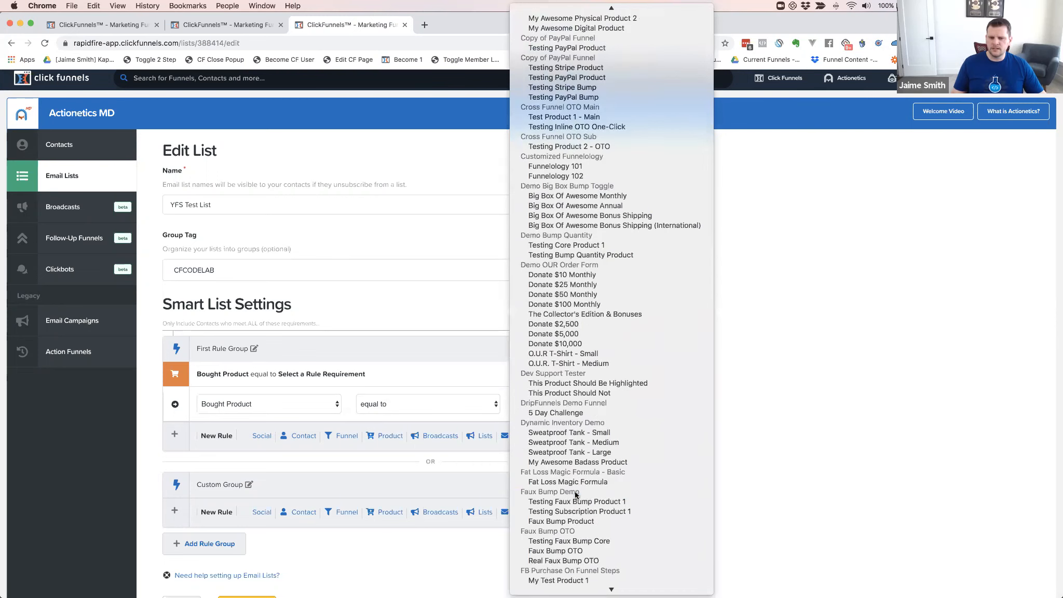
pyautogui.scroll(-15, 589, 531)
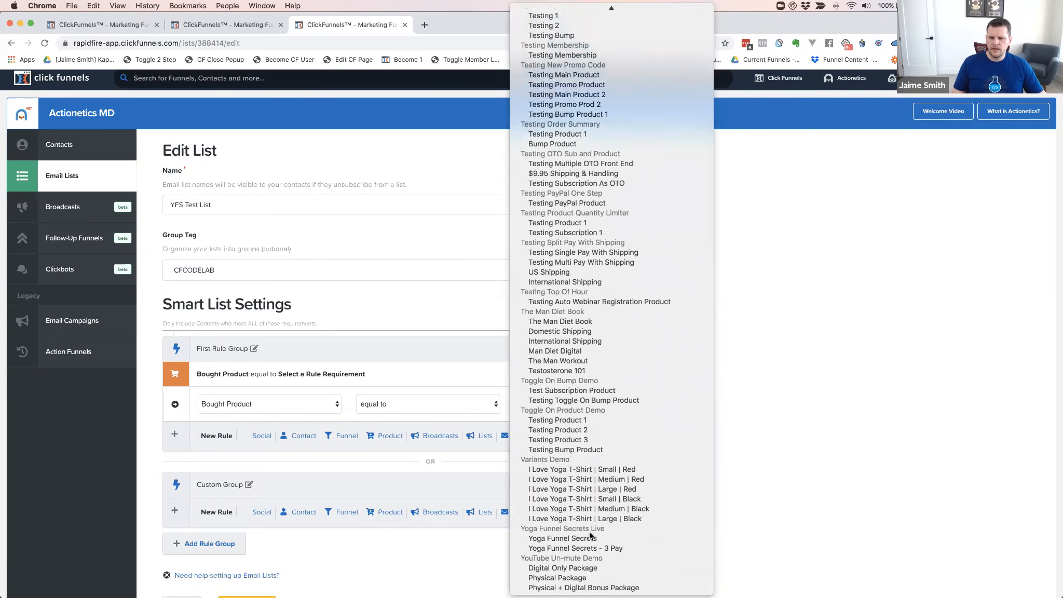
pyautogui.click(575, 538)
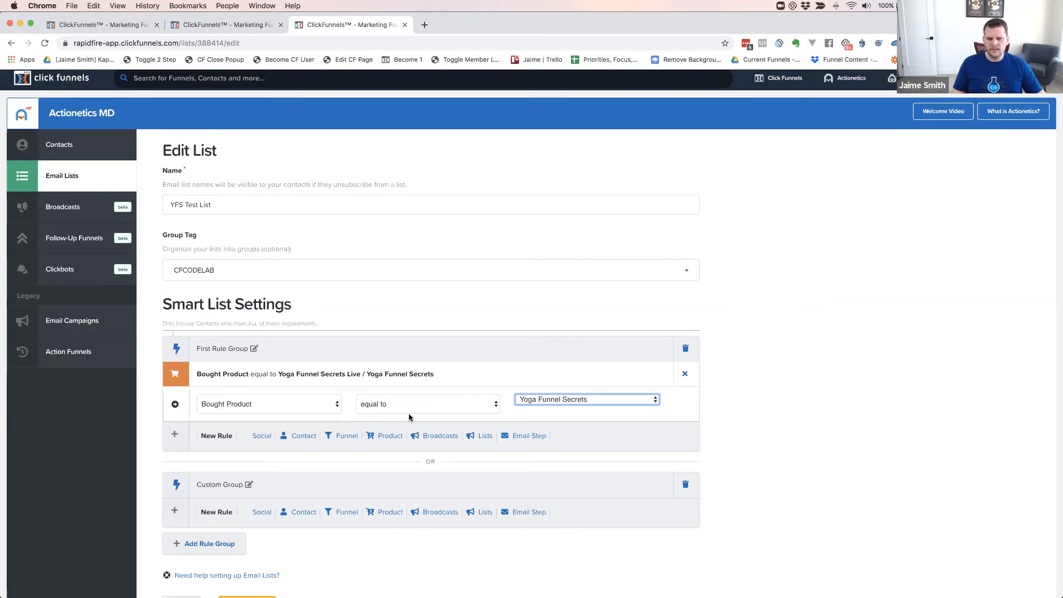
# Add a first-group contact rule: Last Engaged Days Ago is less than 90
pyautogui.click(299, 436)
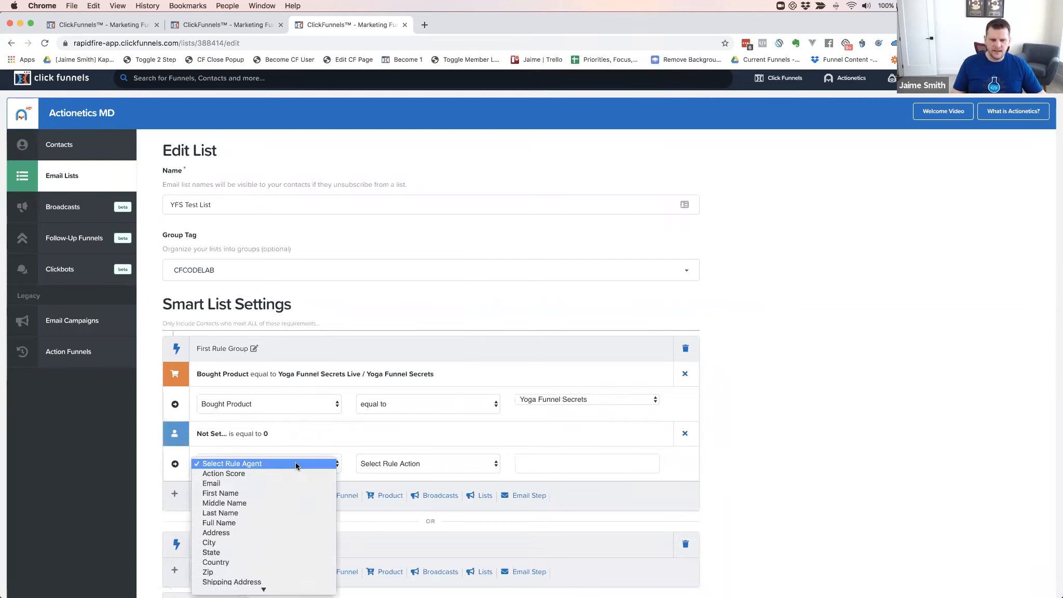
pyautogui.click(295, 465)
pyautogui.scroll(-5, 258, 502)
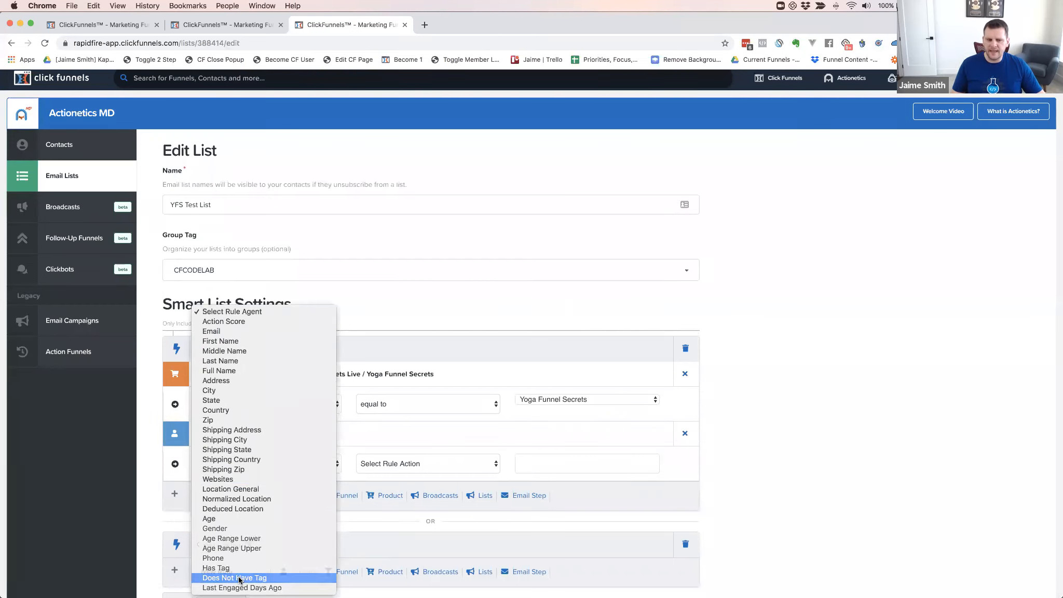
pyautogui.click(238, 578)
pyautogui.click(273, 466)
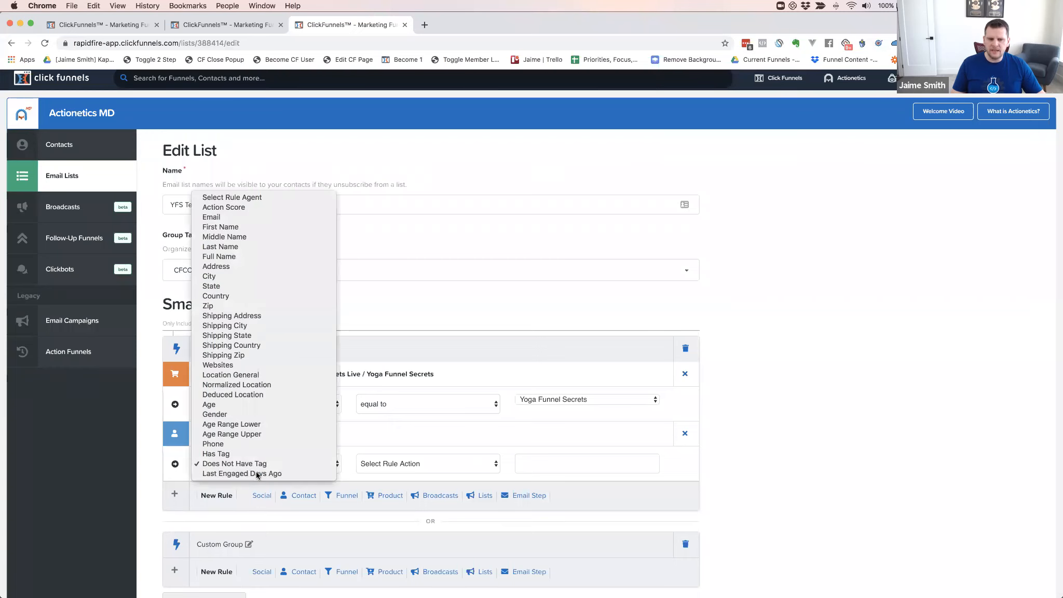
pyautogui.click(334, 467)
pyautogui.click(412, 468)
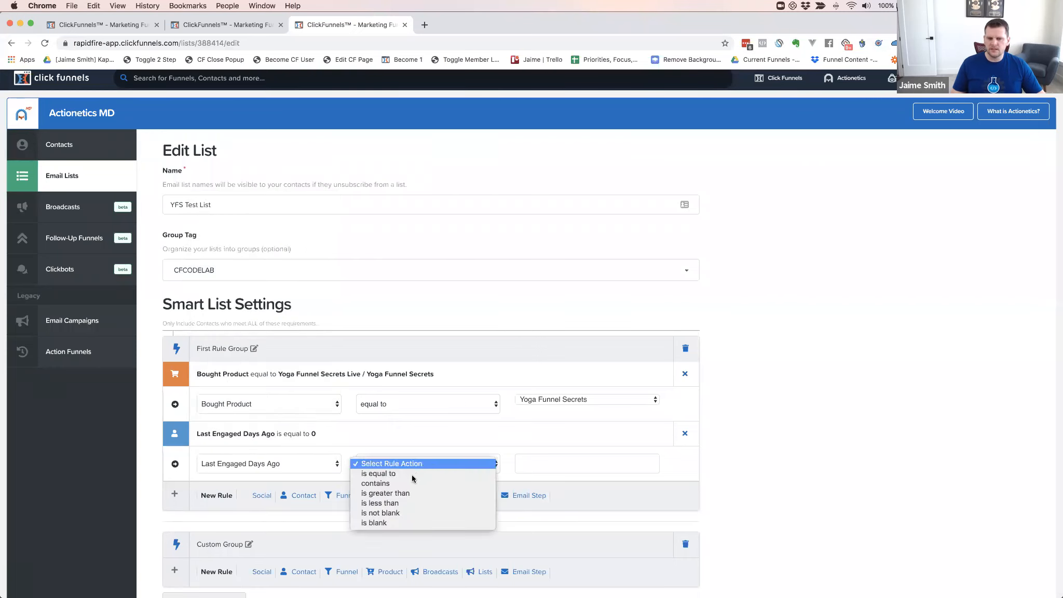
pyautogui.click(386, 504)
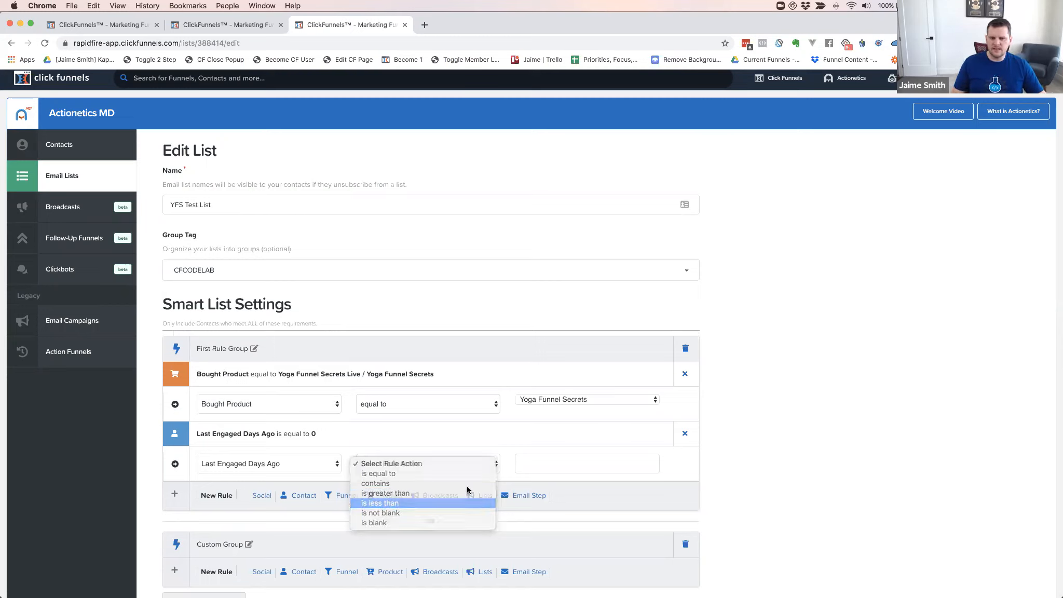
pyautogui.click(543, 465)
pyautogui.write('980')
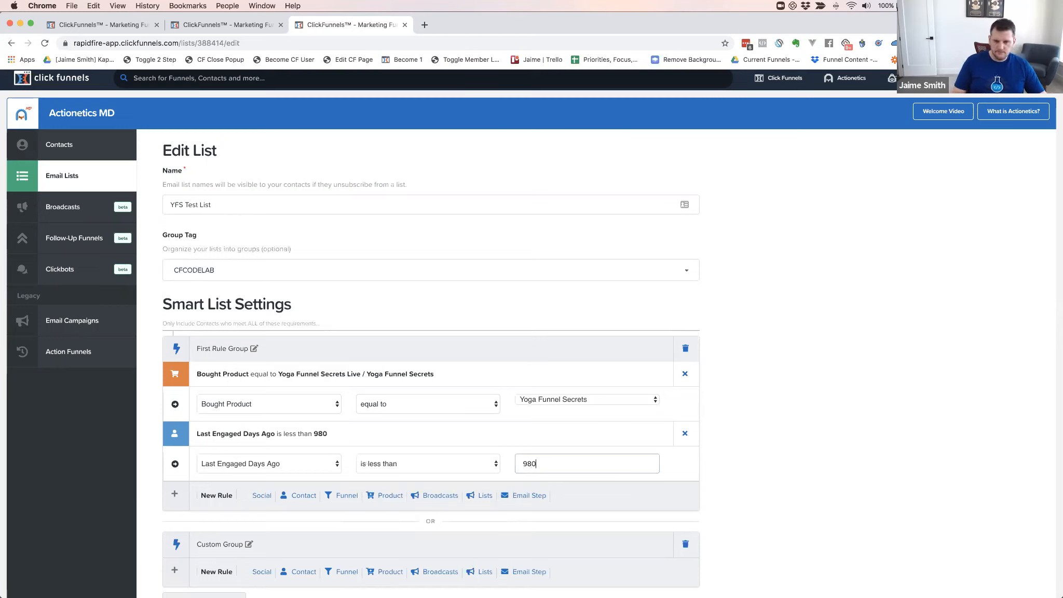
pyautogui.press('BackSpace')
pyautogui.press('BackSpace')
pyautogui.write('0')
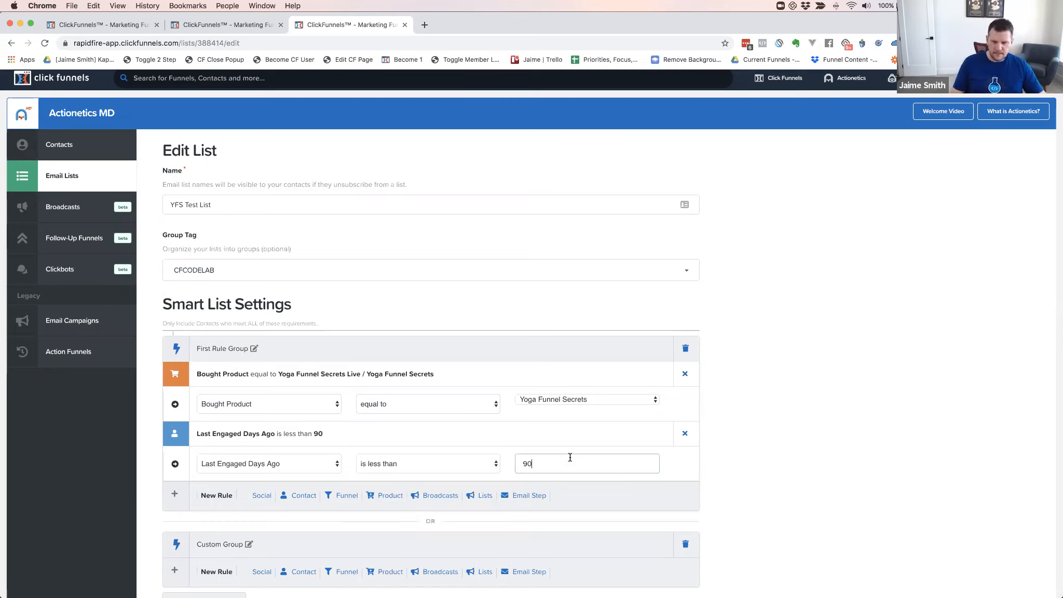
pyautogui.click(674, 442)
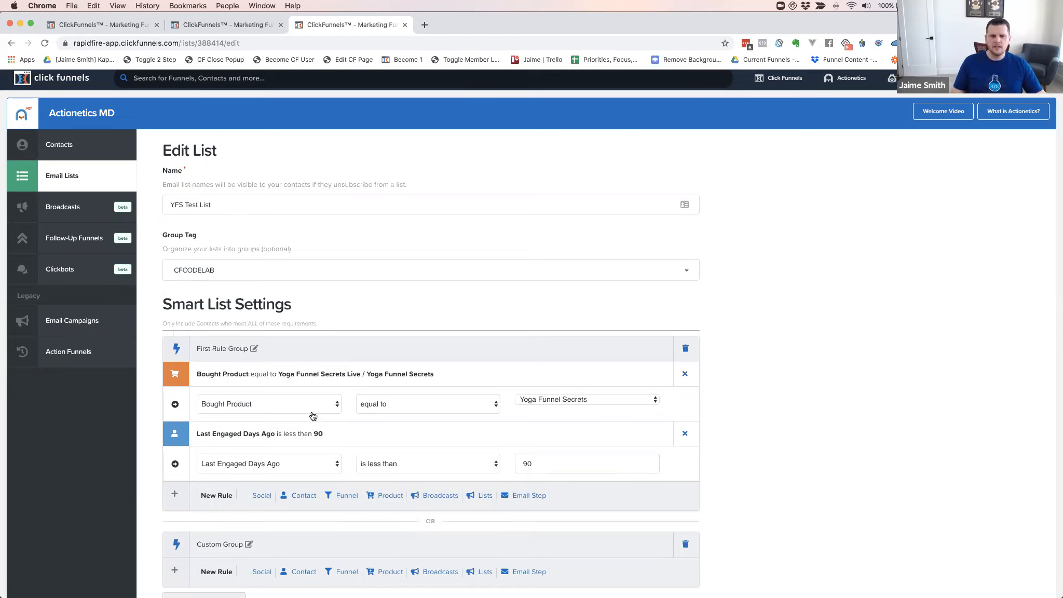
# Start a Product rule in the Custom Group
pyautogui.scroll(-1, 263, 407)
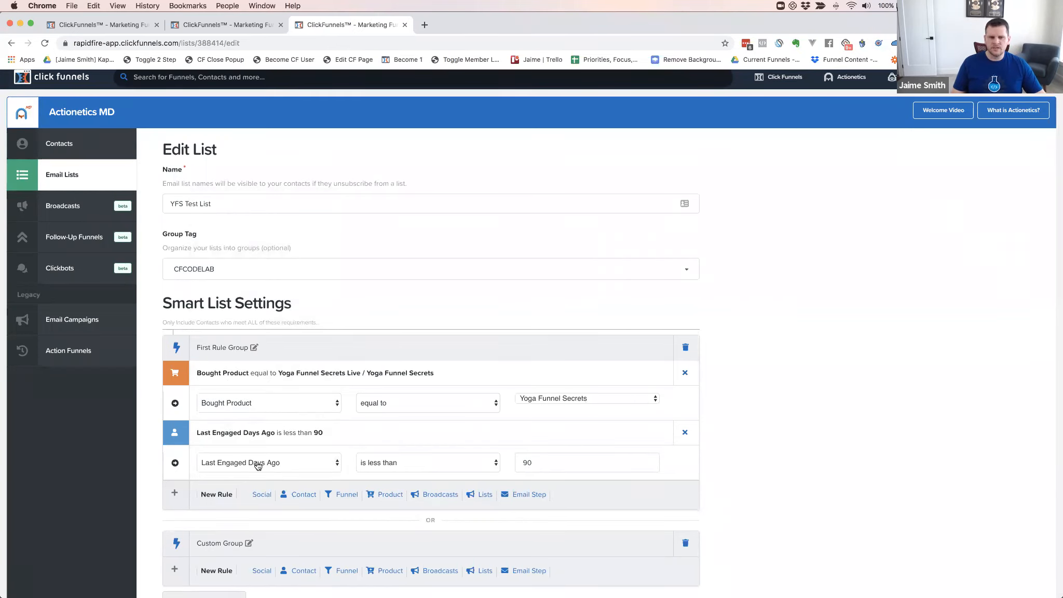
pyautogui.scroll(-3, 388, 424)
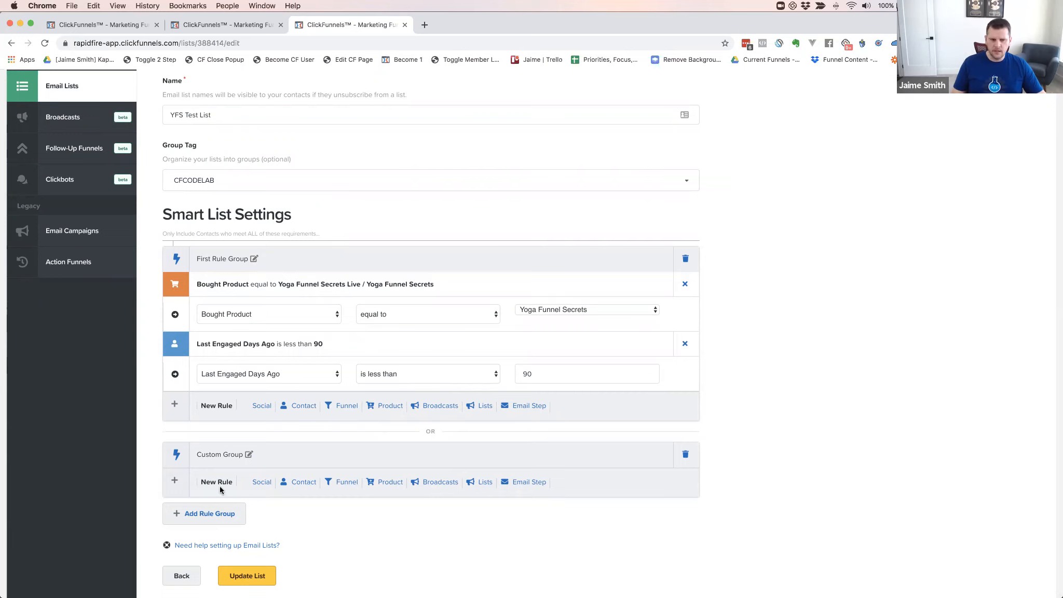
pyautogui.click(390, 482)
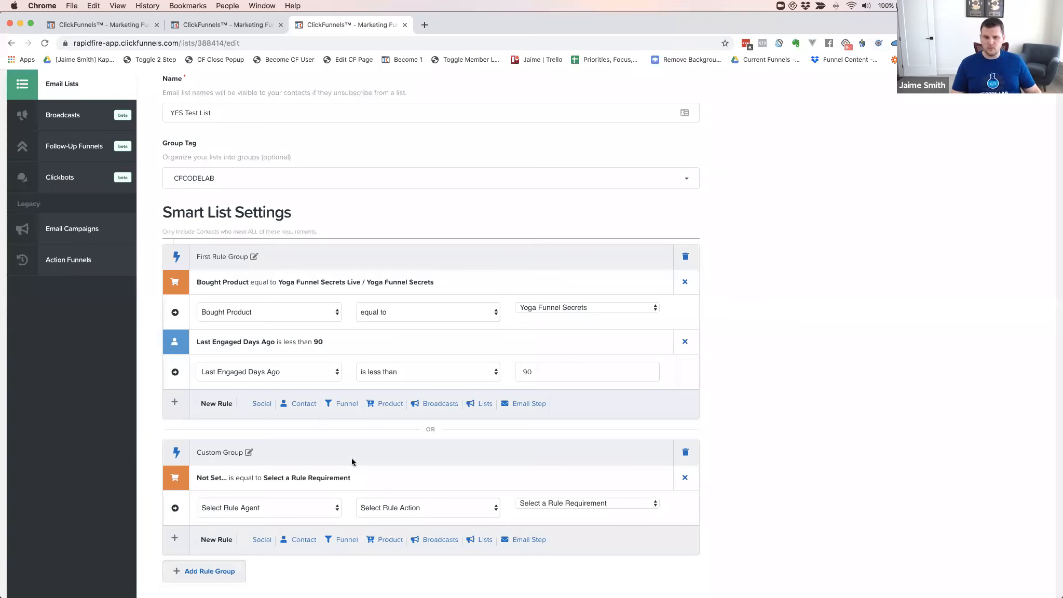
# Set the Custom Group's product rule to Bought Product equal to Yoga Funnel Secrets - 3 Pay
pyautogui.scroll(-3, 317, 436)
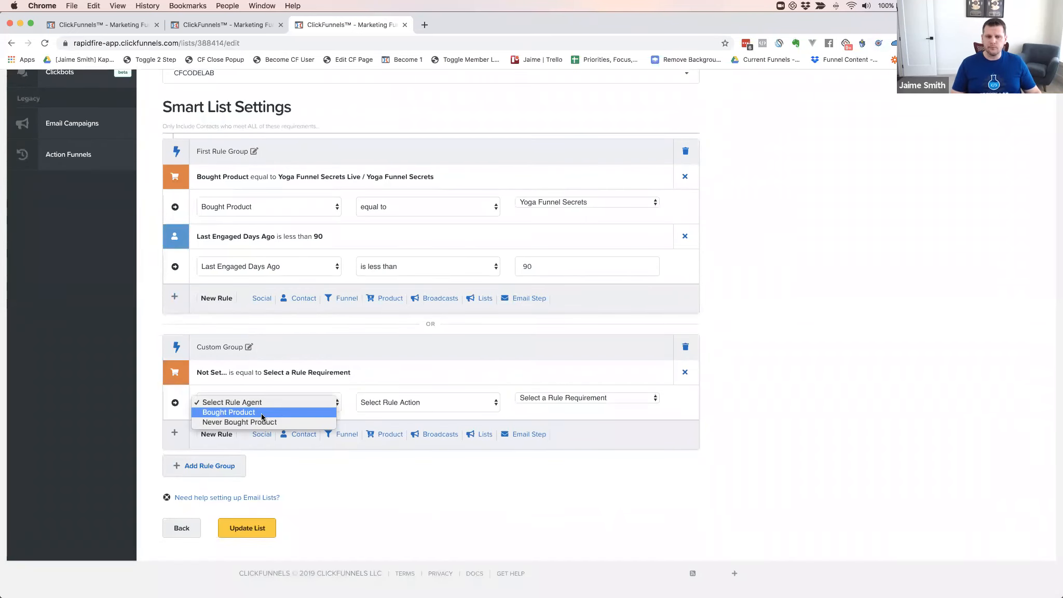
pyautogui.click(262, 416)
pyautogui.click(413, 403)
pyautogui.click(400, 413)
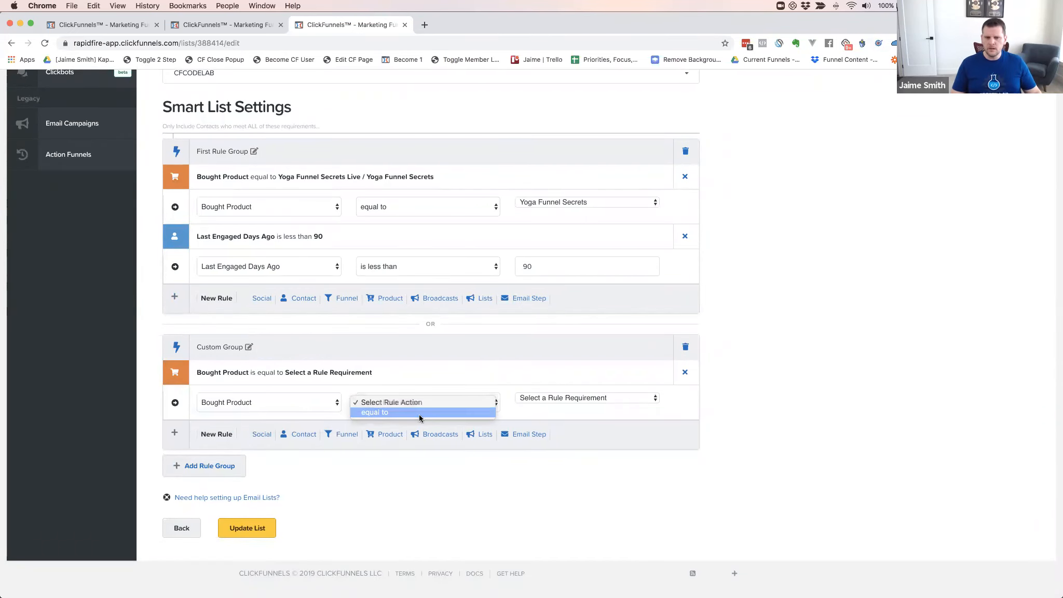
pyautogui.click(564, 401)
pyautogui.scroll(-15, 588, 453)
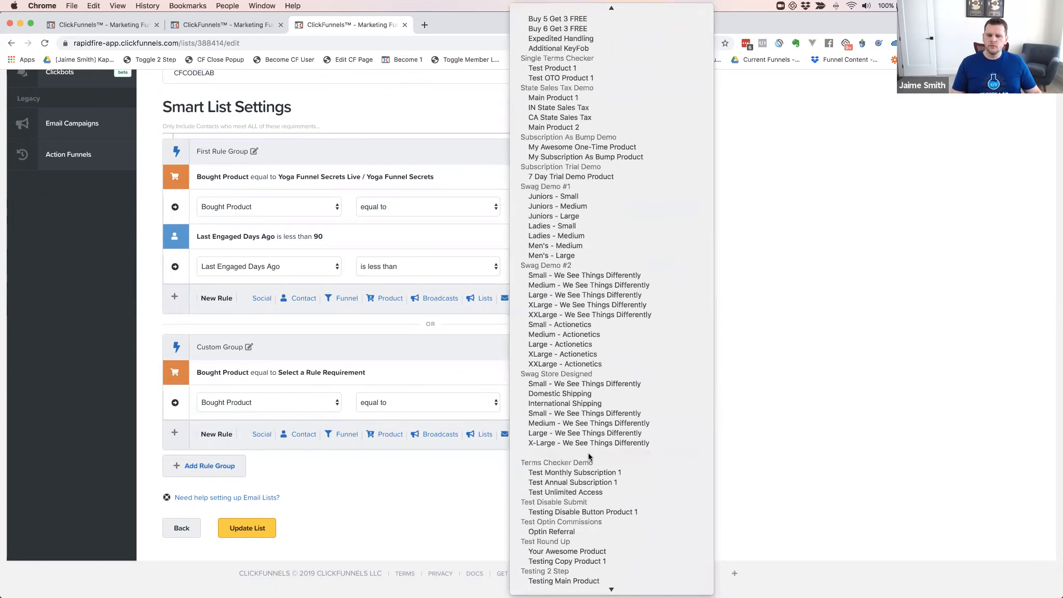
pyautogui.scroll(-10, 588, 457)
pyautogui.click(430, 475)
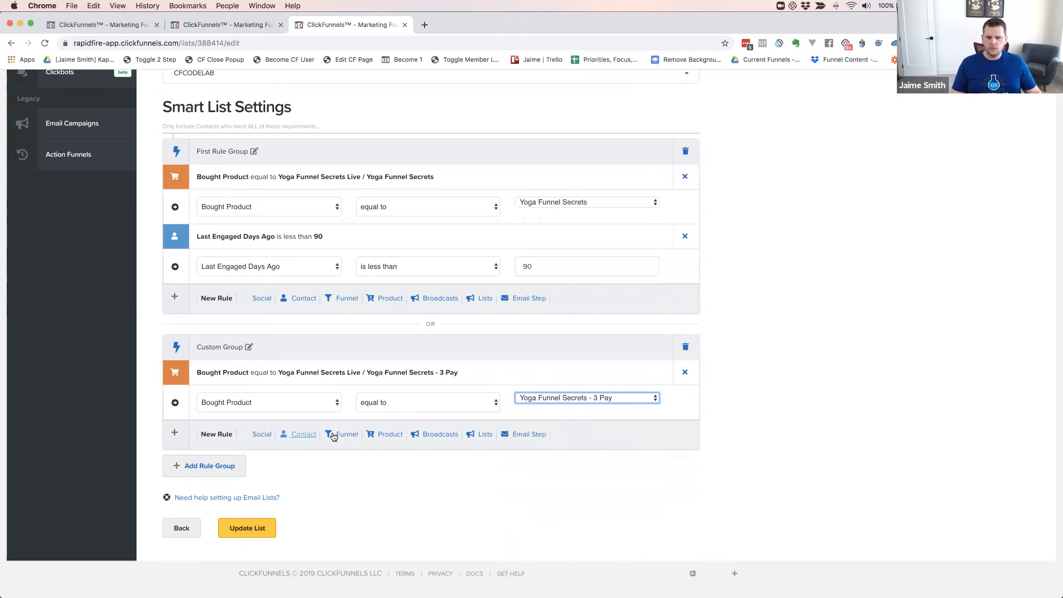
# Add a Custom Group contact rule for Last Engaged Days Ago less than 90, then another OR group
pyautogui.click(299, 438)
pyautogui.click(258, 463)
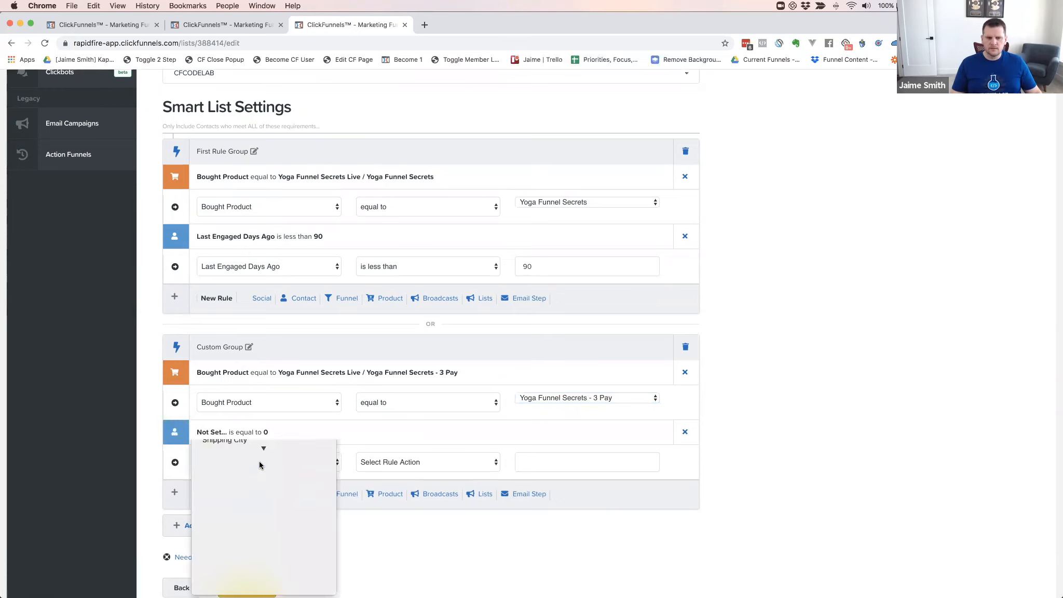
pyautogui.scroll(-5, 261, 465)
pyautogui.click(254, 586)
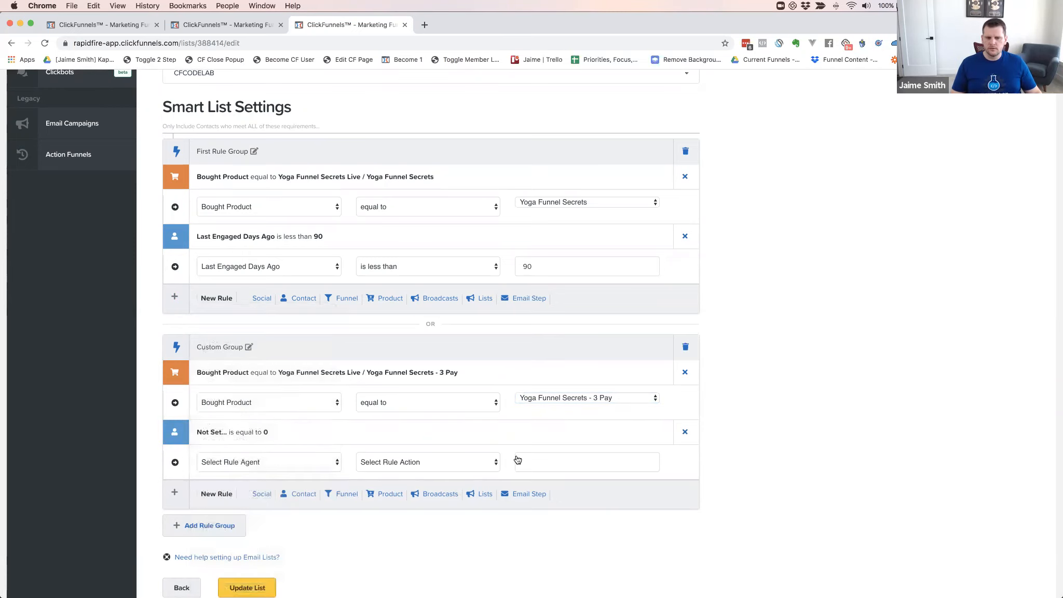
pyautogui.click(436, 463)
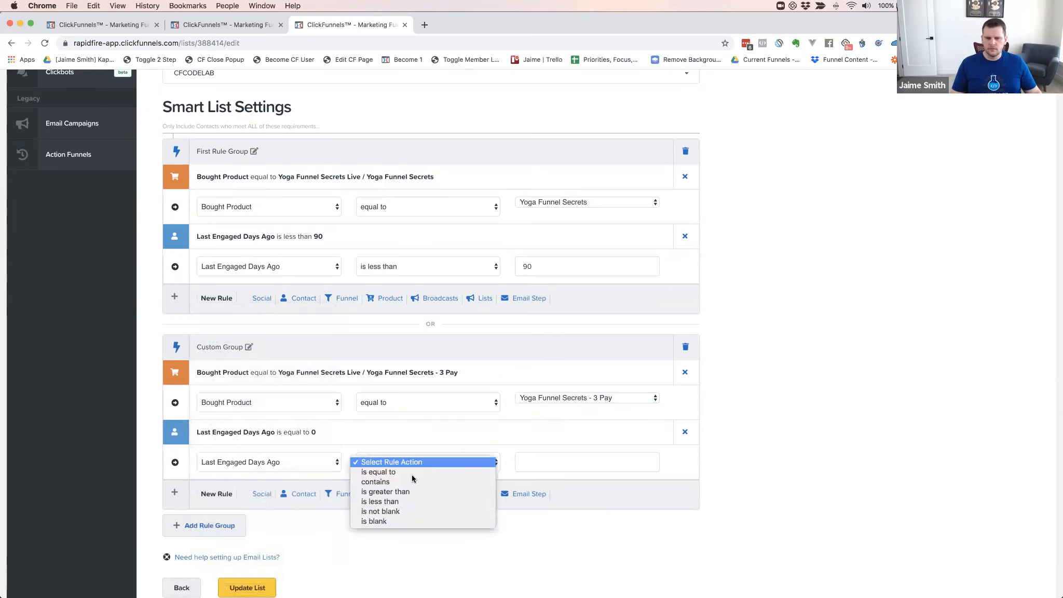
pyautogui.click(459, 496)
pyautogui.click(540, 464)
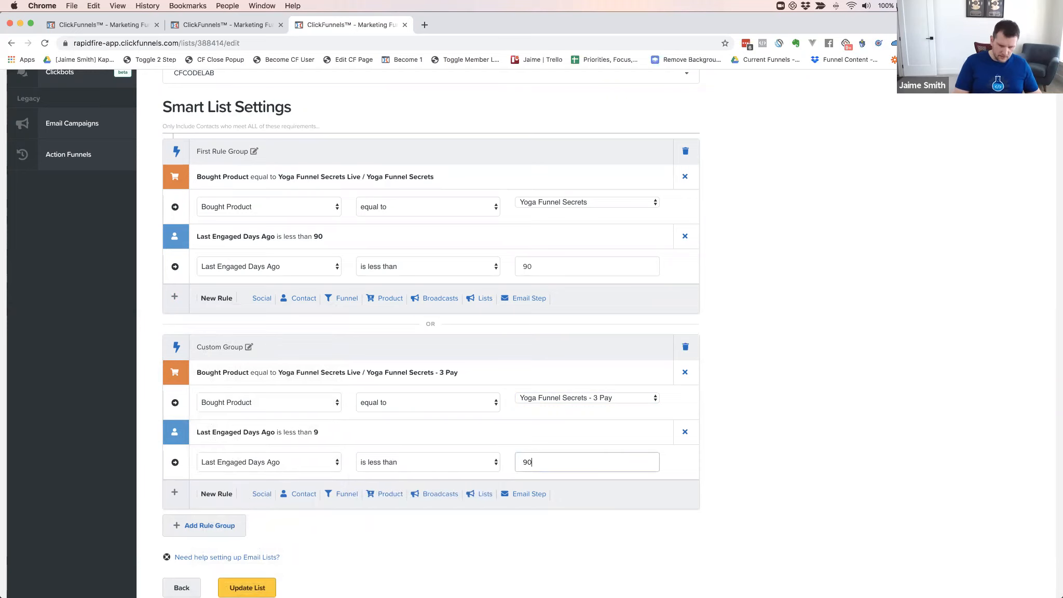
pyautogui.scroll(-1, 540, 466)
pyautogui.click(728, 329)
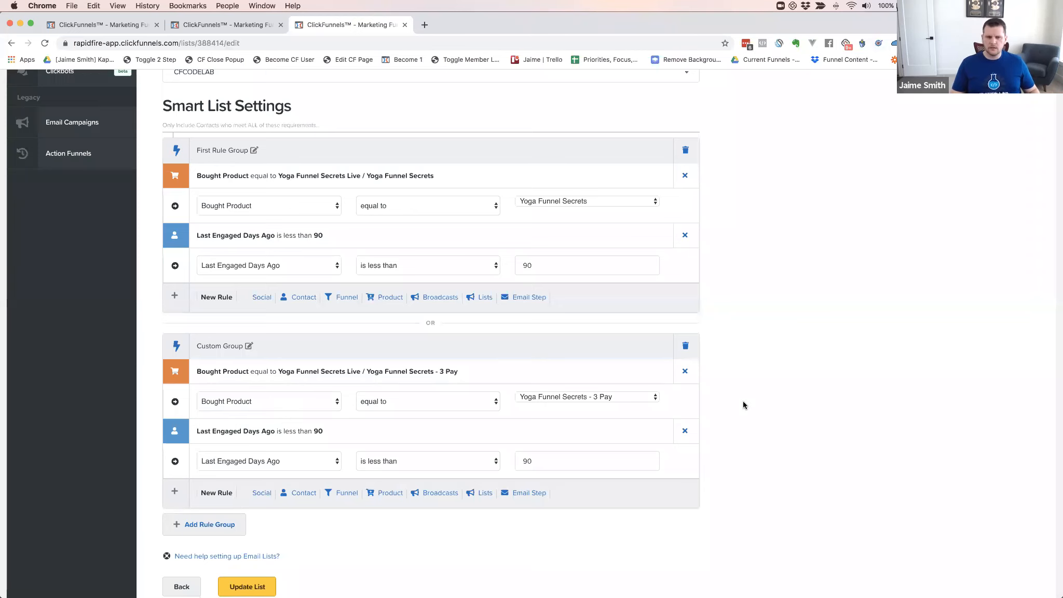
pyautogui.scroll(-3, 742, 400)
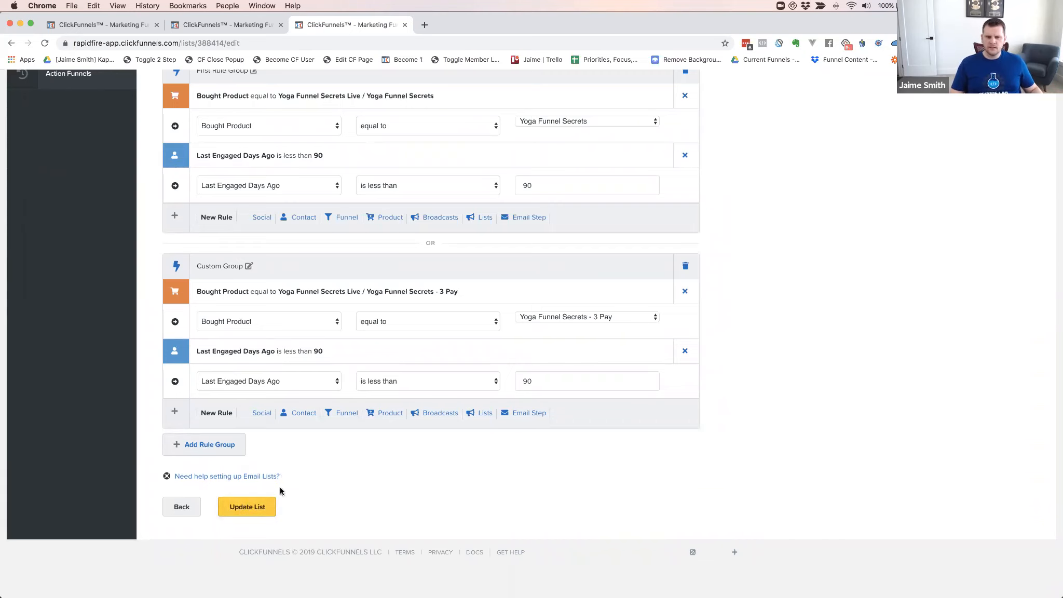
pyautogui.scroll(1, 317, 482)
pyautogui.click(209, 448)
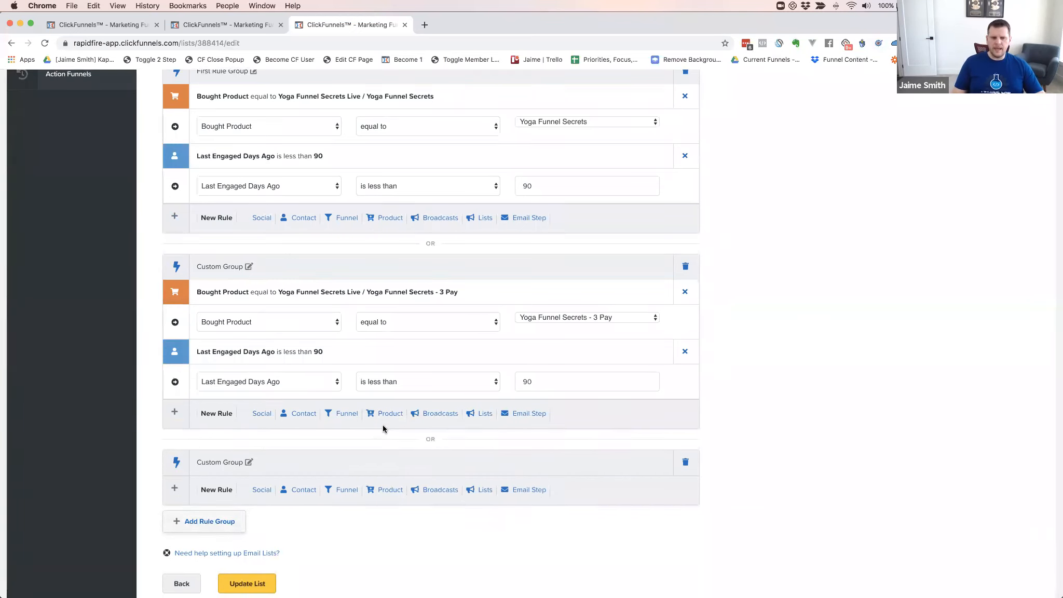
# Add a trial social rule in the third group: YouTube Followers is greater than 100
pyautogui.scroll(-3, 383, 425)
pyautogui.click(261, 413)
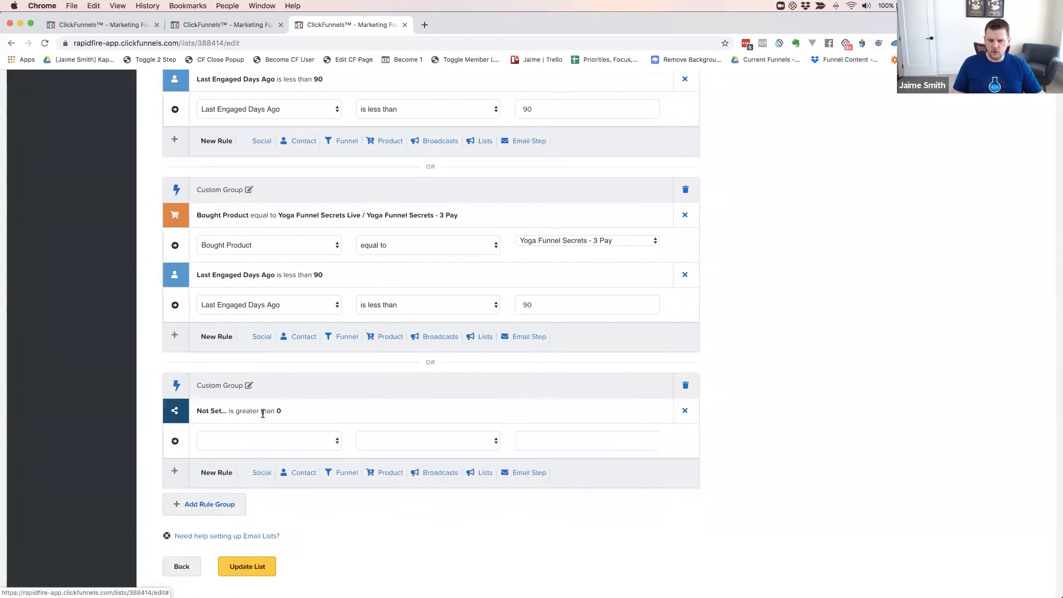
pyautogui.click(279, 445)
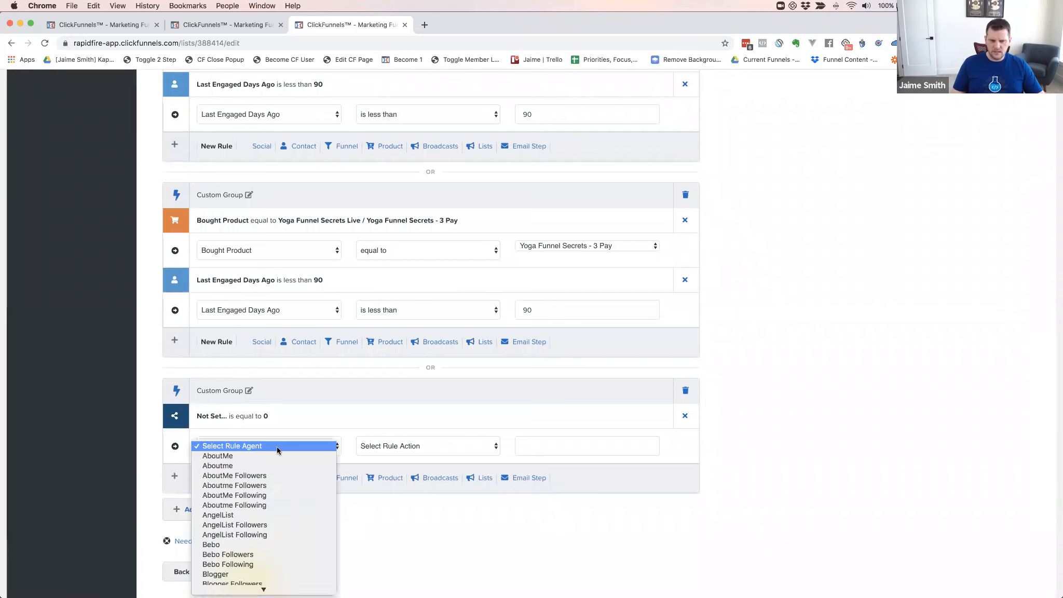
pyautogui.scroll(-5, 280, 495)
pyautogui.scroll(-10, 261, 445)
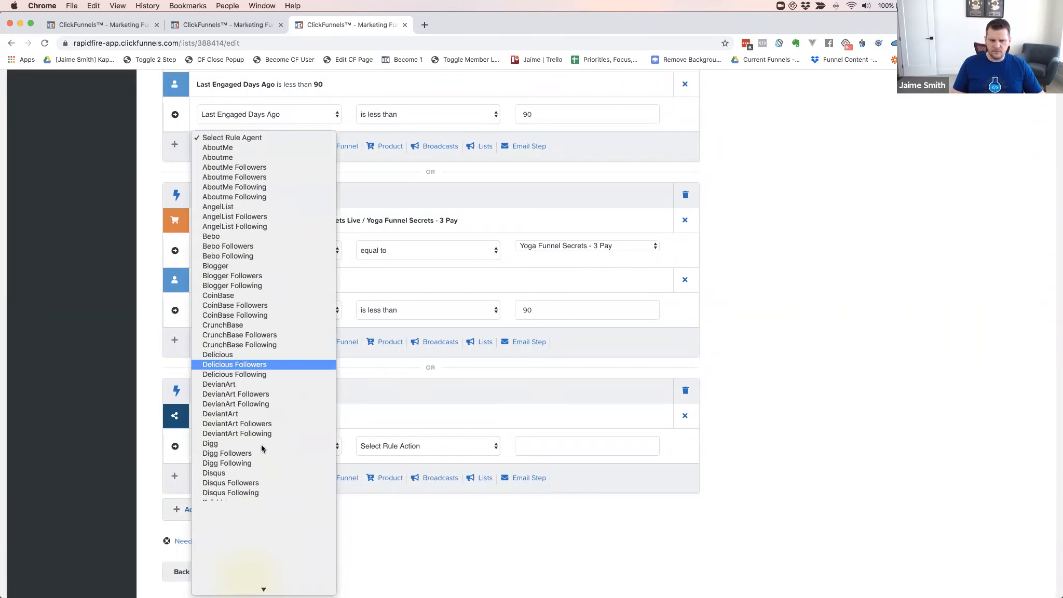
pyautogui.scroll(-10, 260, 444)
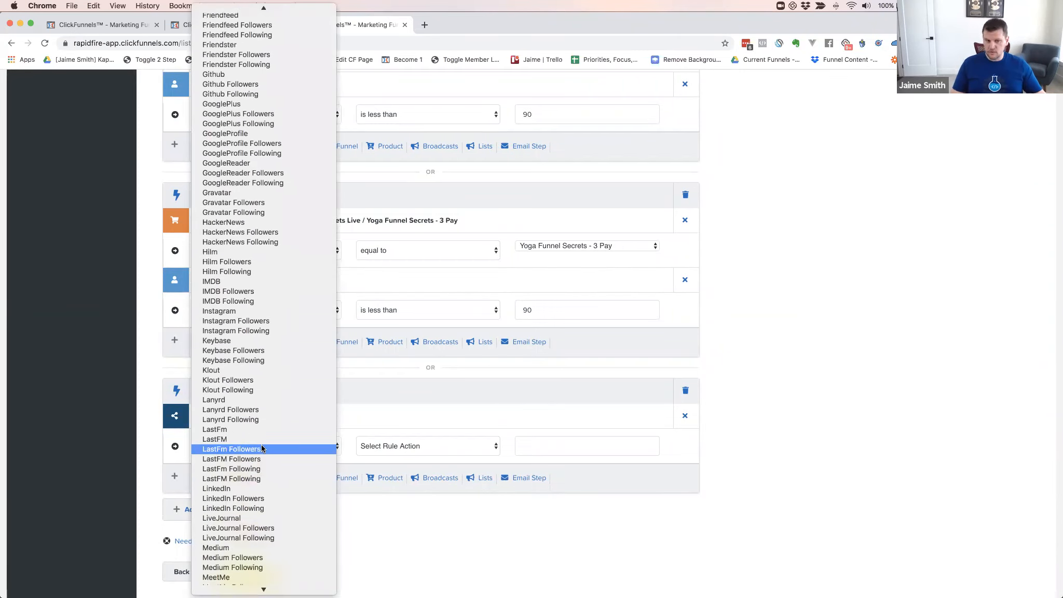
pyautogui.scroll(-3, 260, 444)
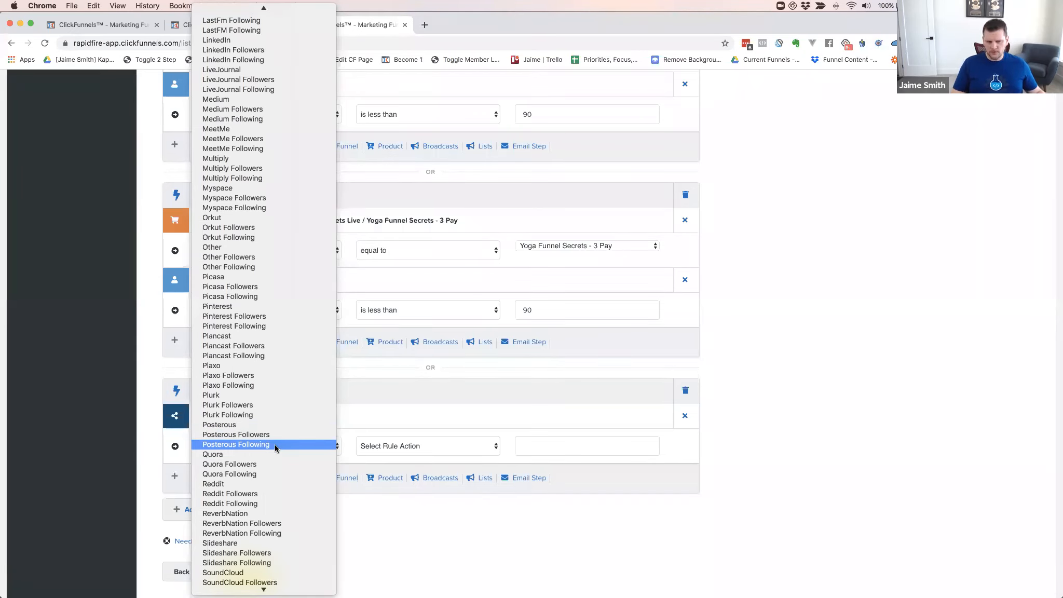
pyautogui.scroll(-10, 276, 444)
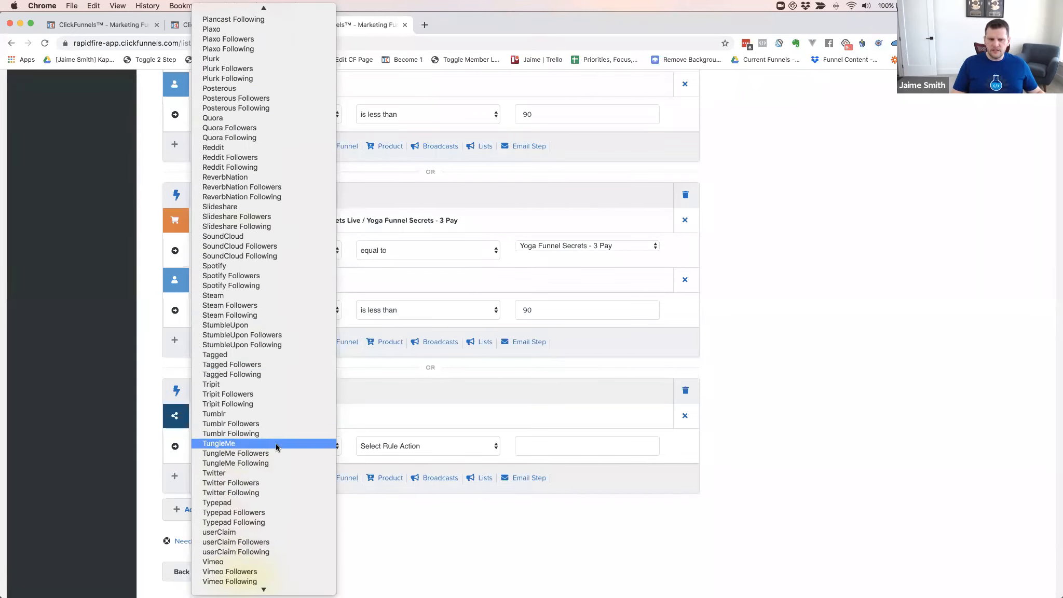
pyautogui.scroll(3, 287, 504)
pyautogui.scroll(15, 286, 501)
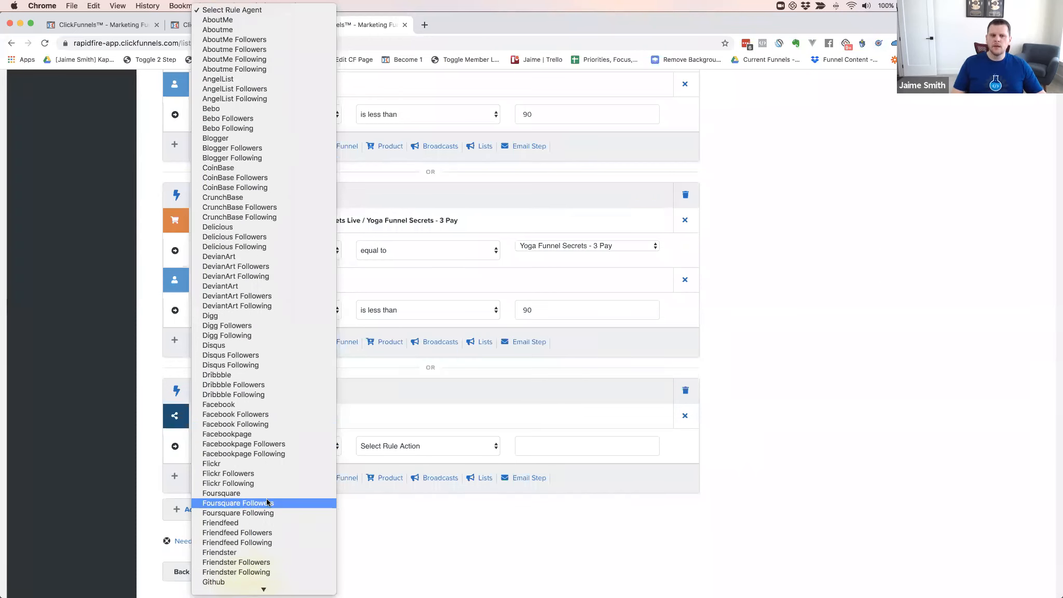
pyautogui.scroll(-10, 275, 266)
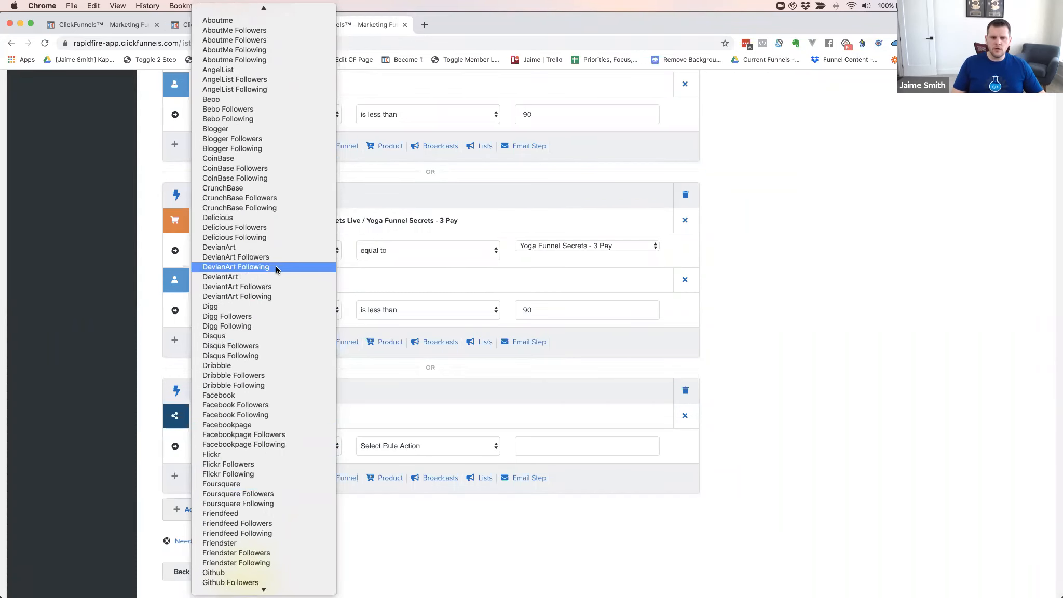
pyautogui.scroll(-15, 276, 266)
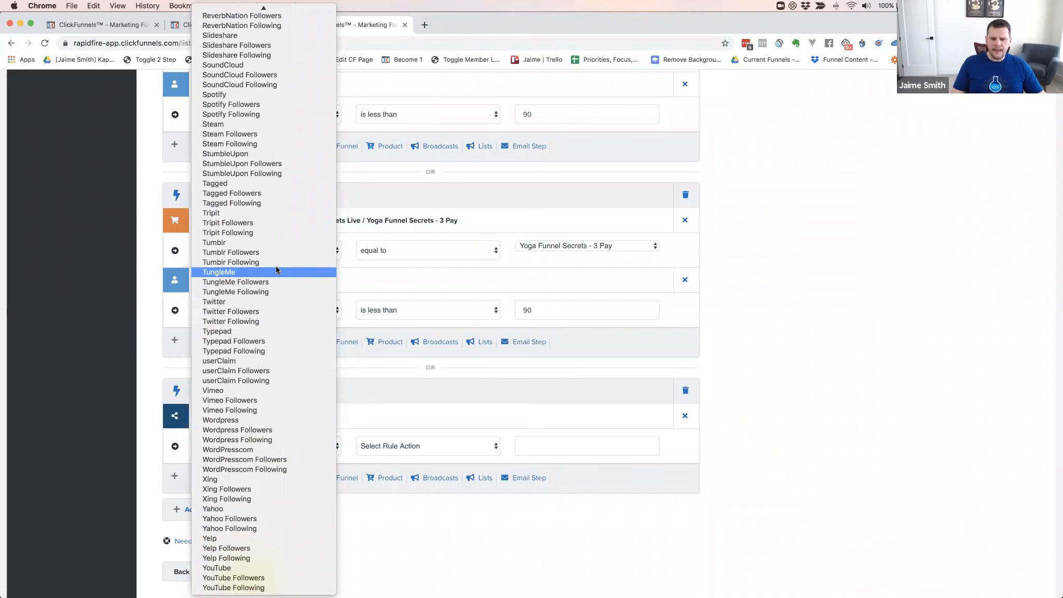
pyautogui.click(236, 578)
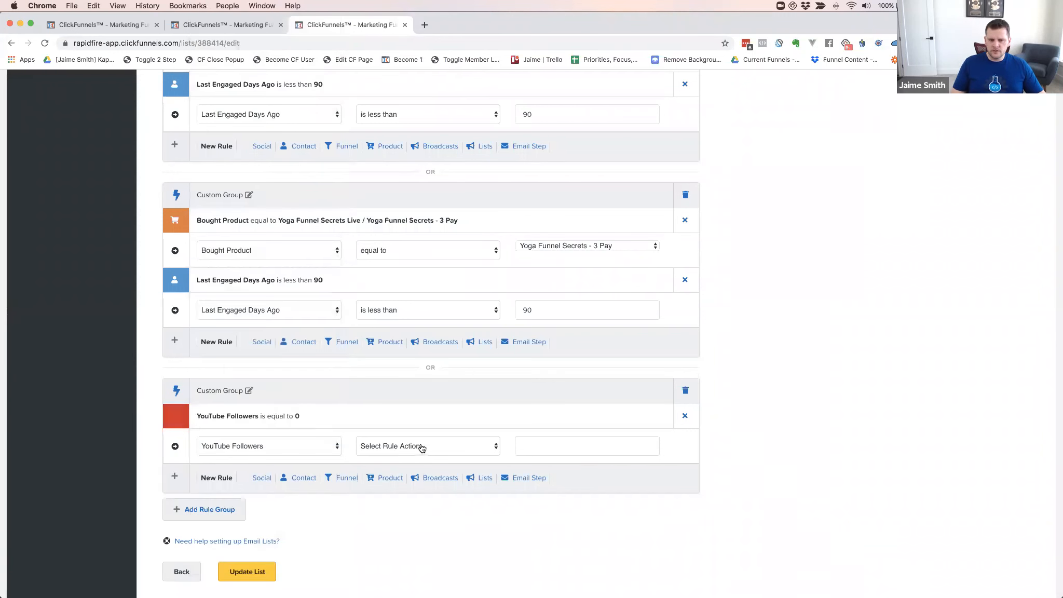
pyautogui.click(421, 445)
pyautogui.click(387, 476)
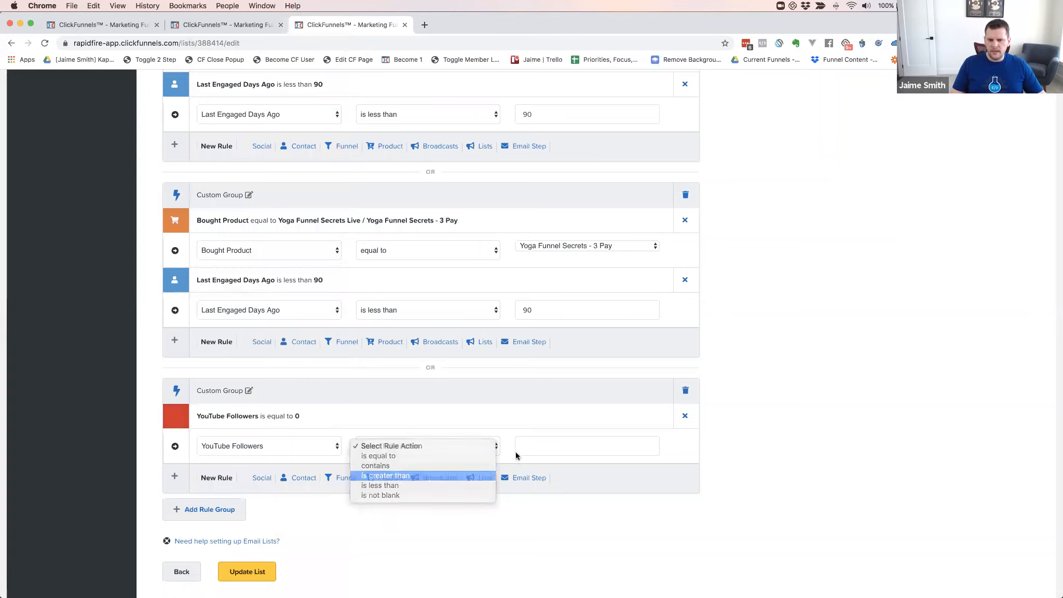
pyautogui.click(547, 445)
pyautogui.write('100')
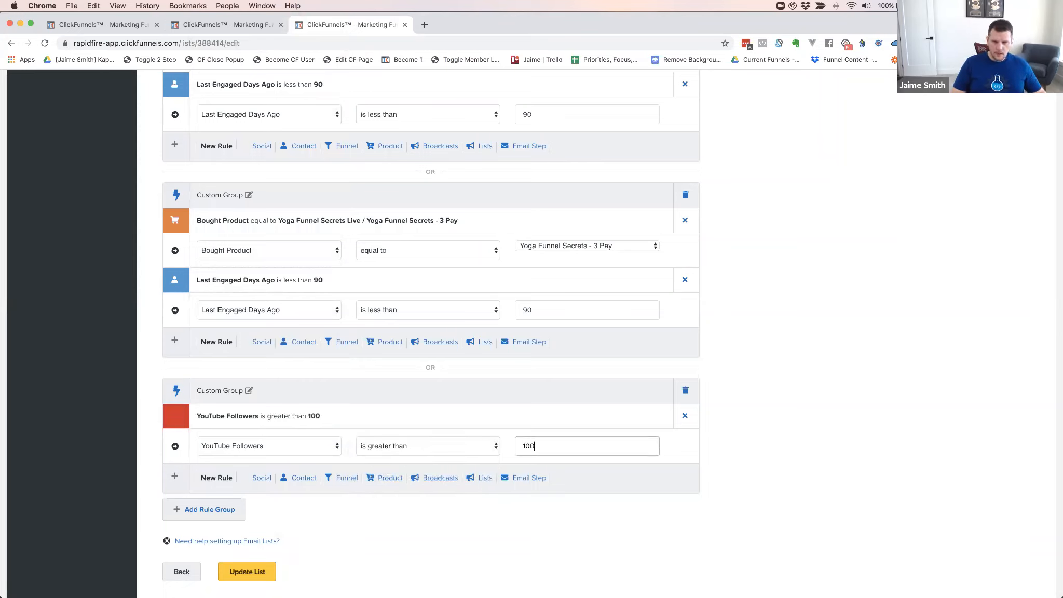
pyautogui.click(508, 414)
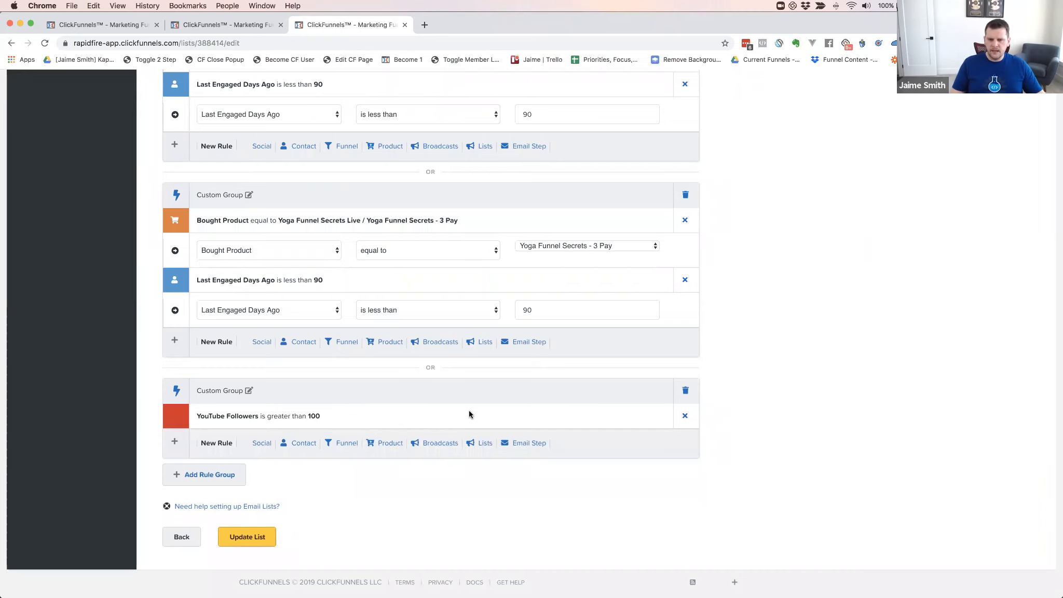
# Change the social rule's field from YouTube Followers to Facebook Followers
pyautogui.click(441, 416)
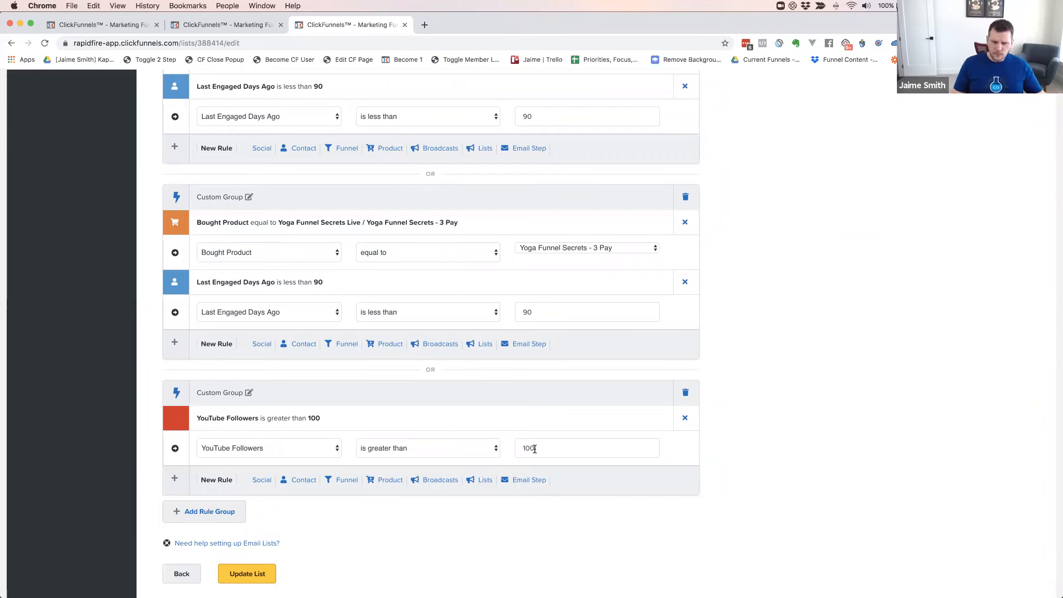
pyautogui.click(285, 452)
pyautogui.scroll(3, 244, 310)
pyautogui.scroll(15, 244, 310)
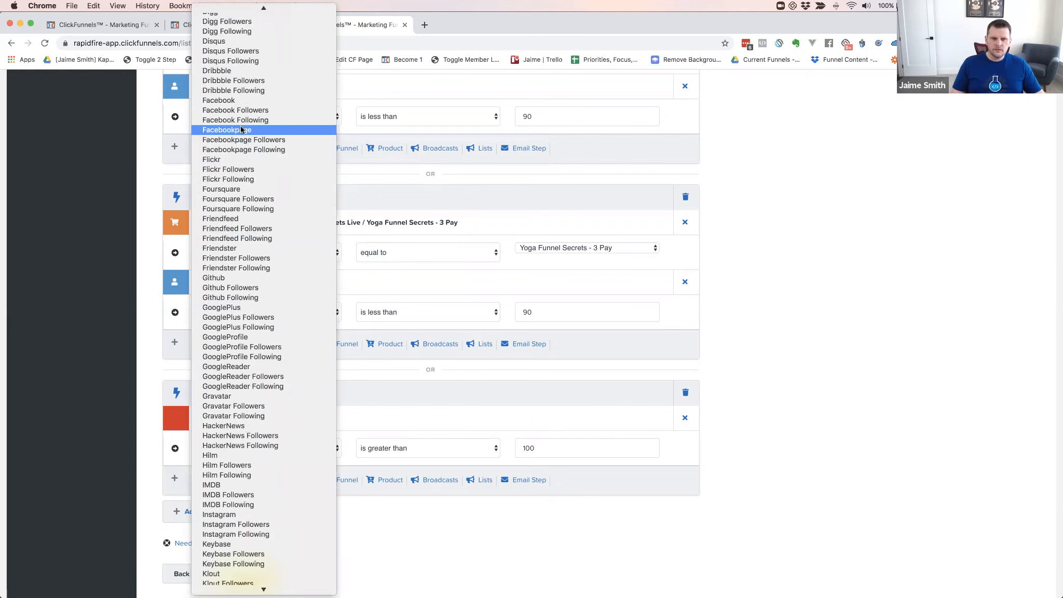
pyautogui.click(227, 114)
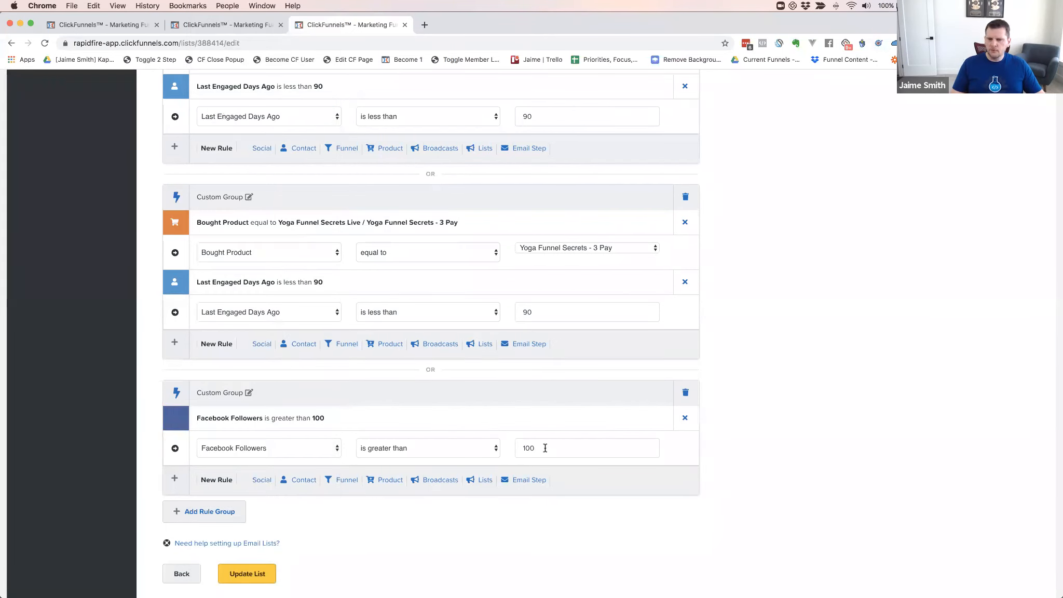
pyautogui.click(520, 448)
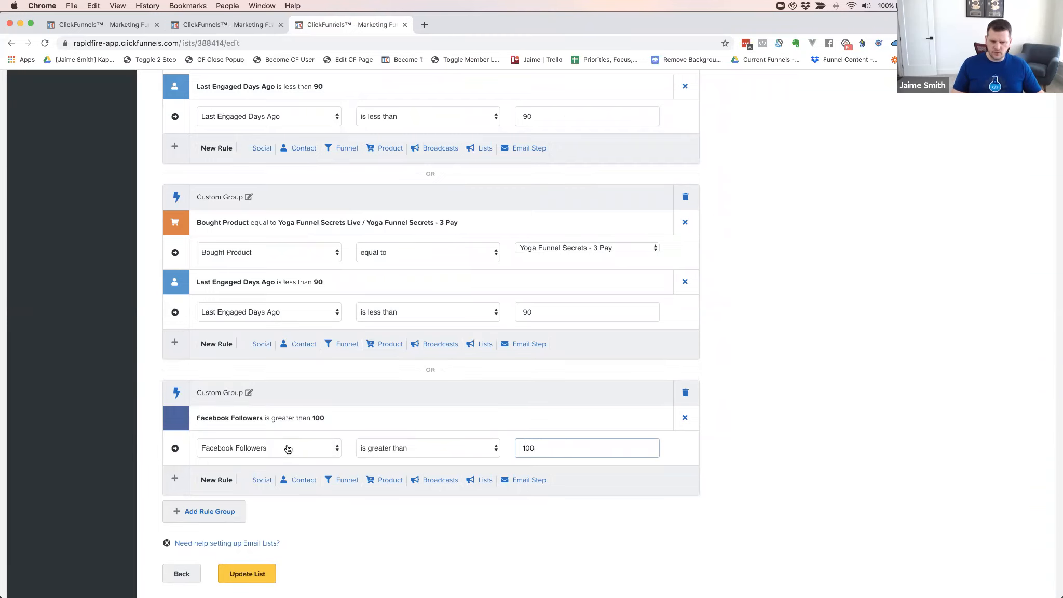
# Add another social rule, then delete it and the Facebook Followers rule
pyautogui.click(261, 479)
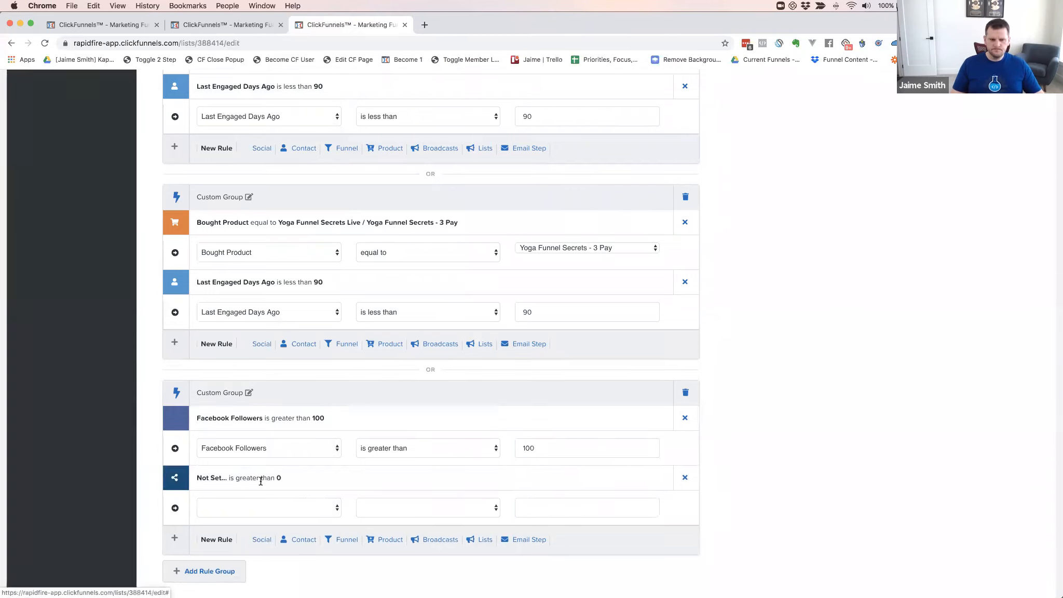
pyautogui.click(271, 506)
pyautogui.scroll(-3, 280, 543)
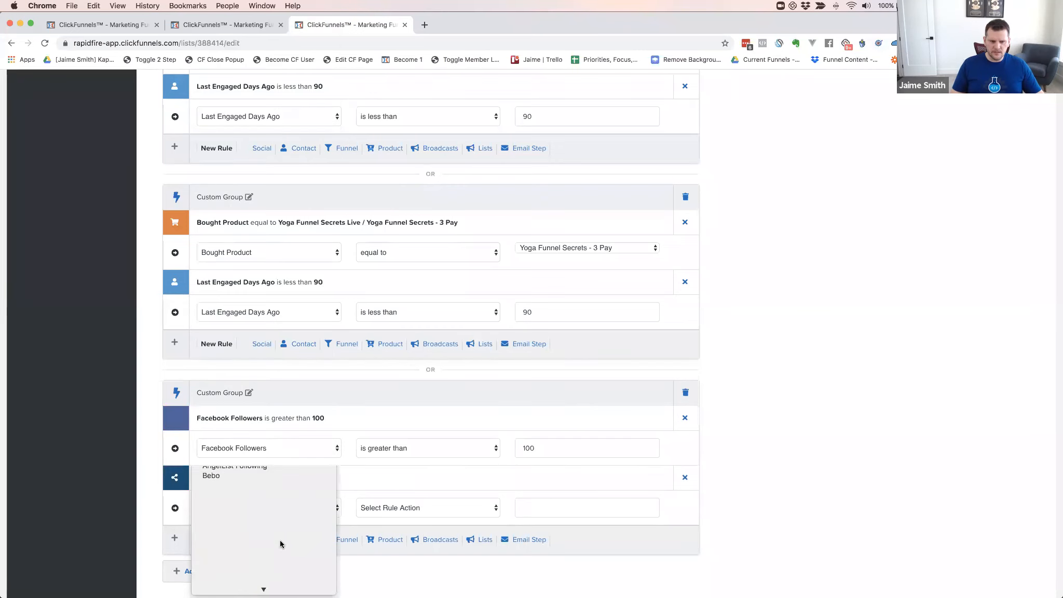
pyautogui.scroll(-4, 286, 491)
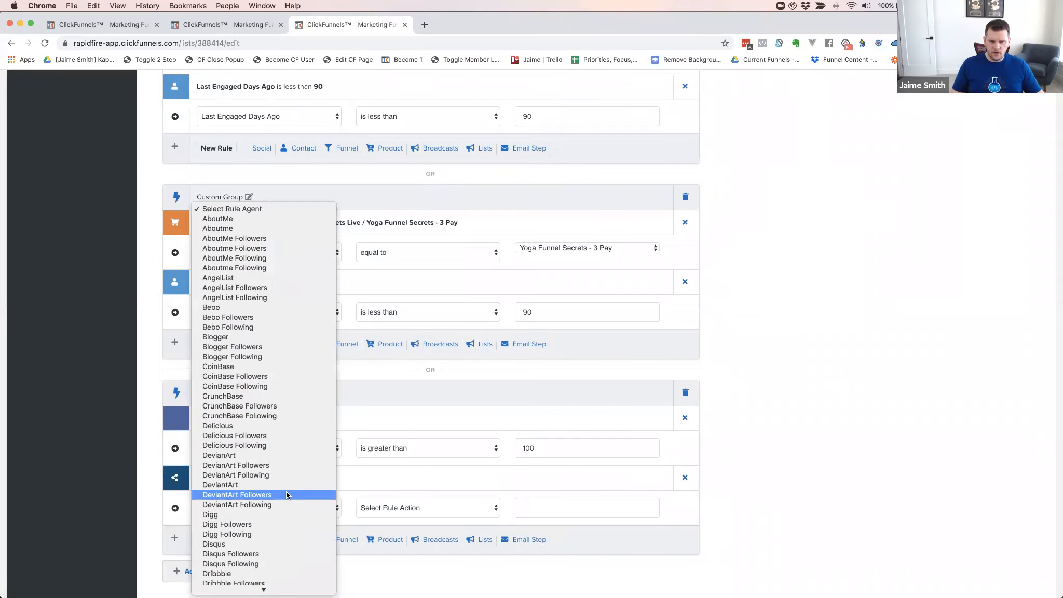
pyautogui.click(363, 475)
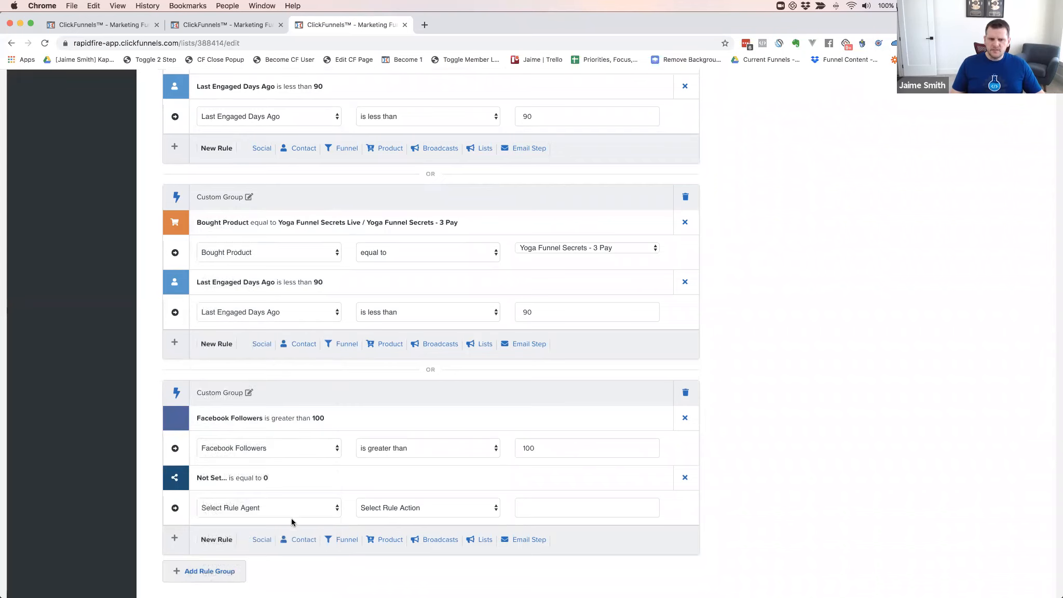
pyautogui.click(685, 479)
pyautogui.click(685, 418)
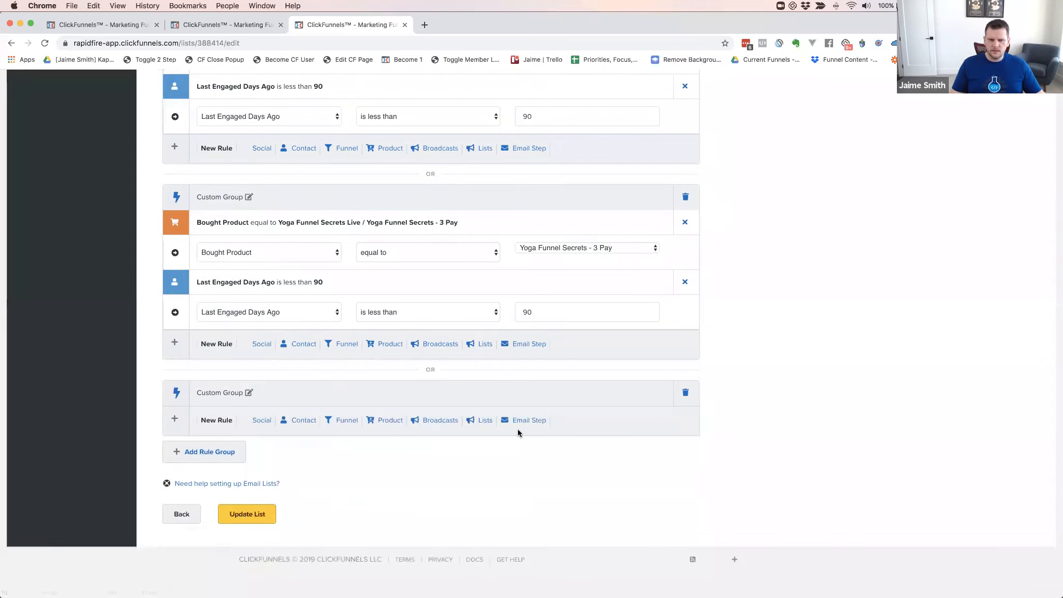
# Add a third-group contact rule: Action Score is greater than 75
pyautogui.click(299, 421)
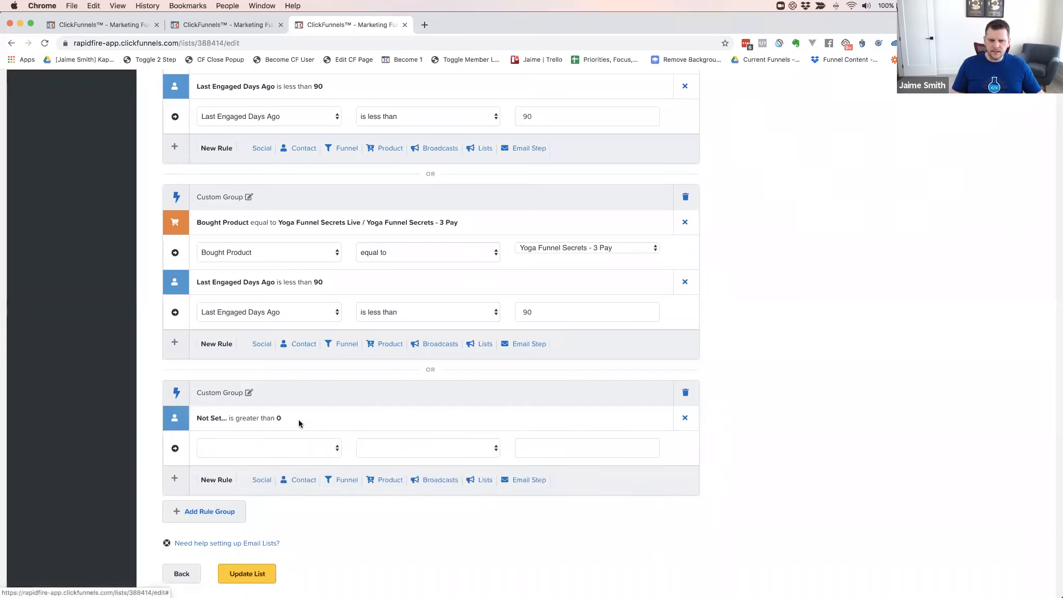
pyautogui.click(289, 448)
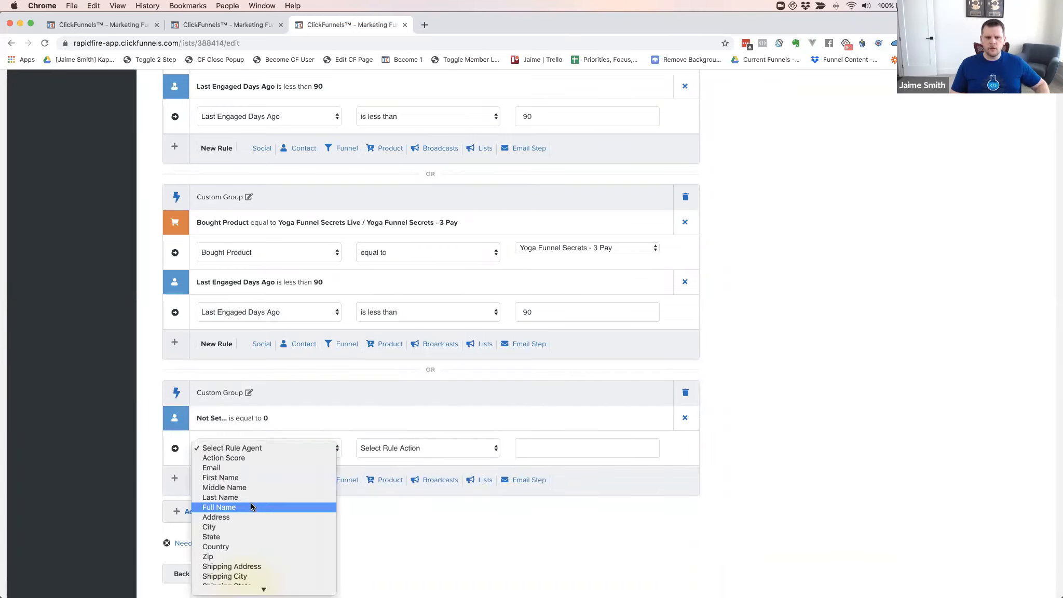
pyautogui.scroll(-5, 251, 502)
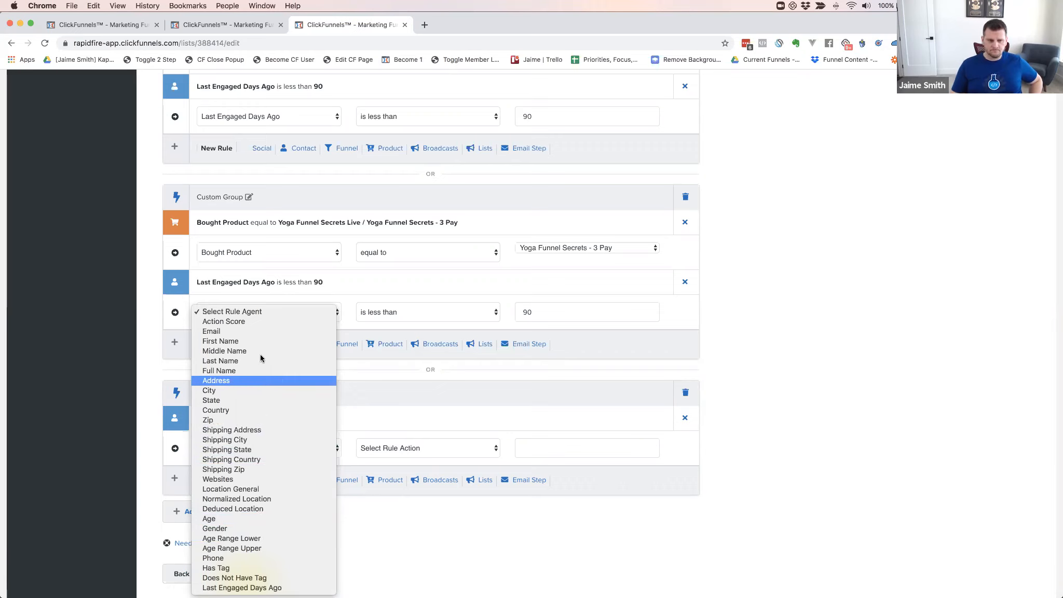
pyautogui.click(239, 322)
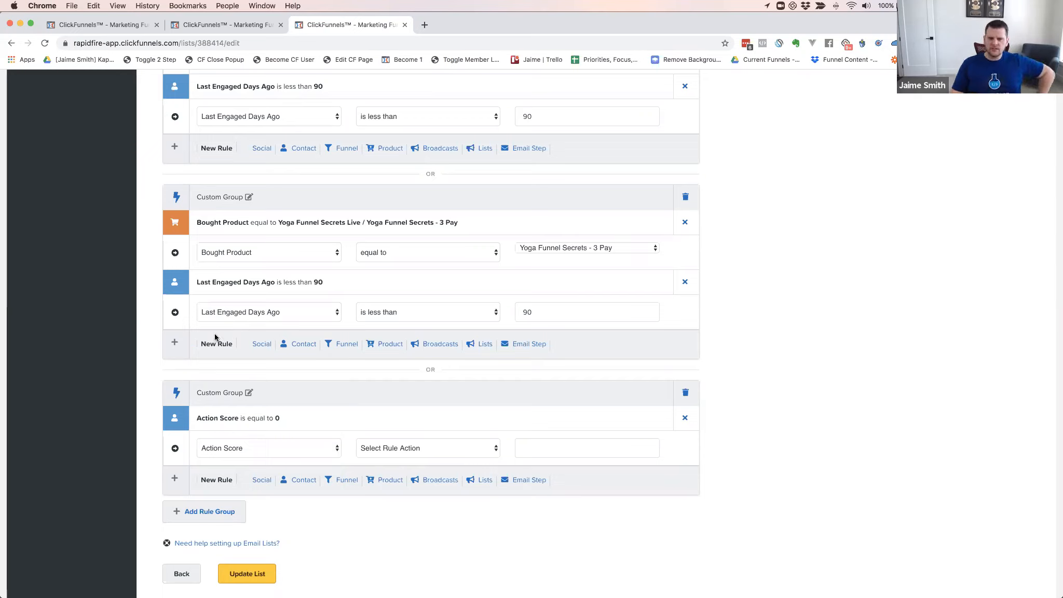
pyautogui.click(439, 448)
pyautogui.click(417, 473)
pyautogui.click(546, 450)
pyautogui.write('50')
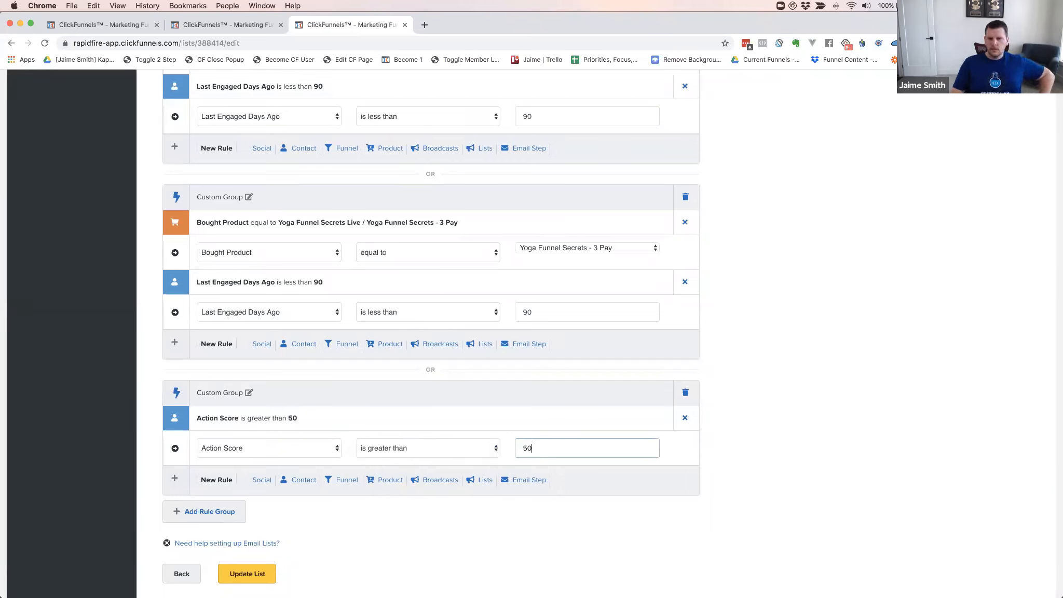
pyautogui.write('75')
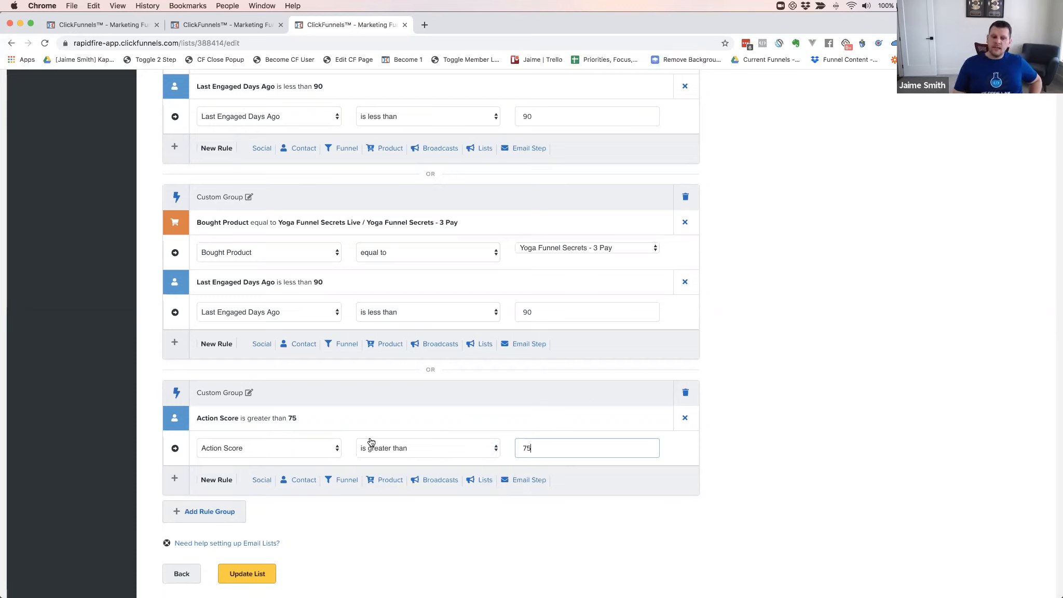
pyautogui.click(273, 450)
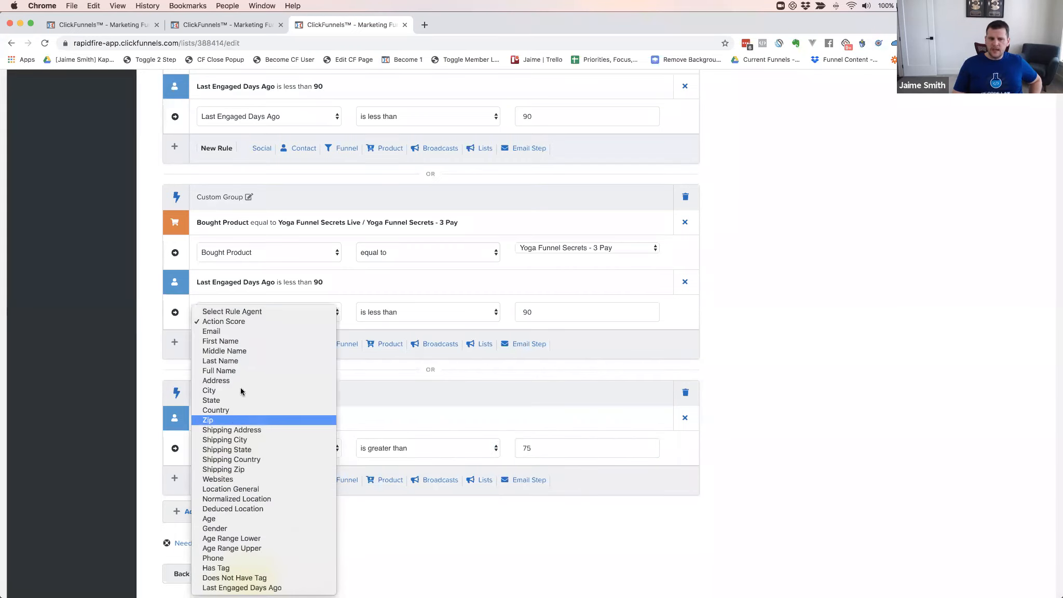
# Replace the Action Score rule with Email contains 'gmail.com'
pyautogui.click(229, 331)
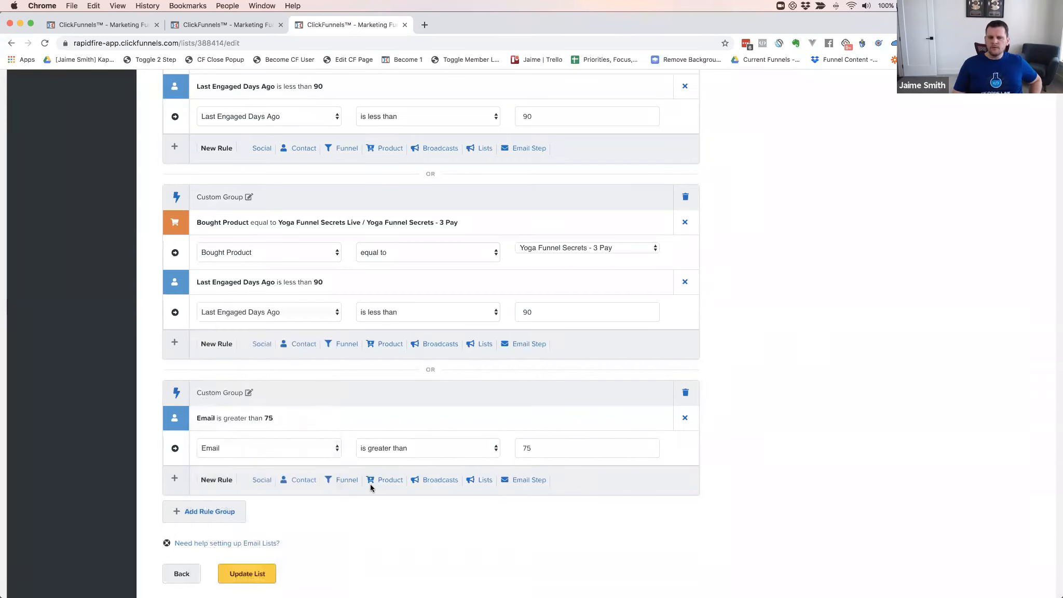
pyautogui.click(401, 450)
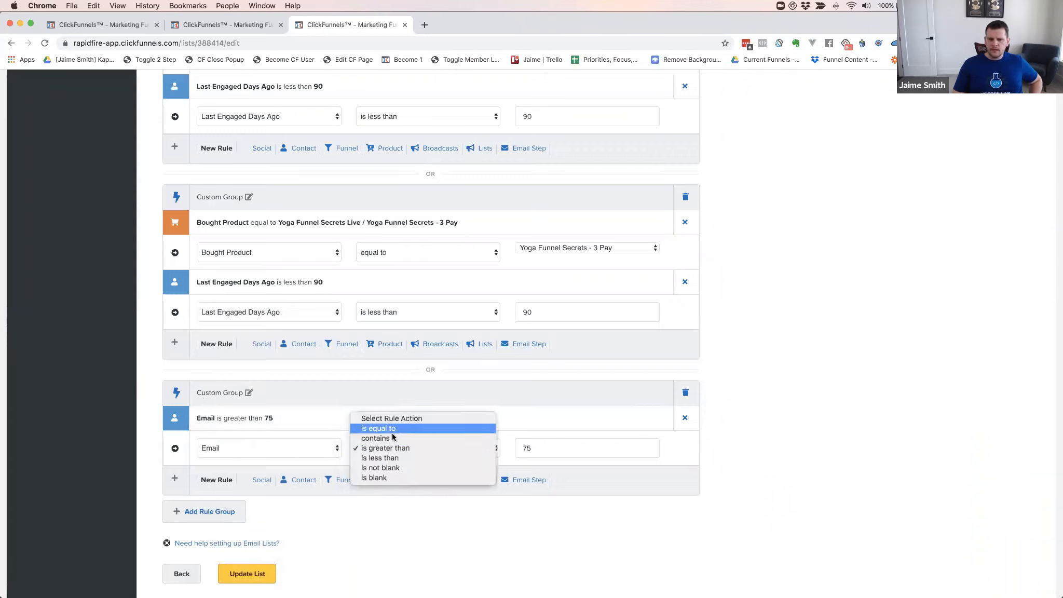
pyautogui.click(390, 439)
pyautogui.click(538, 449)
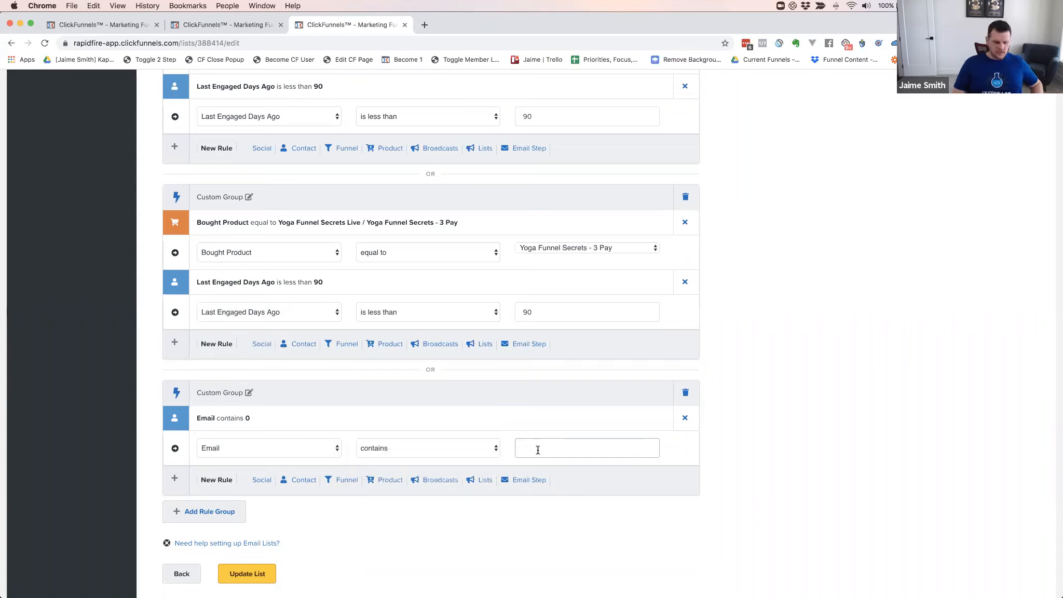
pyautogui.write('gmail.com')
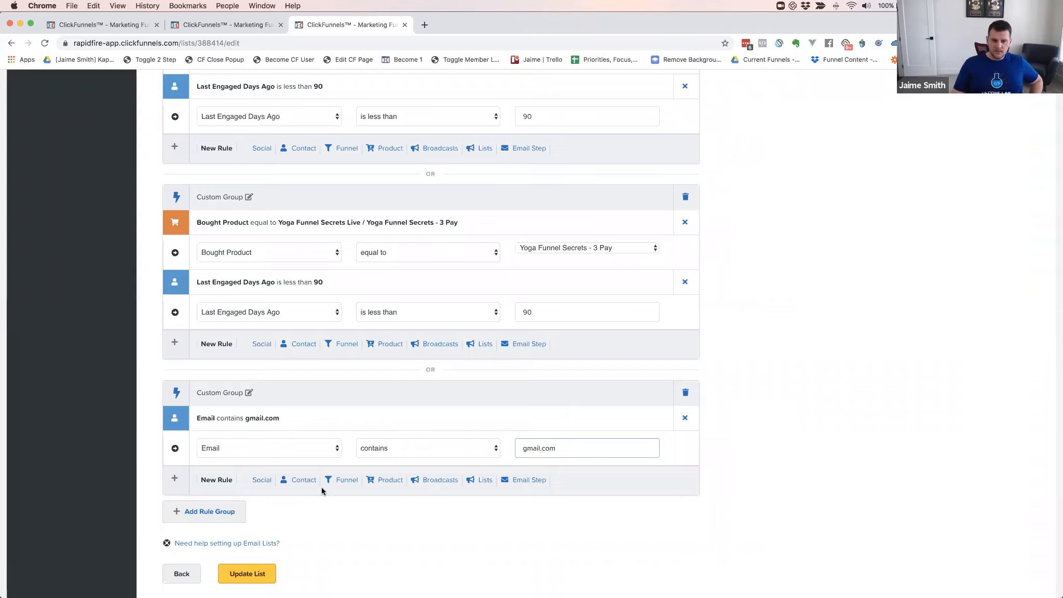
pyautogui.scroll(-1, 457, 477)
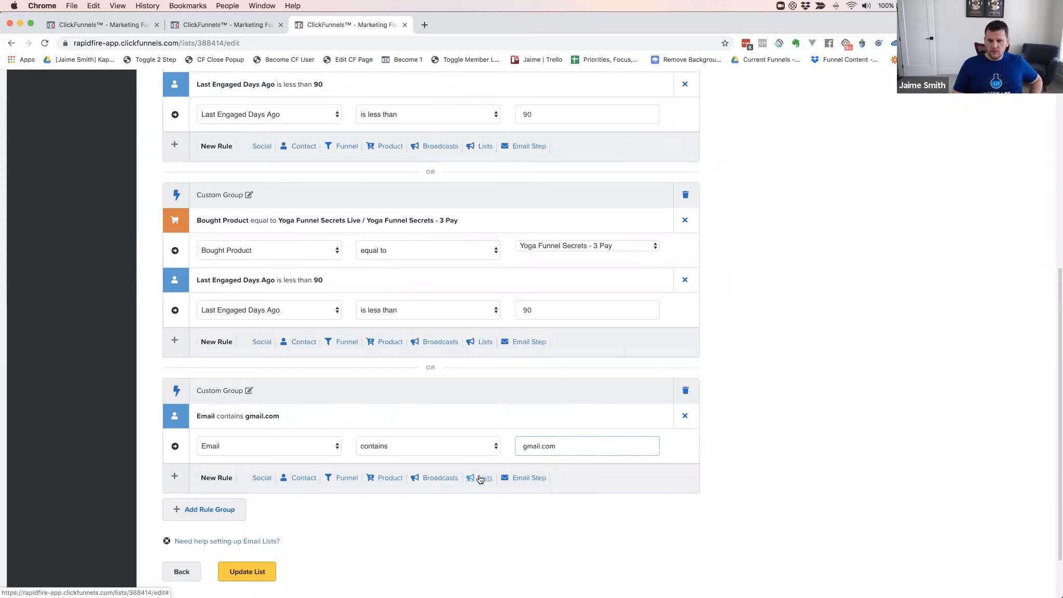
pyautogui.click(480, 479)
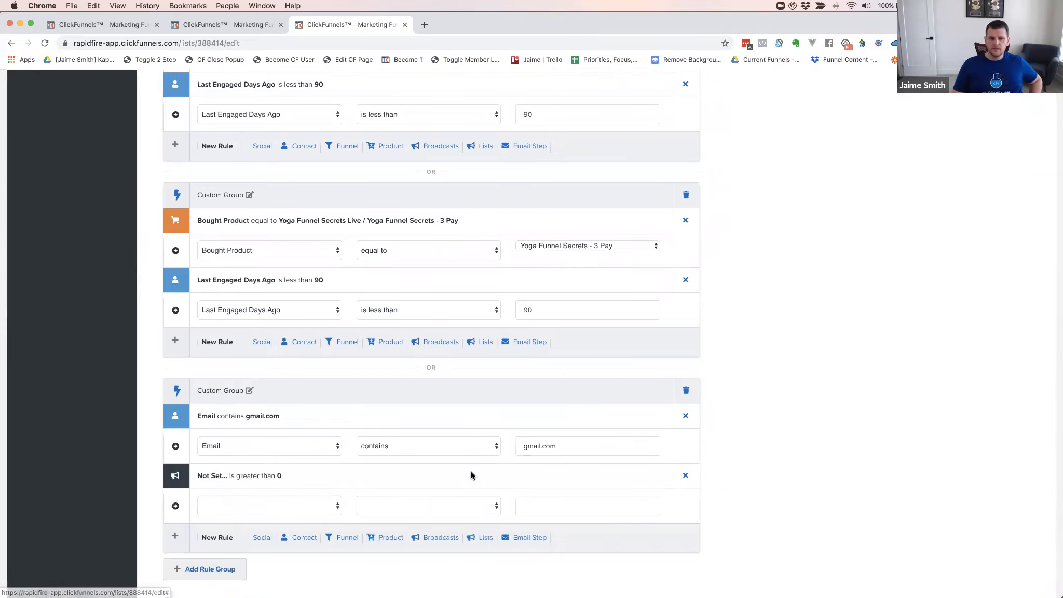
pyautogui.click(279, 506)
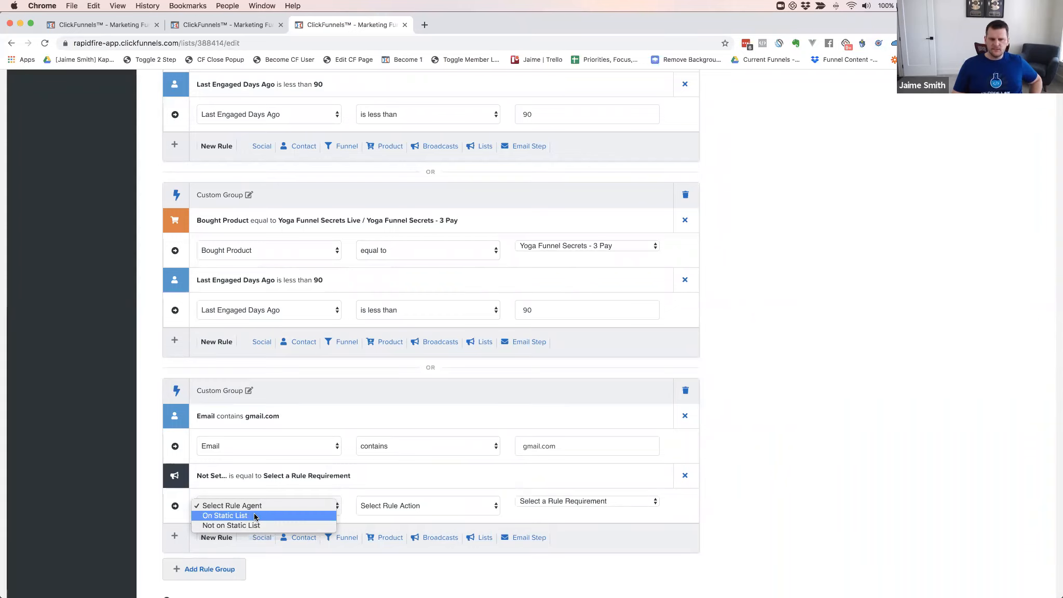
pyautogui.click(364, 475)
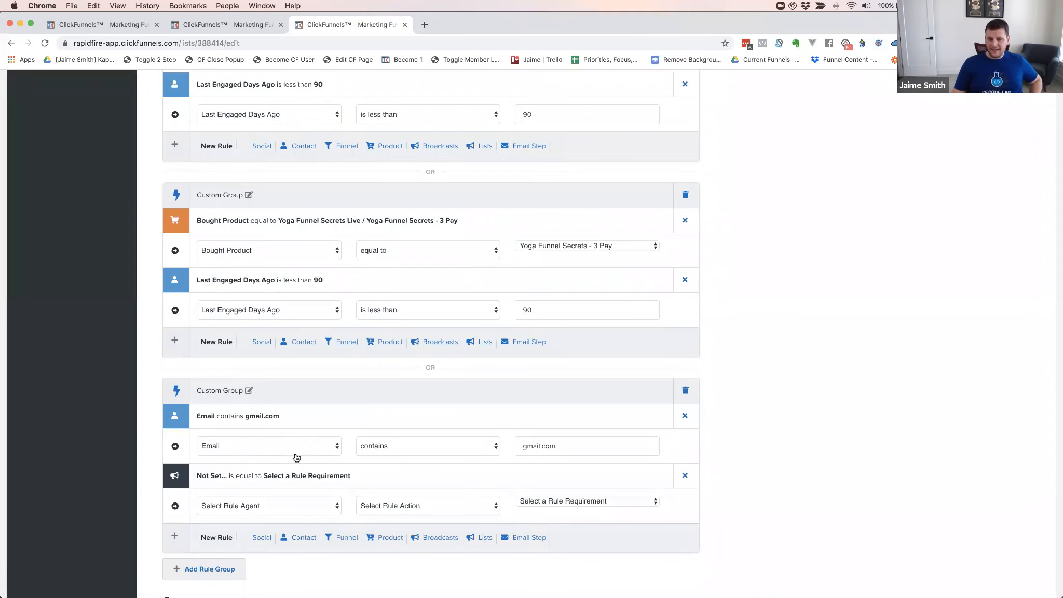
pyautogui.click(419, 448)
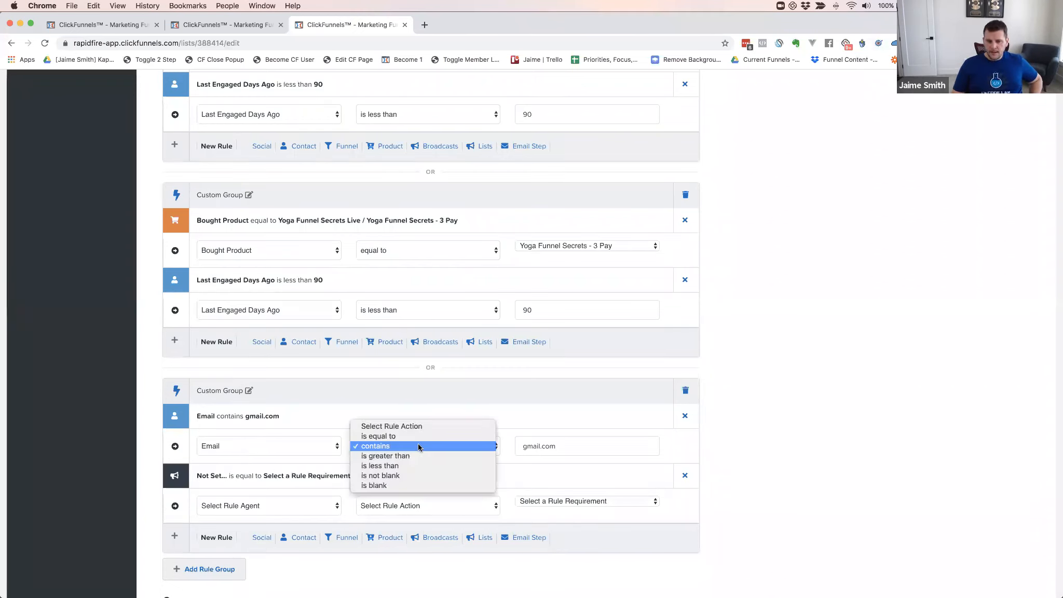
pyautogui.click(330, 412)
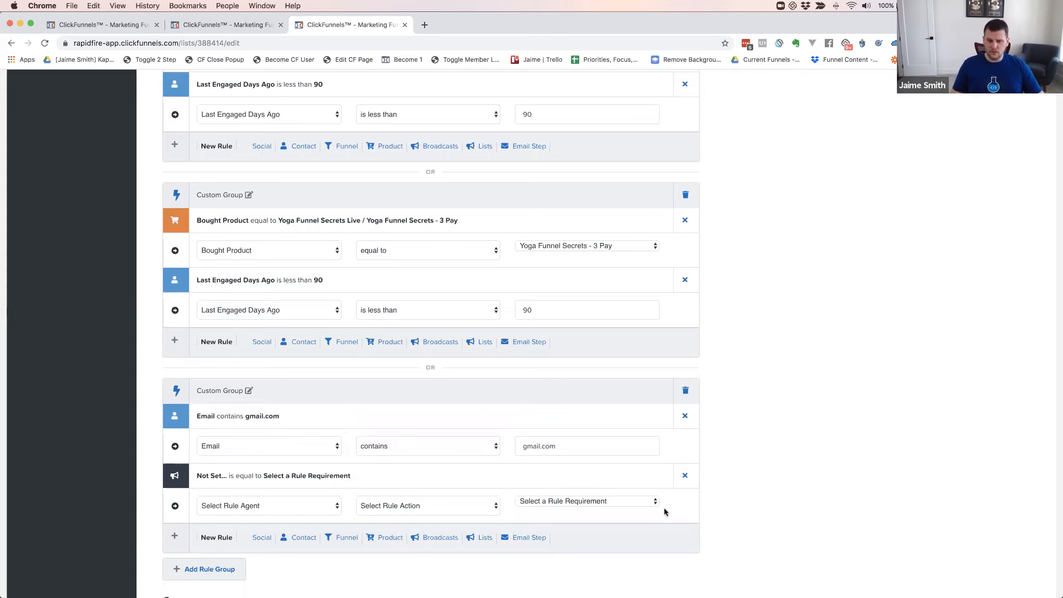
pyautogui.click(685, 475)
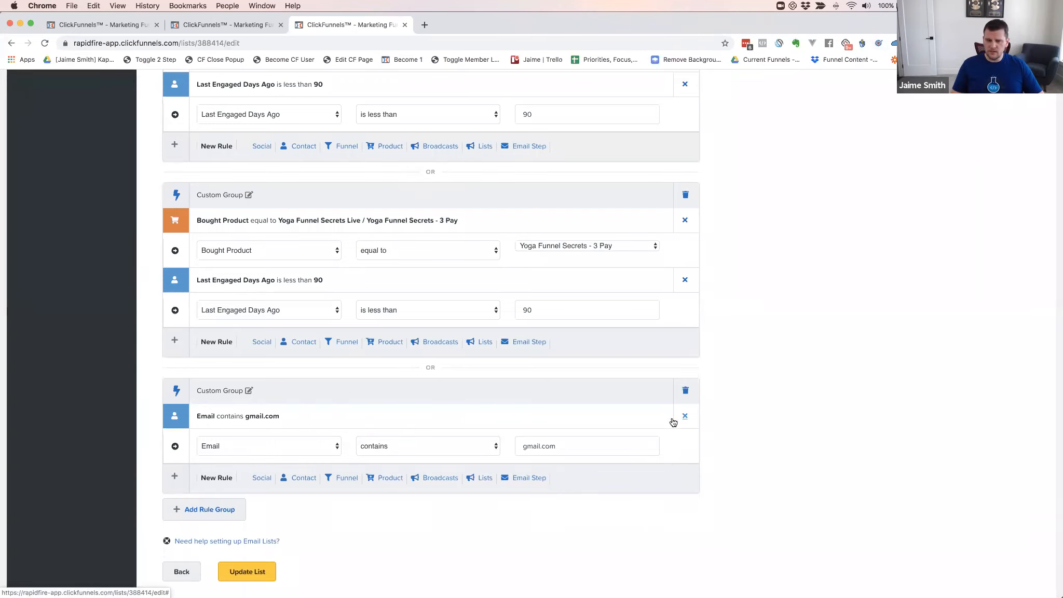
pyautogui.click(685, 416)
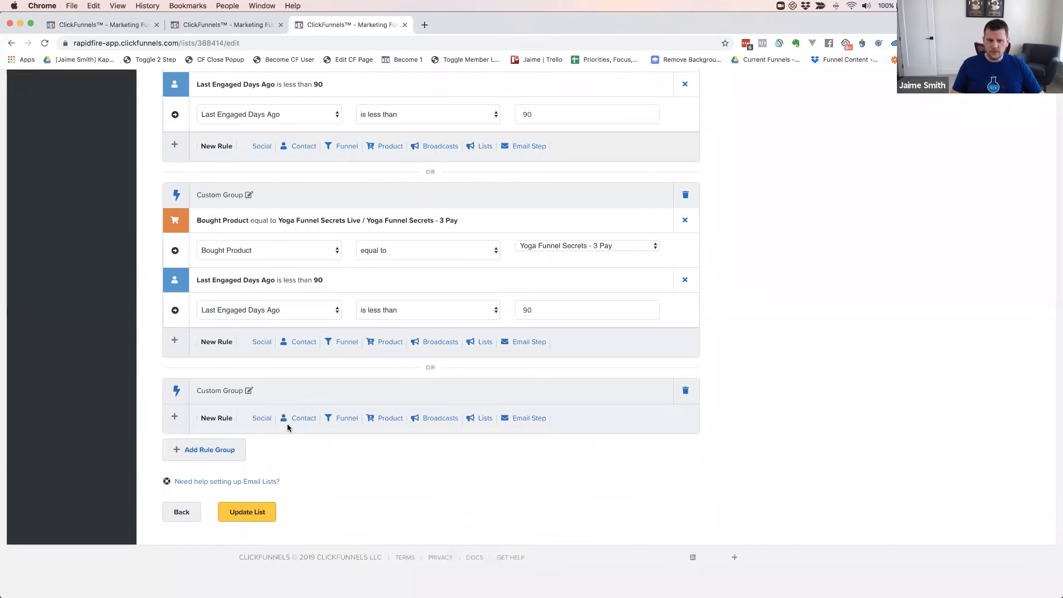
# Add a funnel rule to the empty group, set to Visited Step, equal to
pyautogui.click(347, 417)
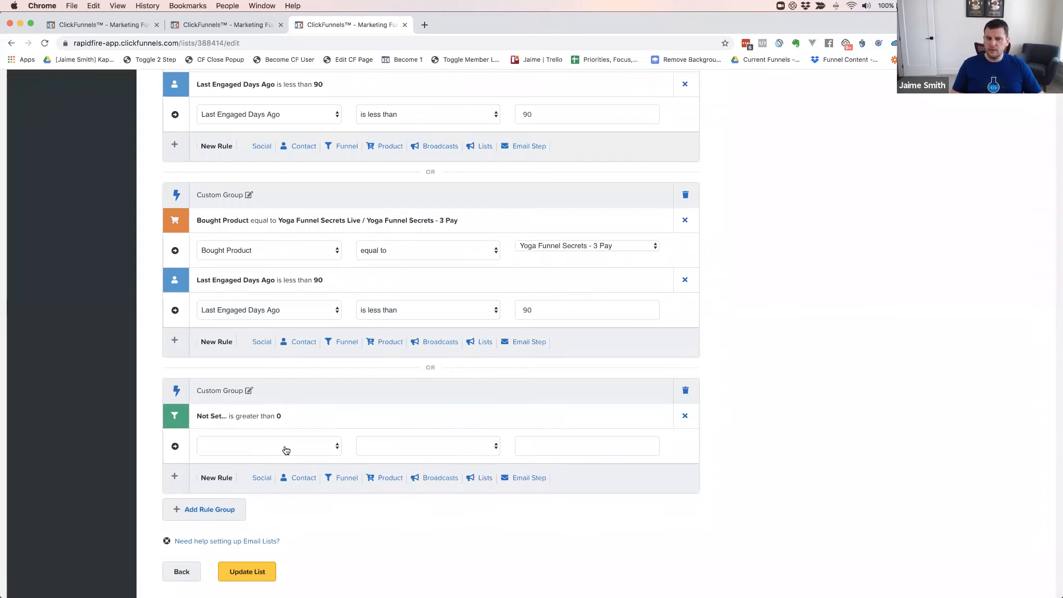
pyautogui.click(249, 446)
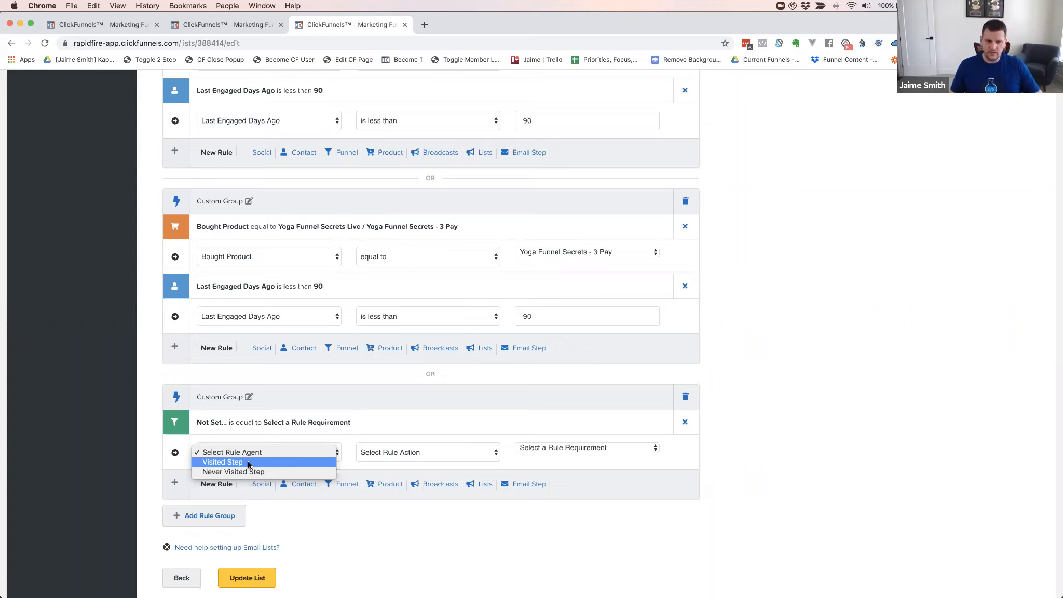
pyautogui.click(248, 462)
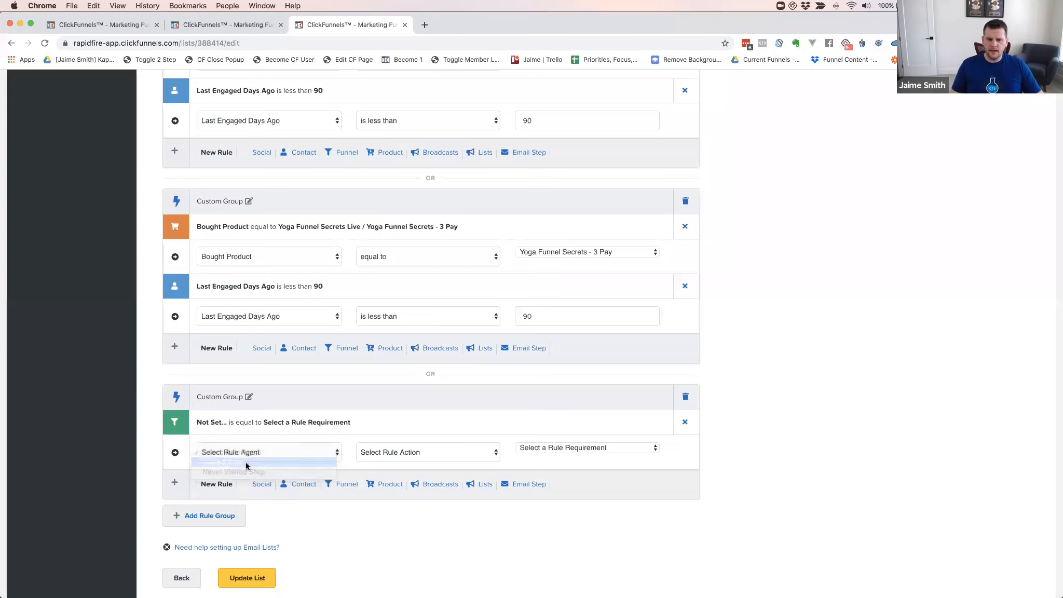
pyautogui.click(424, 449)
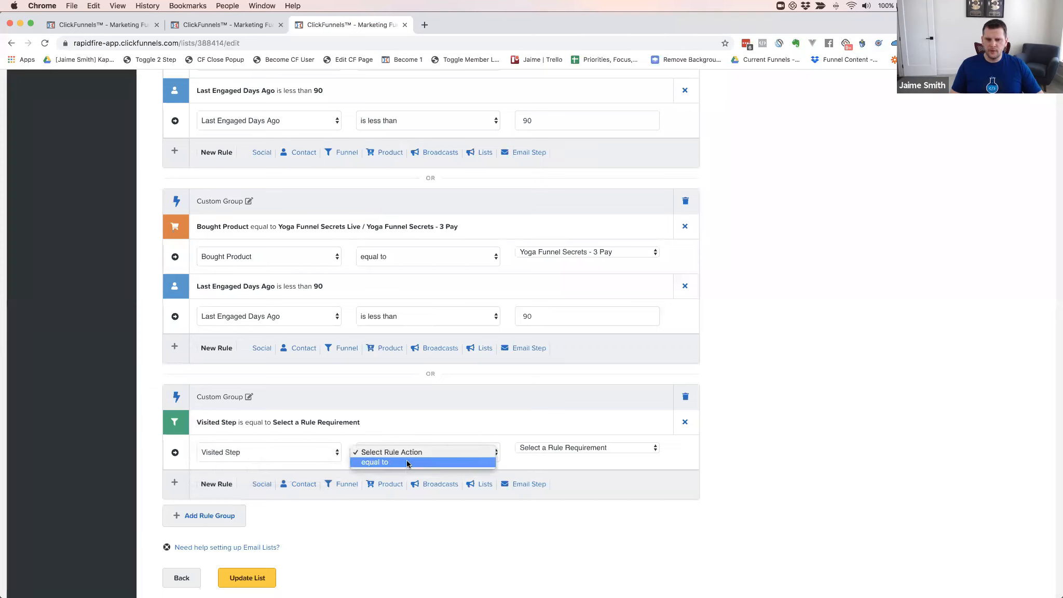
pyautogui.click(405, 463)
# Choose Yoga Funnel Secrets Live / Webinar Confirmation as the required step
pyautogui.click(558, 448)
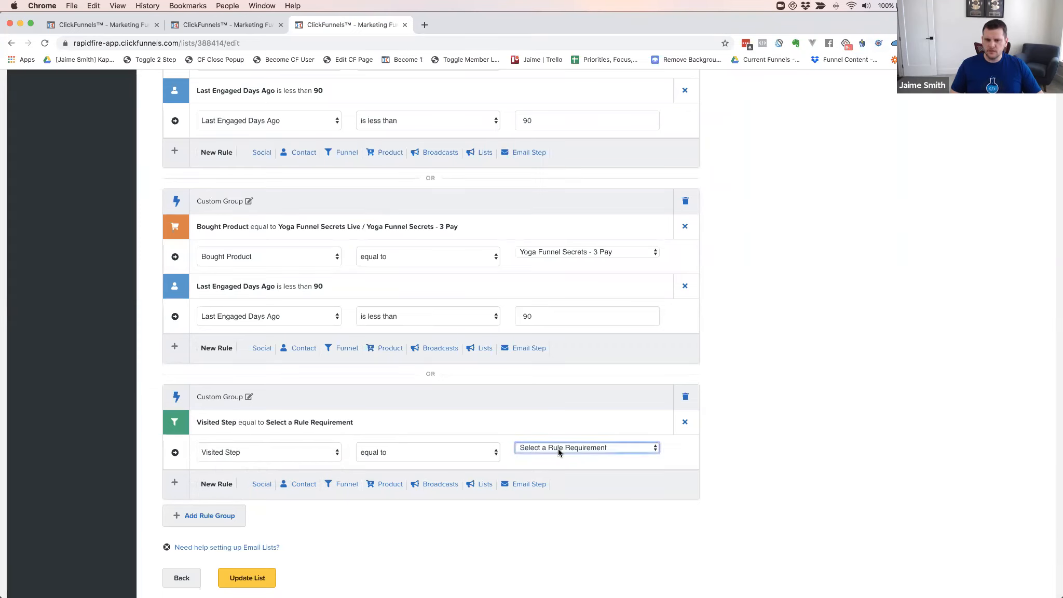
pyautogui.scroll(-20, 593, 507)
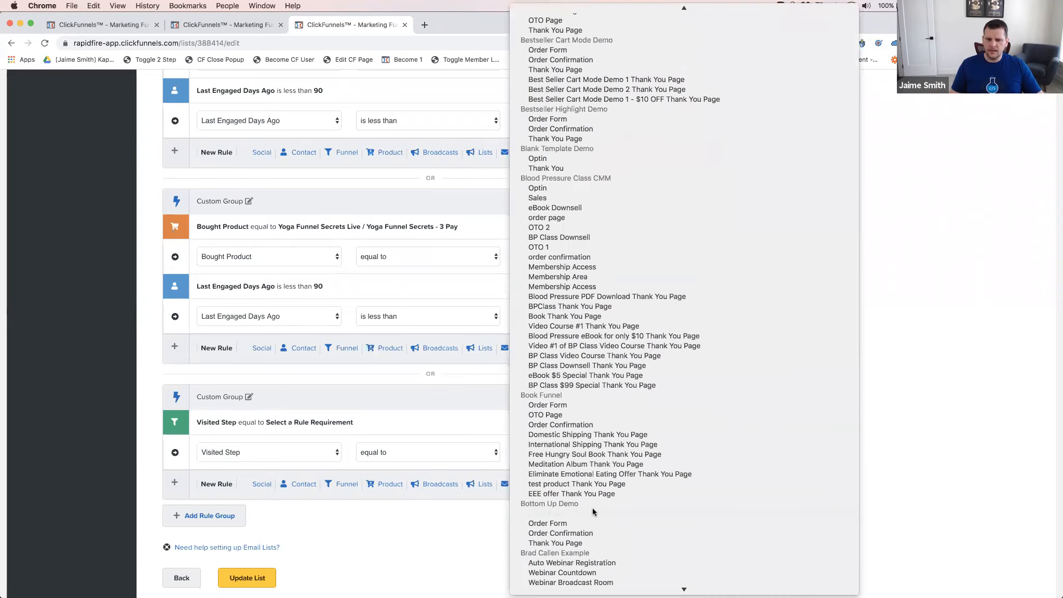
pyautogui.scroll(-20, 592, 507)
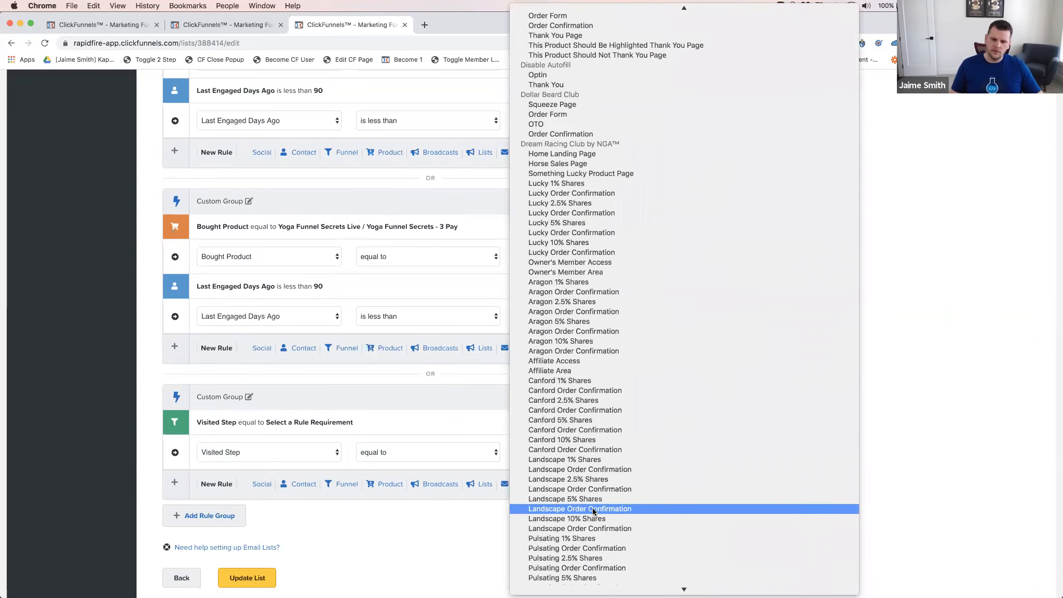
pyautogui.scroll(-20, 593, 512)
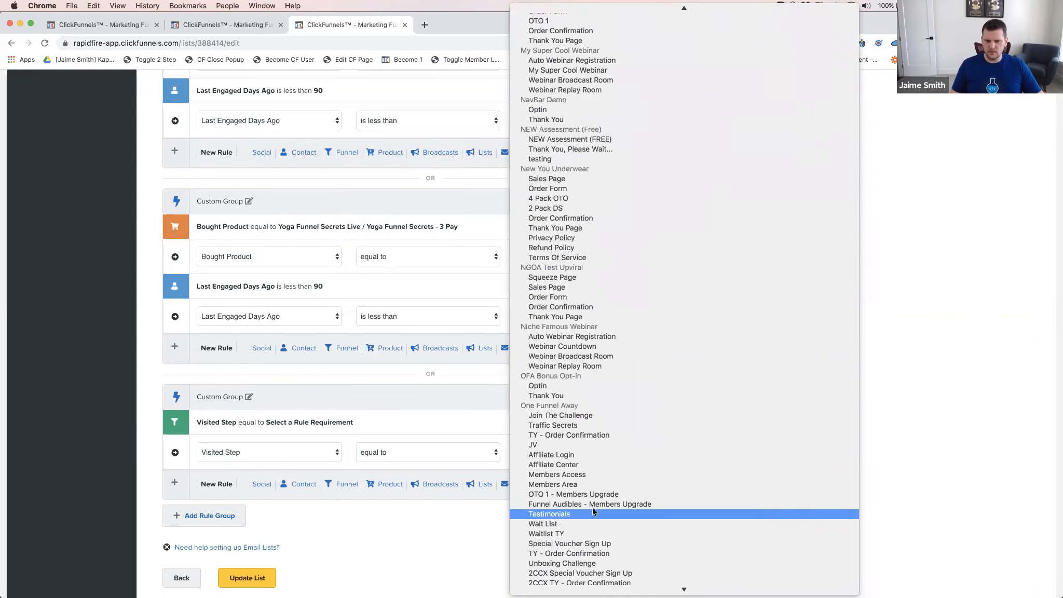
pyautogui.scroll(-20, 593, 512)
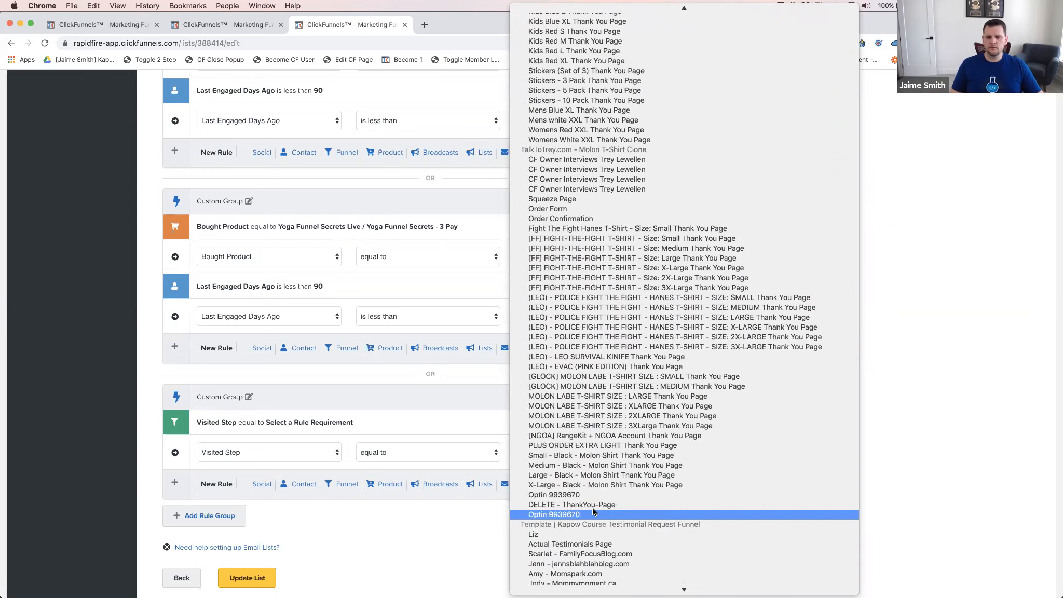
pyautogui.scroll(-20, 593, 510)
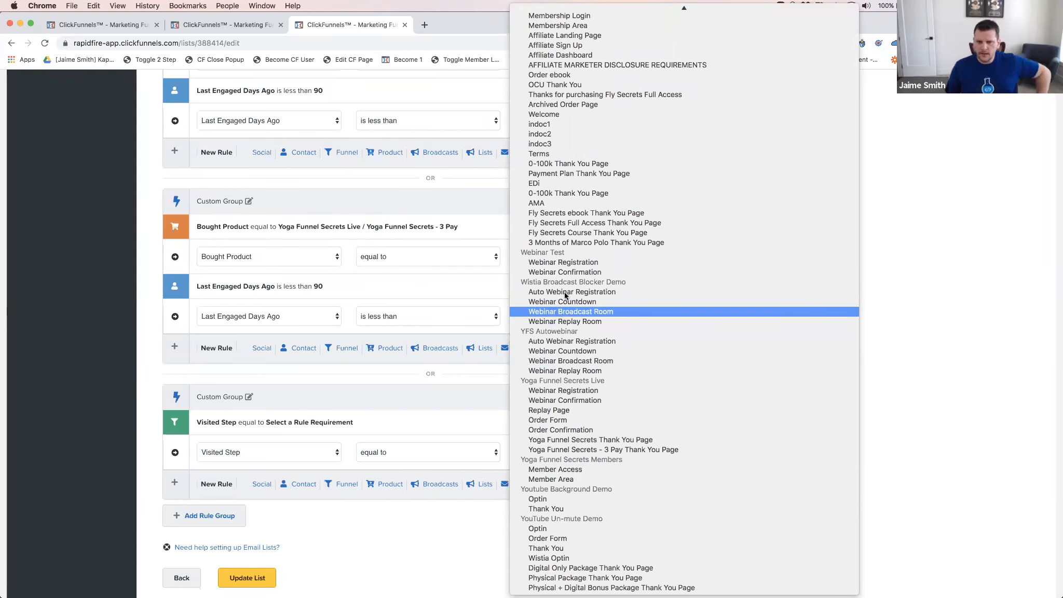
pyautogui.scroll(5, 586, 281)
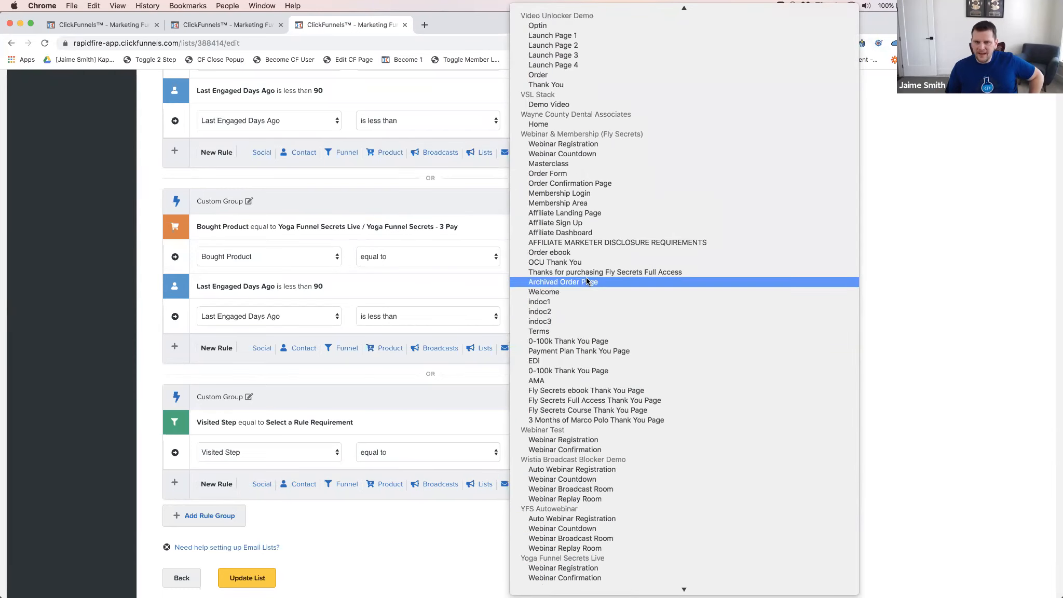
pyautogui.scroll(6, 614, 270)
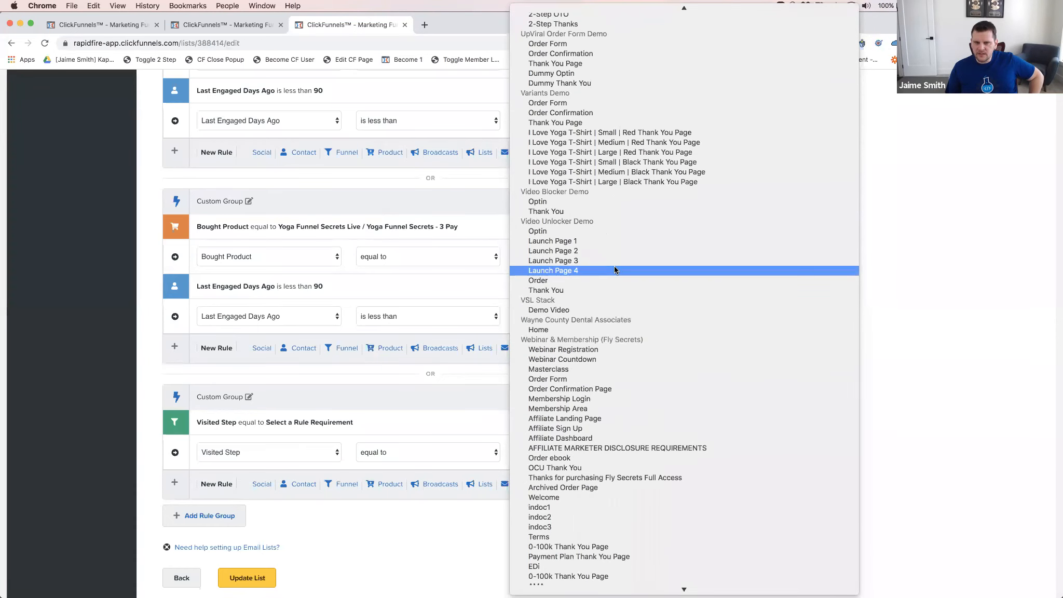
pyautogui.scroll(-11, 619, 270)
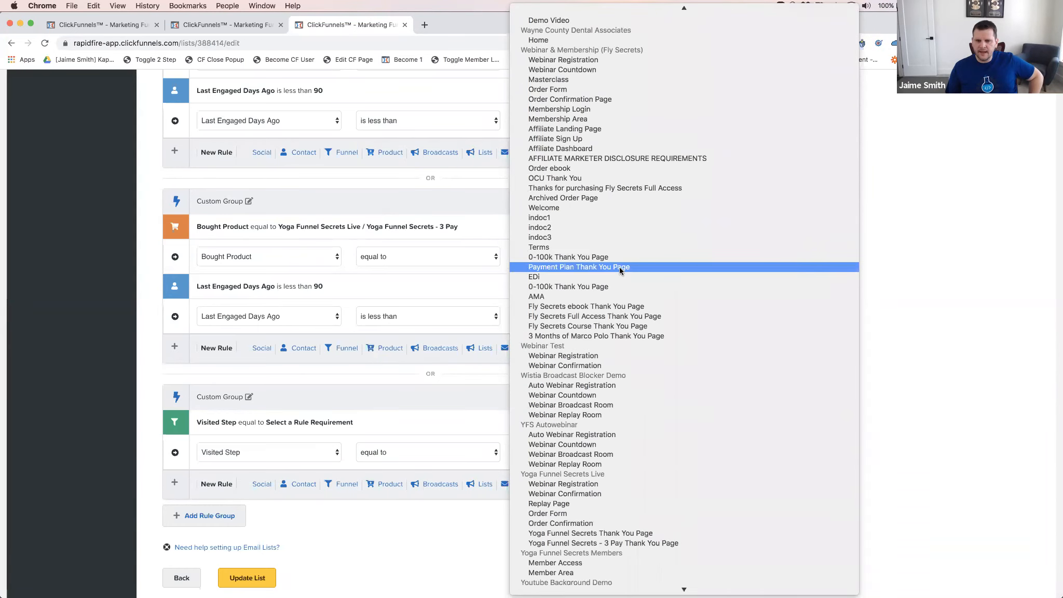
pyautogui.scroll(6, 620, 271)
pyautogui.scroll(10, 620, 270)
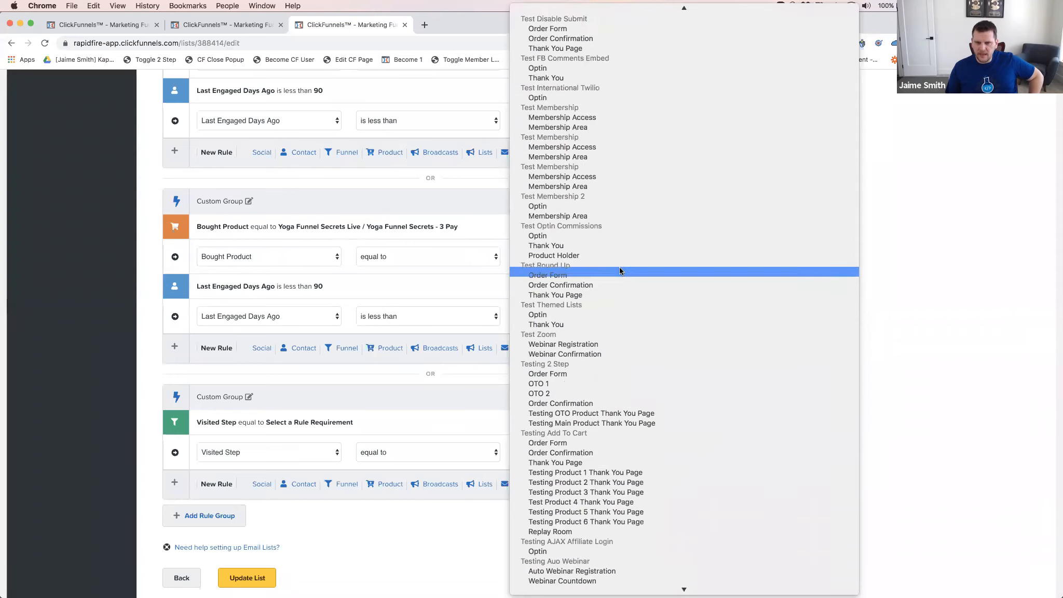
pyautogui.scroll(-15, 612, 266)
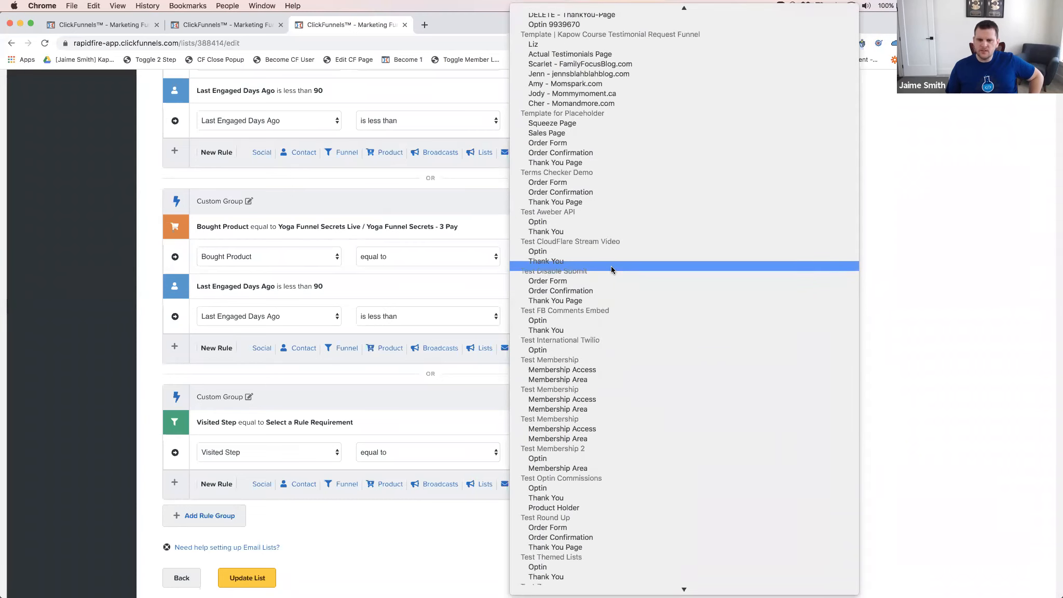
pyautogui.scroll(-15, 611, 266)
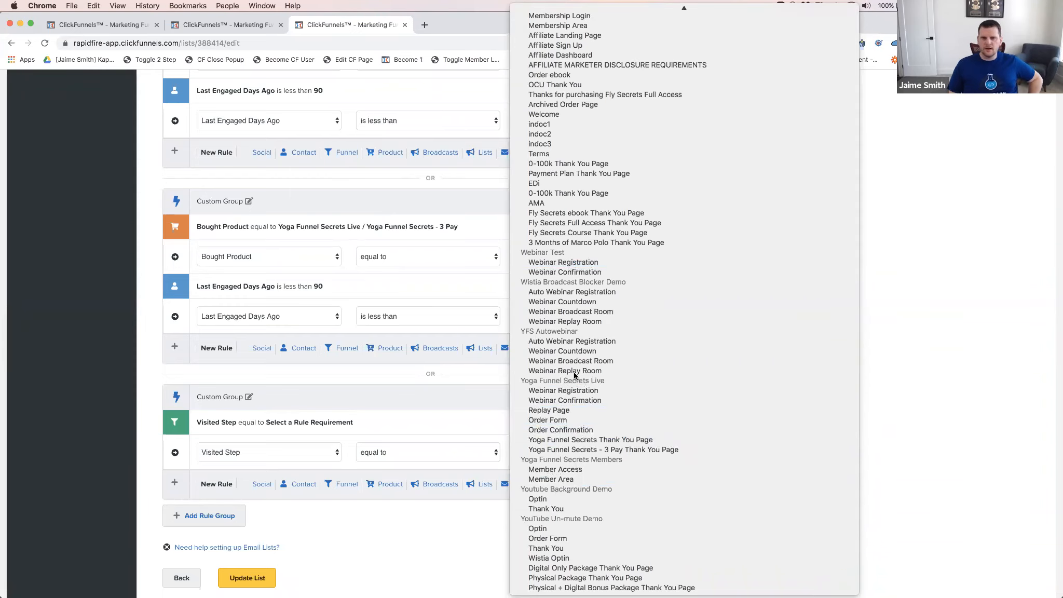
pyautogui.click(568, 400)
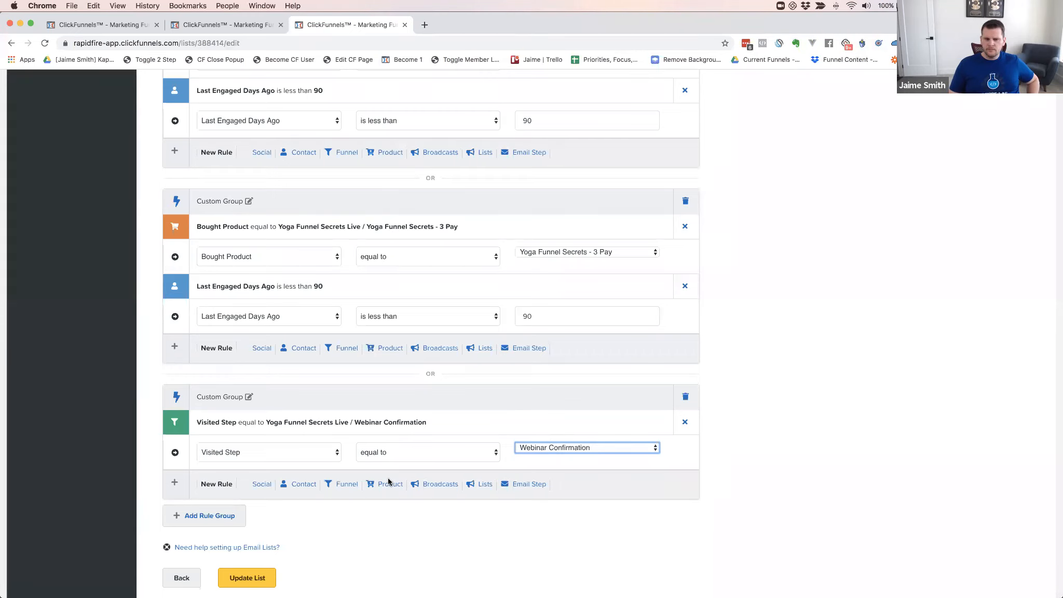
# Switch the rule to Never Visited Step, then back to Visited Step
pyautogui.click(353, 486)
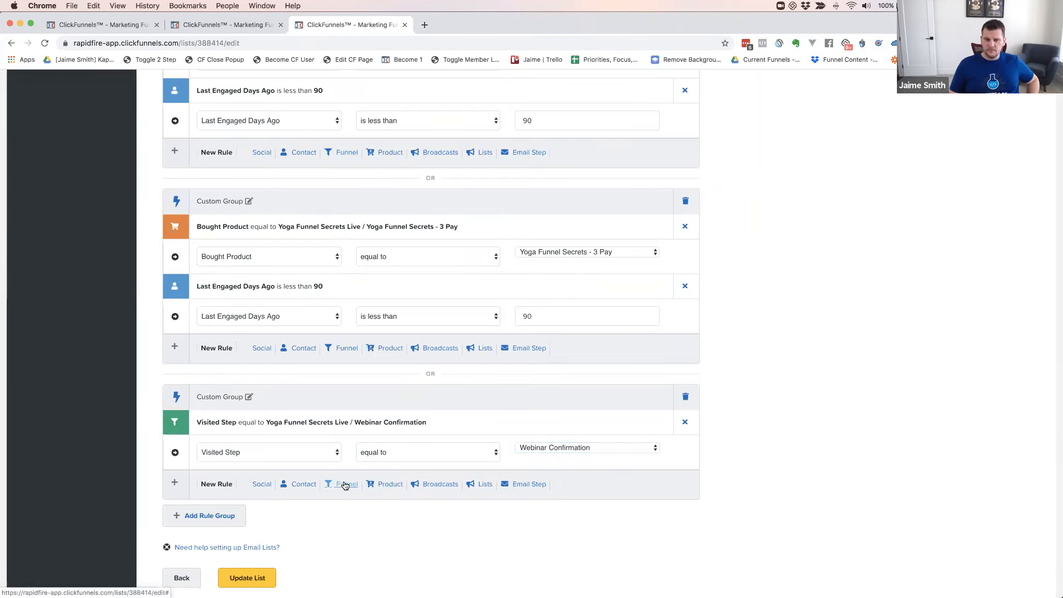
pyautogui.click(289, 452)
pyautogui.click(268, 461)
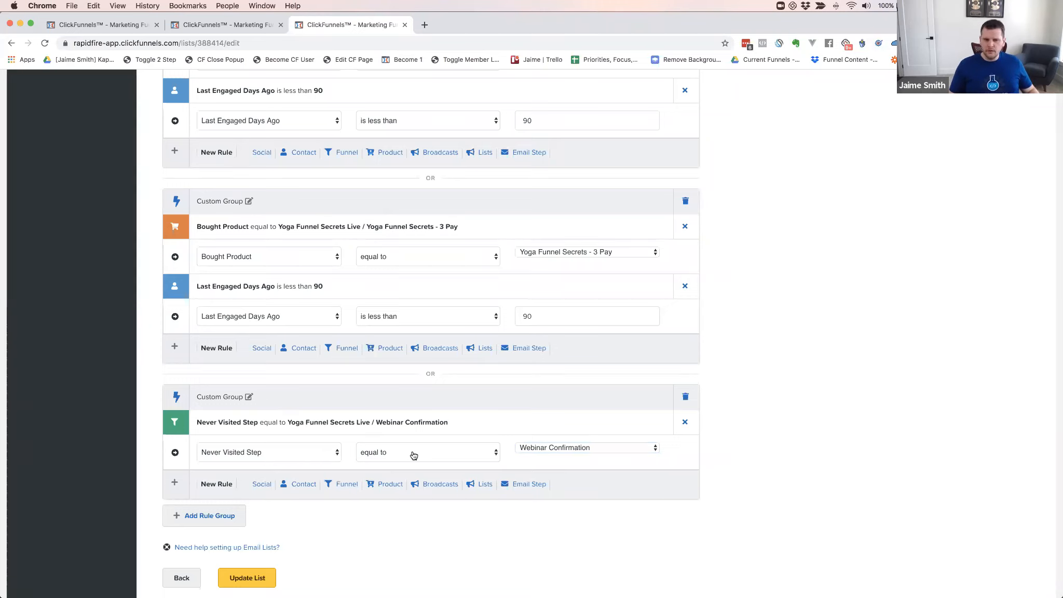
pyautogui.click(556, 449)
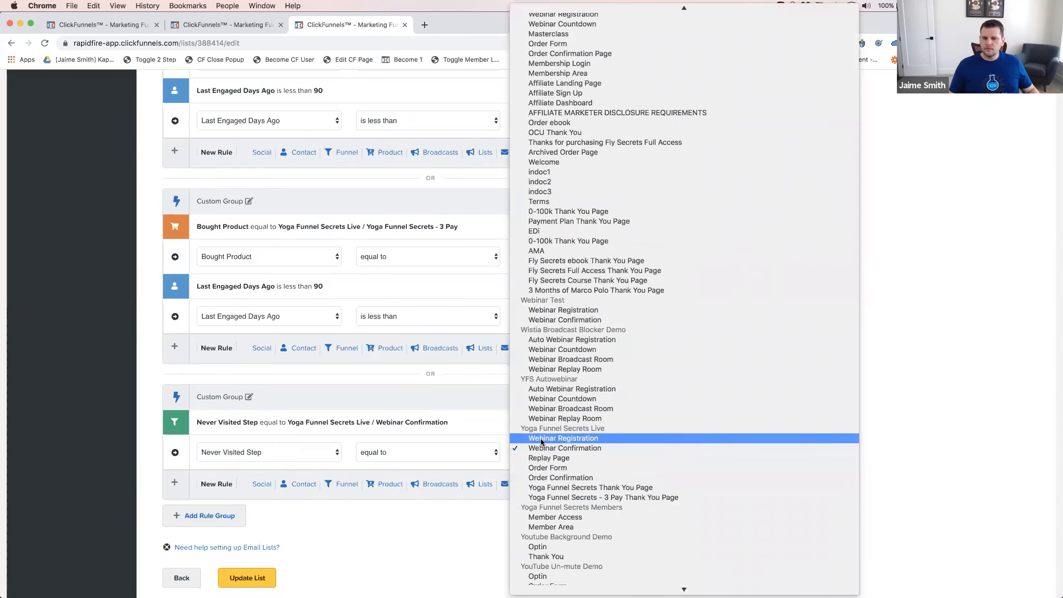
pyautogui.click(285, 455)
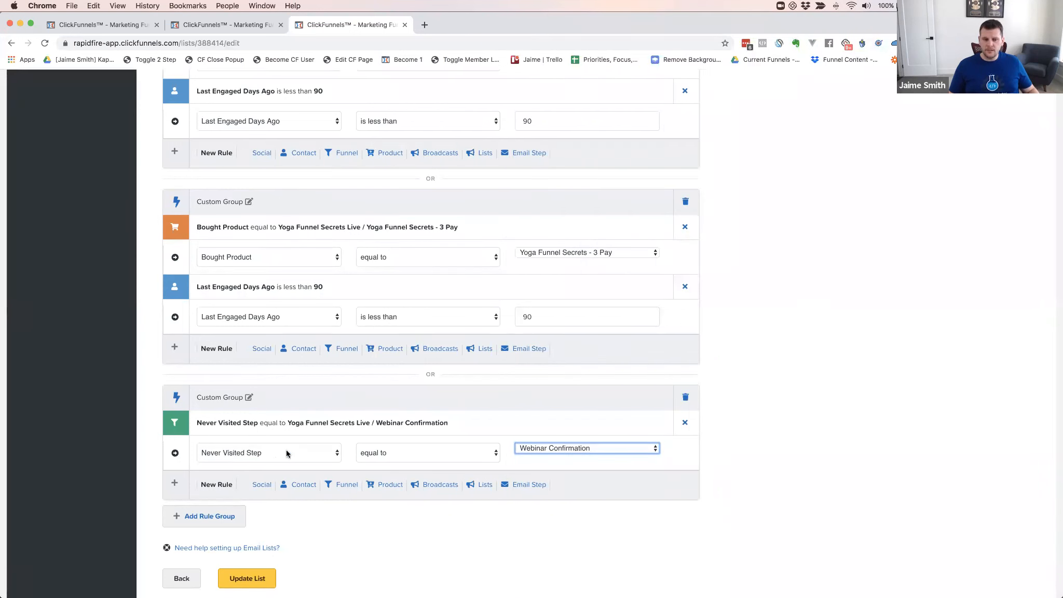
pyautogui.click(286, 453)
pyautogui.click(248, 439)
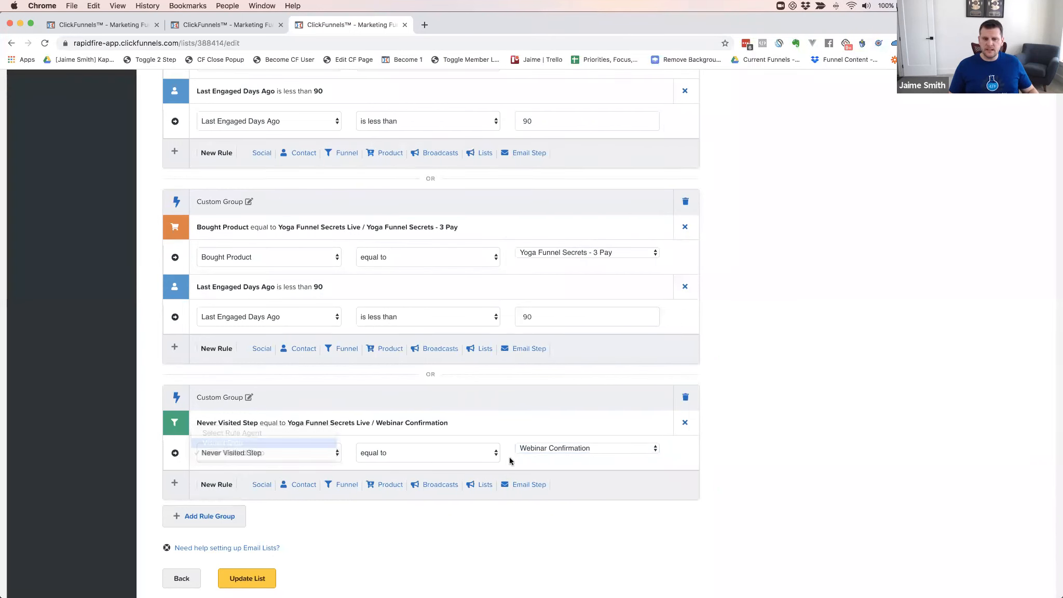
# Re-pick Webinar Confirmation as the step, then delete the two Bought Product rule groups
pyautogui.click(550, 449)
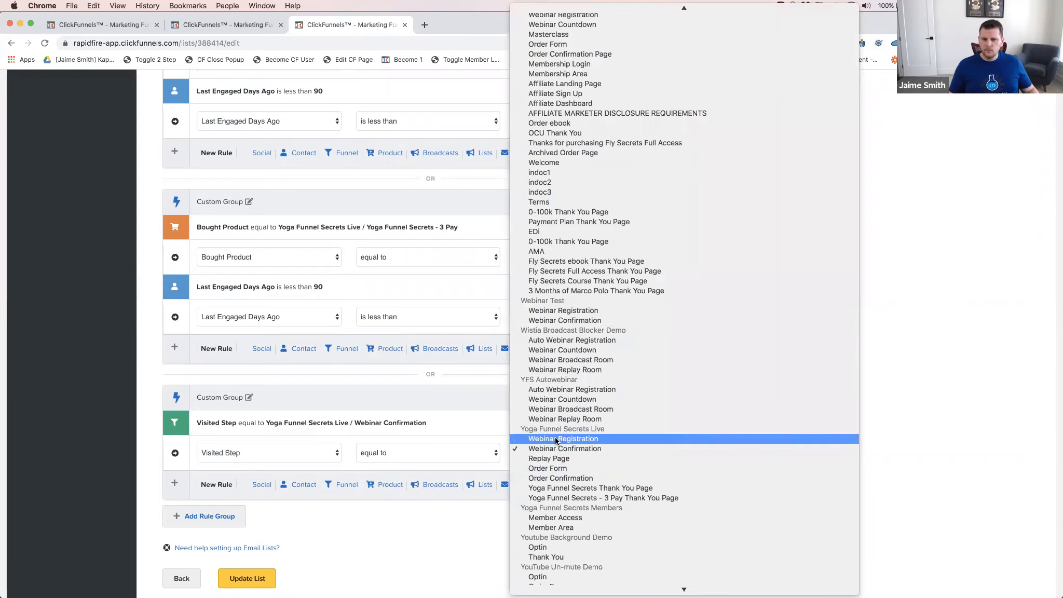
pyautogui.click(555, 438)
pyautogui.click(559, 451)
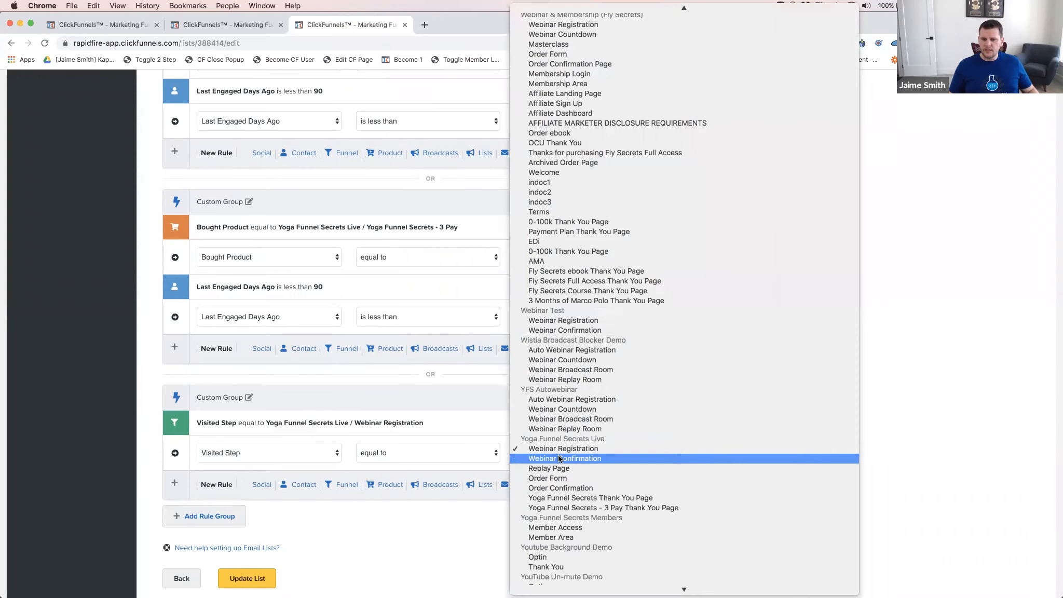
pyautogui.click(558, 455)
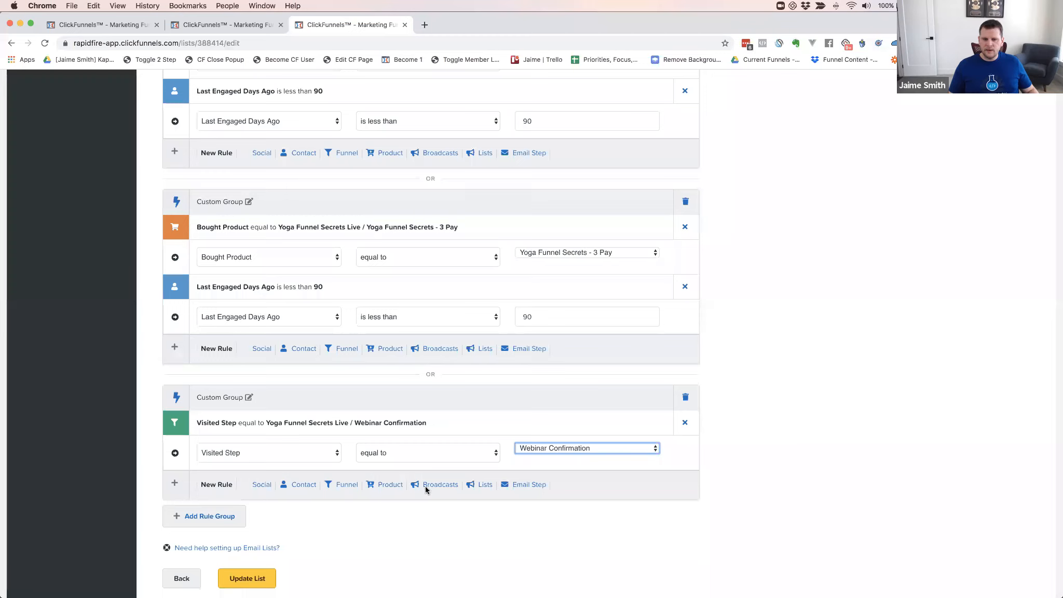
pyautogui.click(352, 485)
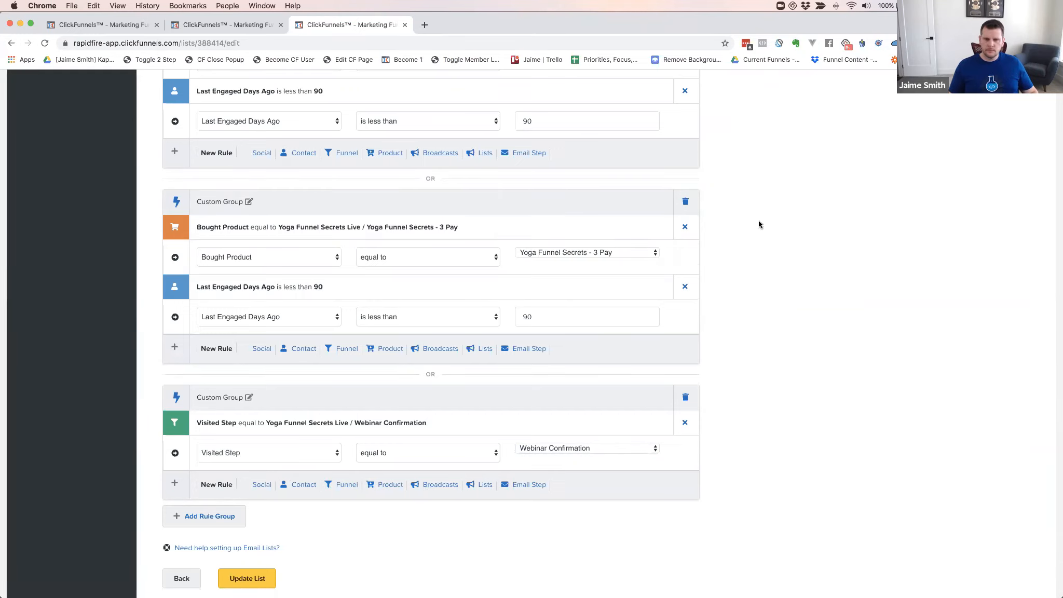
pyautogui.click(685, 202)
pyautogui.click(686, 129)
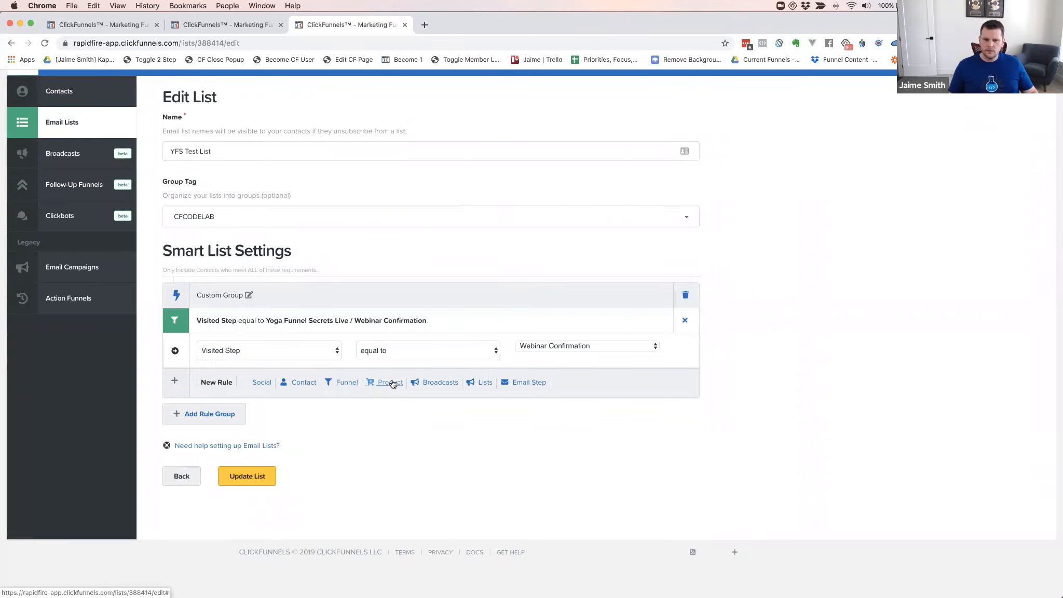
# Open the group tag options, then reload the YFS Test List edit page
pyautogui.click(689, 220)
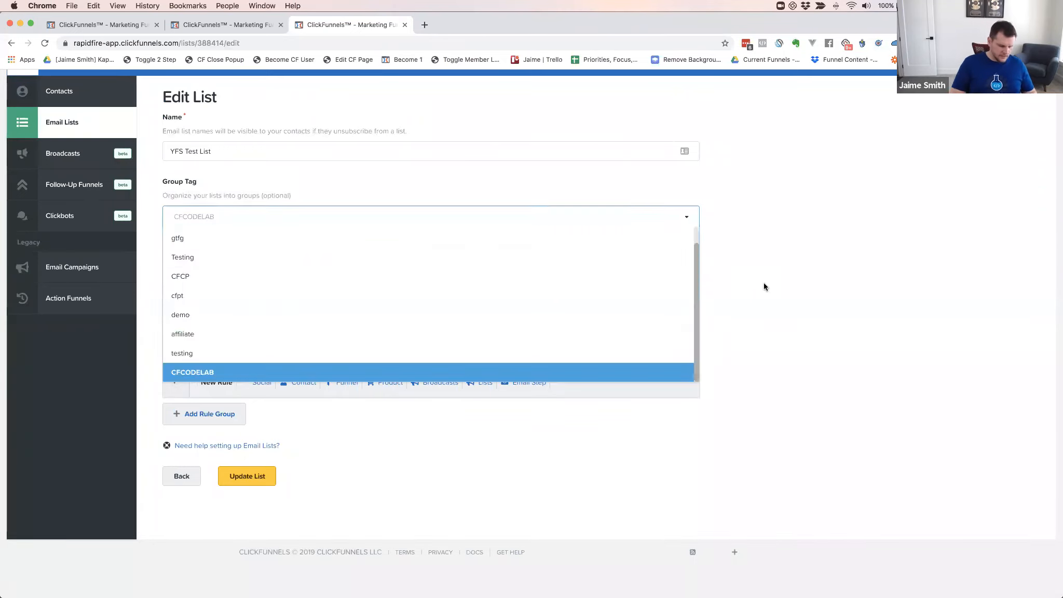
pyautogui.press('super+r')
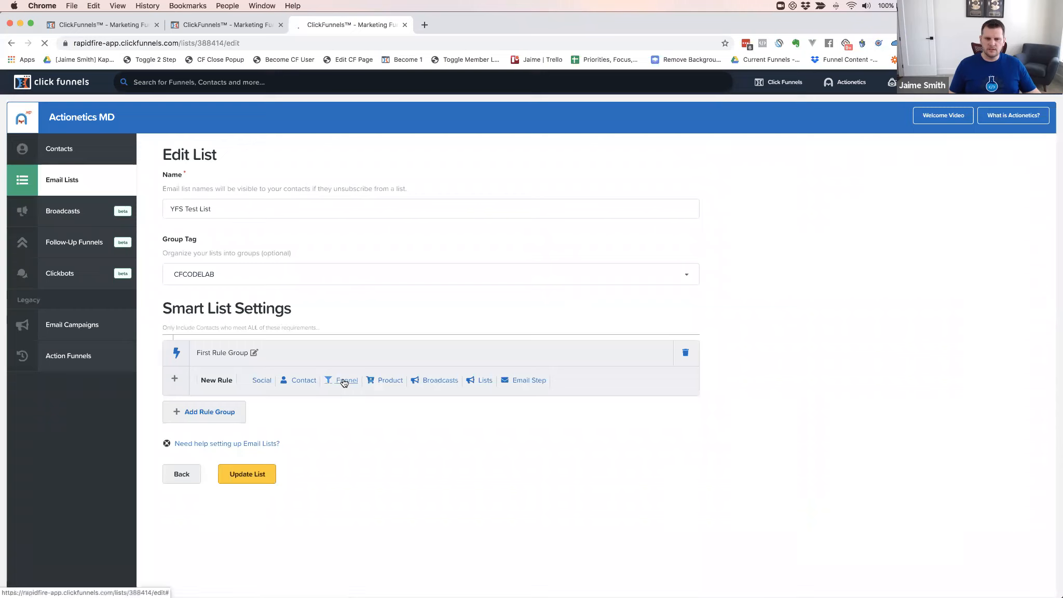
# Add a funnel rule to the first group as Visited Step, equal to
pyautogui.click(340, 380)
pyautogui.click(270, 408)
pyautogui.click(253, 419)
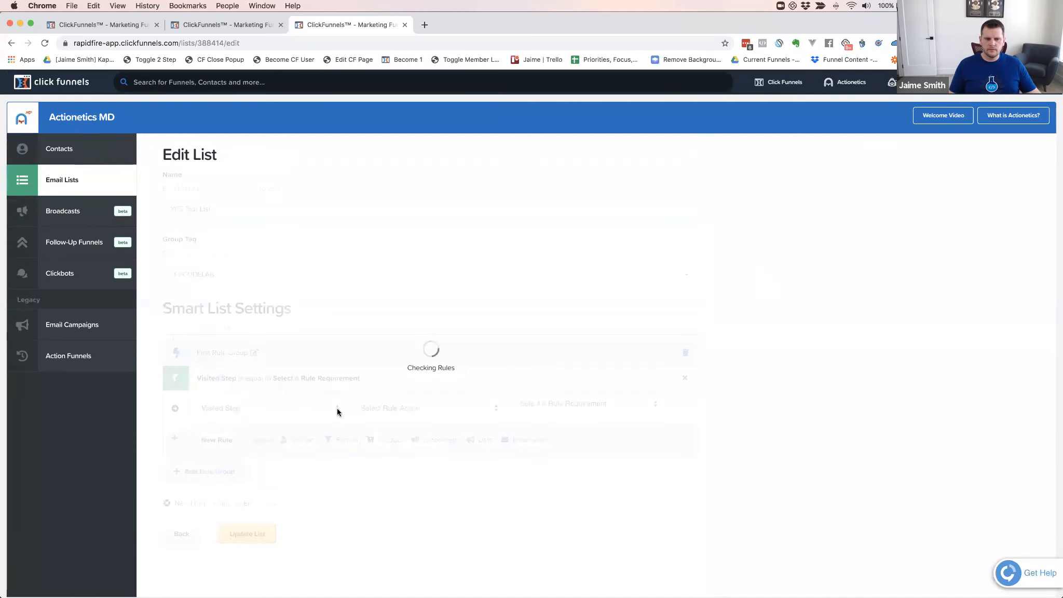
pyautogui.click(390, 410)
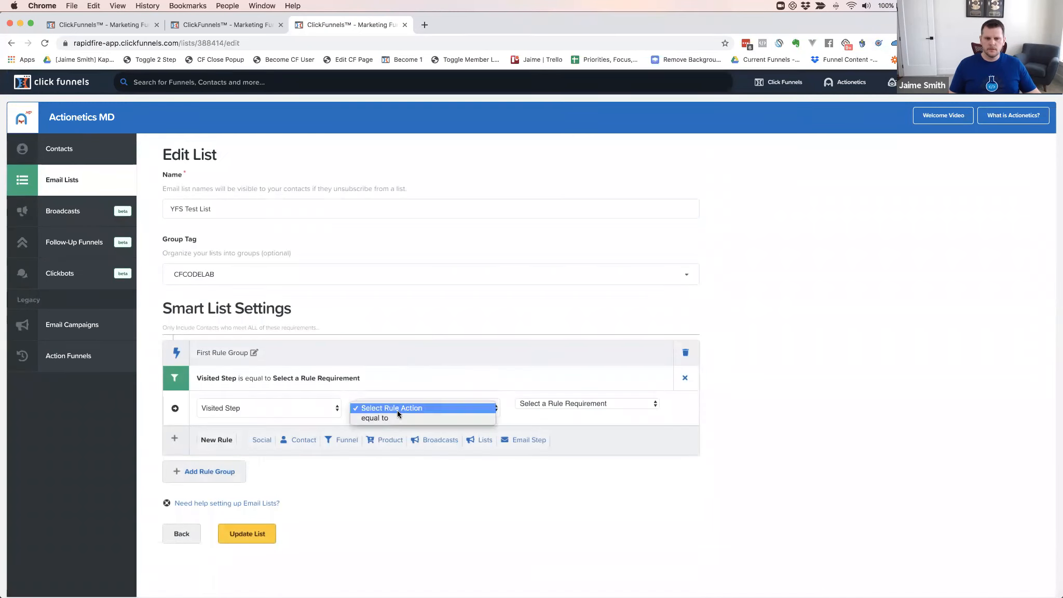
pyautogui.click(393, 418)
# Require the Yoga Funnel Secrets Live / Webinar Confirmation step, adding a second empty rule
pyautogui.click(586, 404)
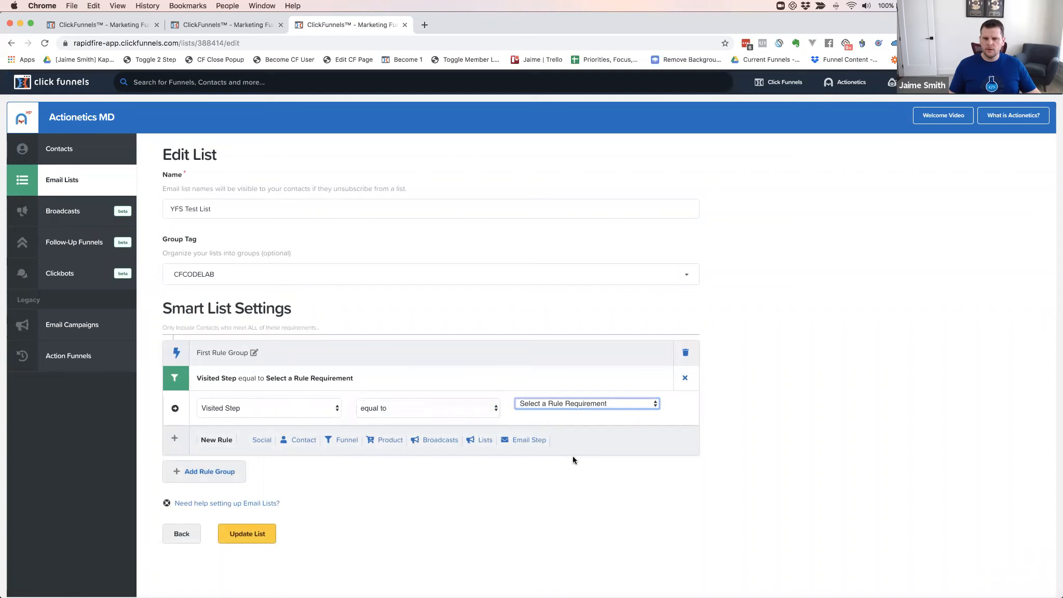
pyautogui.scroll(-2, 586, 451)
pyautogui.scroll(-15, 586, 452)
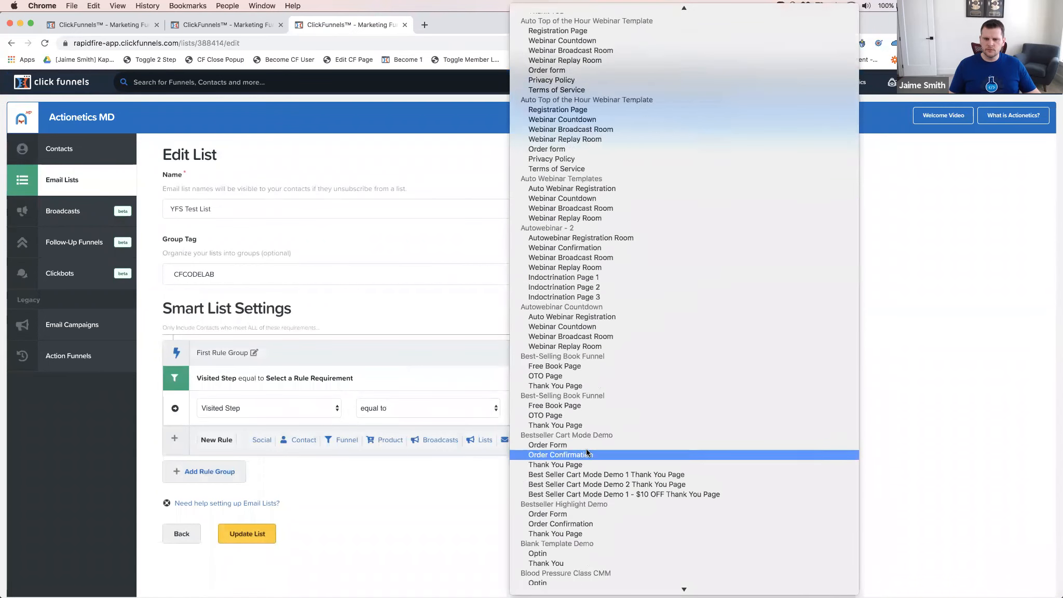
pyautogui.scroll(-20, 587, 452)
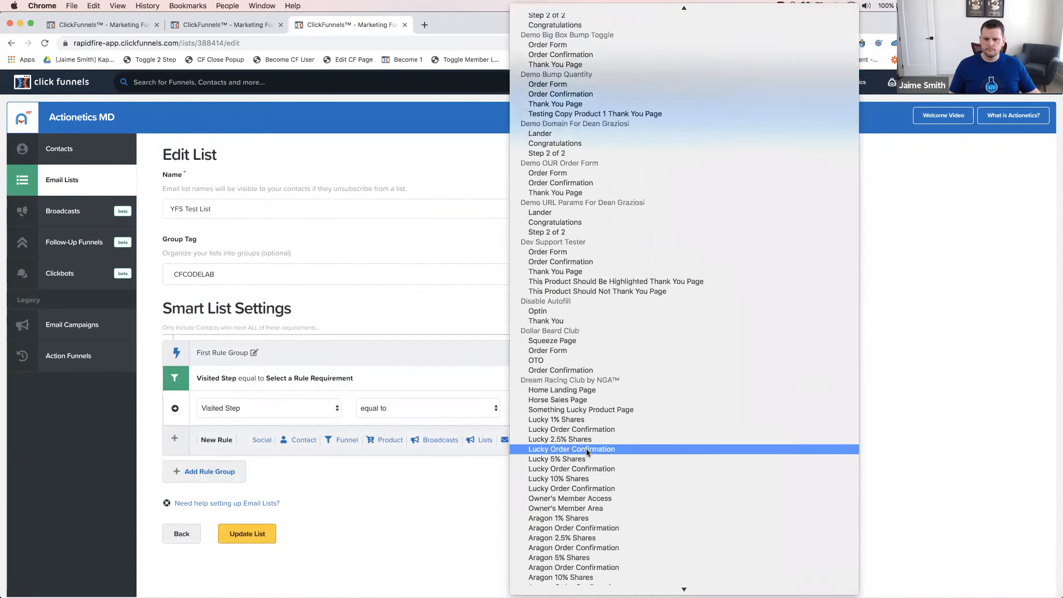
pyautogui.scroll(-20, 586, 448)
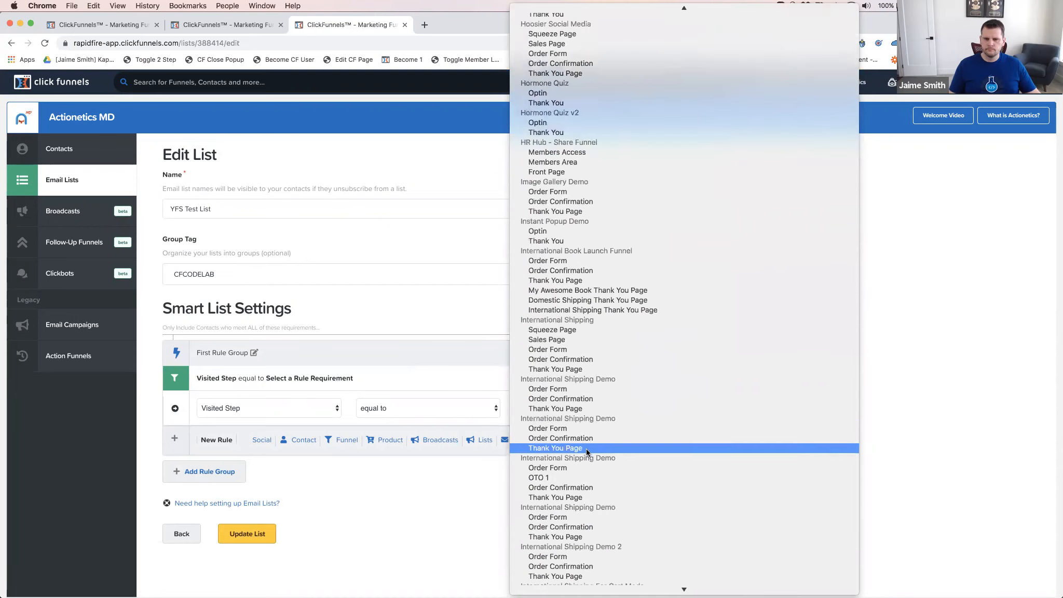
pyautogui.scroll(-20, 586, 452)
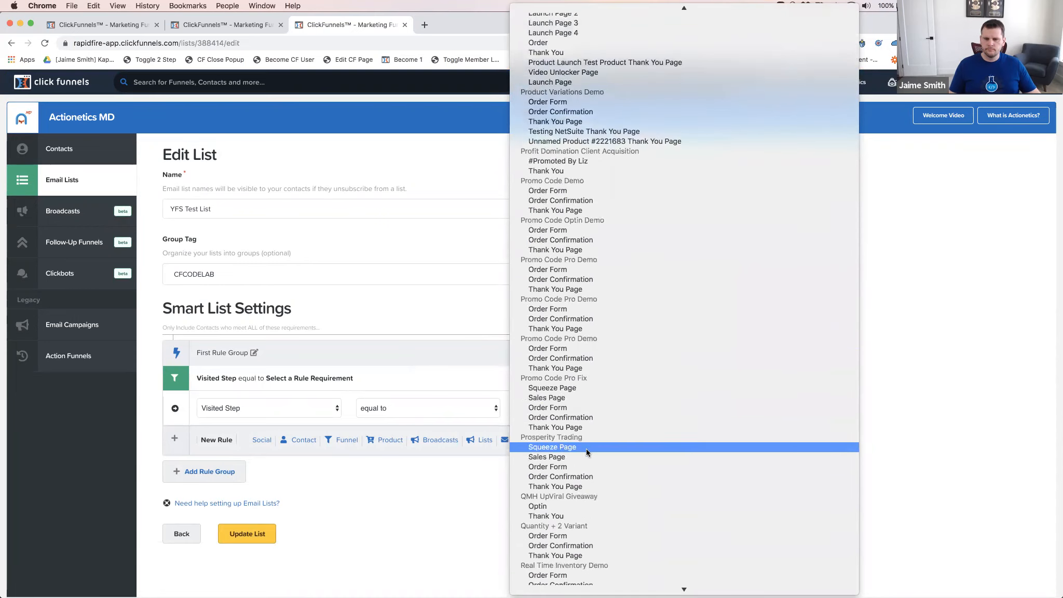
pyautogui.scroll(-20, 587, 451)
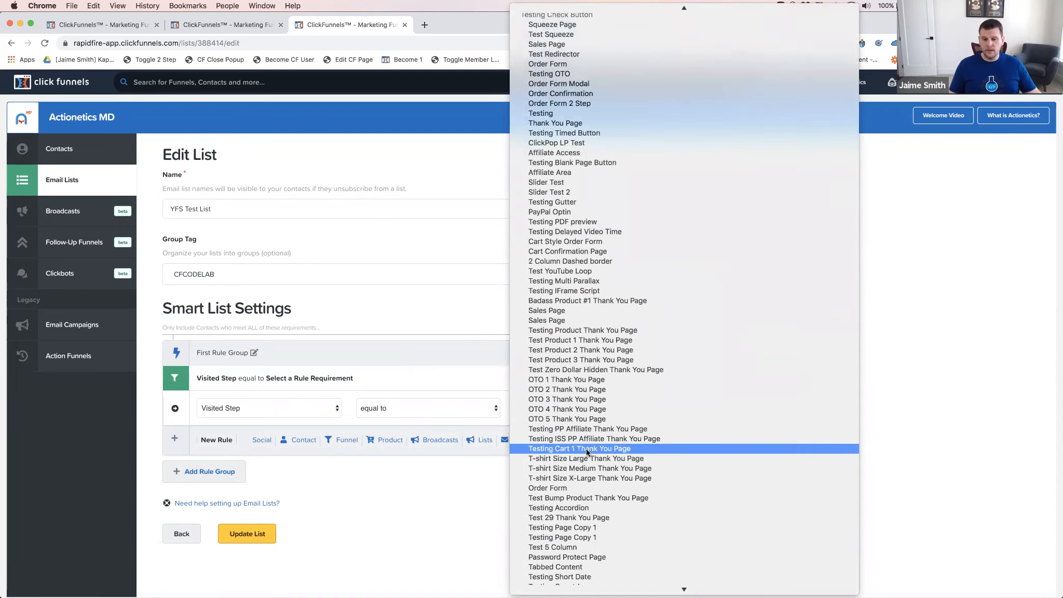
pyautogui.scroll(-20, 587, 450)
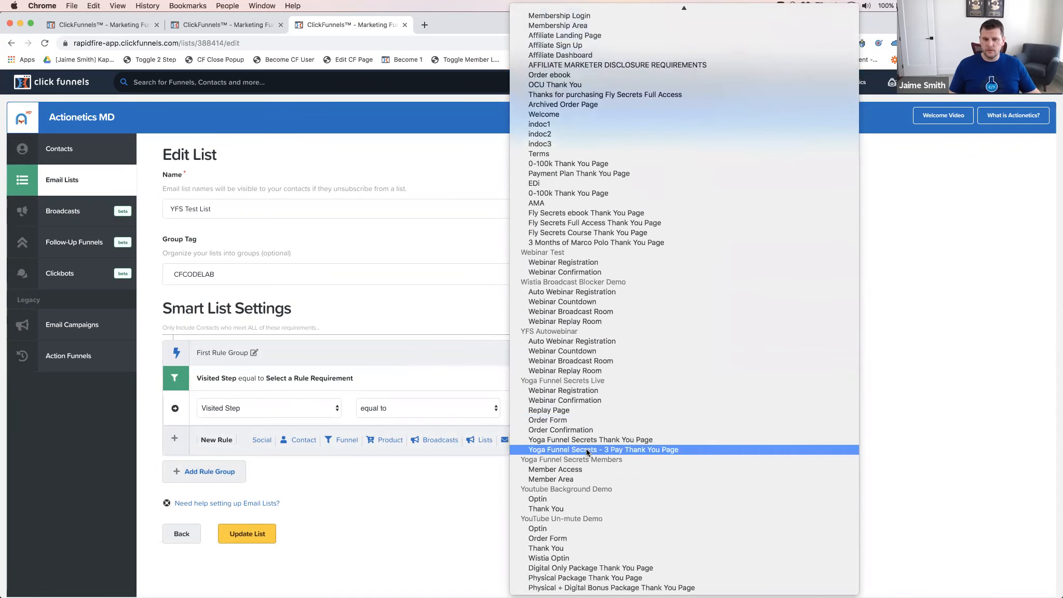
pyautogui.click(581, 400)
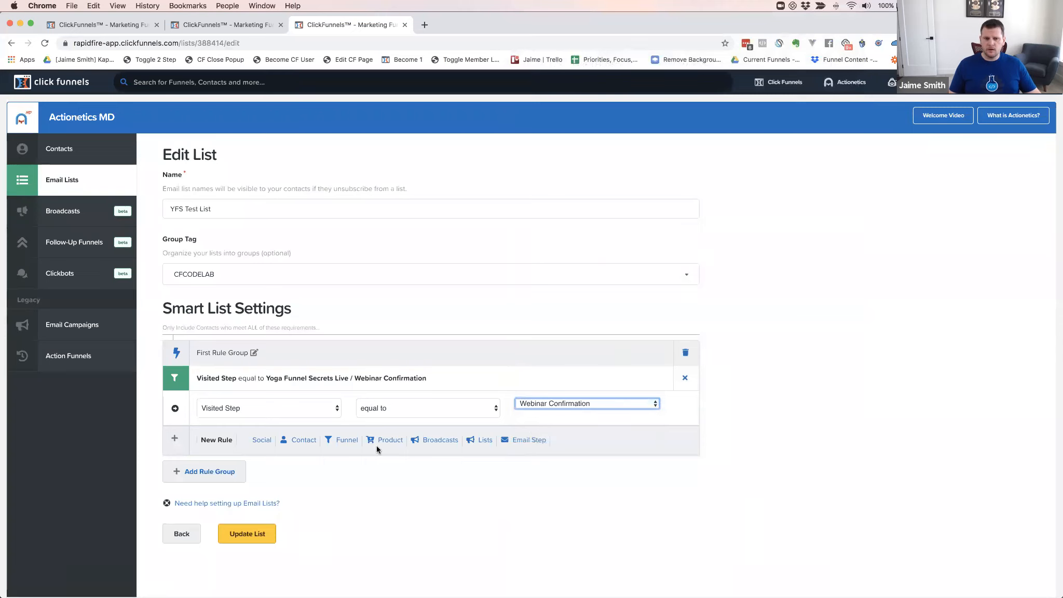
pyautogui.click(347, 442)
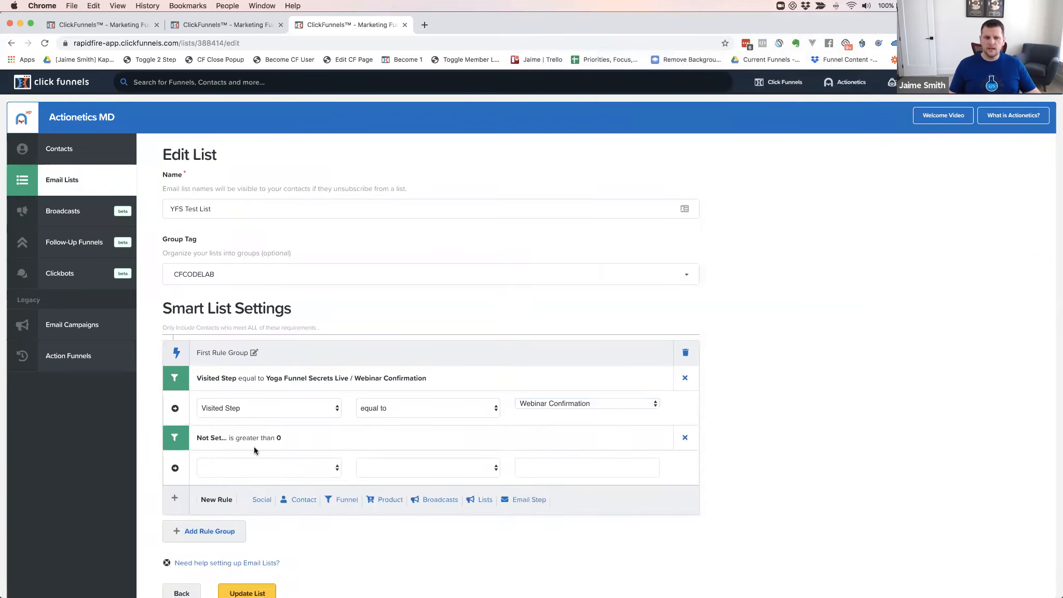
# Set the new rule to Never Visited Step, equal to, initially picking CF Multiple Product Script
pyautogui.click(263, 467)
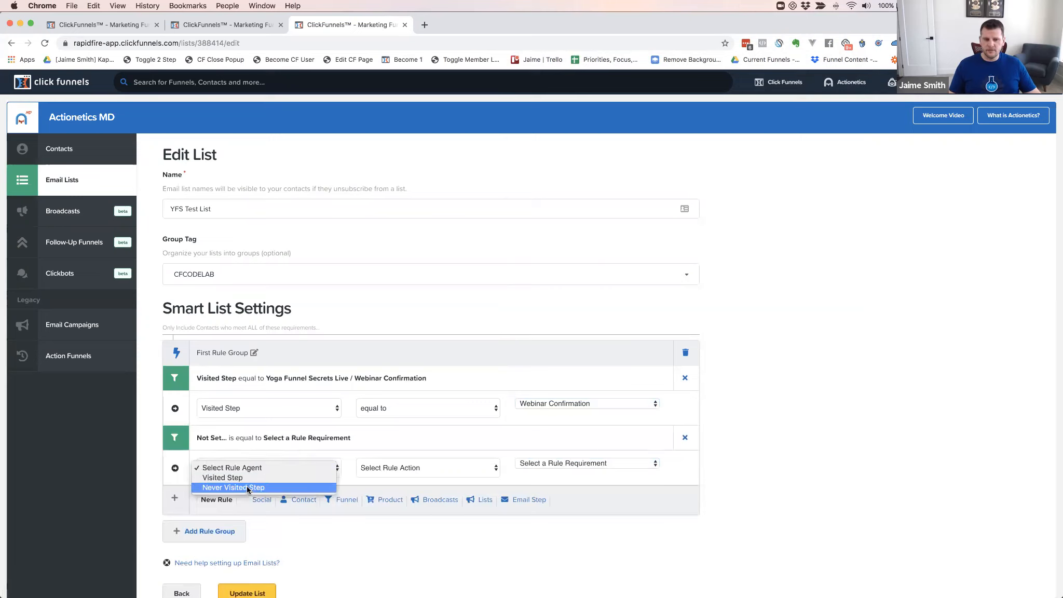
pyautogui.click(247, 488)
pyautogui.click(410, 469)
pyautogui.click(396, 478)
pyautogui.click(560, 463)
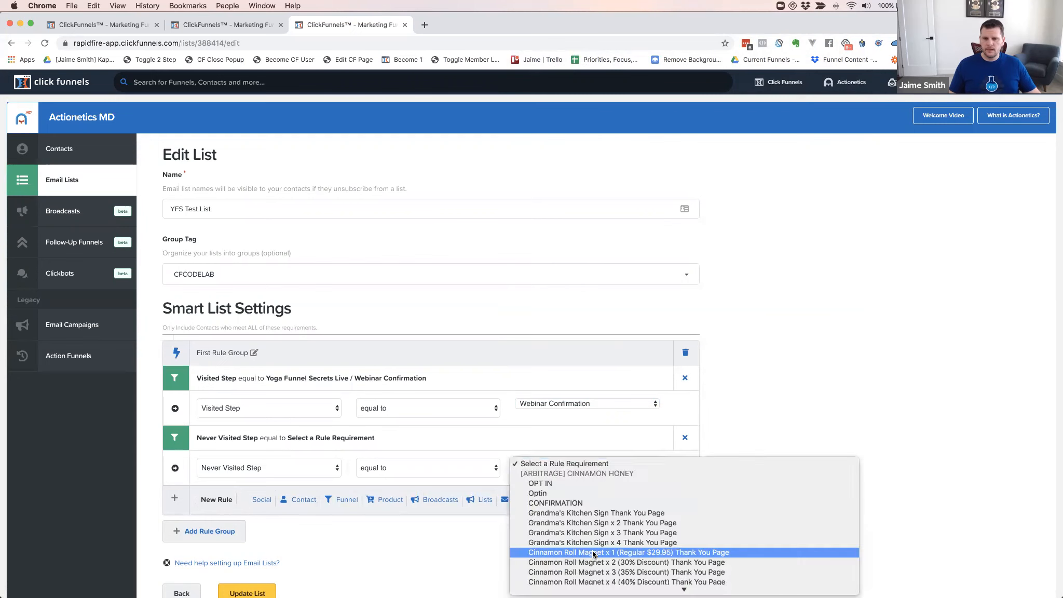
pyautogui.scroll(-20, 592, 554)
pyautogui.press('Escape')
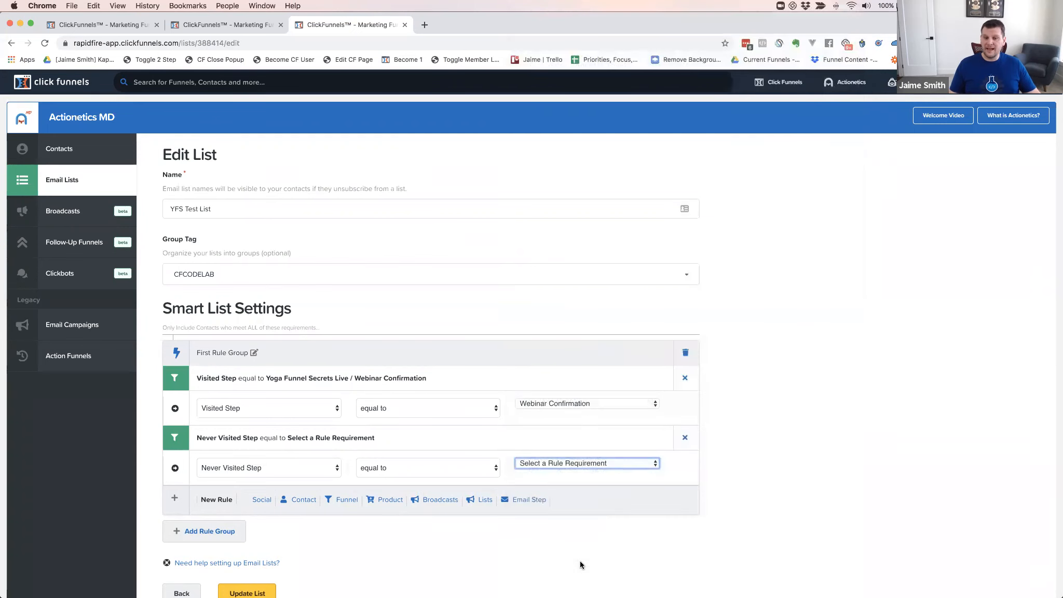
pyautogui.click(579, 561)
pyautogui.scroll(-3, 580, 562)
# Change the step to Yoga Funnel Secrets Live Order Form, then delete the group and start another
pyautogui.click(569, 380)
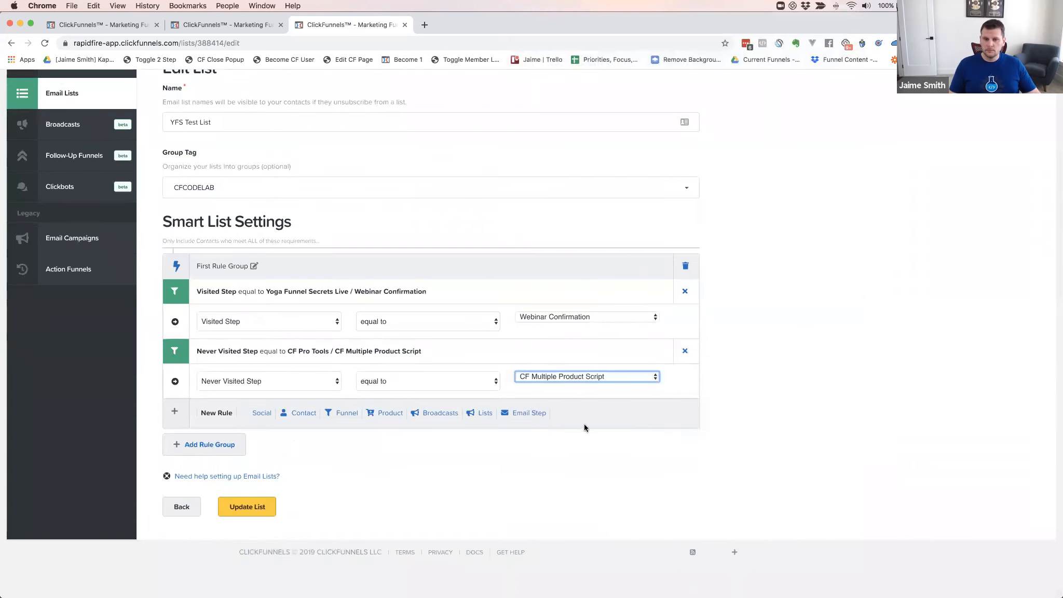
pyautogui.scroll(-20, 584, 426)
pyautogui.scroll(-20, 584, 424)
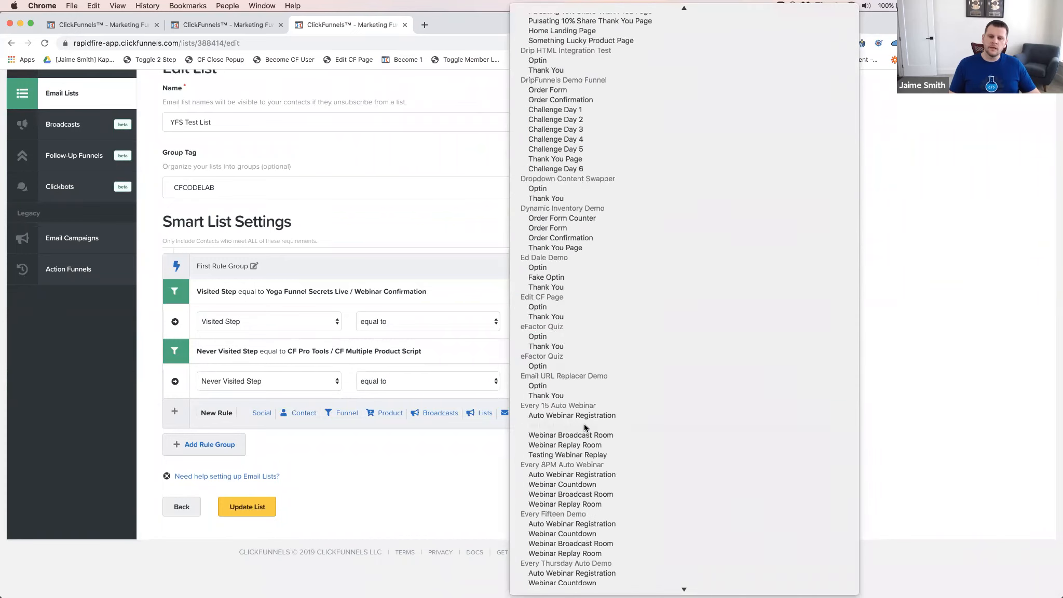
pyautogui.scroll(-20, 585, 426)
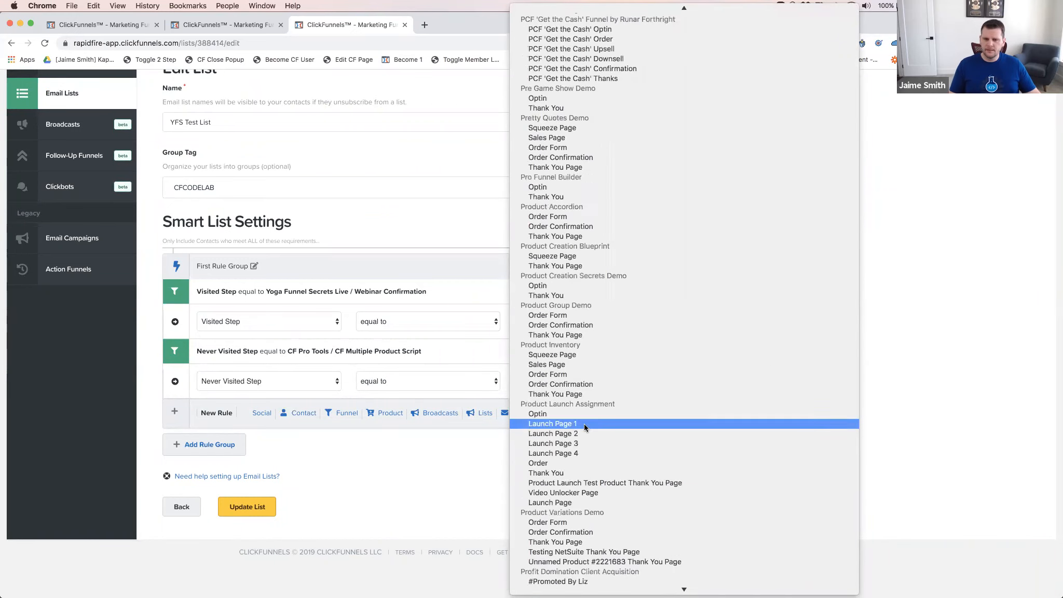
pyautogui.scroll(-20, 584, 423)
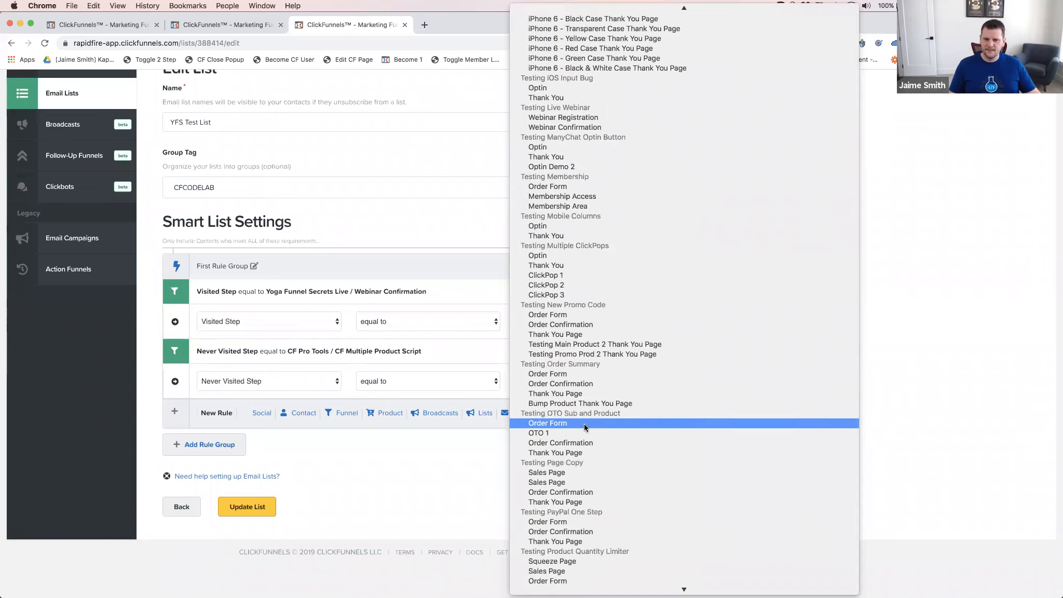
pyautogui.scroll(-15, 585, 427)
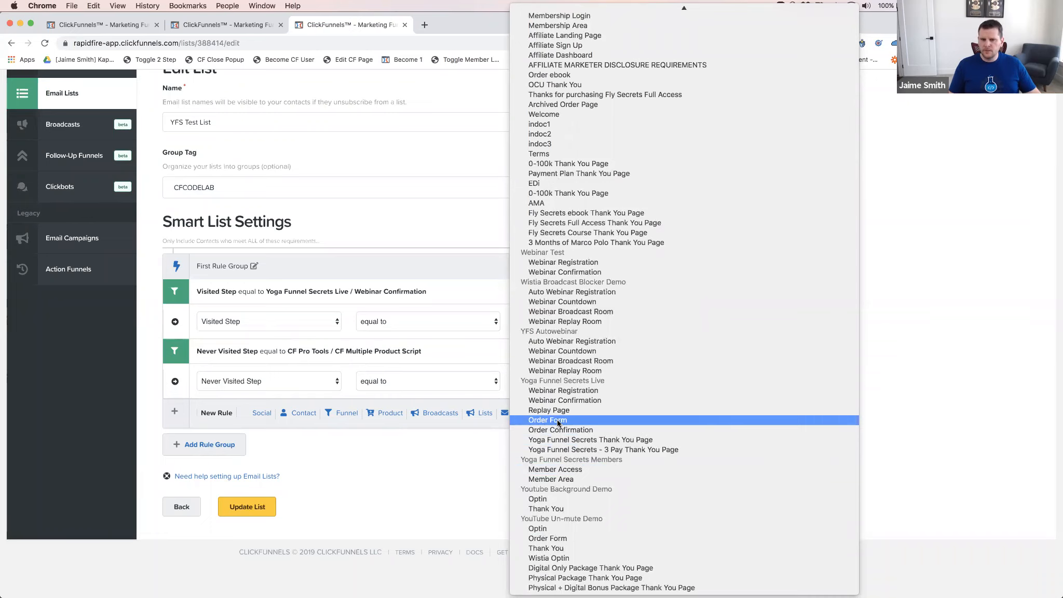
pyautogui.click(557, 422)
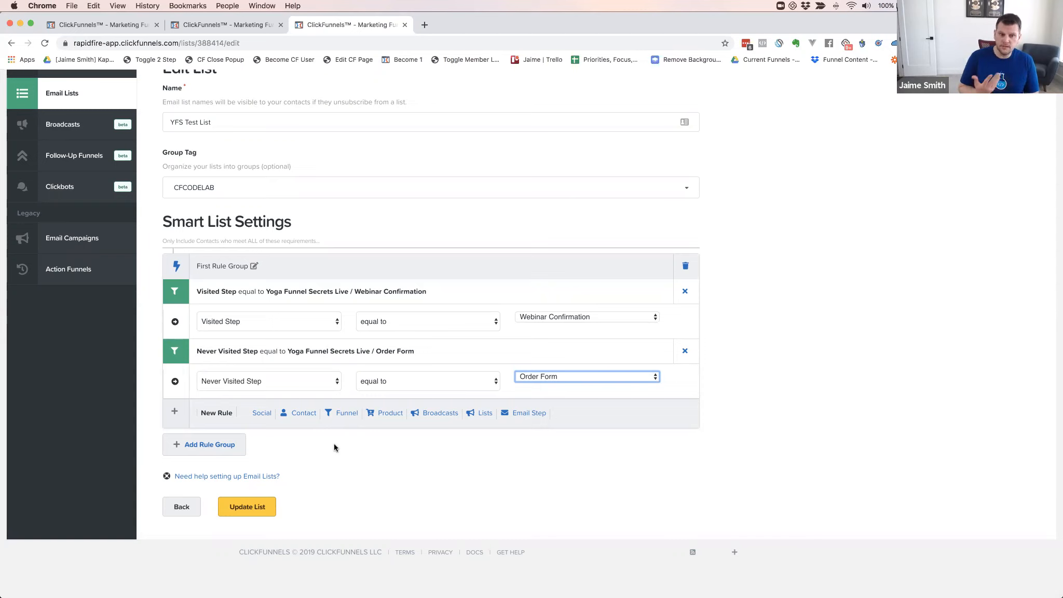
pyautogui.click(685, 266)
pyautogui.click(206, 282)
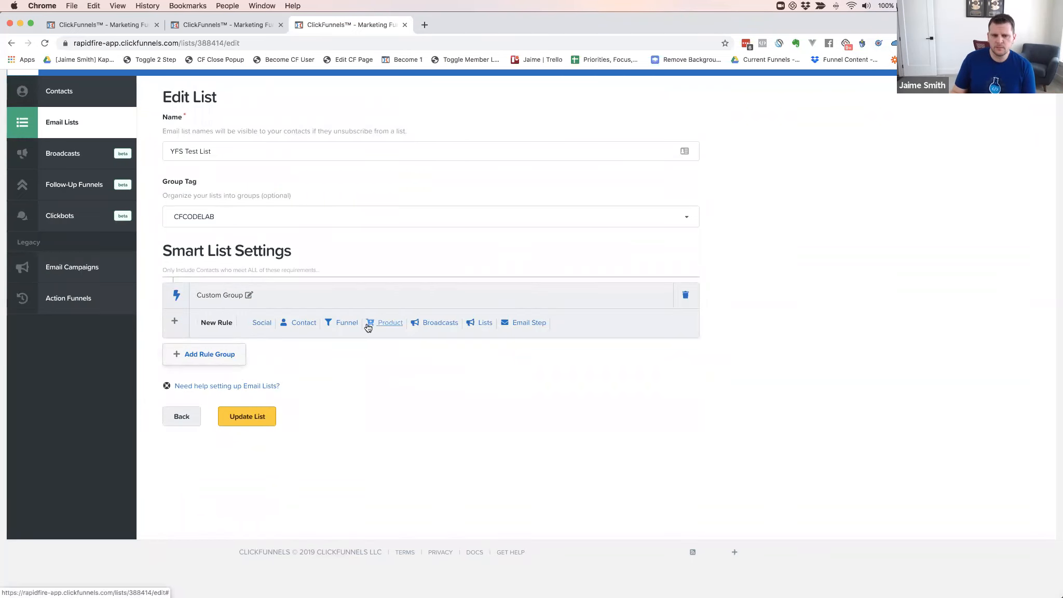
# Add Product and Broadcasts rules to the new group, then remove the Product rule
pyautogui.click(388, 322)
pyautogui.click(257, 351)
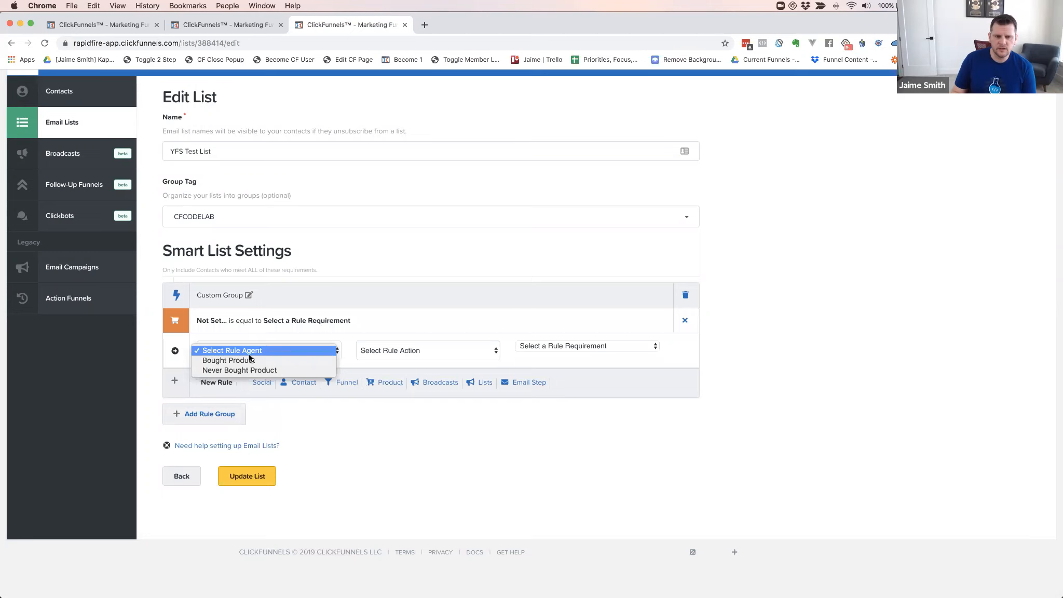
pyautogui.click(431, 382)
pyautogui.click(430, 383)
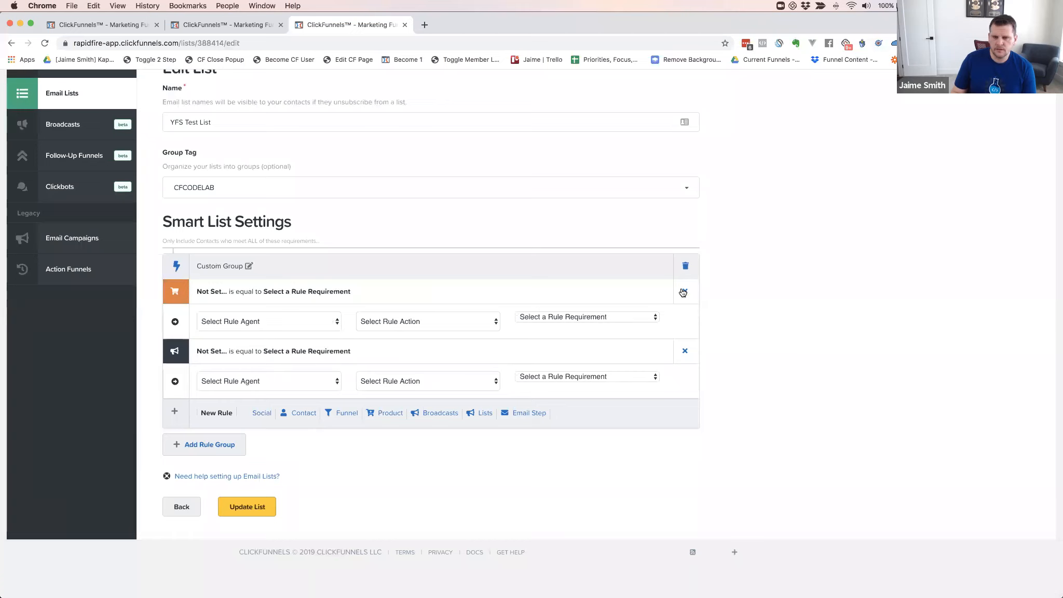
pyautogui.click(683, 292)
pyautogui.click(265, 357)
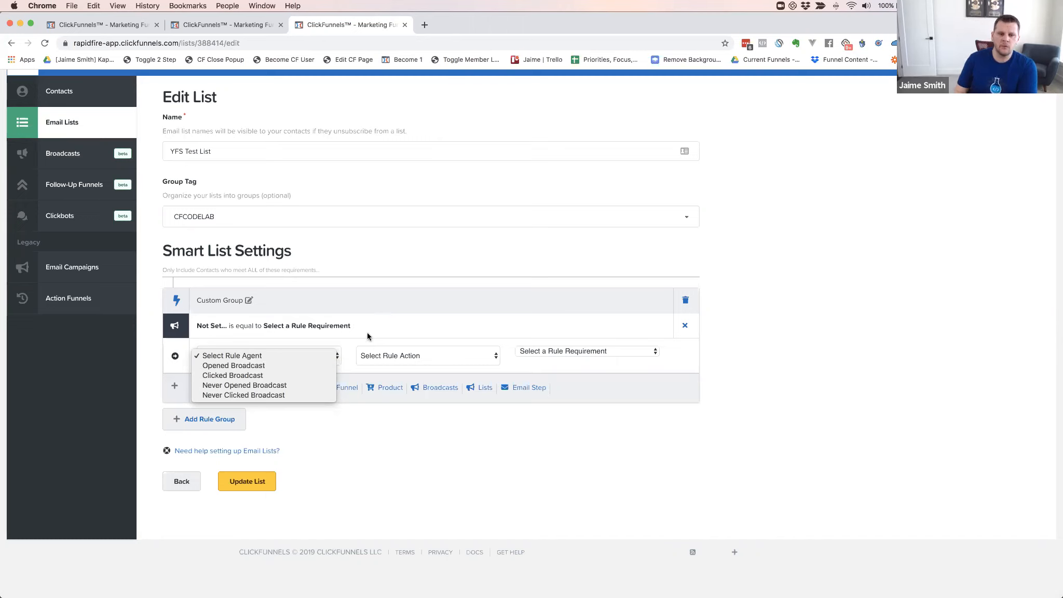
# Set the first rule to Opened Broadcast equal to 3 New Add-Ons
pyautogui.click(253, 368)
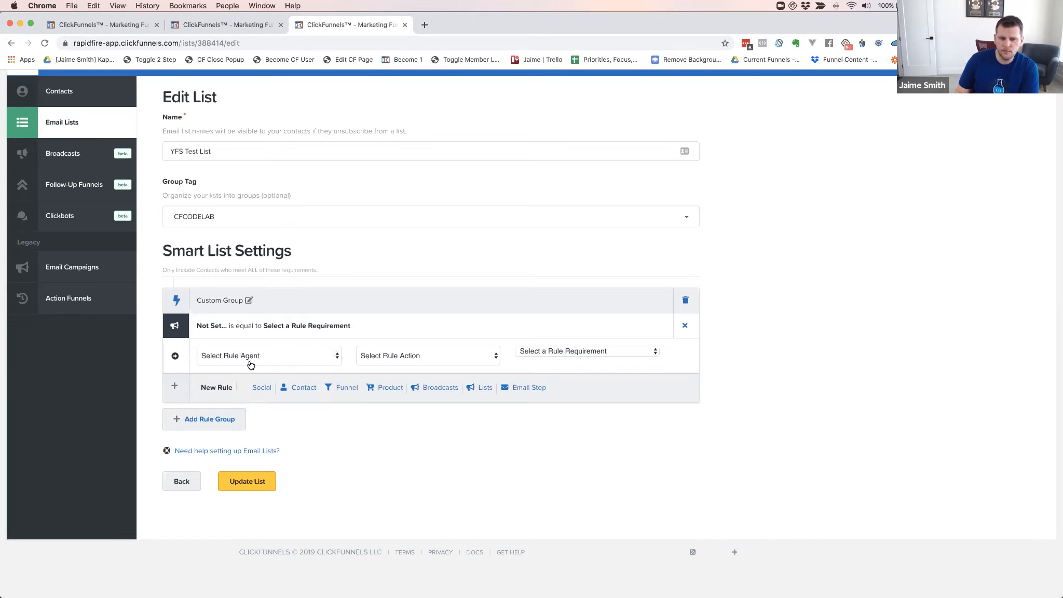
pyautogui.click(408, 357)
pyautogui.click(398, 365)
pyautogui.click(575, 352)
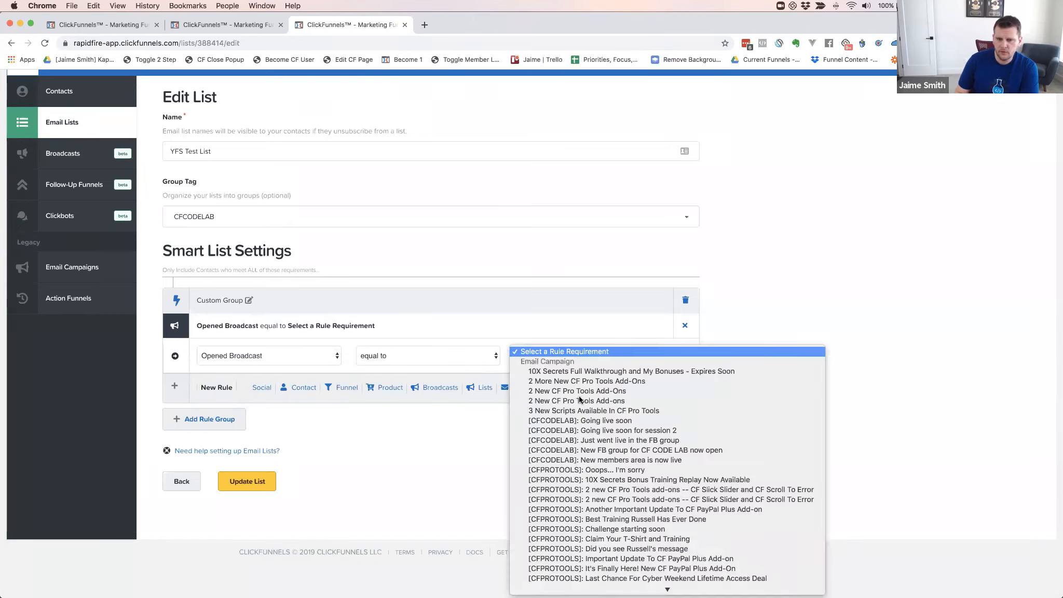
pyautogui.scroll(-10, 574, 461)
pyautogui.scroll(-15, 574, 461)
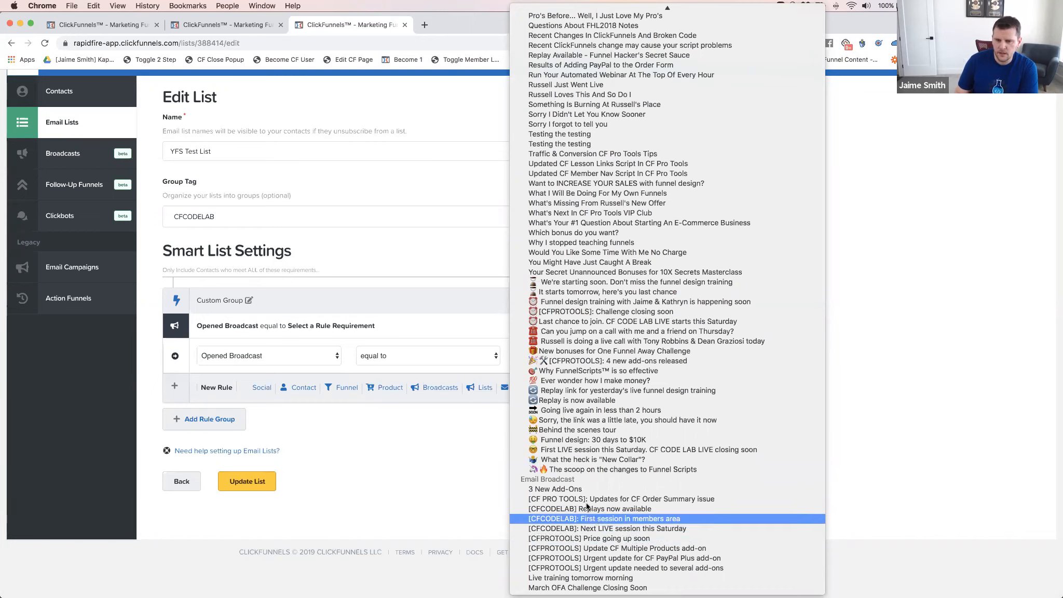
pyautogui.click(570, 489)
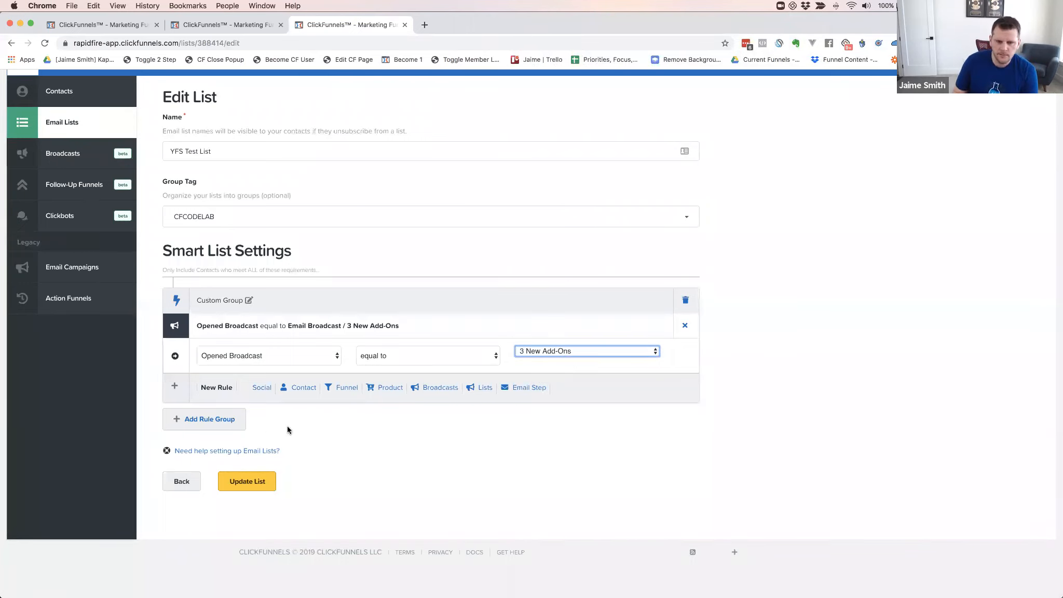
# Add a second rule: Never Clicked Broadcast equal to 3 New Add-Ons
pyautogui.click(434, 387)
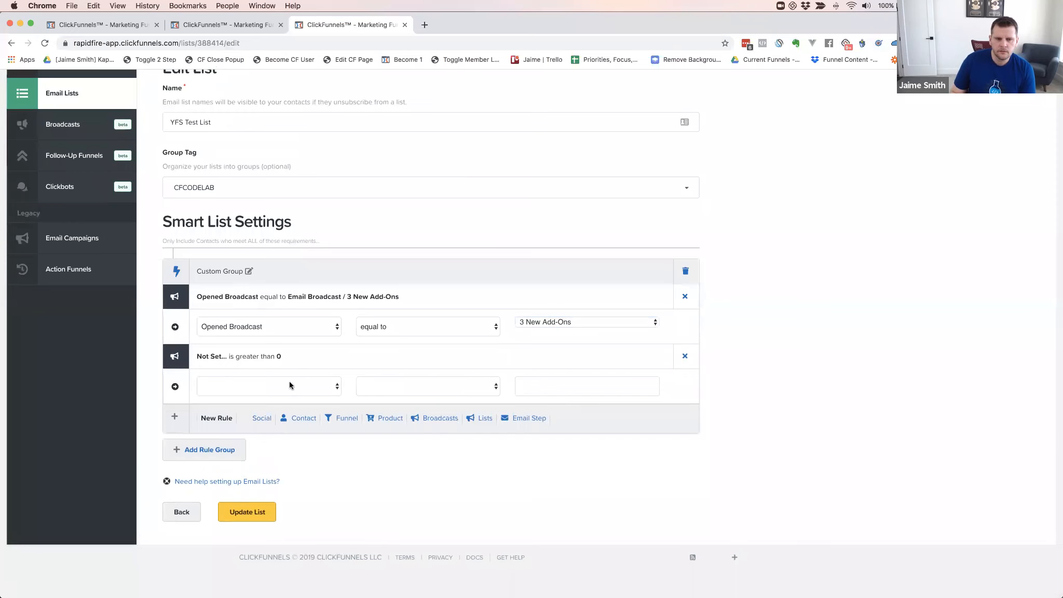
pyautogui.click(289, 387)
pyautogui.click(256, 426)
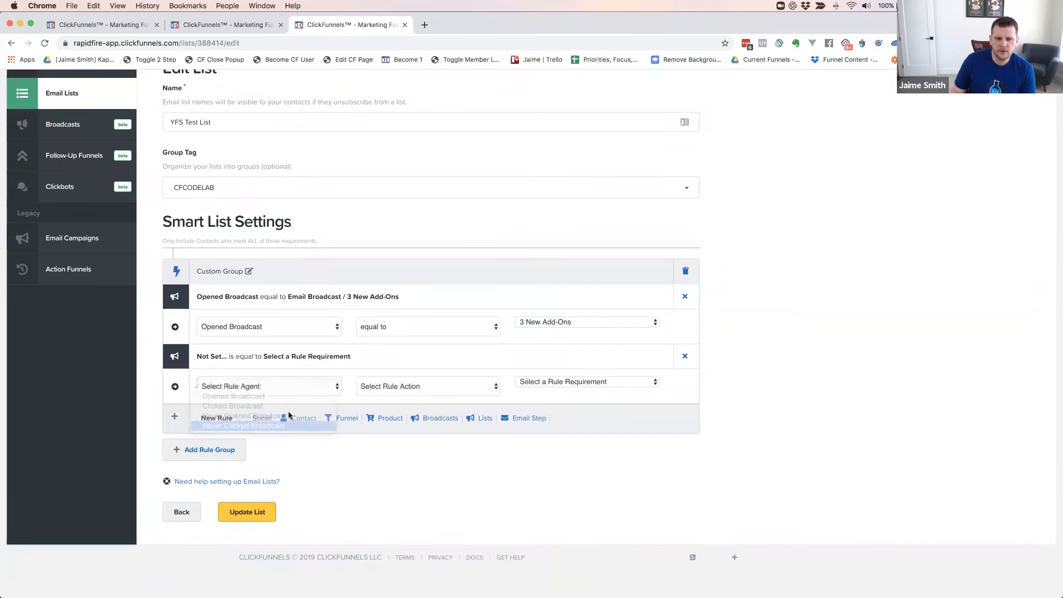
pyautogui.click(410, 393)
pyautogui.click(396, 400)
pyautogui.click(571, 382)
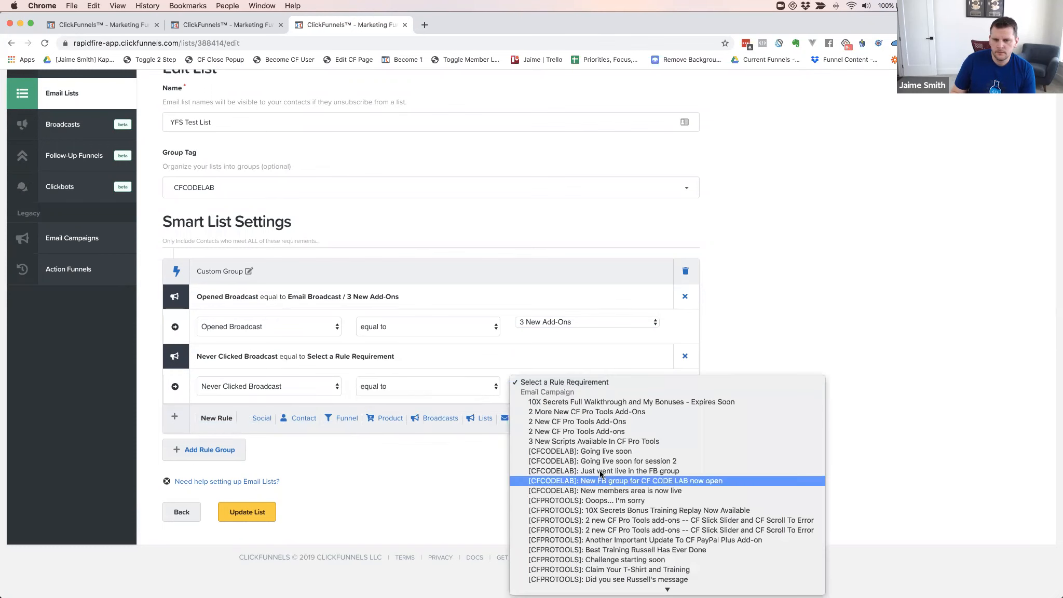
pyautogui.scroll(-10, 601, 469)
pyautogui.scroll(-10, 601, 472)
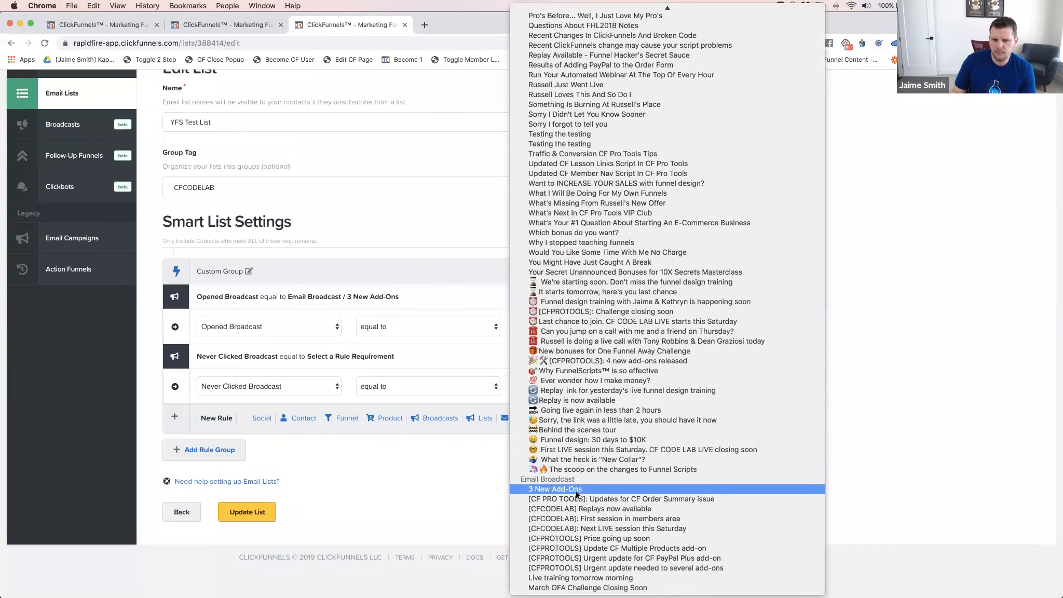
pyautogui.click(587, 490)
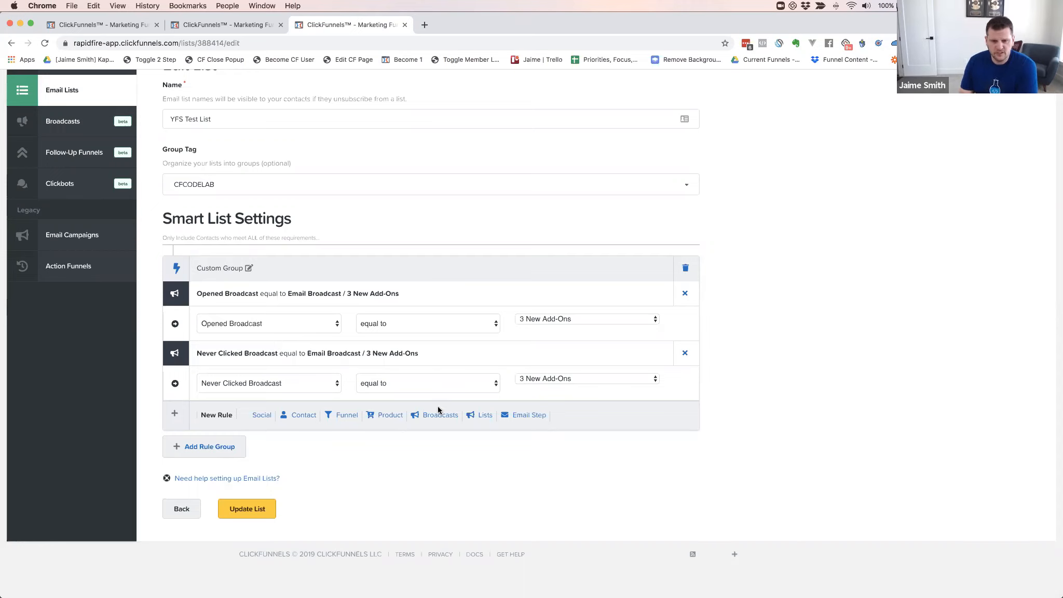
# Delete the broadcast rule group, start a new group, and discard a trial broadcast rule
pyautogui.click(684, 266)
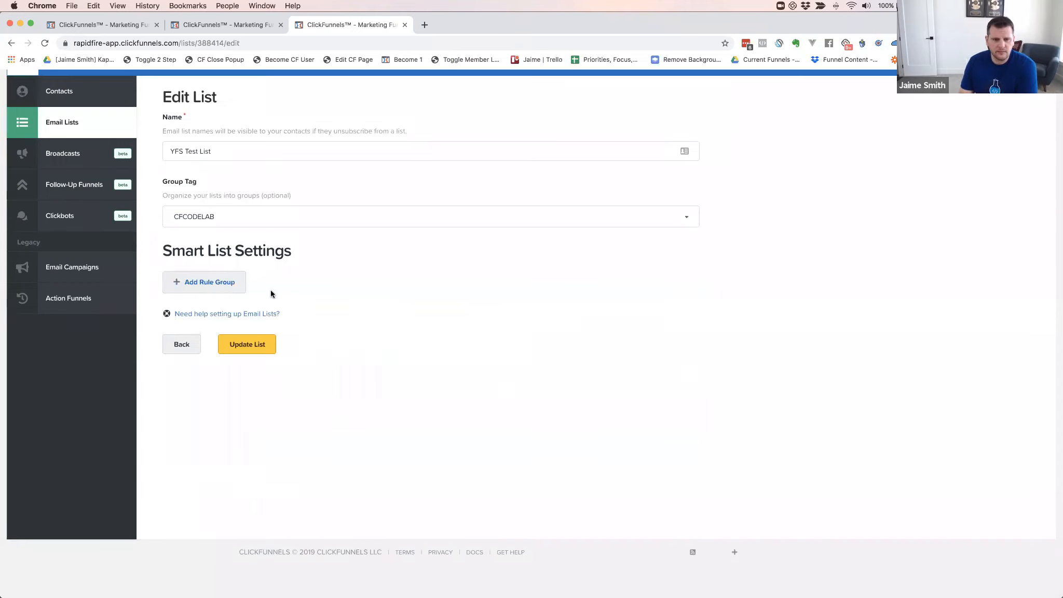
pyautogui.click(207, 280)
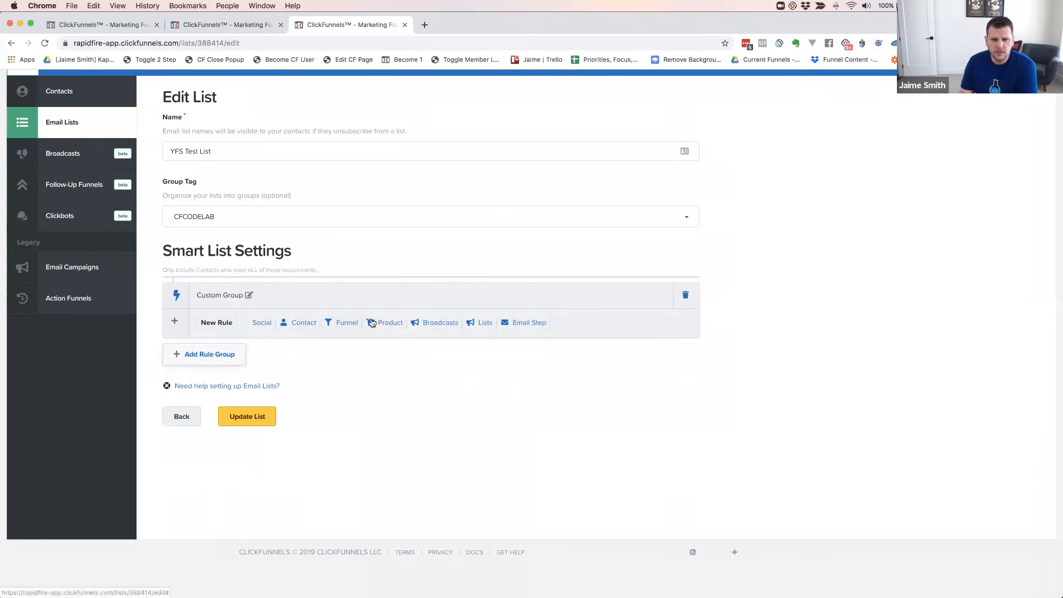
pyautogui.click(439, 324)
pyautogui.click(277, 350)
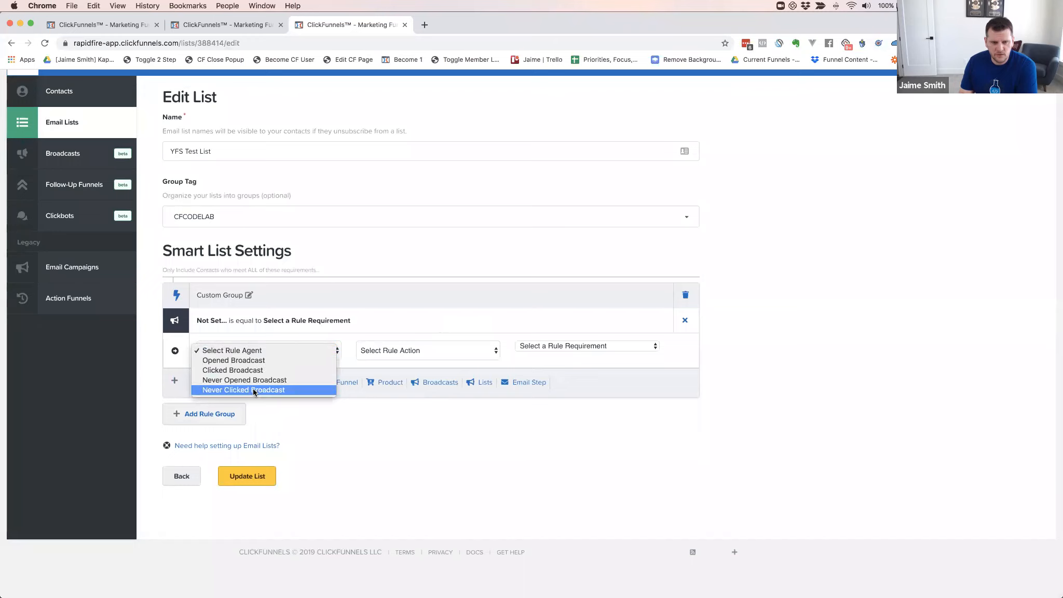
pyautogui.click(686, 318)
pyautogui.click(685, 320)
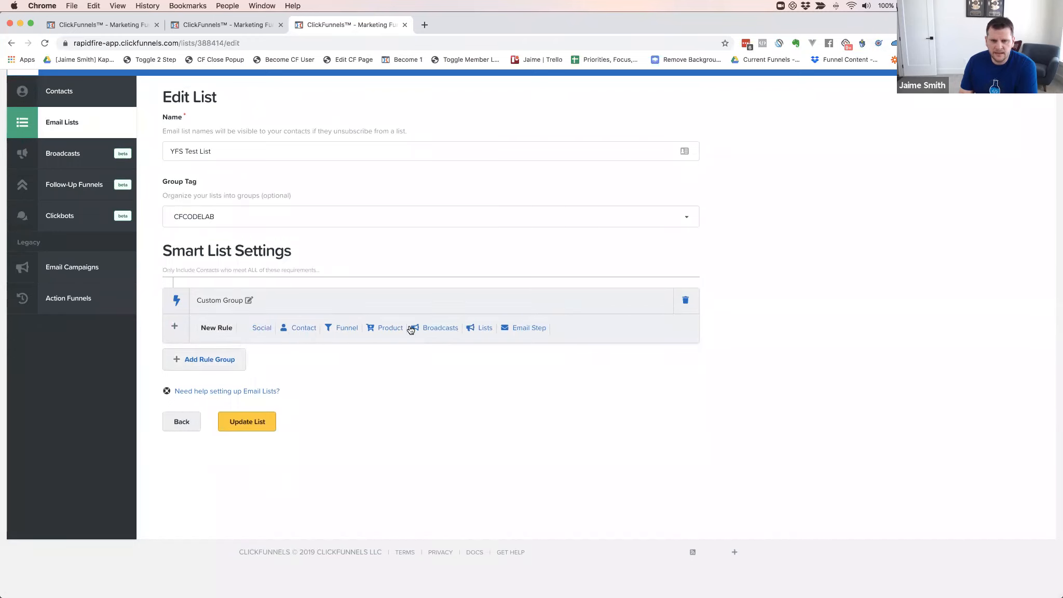
# Try a static-list rule on YFS Buyers (On, then Not on Static List), then remove it
pyautogui.click(436, 328)
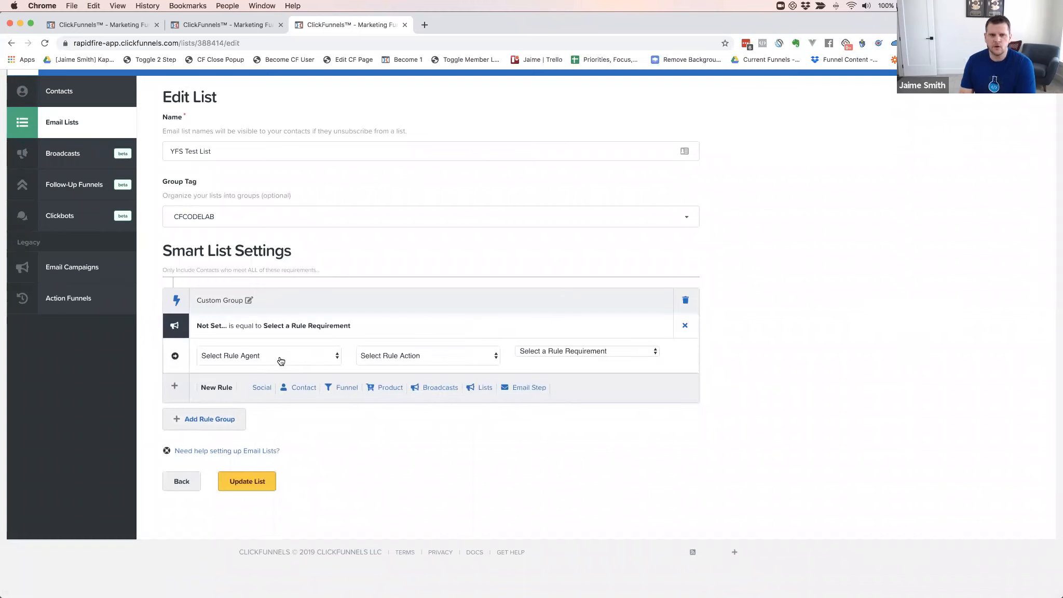
pyautogui.click(280, 361)
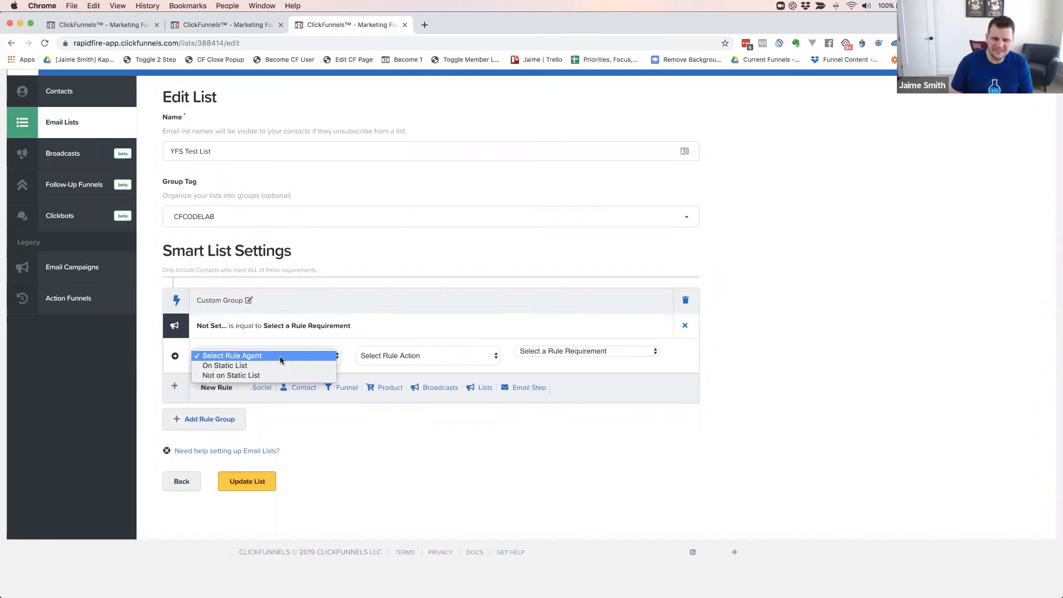
pyautogui.click(240, 366)
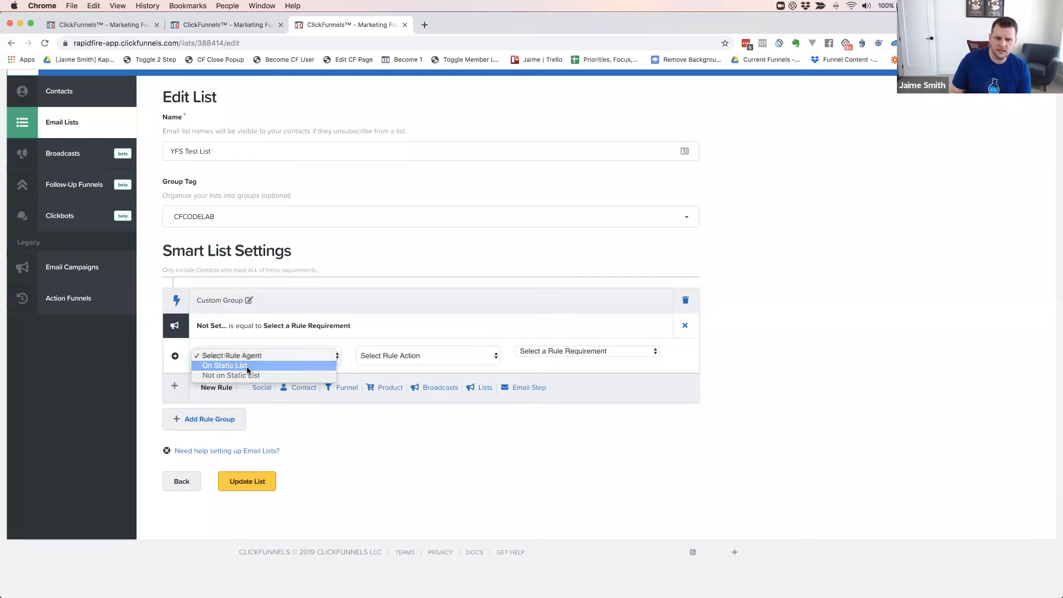
pyautogui.click(414, 356)
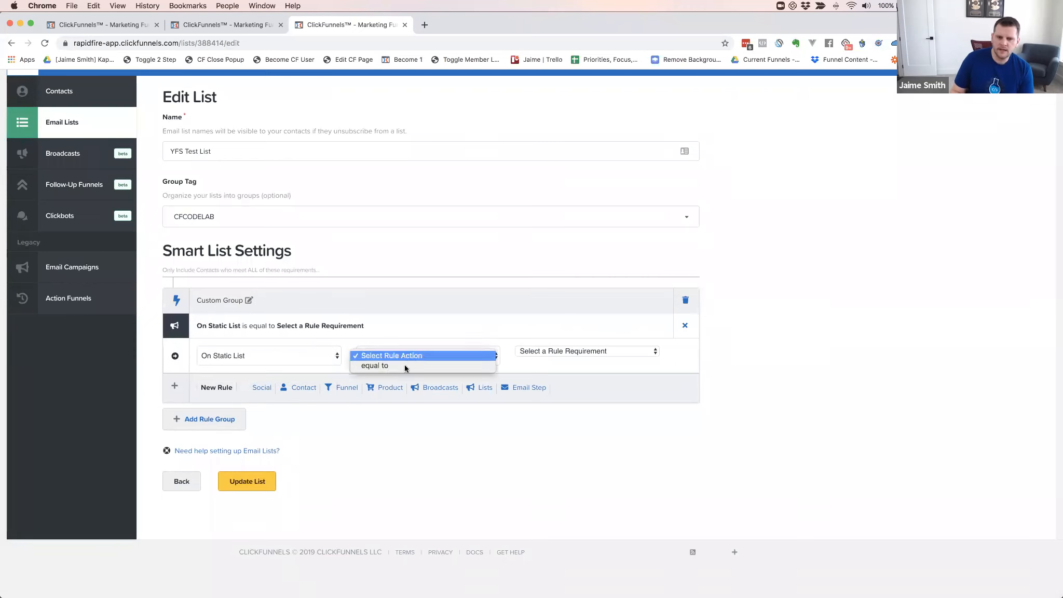
pyautogui.click(405, 367)
pyautogui.click(572, 352)
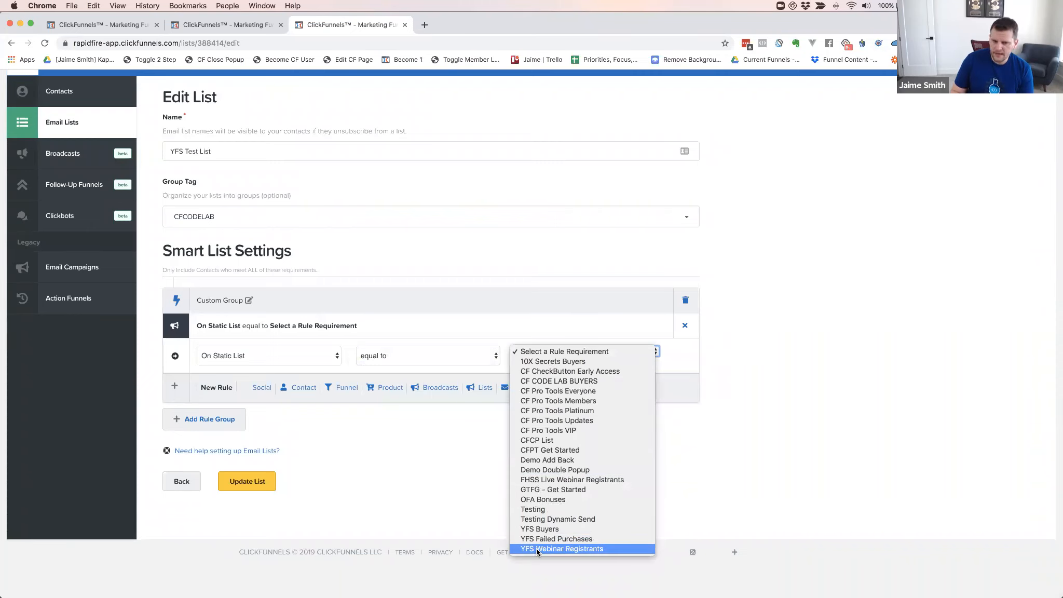
pyautogui.click(542, 529)
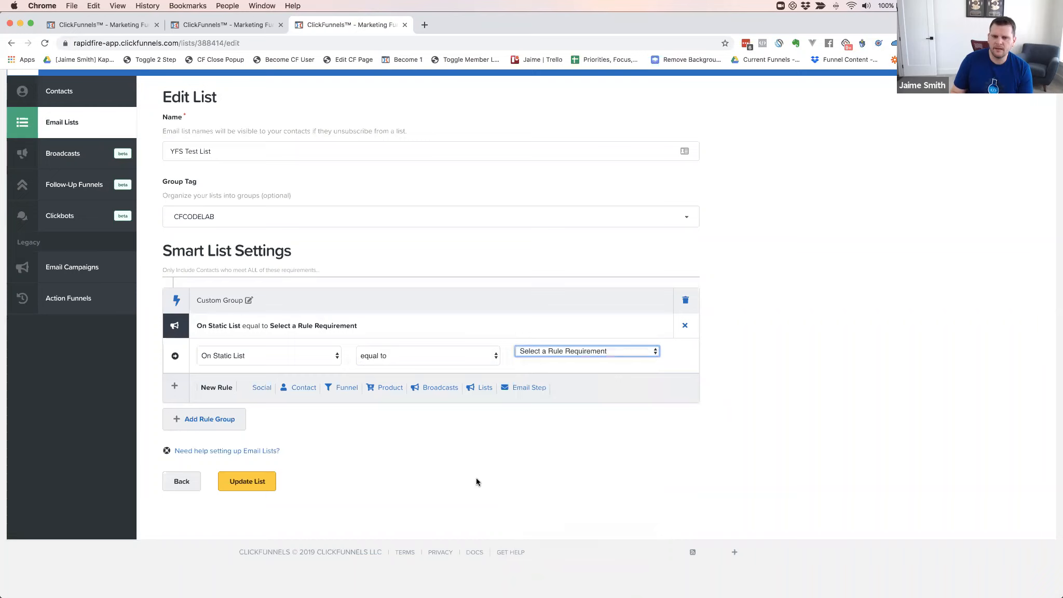
pyautogui.click(293, 361)
pyautogui.click(258, 367)
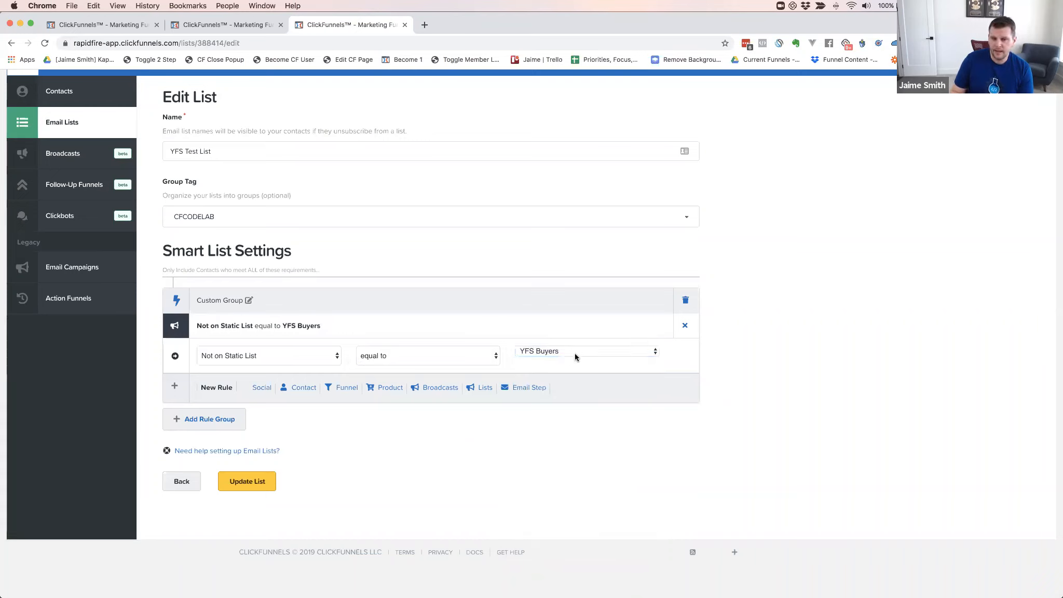
pyautogui.click(685, 327)
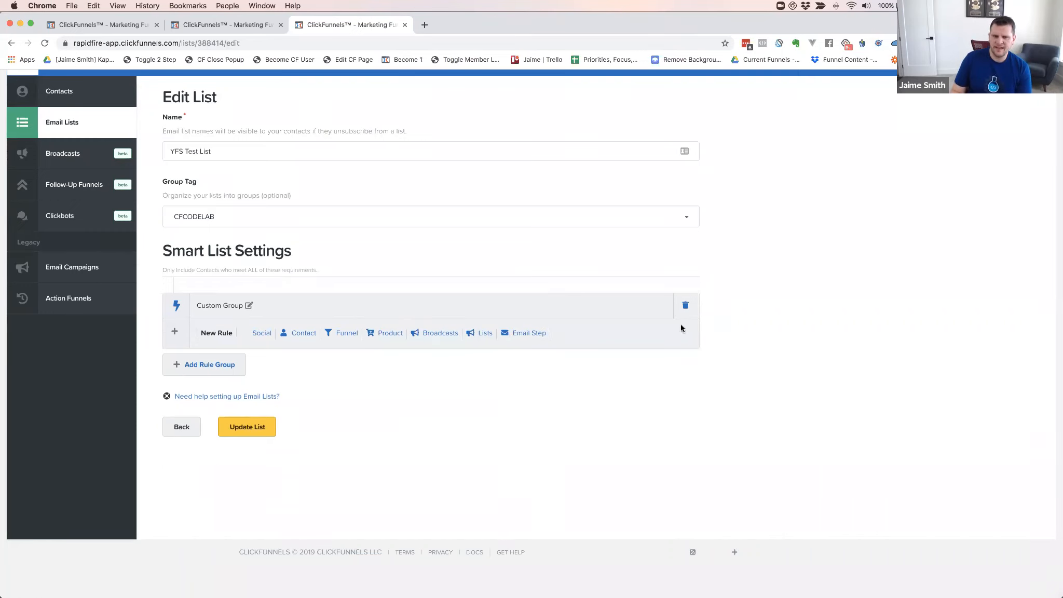
pyautogui.click(530, 333)
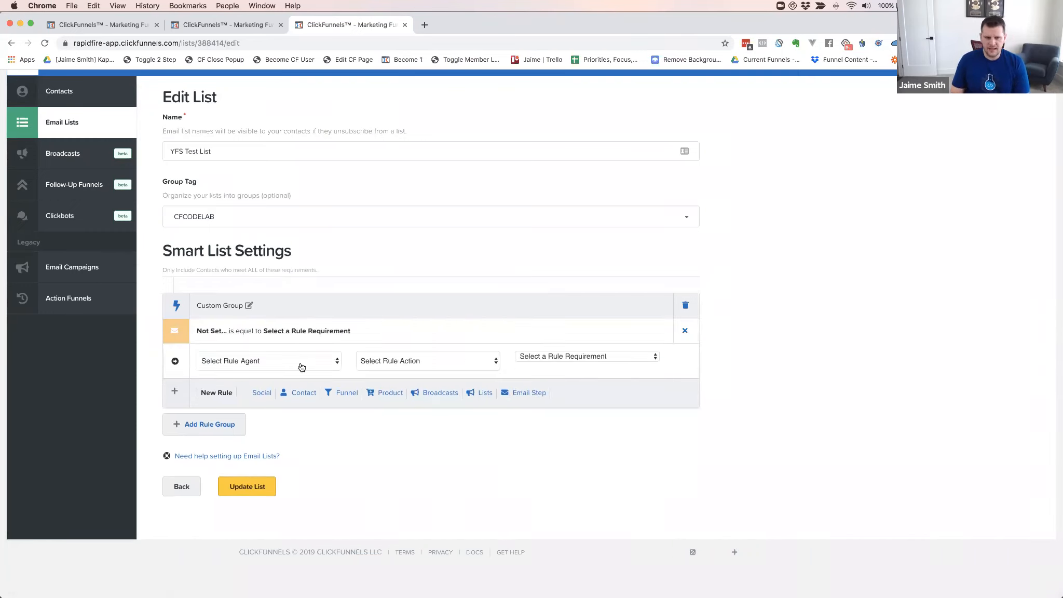
# Make the rule Opened Email Step, is equal to, YFS Registration Sequence / WELCOME EMAIL
pyautogui.click(274, 367)
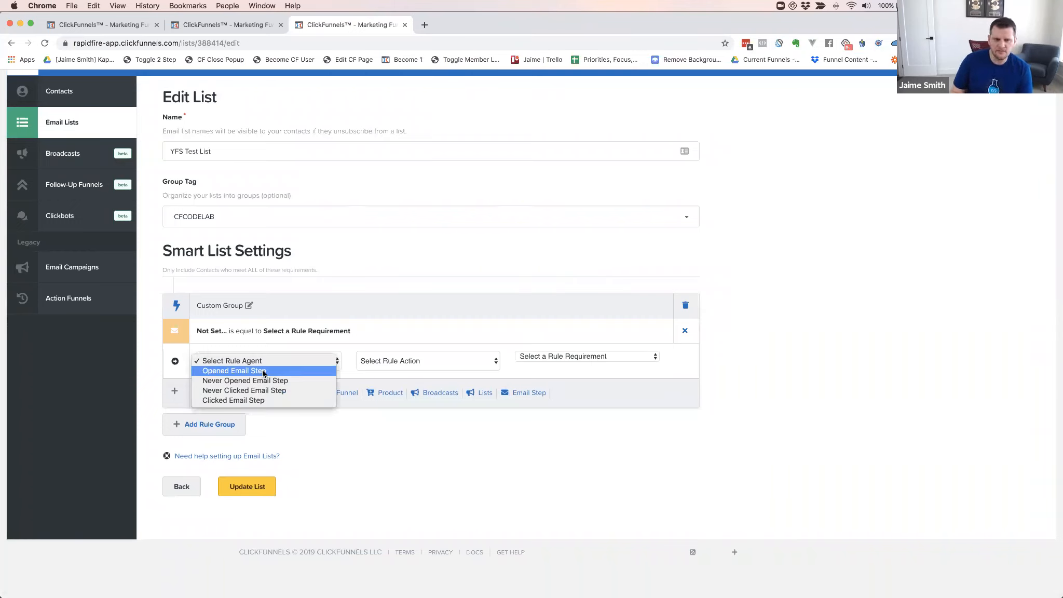
pyautogui.click(286, 372)
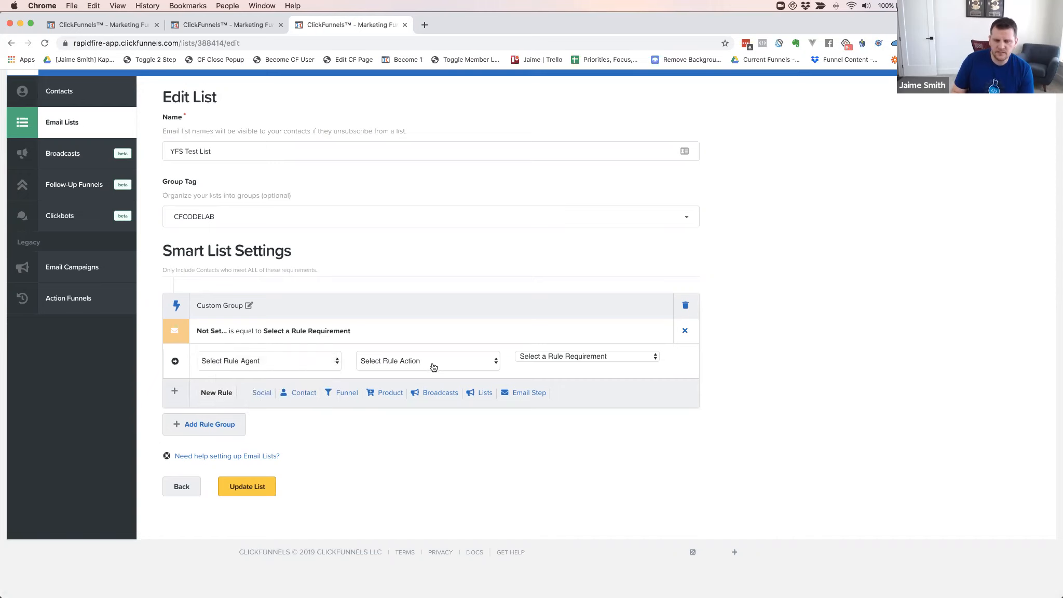
pyautogui.click(433, 367)
pyautogui.click(412, 371)
pyautogui.click(566, 359)
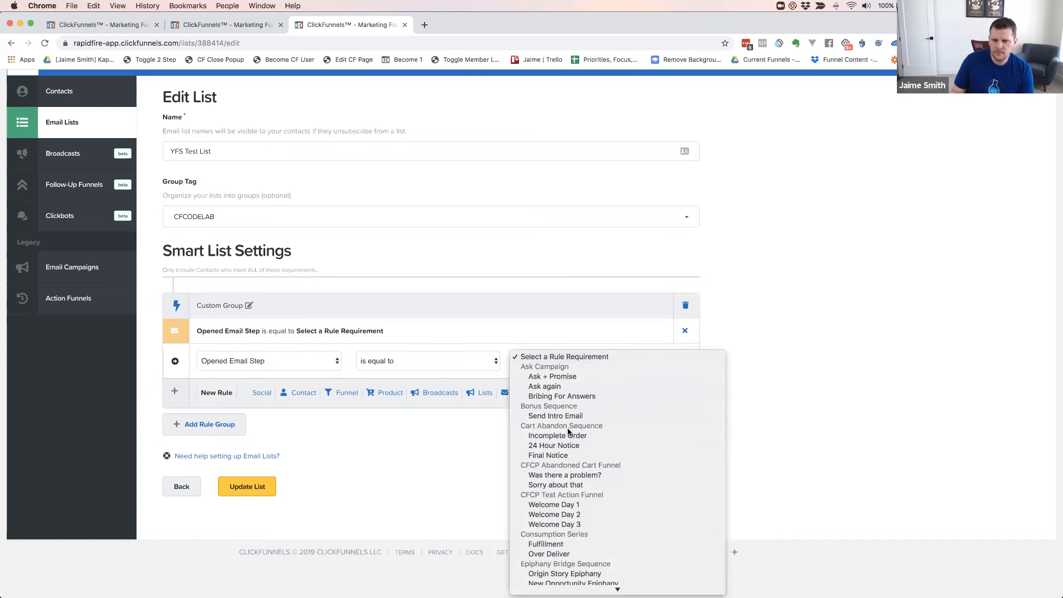
pyautogui.scroll(-10, 589, 401)
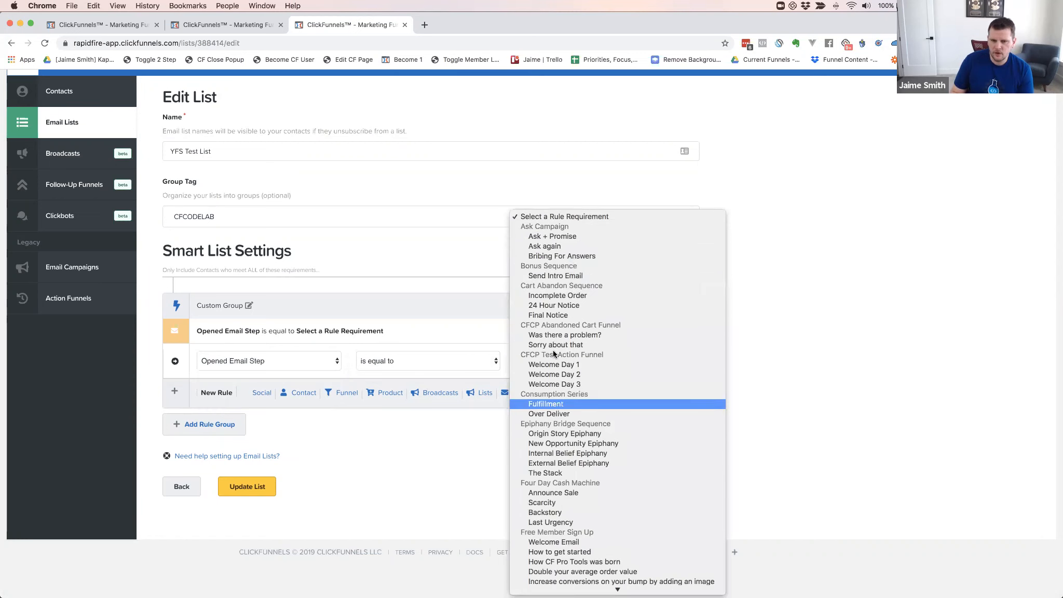
pyautogui.scroll(-15, 573, 375)
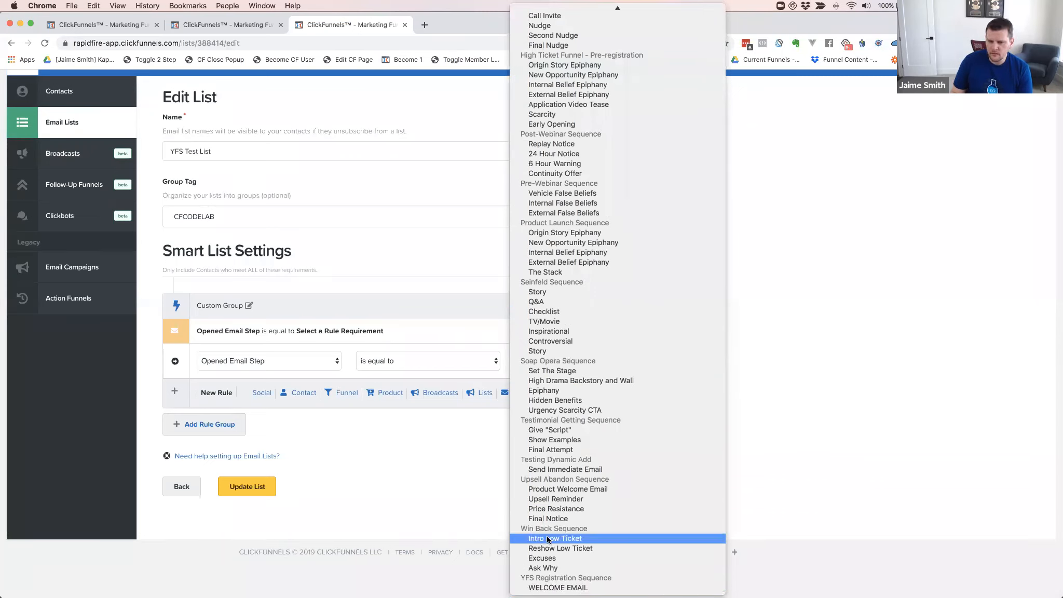
pyautogui.click(571, 588)
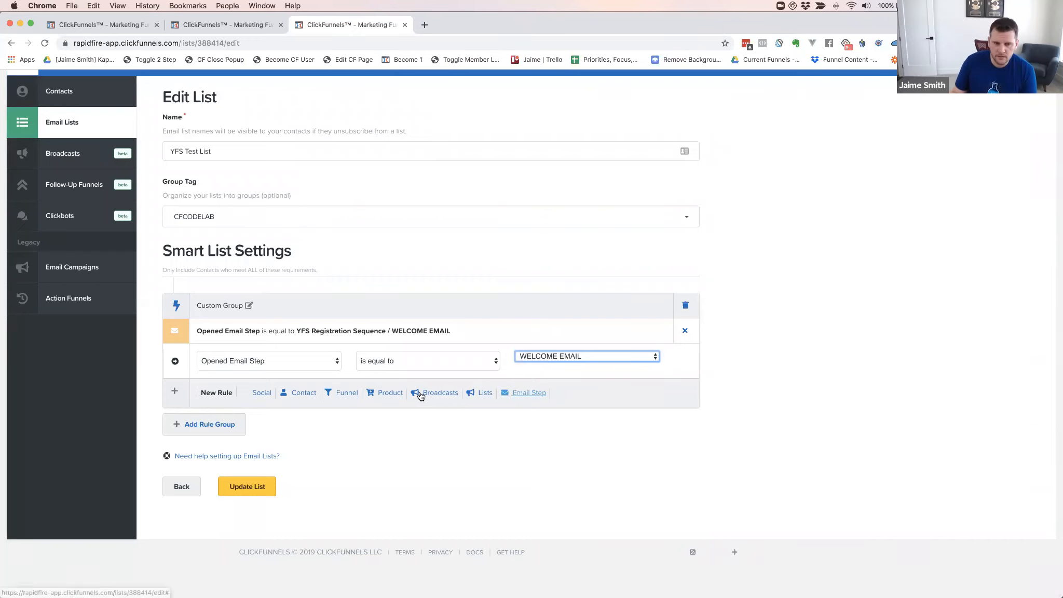
pyautogui.click(530, 393)
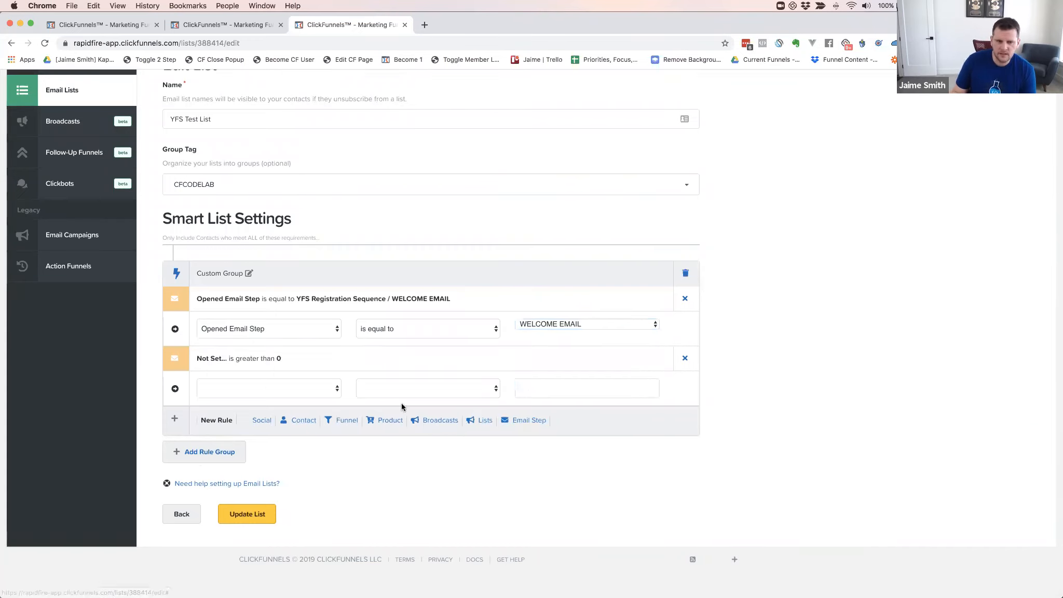
# Make the second rule Never Clicked Email Step on YFS Registration Sequence / WELCOME EMAIL
pyautogui.click(288, 395)
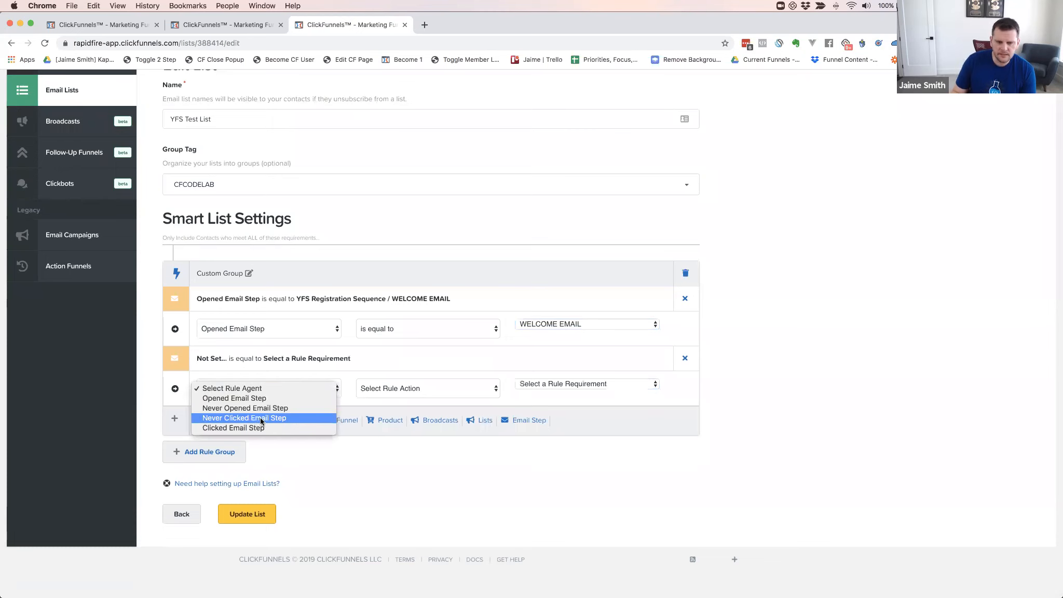
pyautogui.click(261, 418)
pyautogui.click(570, 384)
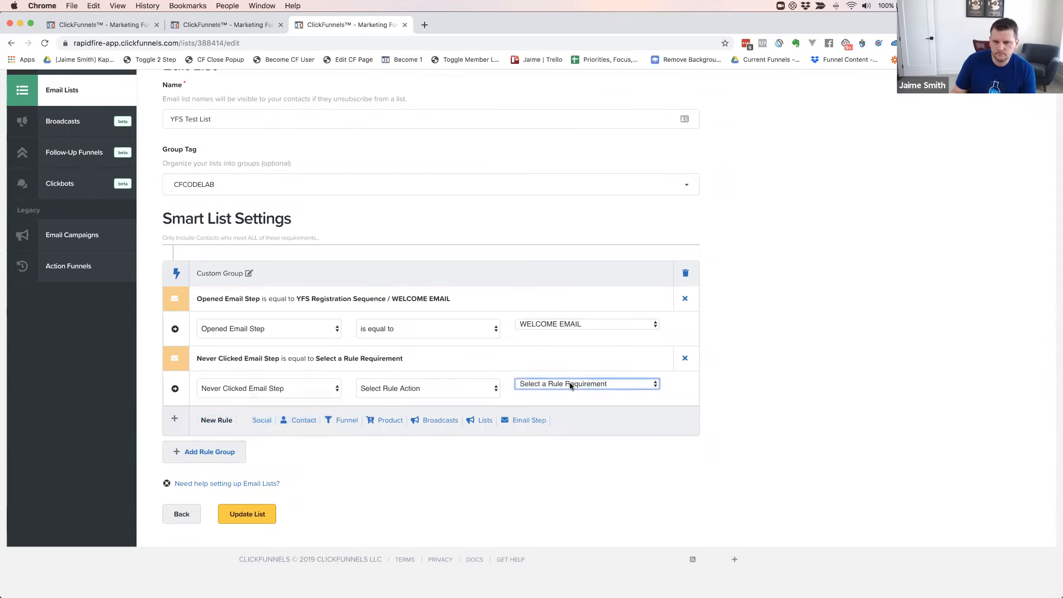
pyautogui.scroll(-15, 580, 502)
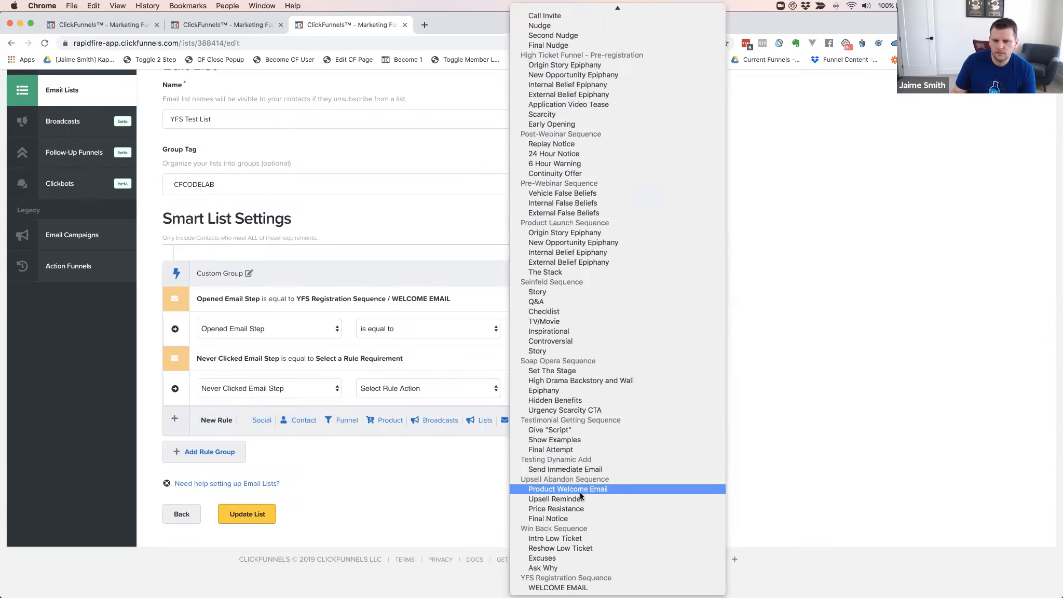
pyautogui.click(594, 589)
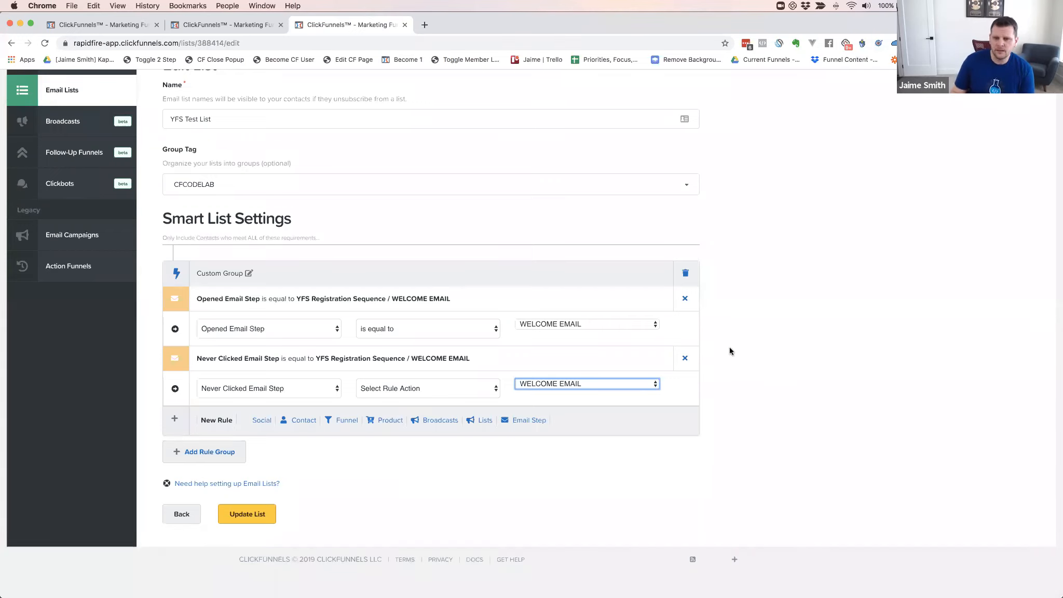
pyautogui.scroll(3, 740, 341)
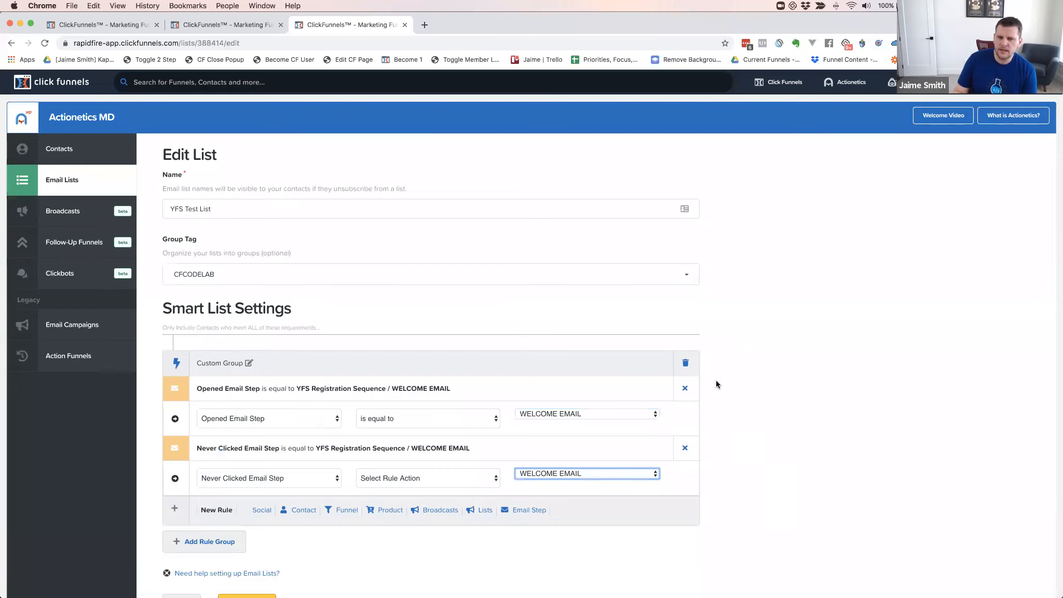
pyautogui.scroll(-3, 715, 382)
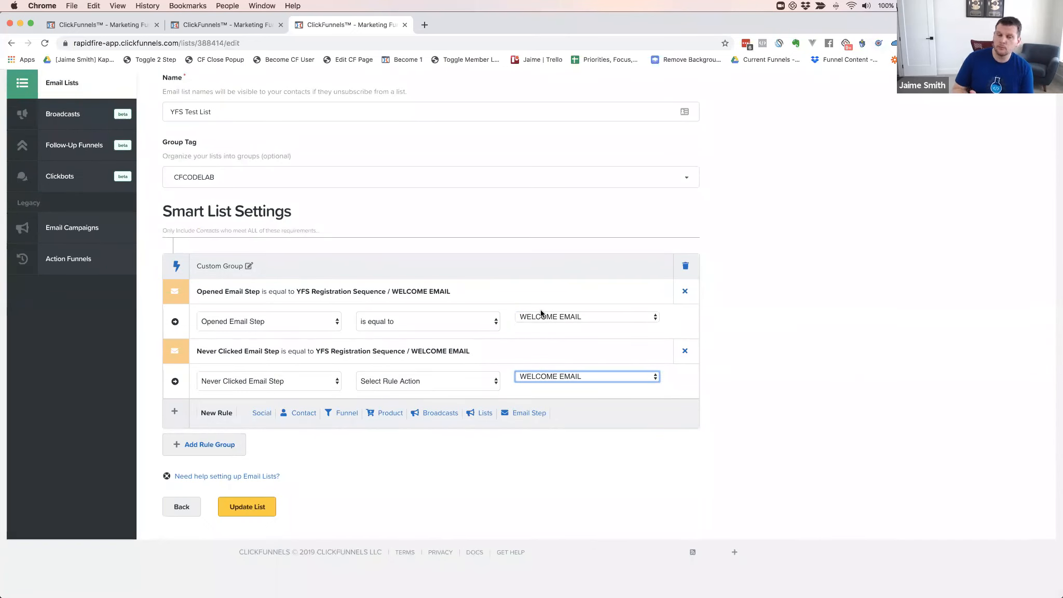
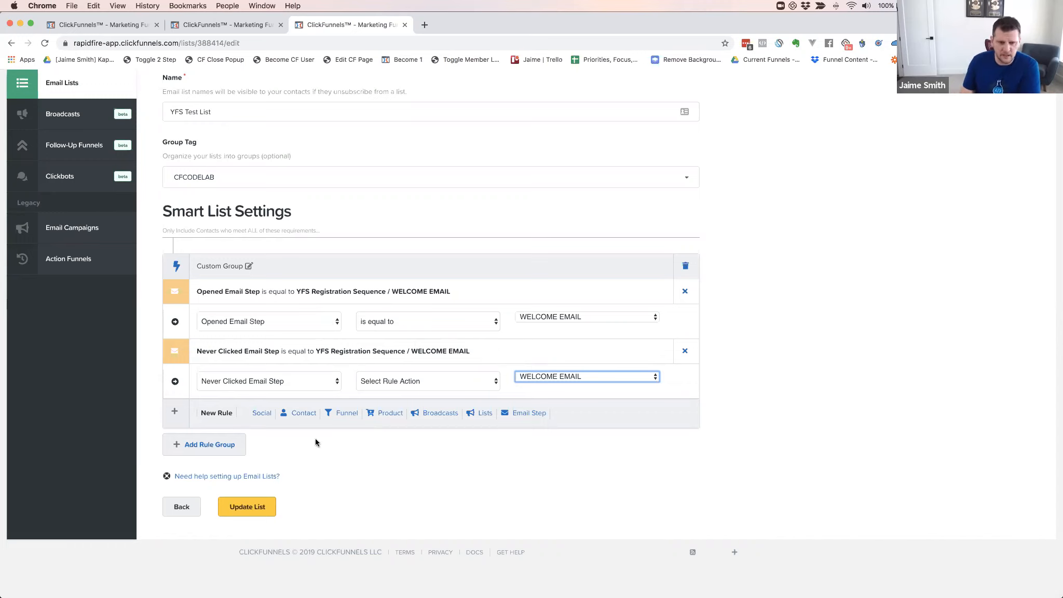
# Add a Contact rule, browse its fields without choosing, then remove it and delete the Custom Group
pyautogui.click(298, 418)
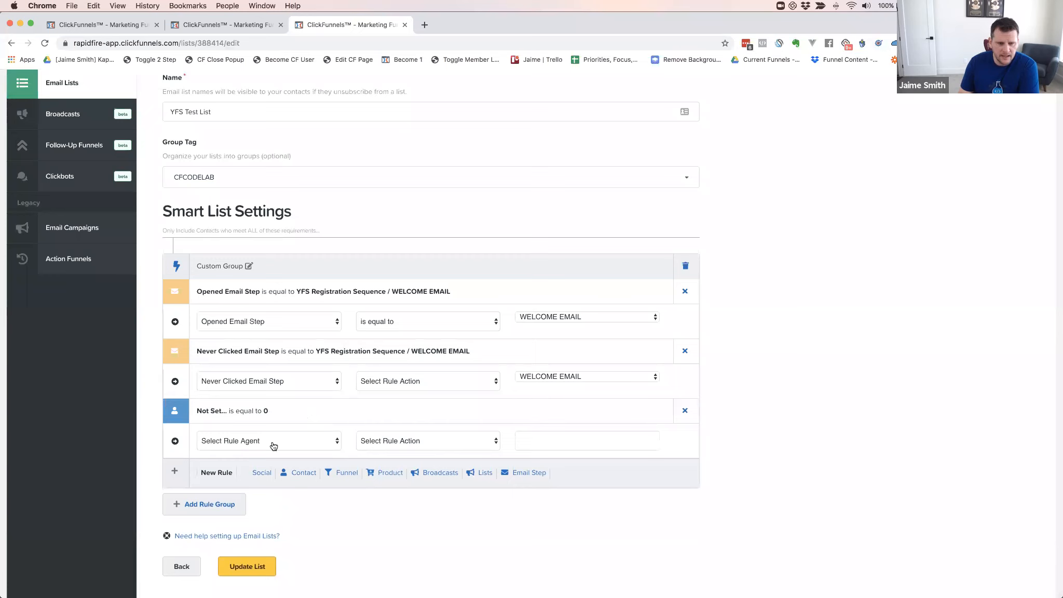
pyautogui.click(273, 442)
pyautogui.scroll(-2, 255, 475)
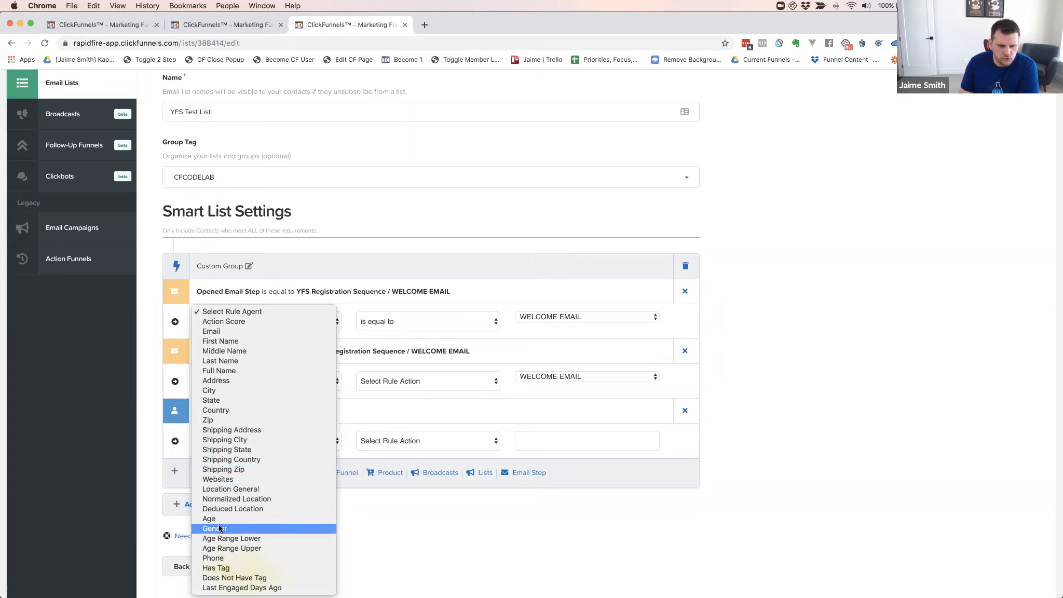
pyautogui.click(355, 535)
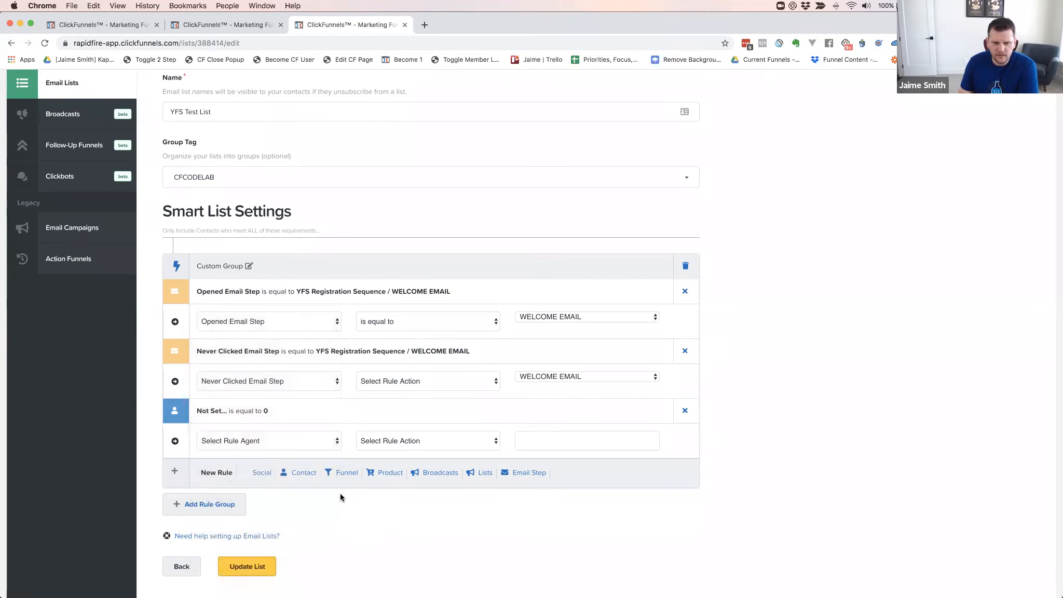
pyautogui.click(271, 443)
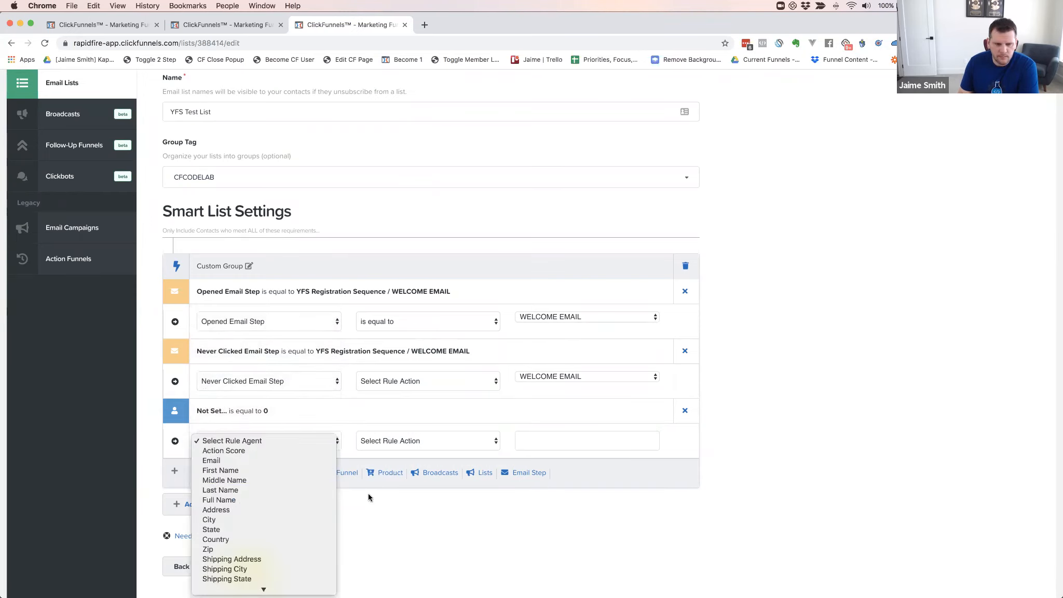
pyautogui.click(676, 446)
pyautogui.click(685, 410)
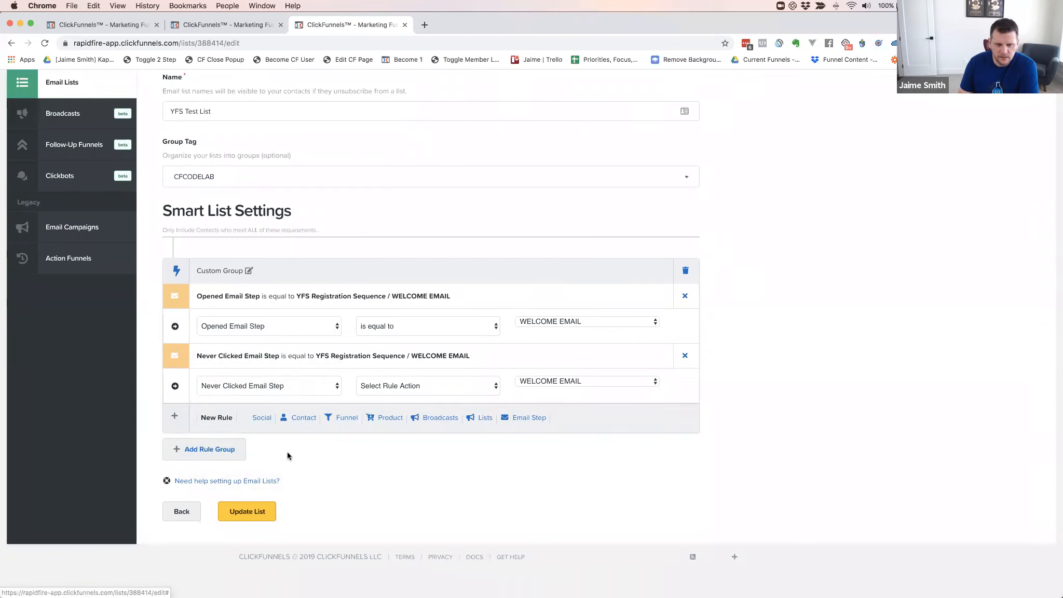
pyautogui.click(685, 270)
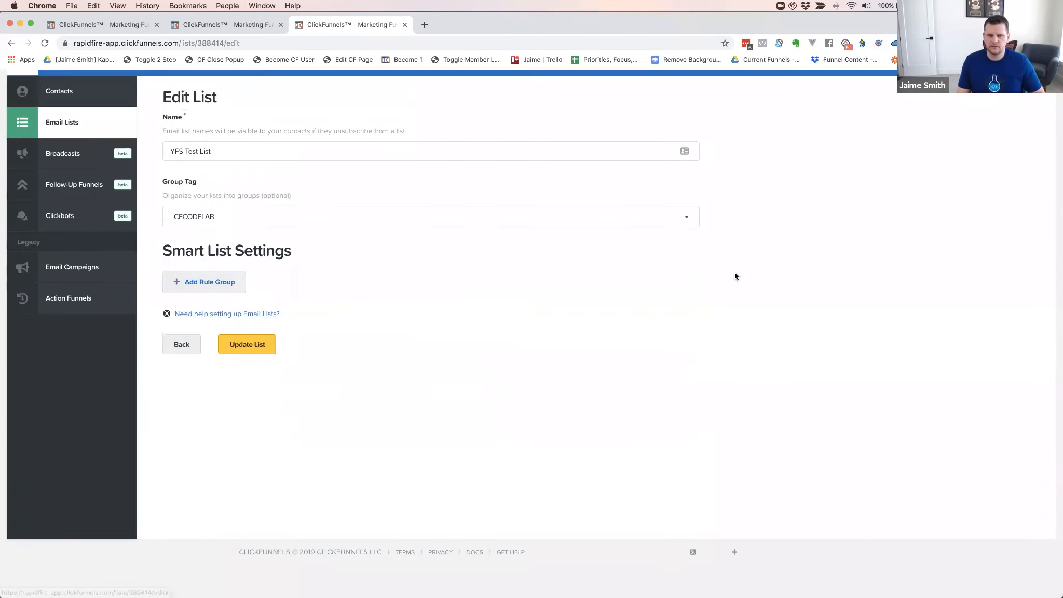
# Reload the list page, add a Social rule and browse its network list without choosing
pyautogui.press('super+r')
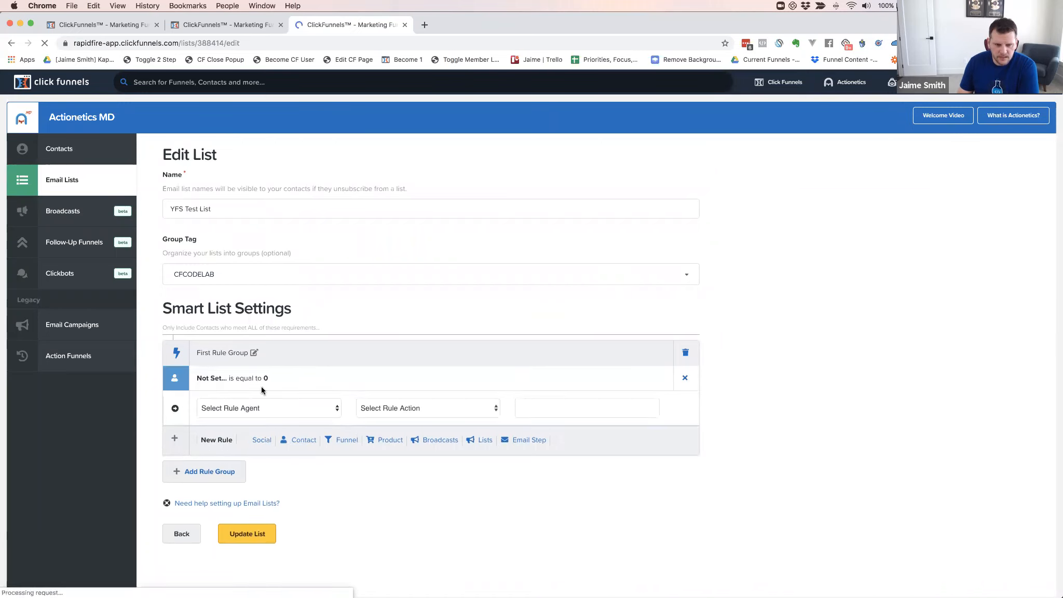
pyautogui.click(262, 440)
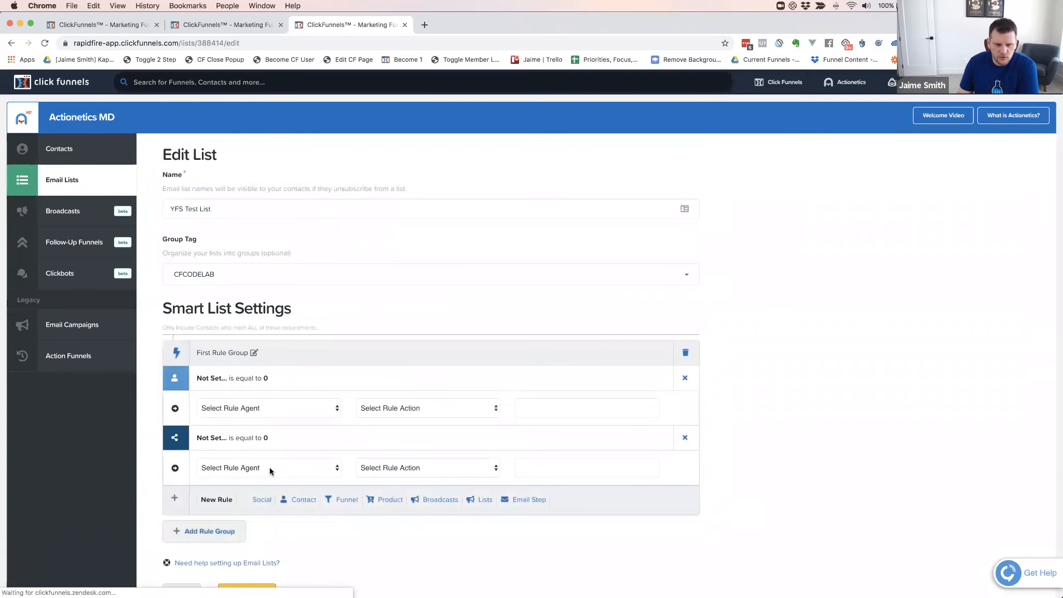
pyautogui.click(269, 468)
pyautogui.scroll(-3, 267, 474)
pyautogui.scroll(-10, 268, 472)
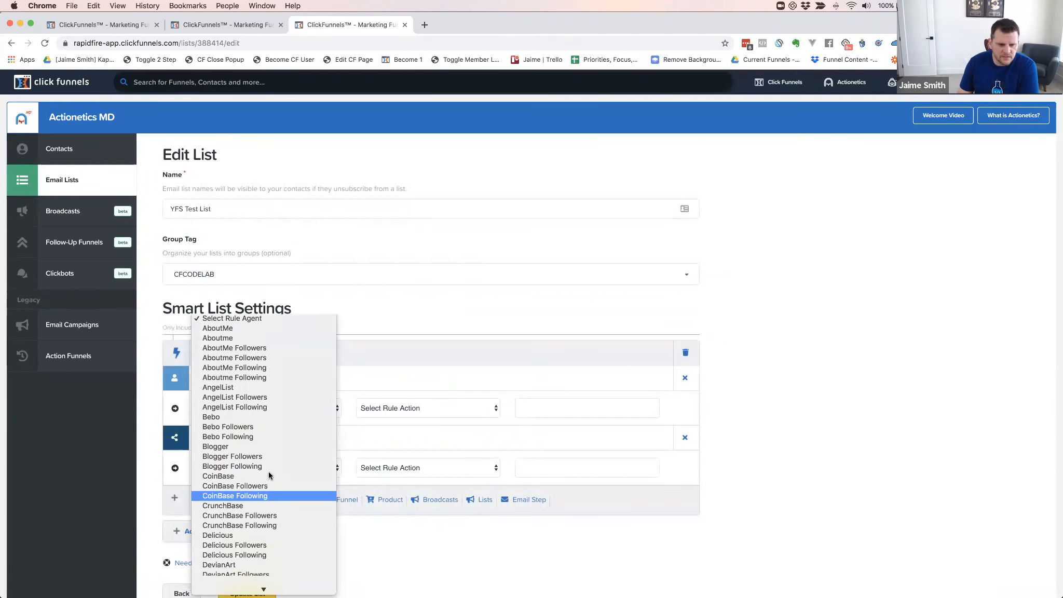
pyautogui.scroll(-15, 267, 470)
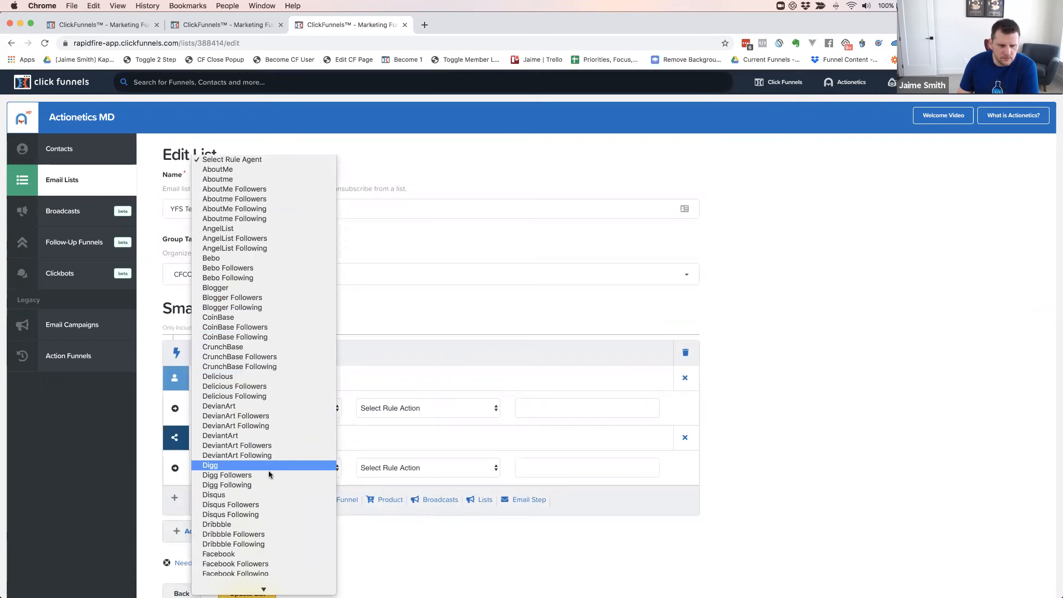
pyautogui.scroll(-15, 263, 462)
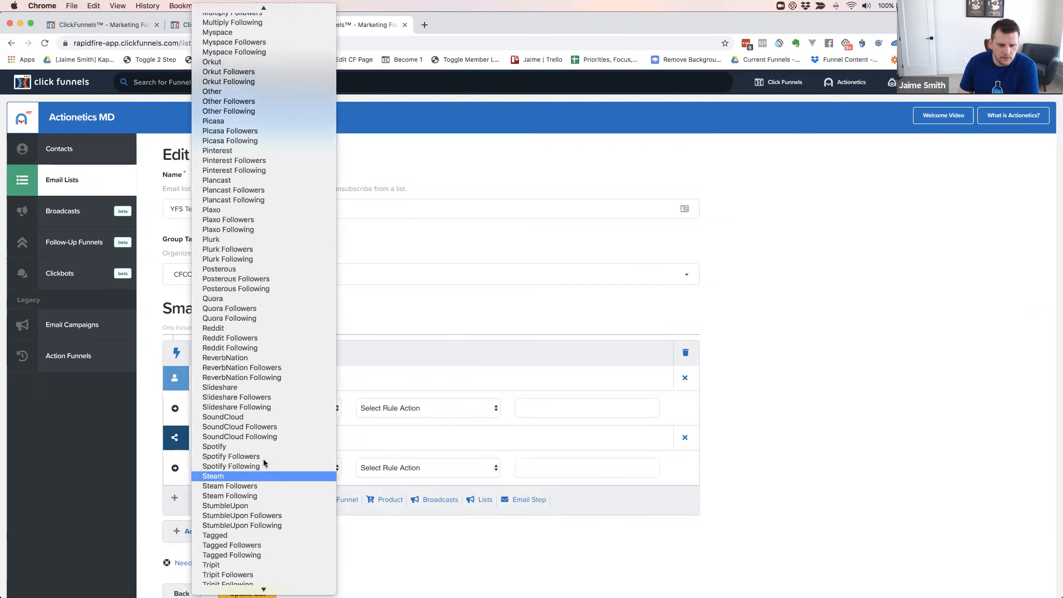
pyautogui.scroll(15, 263, 461)
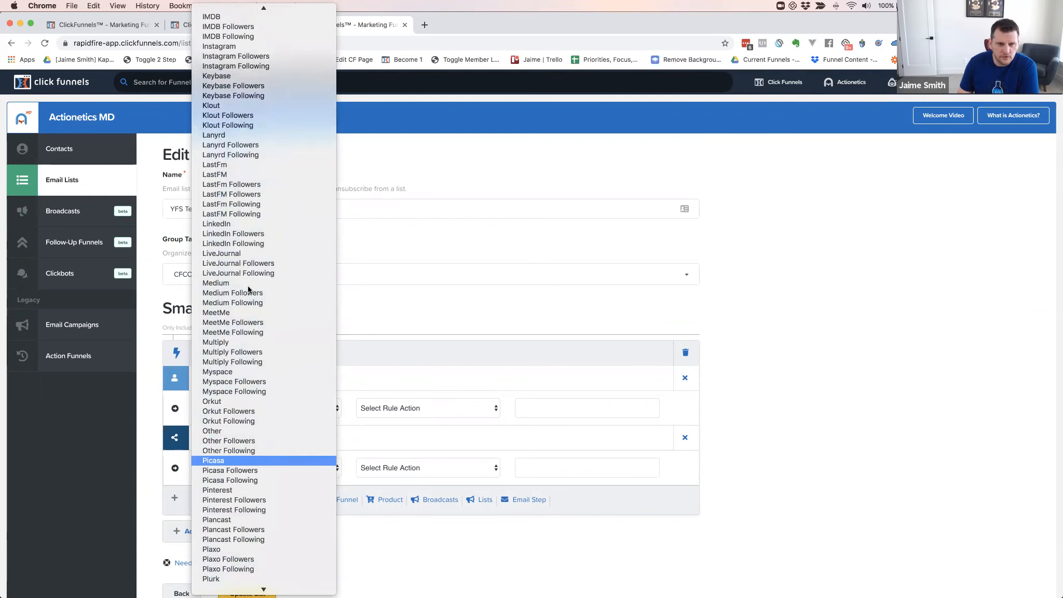
pyautogui.scroll(-10, 264, 460)
pyautogui.scroll(3, 230, 253)
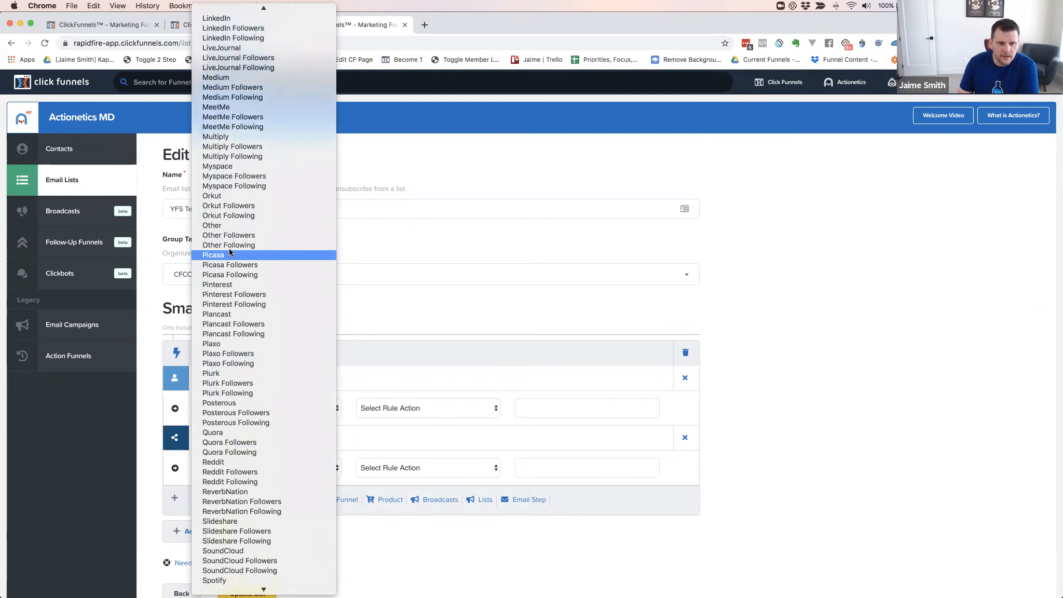
pyautogui.click(742, 226)
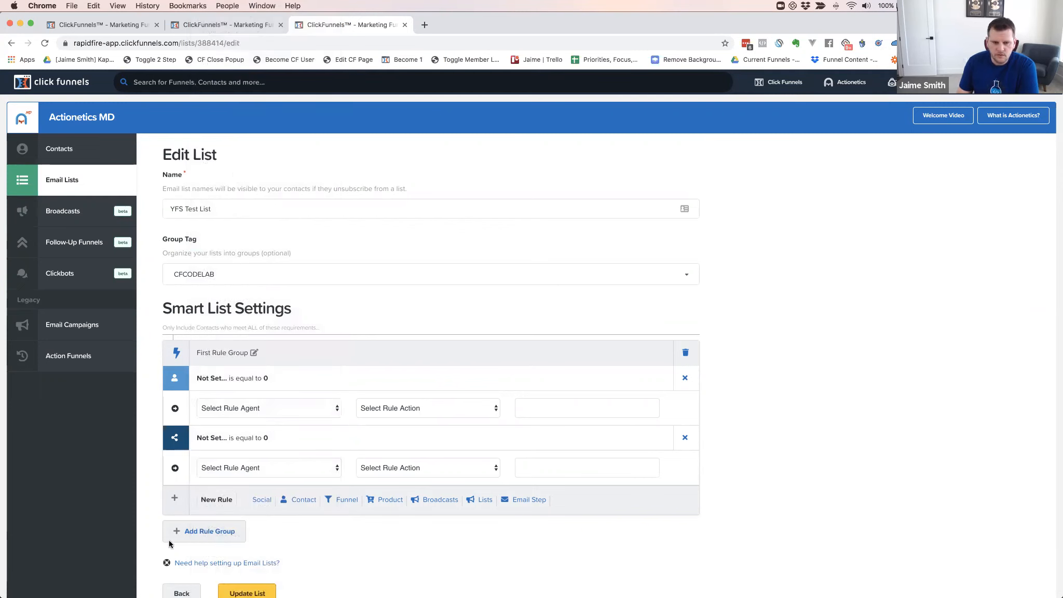
# Remove the Social and Contact rules and delete the empty First Rule Group
pyautogui.click(685, 439)
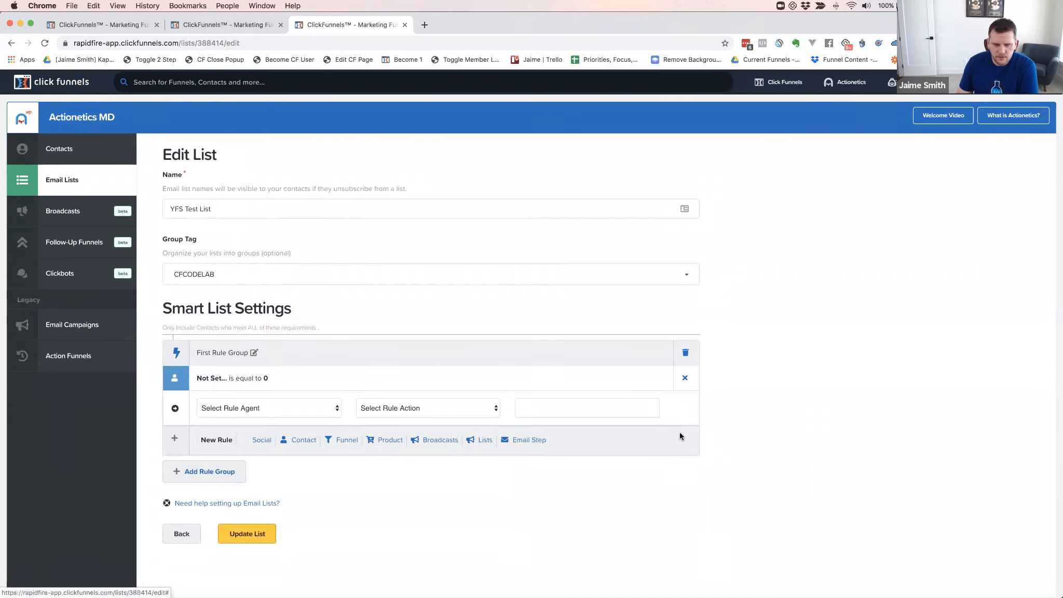
pyautogui.click(685, 380)
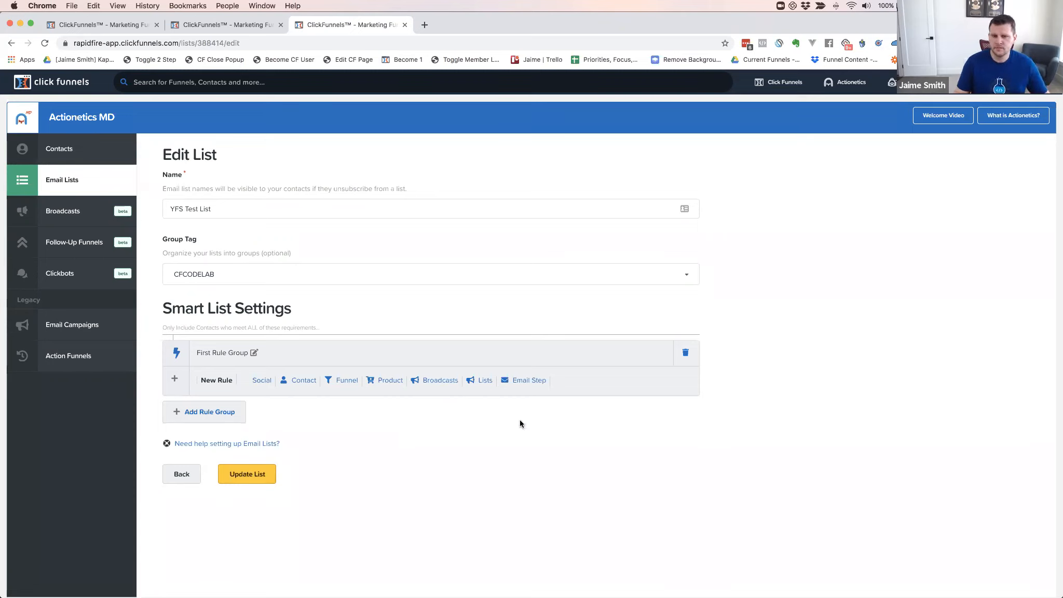
pyautogui.click(683, 353)
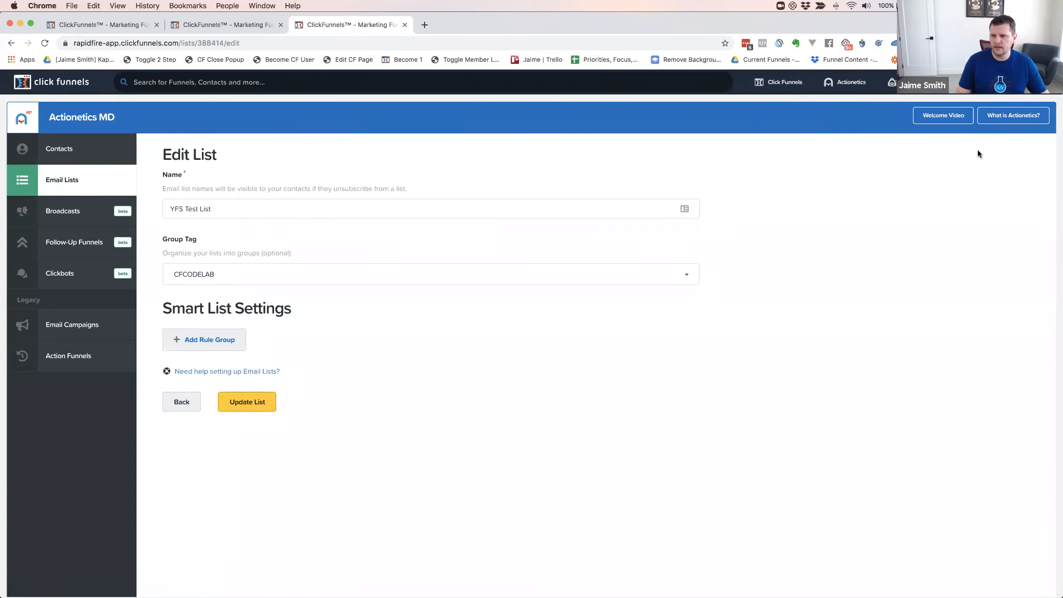
# Return to the Email Lists overview and go to Broadcasts to see the sent CFCL broadcasts
pyautogui.click(58, 180)
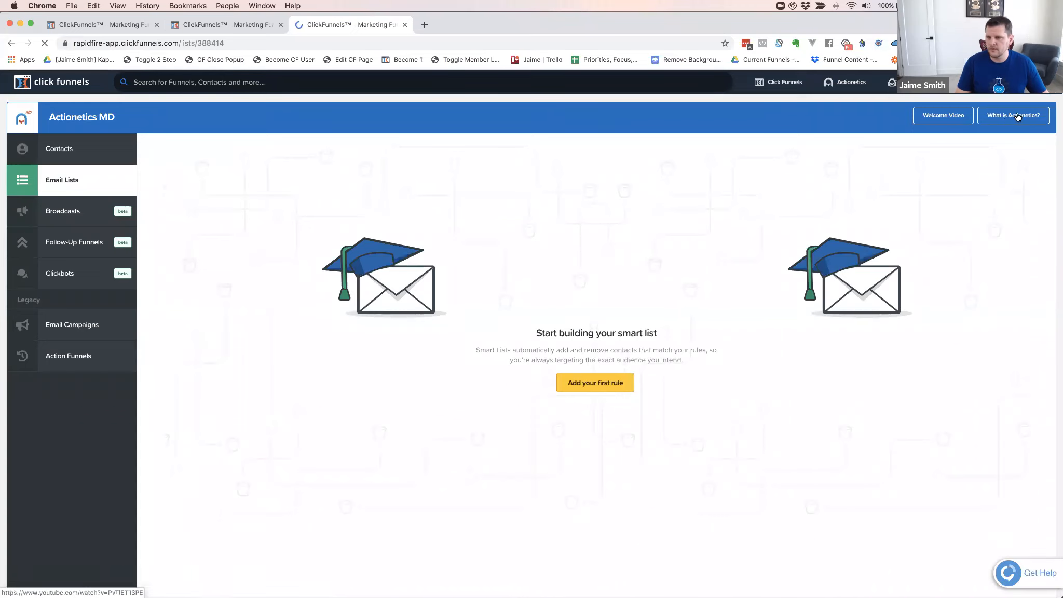
pyautogui.click(57, 181)
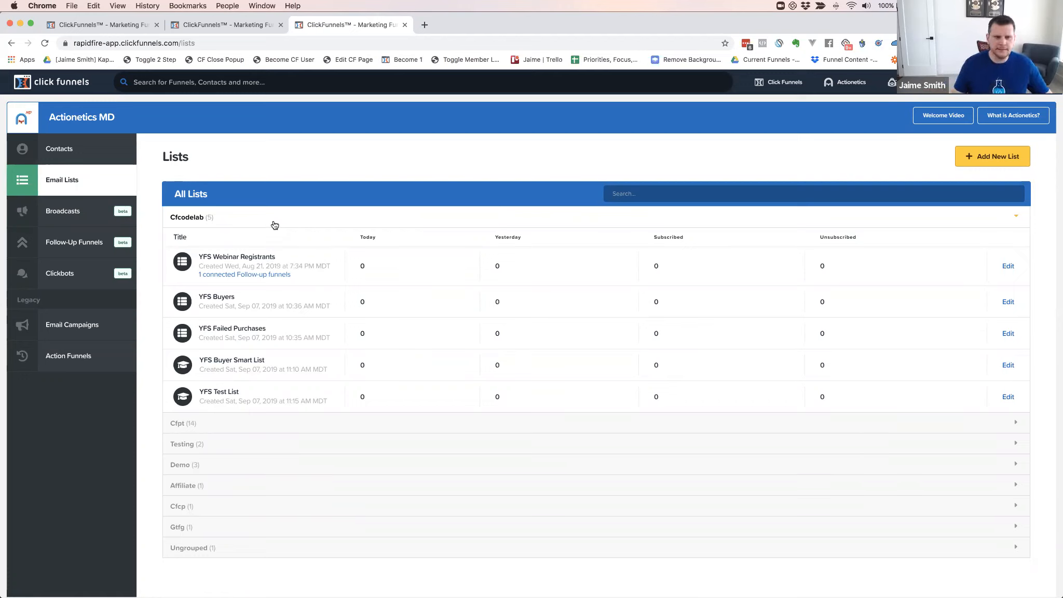
pyautogui.click(62, 212)
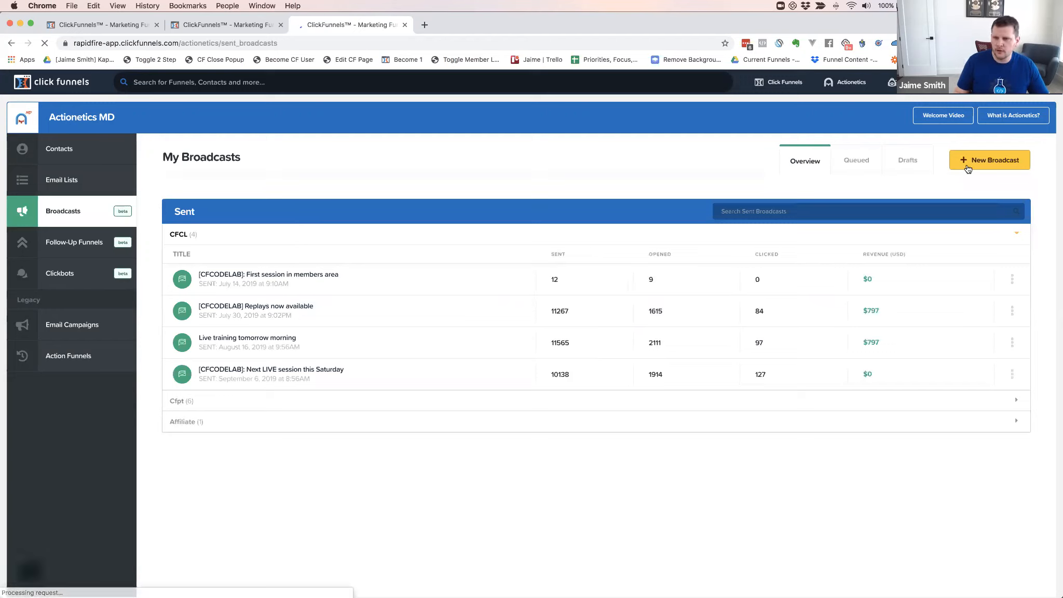
pyautogui.click(810, 160)
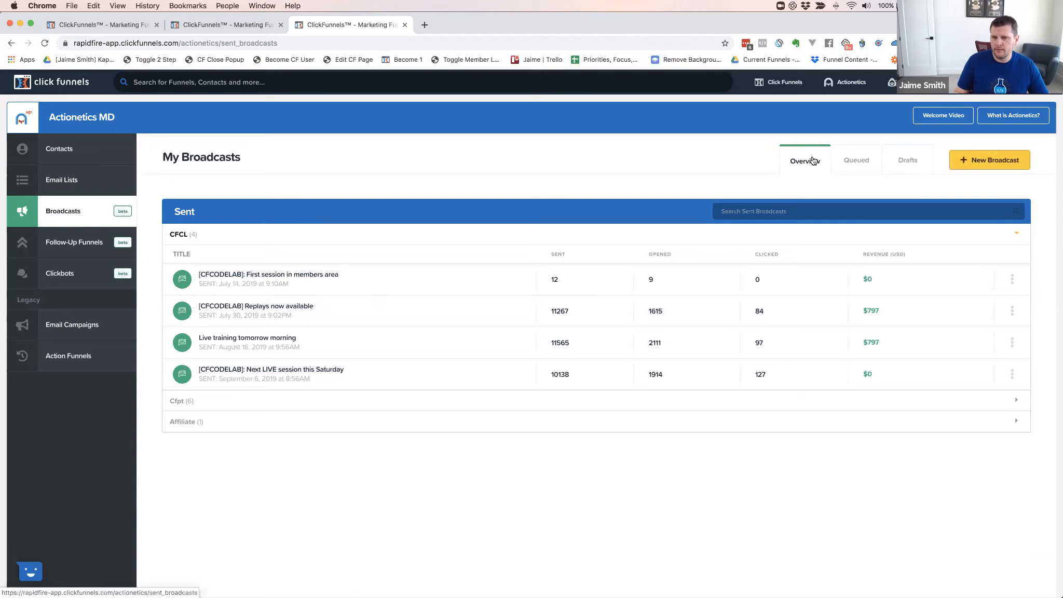
pyautogui.click(877, 166)
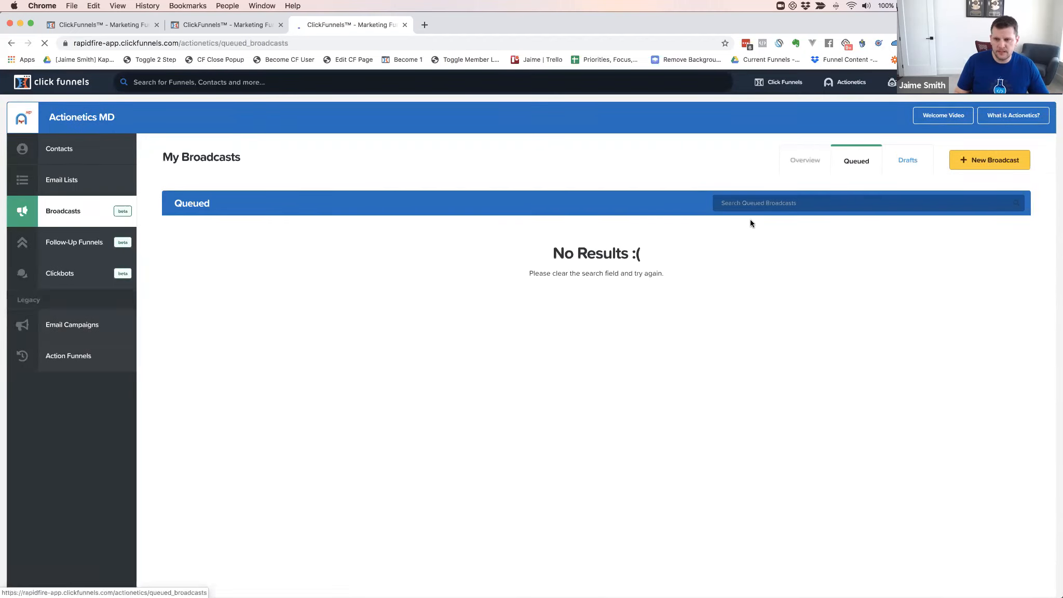
pyautogui.click(908, 162)
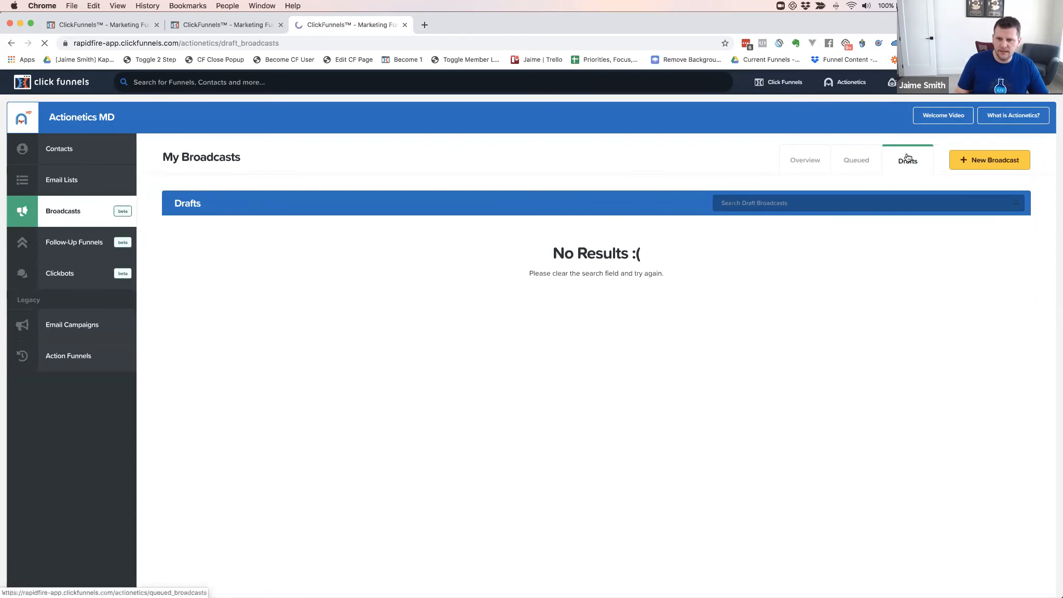
pyautogui.click(802, 161)
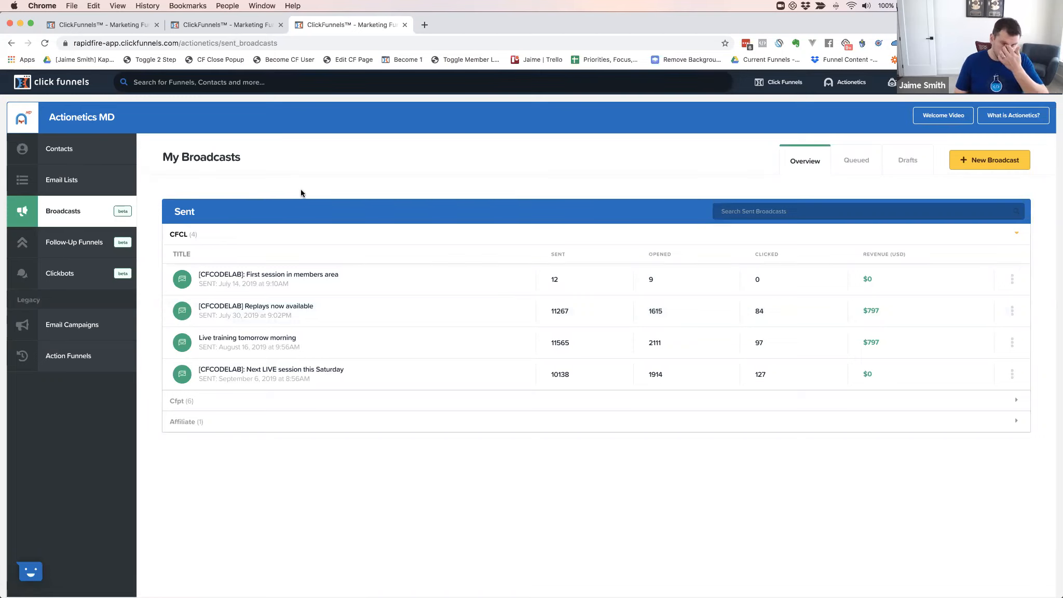
# Start a new broadcast from My Broadcasts and focus the Broadcast Name field
pyautogui.click(997, 159)
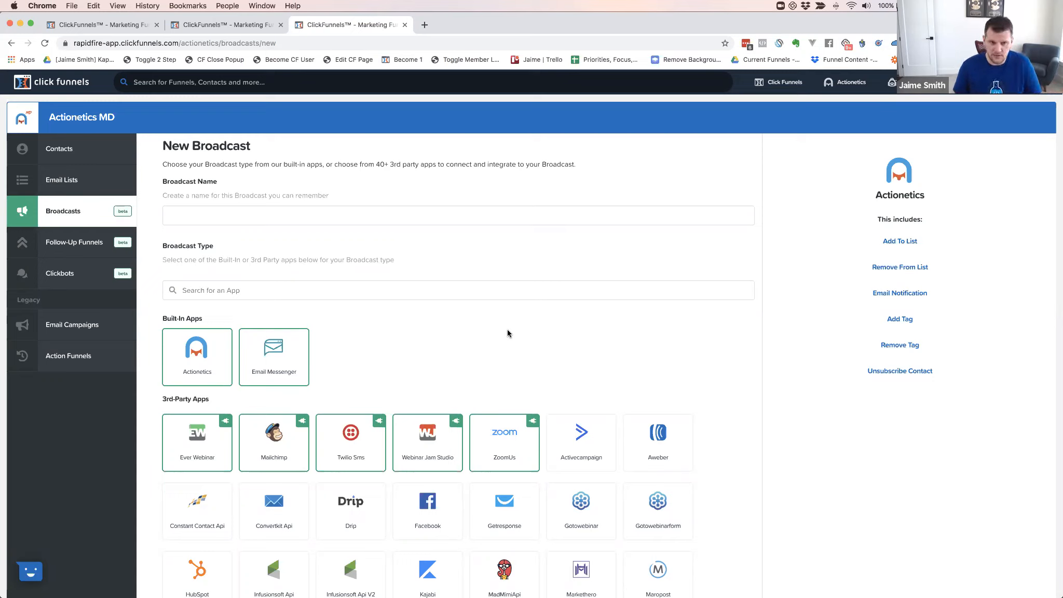
pyautogui.click(244, 218)
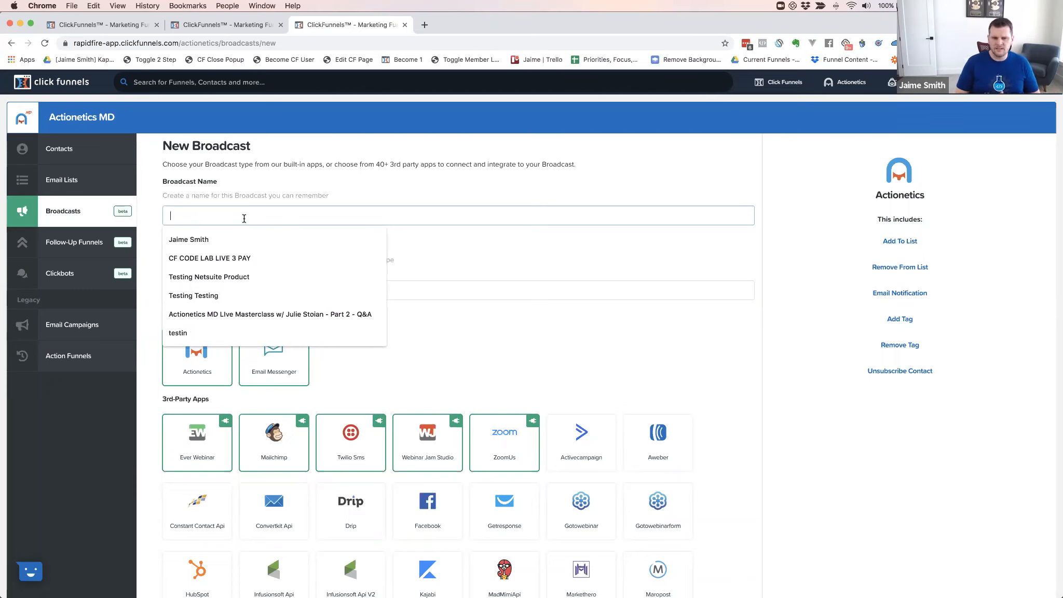
# Name the new broadcast 'YFS Test Broadcast 1' after previewing the Twilio Sms and Actionetics types
pyautogui.click(351, 439)
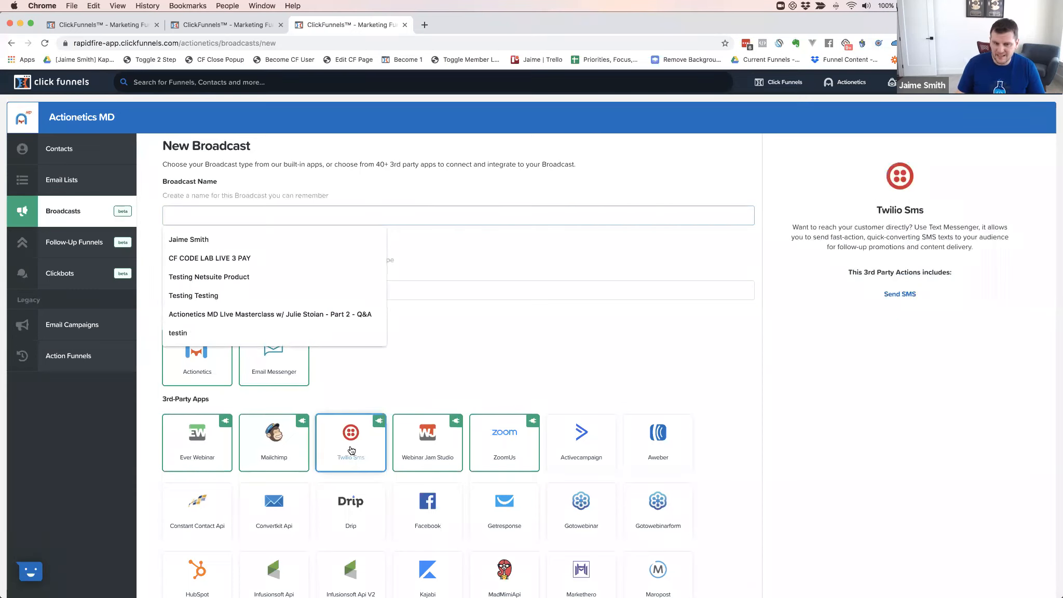
pyautogui.click(415, 342)
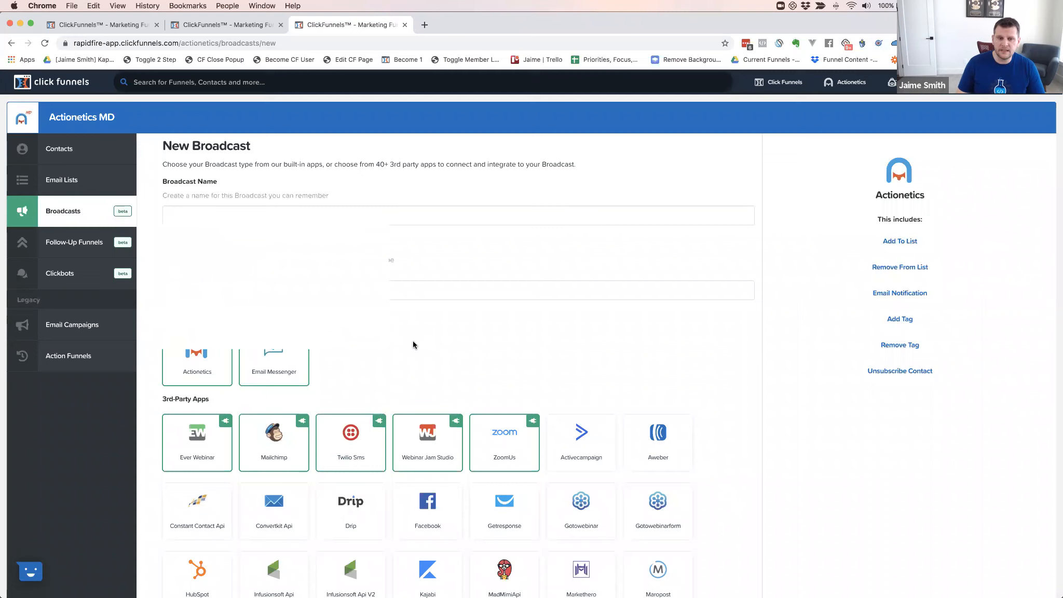
pyautogui.click(199, 363)
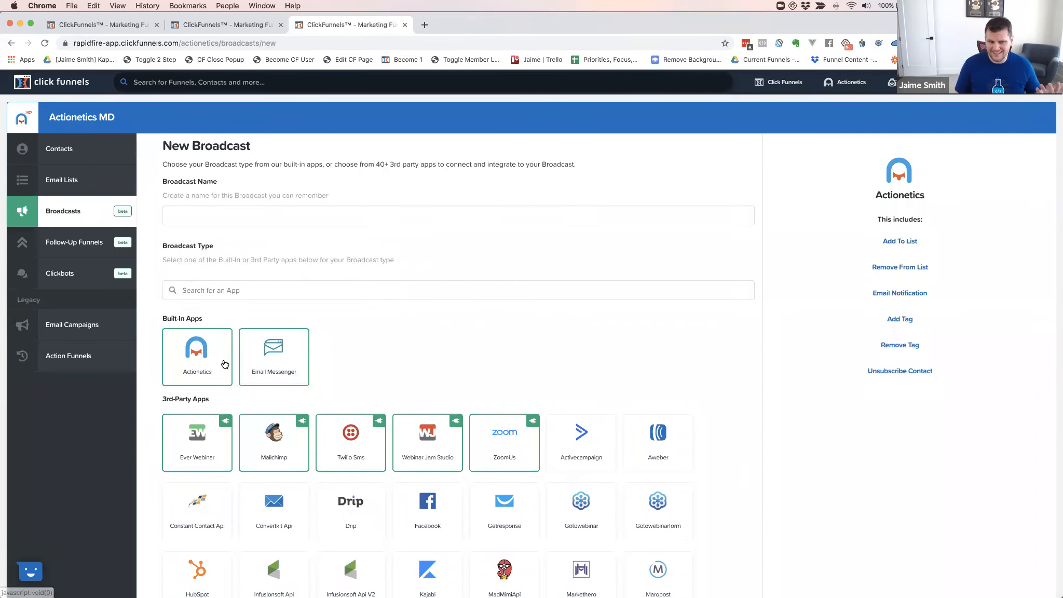
pyautogui.click(191, 217)
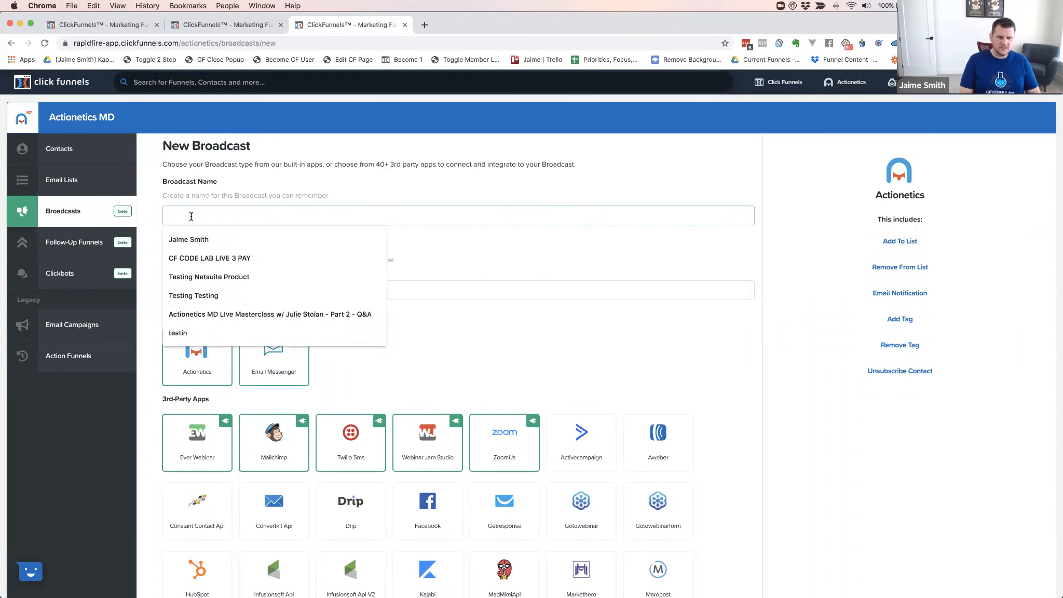
pyautogui.write('YF')
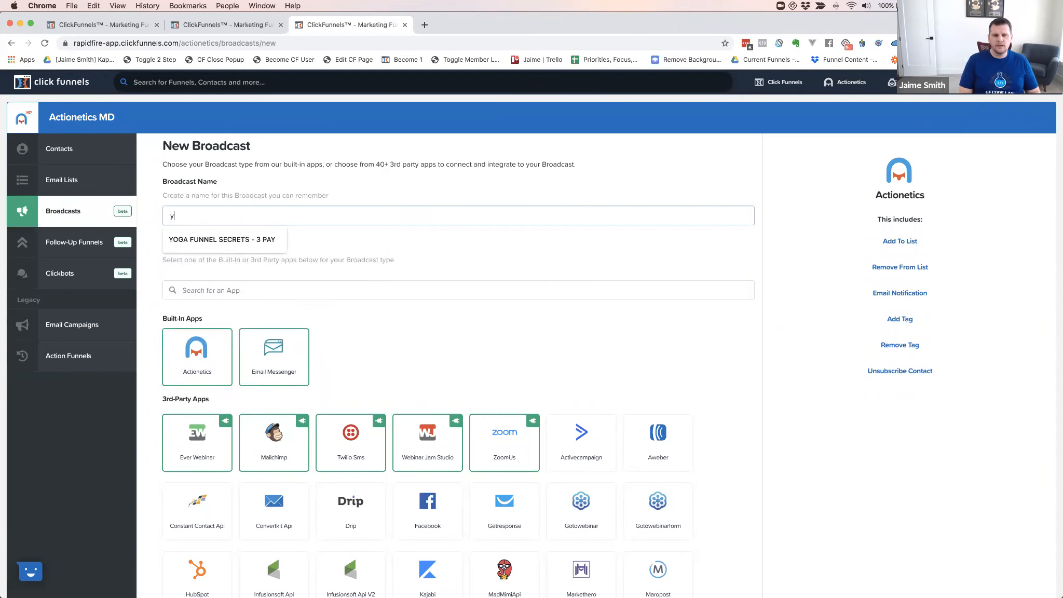
pyautogui.write('S')
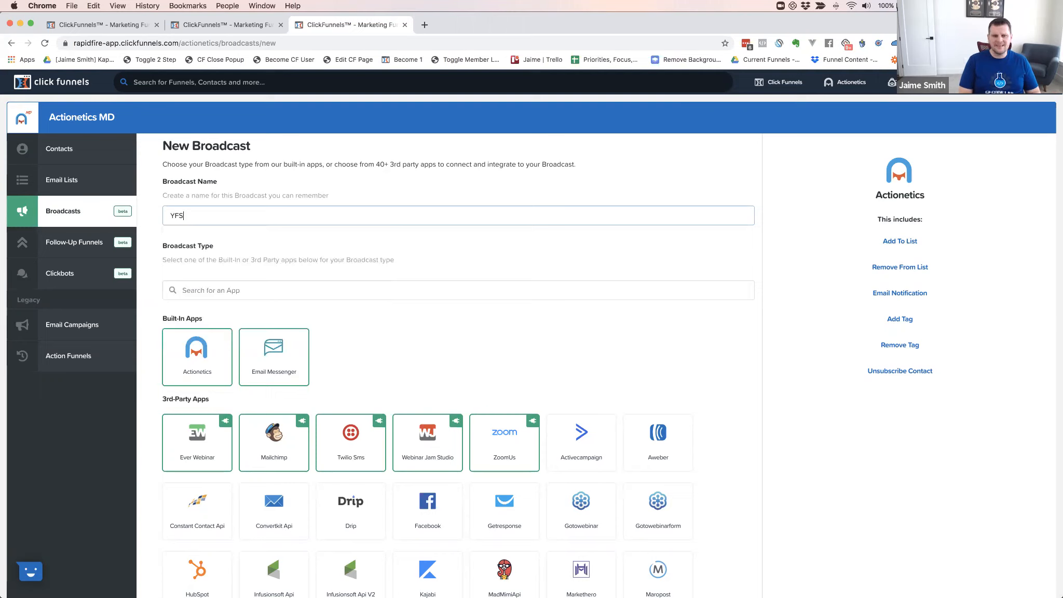
pyautogui.write(' Test B')
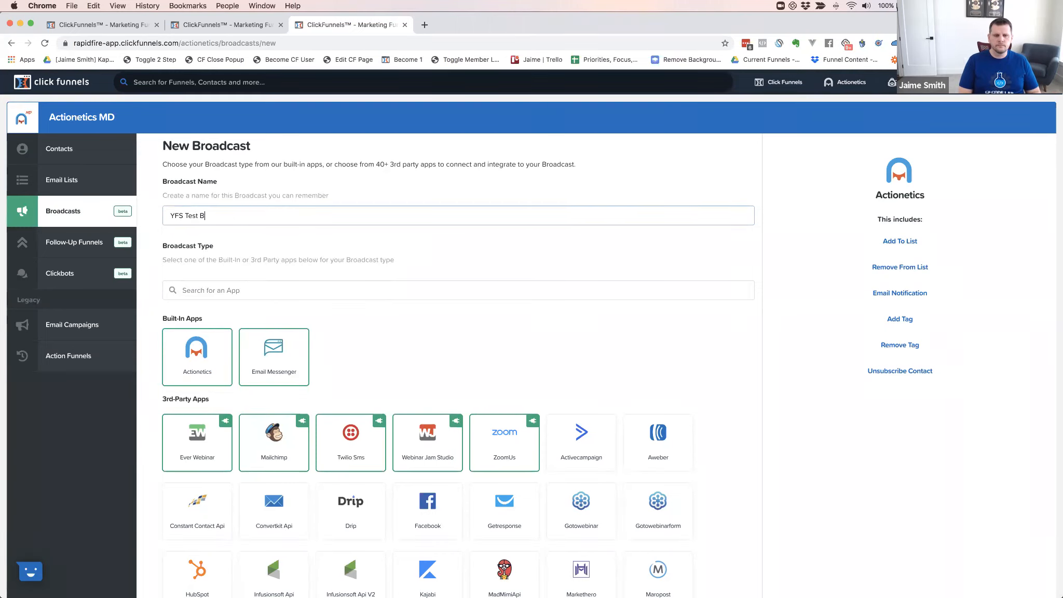
pyautogui.write('roadcast 1')
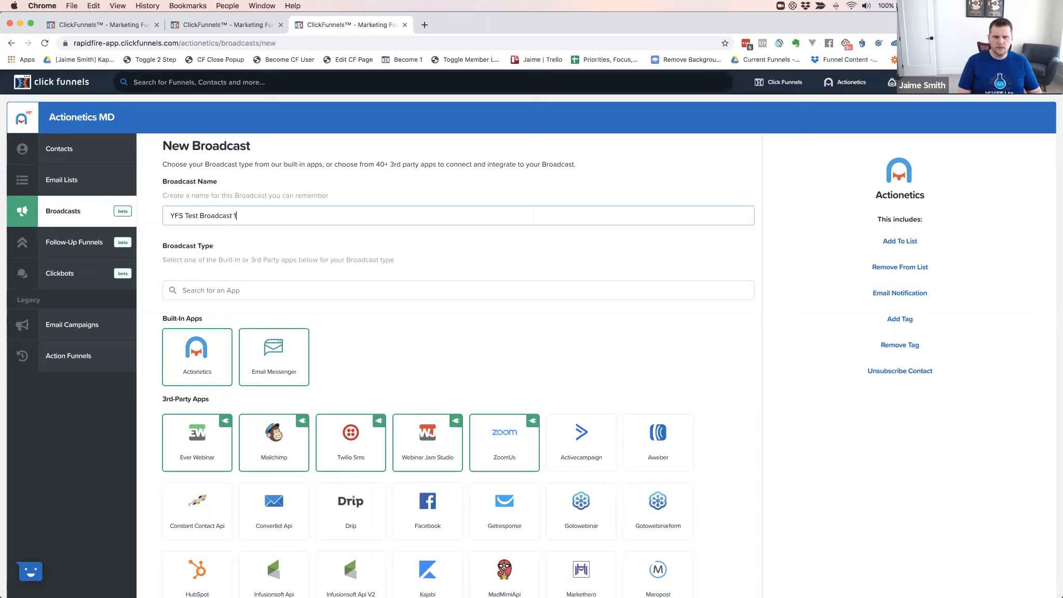
pyautogui.click(399, 359)
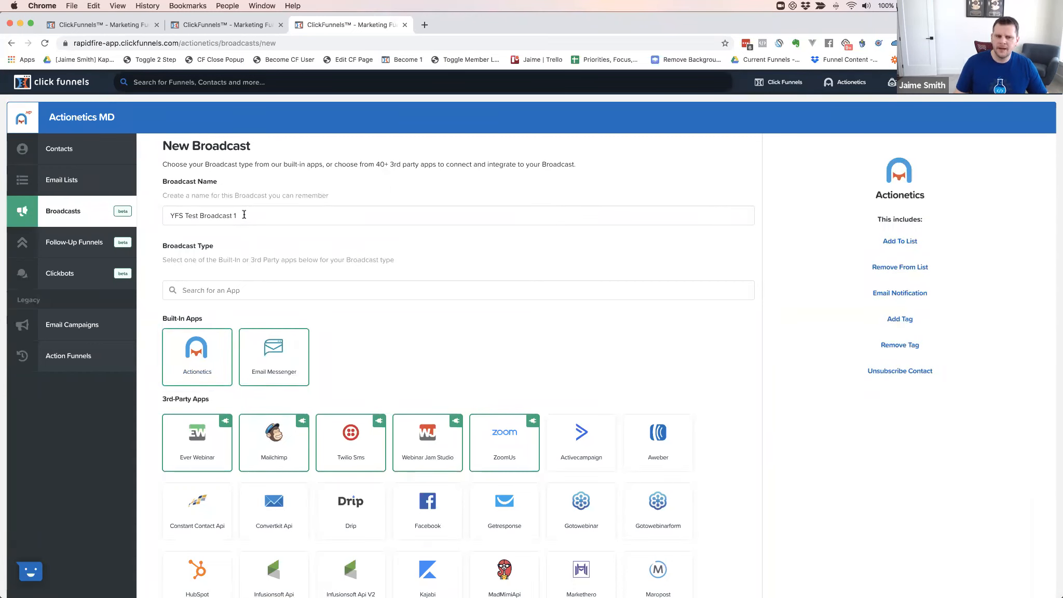
pyautogui.moveTo(274, 372)
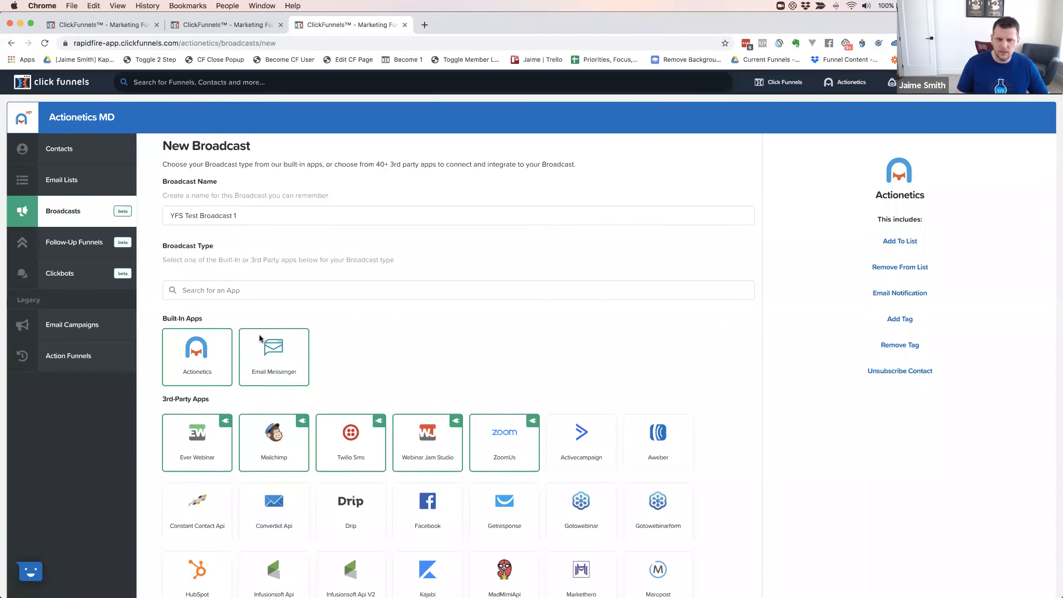
# Choose Email Messenger with group tag CFCL, the support sender integration and the suggested From Name
pyautogui.click(275, 362)
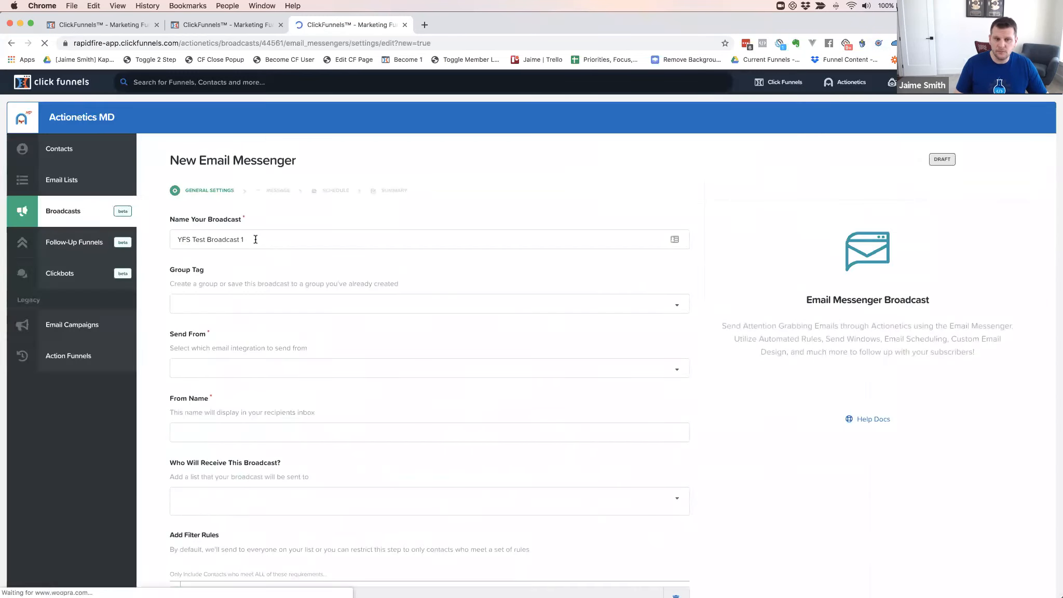
pyautogui.click(192, 304)
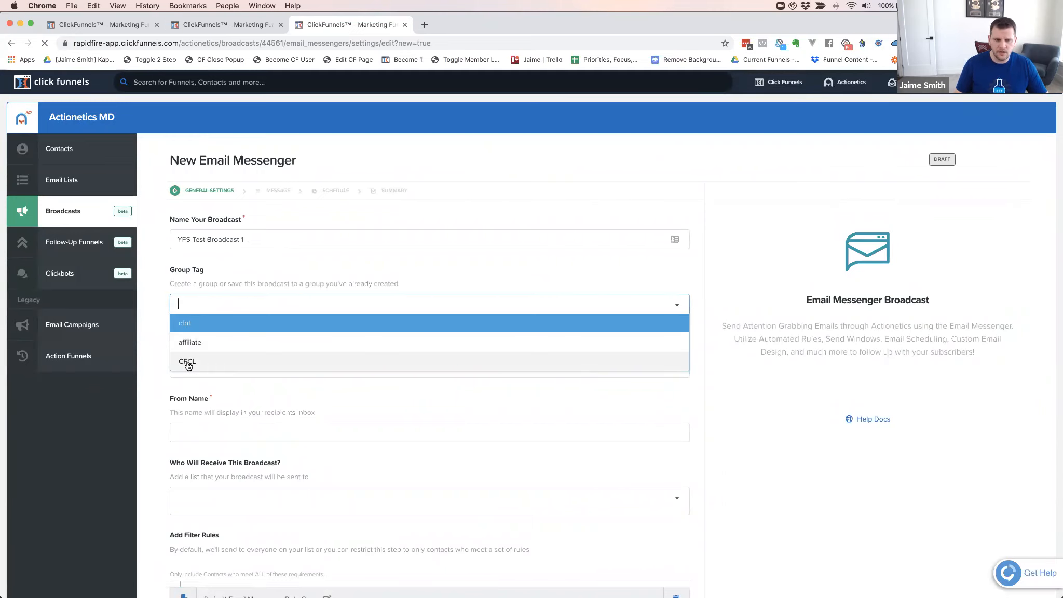
pyautogui.click(187, 362)
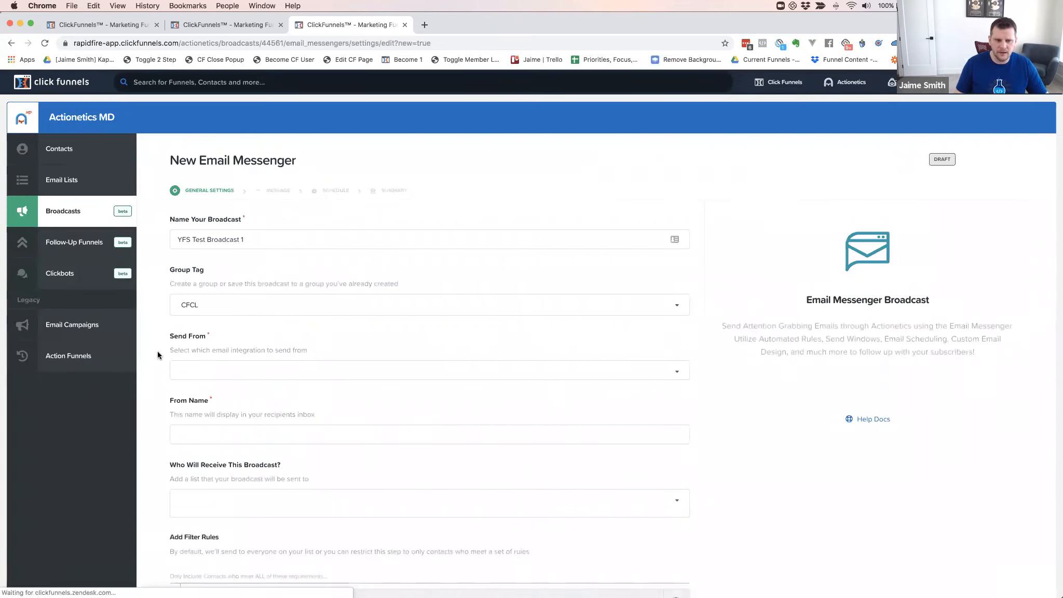
pyautogui.click(195, 372)
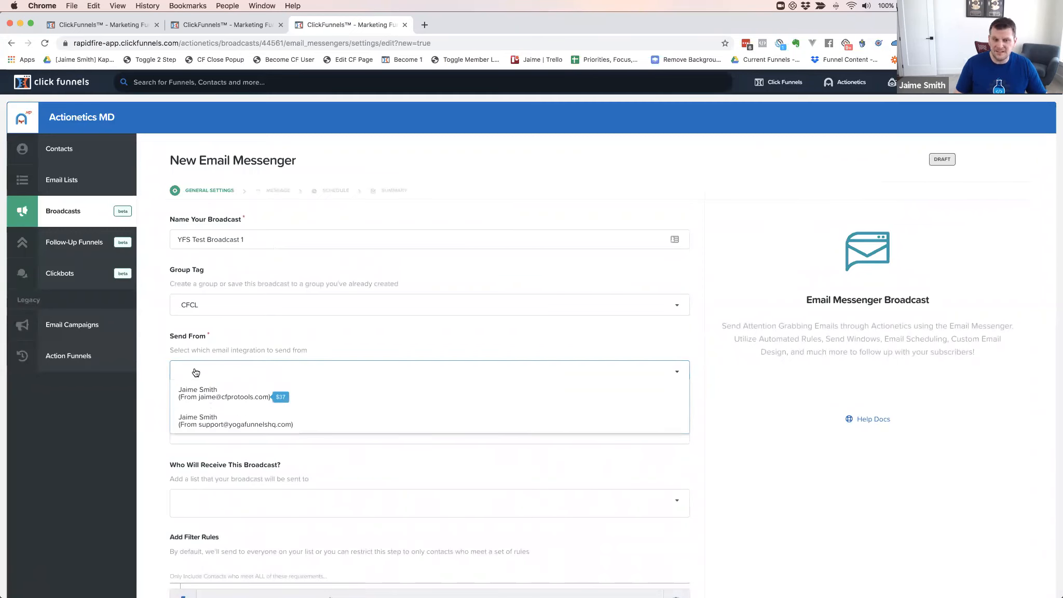
pyautogui.click(188, 425)
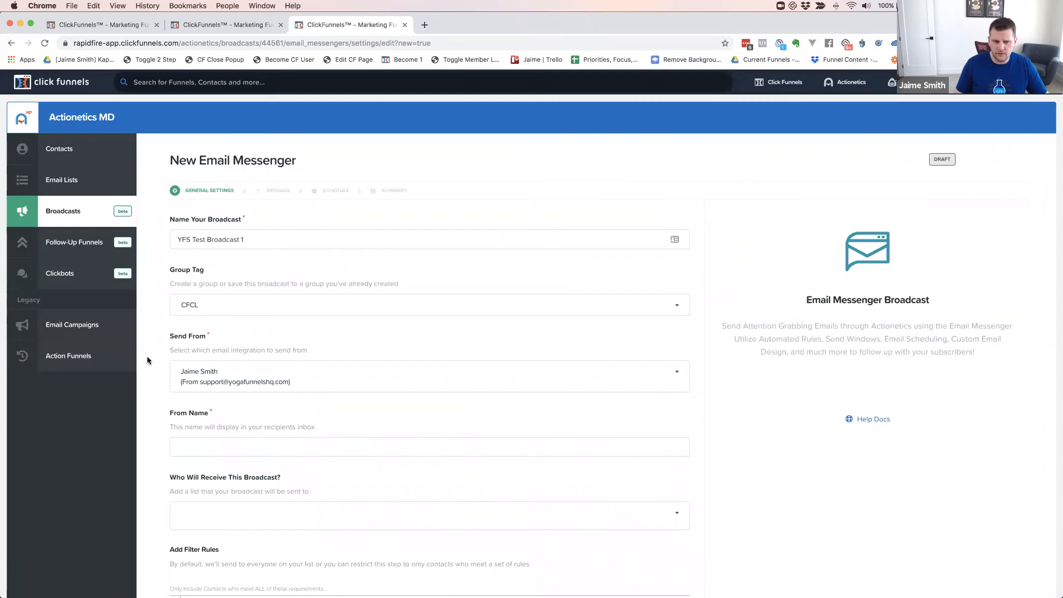
pyautogui.scroll(-3, 147, 360)
pyautogui.click(191, 354)
pyautogui.click(188, 380)
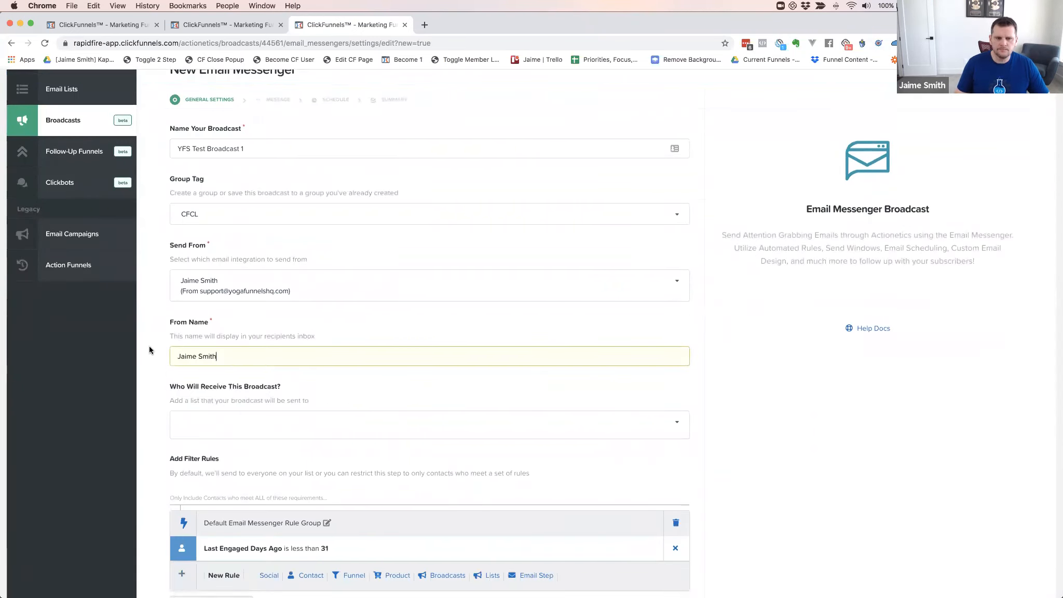
# Select YFS Buyers as the broadcast's recipient list
pyautogui.click(189, 423)
pyautogui.scroll(-5, 213, 482)
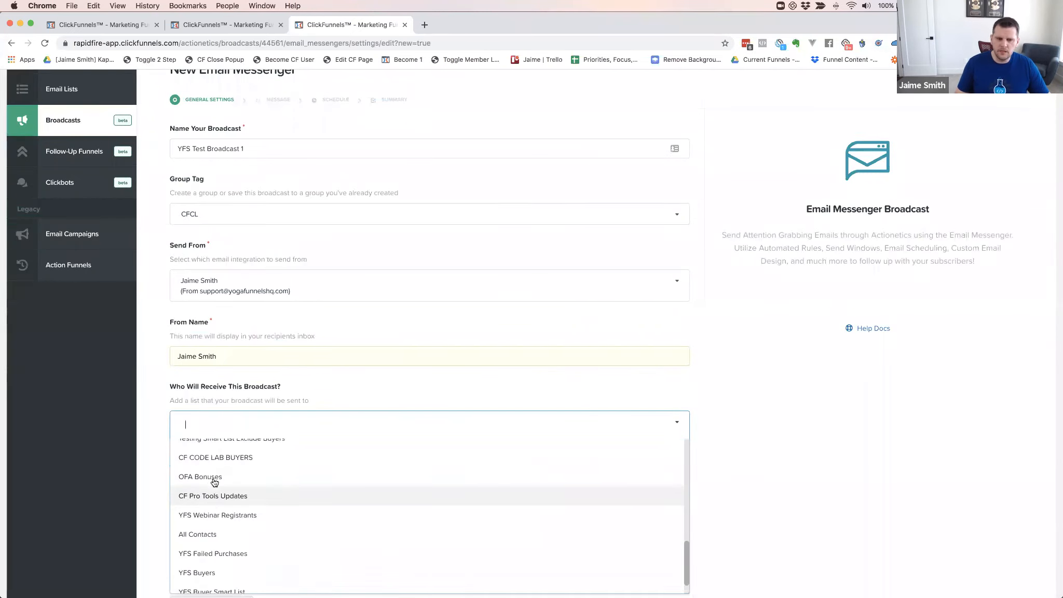
pyautogui.scroll(-5, 163, 410)
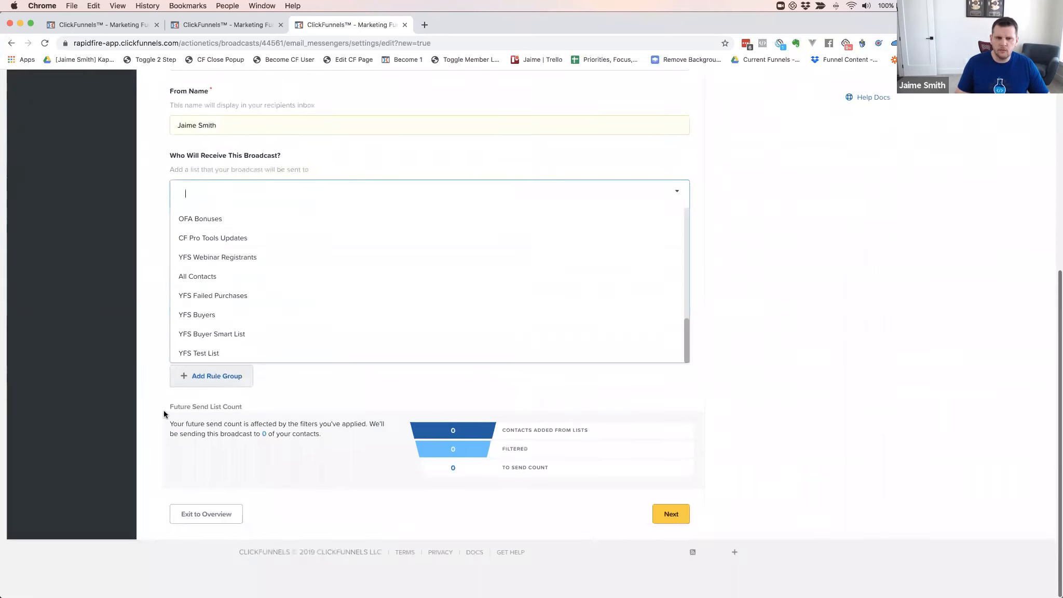
pyautogui.click(151, 310)
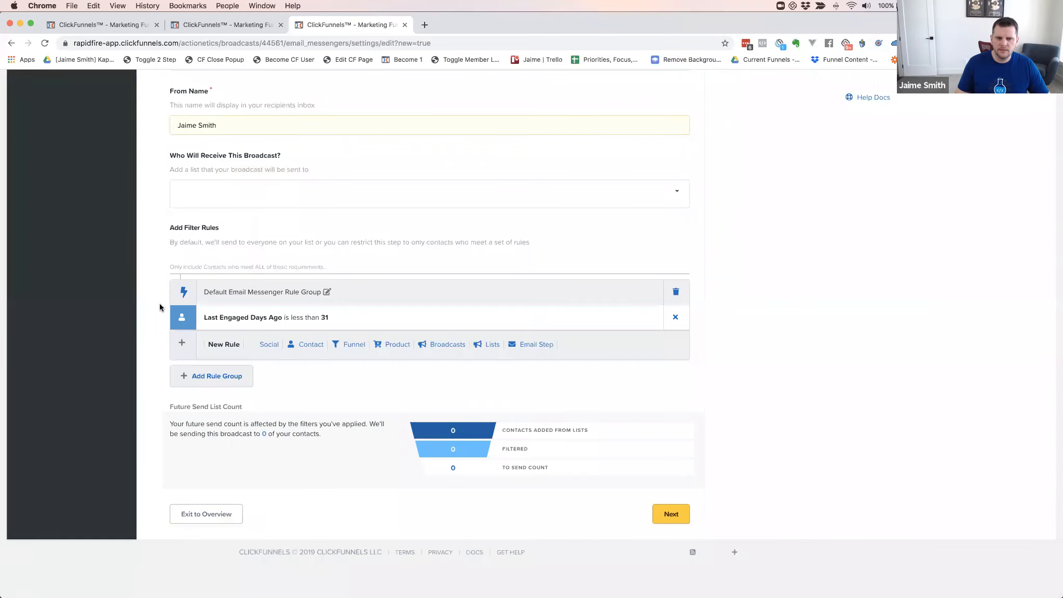
pyautogui.click(205, 201)
pyautogui.scroll(-3, 214, 335)
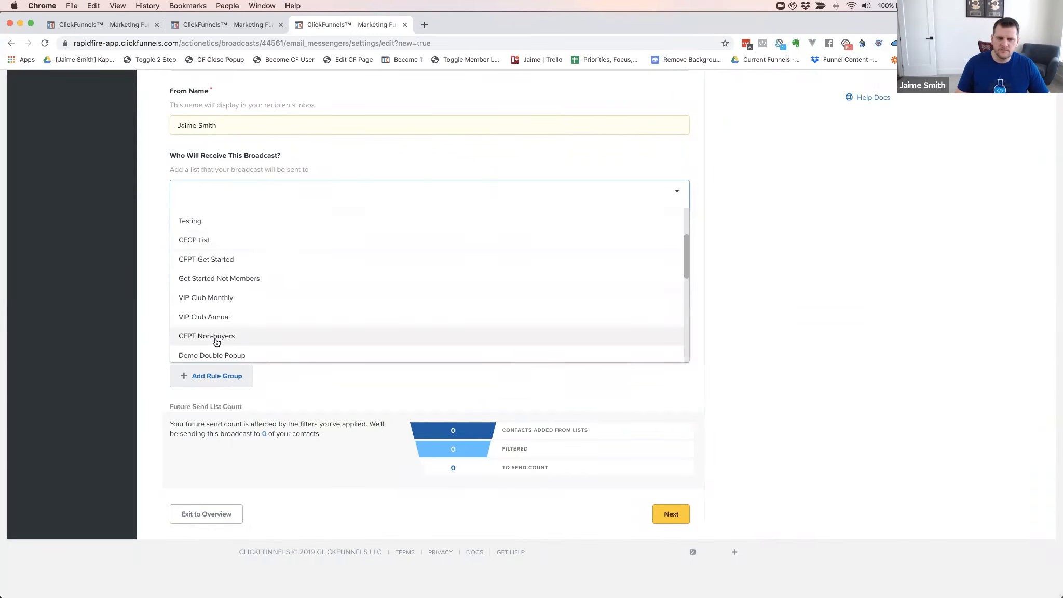
pyautogui.scroll(-5, 217, 341)
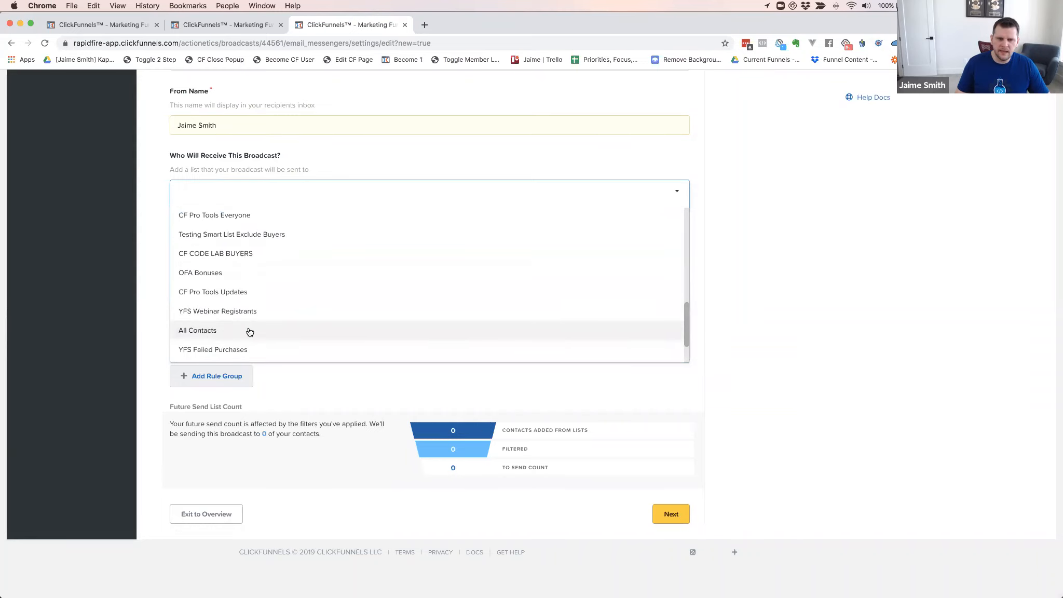
pyautogui.scroll(-2, 254, 328)
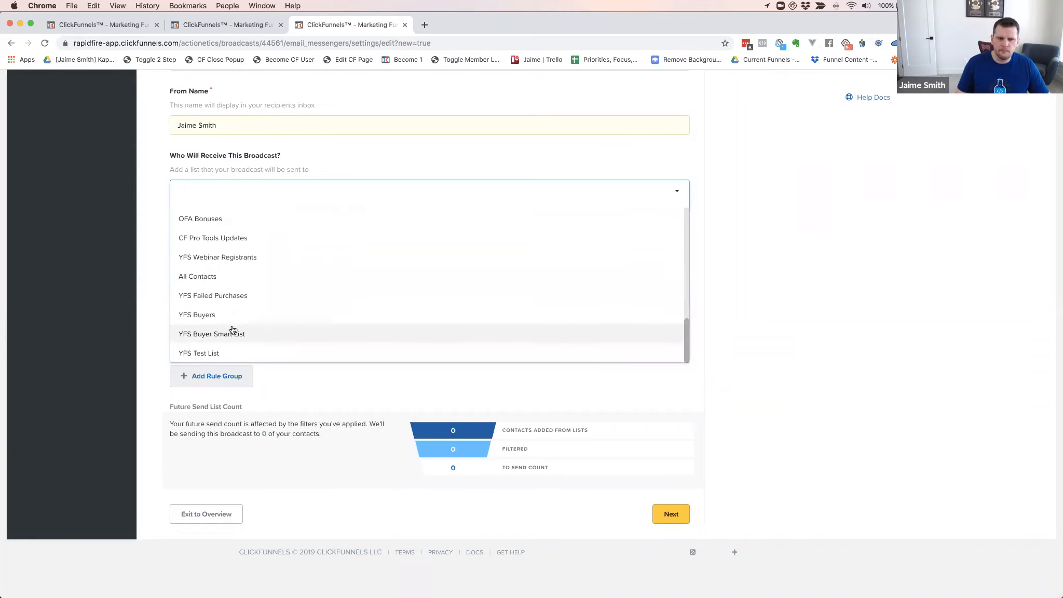
pyautogui.click(202, 317)
pyautogui.click(155, 262)
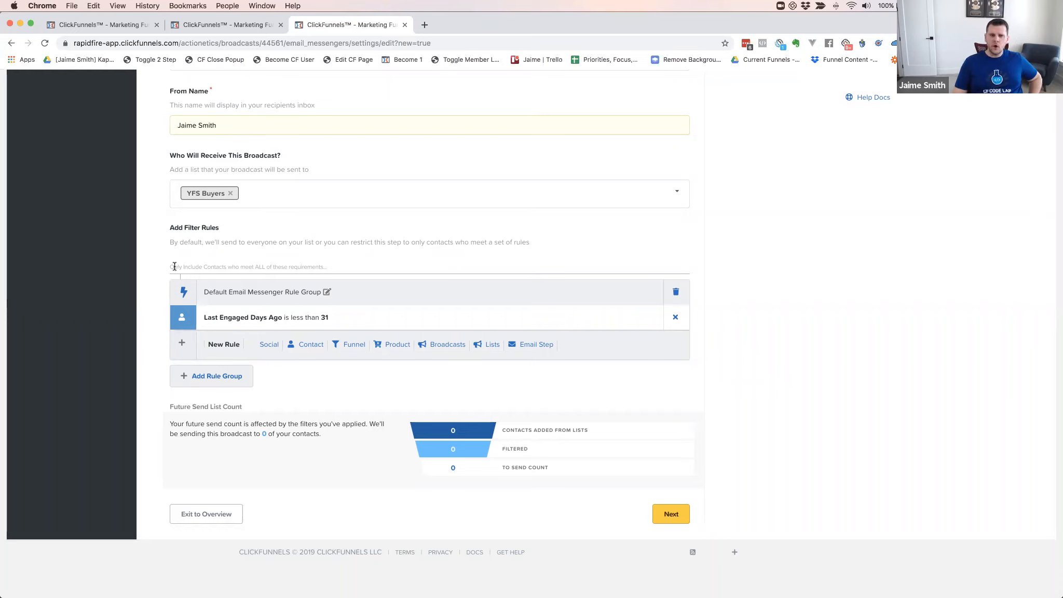
# Clear the rule group description, delete the Default Email Messenger Rule Group, and add a Custom Group
pyautogui.moveTo(170, 266); pyautogui.dragTo(337, 267)
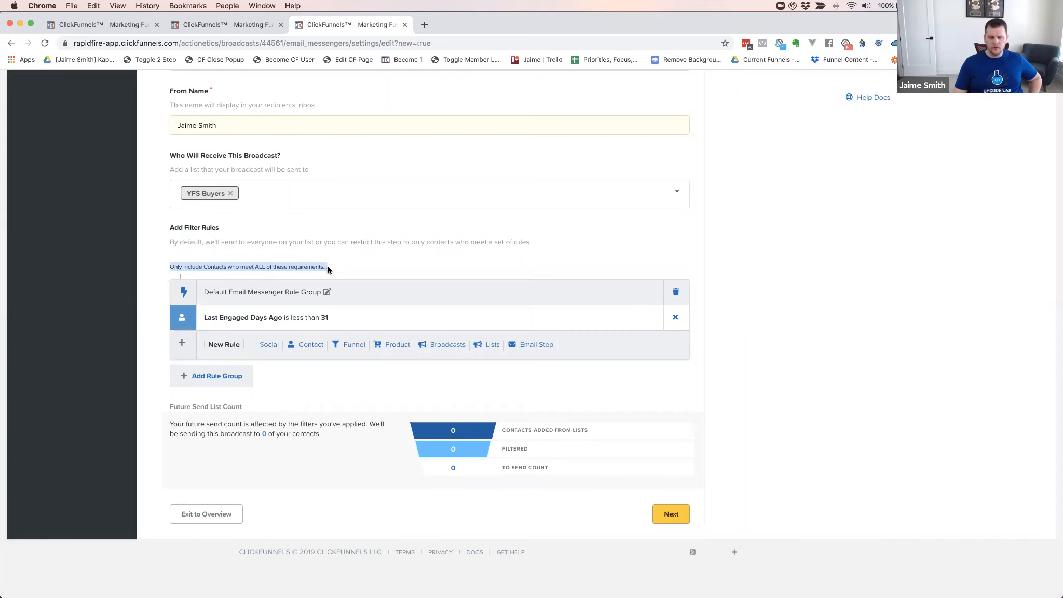
pyautogui.press('BackSpace')
pyautogui.moveTo(167, 266); pyautogui.dragTo(334, 268)
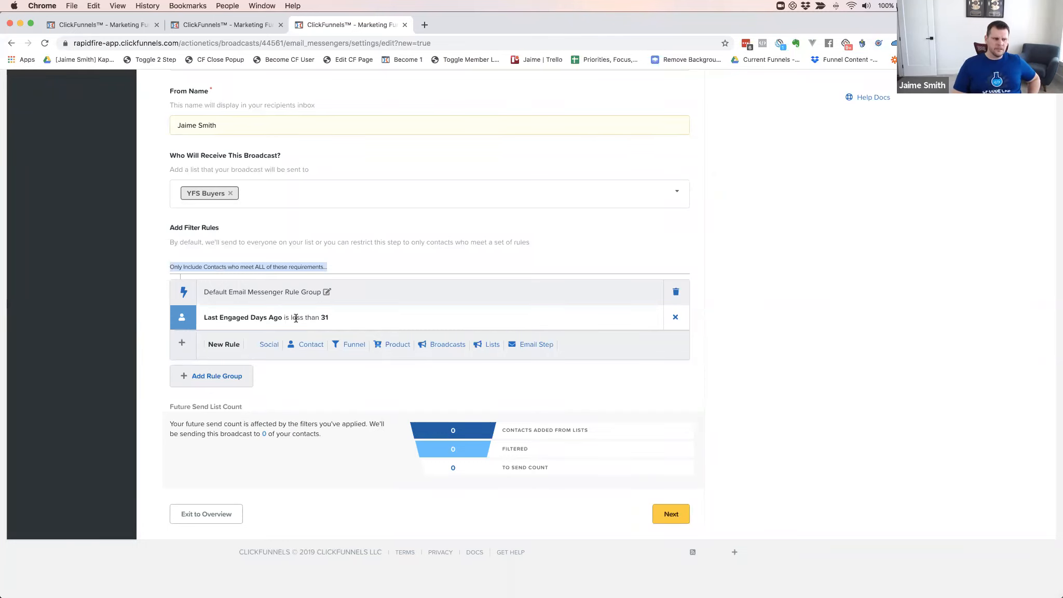
pyautogui.click(674, 294)
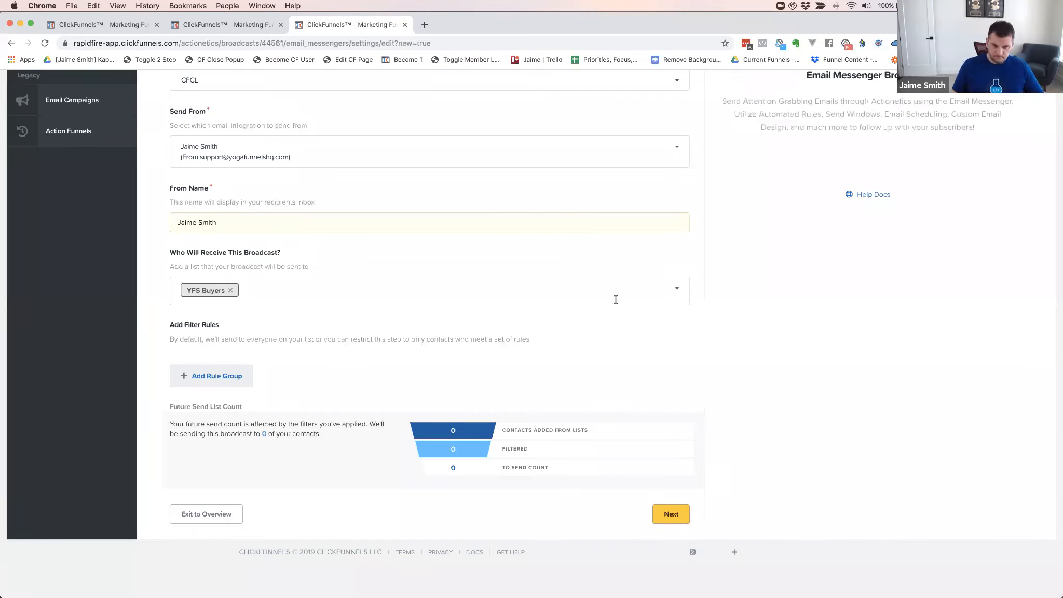
pyautogui.click(212, 378)
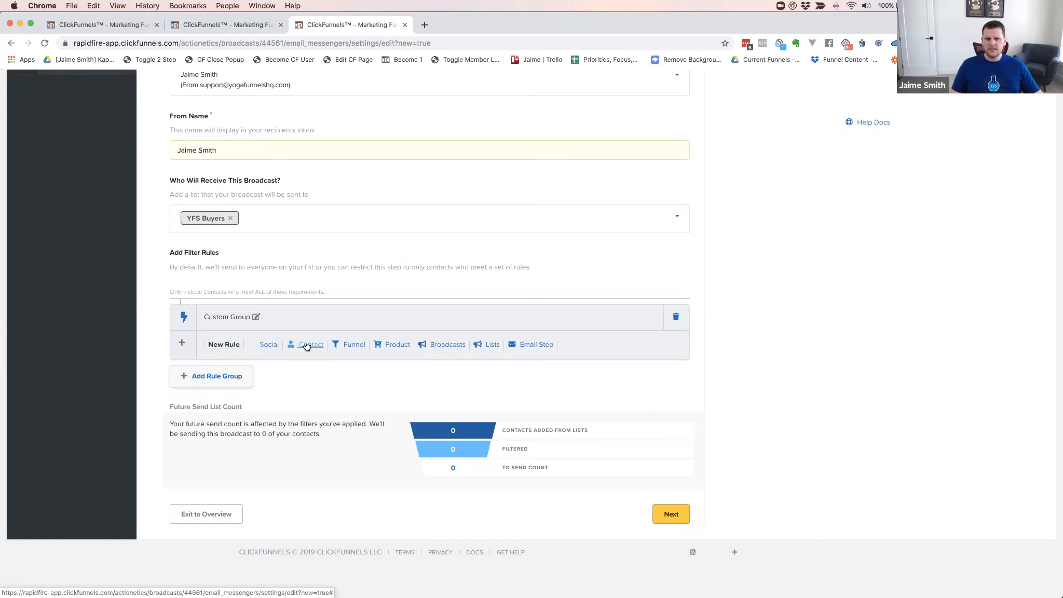
# Add a filter rule: Email contains gmail.com
pyautogui.click(306, 345)
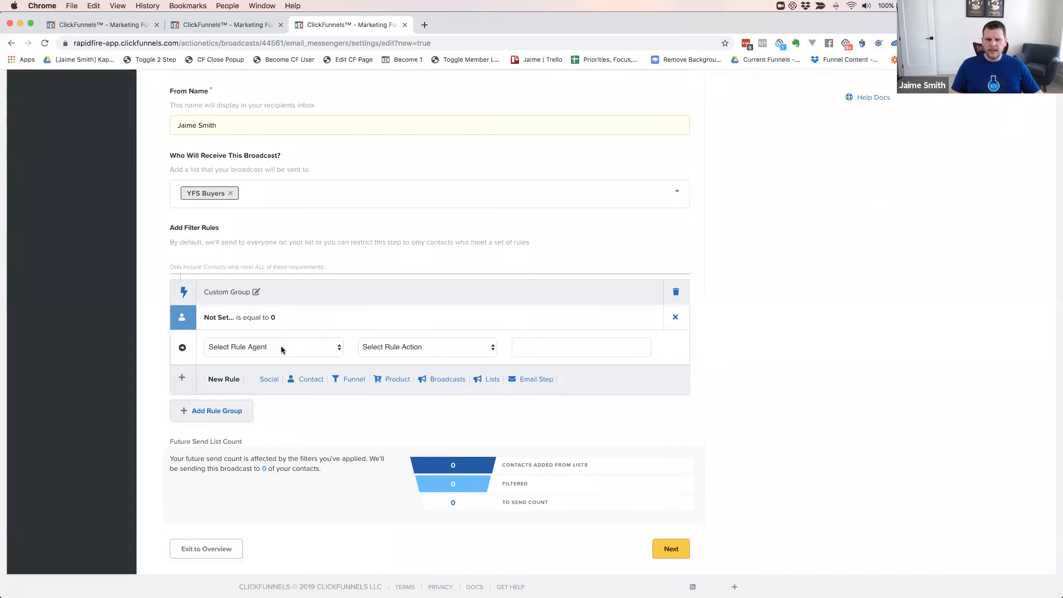
pyautogui.click(281, 345)
pyautogui.click(304, 367)
pyautogui.click(389, 352)
pyautogui.click(387, 362)
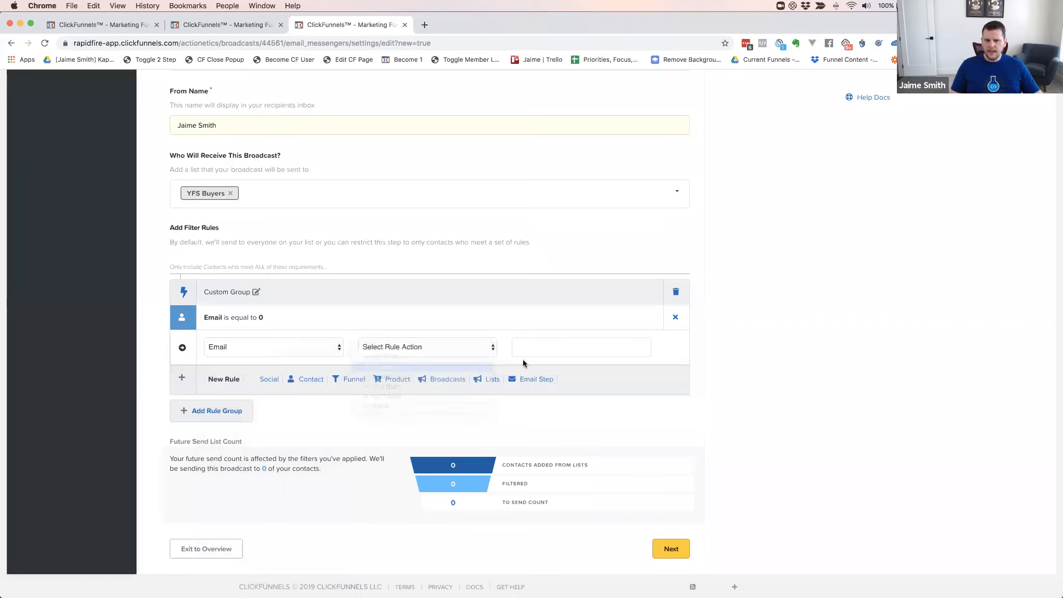
pyautogui.click(544, 347)
pyautogui.write('gmail.com')
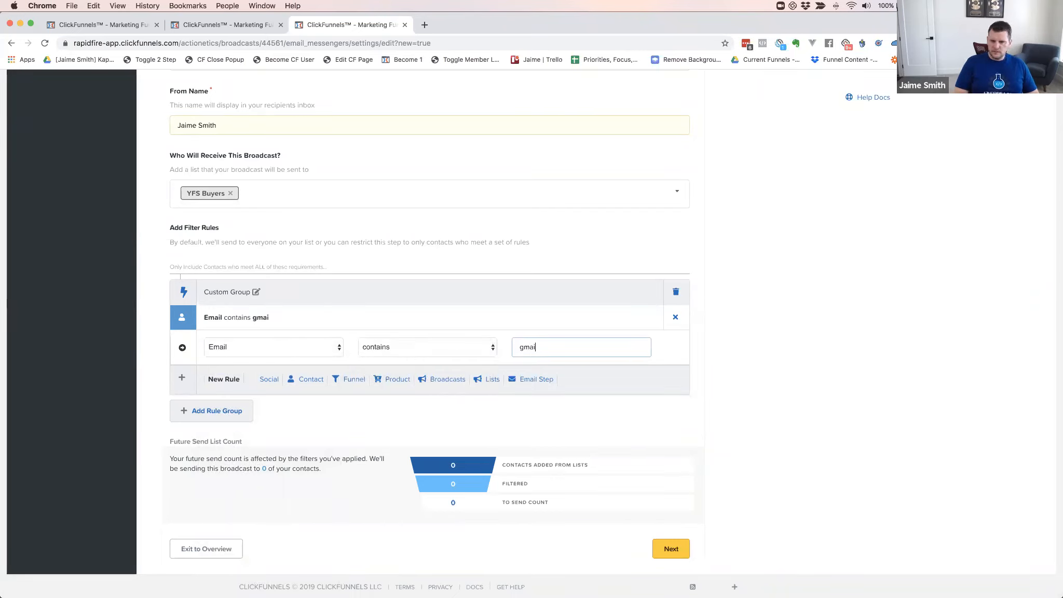
pyautogui.click(727, 353)
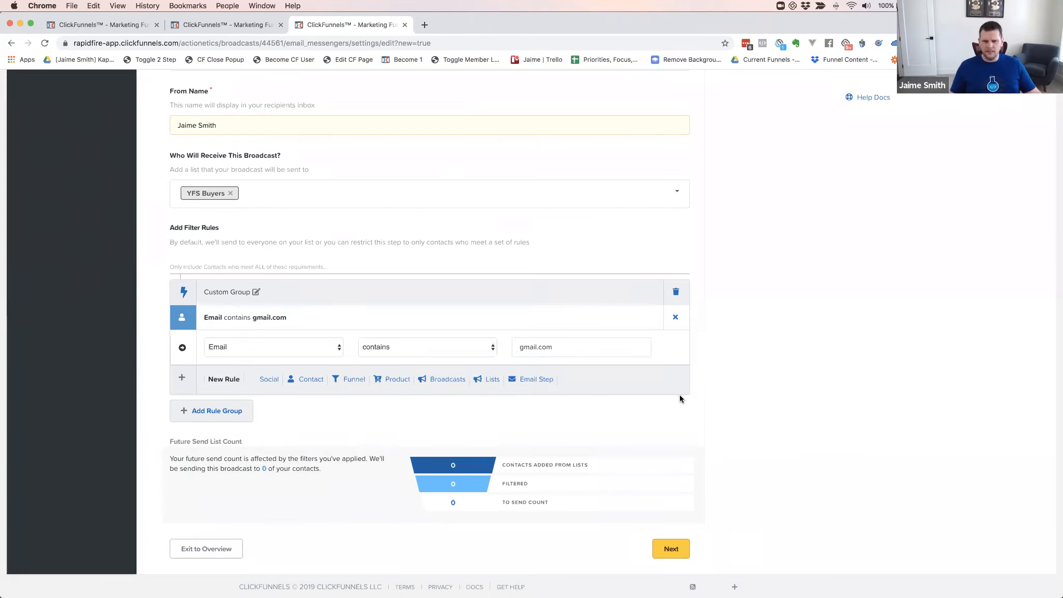
# Delete the Email contains gmail.com rule and add a Product rule
pyautogui.scroll(5, 682, 393)
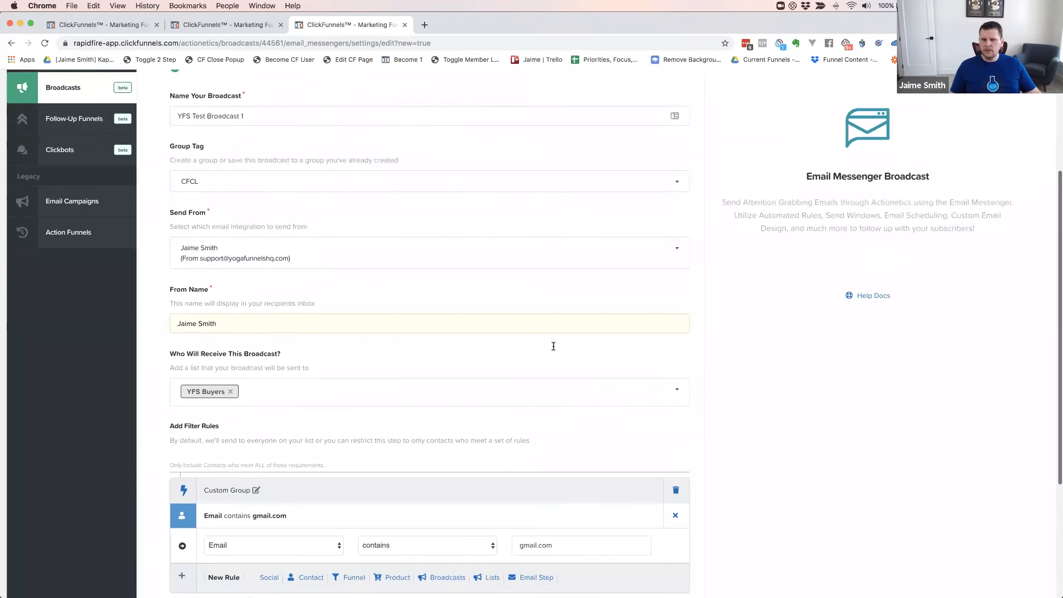
pyautogui.scroll(3, 553, 346)
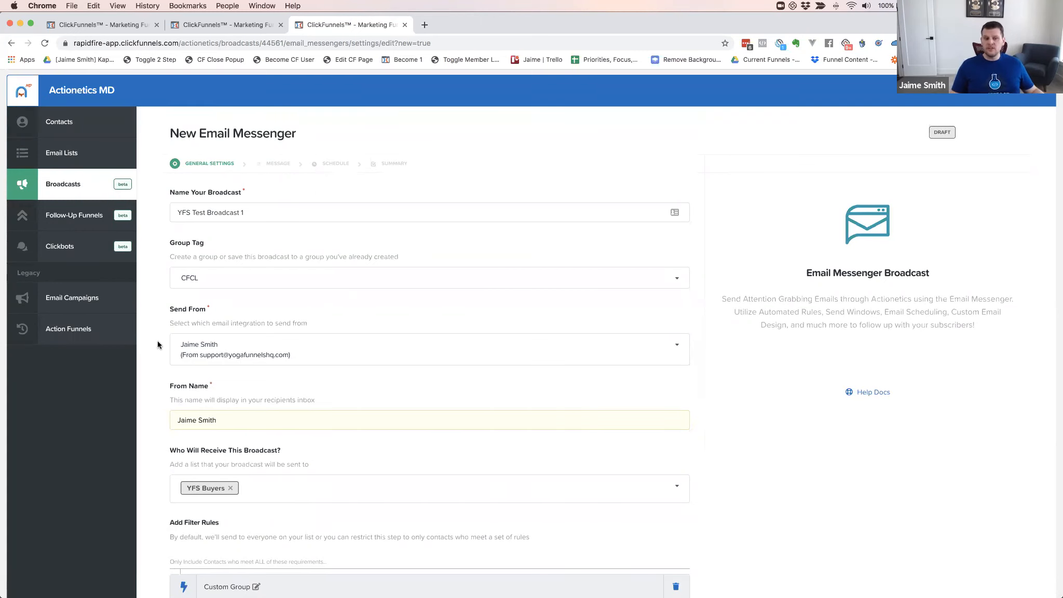
pyautogui.scroll(-5, 156, 340)
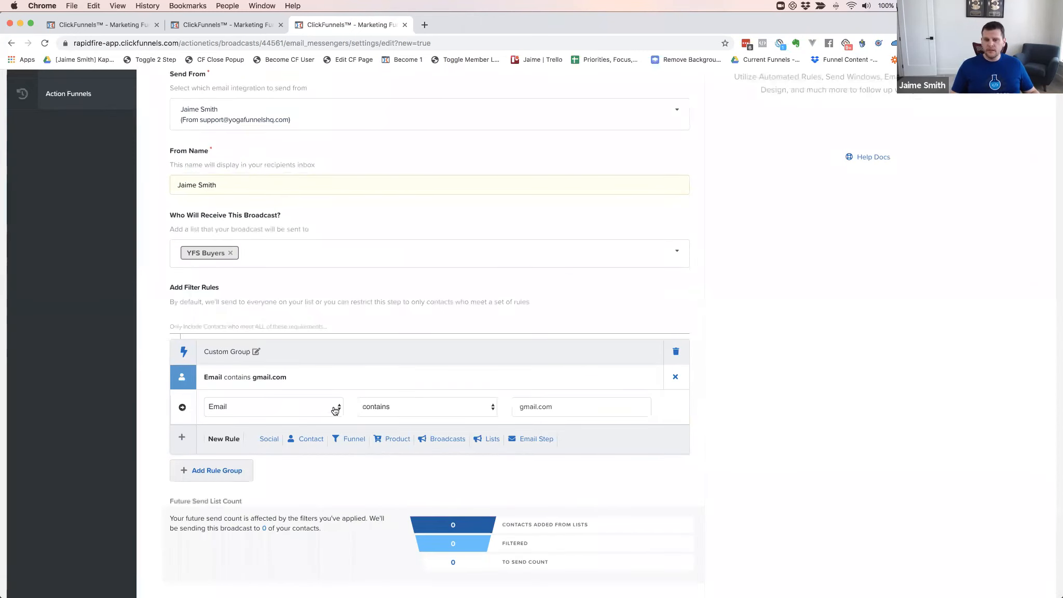
pyautogui.click(269, 408)
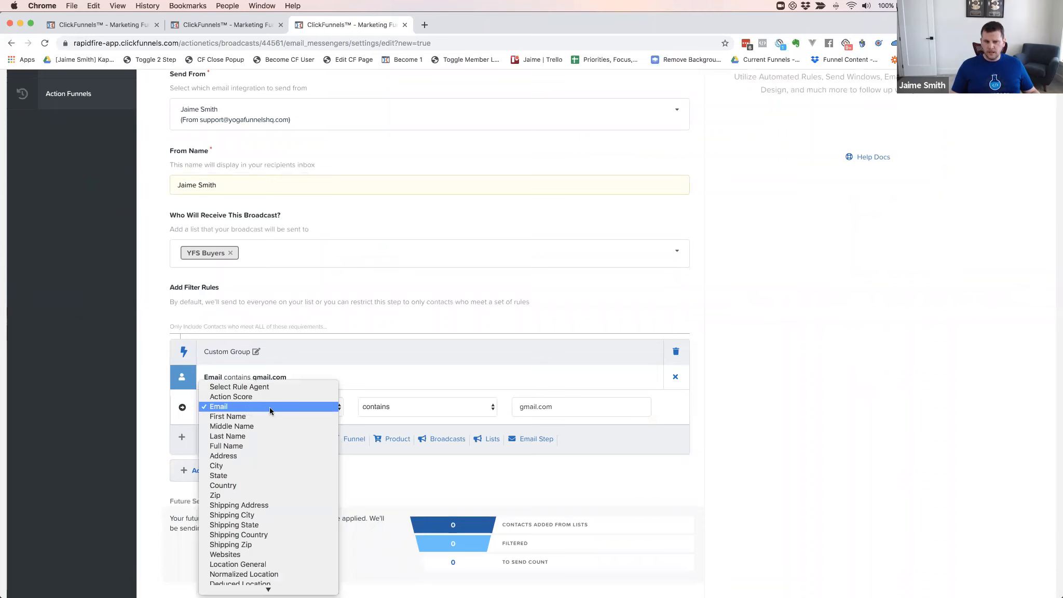
pyautogui.click(676, 378)
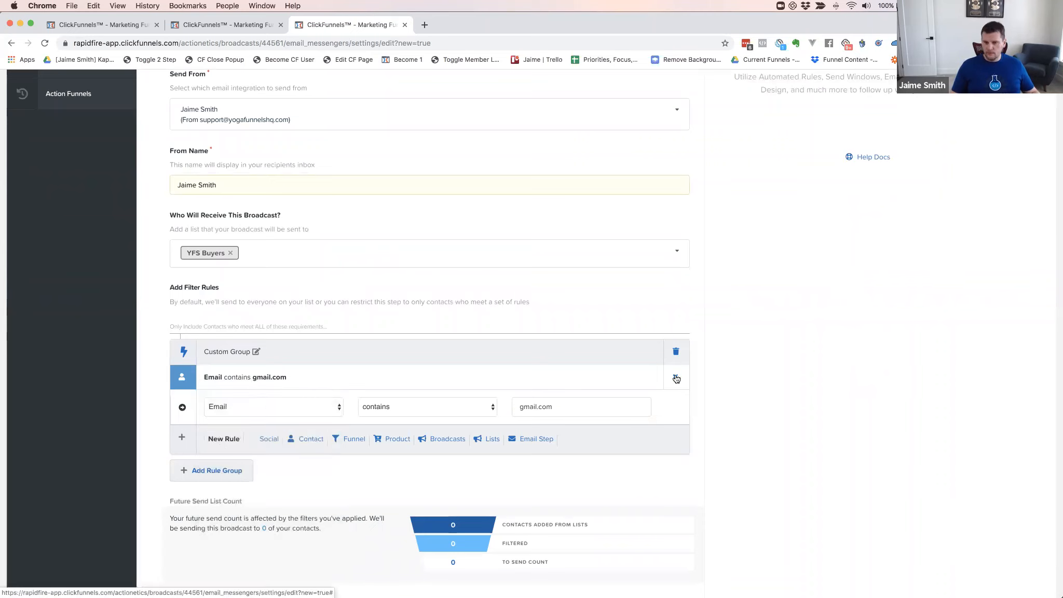
pyautogui.click(676, 377)
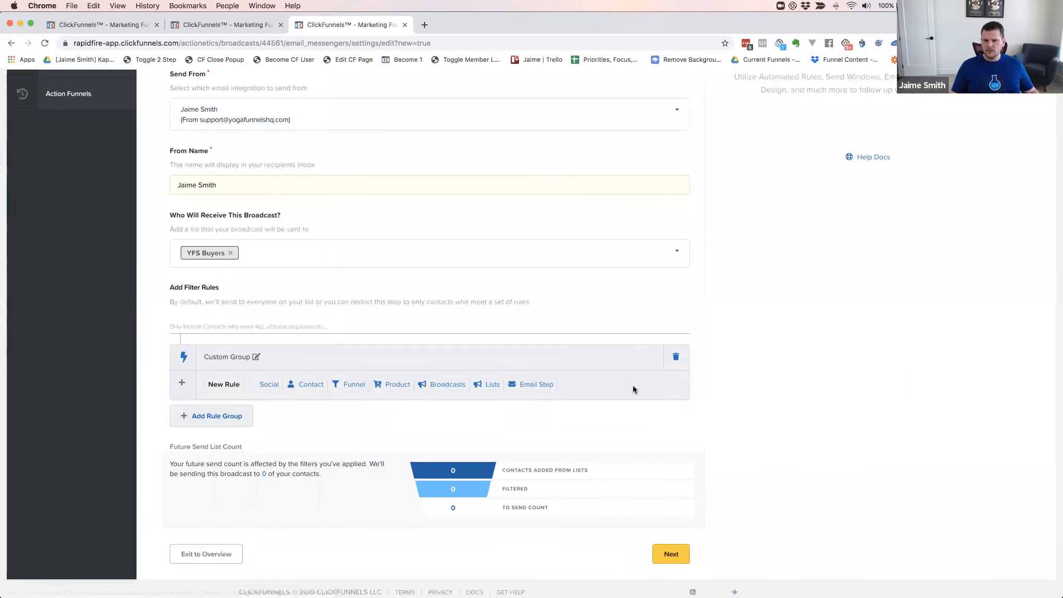
pyautogui.click(393, 384)
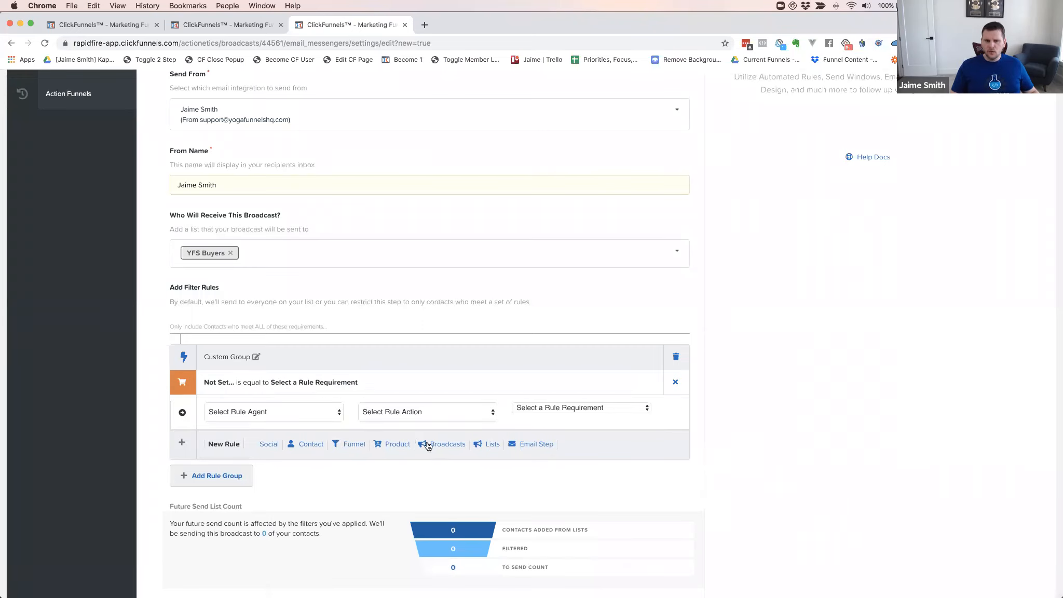
pyautogui.click(676, 384)
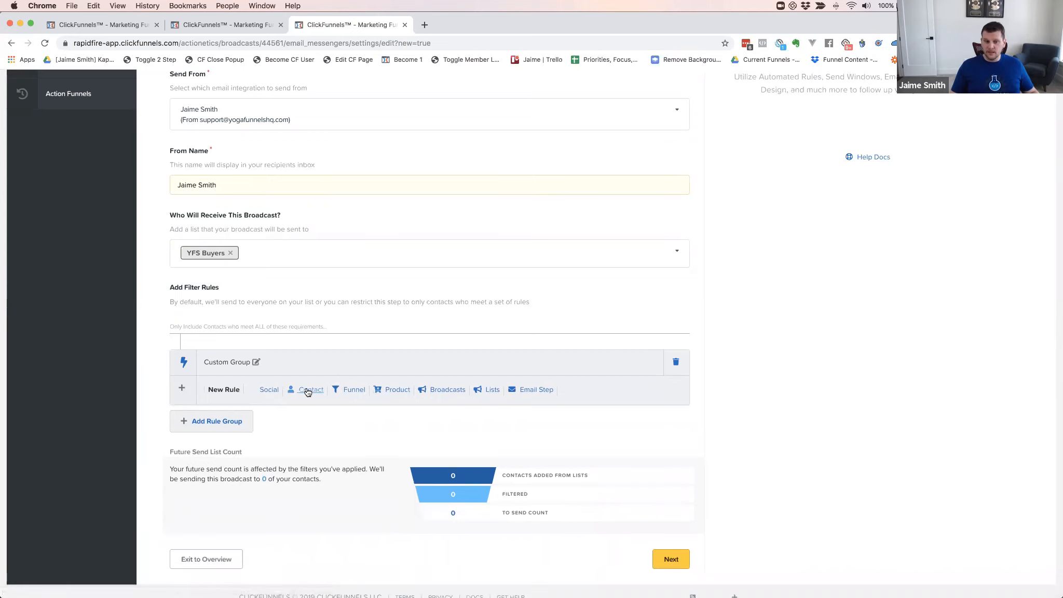
pyautogui.click(306, 389)
pyautogui.click(277, 418)
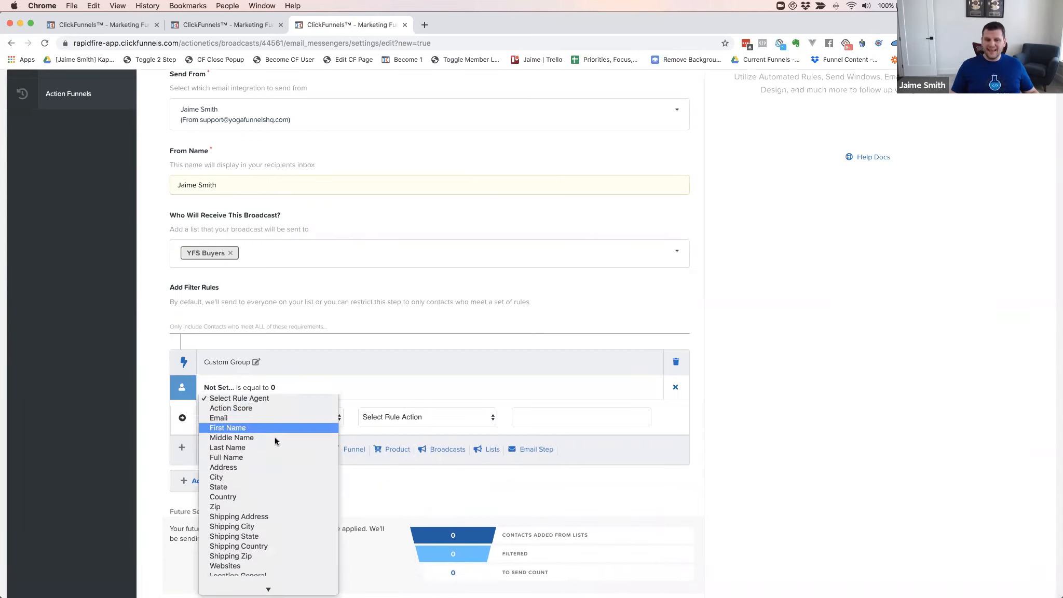
pyautogui.scroll(-5, 276, 437)
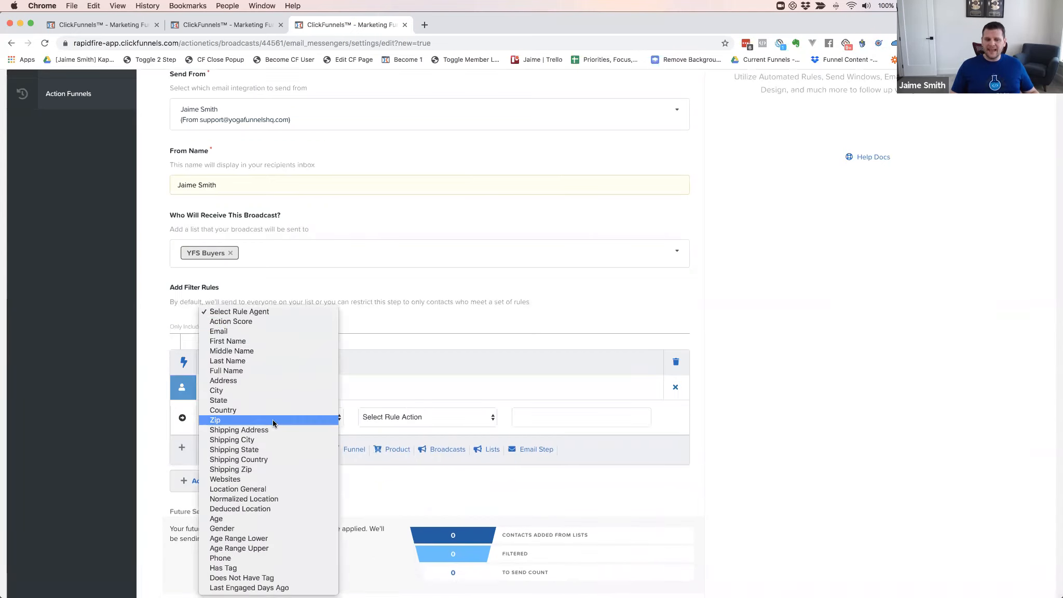
pyautogui.click(261, 587)
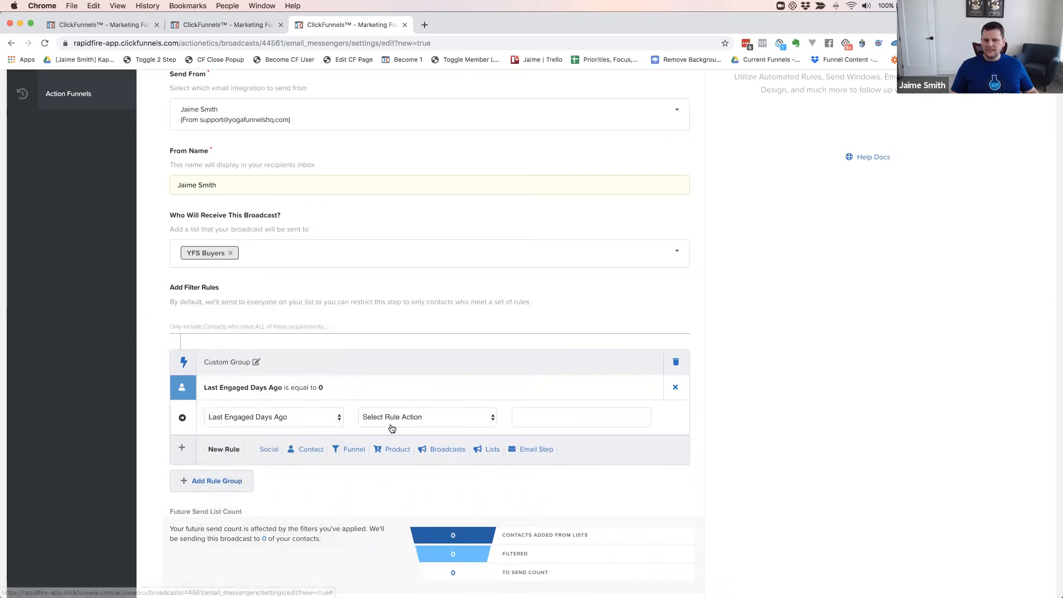
pyautogui.click(417, 419)
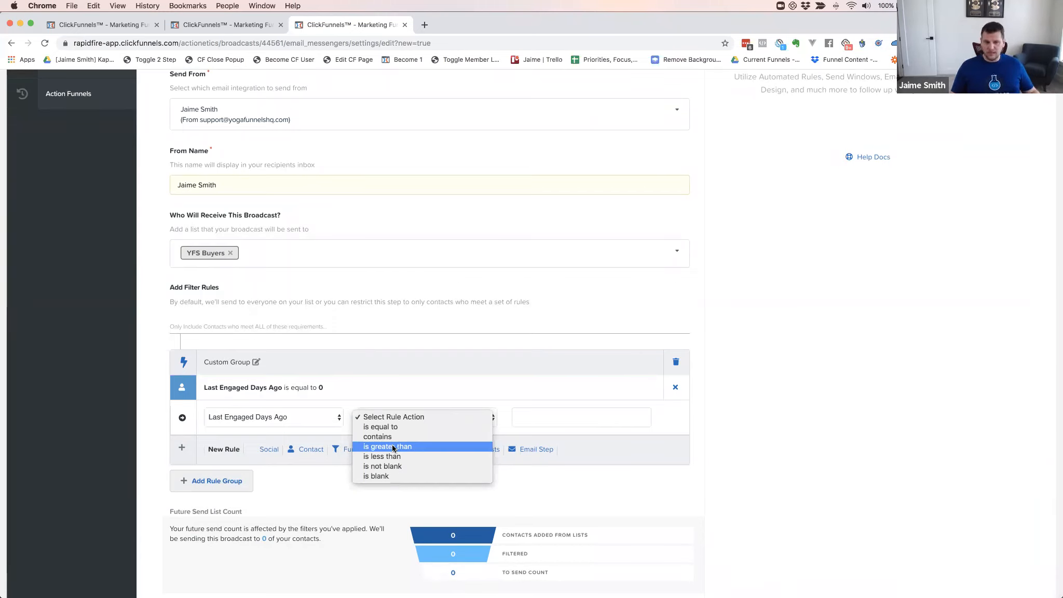
pyautogui.click(387, 447)
pyautogui.click(532, 421)
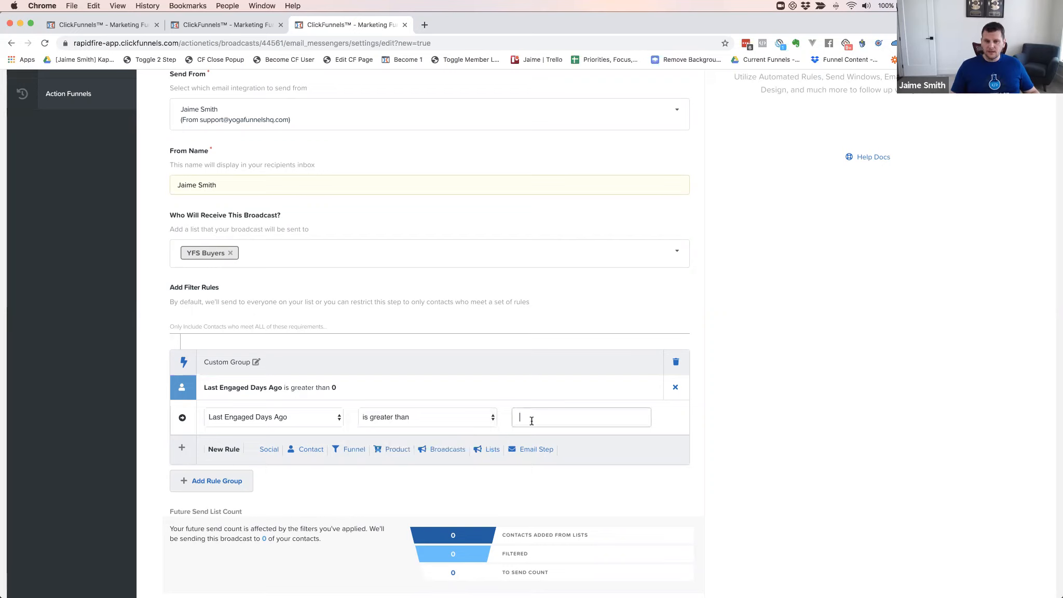
pyautogui.write('90')
pyautogui.click(730, 385)
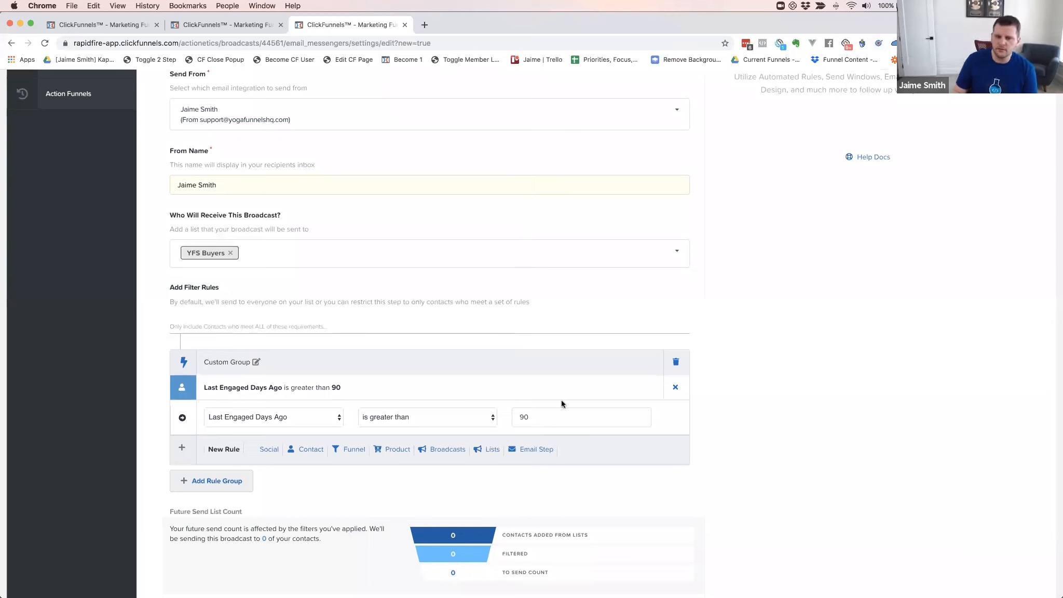
pyautogui.click(676, 388)
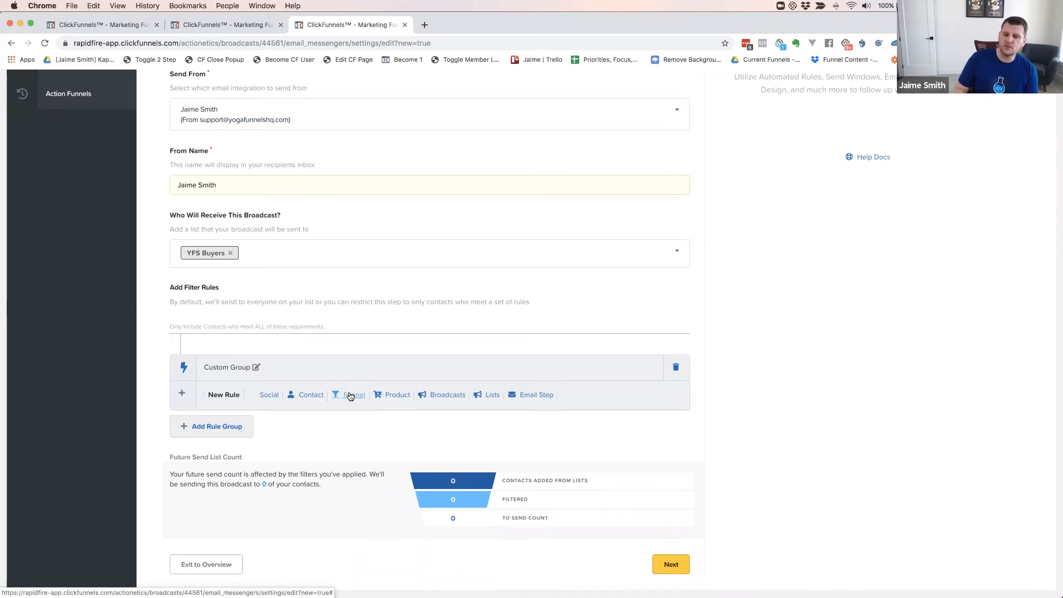
# Add a Never Opened Broadcast equal to '3 New Add-Ons' rule, then delete it and the Custom Group
pyautogui.click(442, 394)
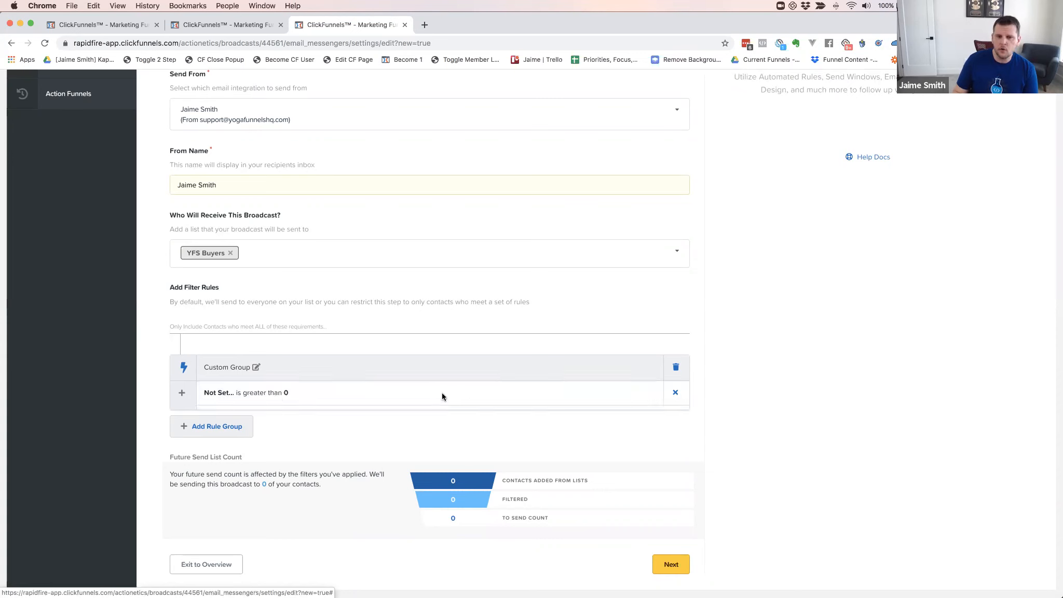
pyautogui.click(294, 426)
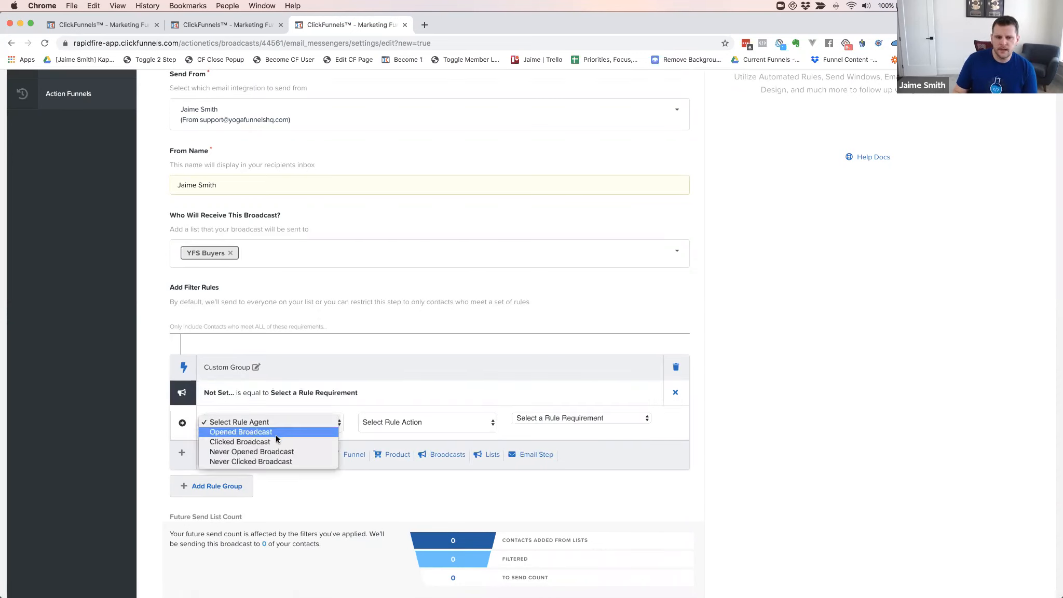
pyautogui.click(267, 451)
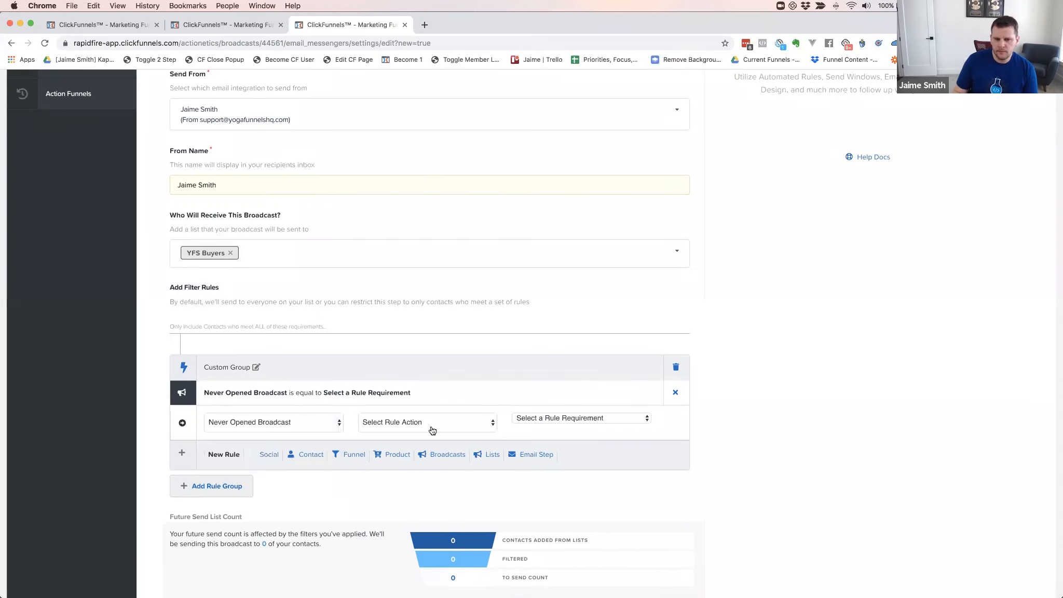
pyautogui.click(433, 427)
pyautogui.click(414, 431)
pyautogui.click(558, 421)
pyautogui.scroll(-10, 624, 465)
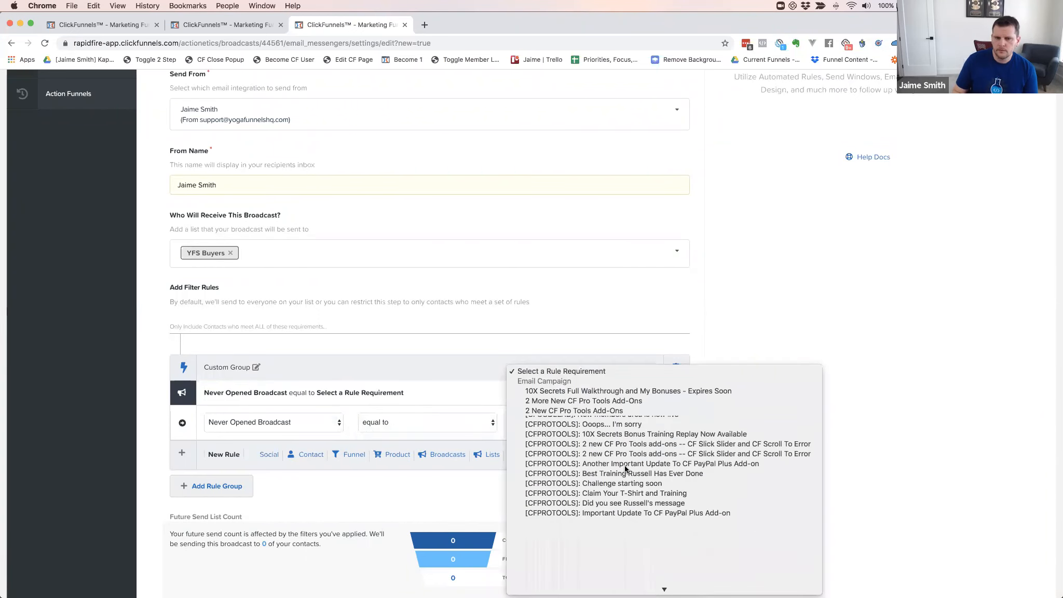
pyautogui.scroll(-5, 624, 465)
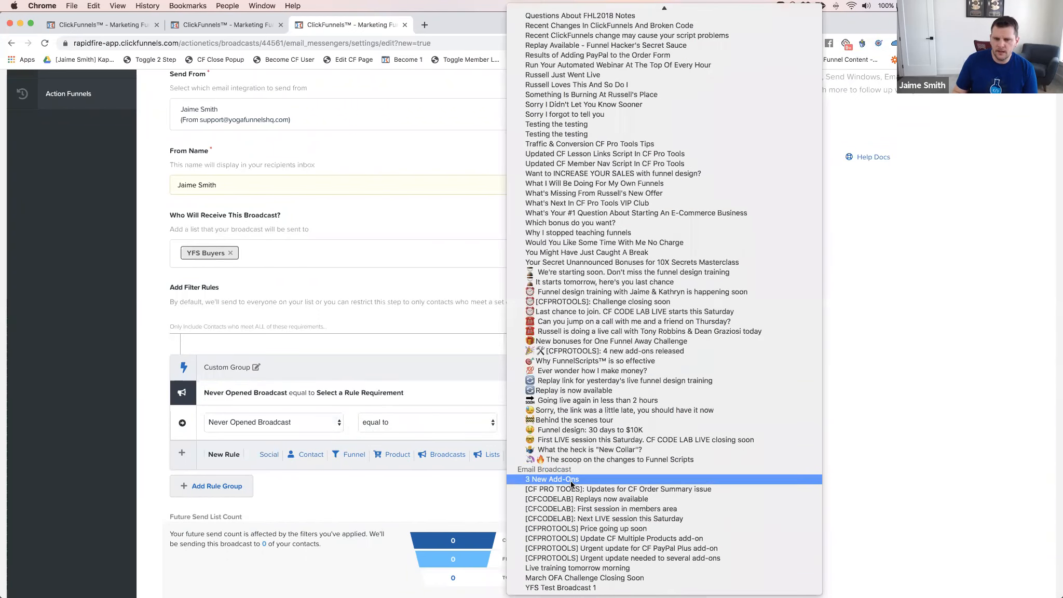
pyautogui.click(571, 489)
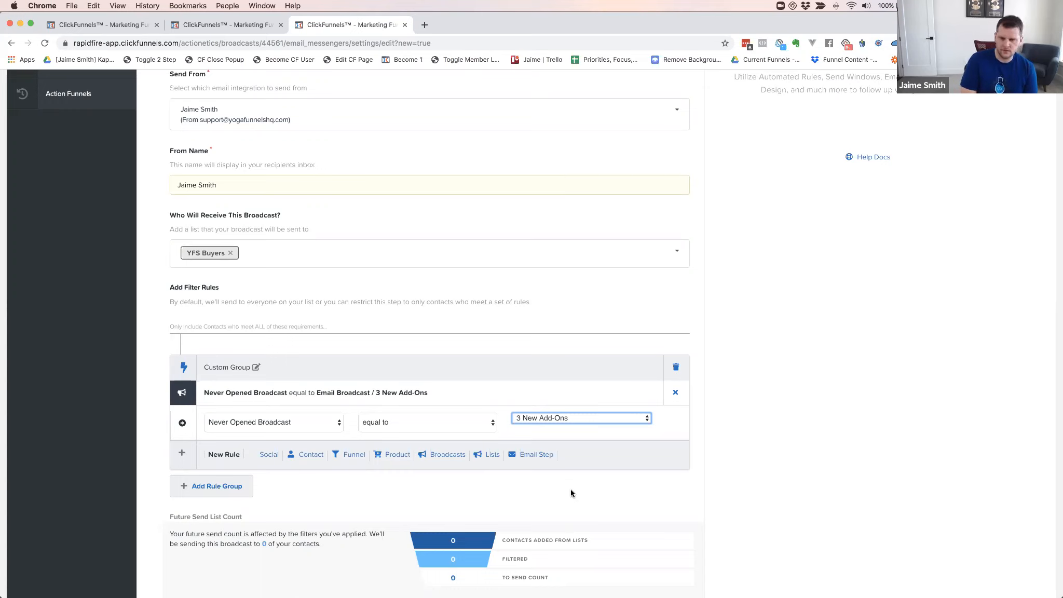
pyautogui.click(529, 435)
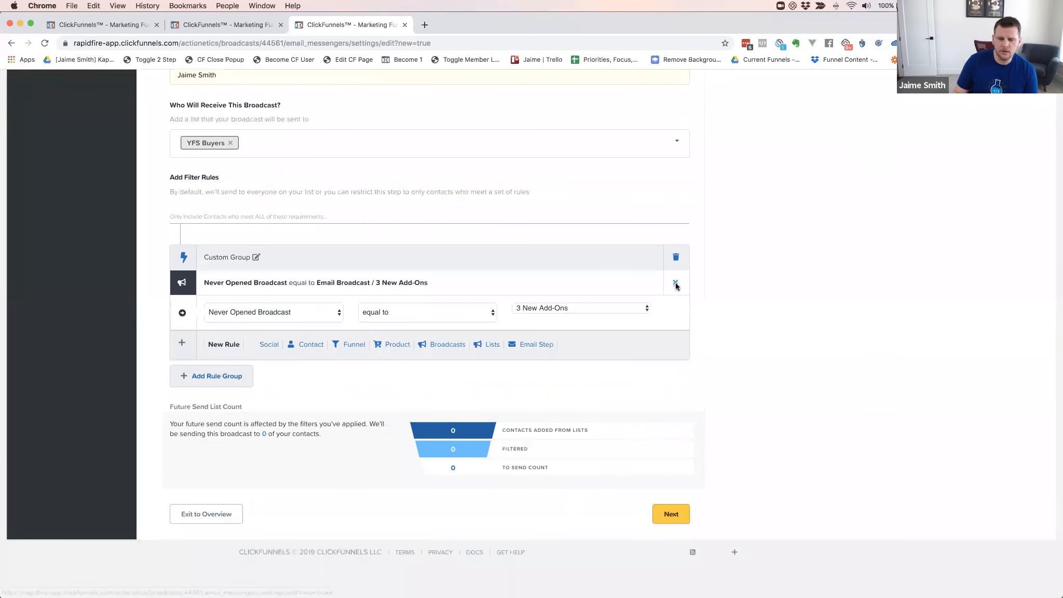
pyautogui.click(675, 282)
pyautogui.click(675, 316)
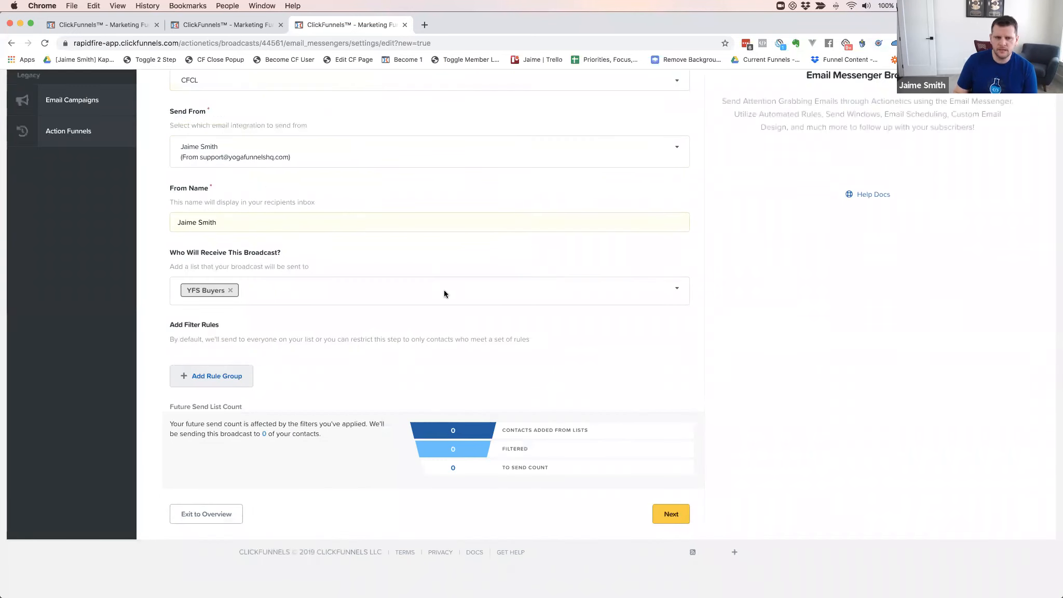
# Add YFS Test List as a recipient, then remove it again
pyautogui.scroll(5, 407, 306)
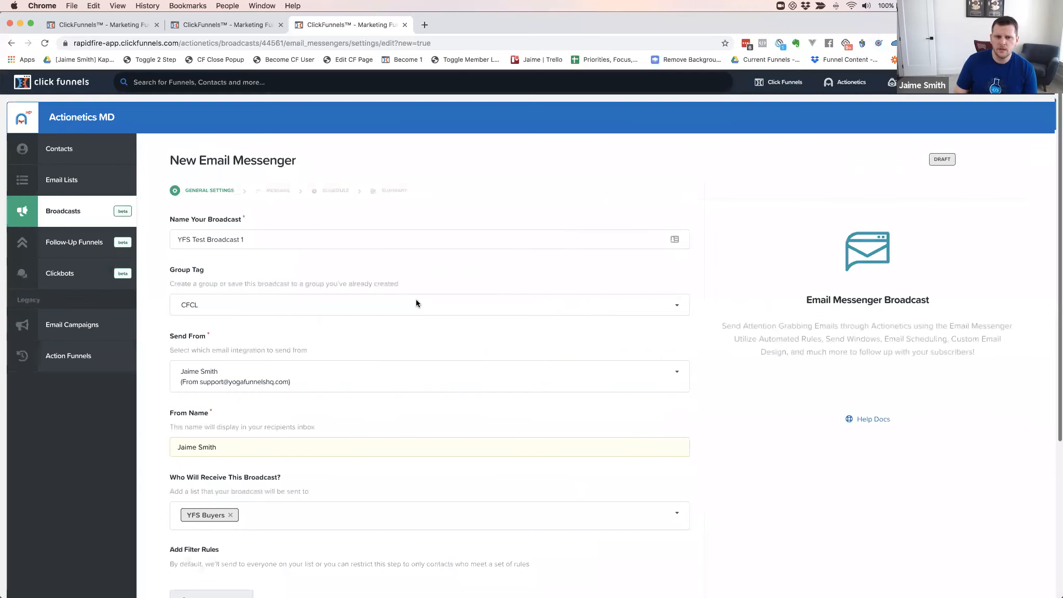
pyautogui.scroll(-5, 416, 300)
pyautogui.scroll(3, 244, 363)
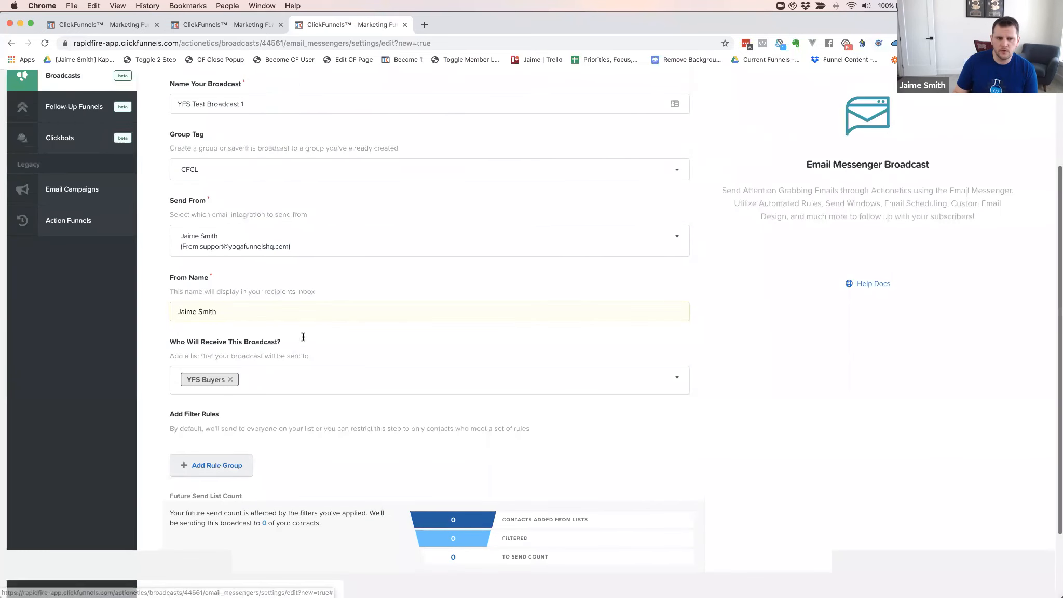
pyautogui.scroll(2, 258, 474)
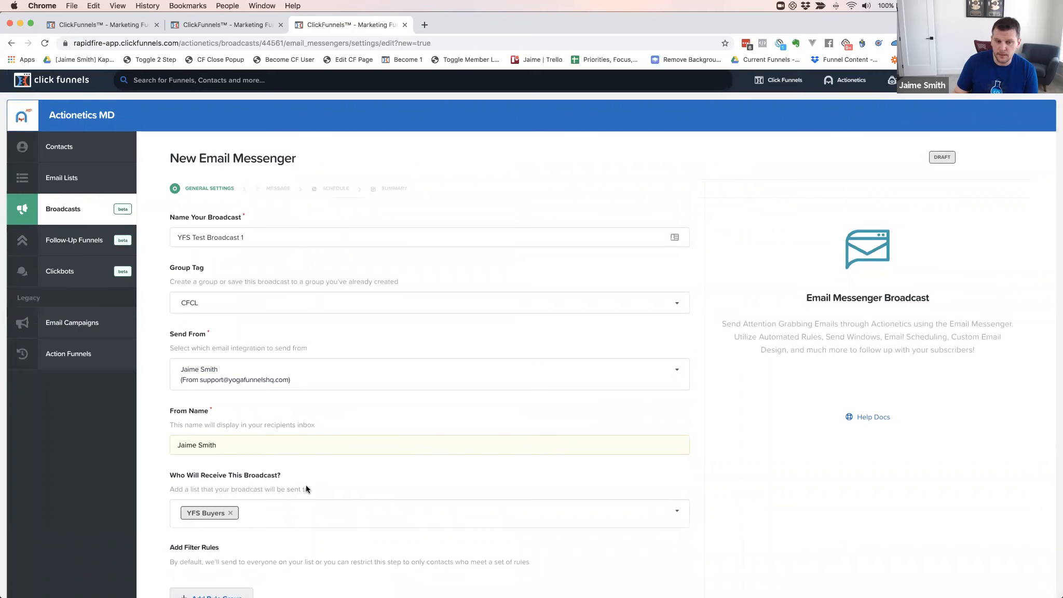
pyautogui.scroll(-4, 249, 417)
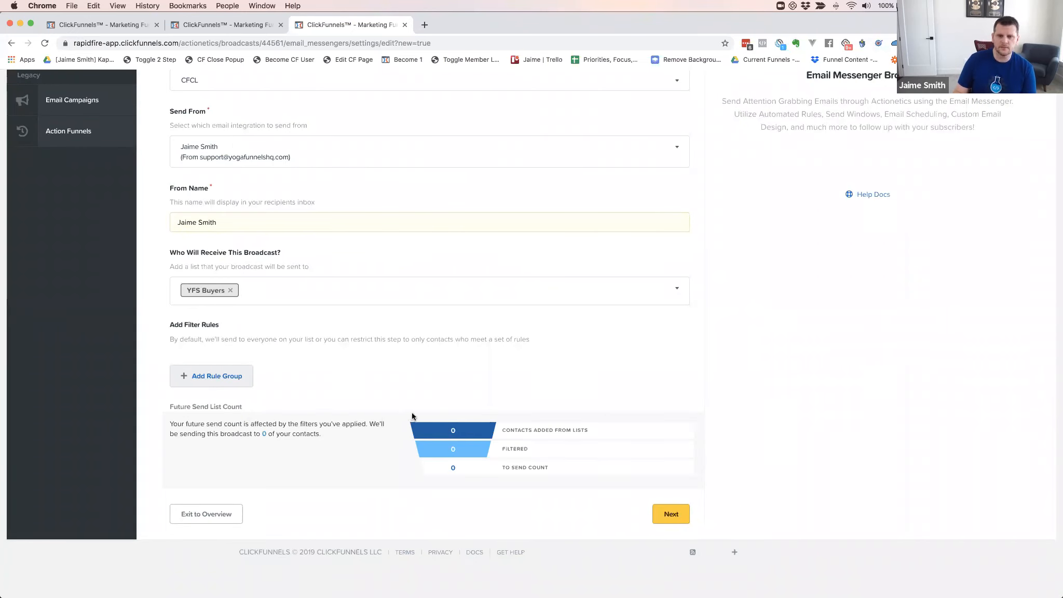
pyautogui.click(308, 294)
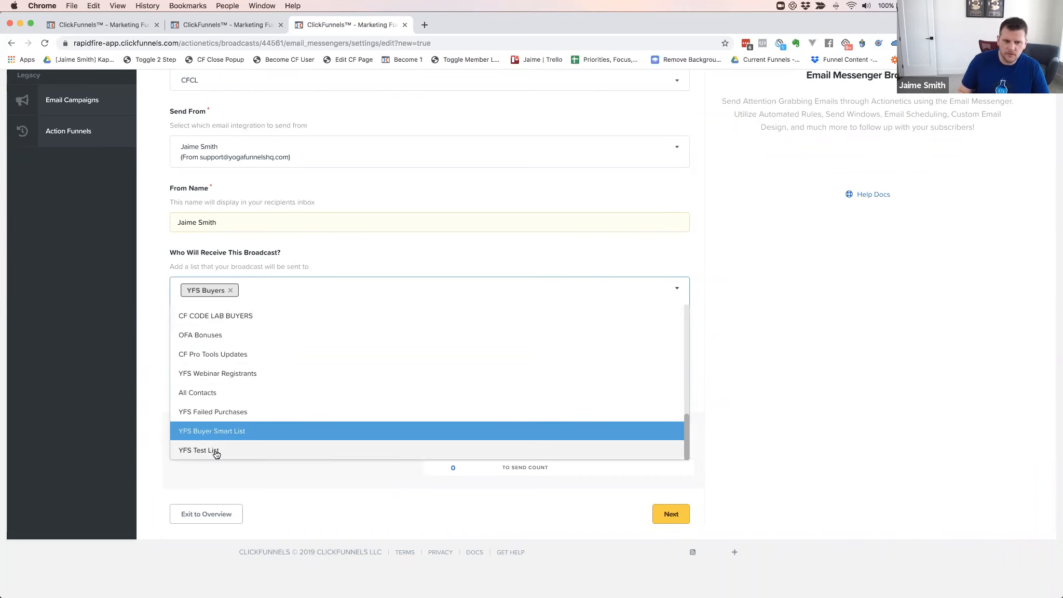
pyautogui.click(242, 450)
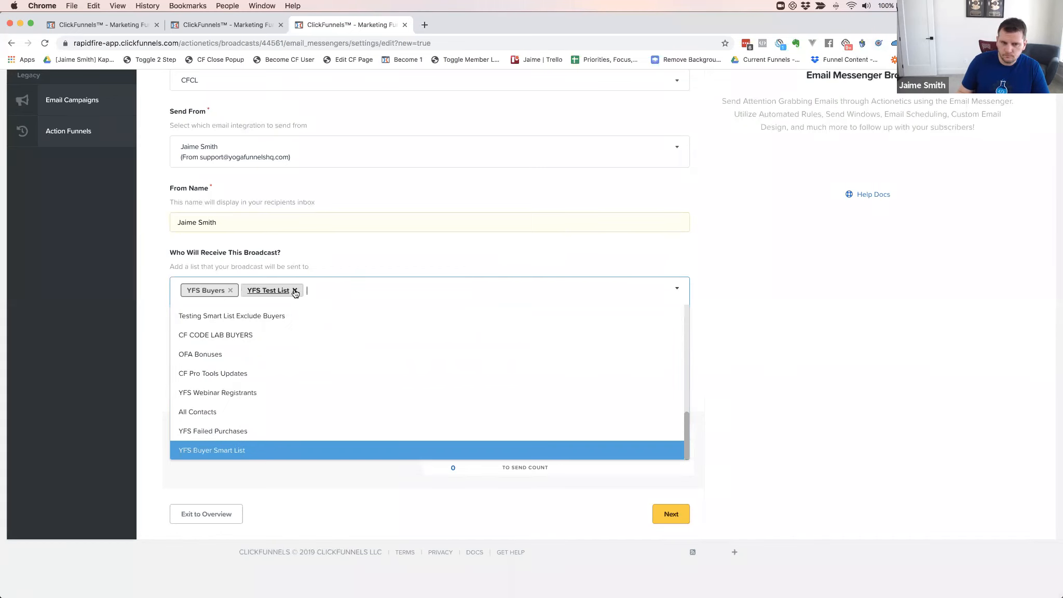
pyautogui.click(294, 291)
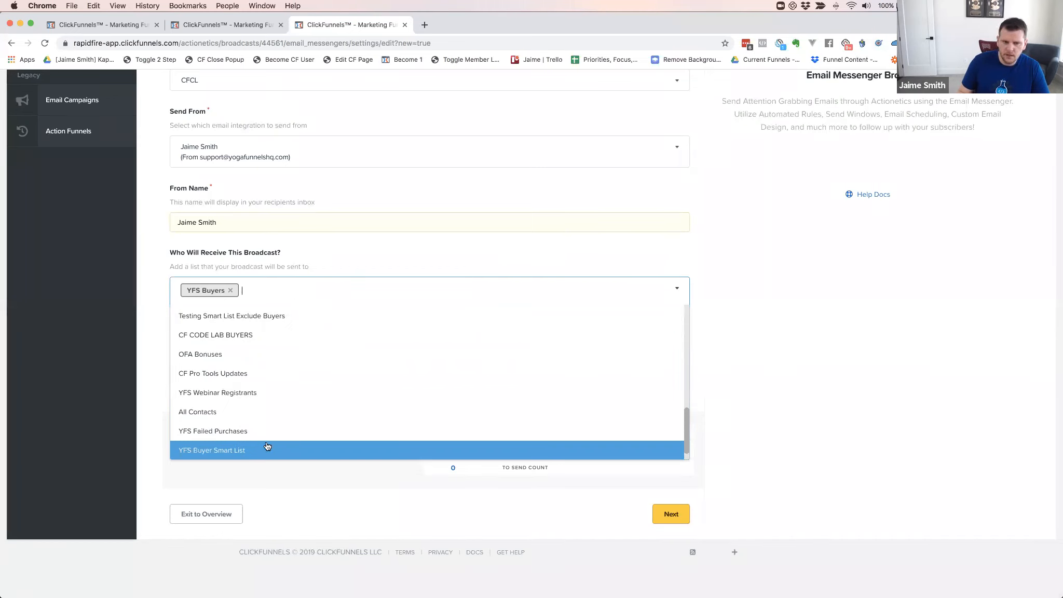
# Add YFS Webinar Registrants alongside YFS Buyers and save to reach the Message step
pyautogui.scroll(-2, 249, 436)
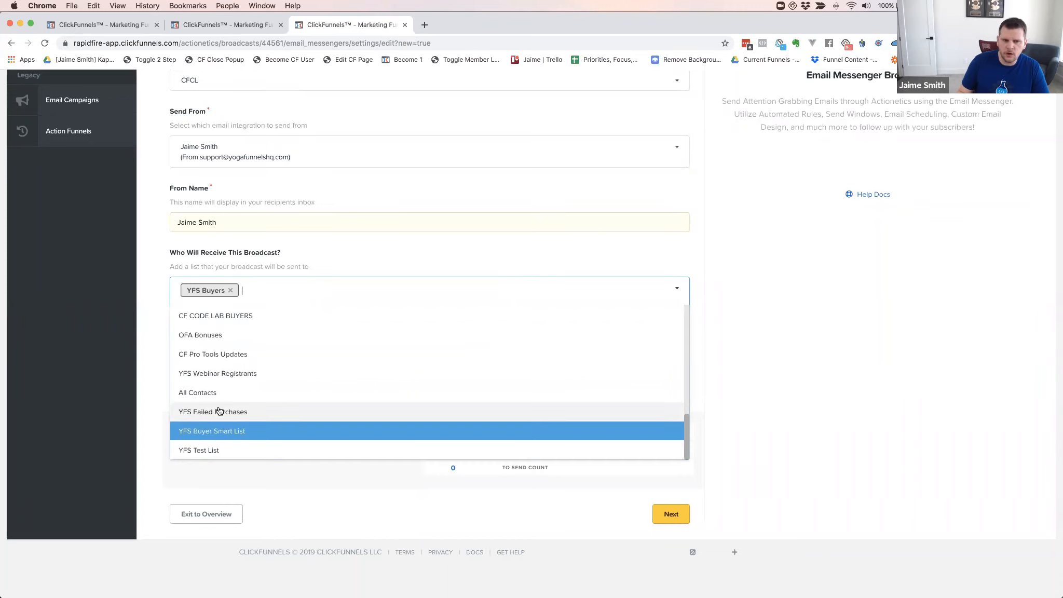
pyautogui.click(222, 371)
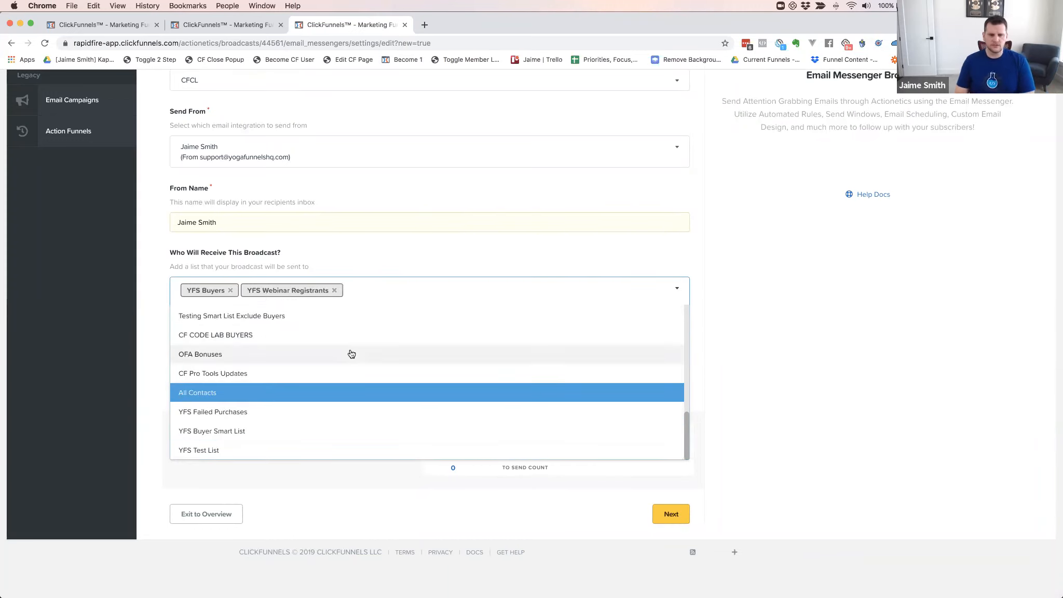
pyautogui.click(154, 296)
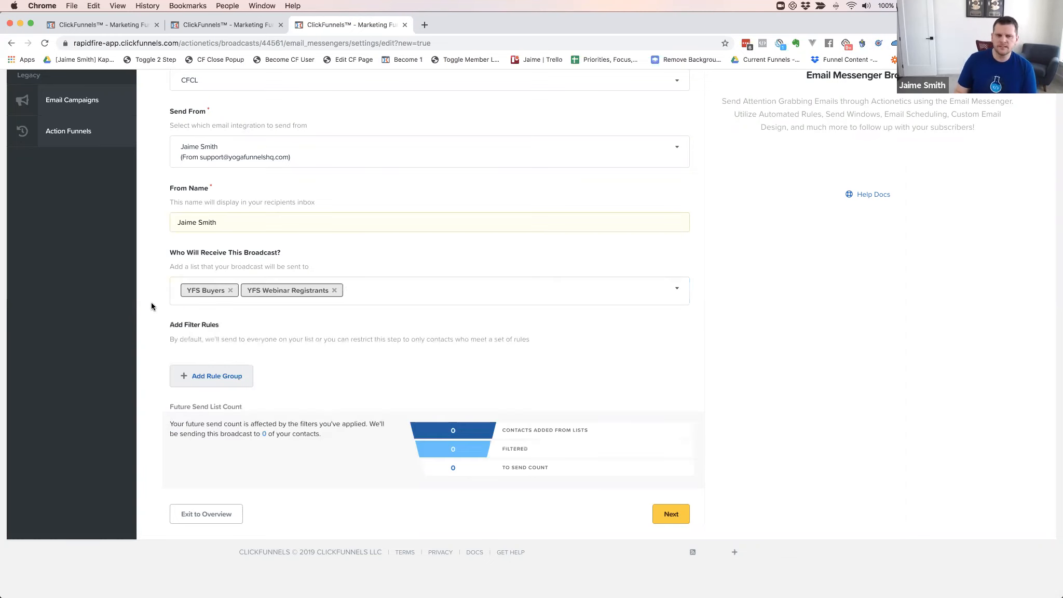
pyautogui.click(674, 516)
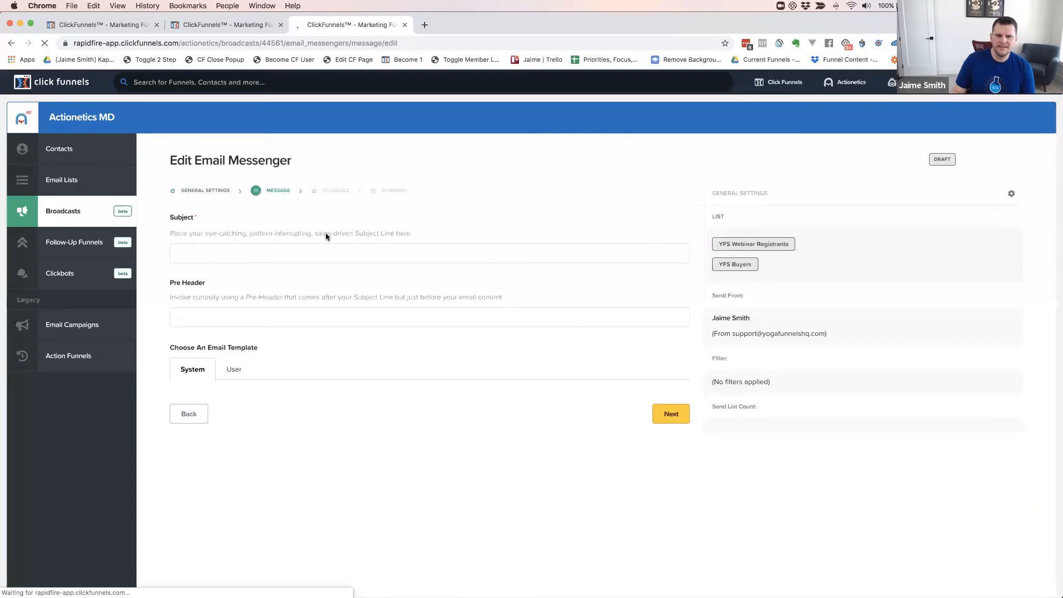
# Enter 'YFS Test Email' as the broadcast's subject line
pyautogui.click(228, 251)
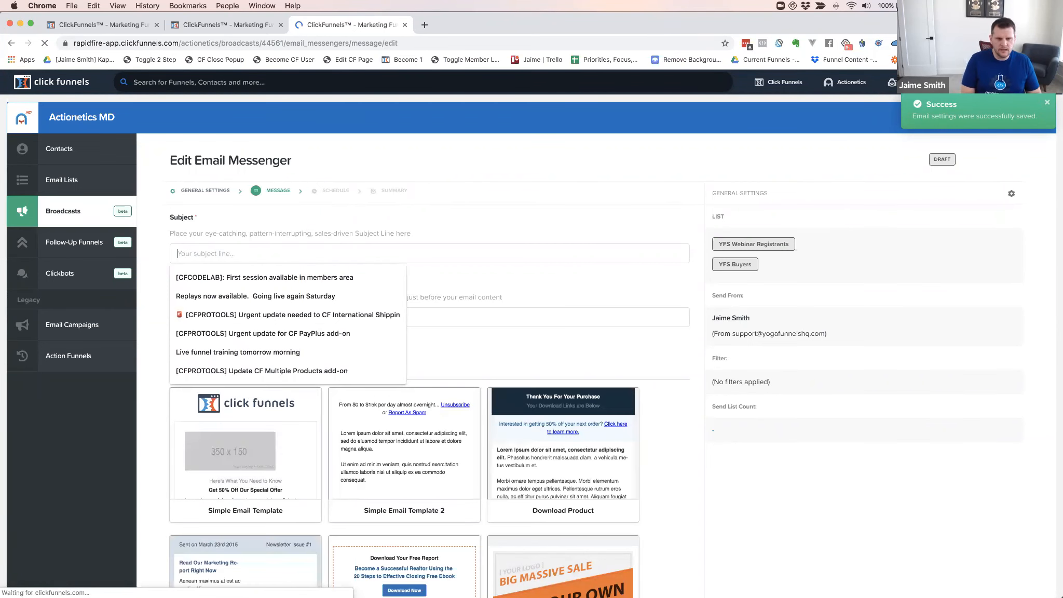
pyautogui.write('YFS Test ')
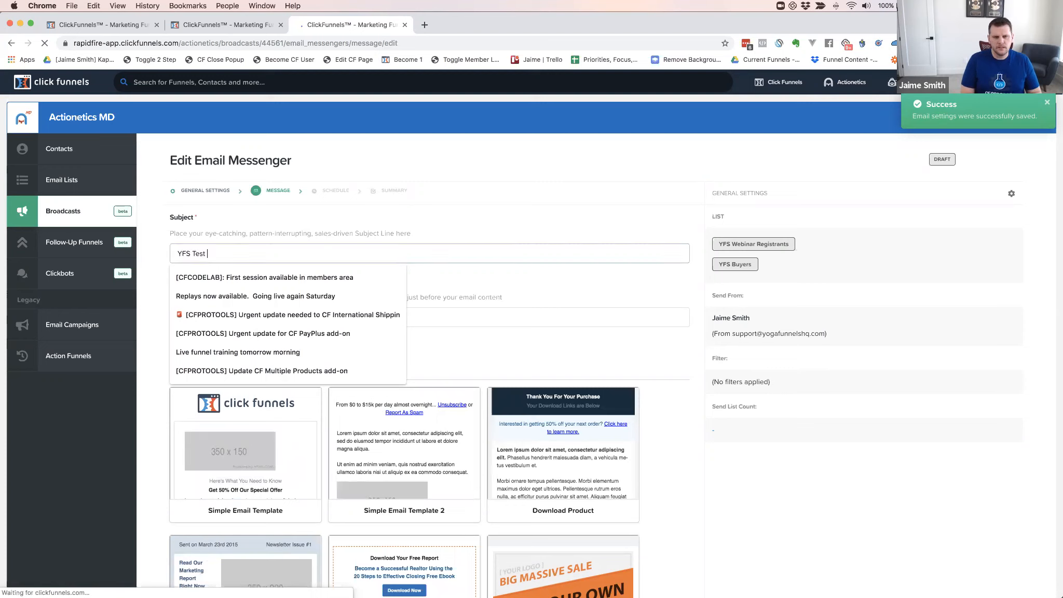
pyautogui.write('Email')
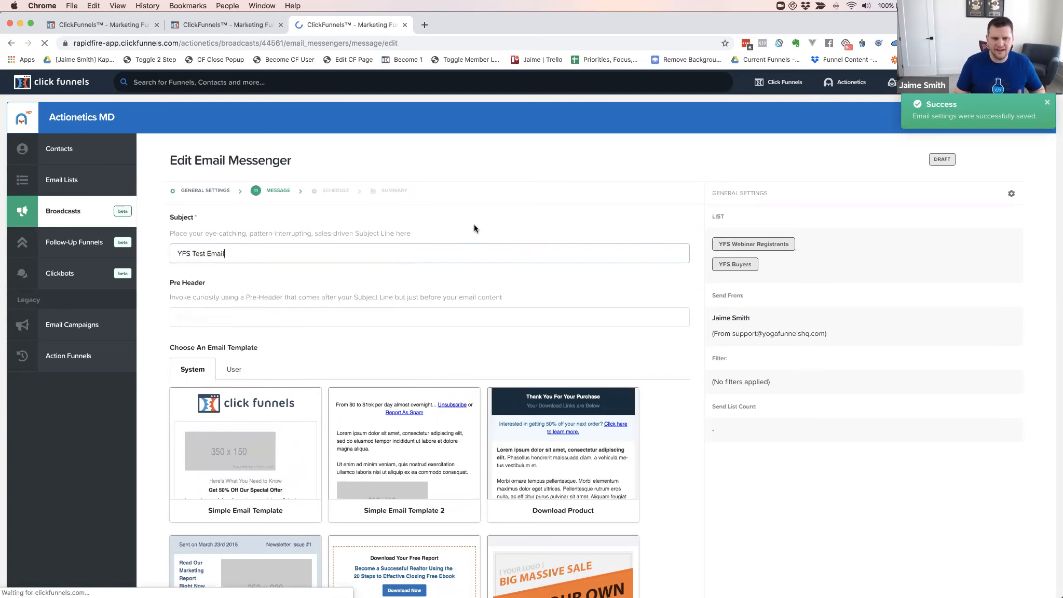
pyautogui.click(345, 347)
# Browse the email templates and list the user-saved templates under User
pyautogui.scroll(-3, 346, 351)
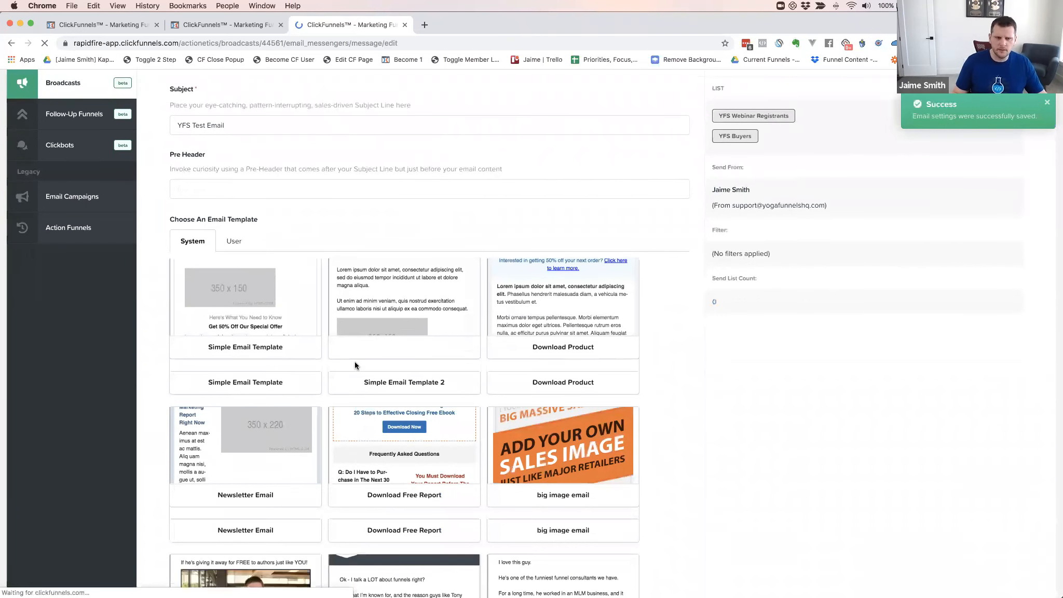
pyautogui.scroll(-5, 354, 355)
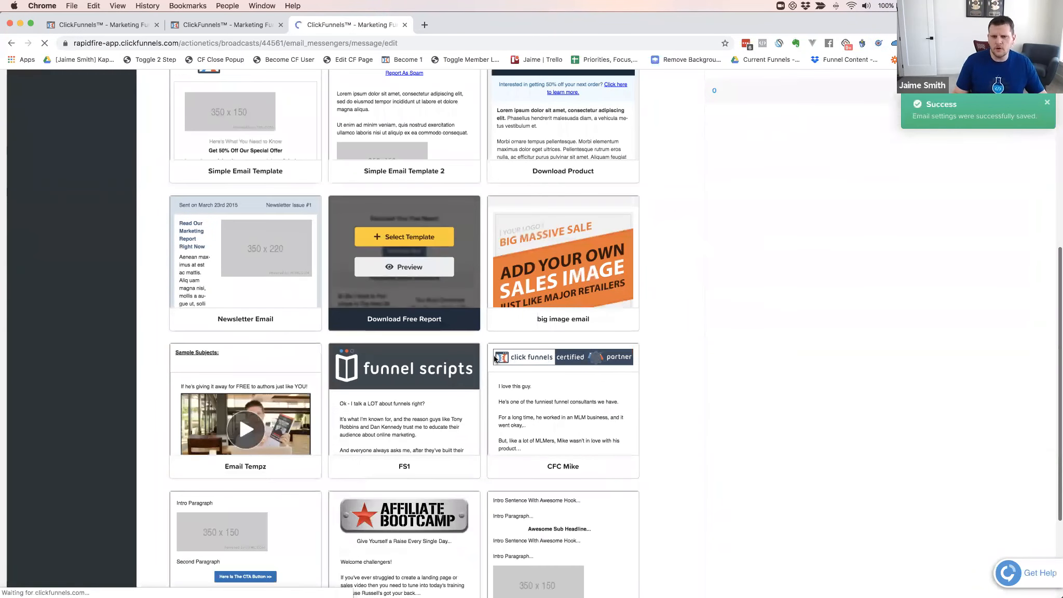
pyautogui.scroll(-2, 475, 350)
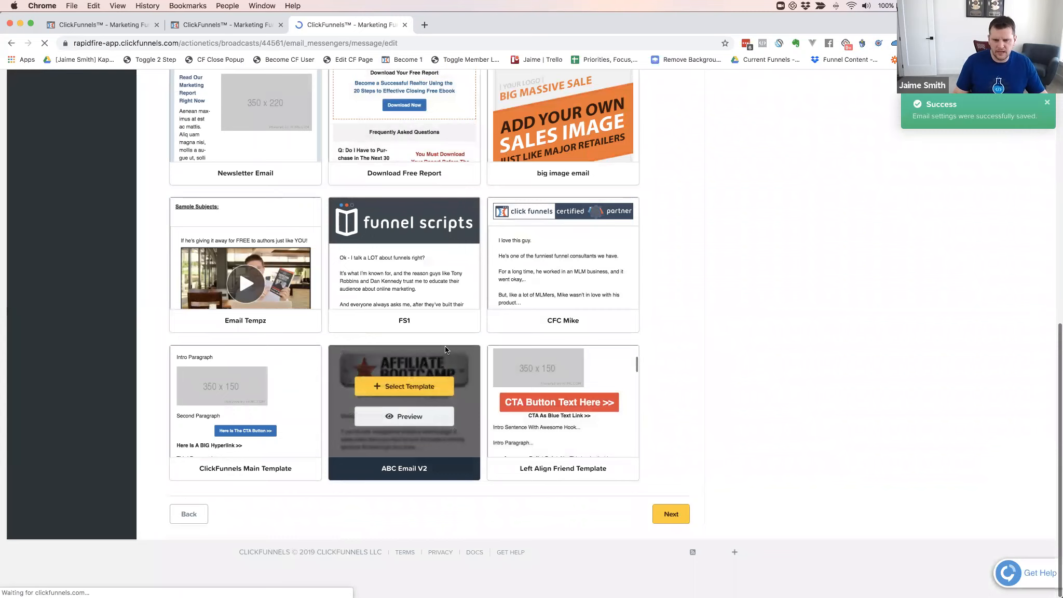
pyautogui.scroll(10, 444, 346)
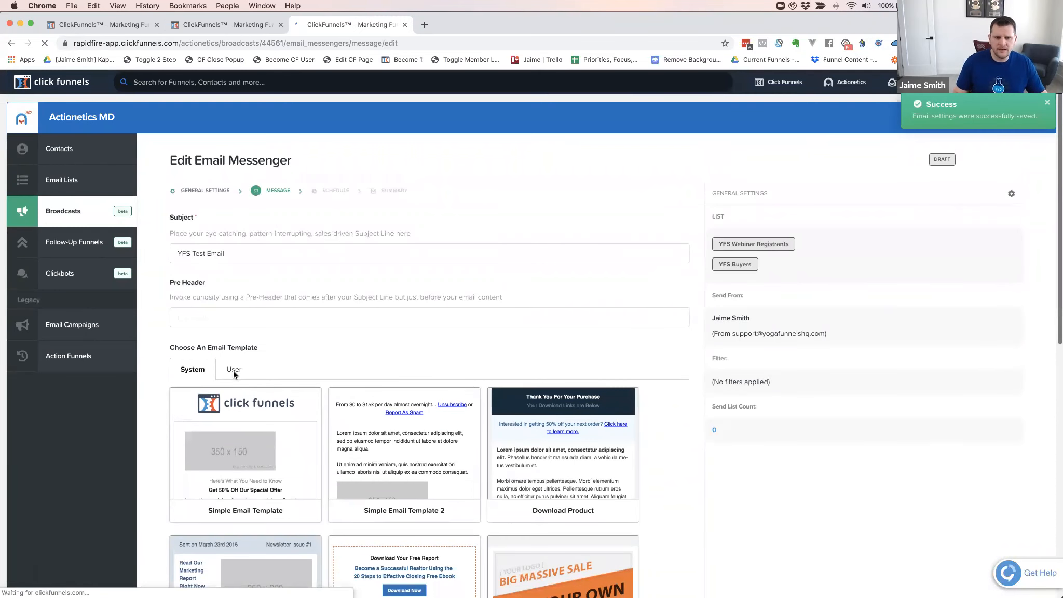
pyautogui.click(236, 369)
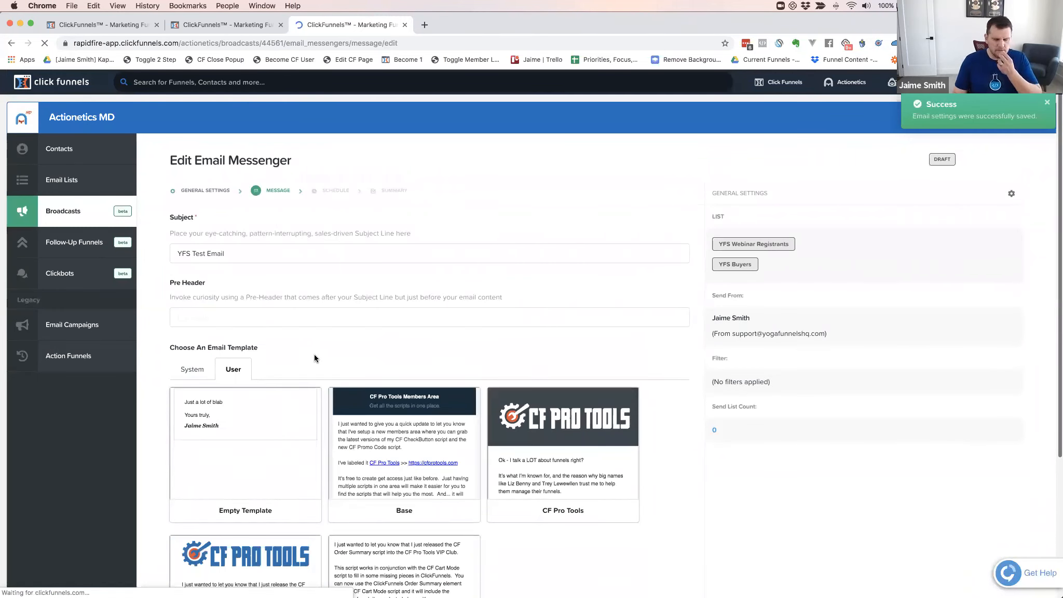
pyautogui.scroll(-2, 314, 354)
pyautogui.scroll(-1, 314, 355)
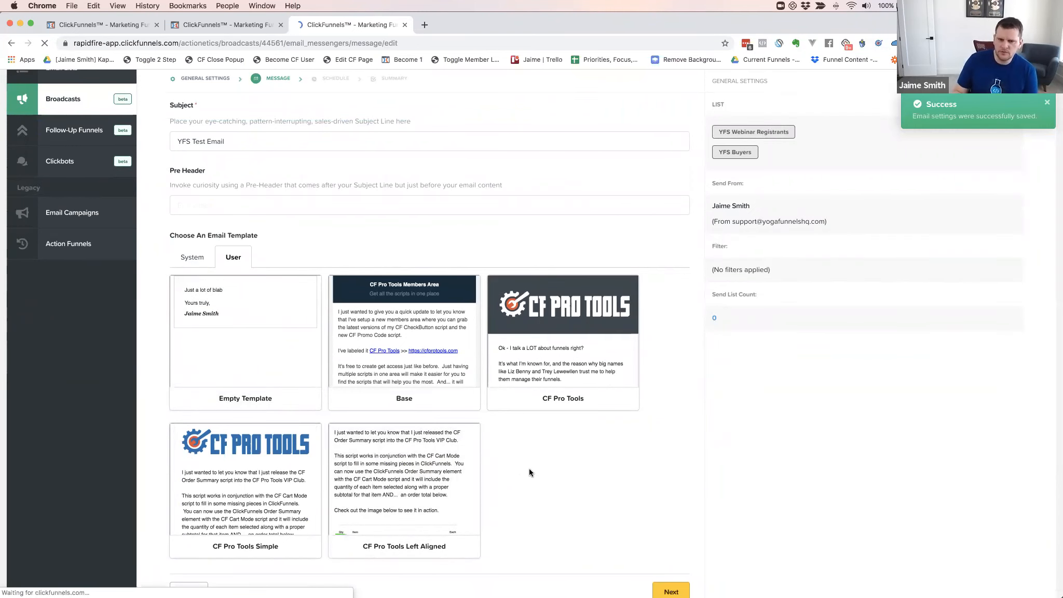
pyautogui.scroll(-2, 524, 472)
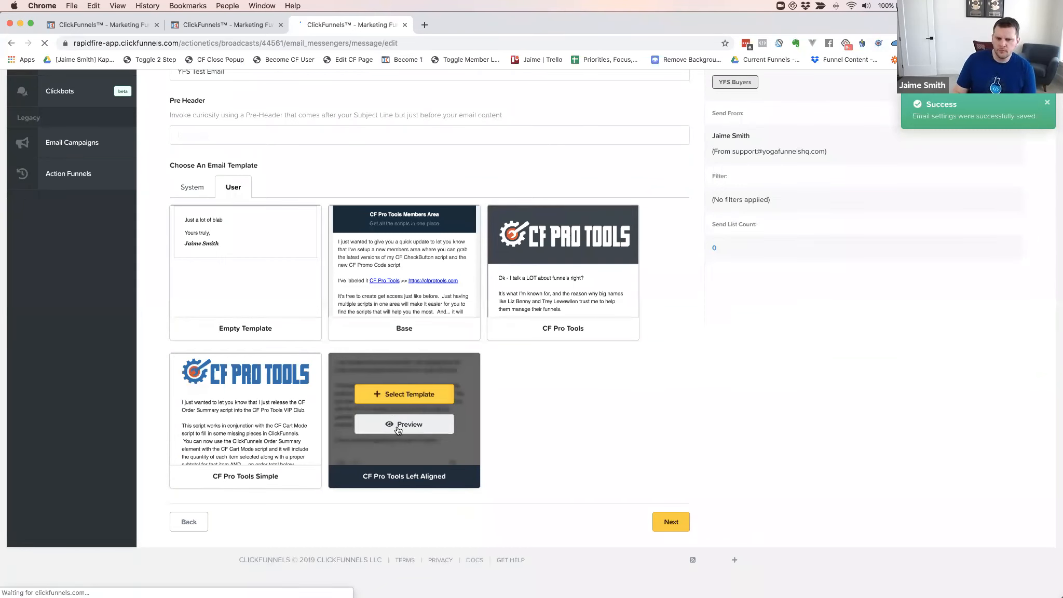
# Choose the CF Pro Tools Left Aligned template for the broadcast email
pyautogui.click(399, 396)
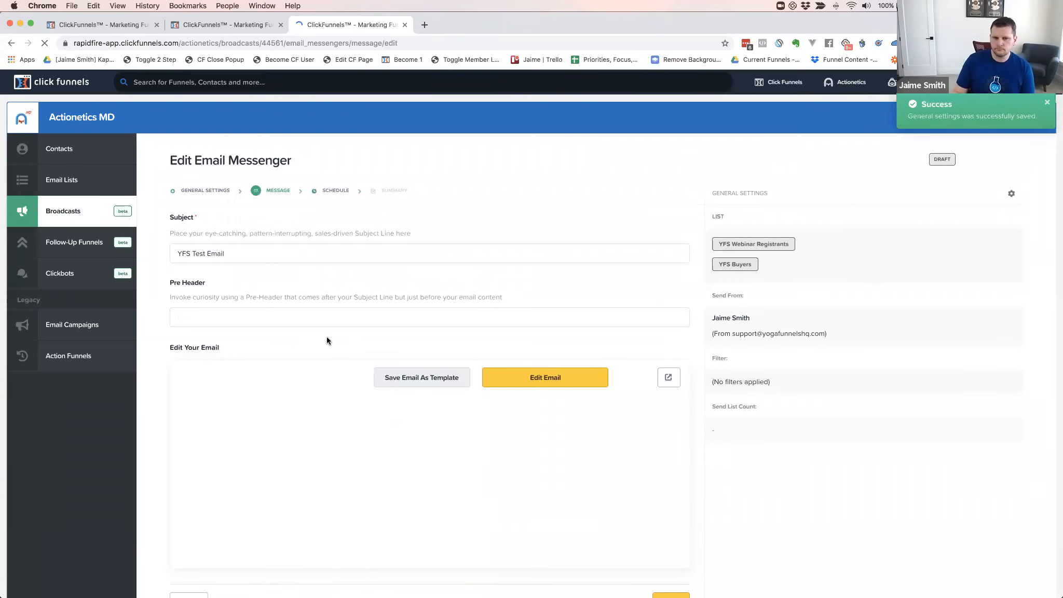
pyautogui.scroll(-1, 303, 339)
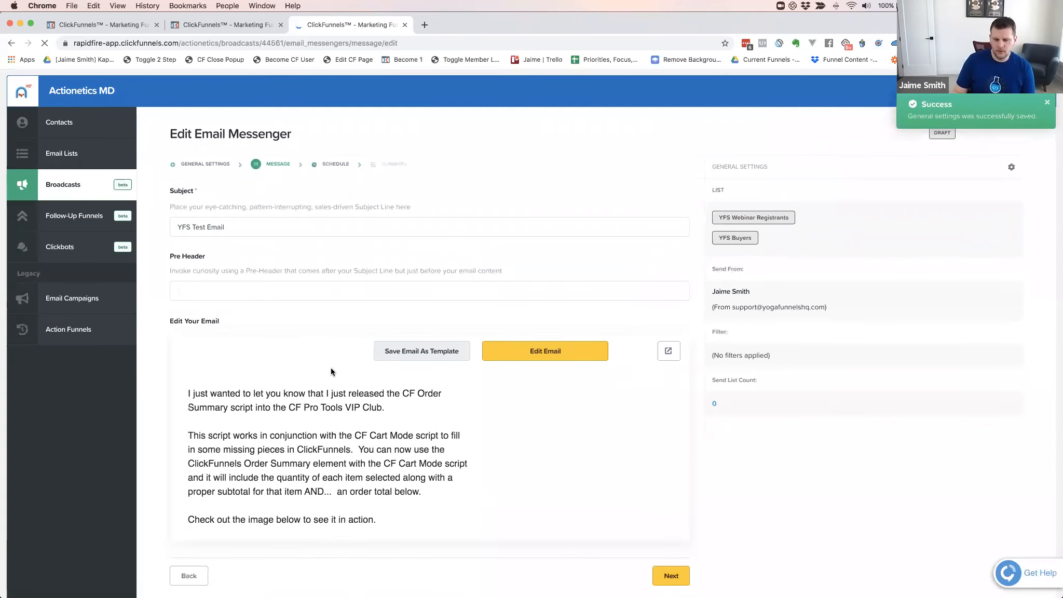
pyautogui.scroll(-2, 330, 371)
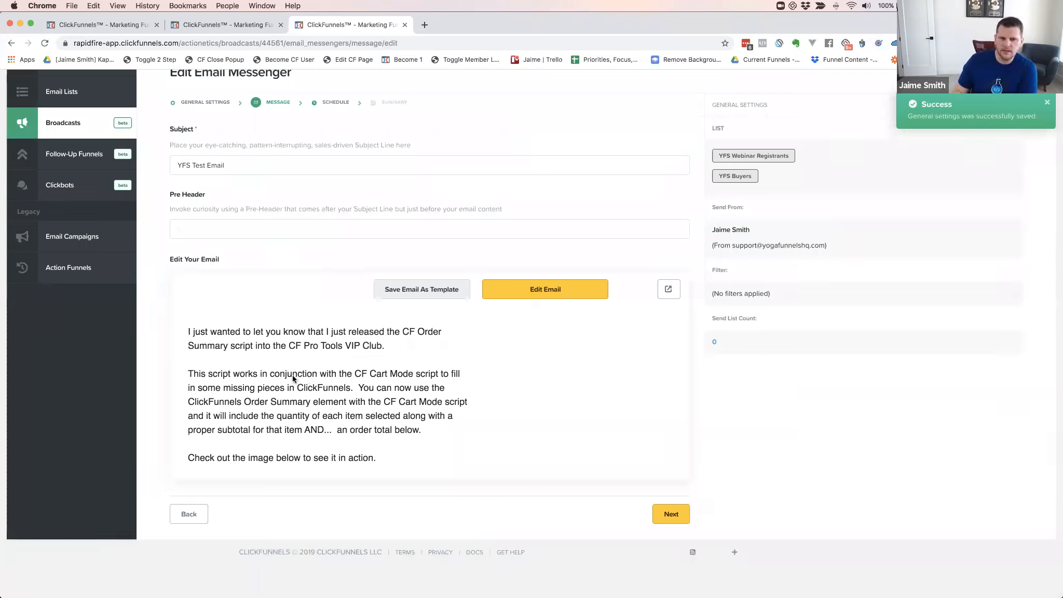
# Delete the order-summary image from the email body and save the change
pyautogui.click(544, 291)
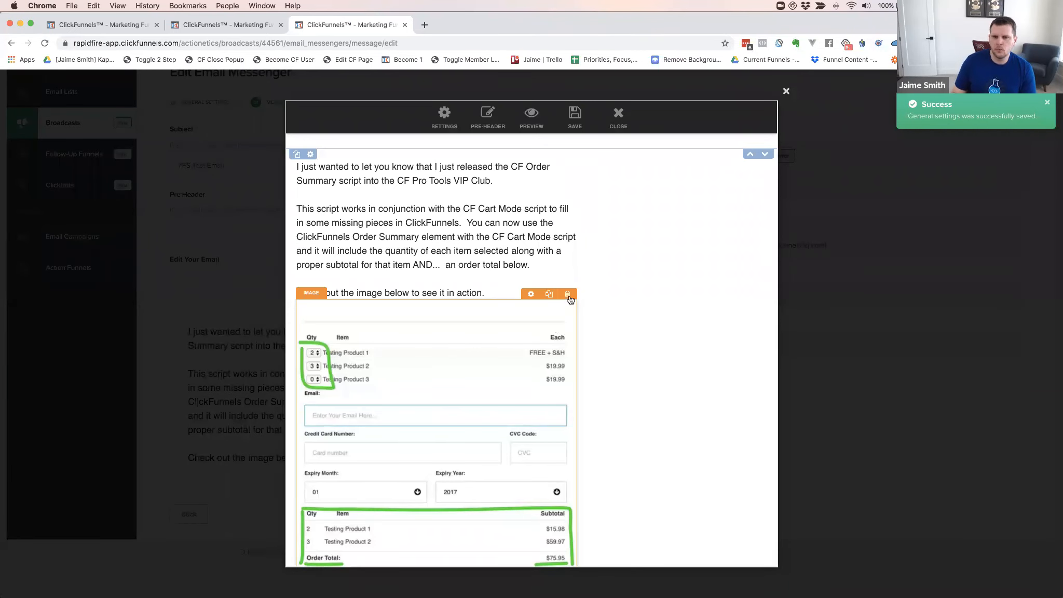
pyautogui.click(568, 295)
pyautogui.press('Return')
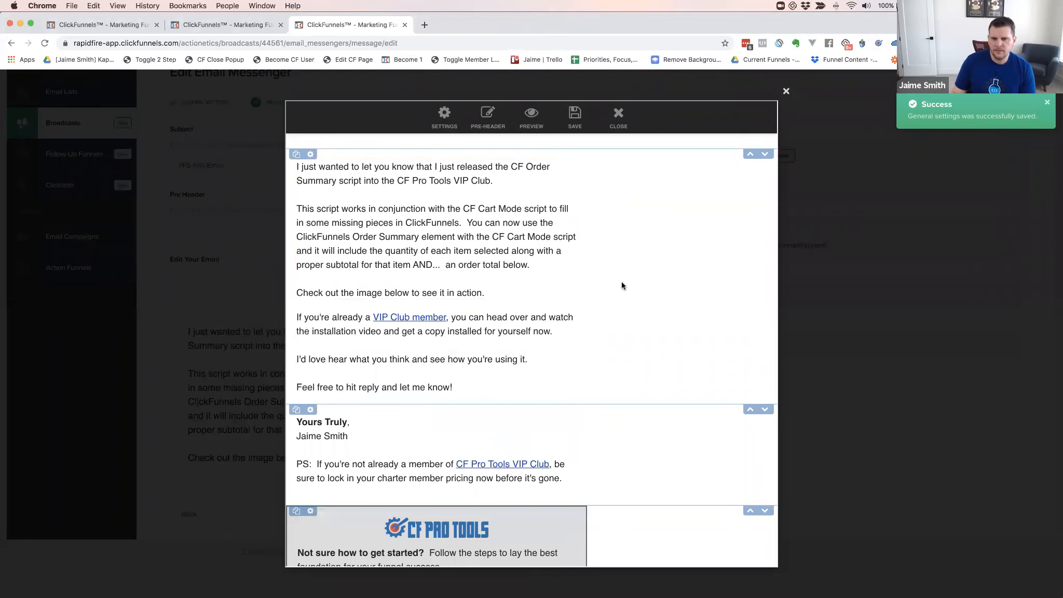
pyautogui.click(575, 117)
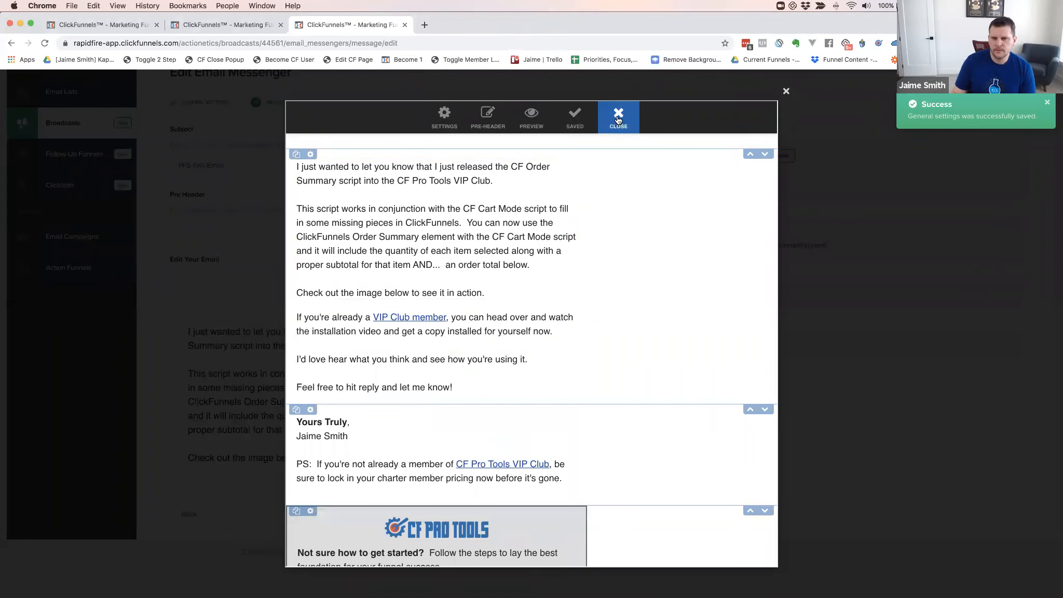
pyautogui.click(617, 120)
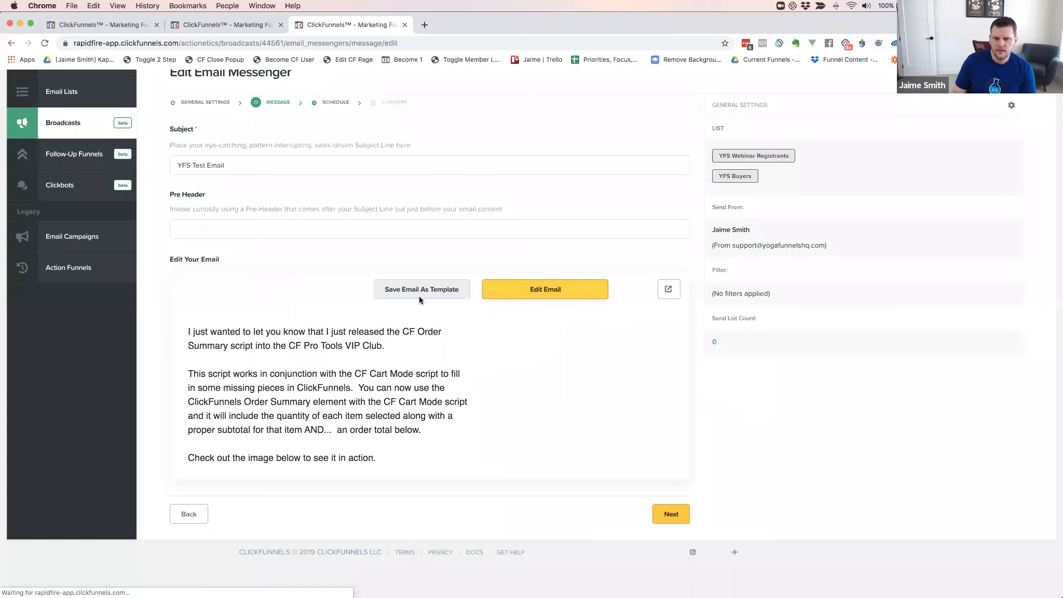
# Save the edited email as the reusable template 'Email Template - 6' and view its page
pyautogui.click(419, 290)
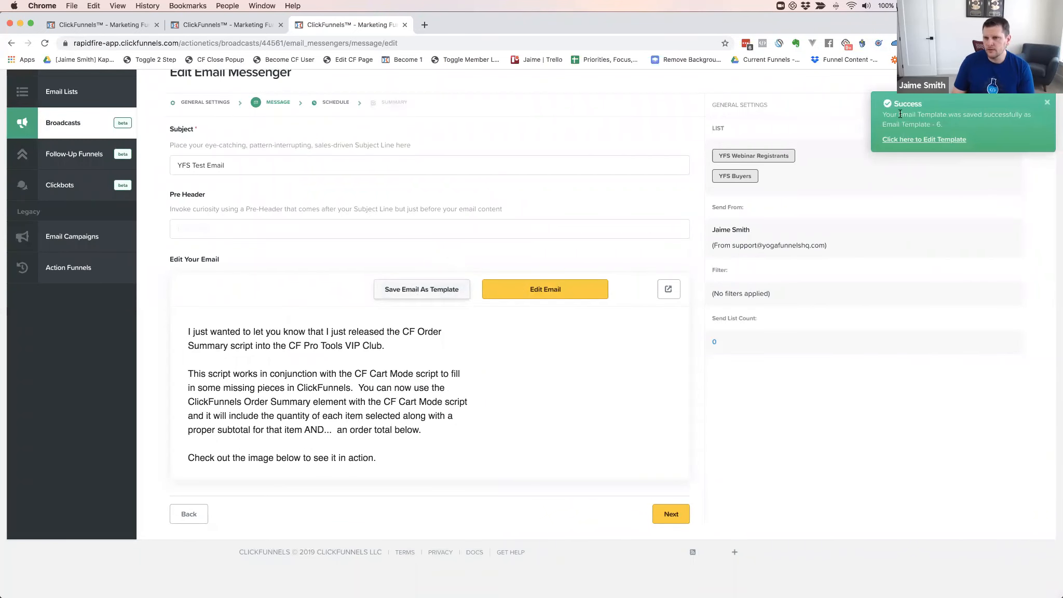
pyautogui.click(915, 141)
pyautogui.click(468, 26)
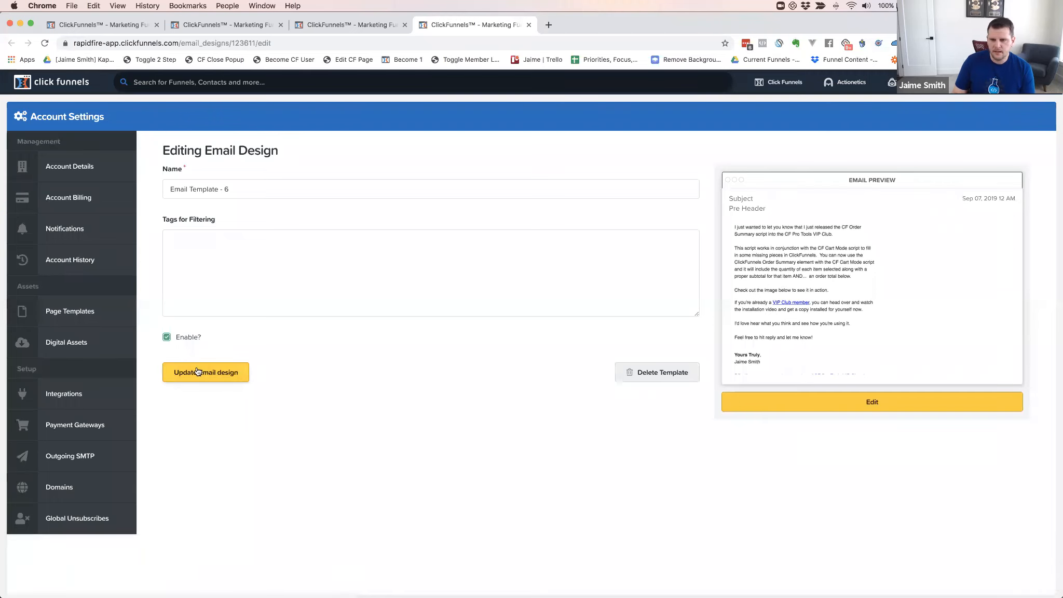
# Inspect the template's content in the email editor, then return to the broadcast
pyautogui.click(875, 403)
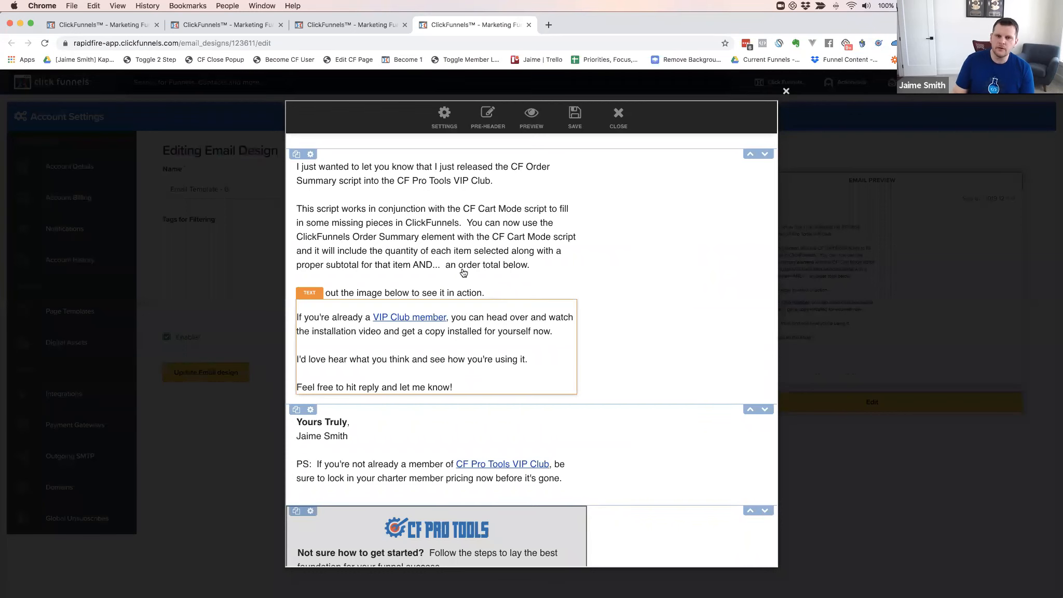
pyautogui.scroll(-6, 492, 280)
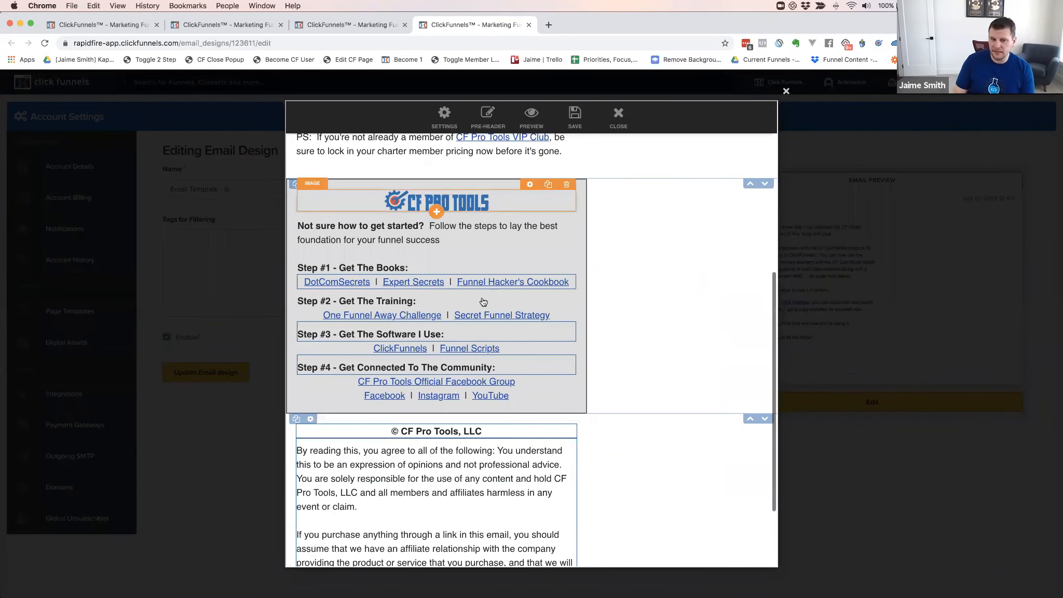
pyautogui.scroll(4, 480, 300)
pyautogui.scroll(3, 480, 300)
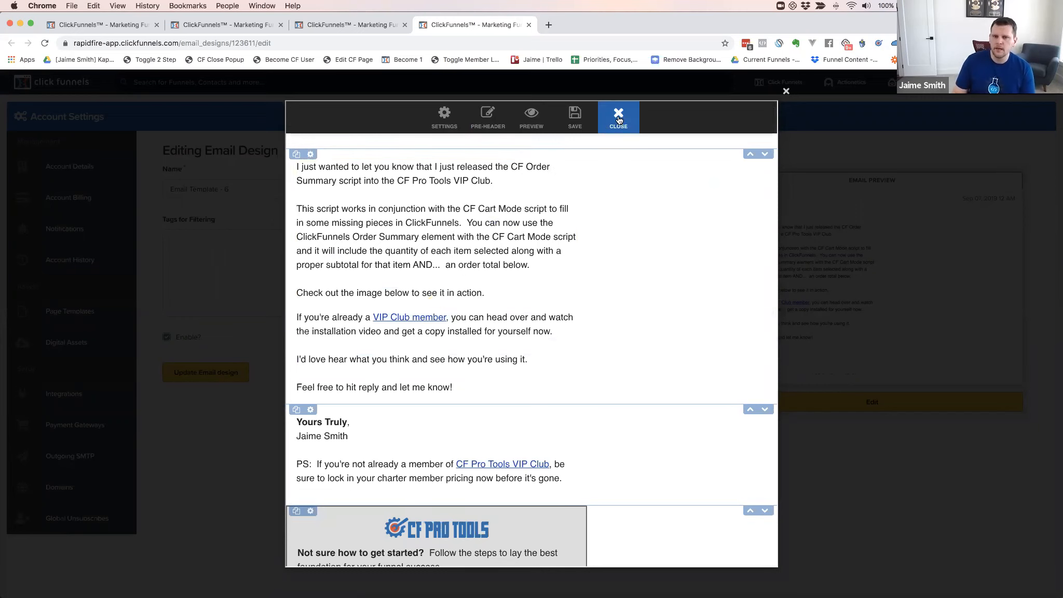
pyautogui.click(575, 116)
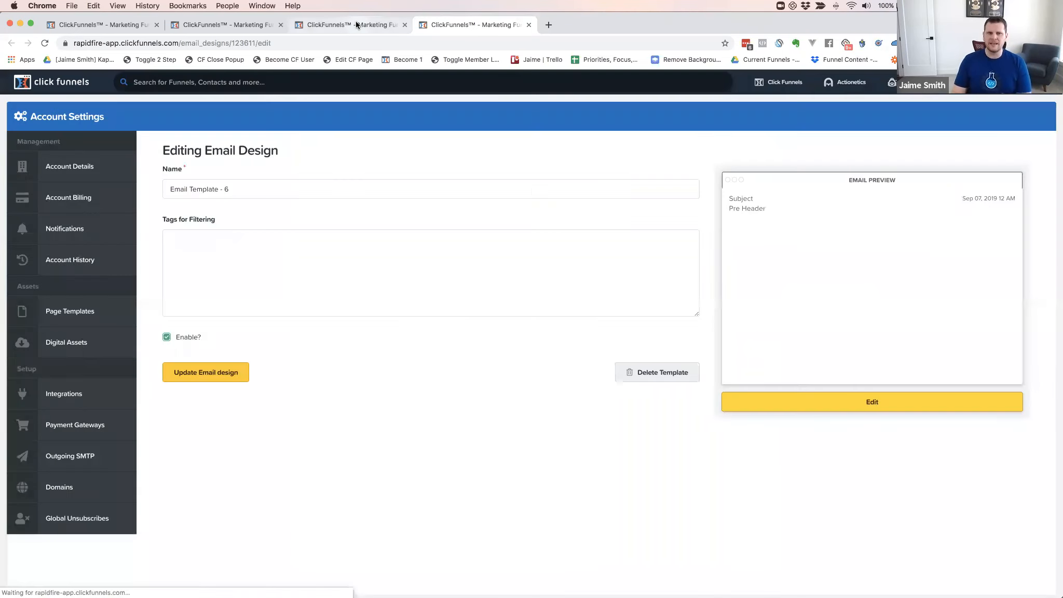
pyautogui.click(356, 24)
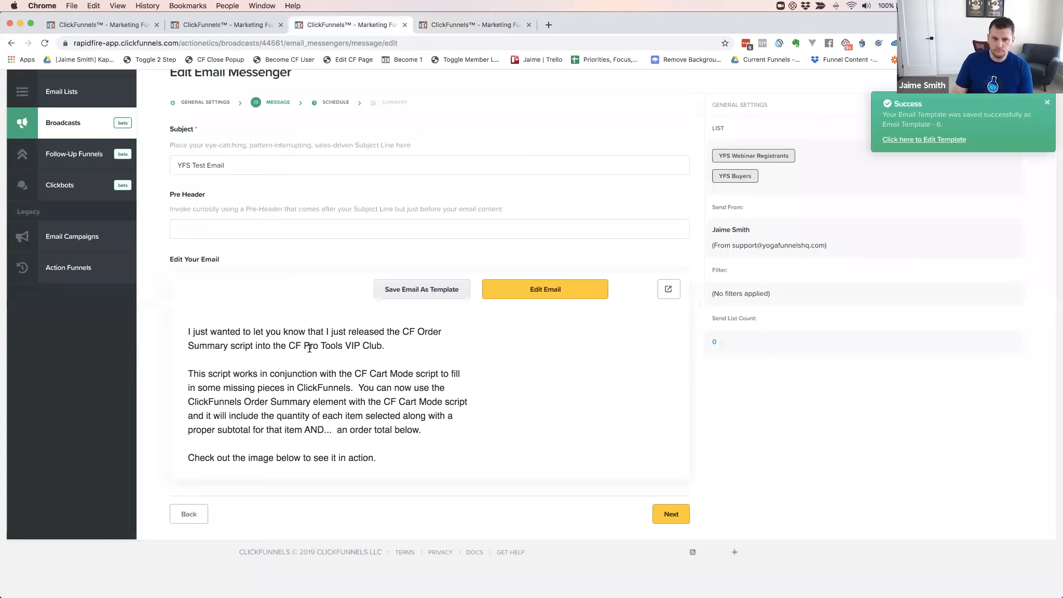
pyautogui.click(541, 293)
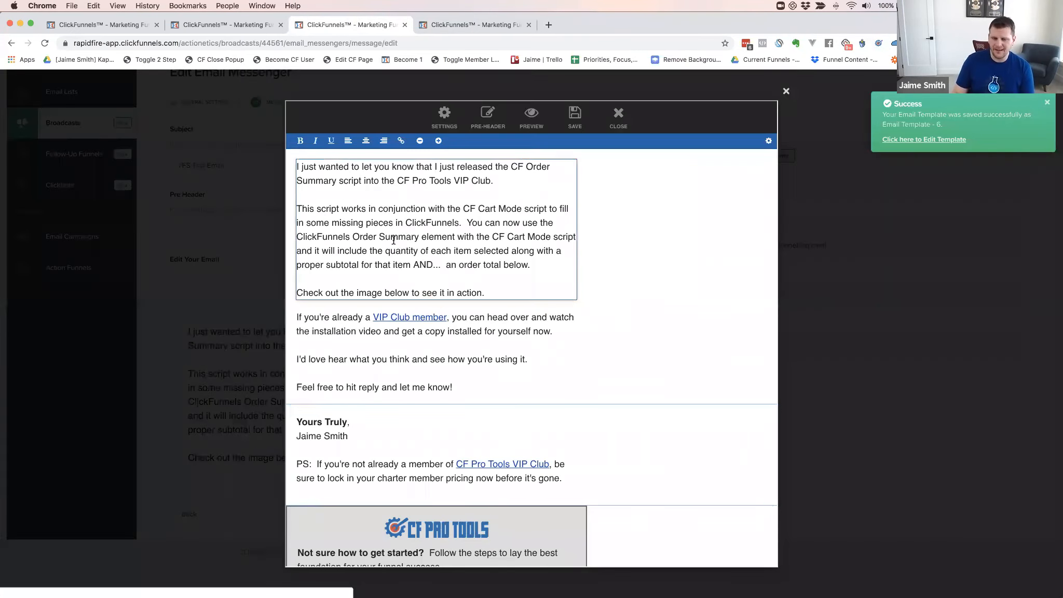
pyautogui.scroll(-3, 415, 237)
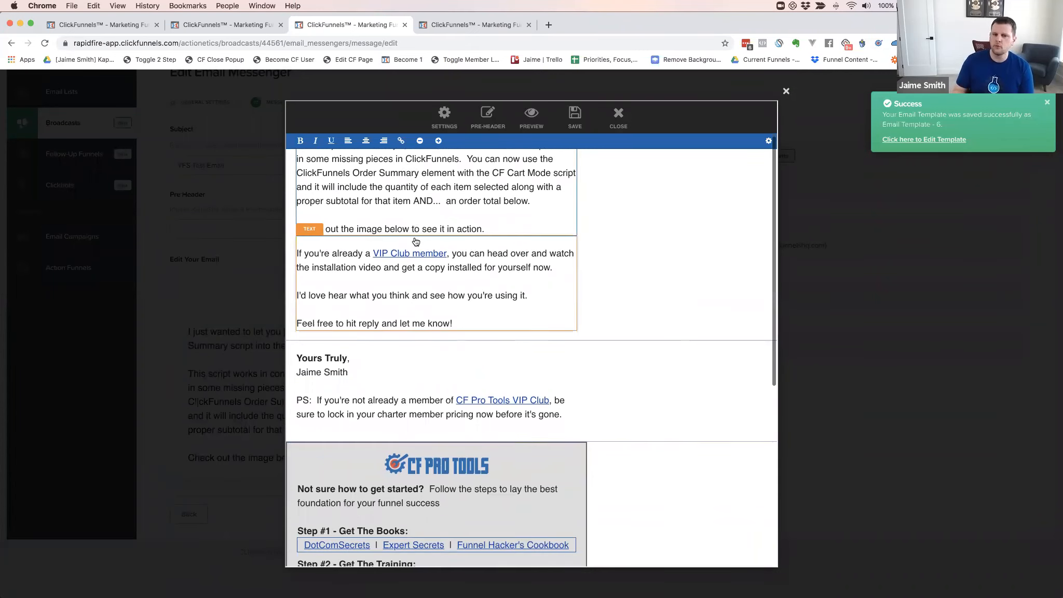
pyautogui.scroll(-8, 415, 241)
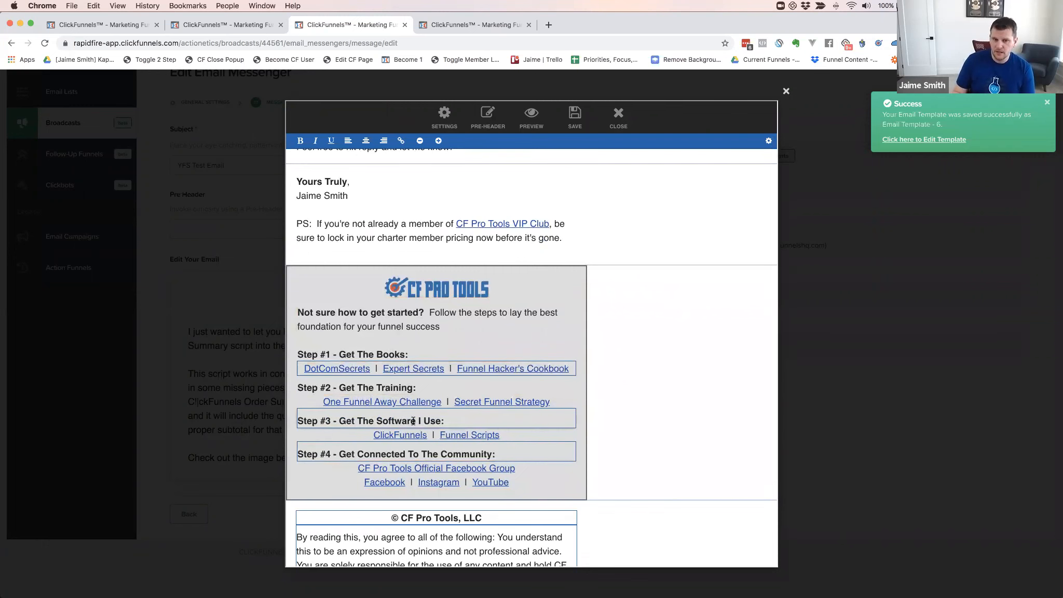
pyautogui.scroll(-6, 507, 431)
pyautogui.scroll(-1, 457, 434)
pyautogui.scroll(9, 410, 437)
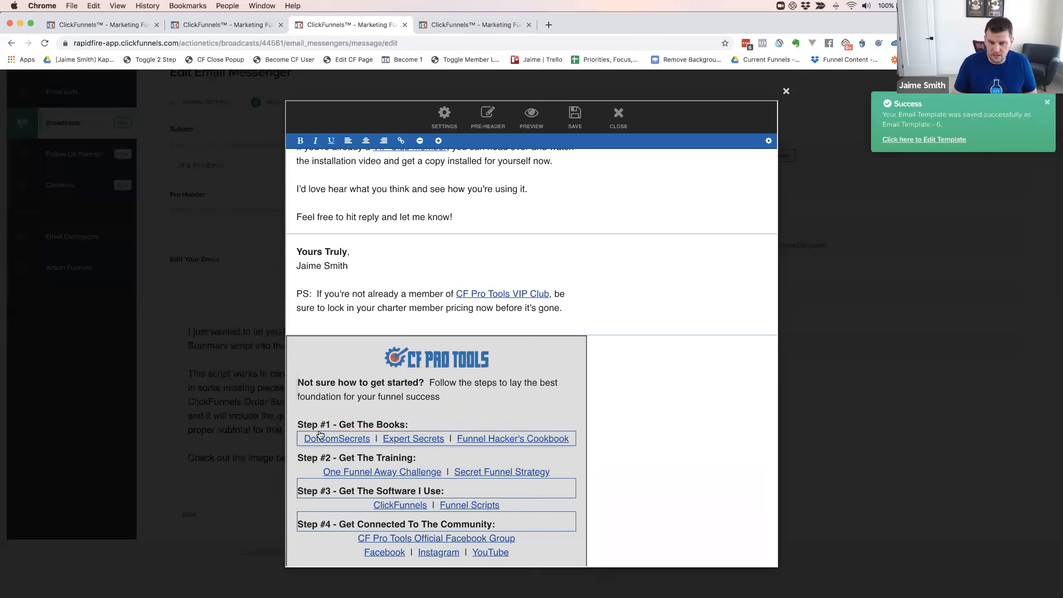
pyautogui.scroll(-2, 498, 477)
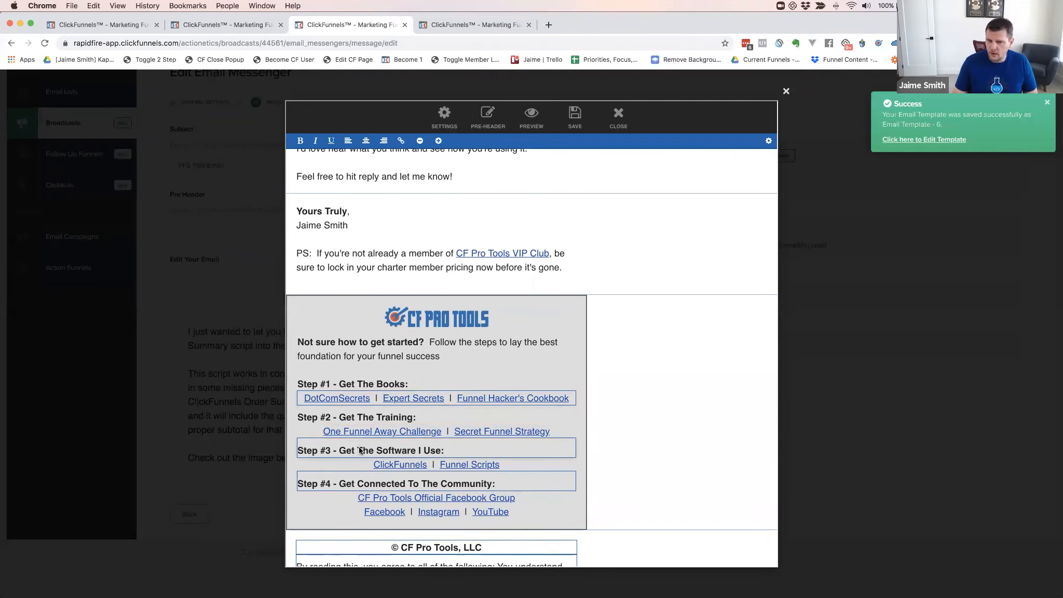
pyautogui.scroll(1, 487, 453)
pyautogui.scroll(5, 487, 456)
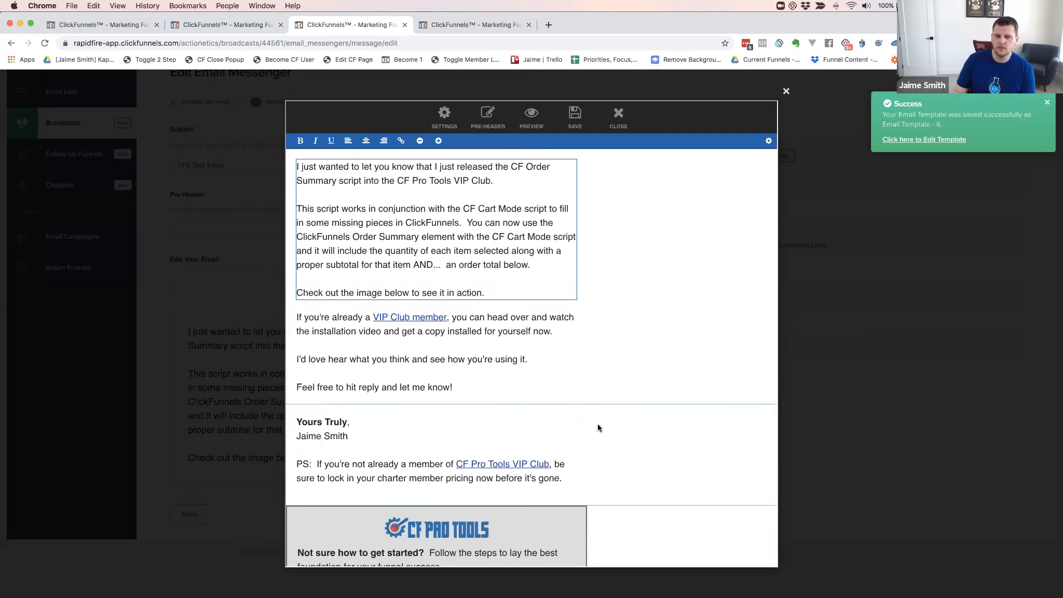
pyautogui.scroll(-5, 596, 424)
pyautogui.scroll(-1, 426, 466)
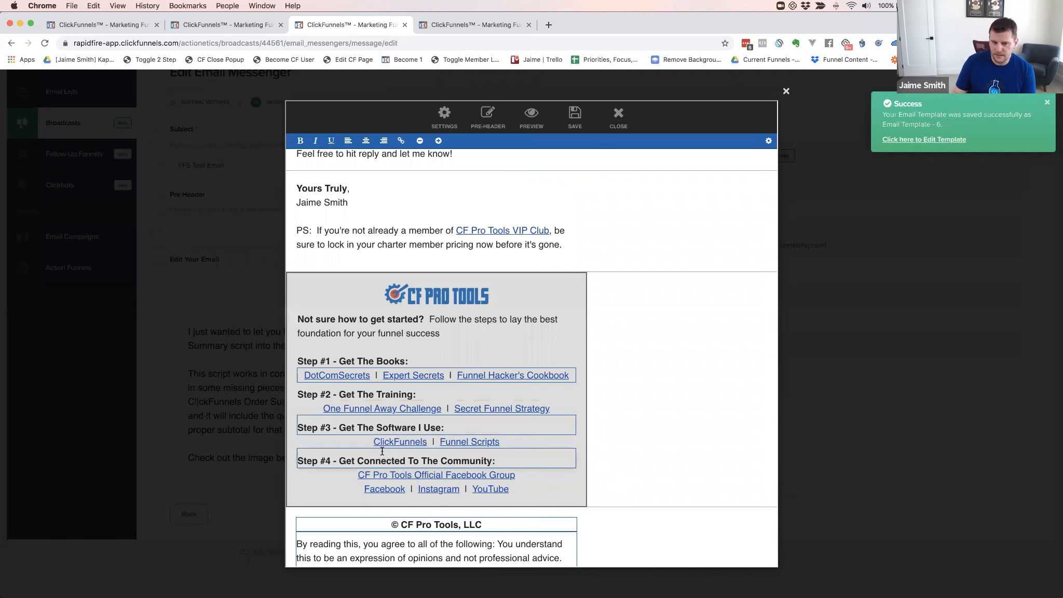
pyautogui.scroll(5, 561, 393)
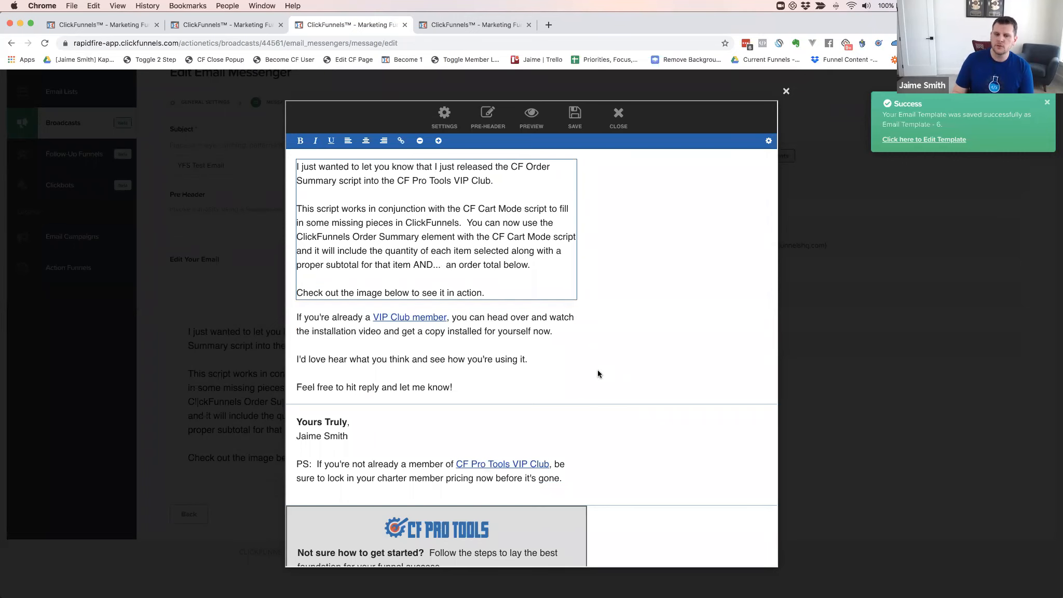
pyautogui.scroll(-5, 597, 370)
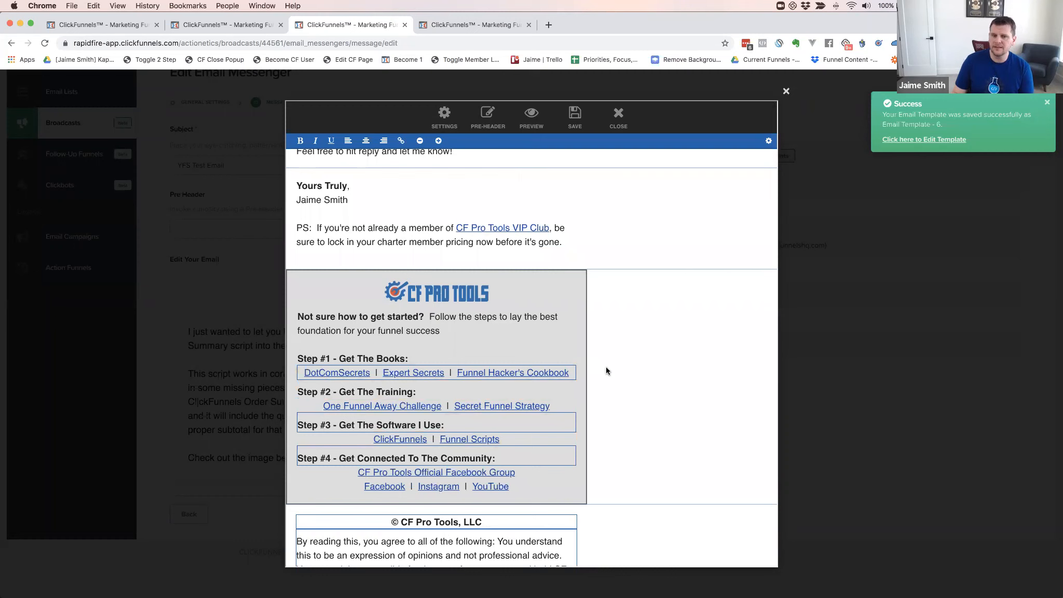
pyautogui.scroll(5, 612, 366)
pyautogui.click(447, 236)
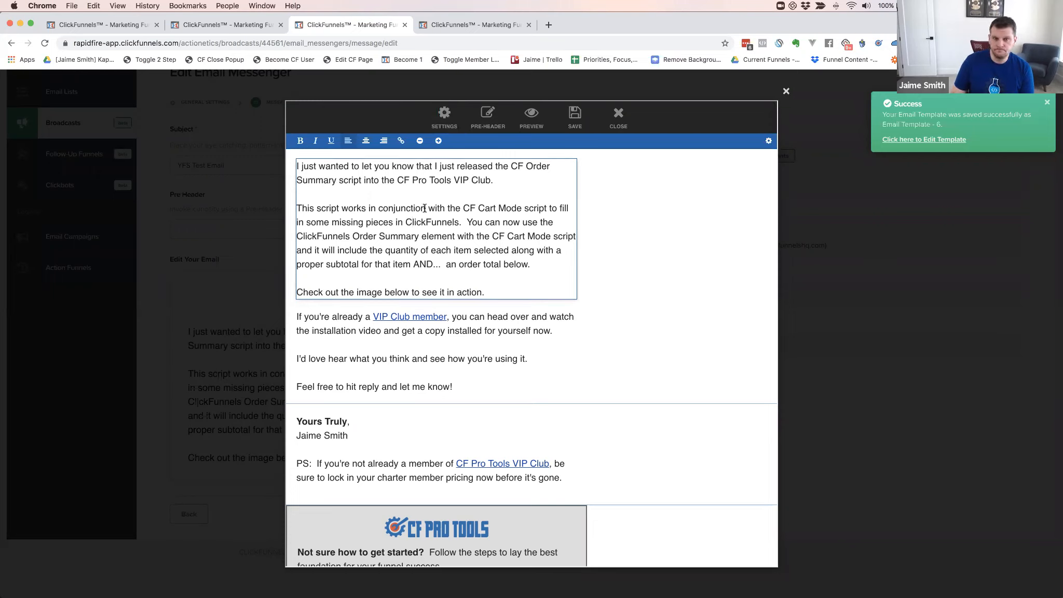
pyautogui.click(442, 120)
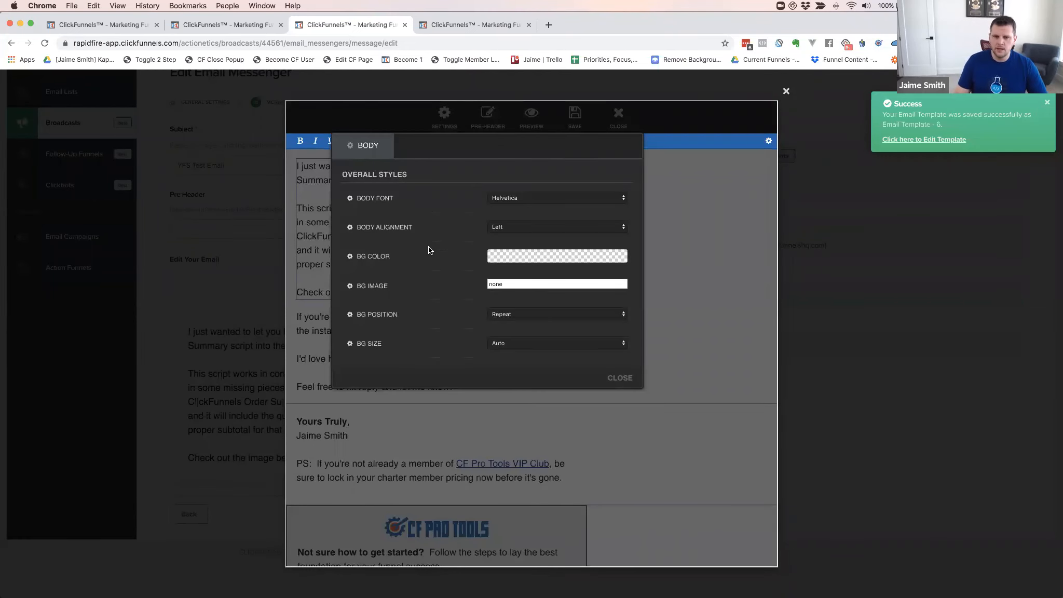
pyautogui.click(674, 246)
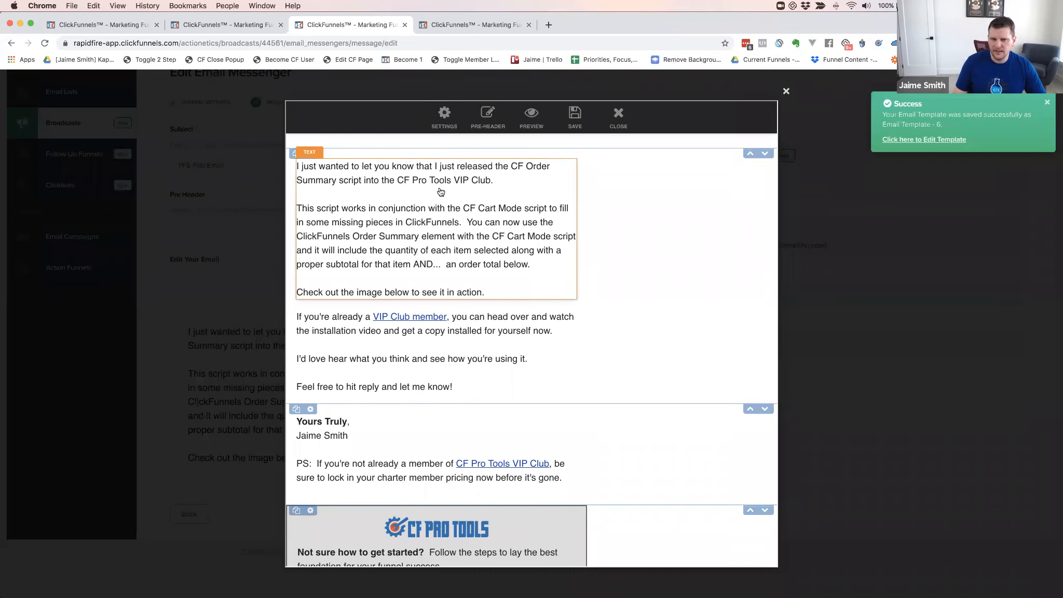
pyautogui.click(445, 115)
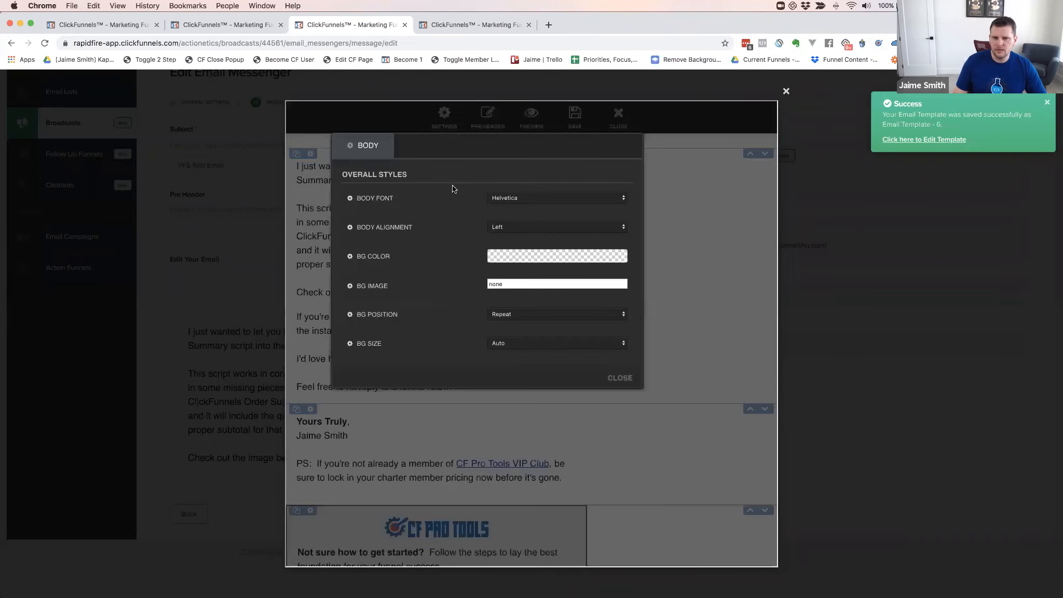
pyautogui.click(501, 226)
pyautogui.click(501, 238)
pyautogui.click(711, 267)
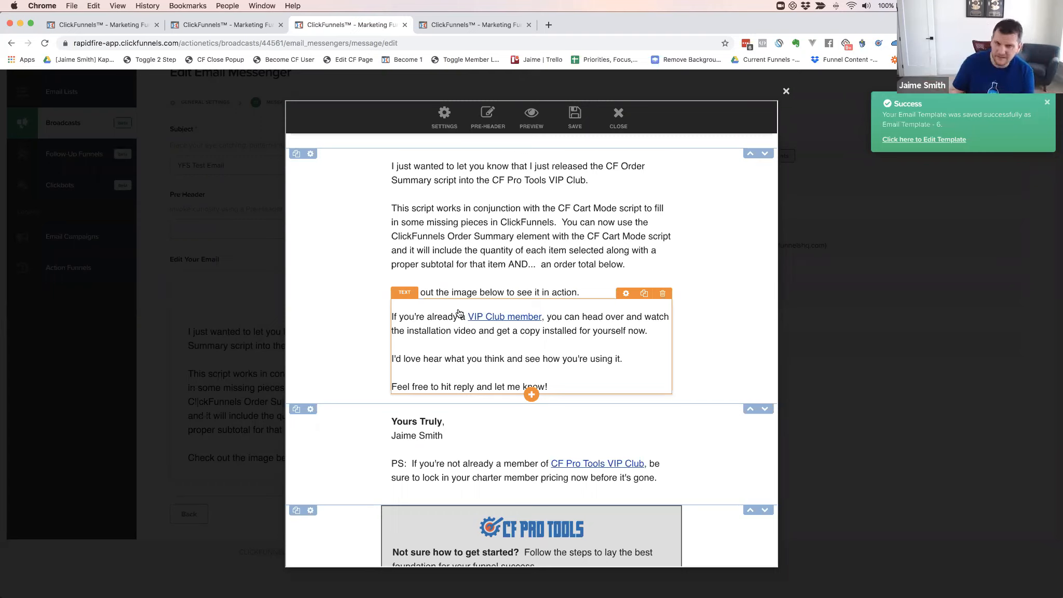
pyautogui.click(445, 120)
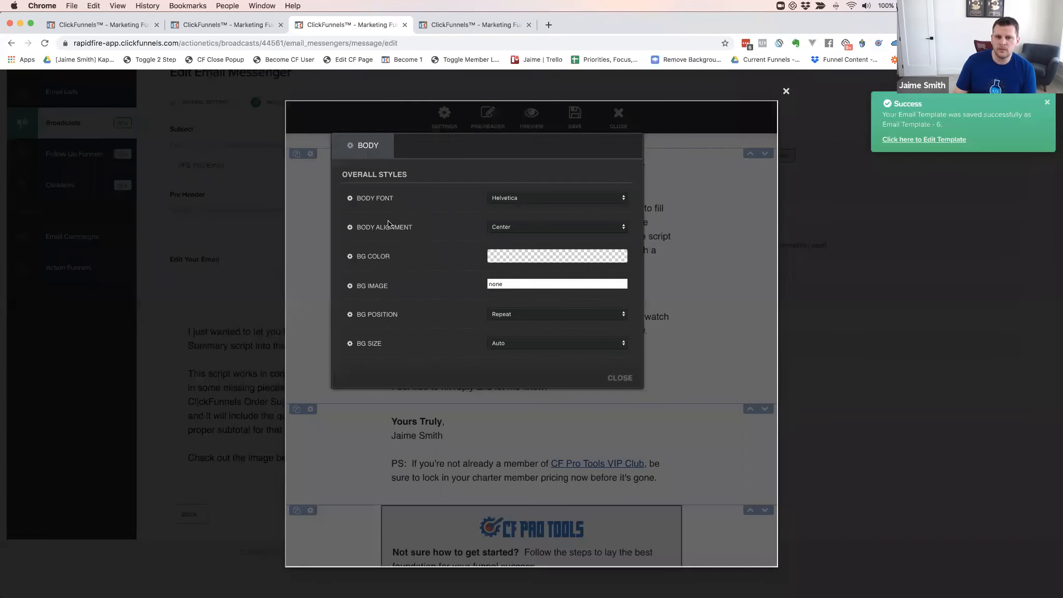
pyautogui.click(511, 227)
pyautogui.click(503, 217)
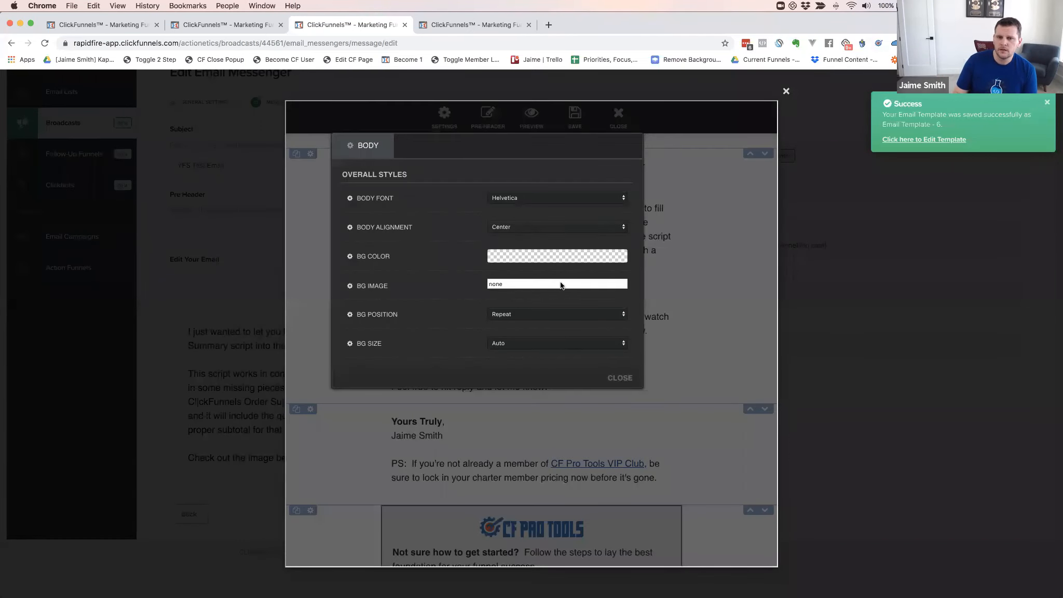
pyautogui.click(669, 267)
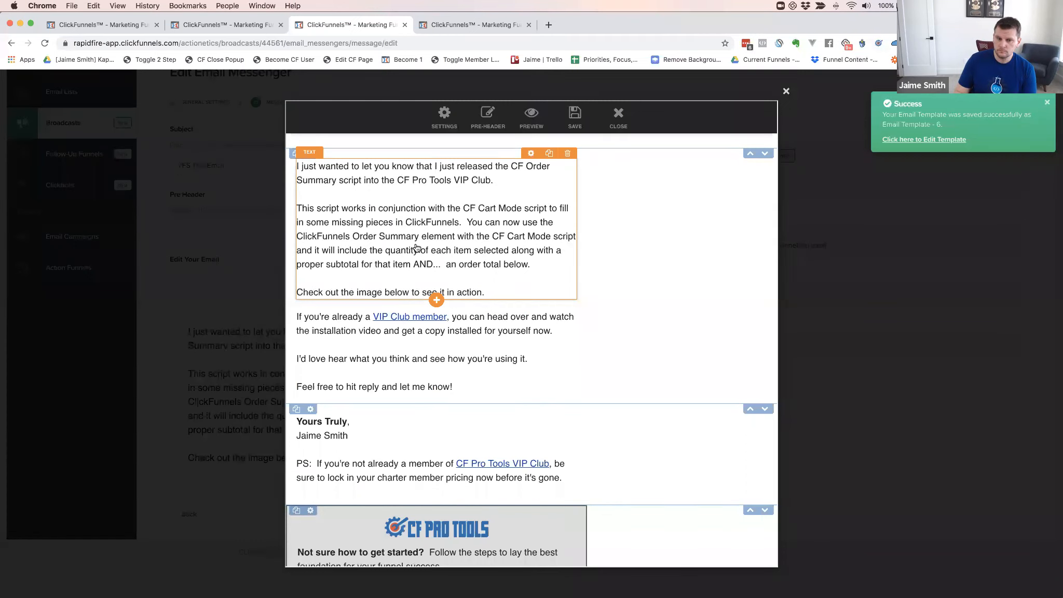
pyautogui.scroll(-4, 479, 297)
# Select the intro's opening sentence in the first text block and bring up the empty pre-header editor
pyautogui.scroll(-3, 542, 295)
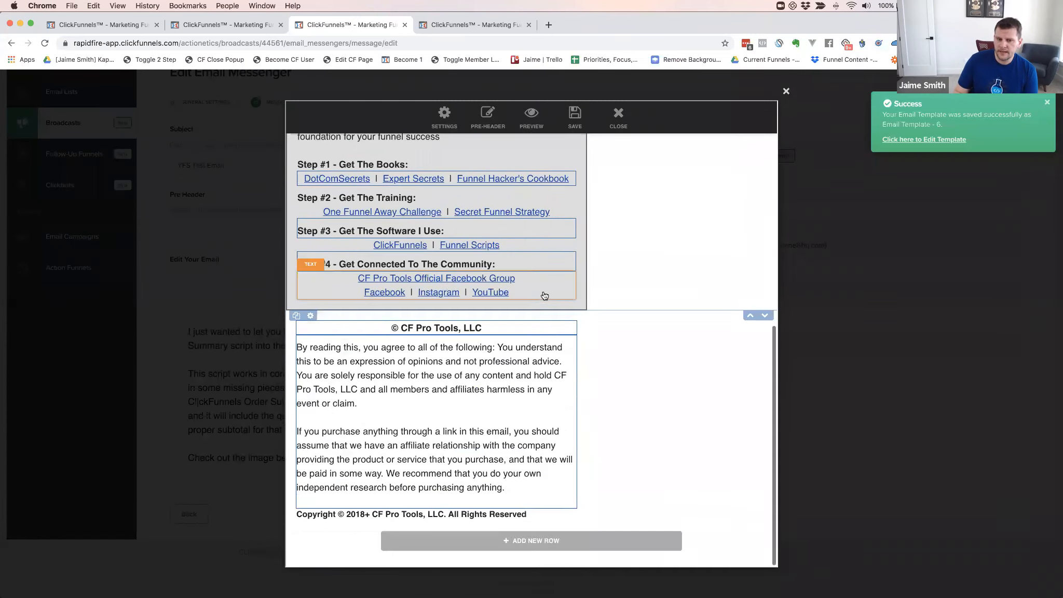
pyautogui.scroll(10, 402, 204)
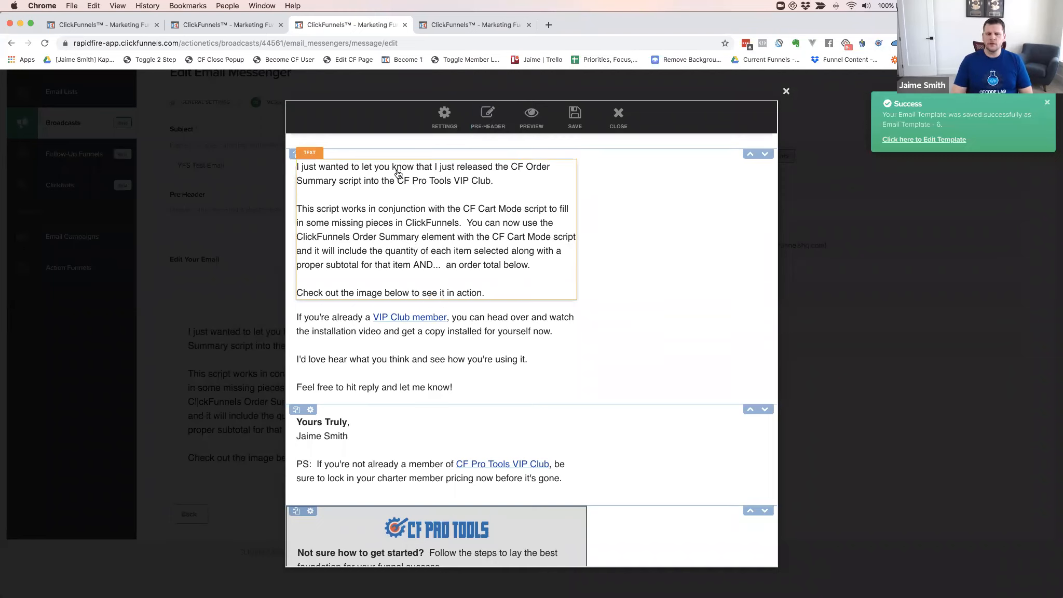
pyautogui.moveTo(399, 174)
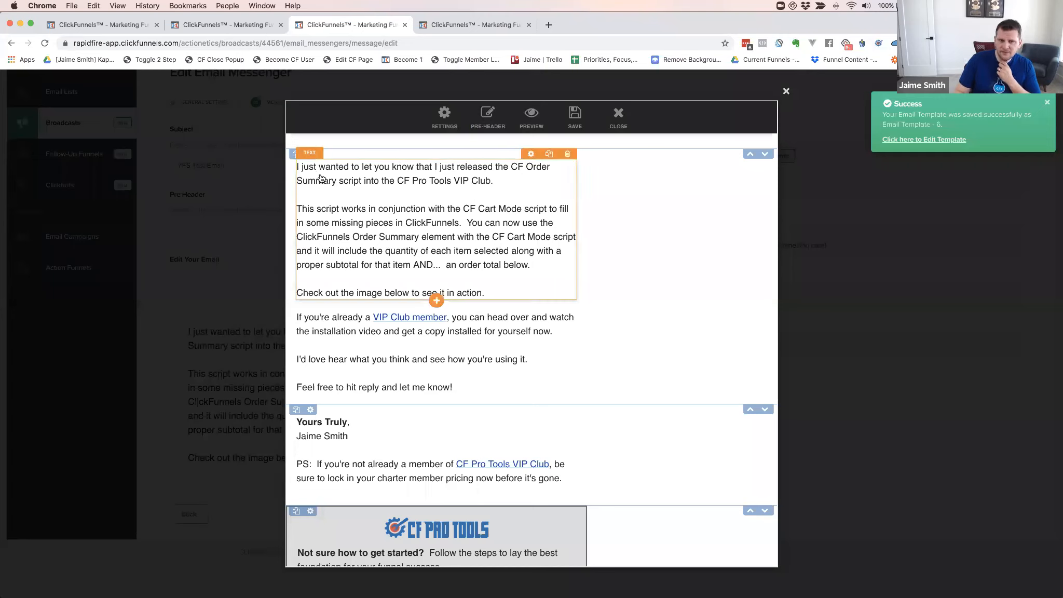
pyautogui.click(437, 298)
pyautogui.moveTo(493, 181); pyautogui.dragTo(296, 167)
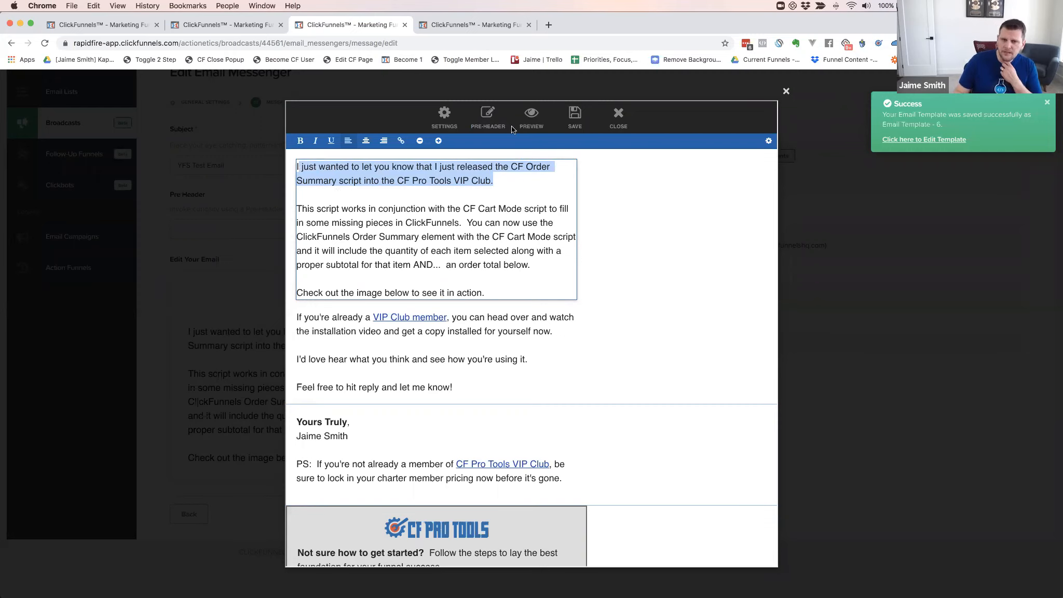
pyautogui.click(490, 120)
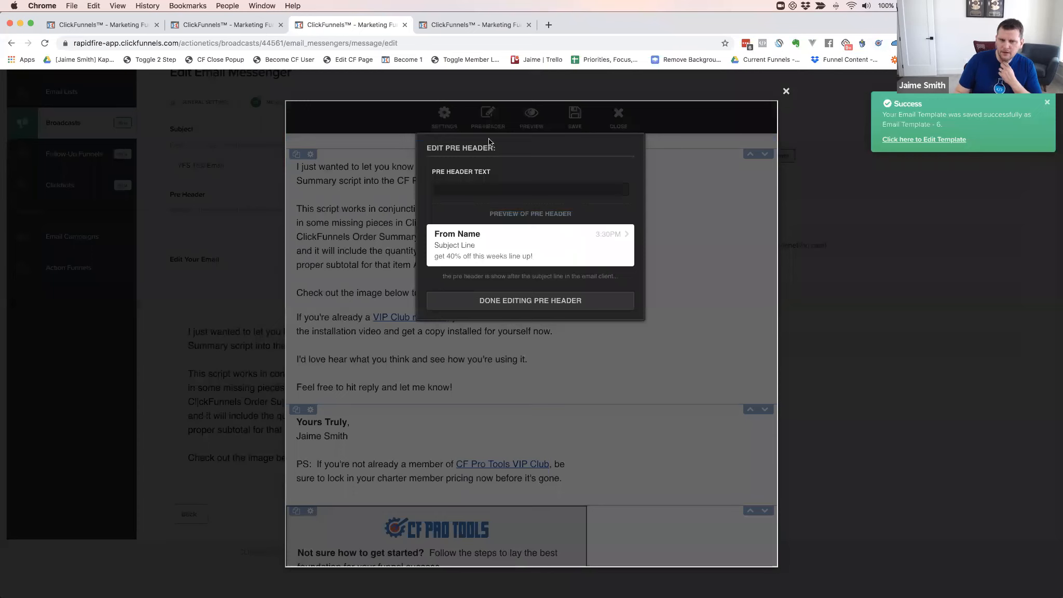
# Set the email pre-header to 'Super cool hook that comes later in the email' and save the email
pyautogui.click(479, 191)
pyautogui.write('Super cool')
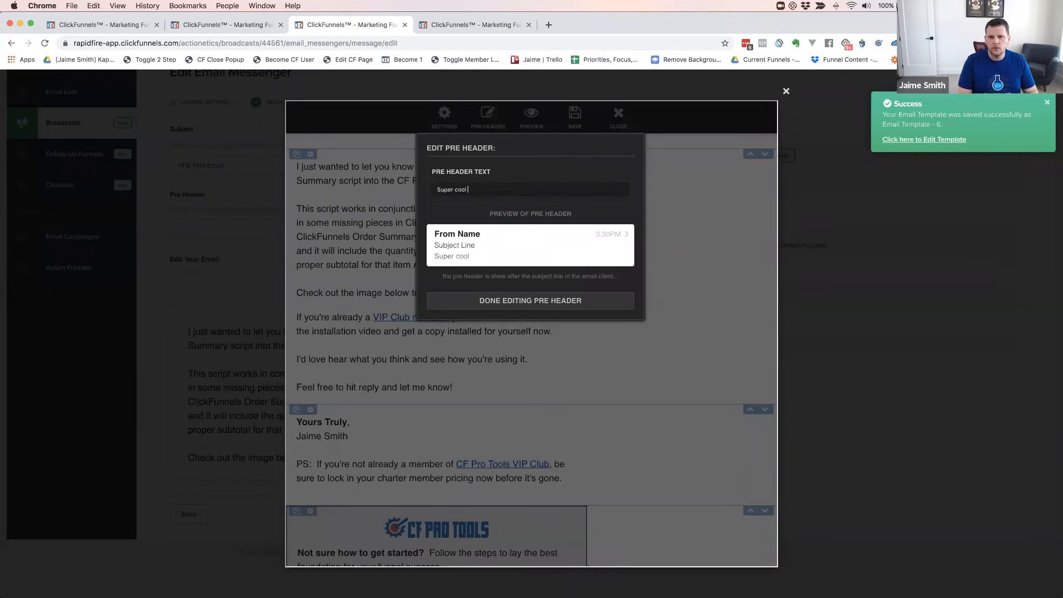
pyautogui.write(' hook that comes later in the email')
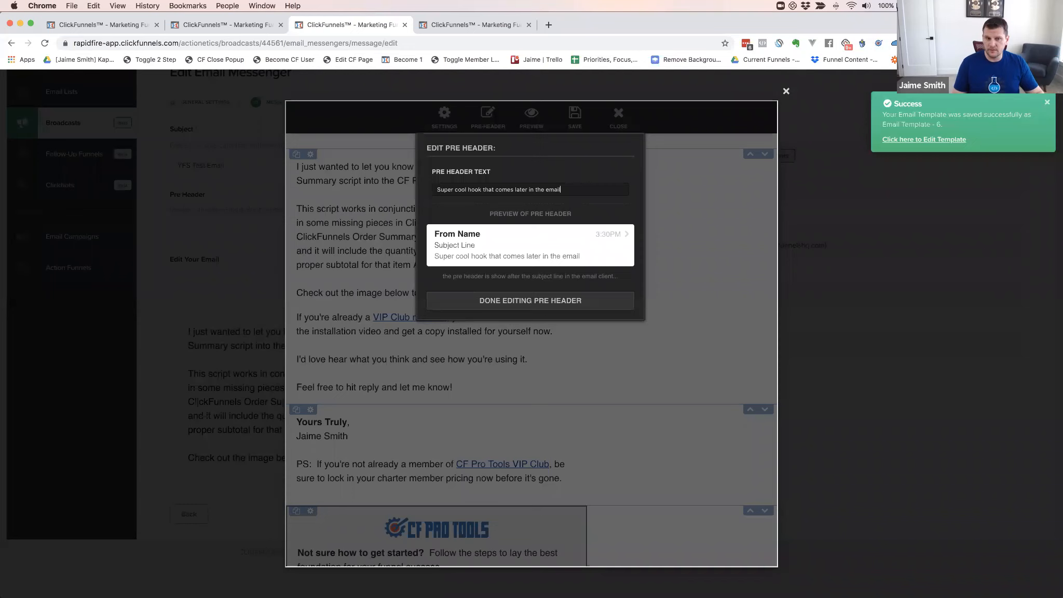
pyautogui.scroll(-1, 455, 191)
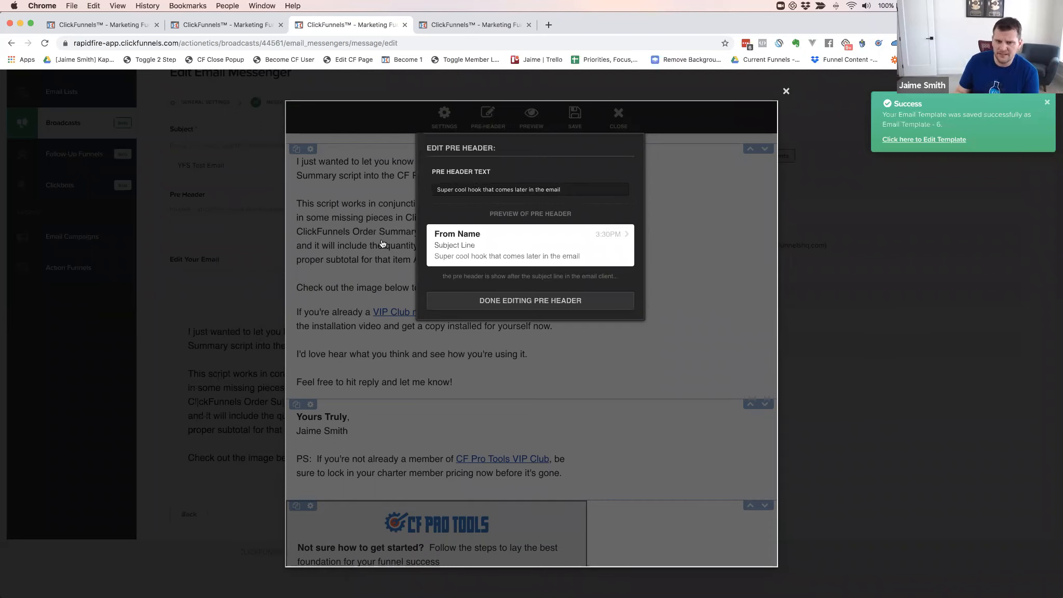
pyautogui.click(528, 304)
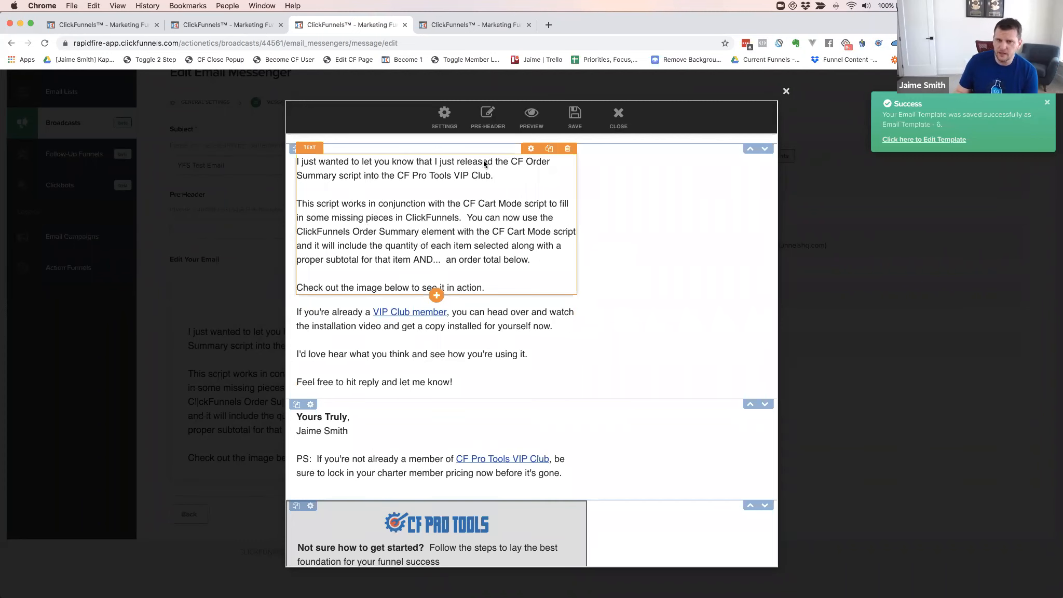
pyautogui.click(488, 118)
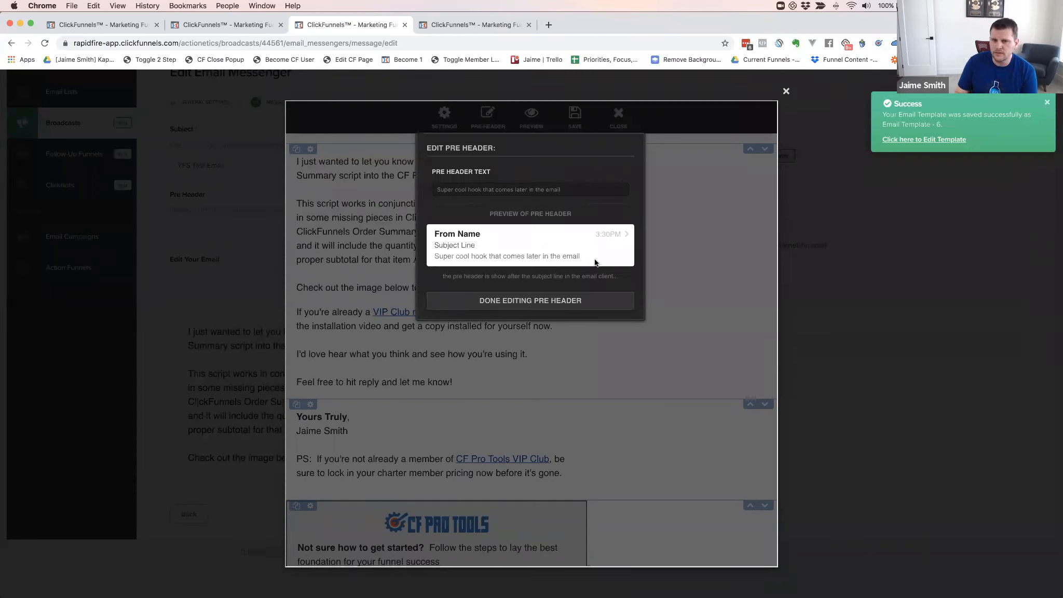
pyautogui.click(518, 301)
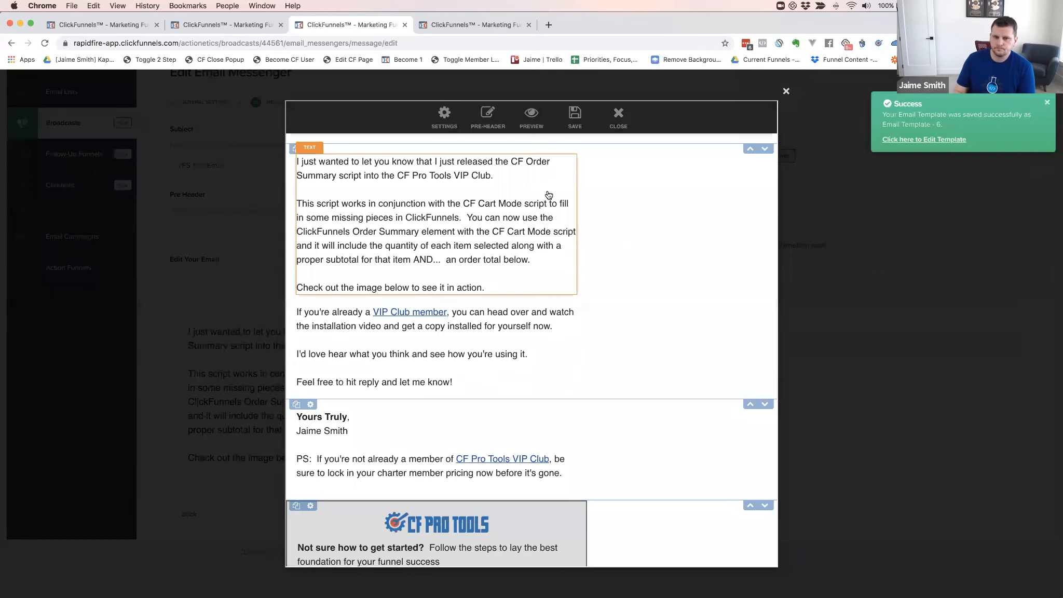
pyautogui.click(572, 120)
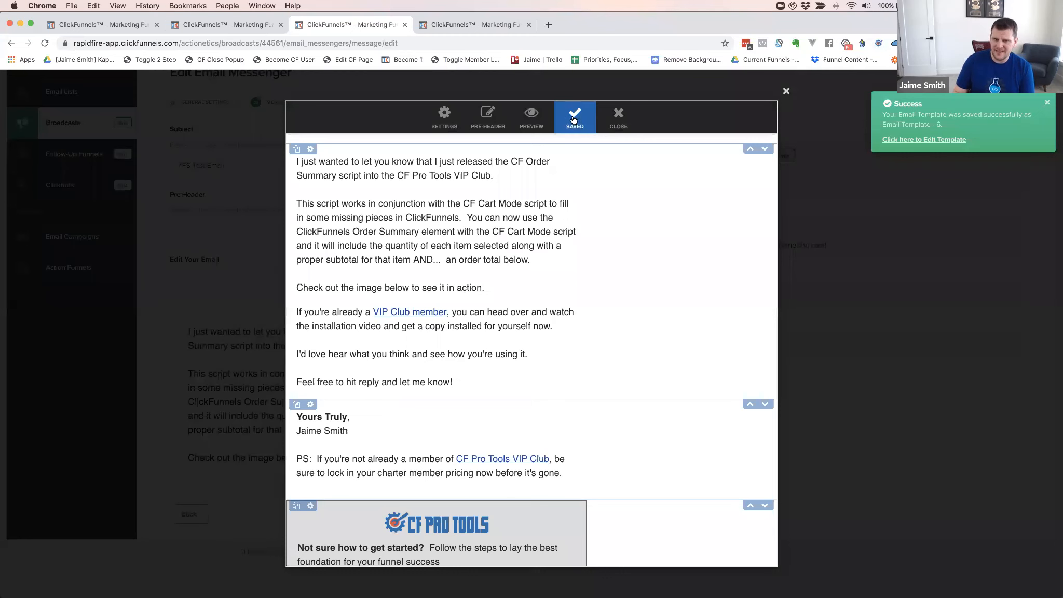
pyautogui.click(602, 122)
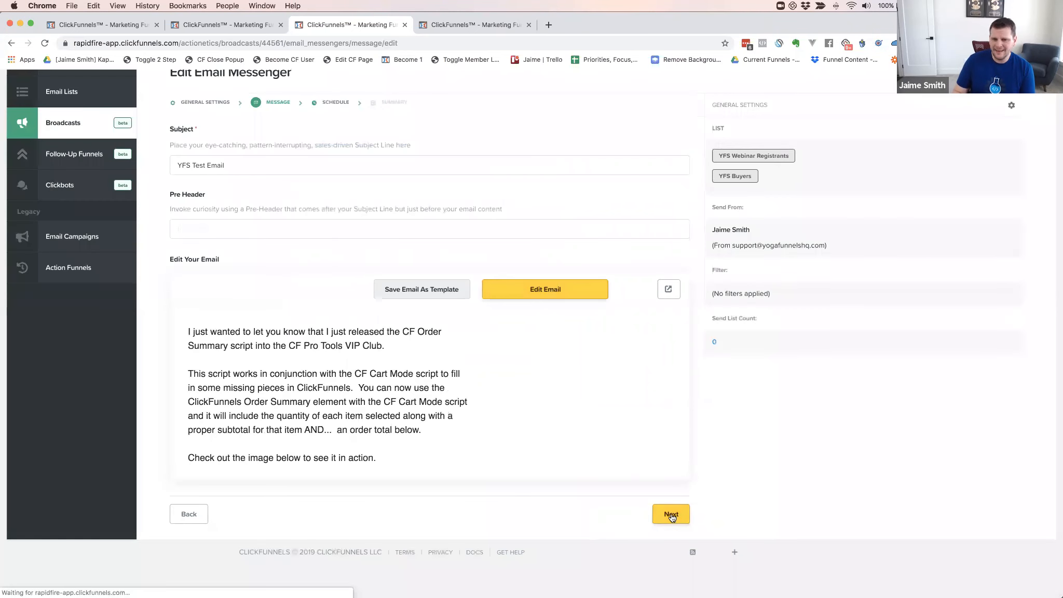
# Go back to the message step and check the email's pre-header settings without changing them
pyautogui.click(670, 515)
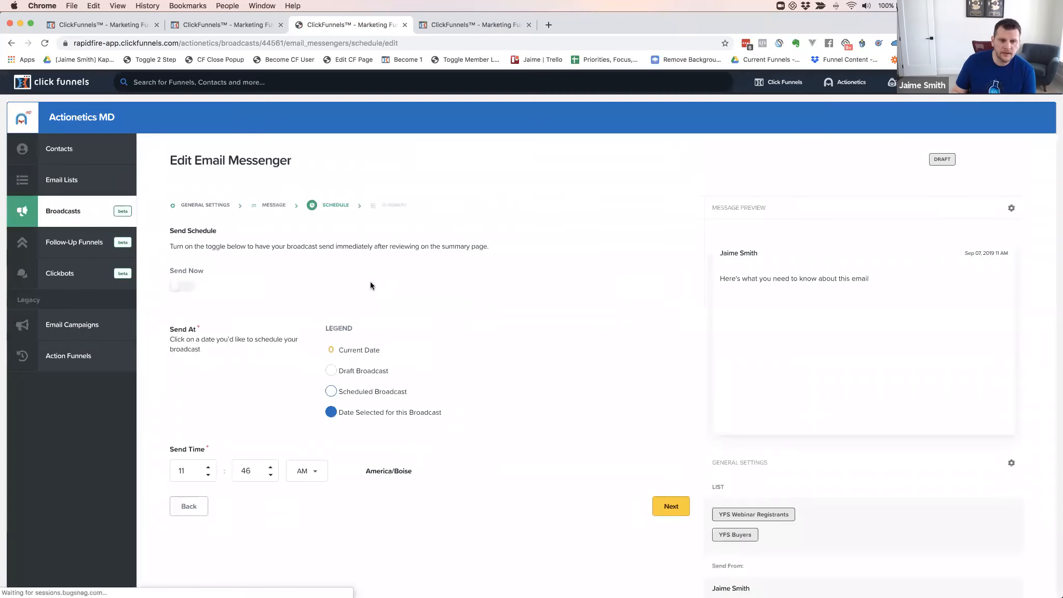
pyautogui.click(273, 204)
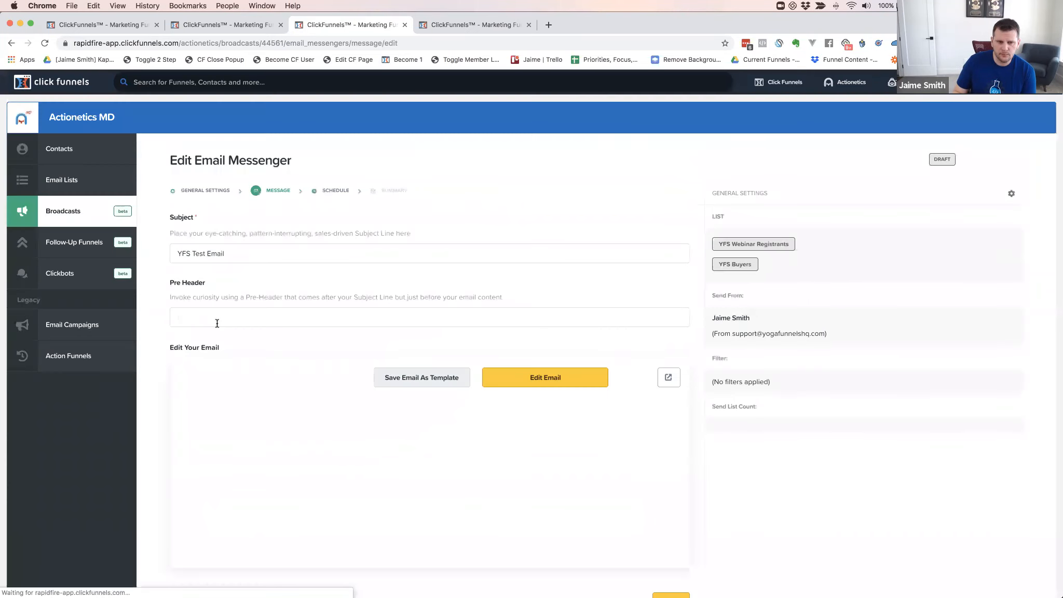
pyautogui.click(204, 314)
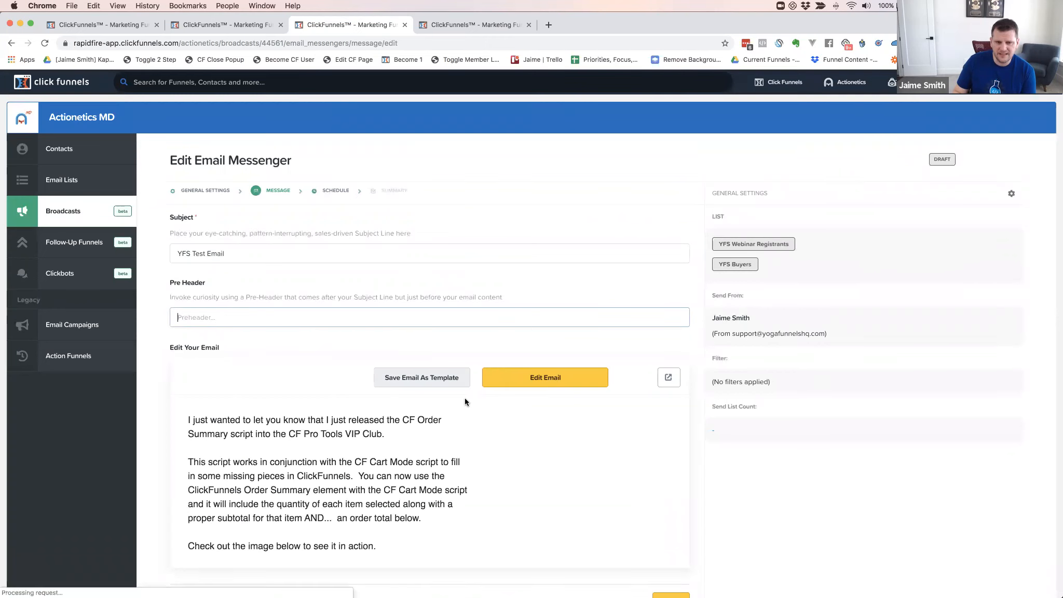
pyautogui.click(515, 384)
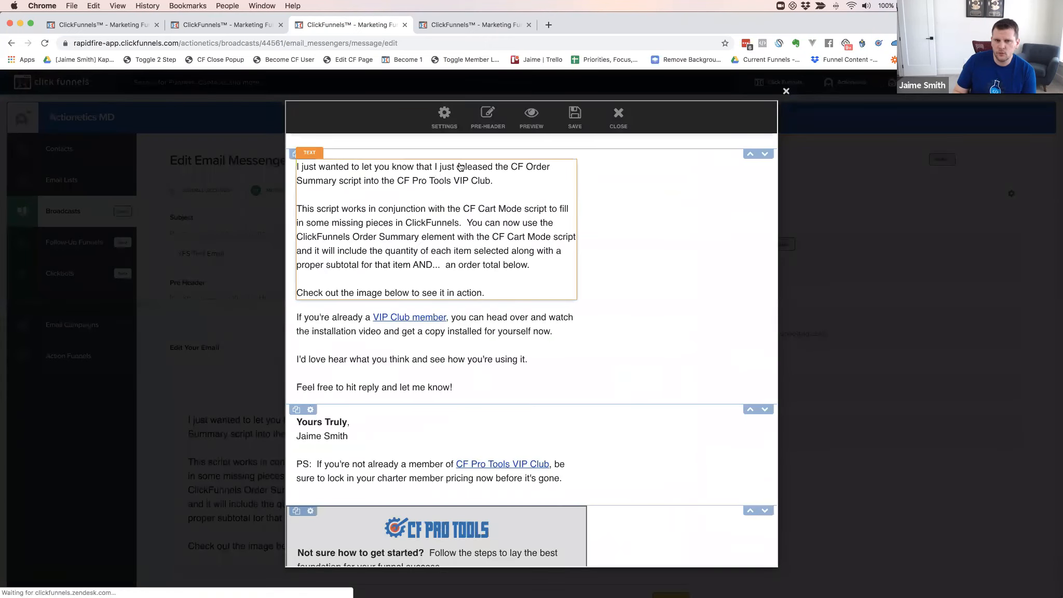
pyautogui.click(487, 115)
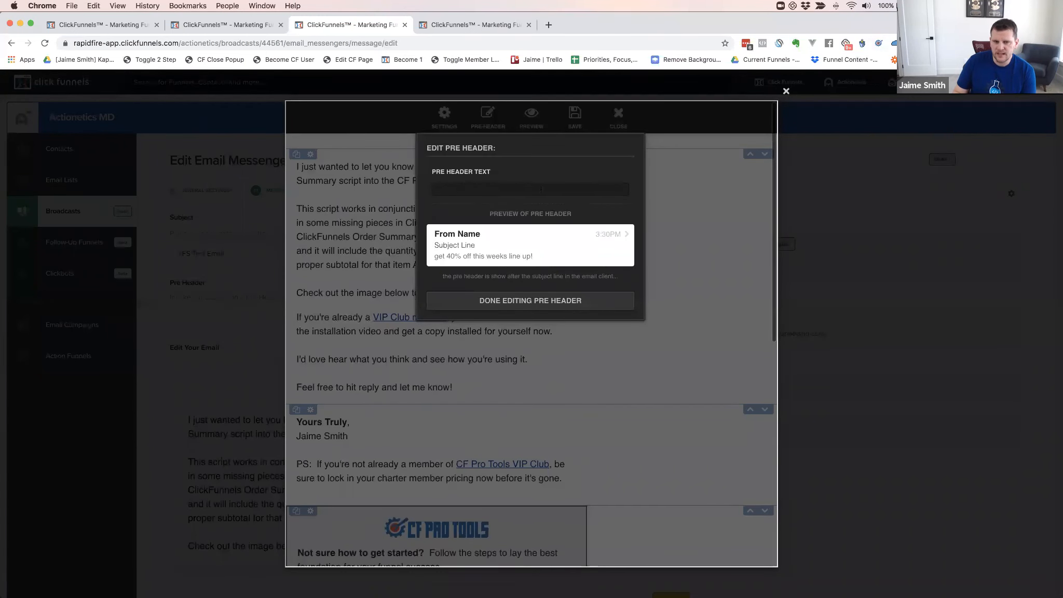
pyautogui.click(528, 300)
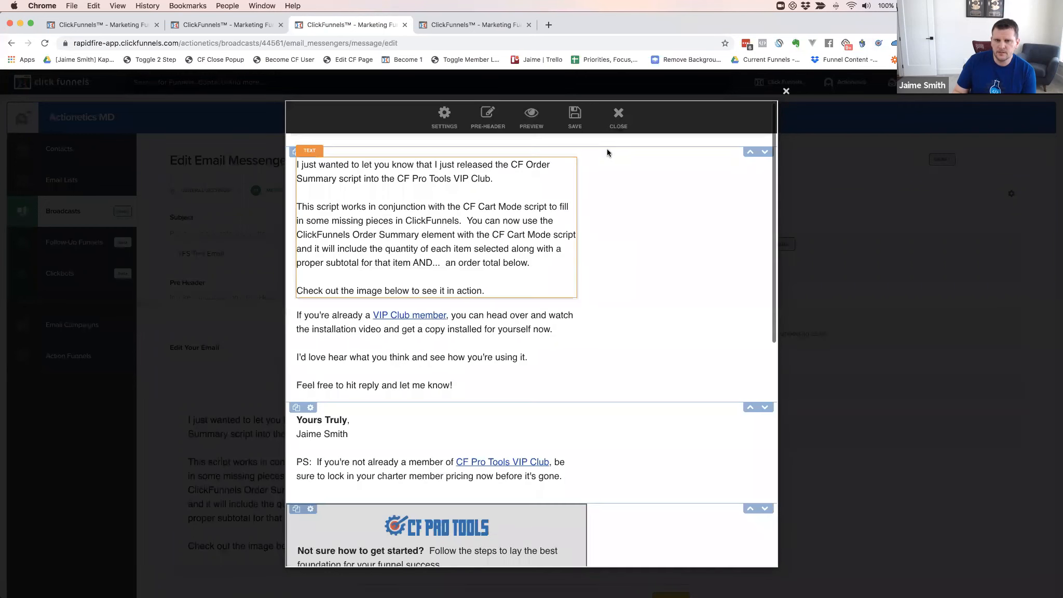
pyautogui.click(617, 121)
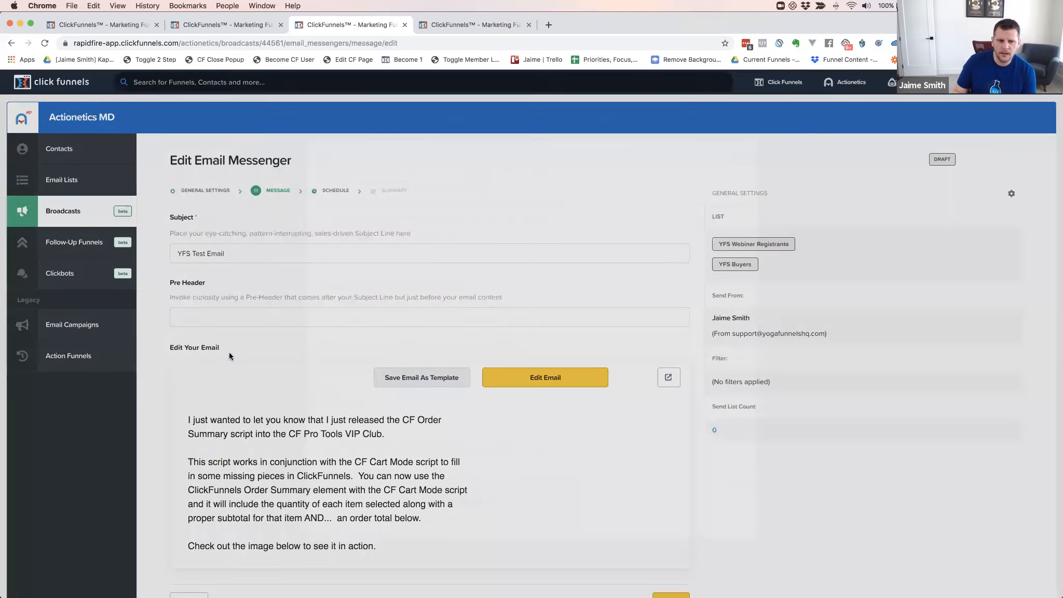
# Enter 'Super cool message to get them to open the email' as the pre-header and continue to scheduling
pyautogui.click(210, 317)
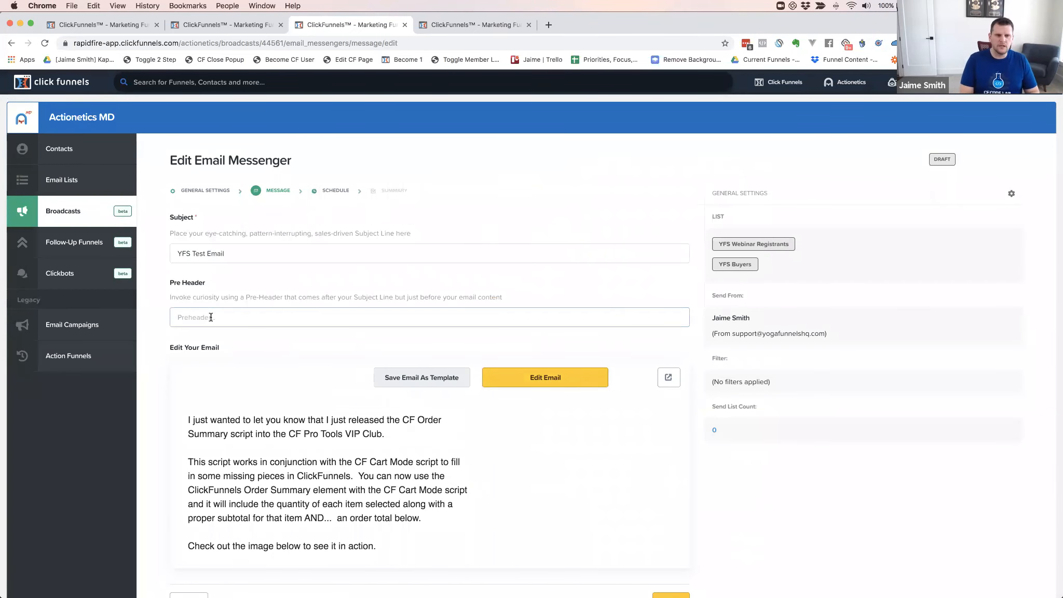
pyautogui.write('Super cool message to get them to open the email')
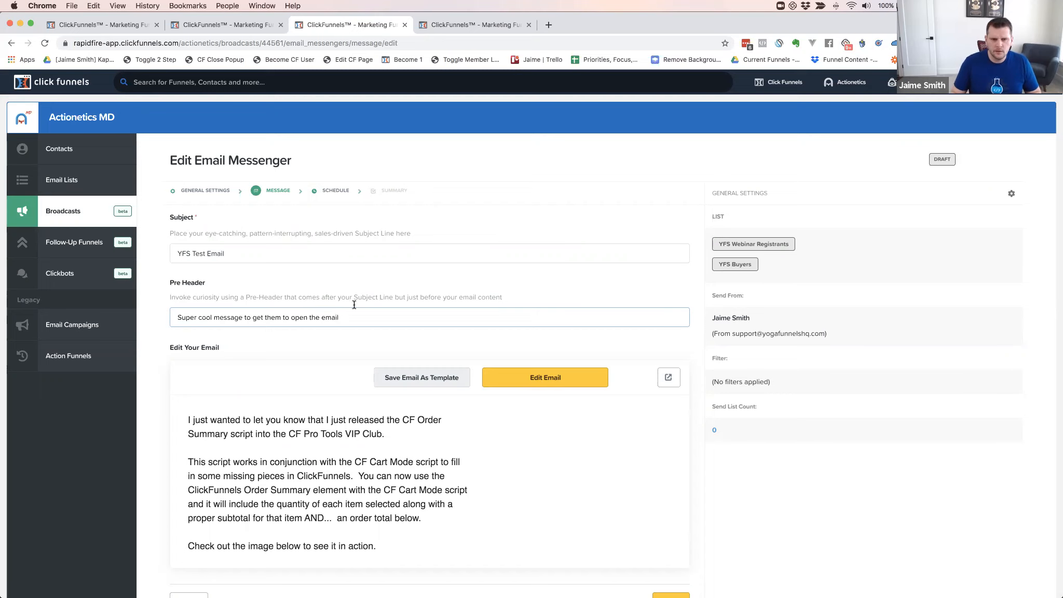
pyautogui.scroll(-4, 487, 307)
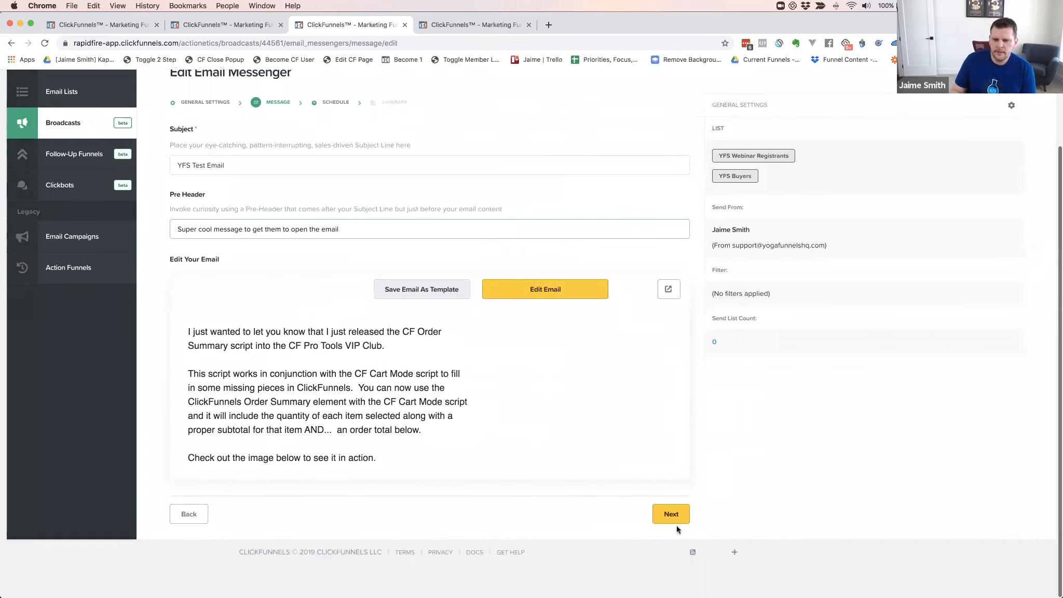
pyautogui.click(666, 515)
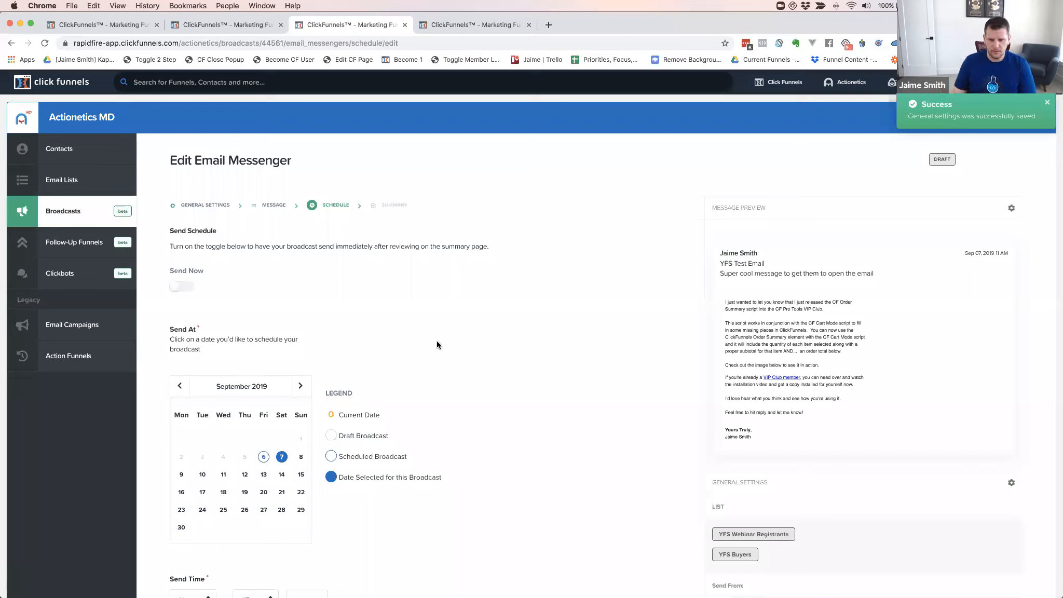
# Preview the summary with Send Now on, then go back and switch Send Now off
pyautogui.click(176, 285)
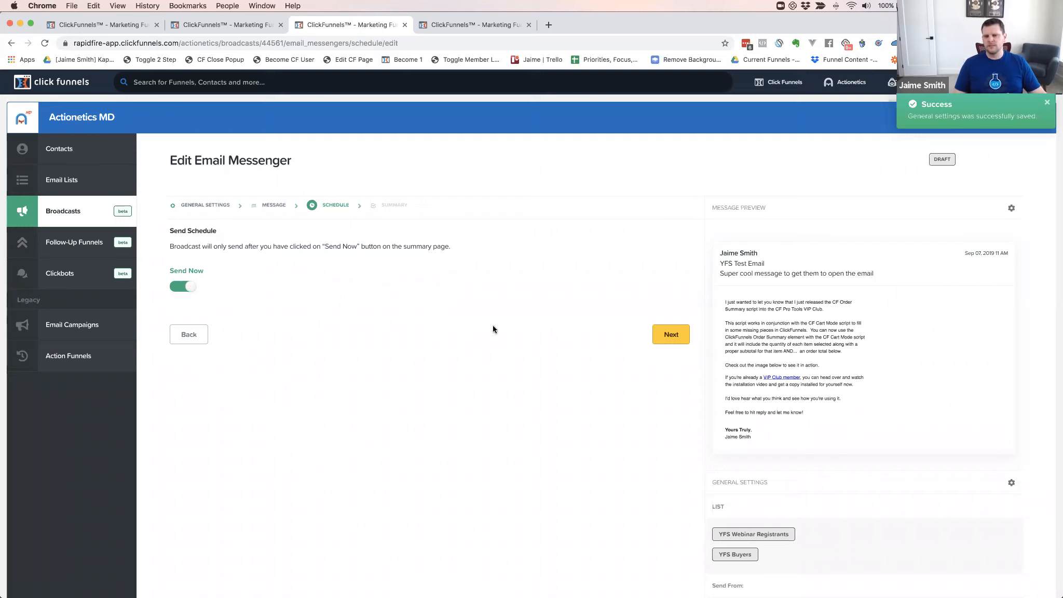
pyautogui.click(671, 337)
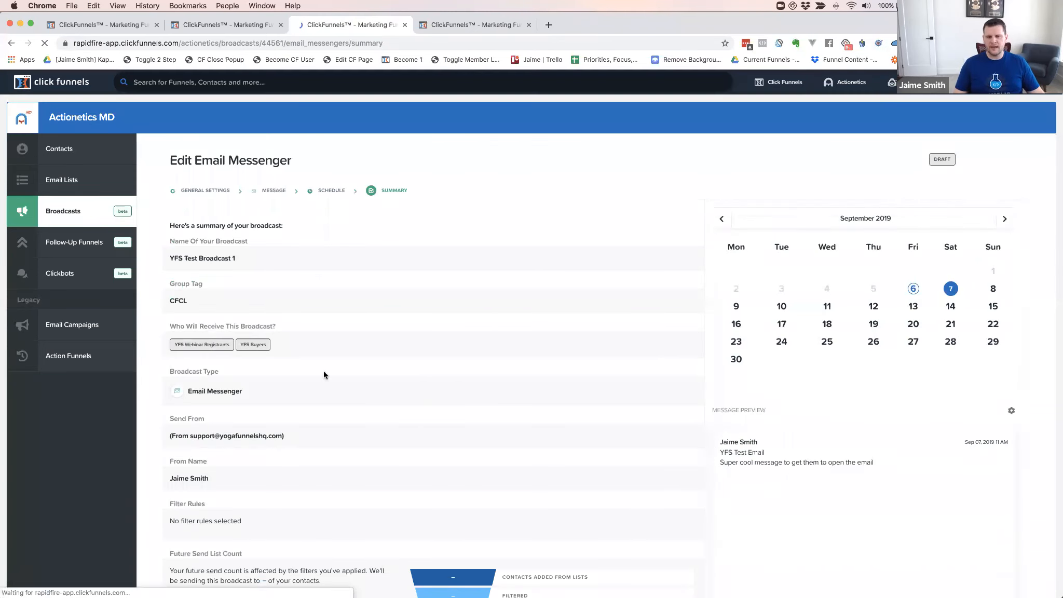
pyautogui.scroll(-5, 322, 372)
pyautogui.scroll(-2, 636, 535)
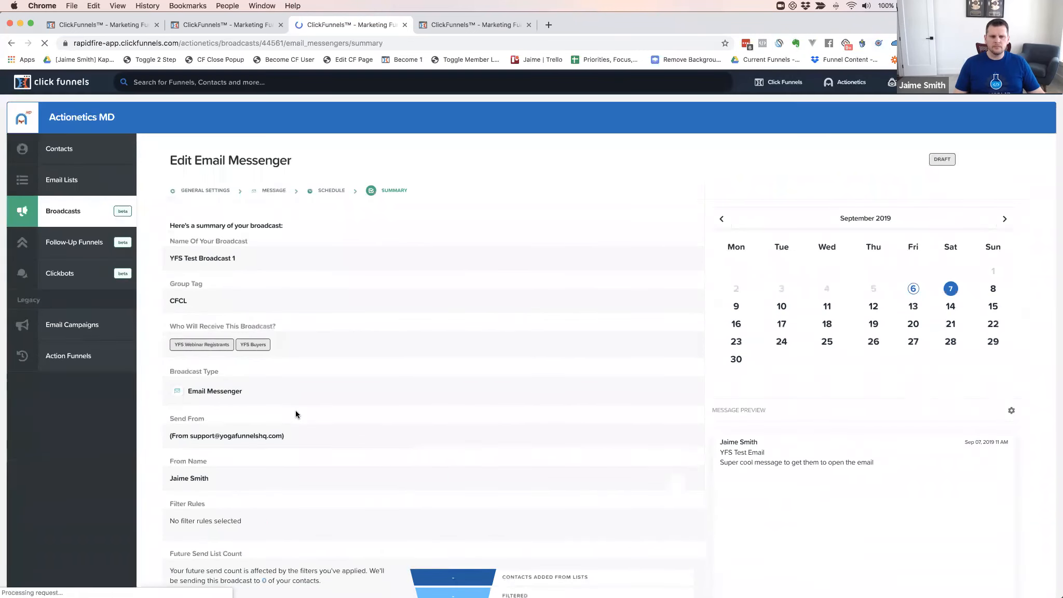
pyautogui.click(194, 503)
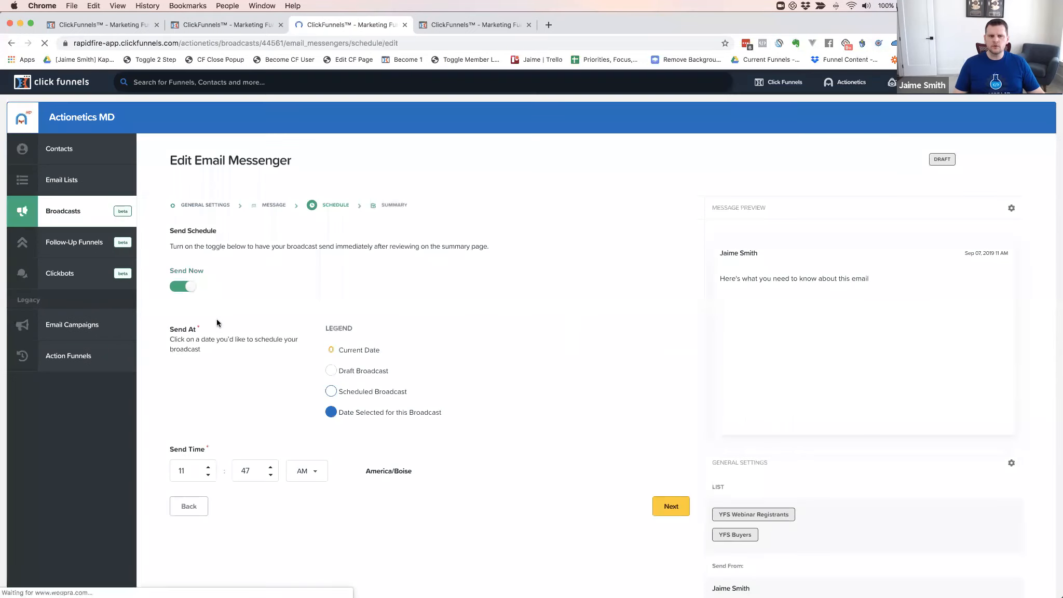
pyautogui.click(186, 287)
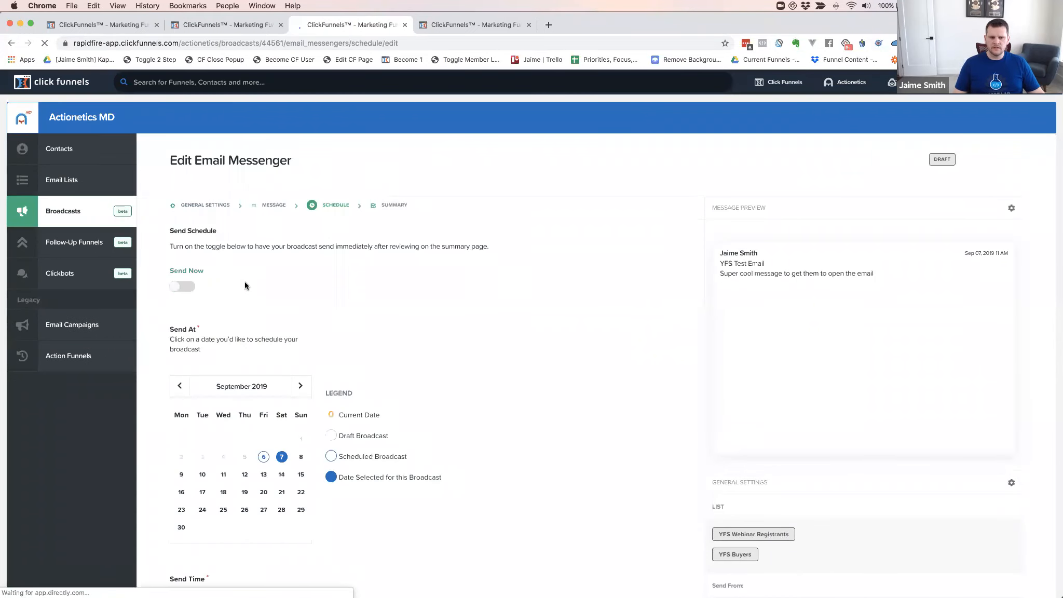
# Schedule the broadcast for September 8, 2019 at 08:00 AM
pyautogui.scroll(-3, 410, 295)
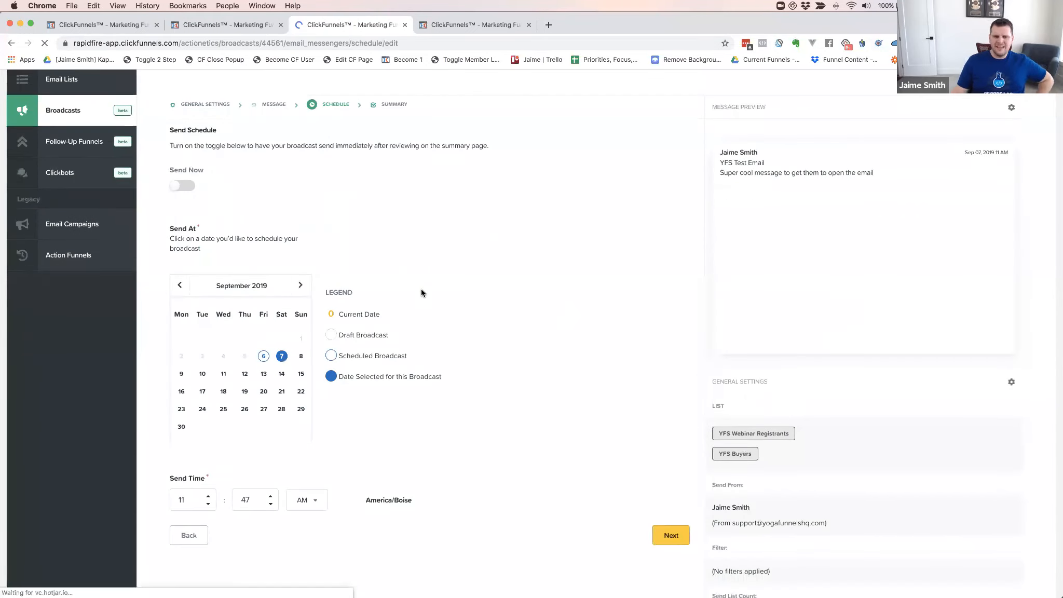
pyautogui.click(301, 356)
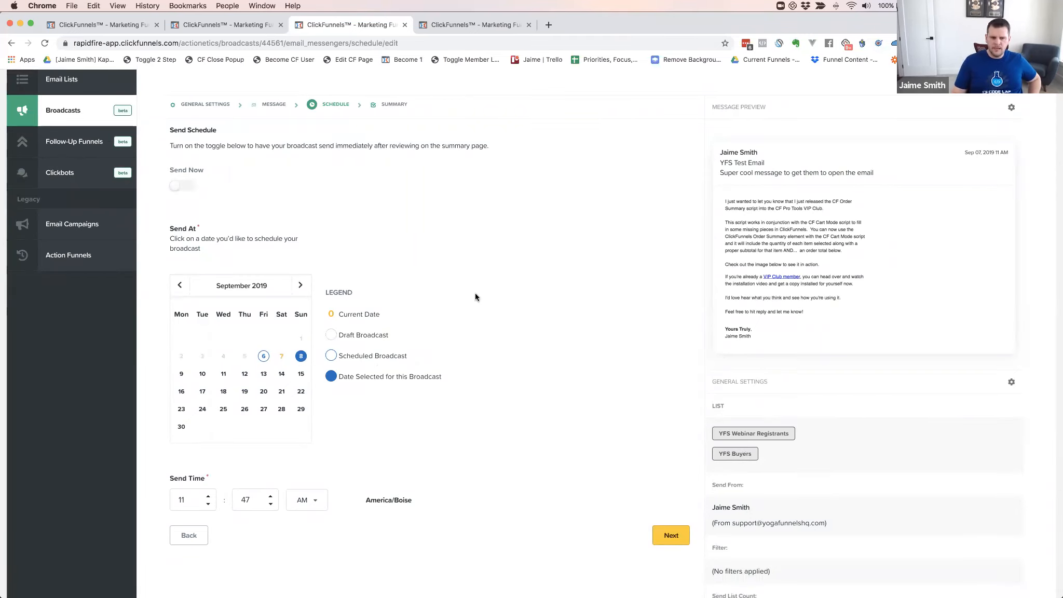
pyautogui.scroll(-3, 343, 426)
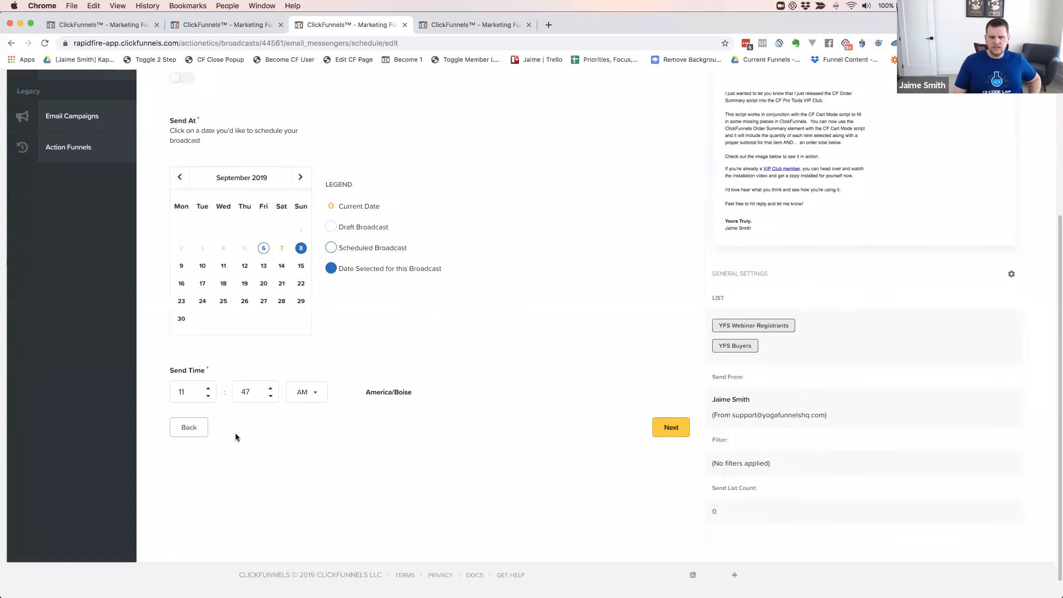
pyautogui.doubleClick(185, 391)
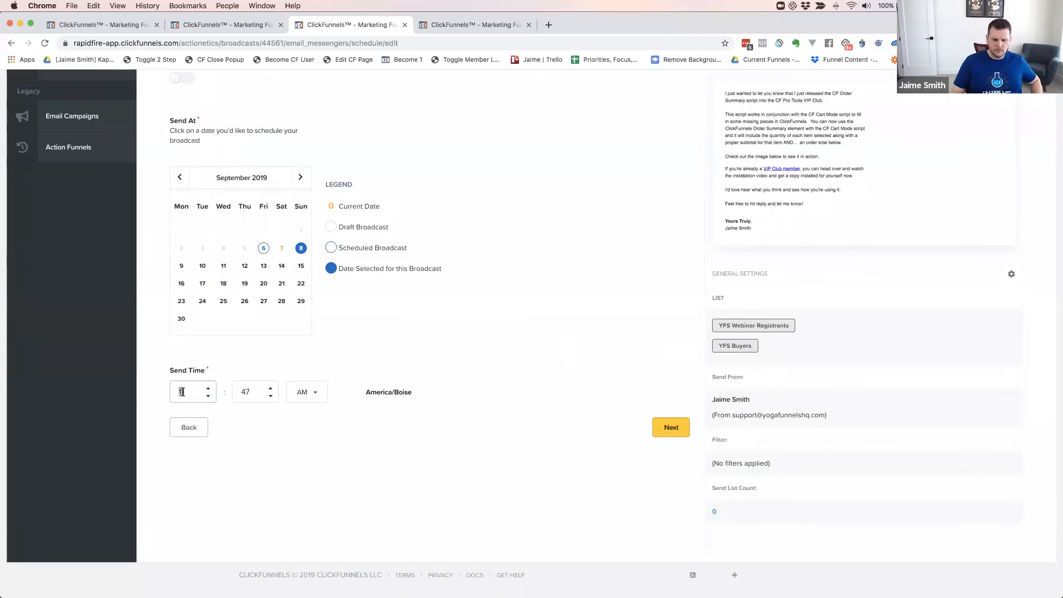
pyautogui.click(208, 396)
pyautogui.doubleClick(207, 396)
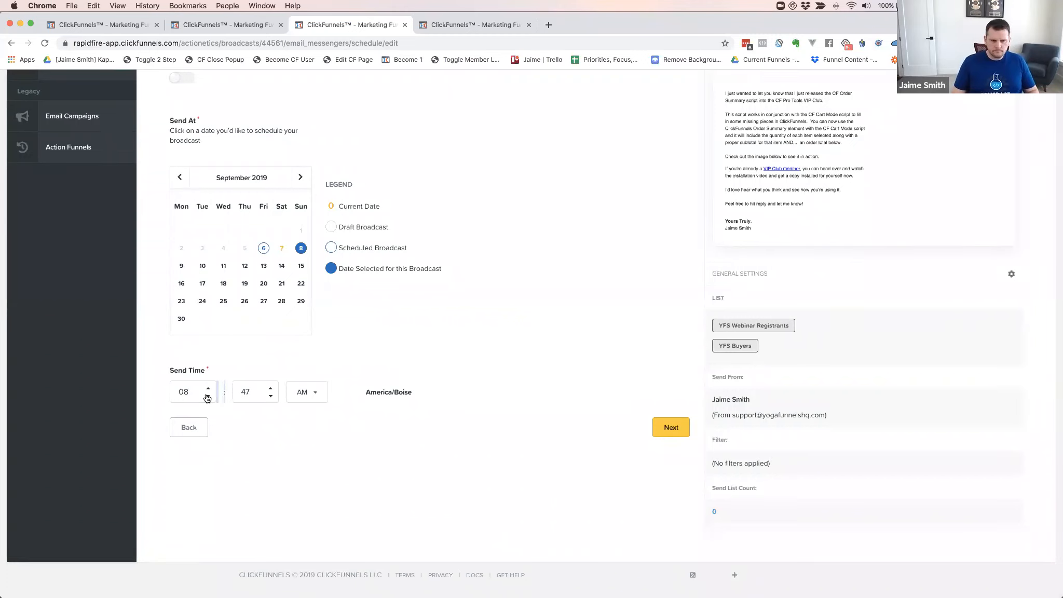
pyautogui.doubleClick(248, 392)
pyautogui.write('00')
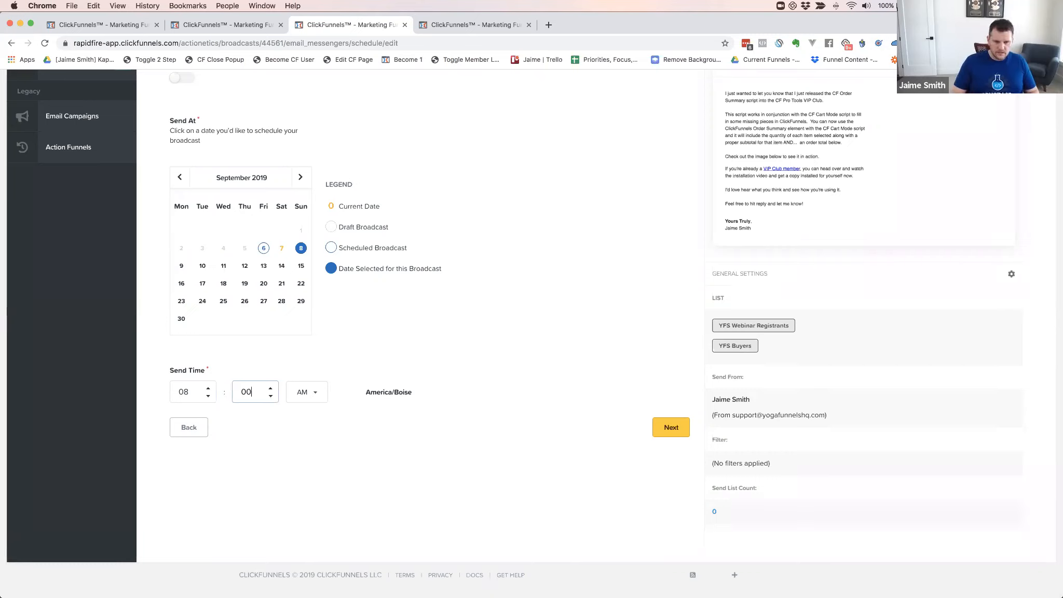
pyautogui.click(339, 394)
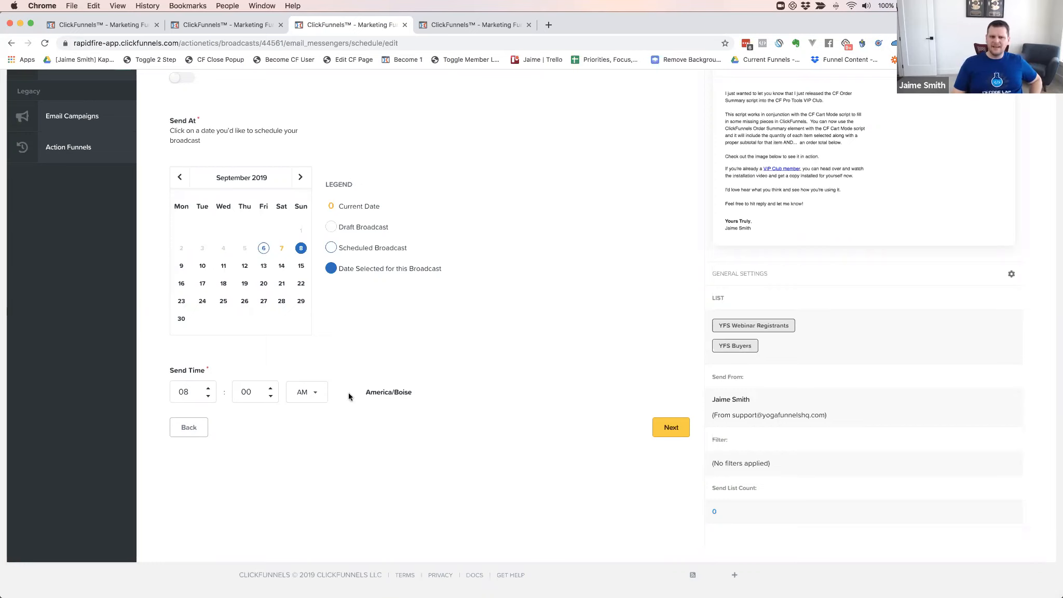
pyautogui.scroll(2, 571, 375)
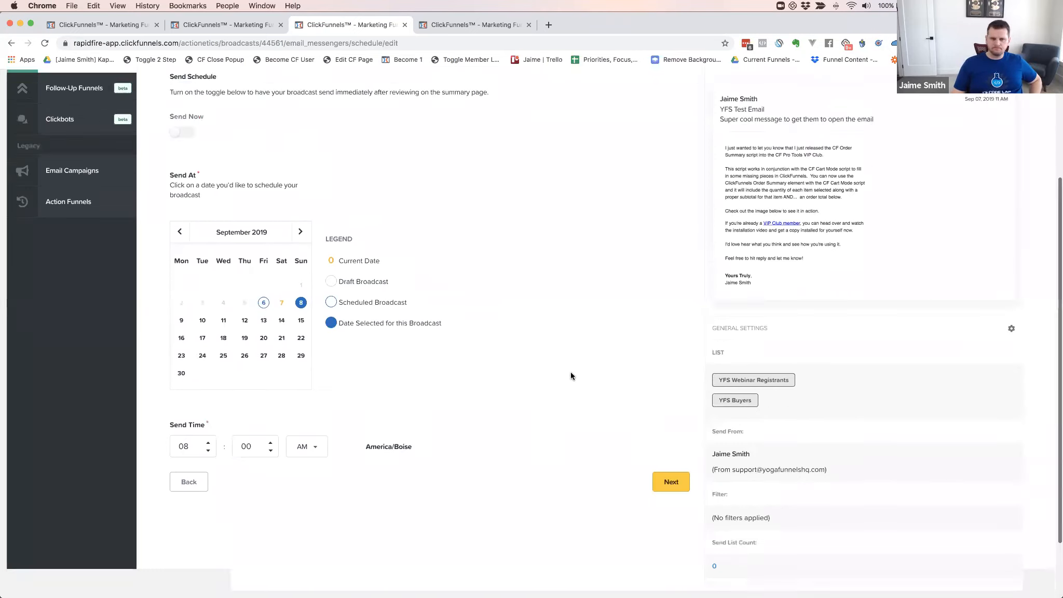
# Reselect September 8 with an 08:00 send time and try to continue
pyautogui.click(672, 531)
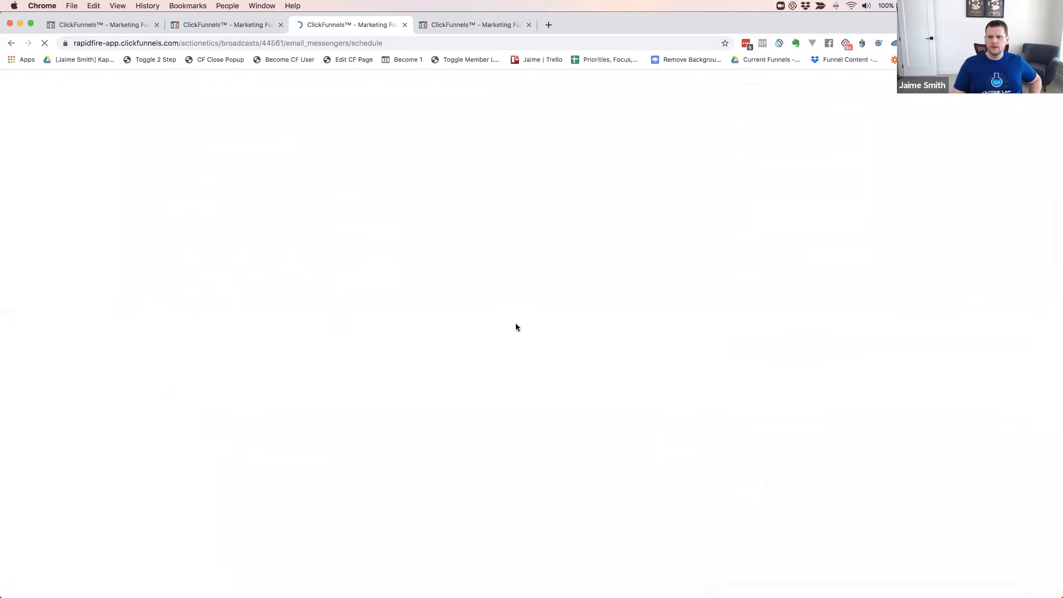
pyautogui.scroll(-2, 437, 312)
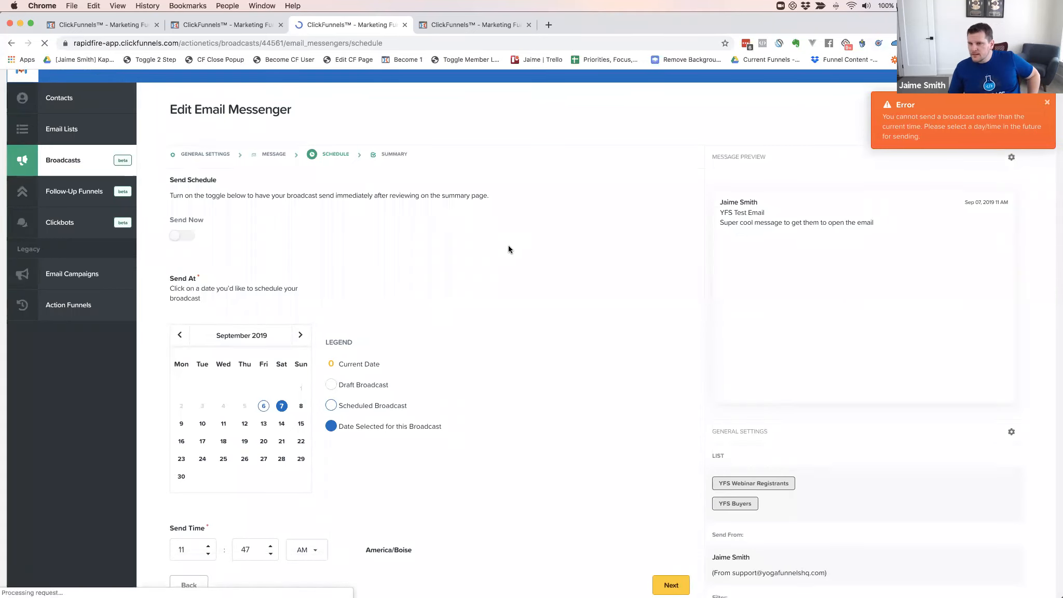
pyautogui.scroll(-1, 508, 245)
pyautogui.scroll(-3, 508, 248)
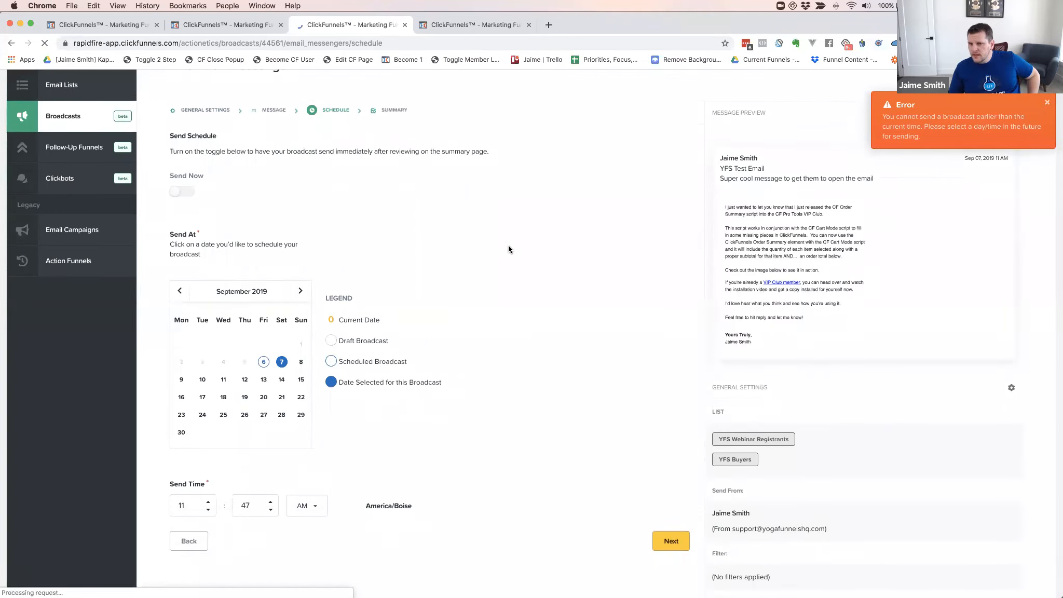
pyautogui.scroll(-3, 508, 245)
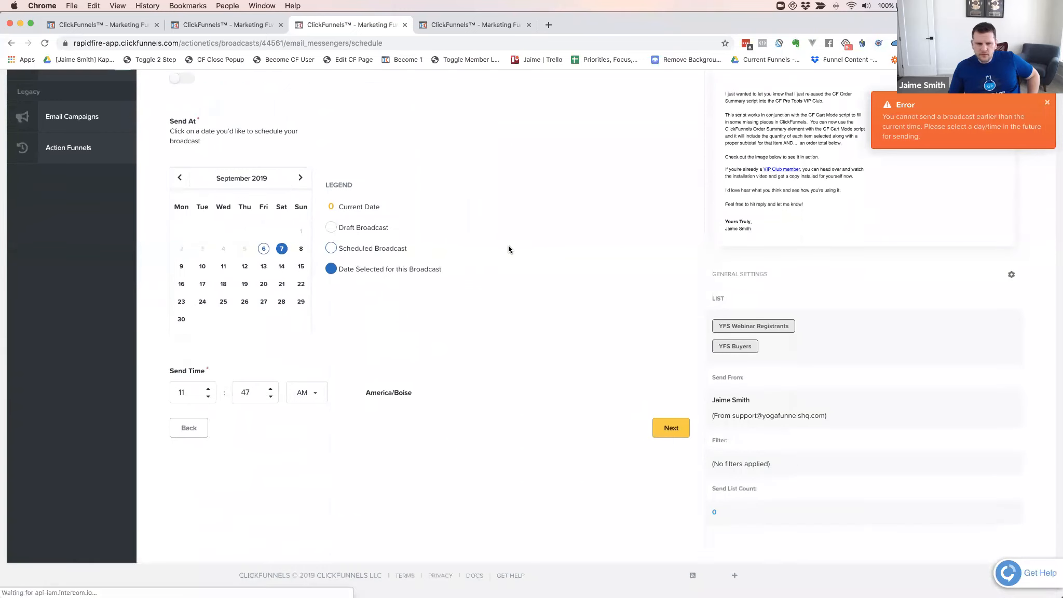
pyautogui.click(301, 245)
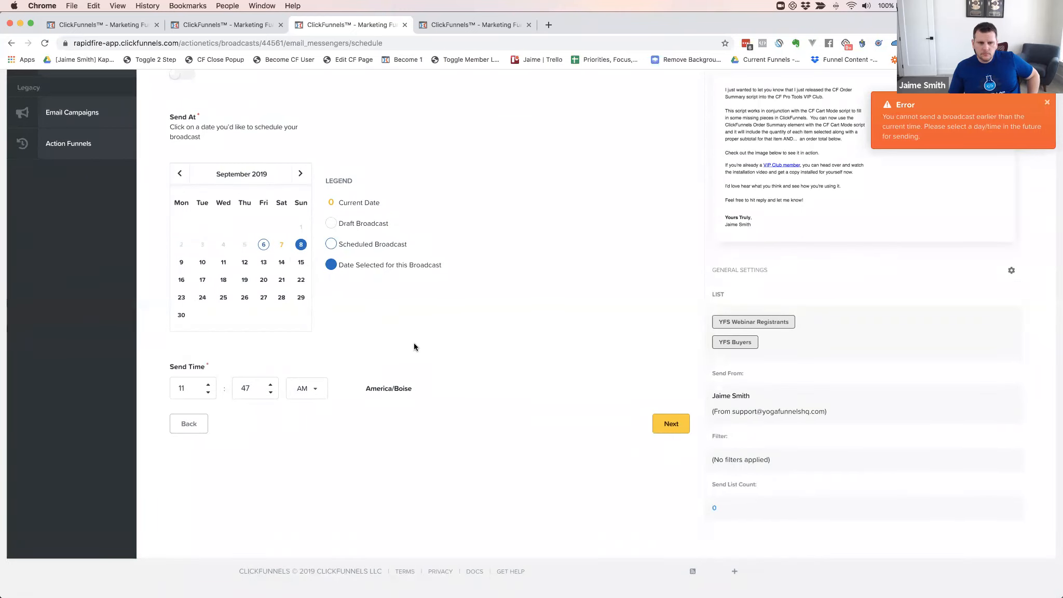
pyautogui.doubleClick(183, 388)
pyautogui.write('08')
pyautogui.doubleClick(244, 386)
pyautogui.write('00')
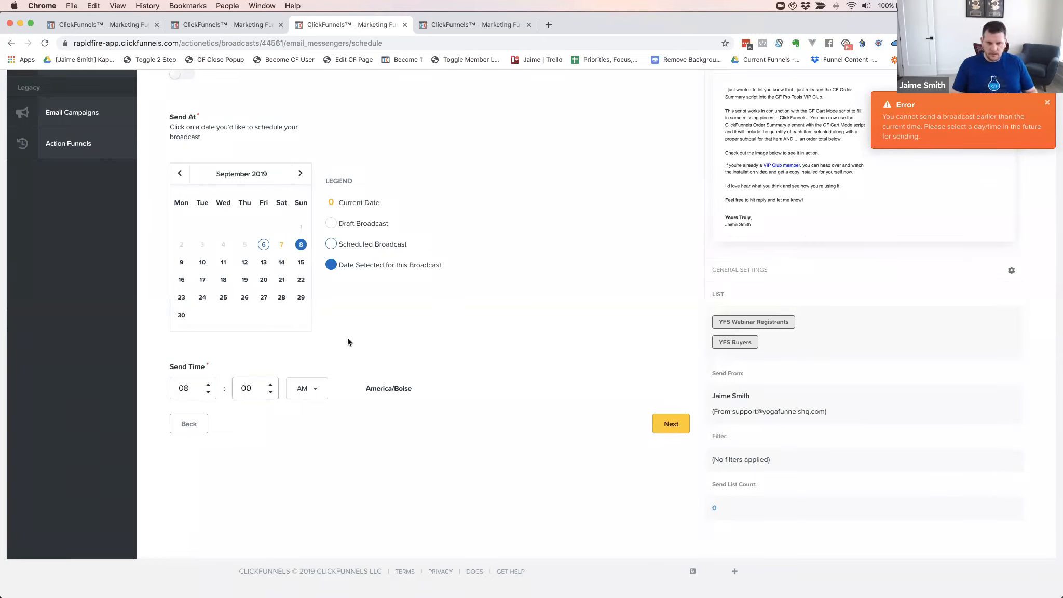
pyautogui.click(666, 425)
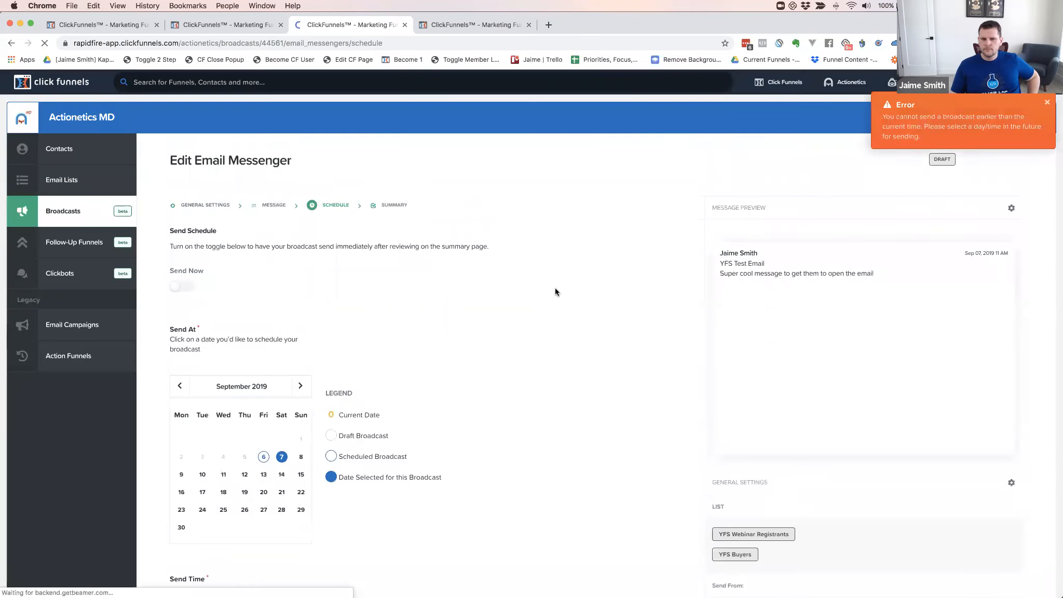
# Try September 9 as the send date with the minutes set to 00
pyautogui.scroll(-5, 488, 307)
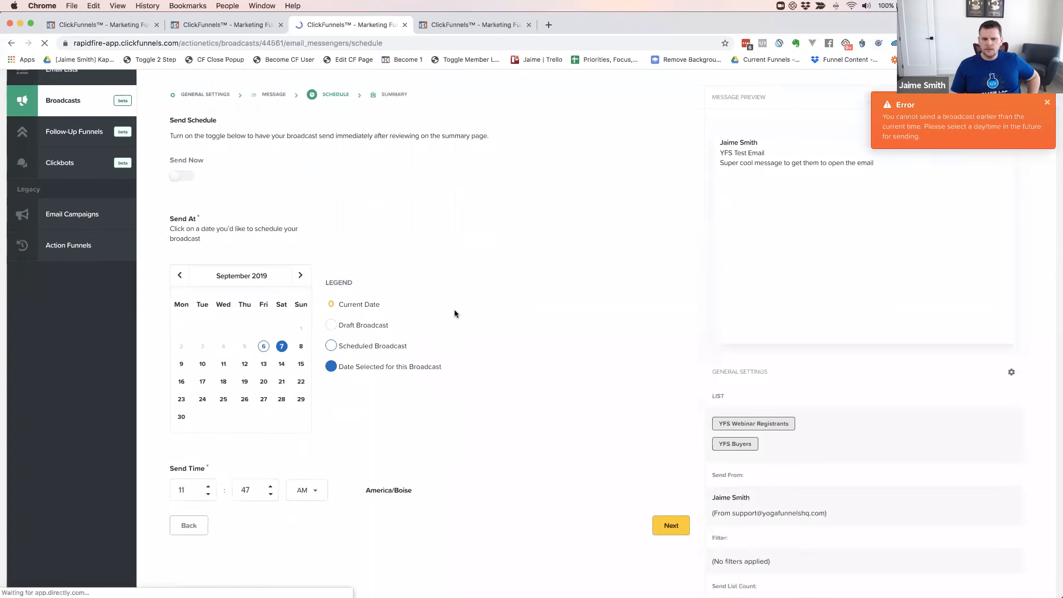
pyautogui.click(182, 365)
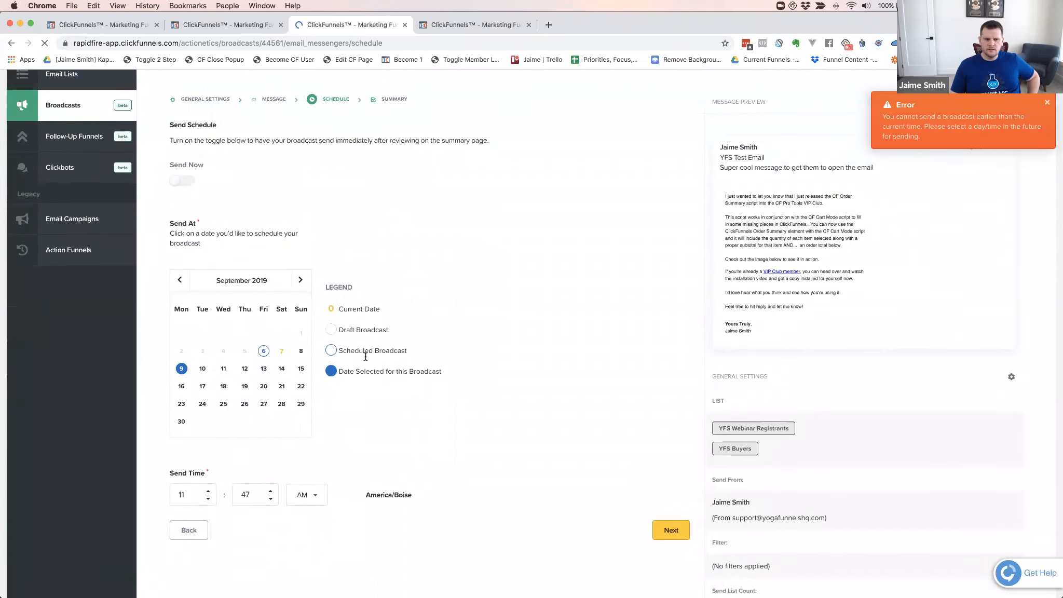
pyautogui.doubleClick(247, 493)
pyautogui.write('00')
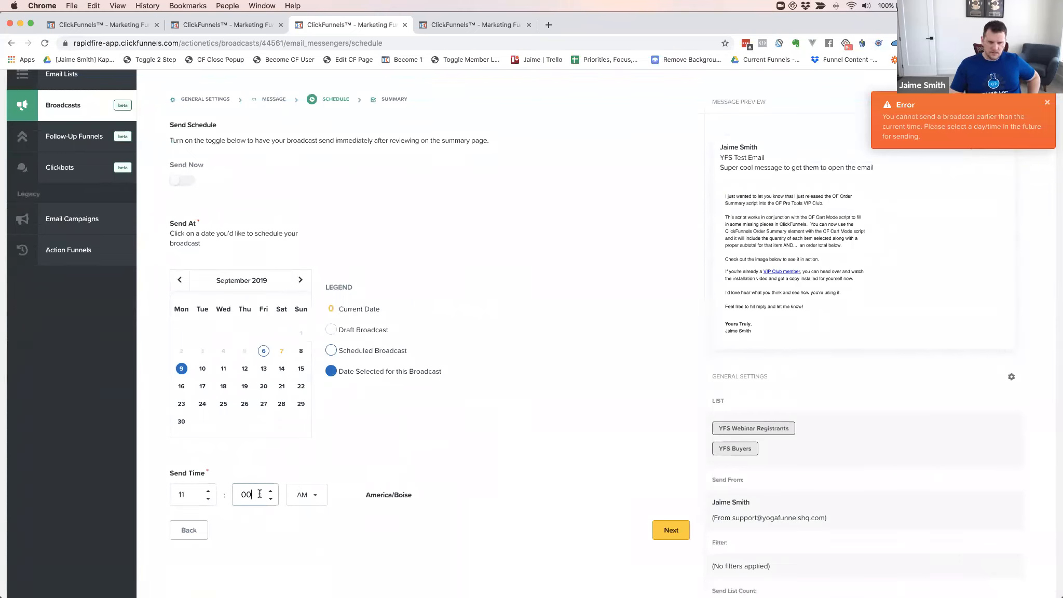
pyautogui.click(418, 455)
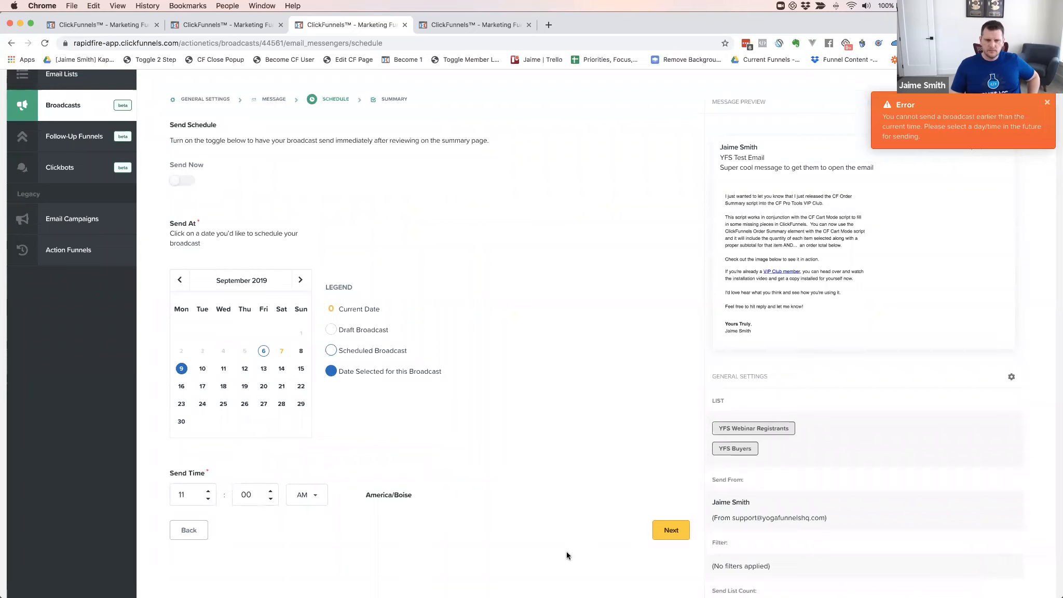
pyautogui.click(655, 530)
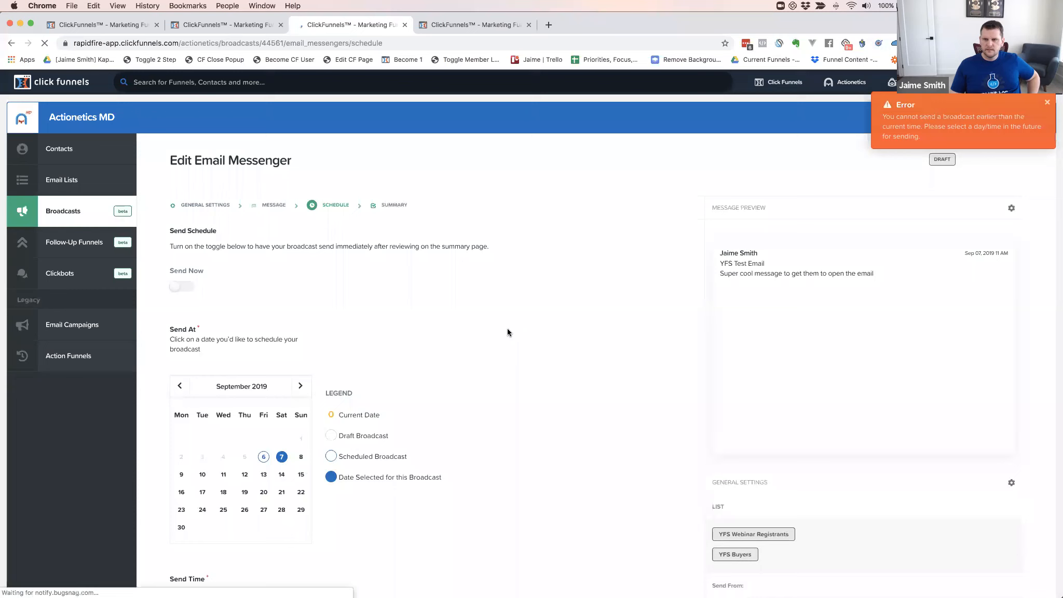
# Retry the schedule with an 11:50 send time
pyautogui.scroll(-5, 508, 332)
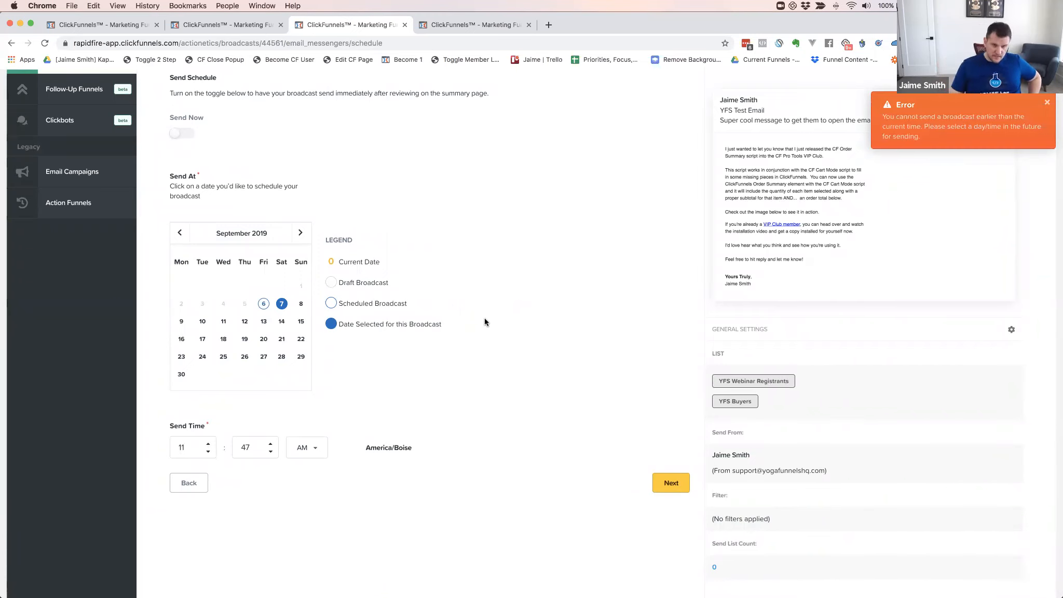
pyautogui.scroll(3, 437, 308)
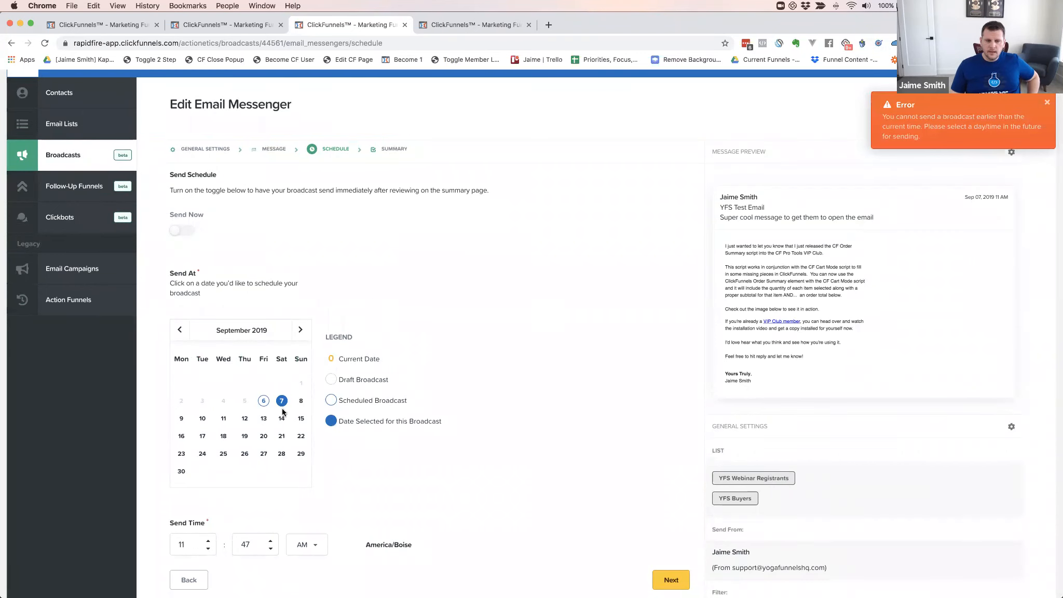
pyautogui.scroll(-5, 223, 457)
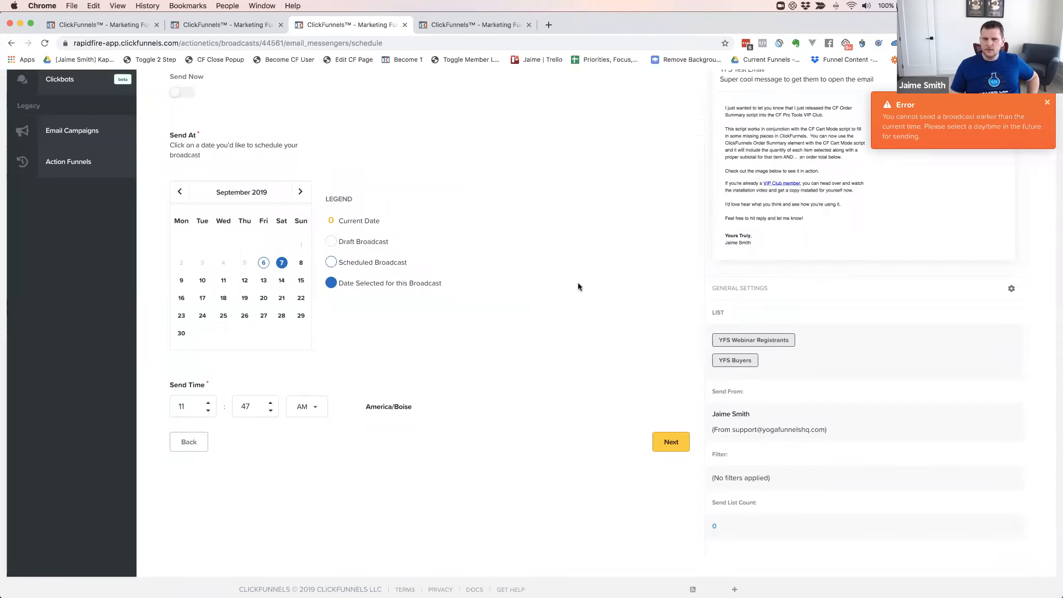
pyautogui.doubleClick(246, 405)
pyautogui.write('0')
pyautogui.press('BackSpace')
pyautogui.write('50')
pyautogui.click(655, 439)
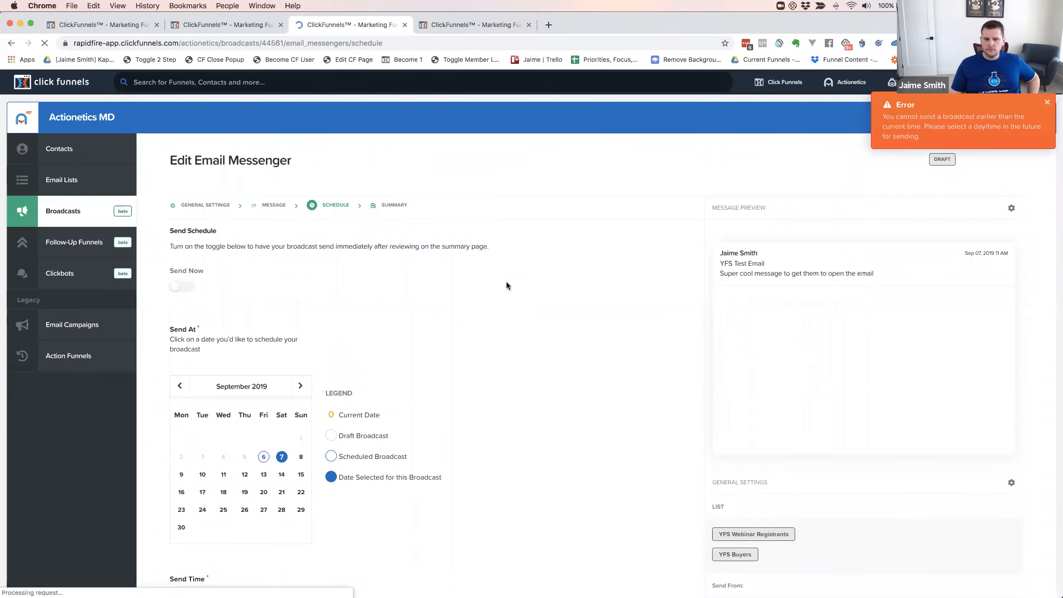
# Switch Send Now on instead of scheduling a specific time
pyautogui.scroll(-3, 506, 285)
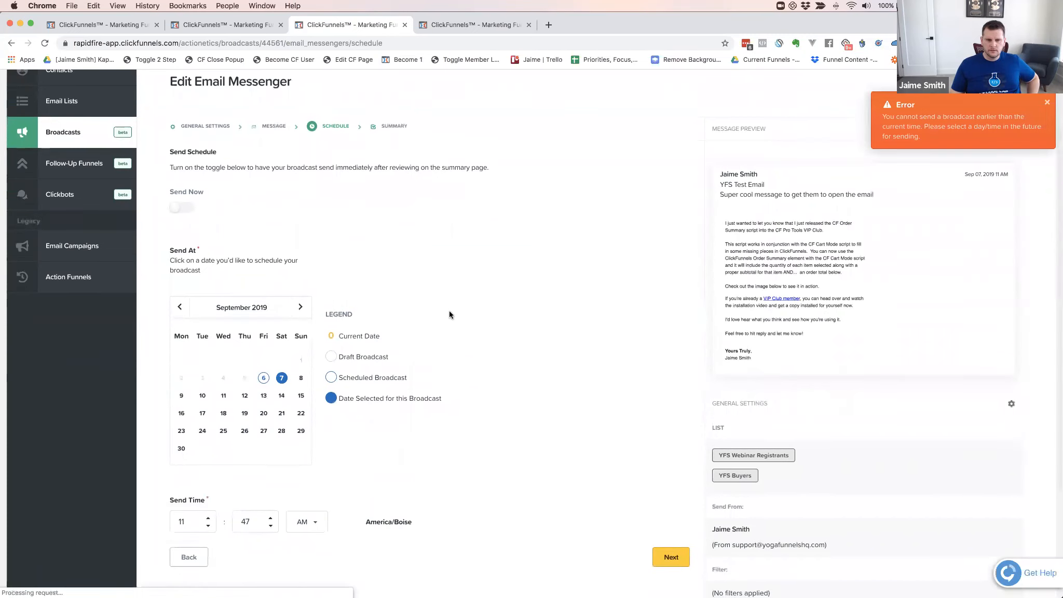
pyautogui.scroll(-2, 449, 312)
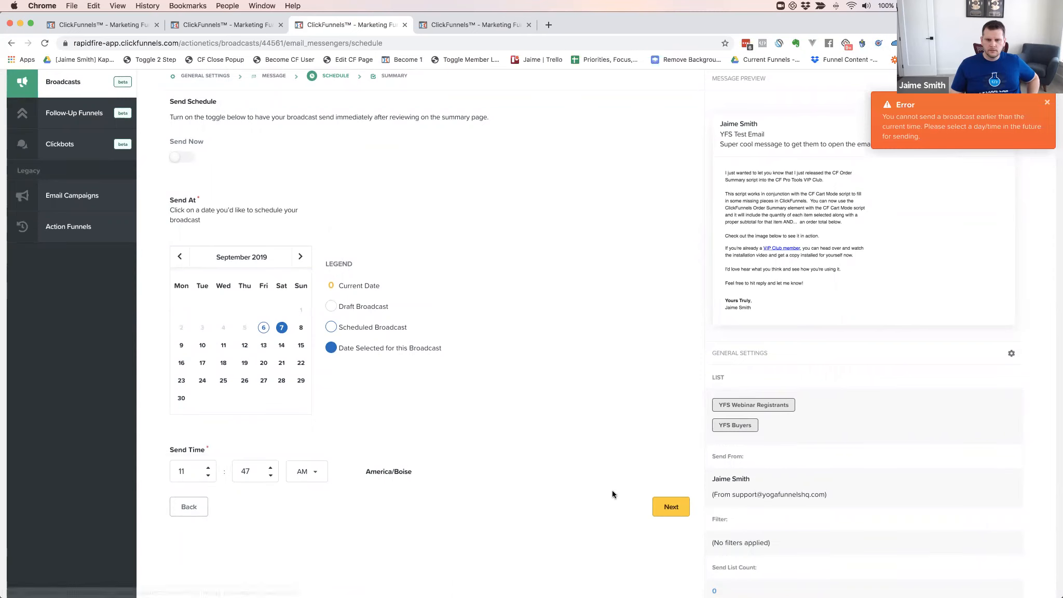
pyautogui.scroll(-2, 539, 426)
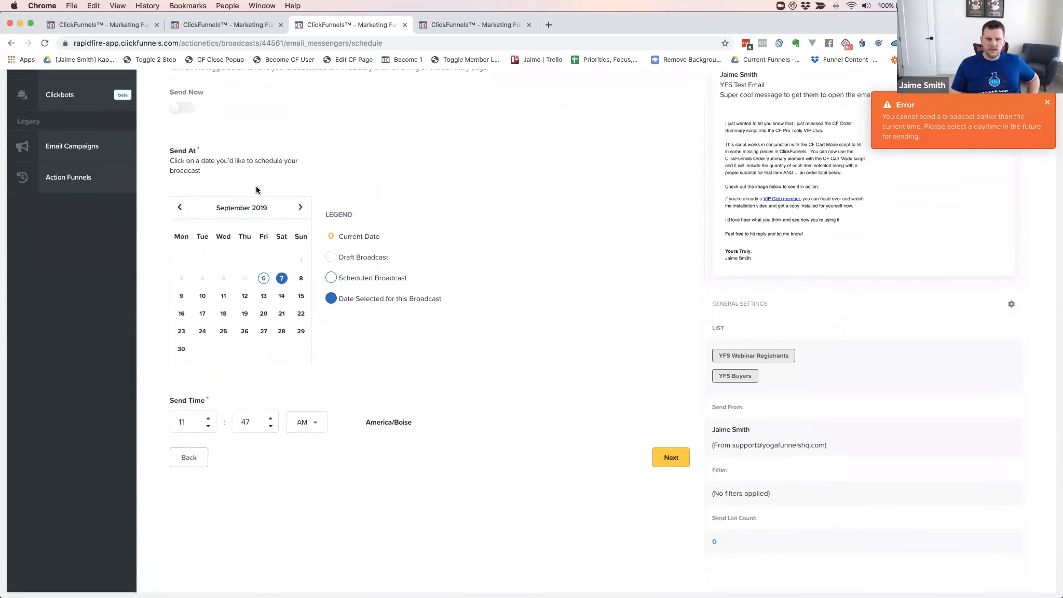
pyautogui.click(173, 108)
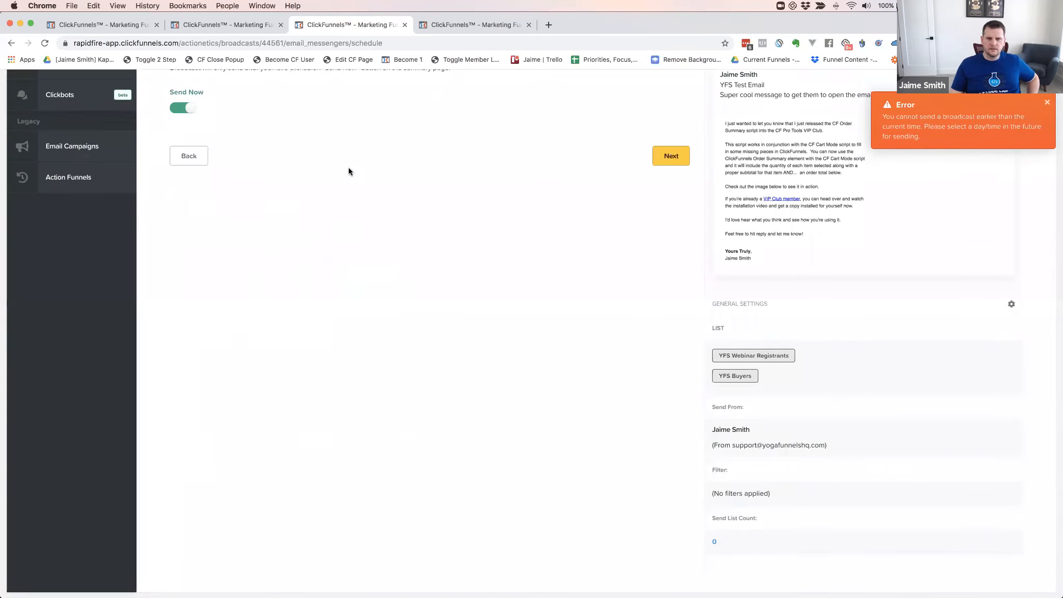
# Open the summary and review its recipients, the 0-contact count and immediate sending
pyautogui.click(650, 163)
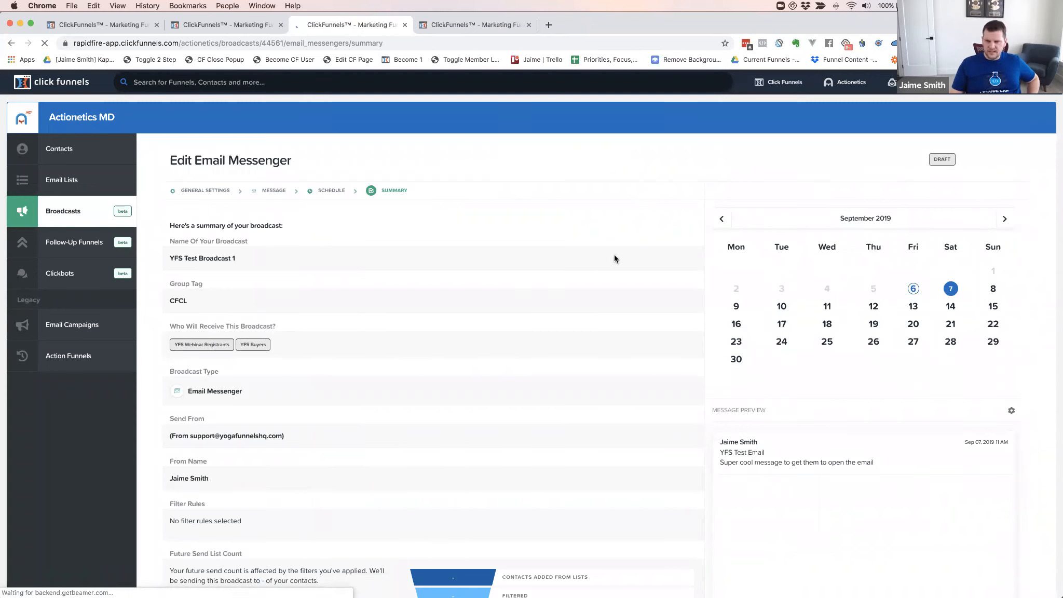
pyautogui.scroll(-5, 558, 240)
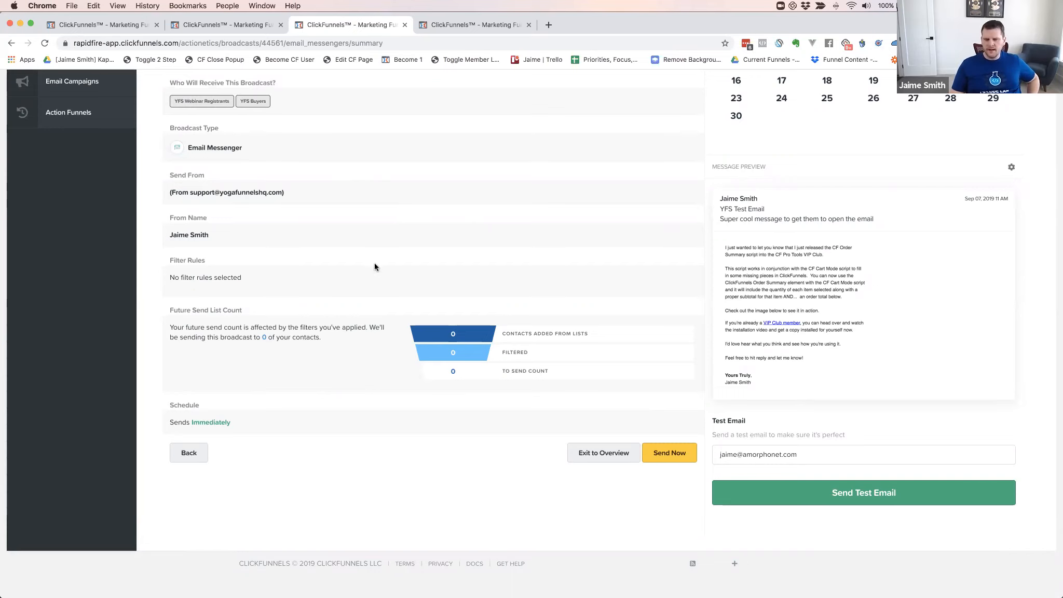
pyautogui.scroll(5, 400, 246)
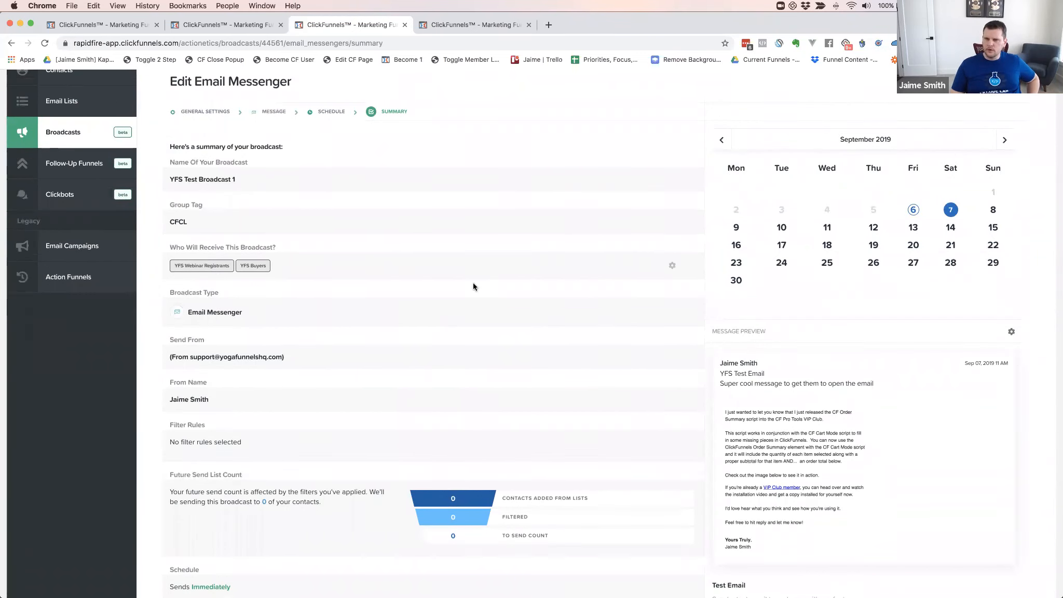
pyautogui.scroll(2, 470, 275)
pyautogui.scroll(-5, 385, 229)
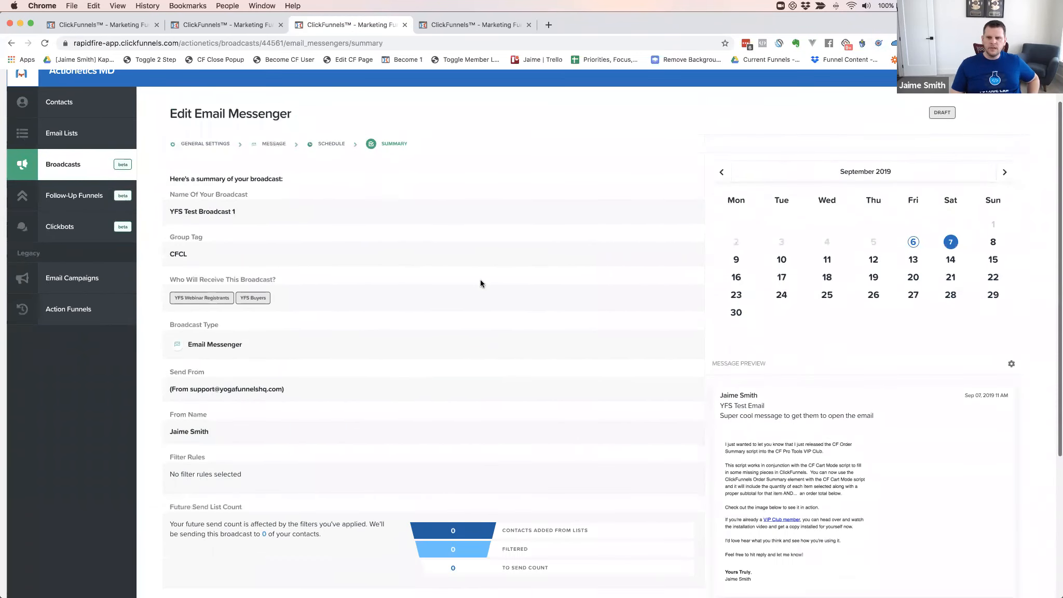
pyautogui.scroll(1, 488, 309)
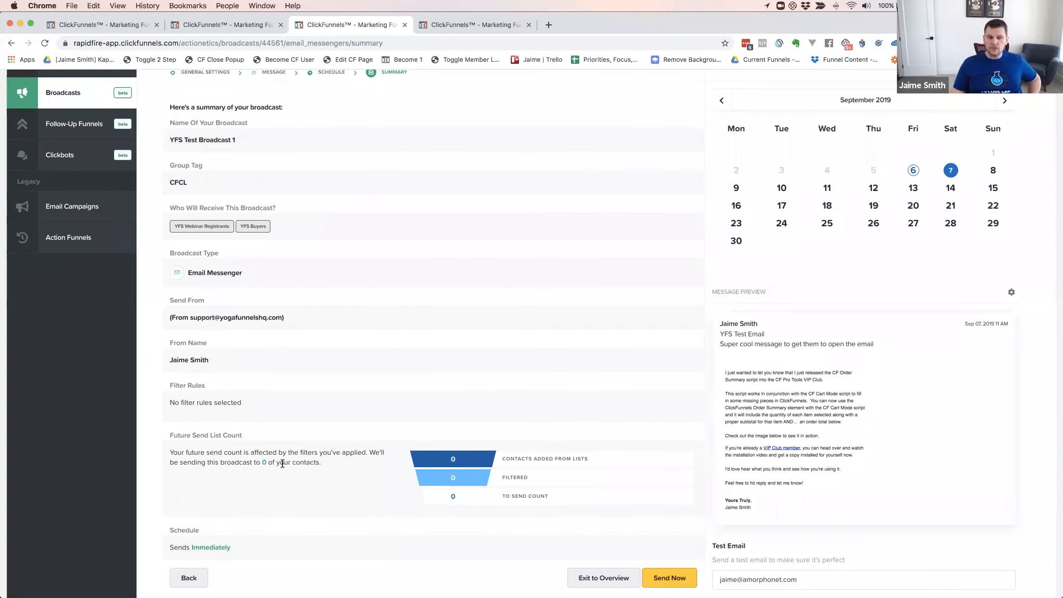
pyautogui.scroll(-4, 230, 413)
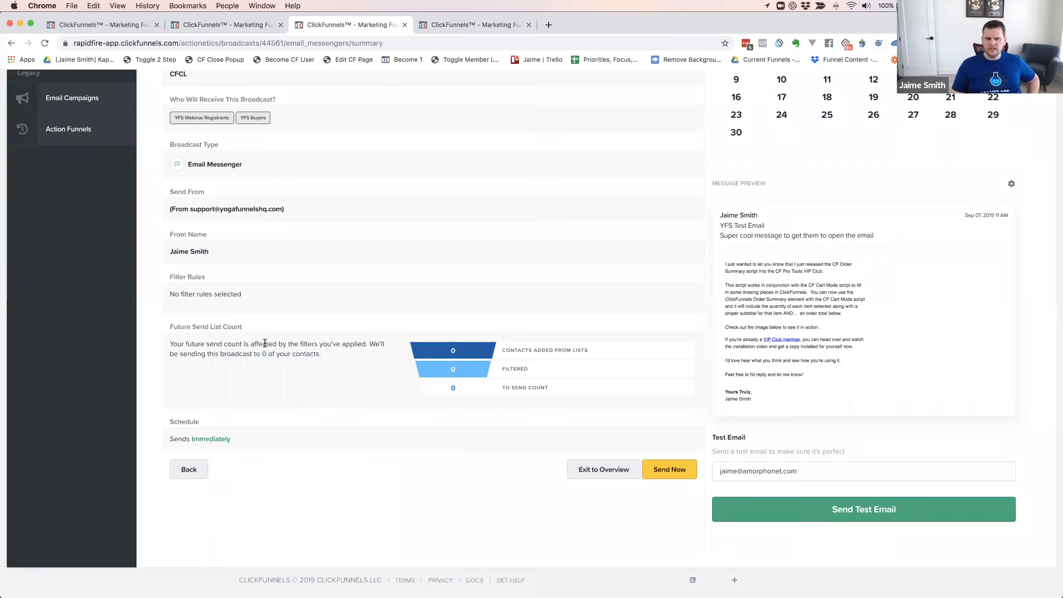
pyautogui.scroll(-1, 265, 344)
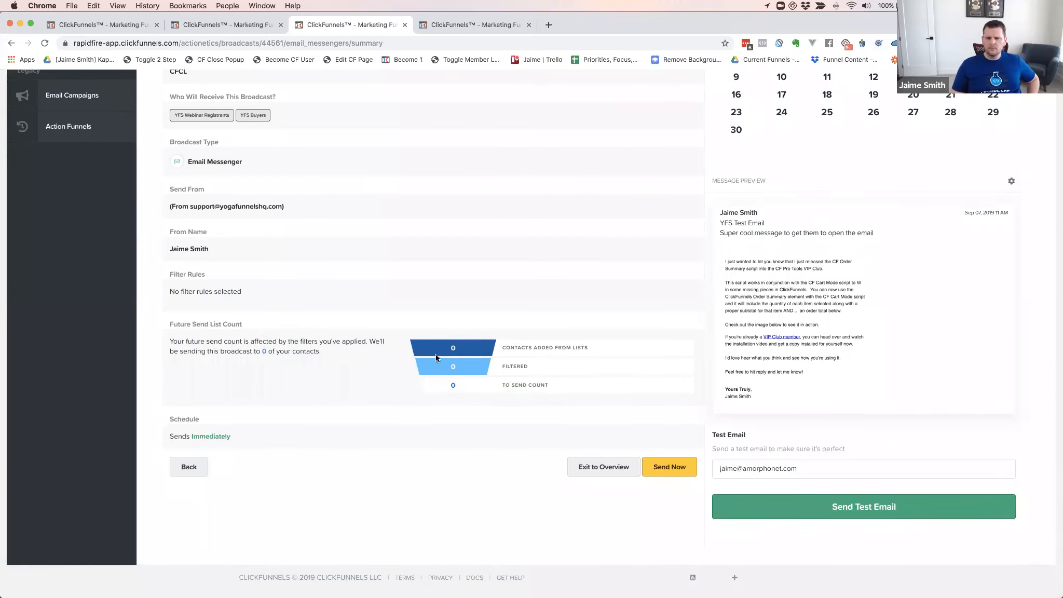
pyautogui.scroll(-1, 297, 356)
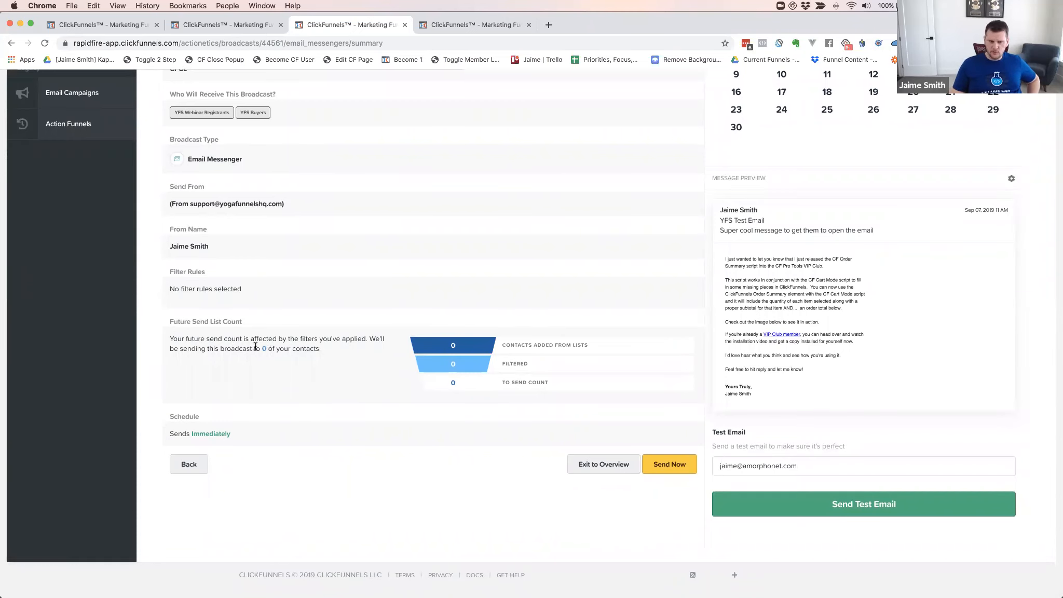
# Read the tooltip figures on the summary's funnel bars
pyautogui.moveTo(443, 344)
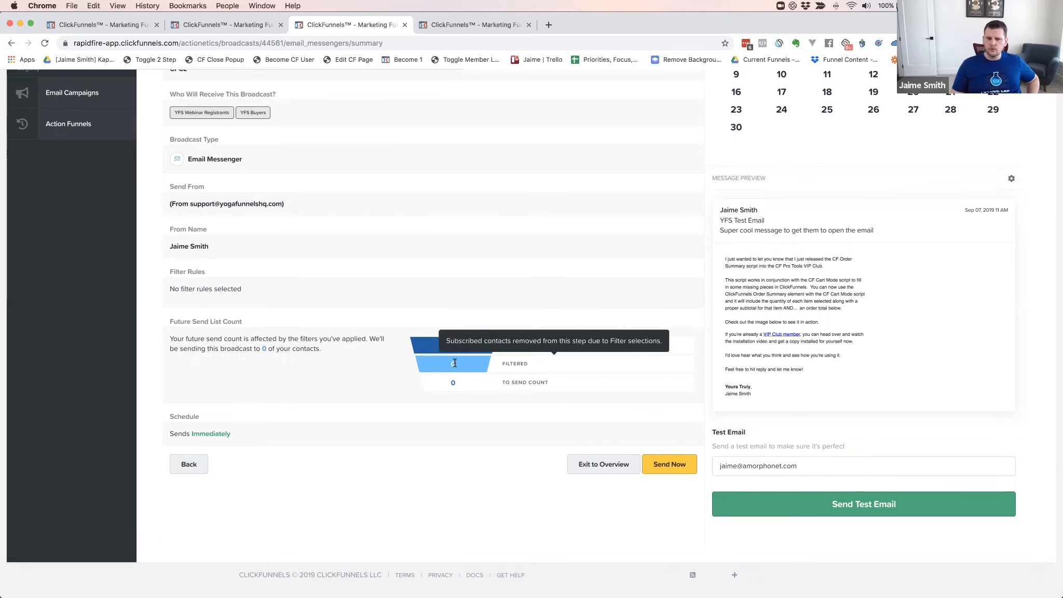
pyautogui.moveTo(414, 361)
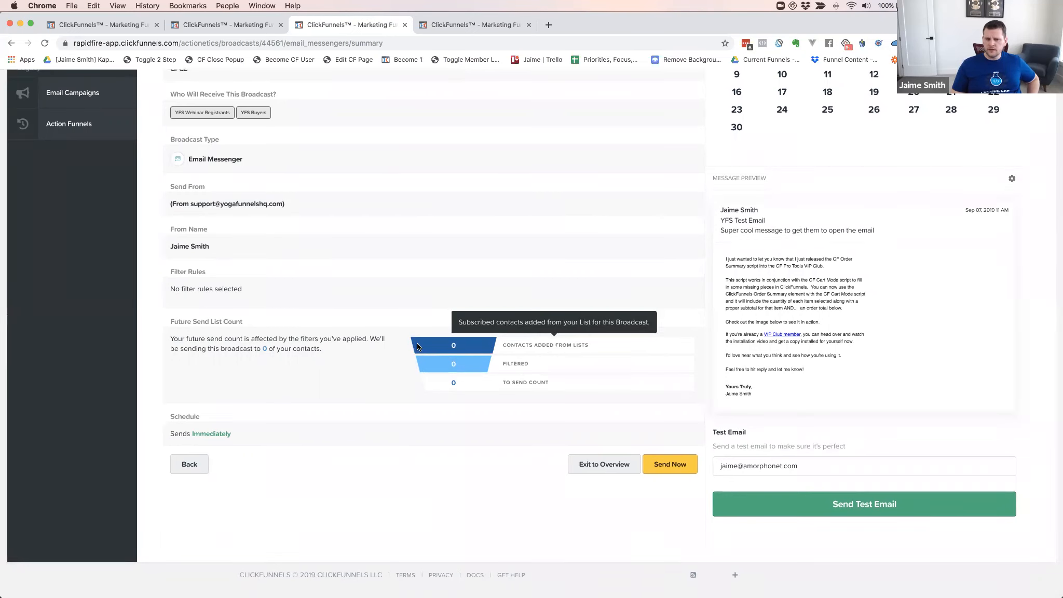
pyautogui.scroll(-1, 695, 308)
pyautogui.moveTo(449, 367)
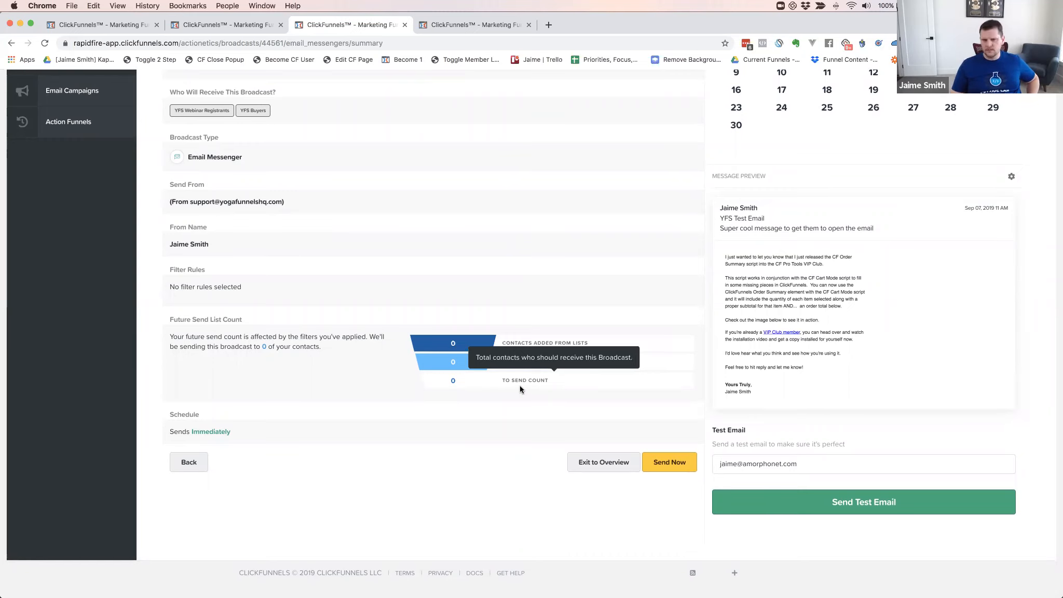
pyautogui.scroll(1, 372, 386)
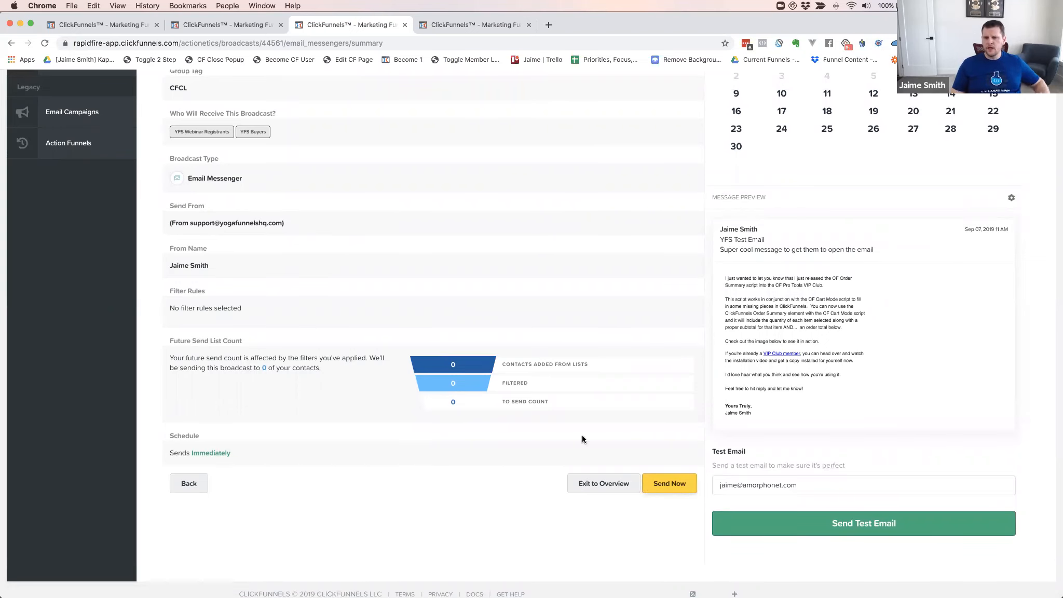
pyautogui.scroll(-2, 582, 441)
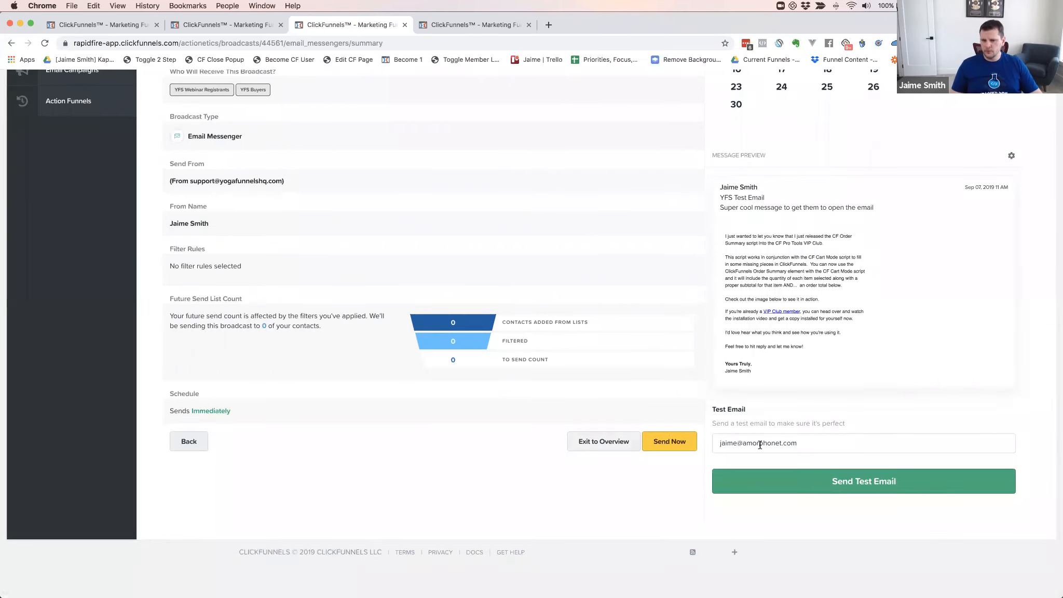
# Replace the old Test Email address with the new test recipient's e-mail address
pyautogui.click(847, 447)
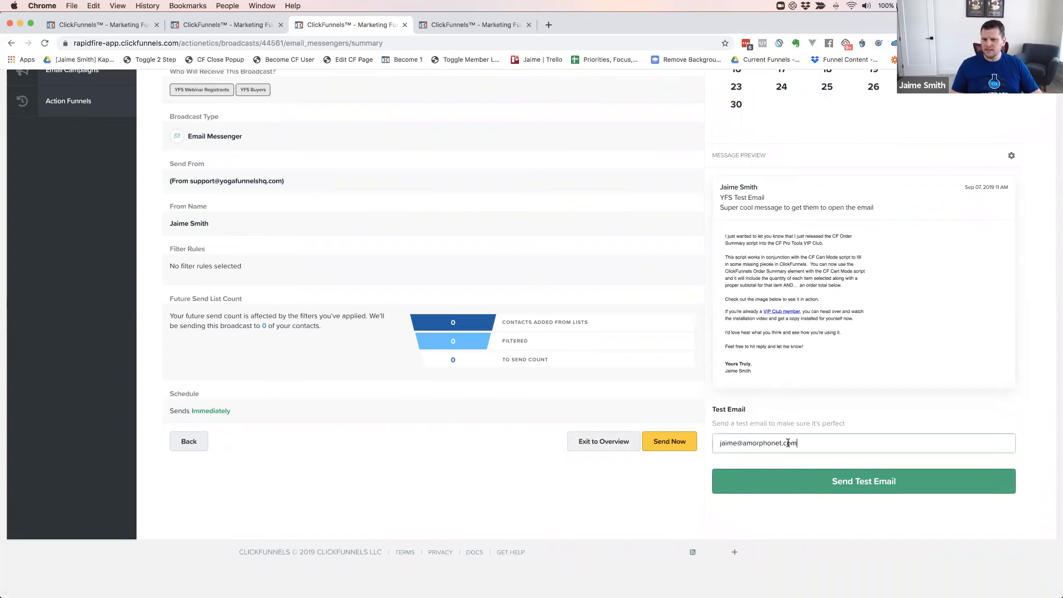
pyautogui.doubleClick(760, 441)
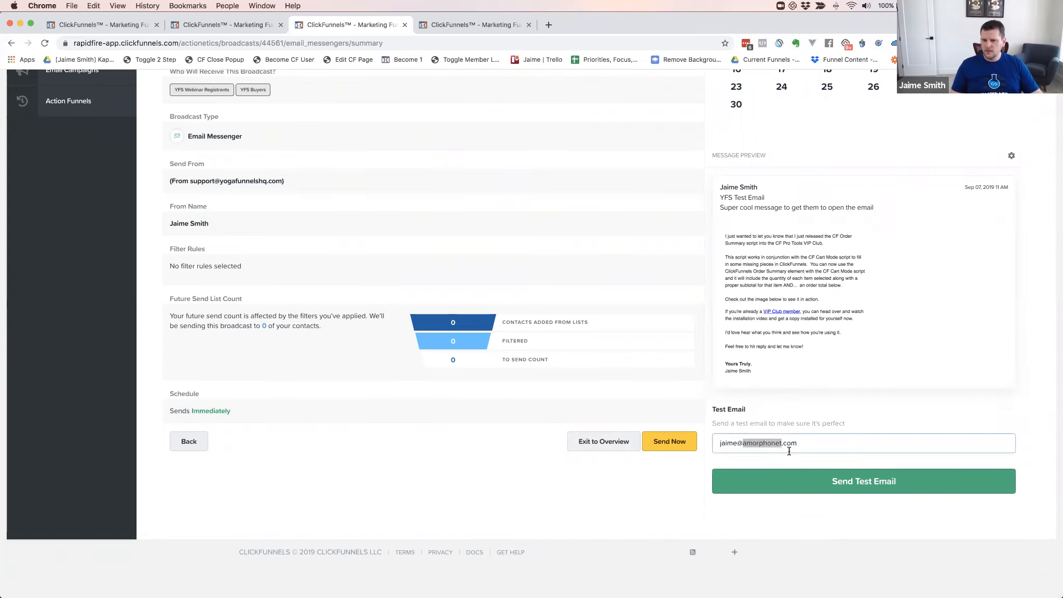
pyautogui.moveTo(806, 442); pyautogui.dragTo(702, 446)
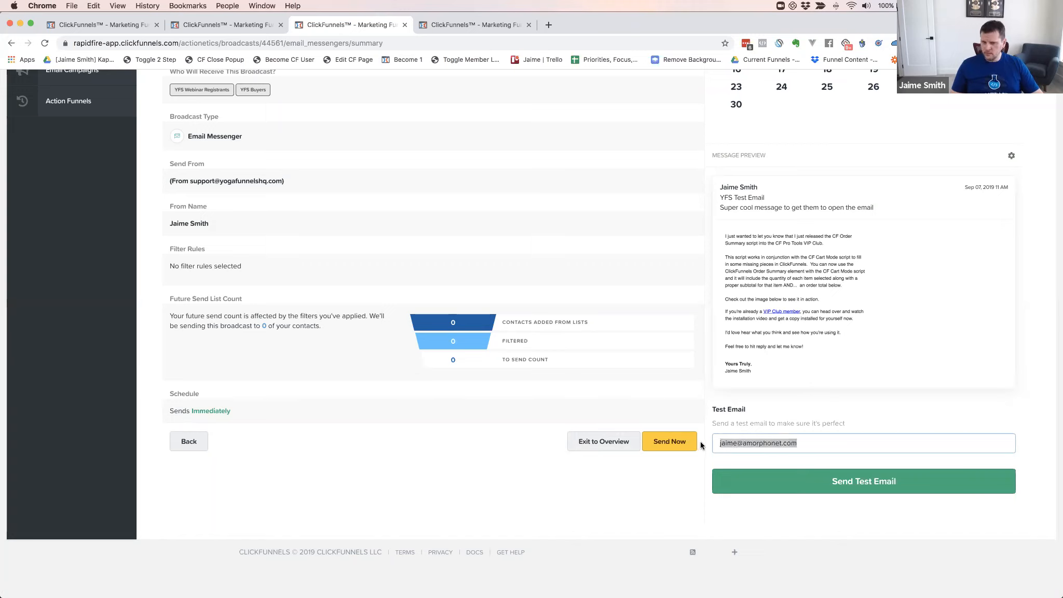
pyautogui.press('BackSpace')
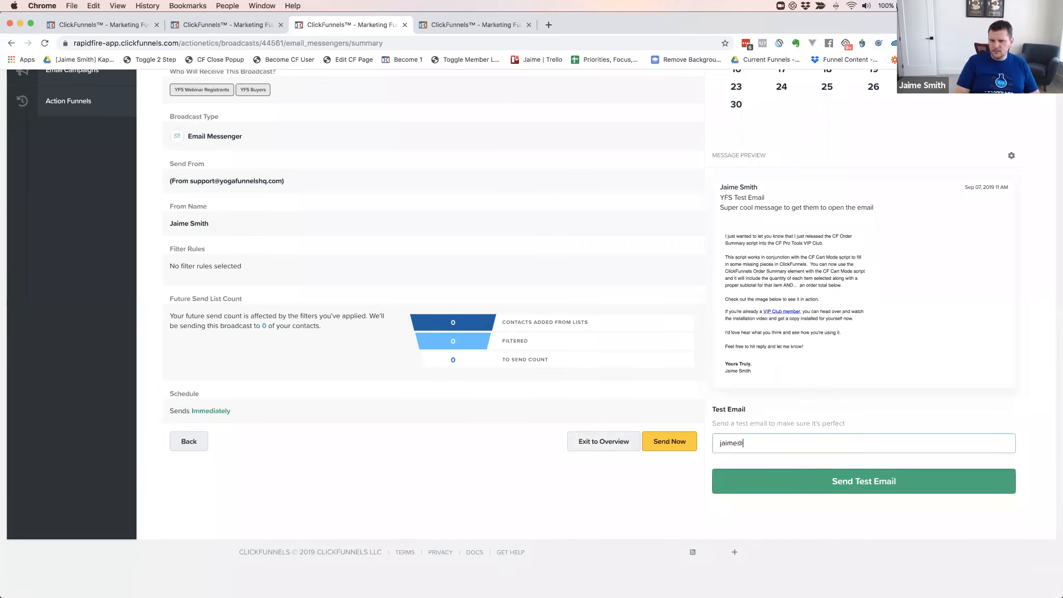
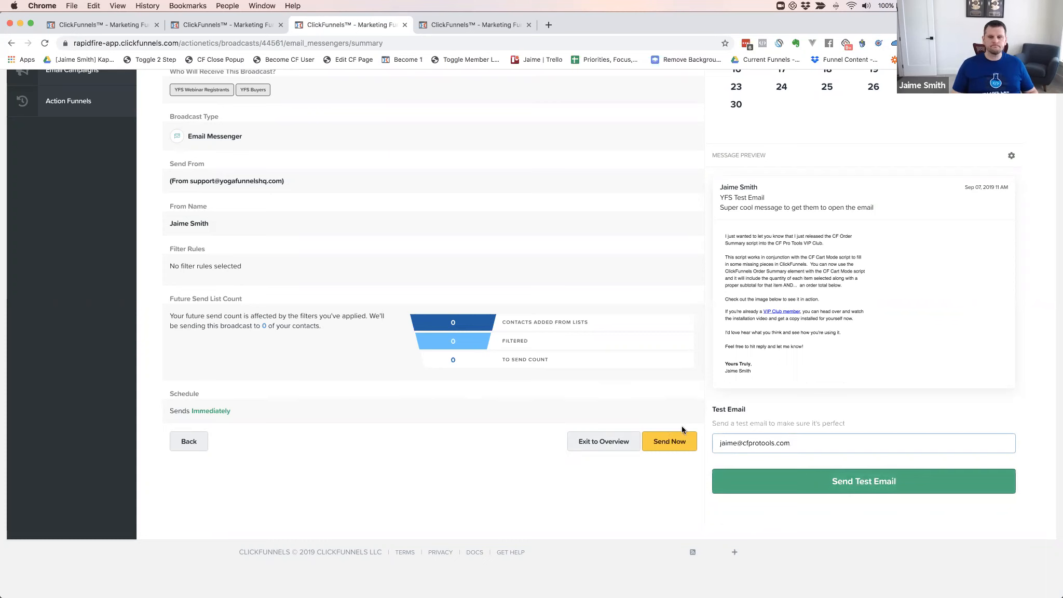
pyautogui.scroll(5, 658, 384)
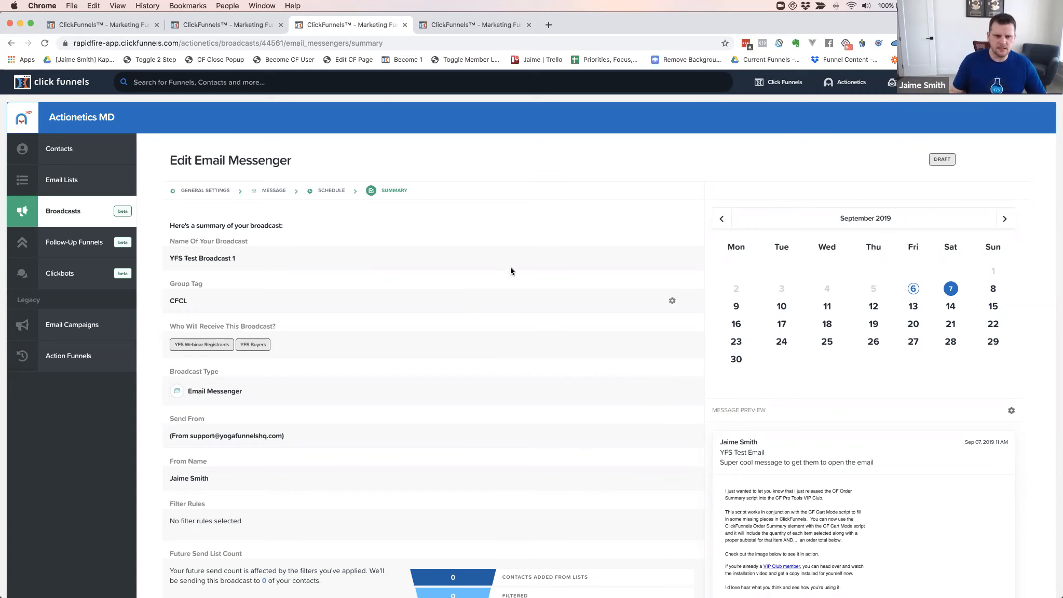
pyautogui.scroll(-5, 539, 343)
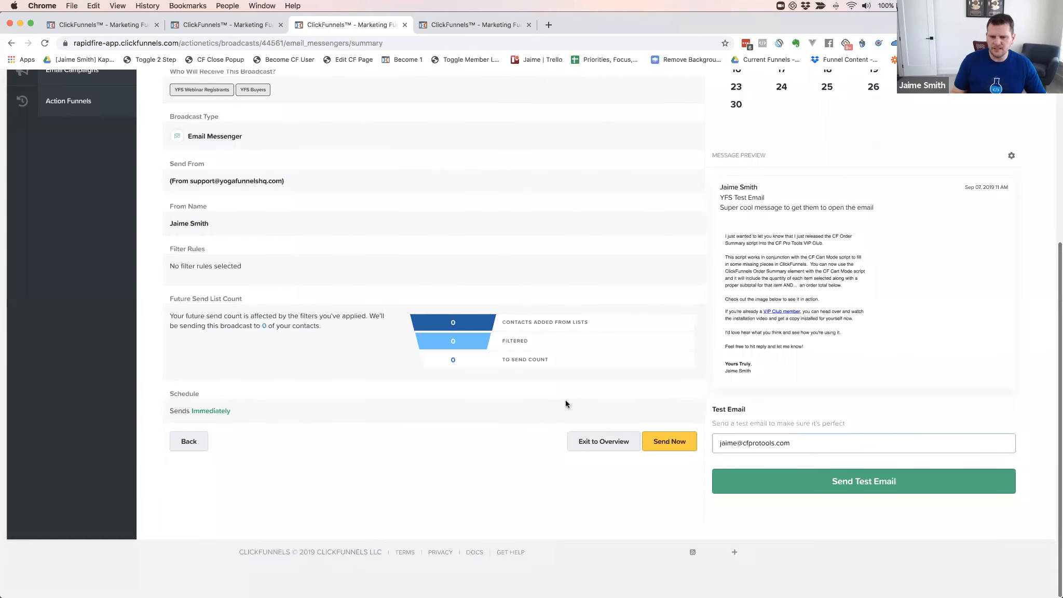
# Review YFS Test Broadcast 1's overview, with 0 sent and no send date, then return to the broadcasts list
pyautogui.click(597, 443)
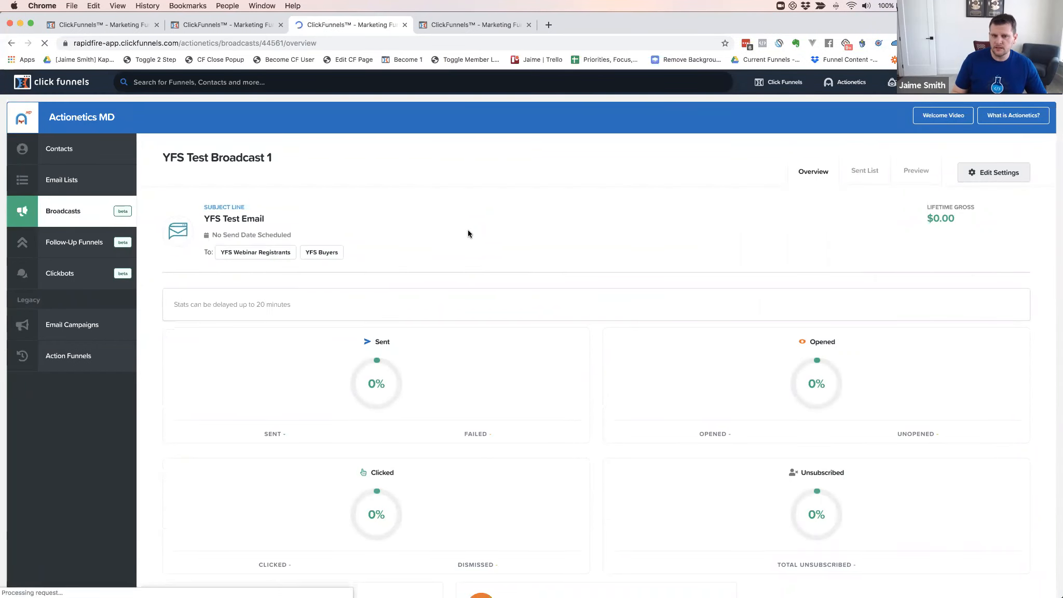
pyautogui.scroll(-2, 467, 231)
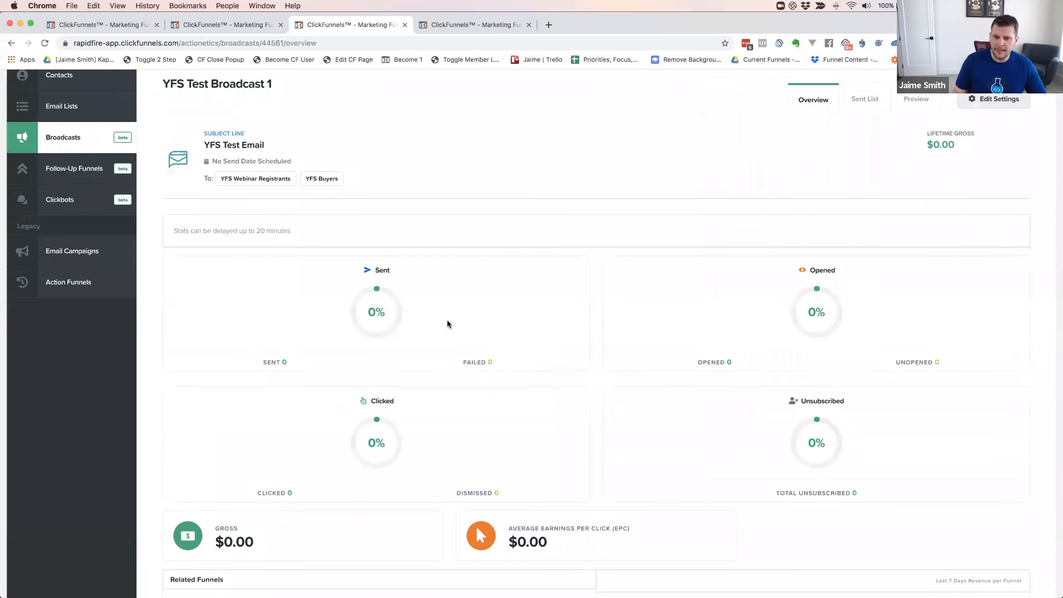
pyautogui.scroll(2, 451, 328)
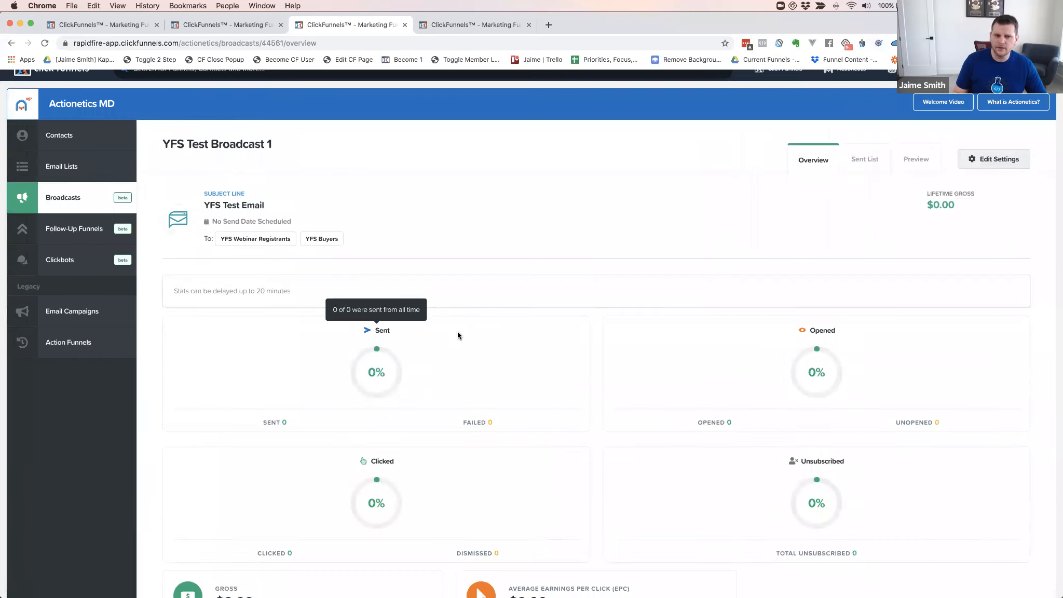
pyautogui.click(59, 200)
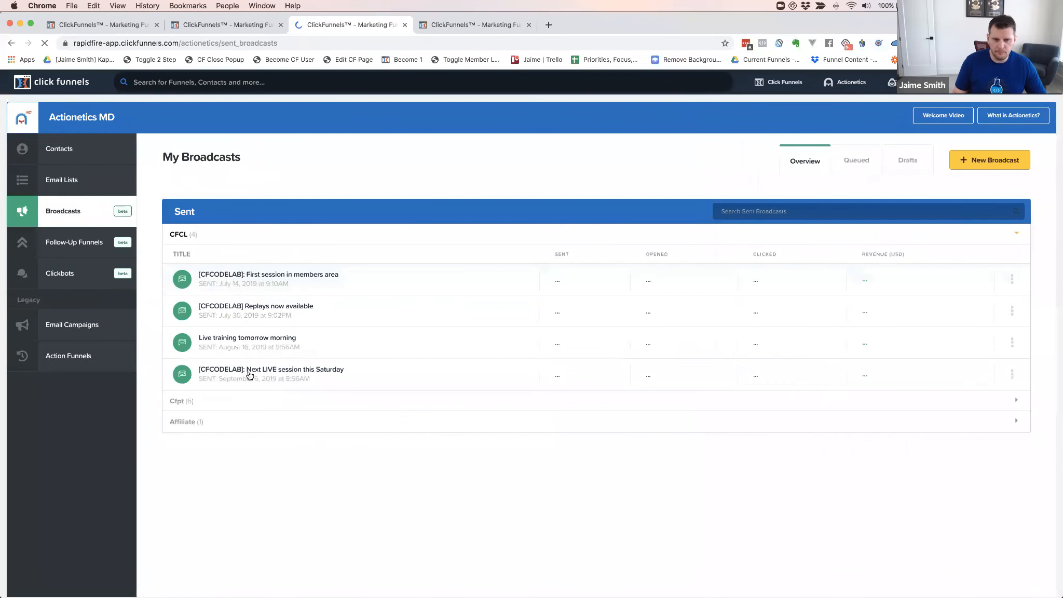
# Review stats for '[CFCODELAB]: Next LIVE session this Saturday': 10138 sent, 19% opened, 1% clicked
pyautogui.click(277, 372)
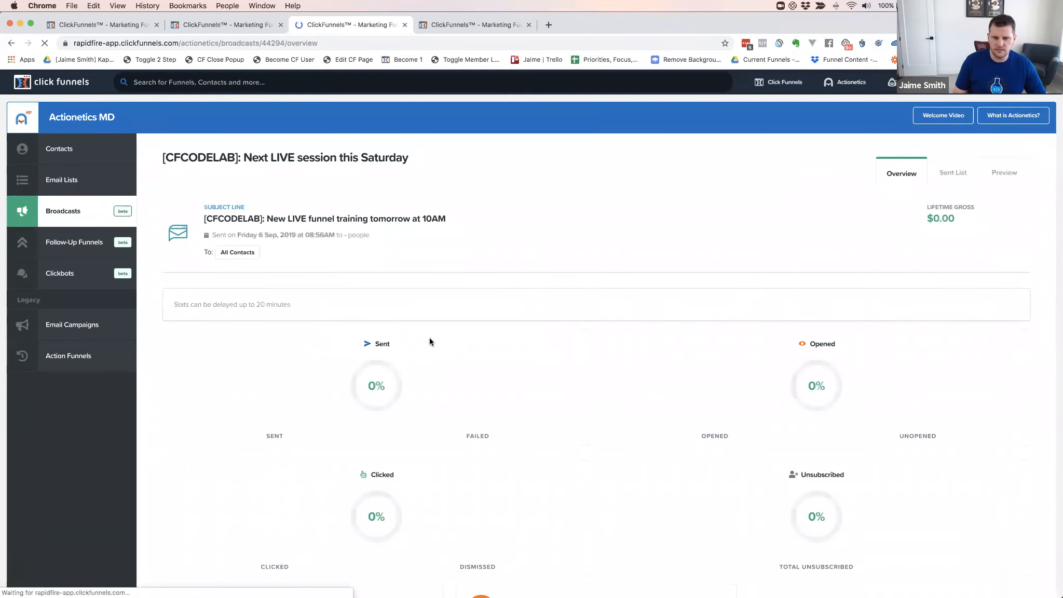
pyautogui.scroll(-1, 430, 340)
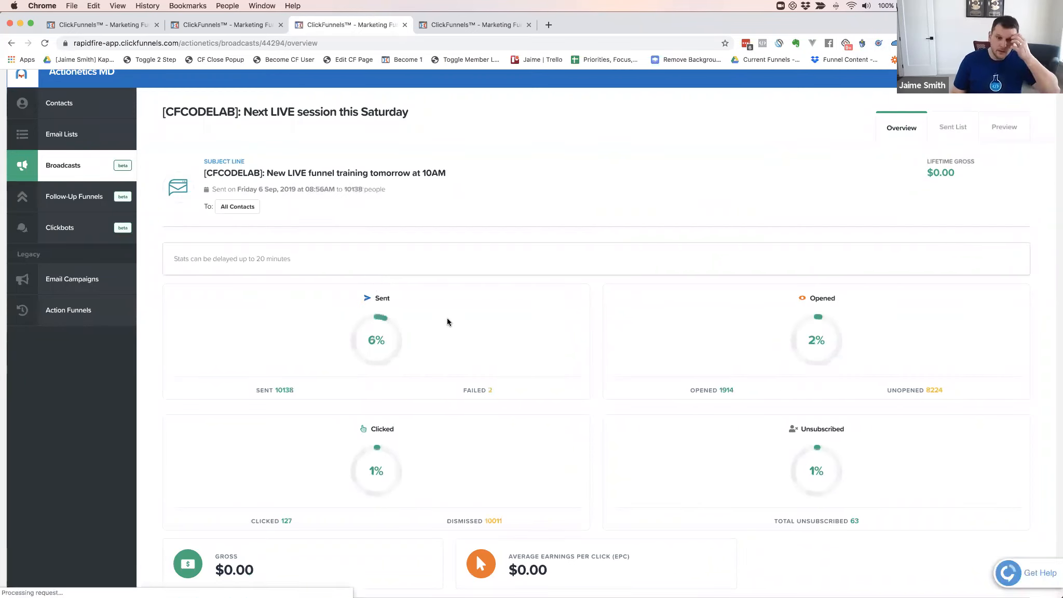
pyautogui.moveTo(415, 296)
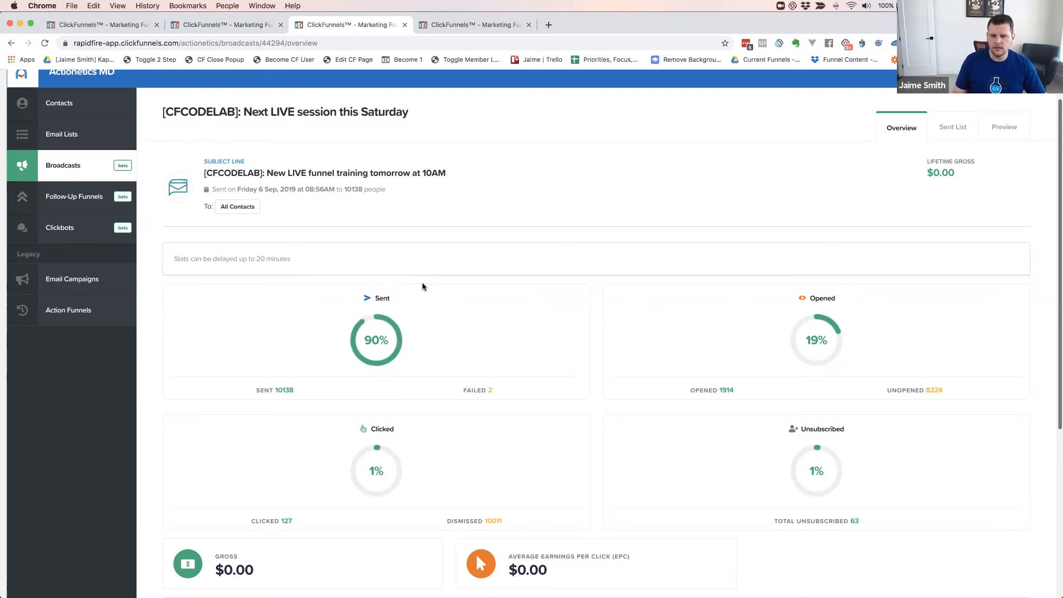
pyautogui.scroll(-1, 424, 286)
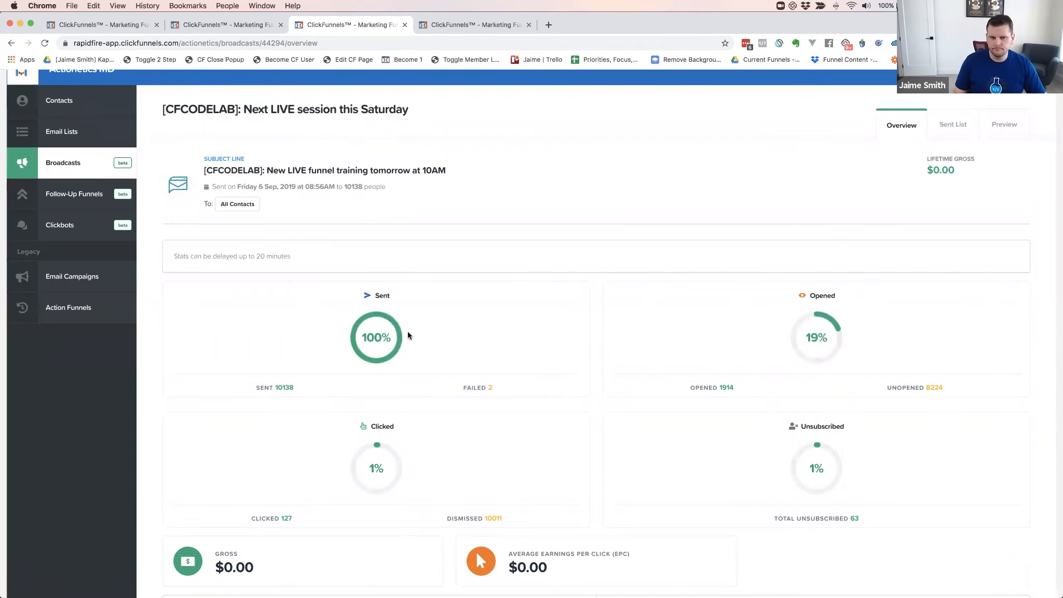
pyautogui.moveTo(490, 389)
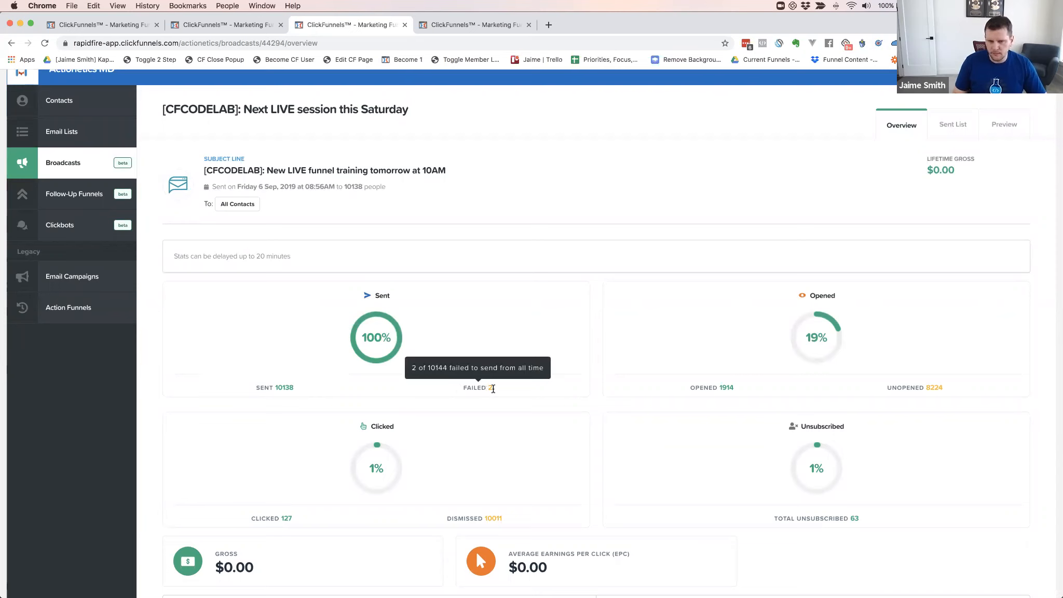
pyautogui.moveTo(769, 368)
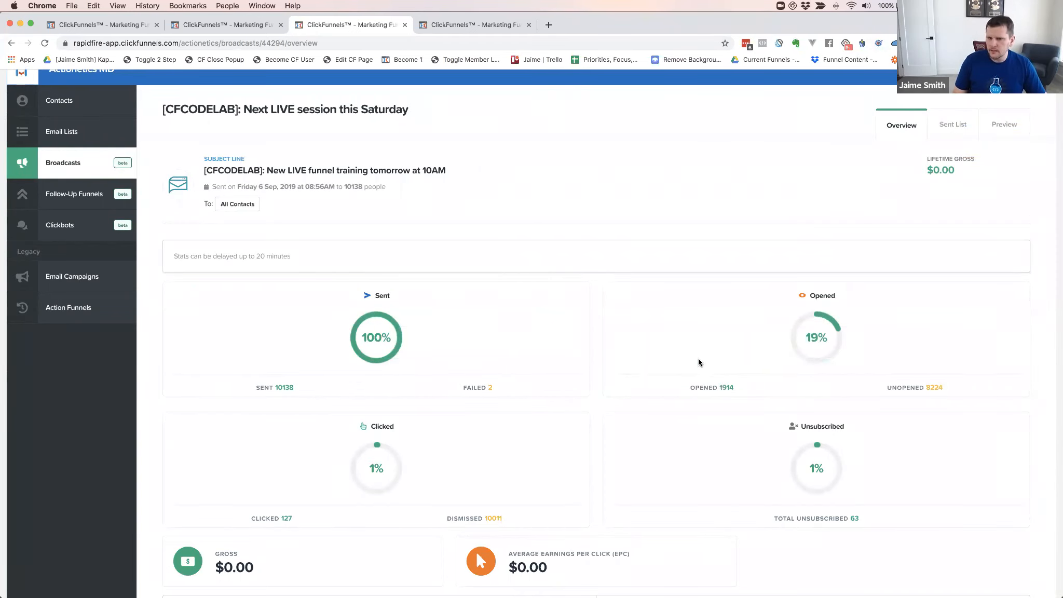
pyautogui.scroll(-3, 700, 361)
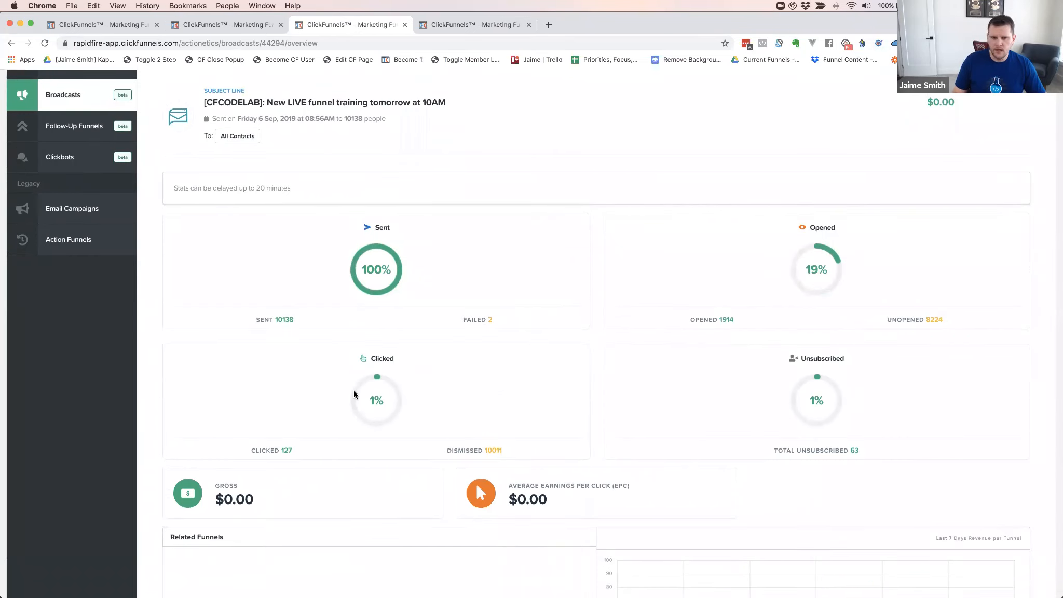
pyautogui.scroll(-1, 396, 394)
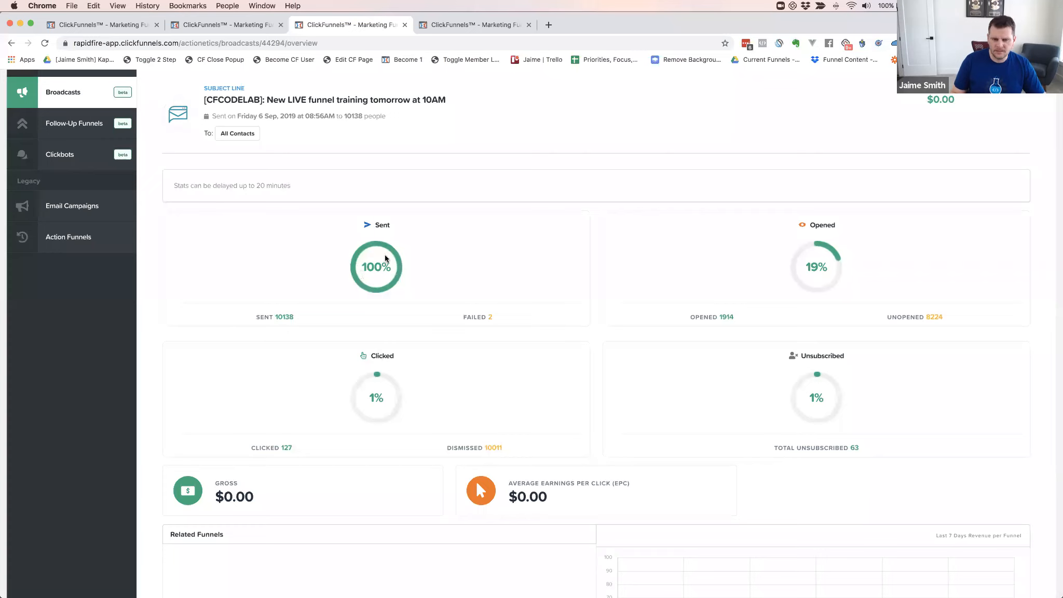
pyautogui.moveTo(280, 446)
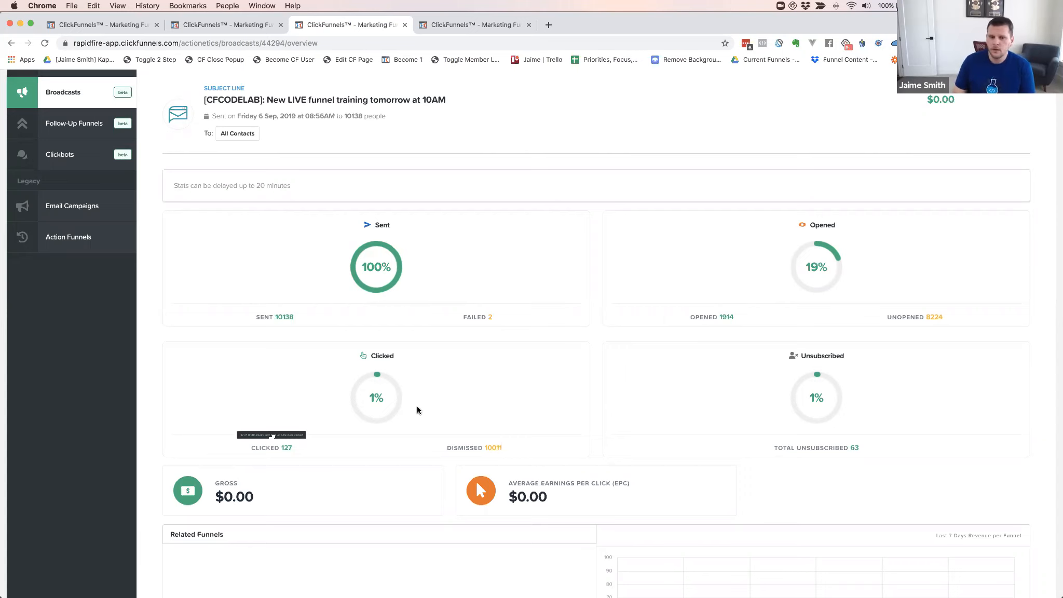
pyautogui.scroll(-5, 419, 395)
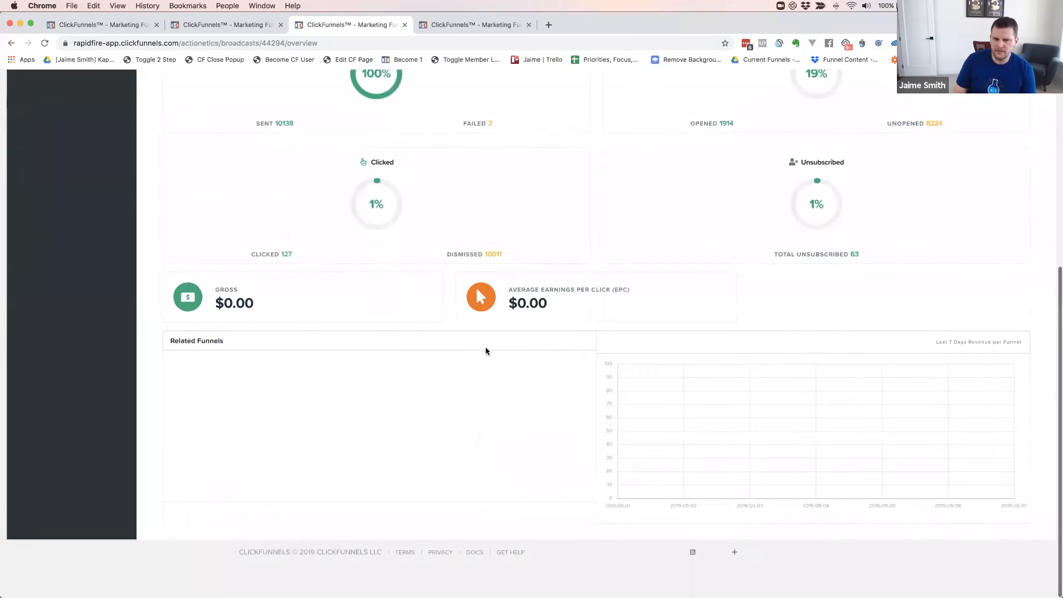
pyautogui.scroll(5, 437, 538)
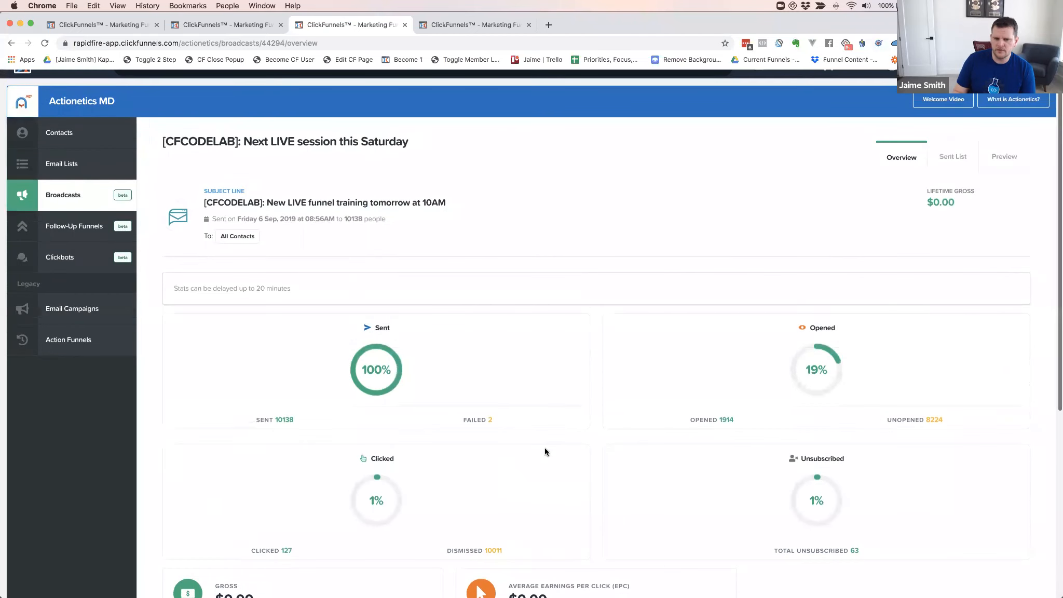
pyautogui.scroll(2, 543, 447)
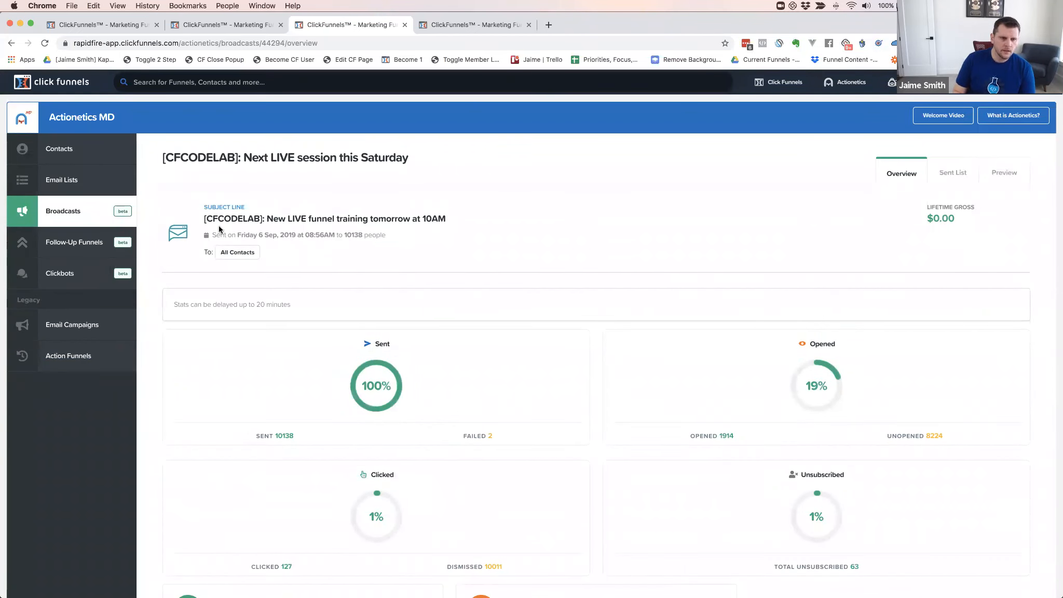
# View the Welcome Email step stats in the YFS Registration Sequence follow-up funnel
pyautogui.click(73, 246)
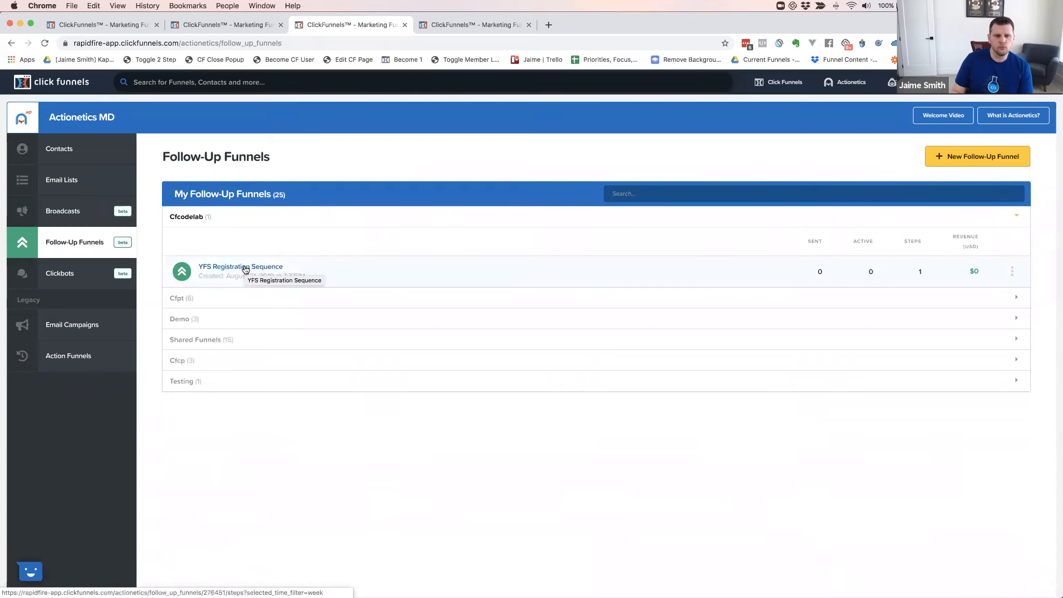
pyautogui.click(245, 268)
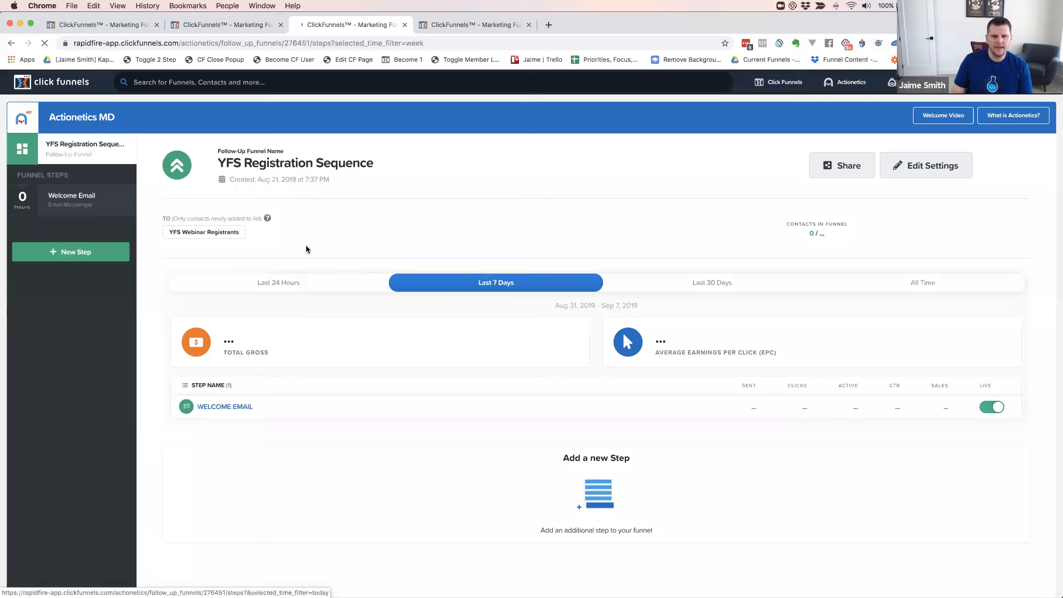
pyautogui.click(223, 408)
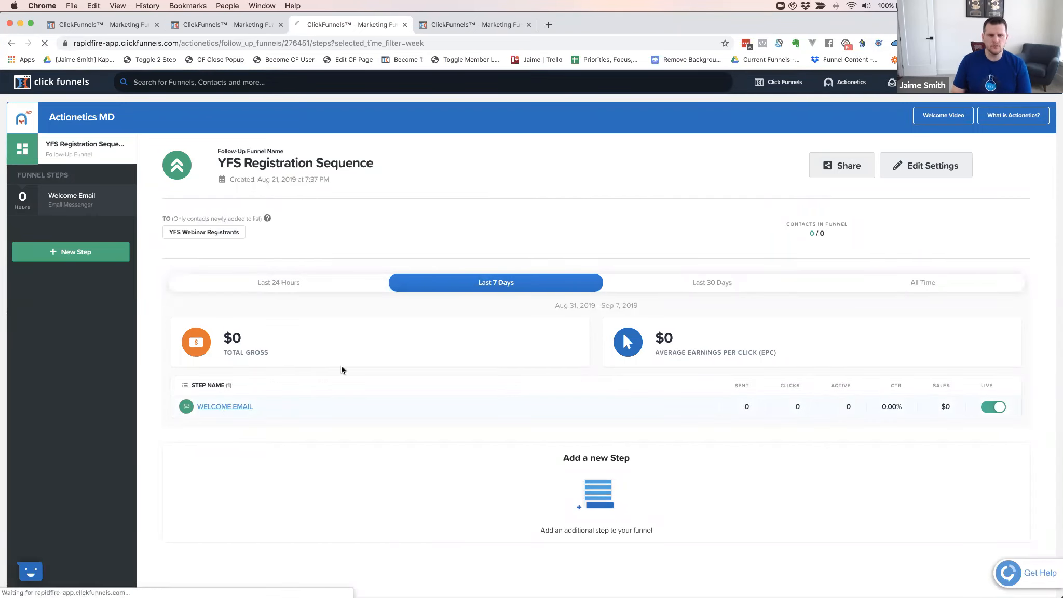
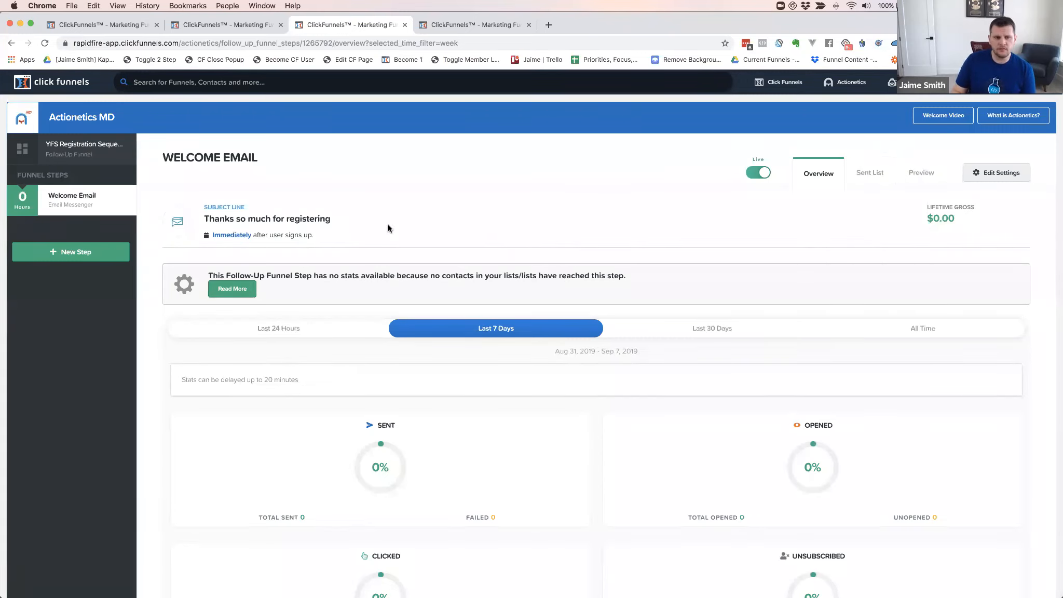
# Return to the YFS Registration Sequence funnel overview listing its Welcome Email step
pyautogui.click(76, 149)
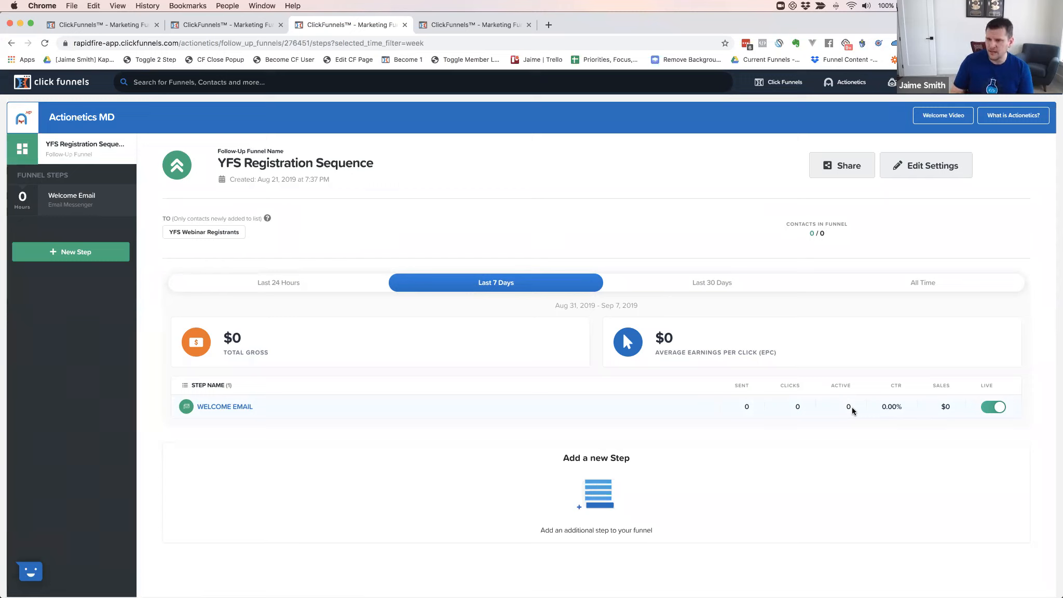
# Pause the Welcome Email step, set it live again, and open its overview
pyautogui.click(997, 407)
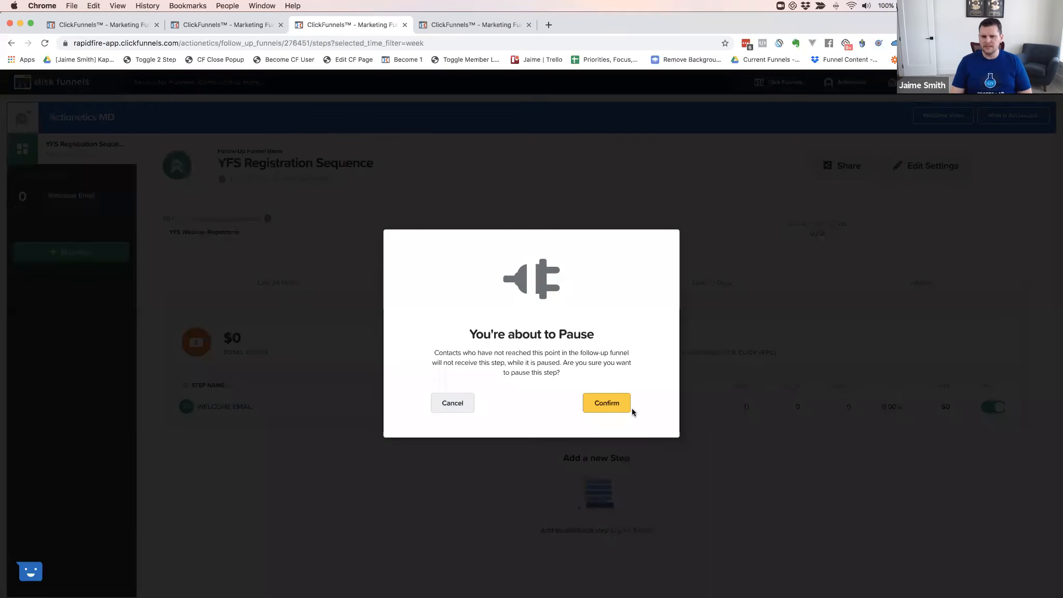
pyautogui.click(608, 403)
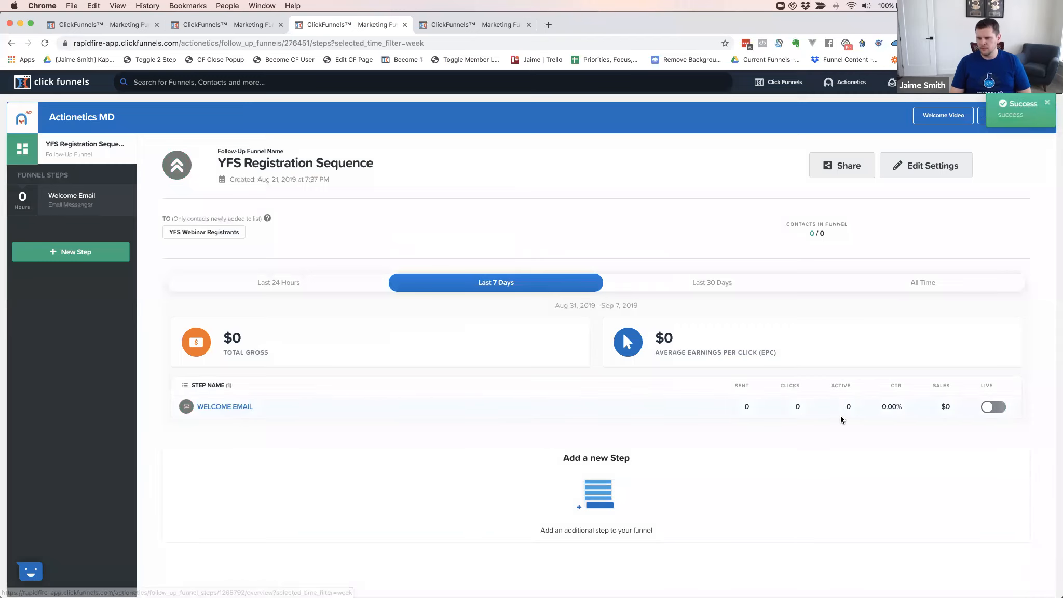
pyautogui.click(988, 407)
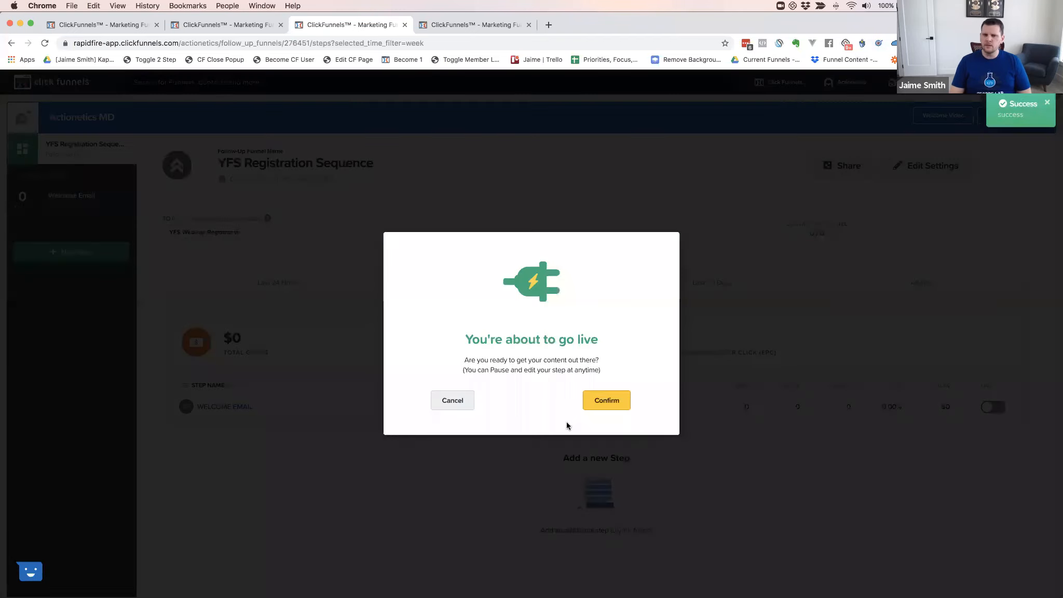
pyautogui.click(600, 402)
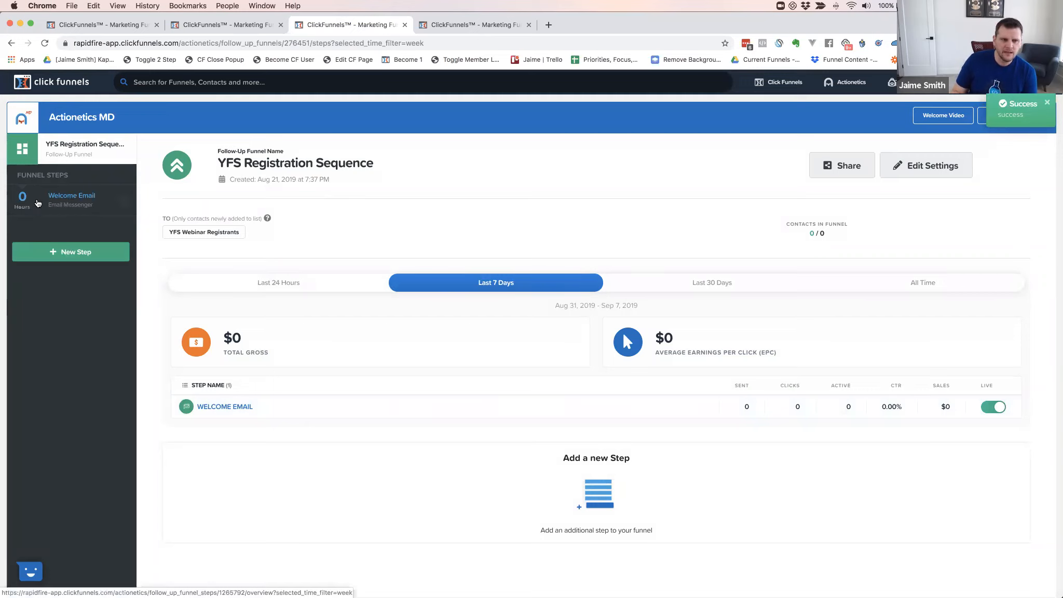
pyautogui.click(70, 198)
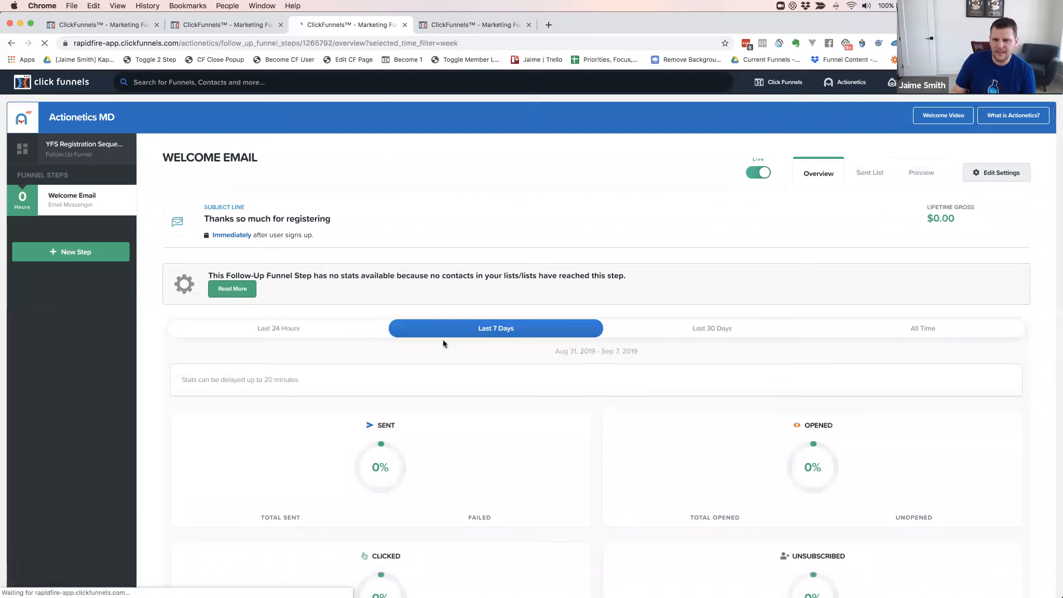
# Edit the Welcome Email settings, add then delete an empty rule group, and save without filters
pyautogui.click(998, 173)
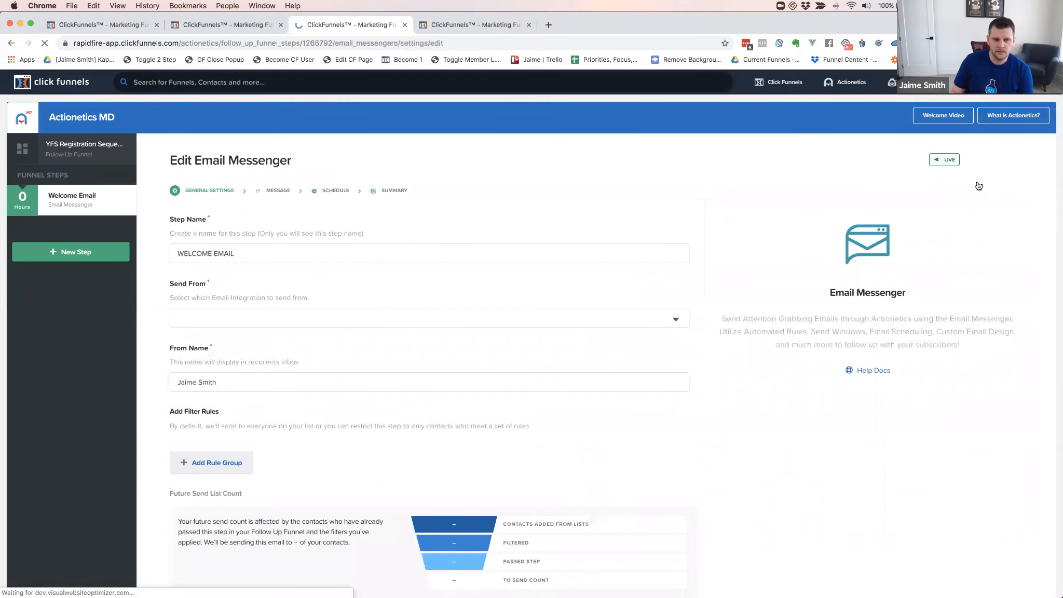
pyautogui.scroll(-5, 300, 292)
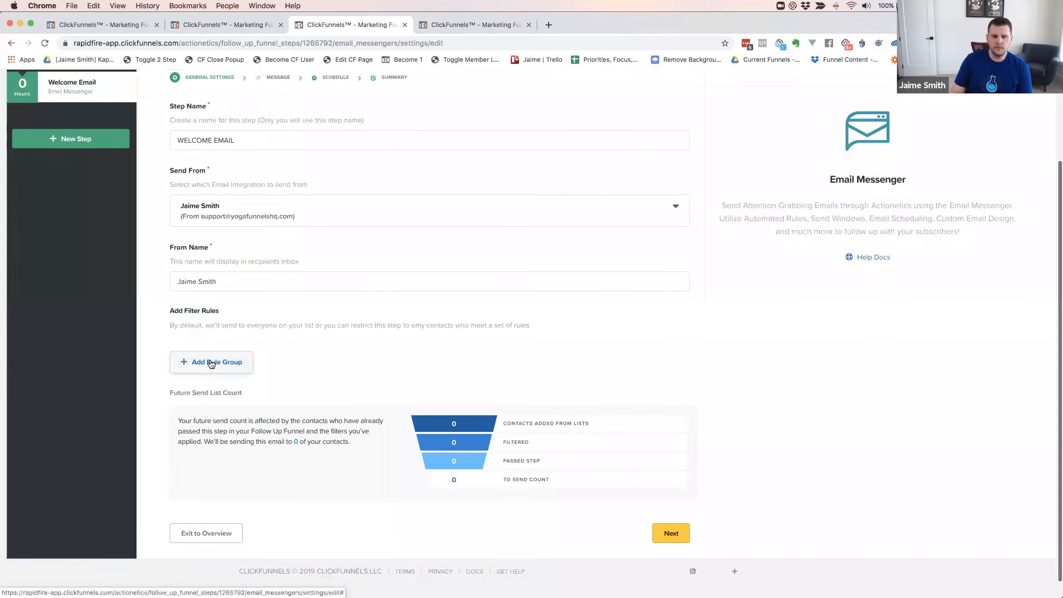
pyautogui.click(210, 363)
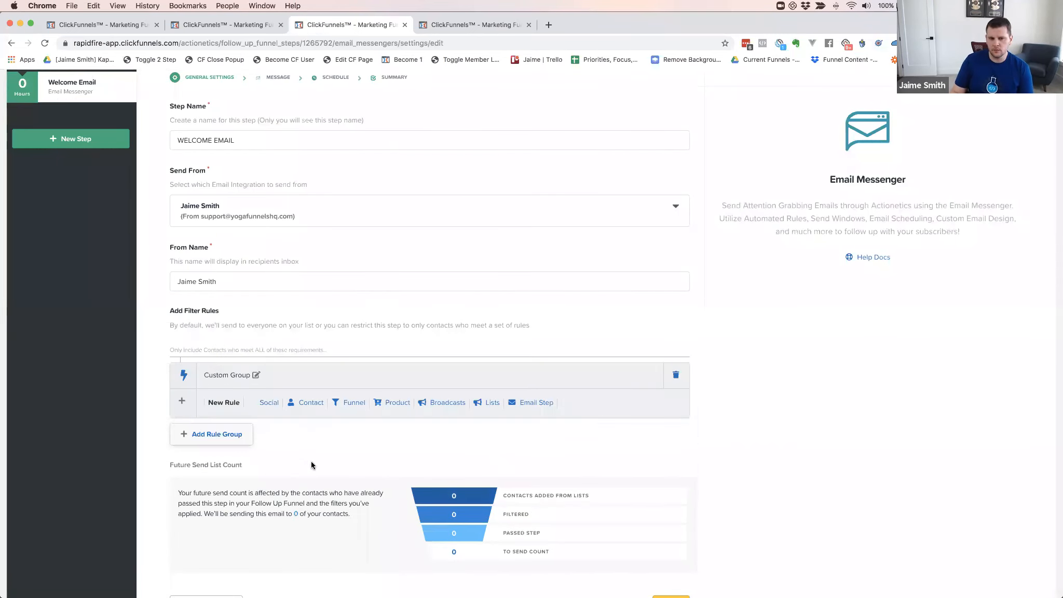
pyautogui.click(675, 376)
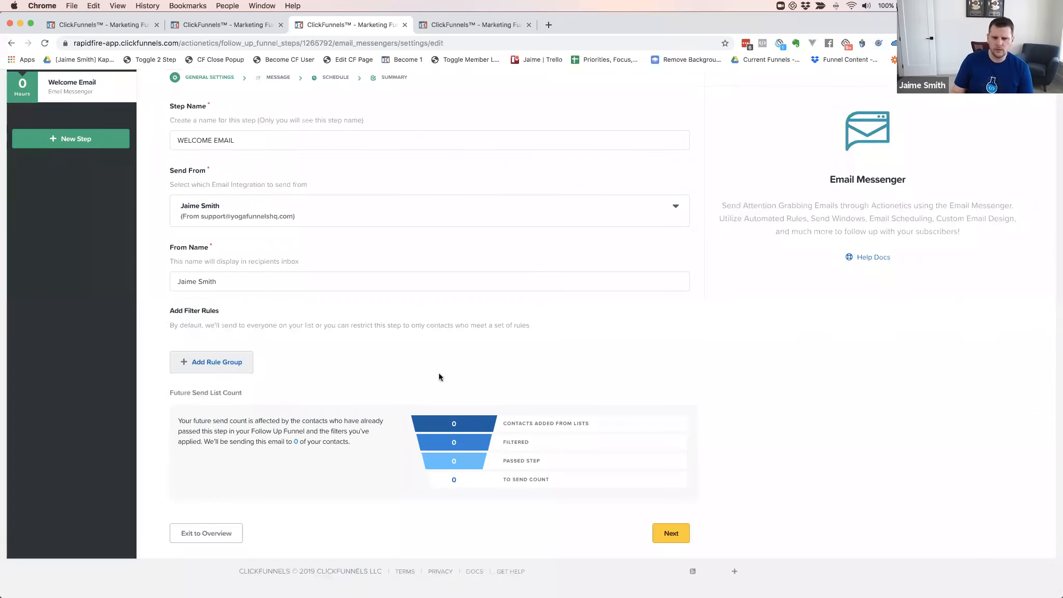
pyautogui.scroll(1, 393, 366)
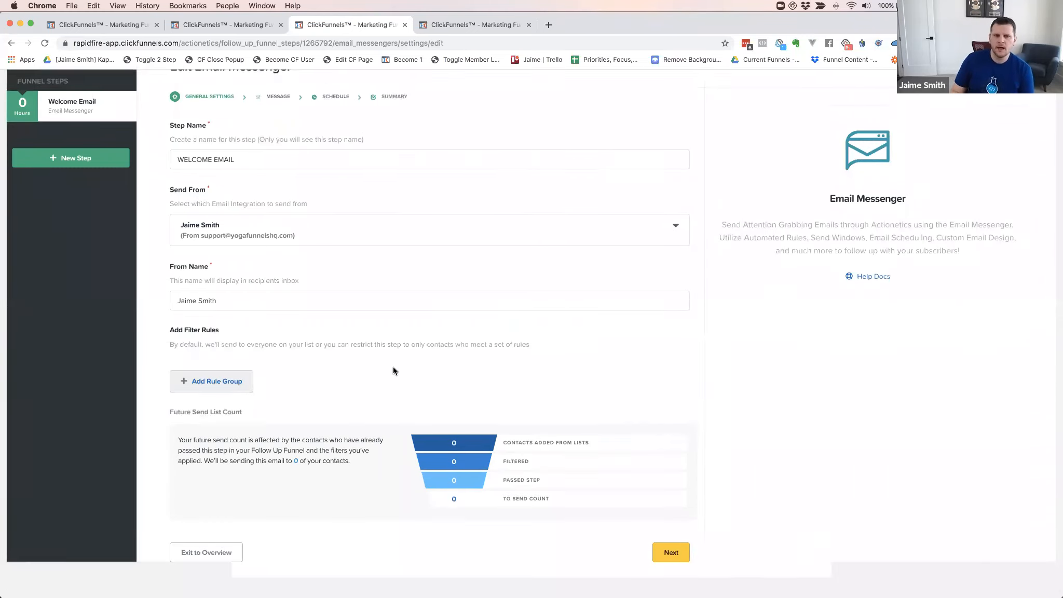
pyautogui.click(675, 566)
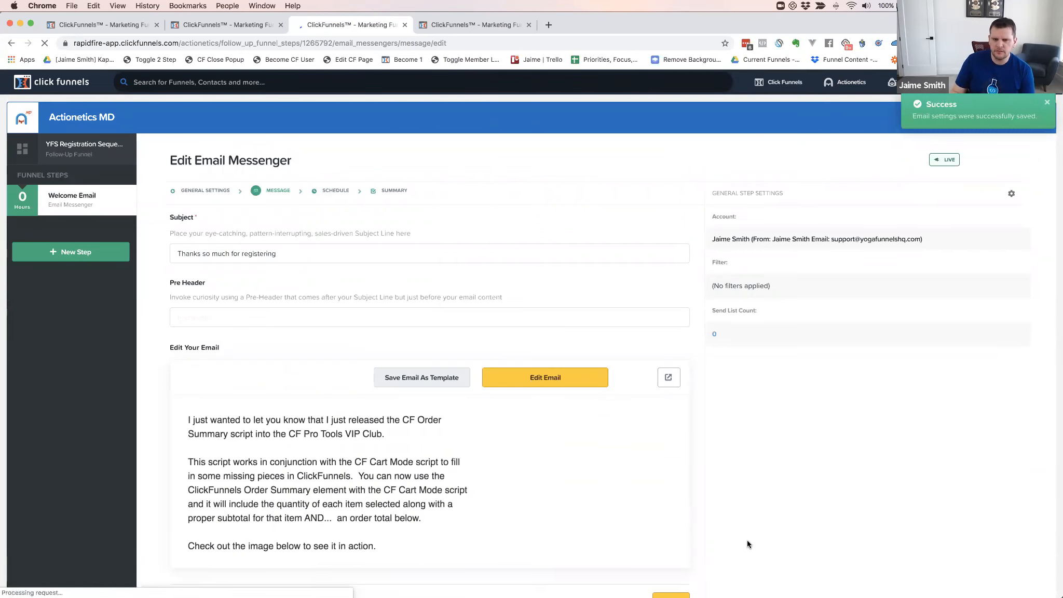
pyautogui.scroll(-2, 746, 540)
# Save the Welcome Email message, keep the trigger delay at 0 hours, and add a send window
pyautogui.click(673, 514)
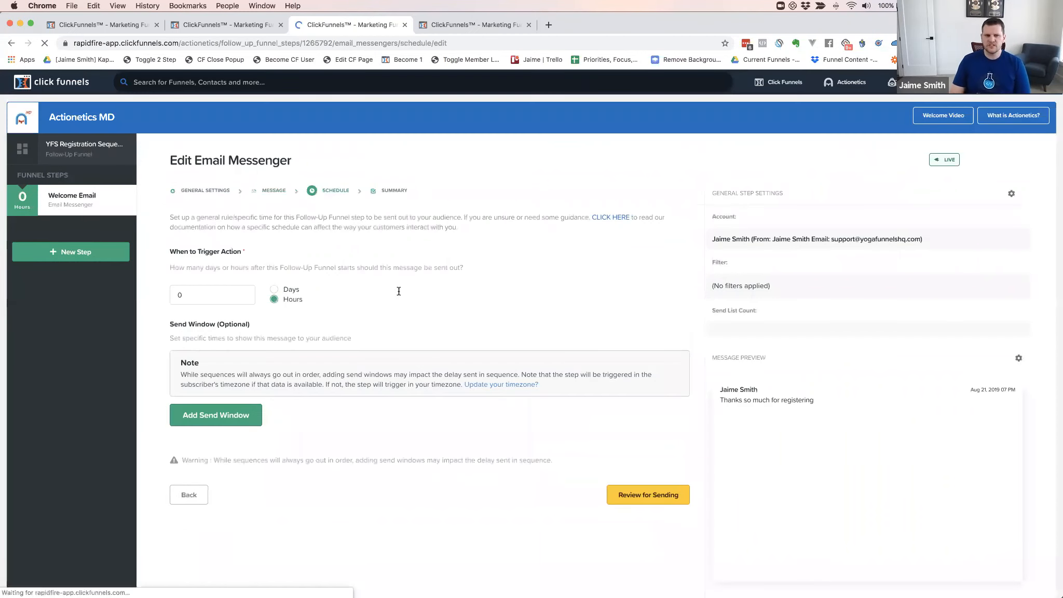
pyautogui.click(198, 294)
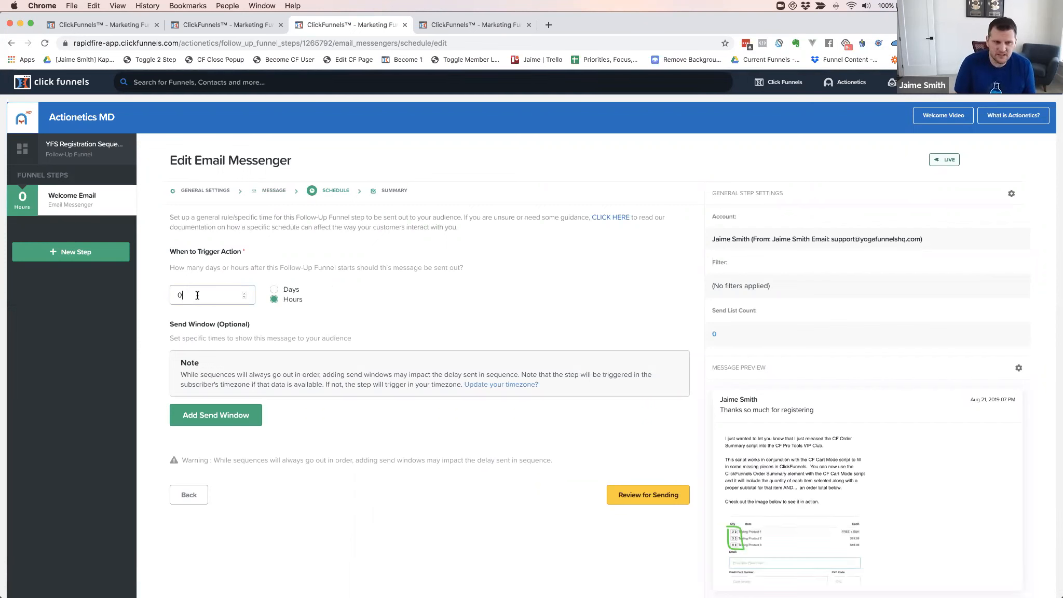
pyautogui.moveTo(73, 206)
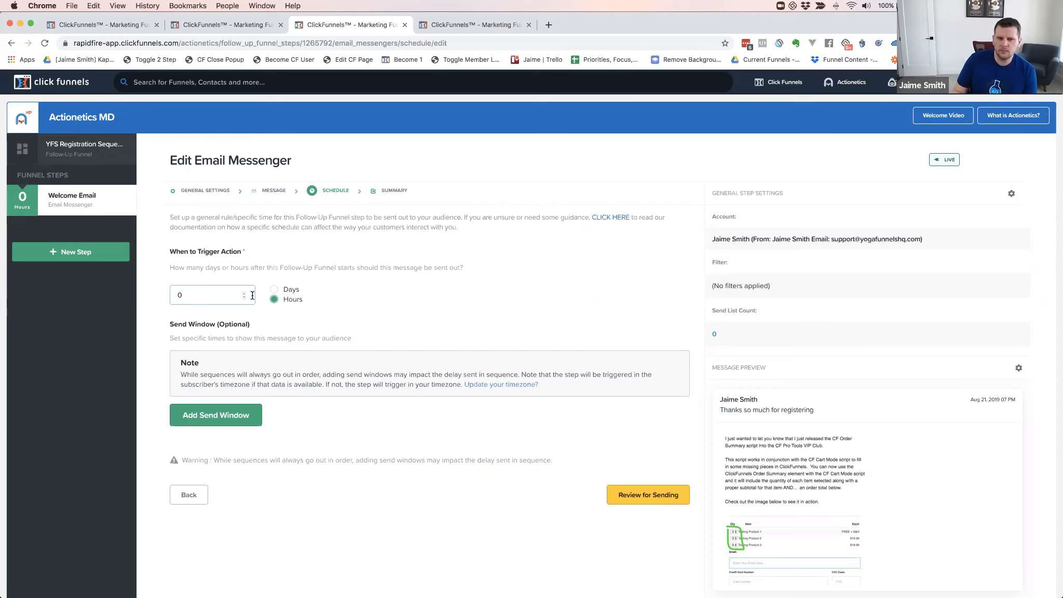
pyautogui.doubleClick(179, 295)
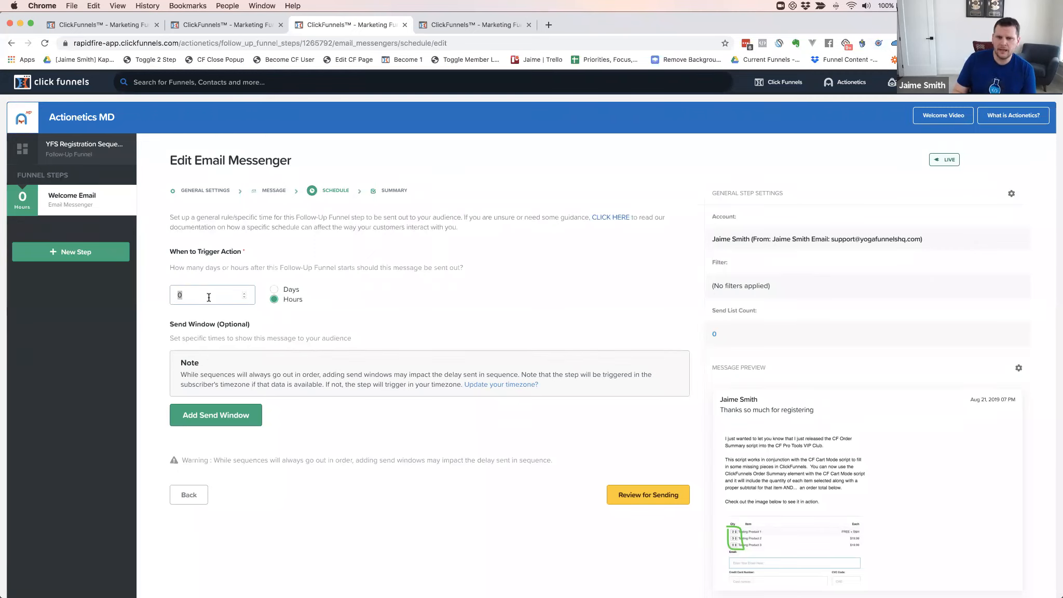
pyautogui.click(184, 294)
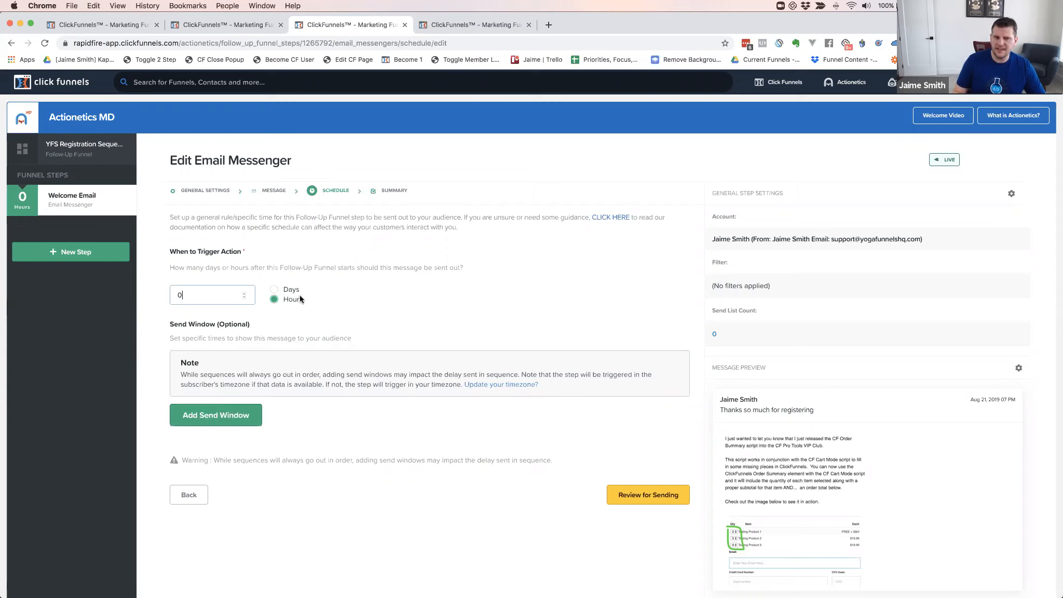
pyautogui.click(224, 418)
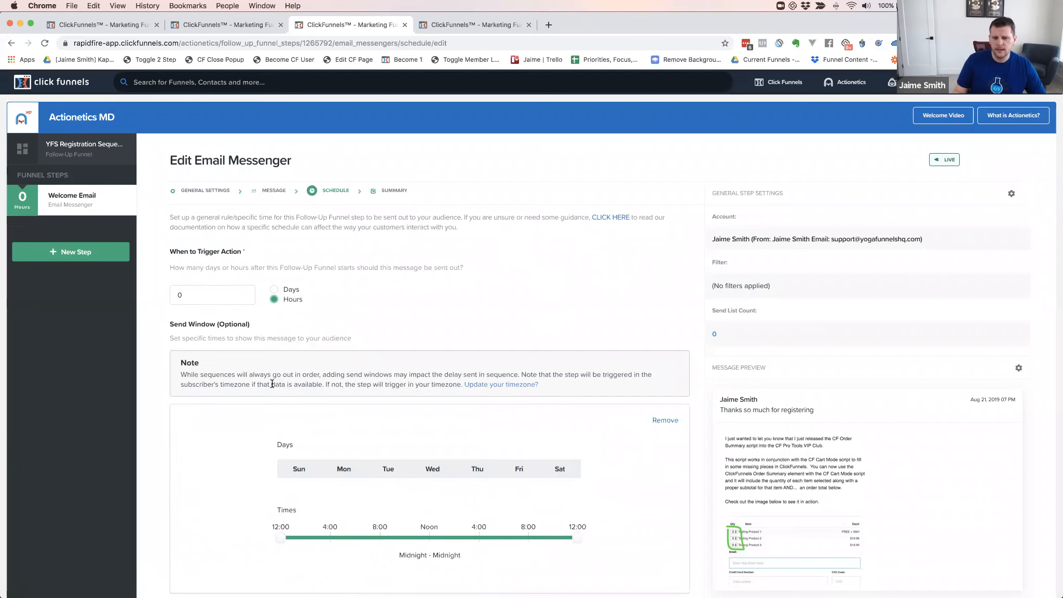
# Limit the Welcome Email send window to 6:00 am – 6:00 pm
pyautogui.scroll(-3, 272, 384)
pyautogui.moveTo(280, 444); pyautogui.dragTo(358, 444)
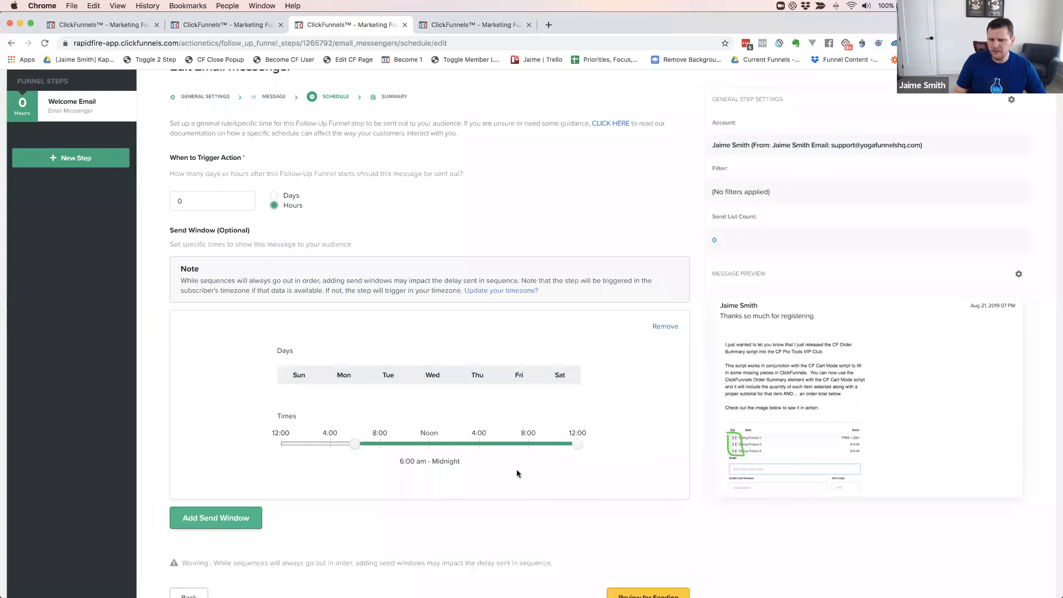
pyautogui.moveTo(572, 442); pyautogui.dragTo(499, 445)
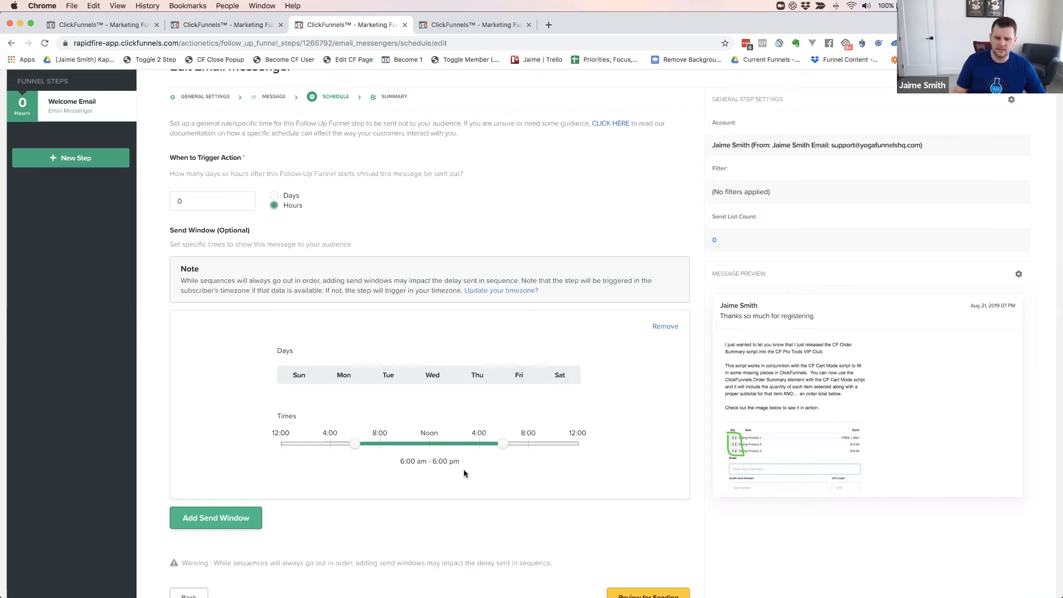
# Review the schedule, then remove the send window, leaving a 0-hour trigger
pyautogui.scroll(2, 515, 223)
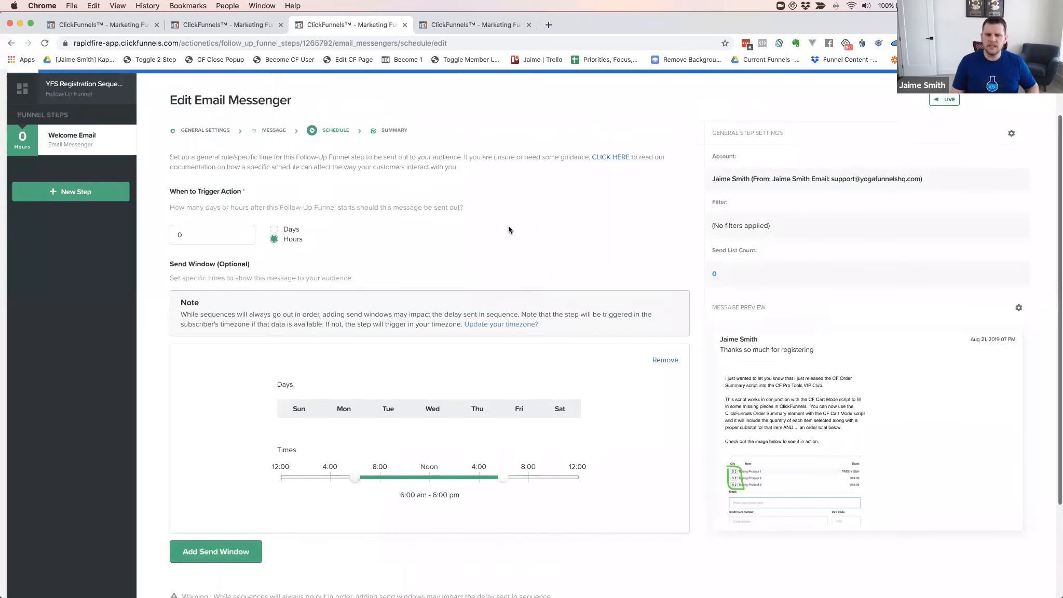
pyautogui.scroll(2, 440, 276)
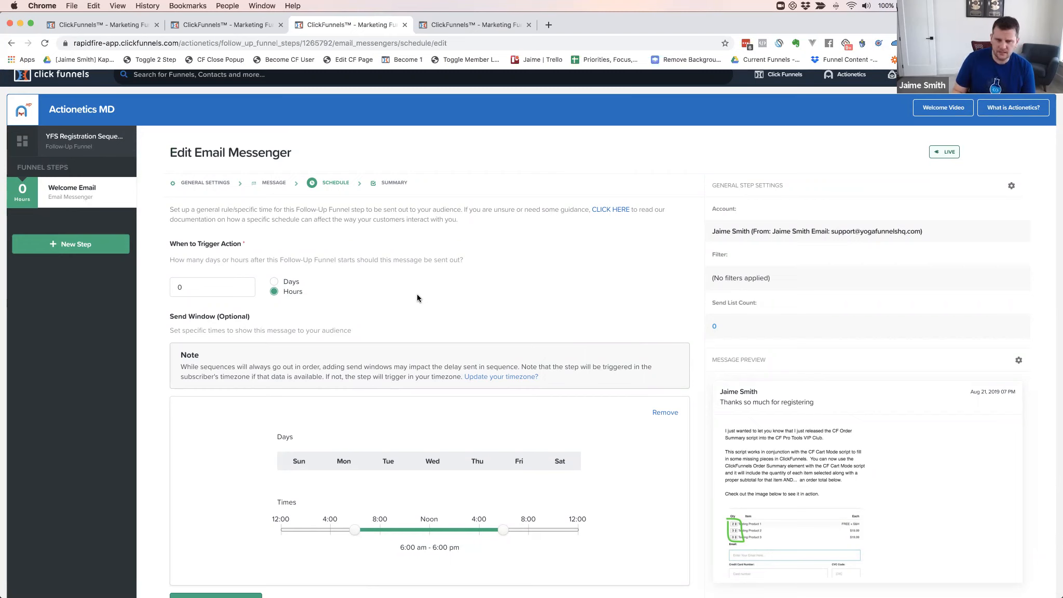
pyautogui.scroll(-2, 417, 295)
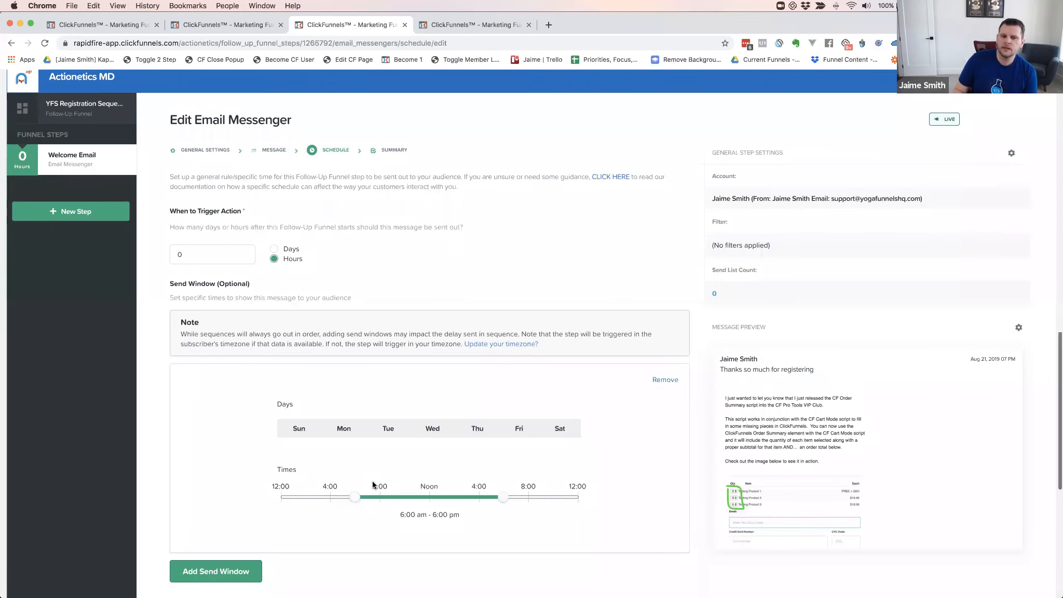
pyautogui.scroll(1, 358, 499)
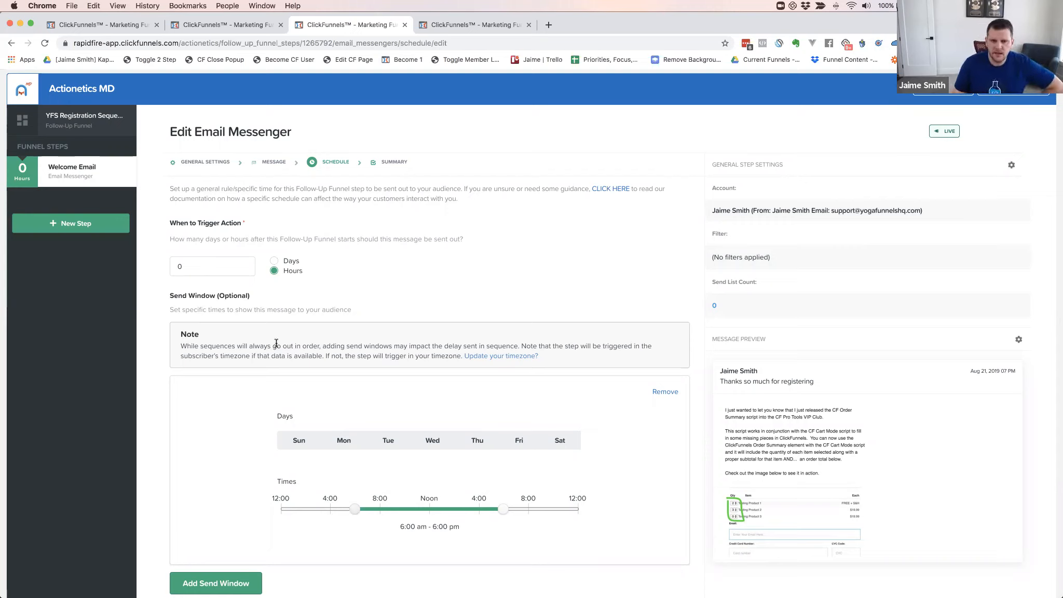
pyautogui.scroll(-1, 425, 341)
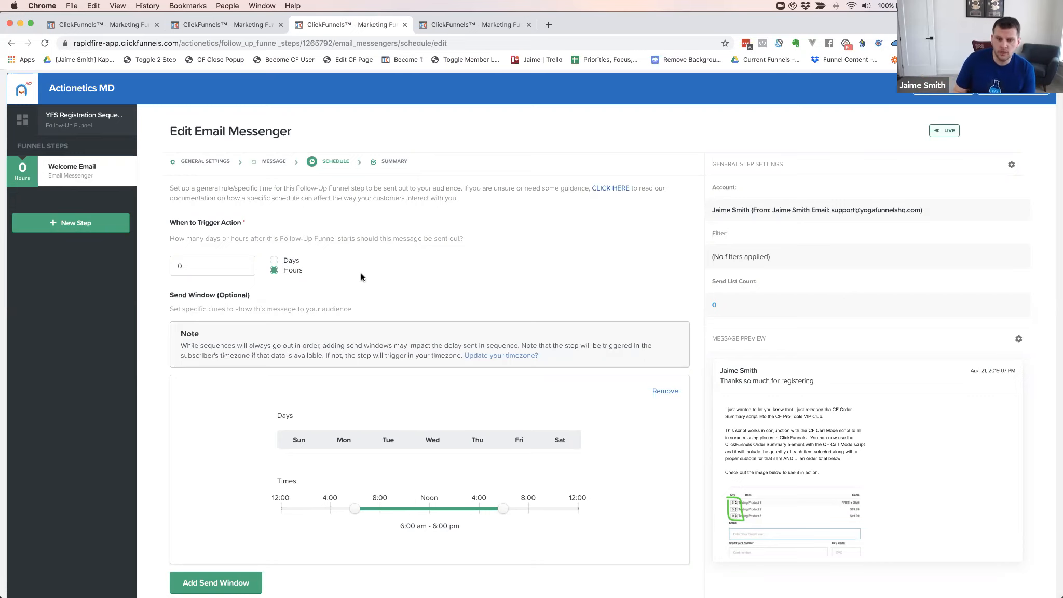
pyautogui.scroll(-5, 438, 269)
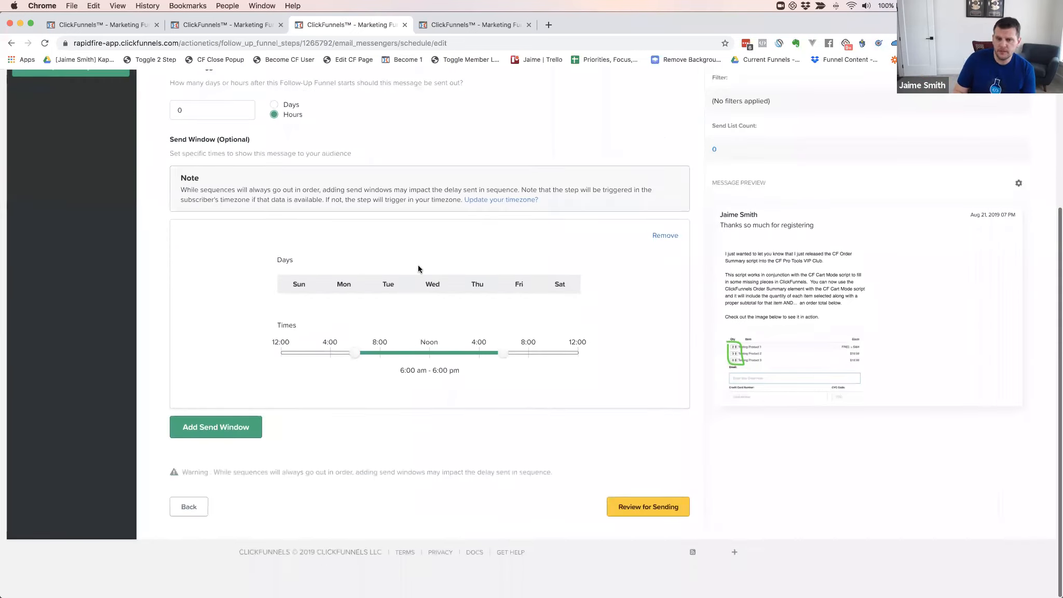
pyautogui.scroll(2, 418, 268)
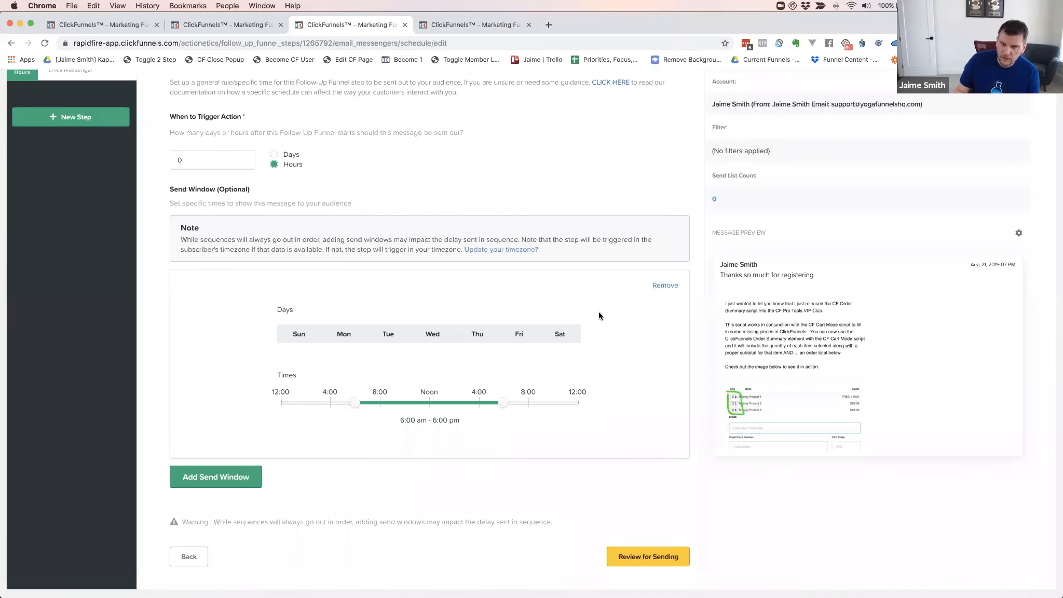
pyautogui.click(664, 285)
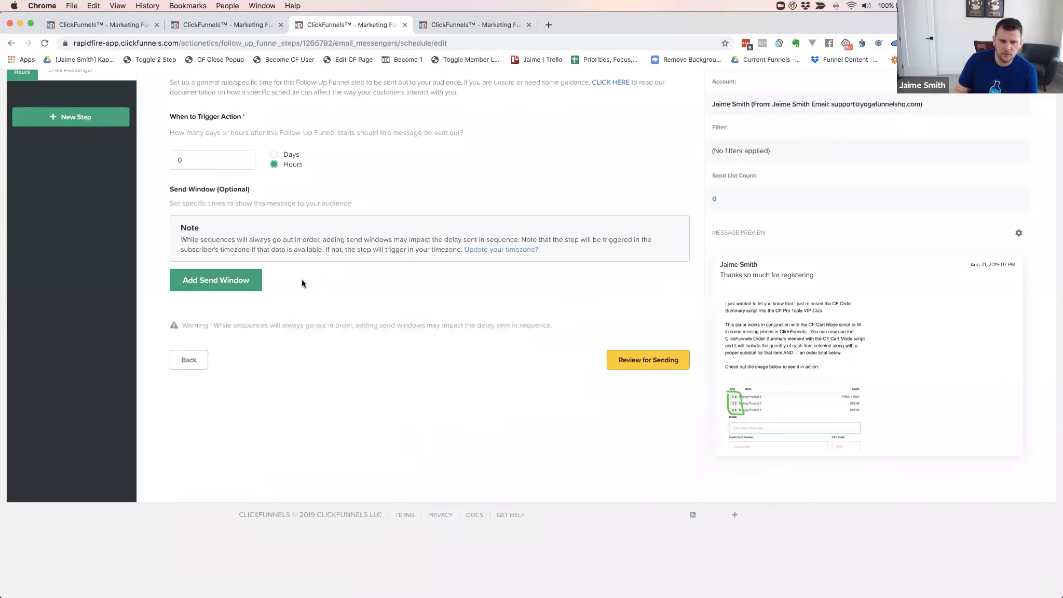
# Leave the 0-hour delay unchanged and start a new step in the YFS Registration Sequence
pyautogui.scroll(3, 221, 366)
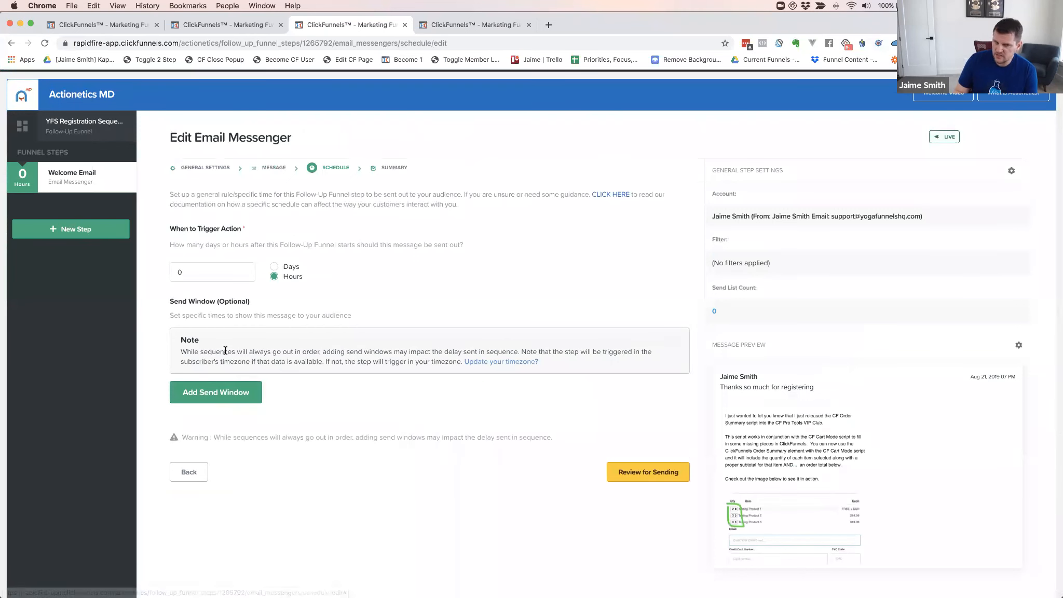
pyautogui.click(196, 271)
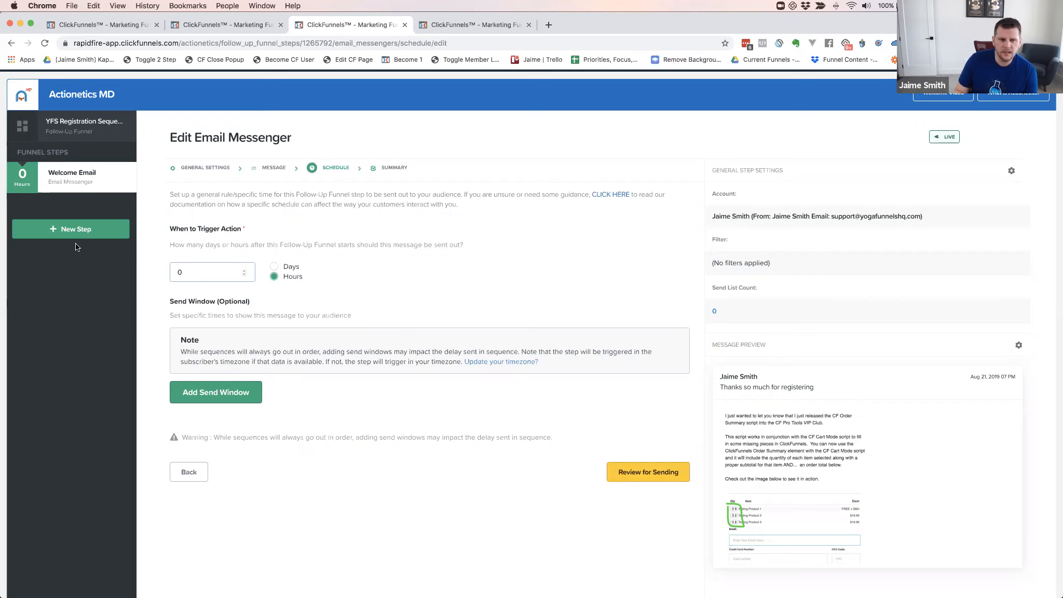
pyautogui.click(57, 232)
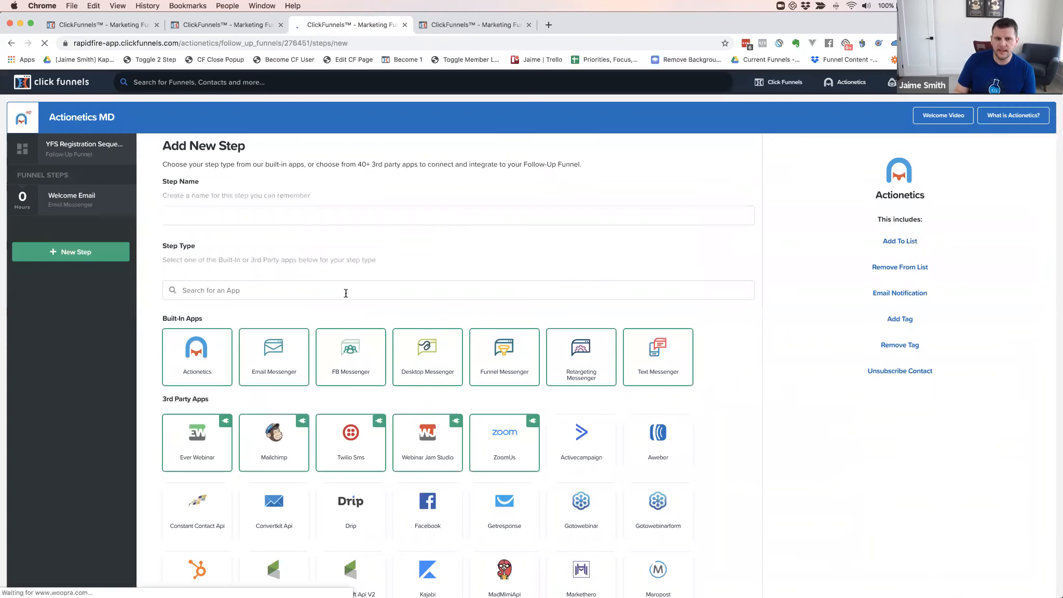
# Name the new step 'Welcome Text Message' and make it a Text Messenger step
pyautogui.click(208, 214)
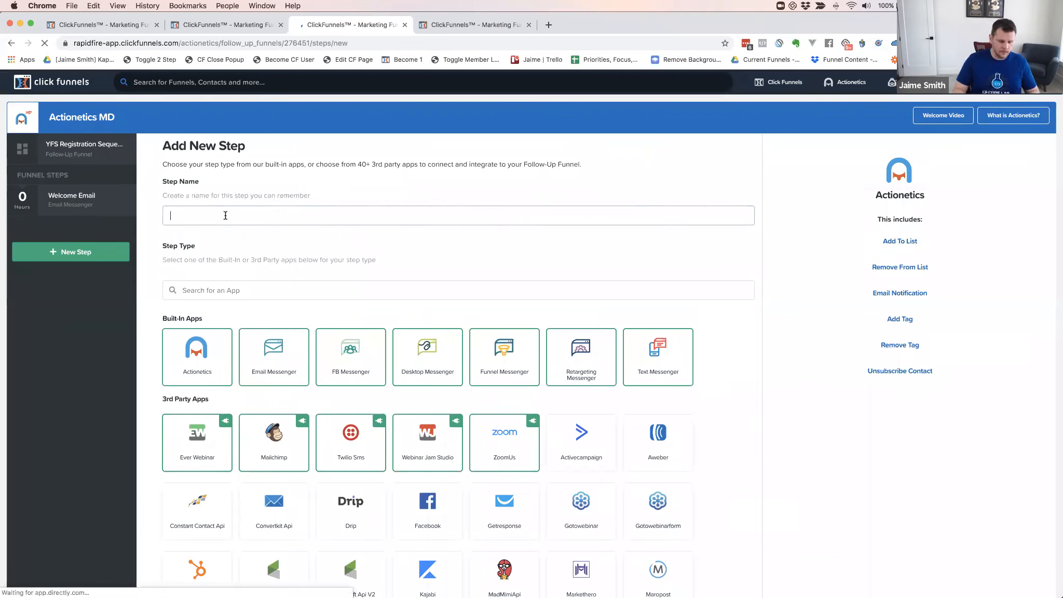
pyautogui.press('Return')
pyautogui.write('Wlecome')
pyautogui.press('BackSpace')
pyautogui.press('BackSpace')
pyautogui.press('BackSpace')
pyautogui.press('BackSpace')
pyautogui.press('BackSpace')
pyautogui.press('BackSpace')
pyautogui.write('elcome ')
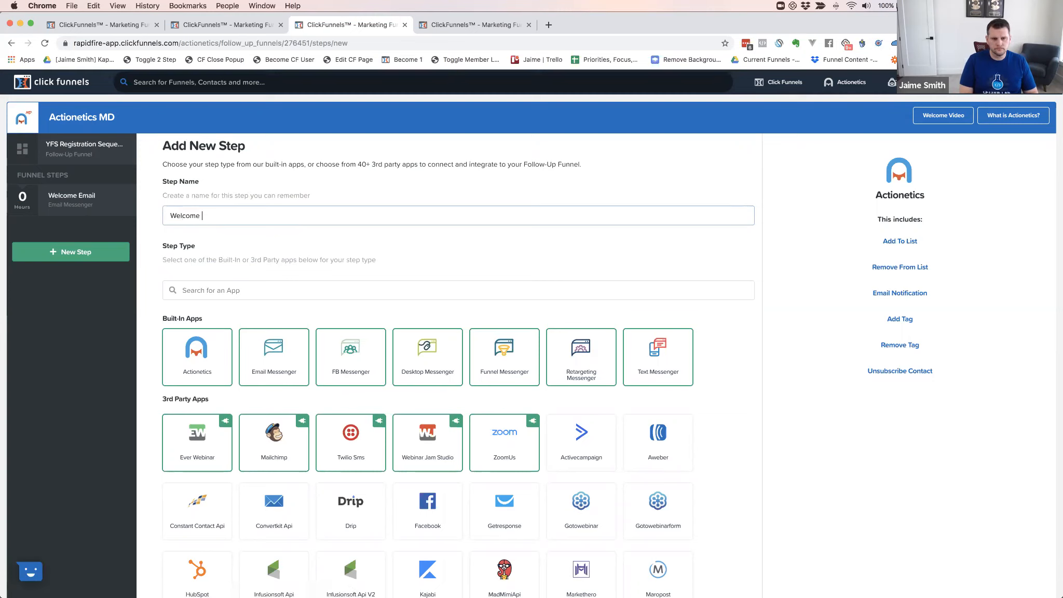
pyautogui.write('Text Message')
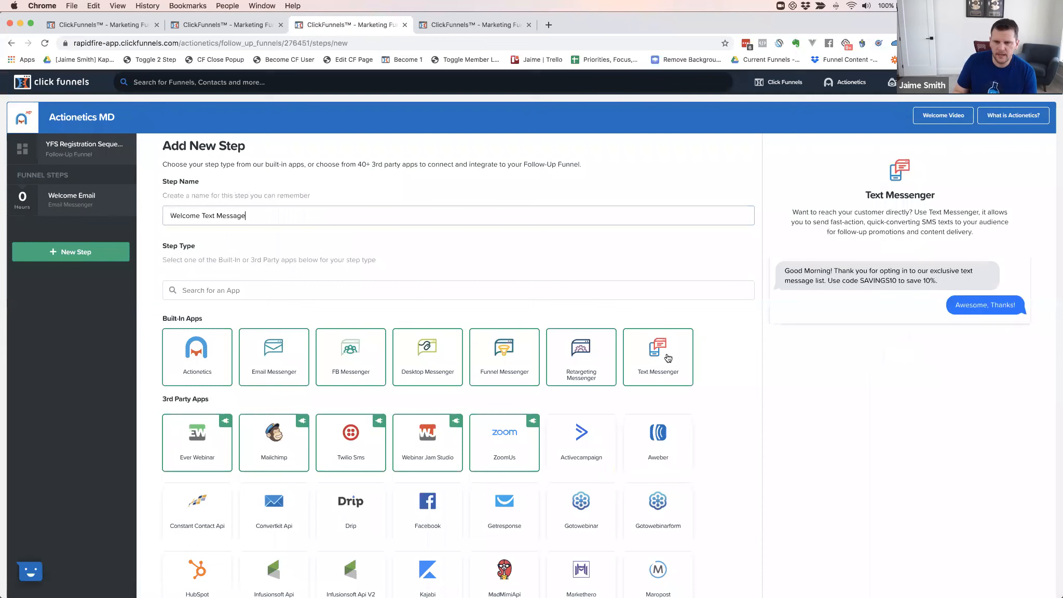
pyautogui.click(649, 348)
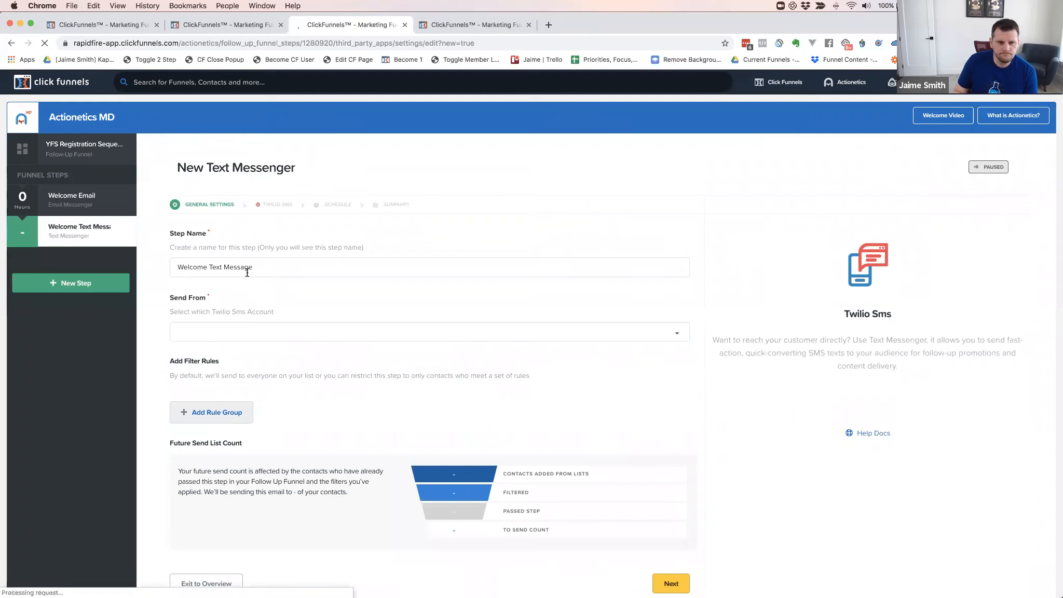
# Send the Welcome Text Message from the connected Twilio SMS account and save
pyautogui.click(197, 330)
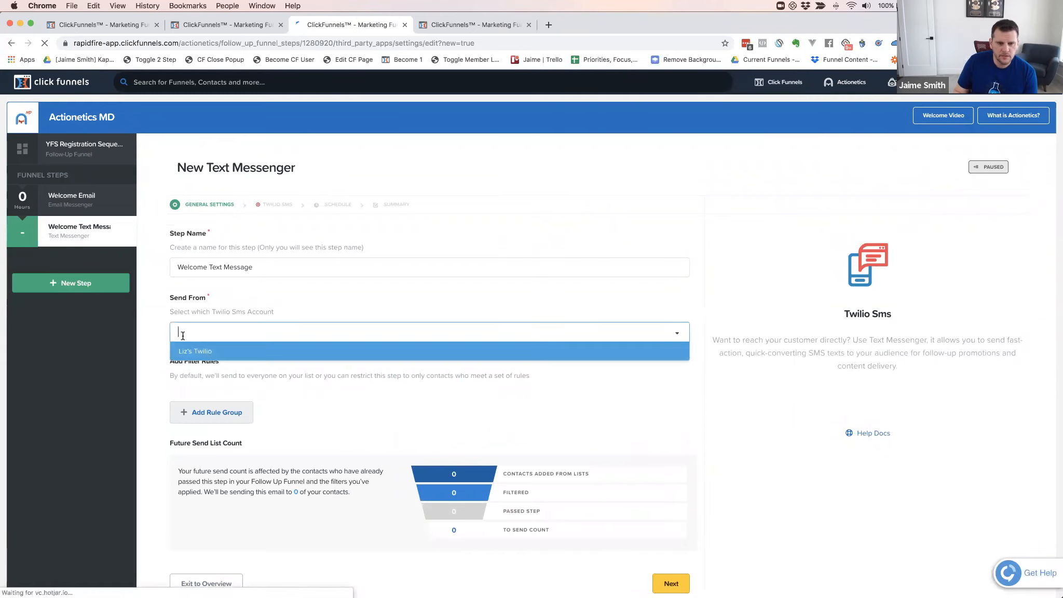
pyautogui.click(182, 347)
pyautogui.scroll(-2, 151, 312)
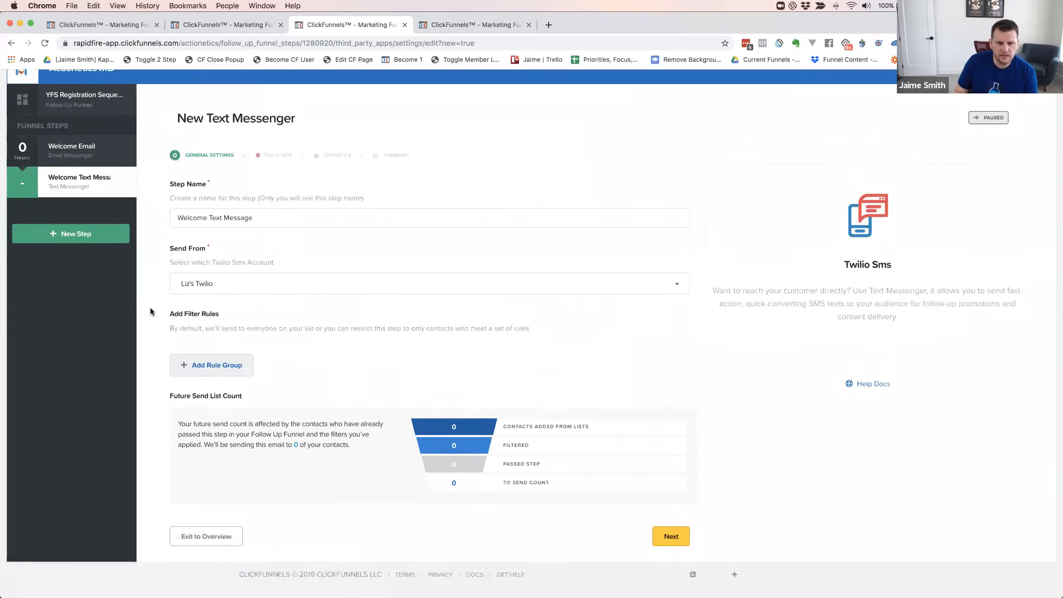
pyautogui.scroll(-1, 150, 311)
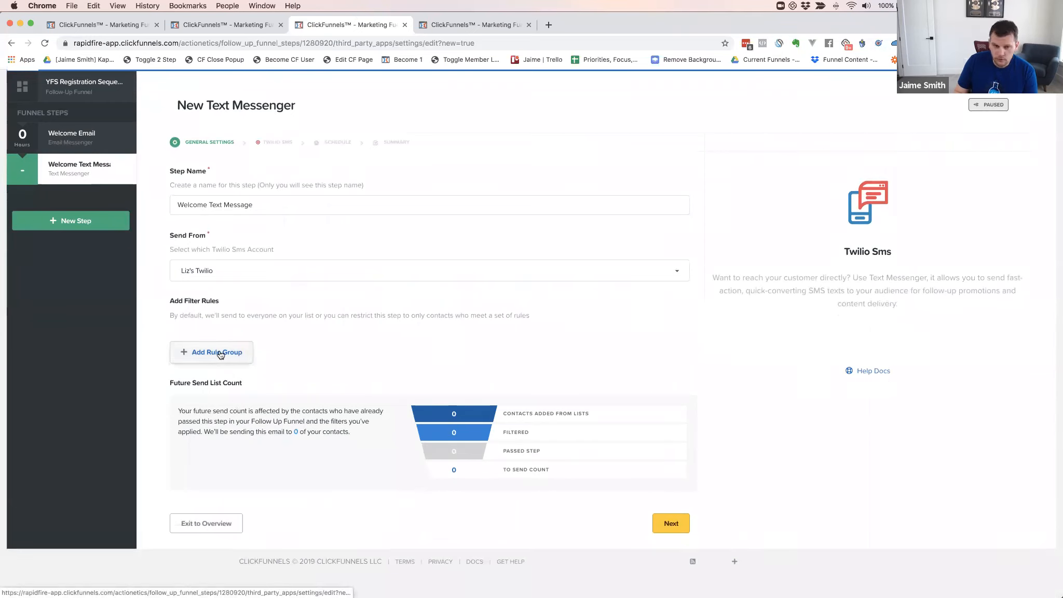
pyautogui.click(673, 524)
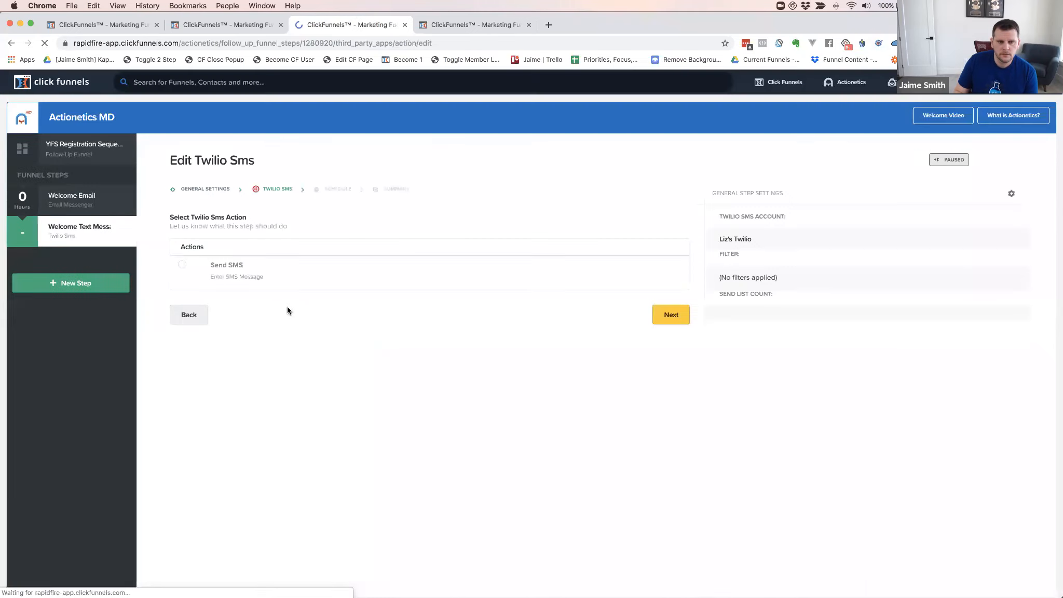
# Choose Send SMS with the message 'Awesome to have you onboard for Yoga Funnel Secrets'
pyautogui.click(212, 288)
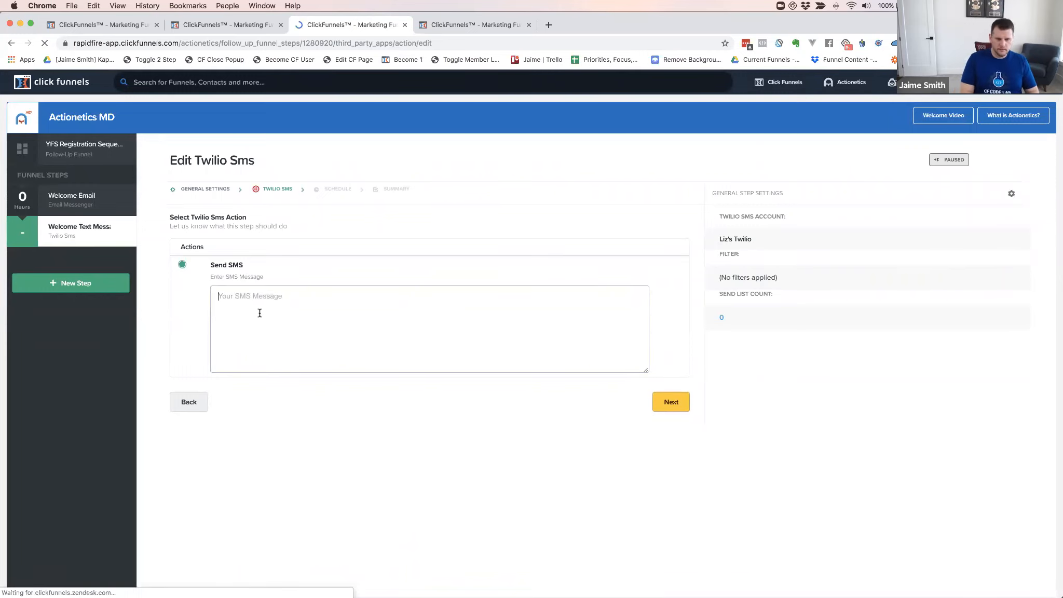
pyautogui.write('Awesome ')
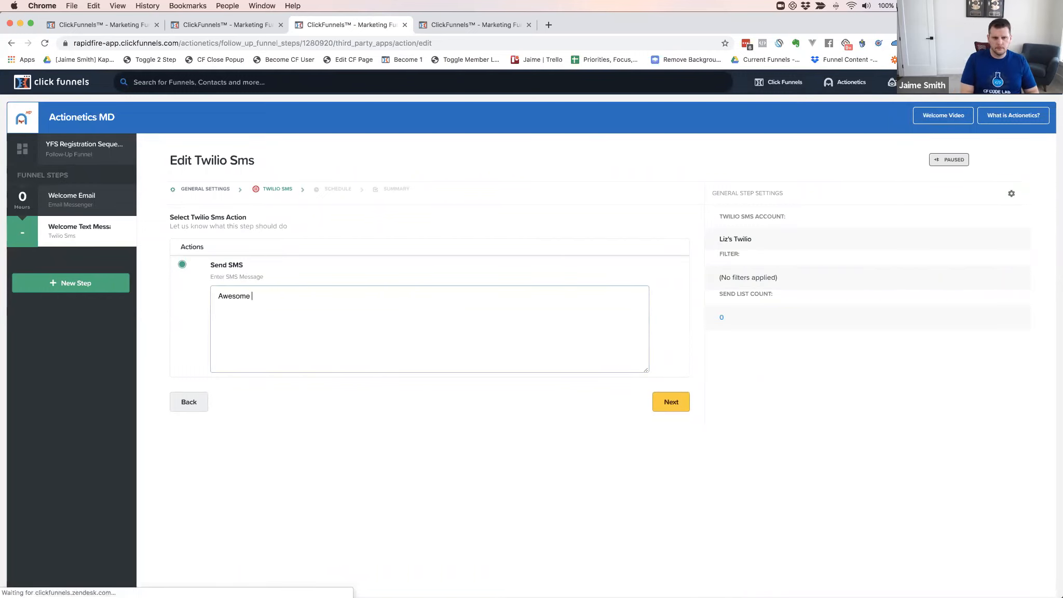
pyautogui.write('to have you onboard for Yogr Funnl SEcre')
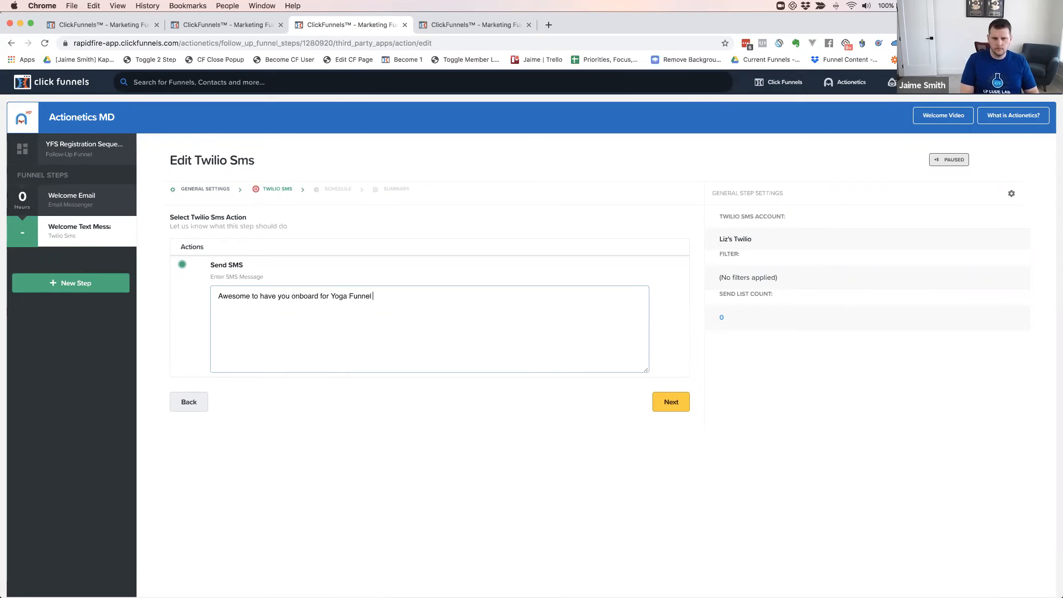
pyautogui.press('BackSpace')
pyautogui.press('BackSpace')
pyautogui.press('BackSpace')
pyautogui.press('BackSpace')
pyautogui.write('ecrets')
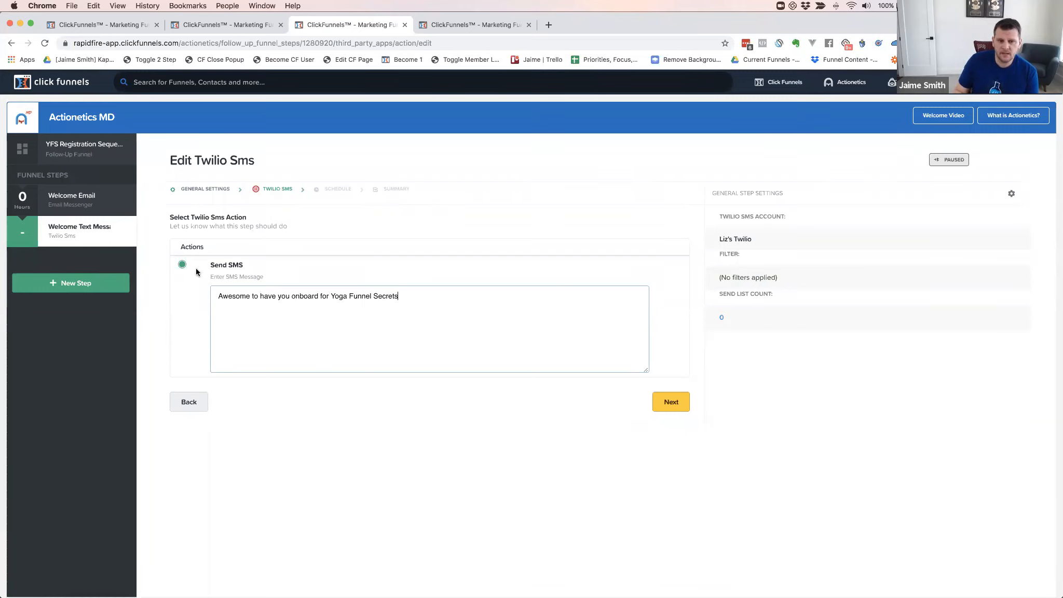
pyautogui.click(669, 400)
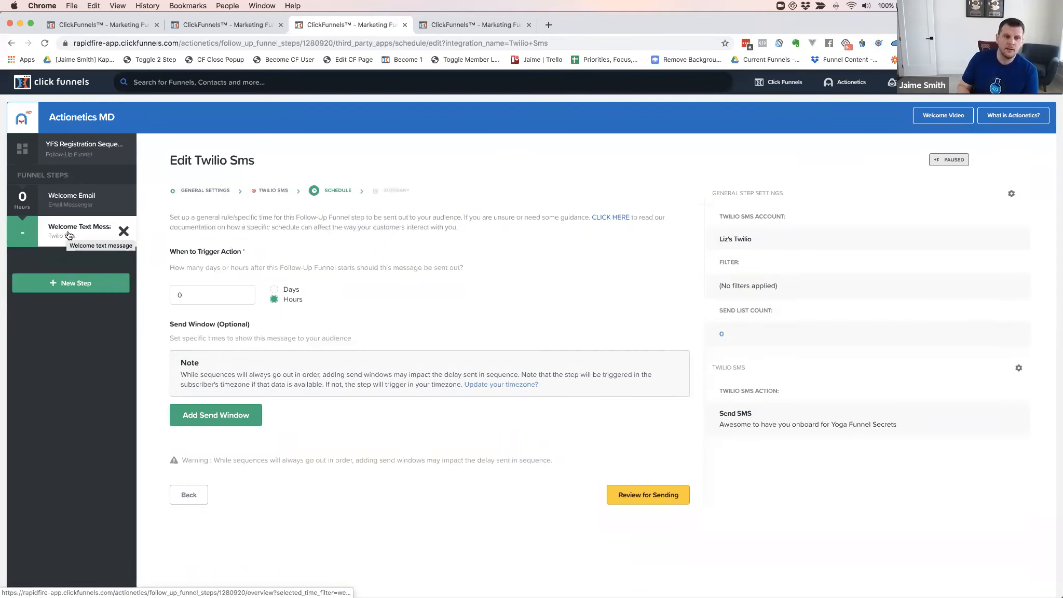
# Add a send window for the text message running 8:00 am to 8:00 pm
pyautogui.click(220, 415)
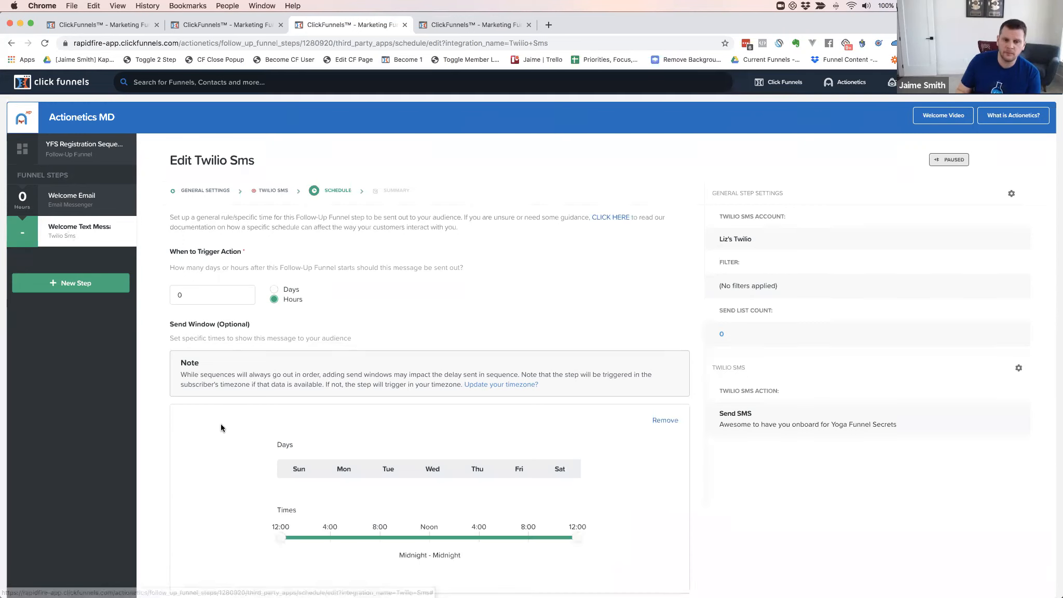
pyautogui.moveTo(281, 537); pyautogui.dragTo(400, 551)
pyautogui.moveTo(576, 538); pyautogui.dragTo(522, 539)
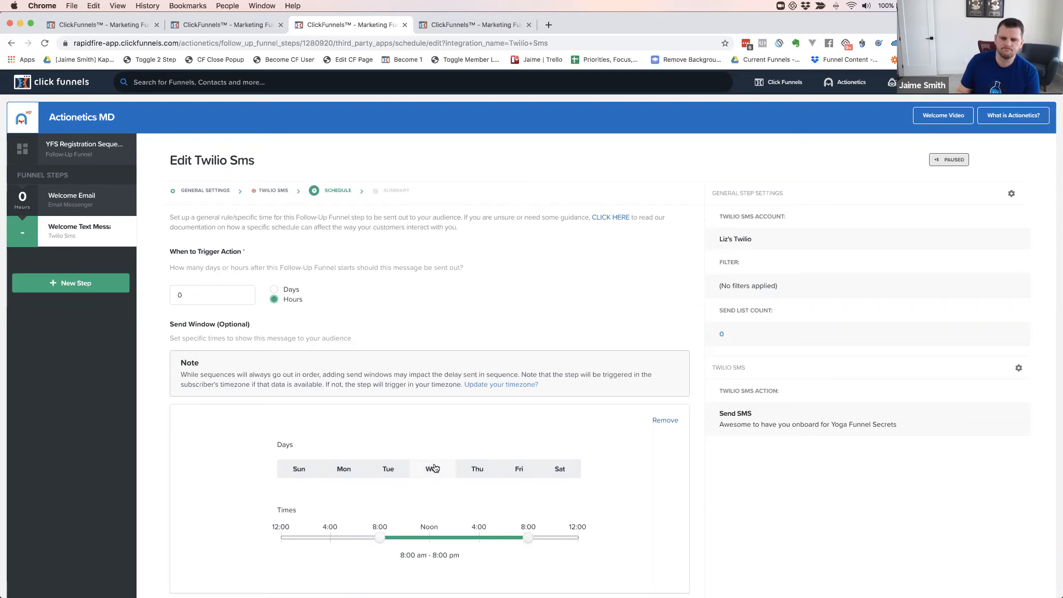
pyautogui.scroll(-3, 447, 483)
pyautogui.click(649, 553)
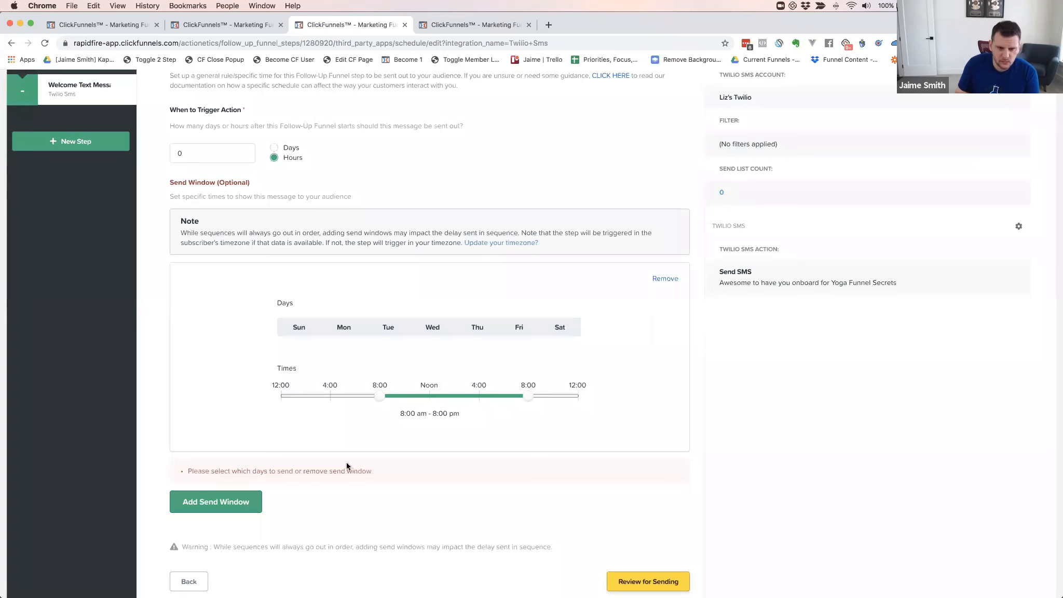
# Limit the send days to Monday through Friday and save the schedule
pyautogui.scroll(1, 243, 402)
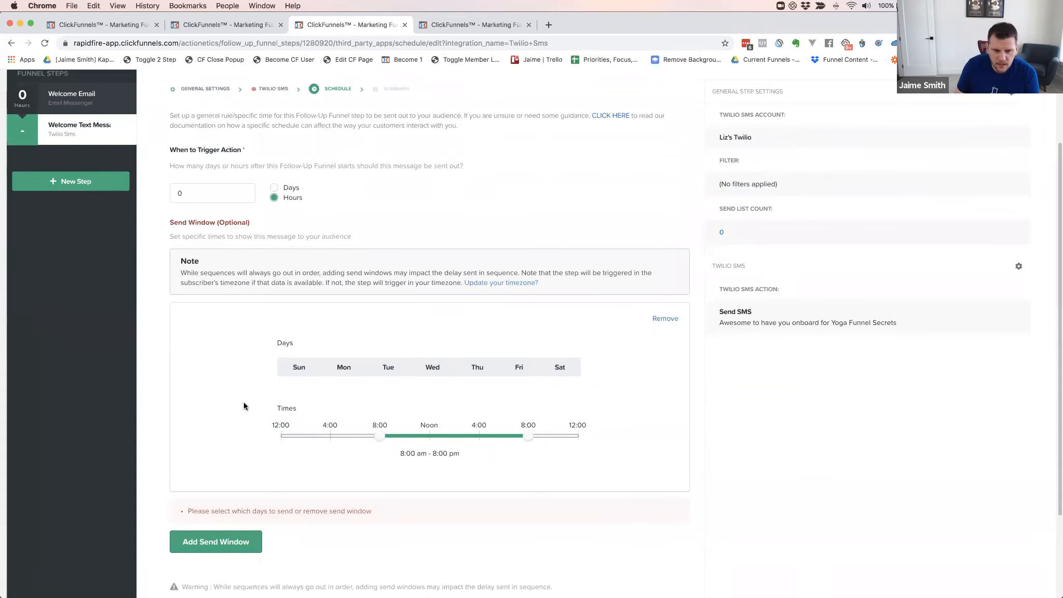
pyautogui.click(295, 368)
pyautogui.click(344, 368)
pyautogui.click(389, 368)
pyautogui.click(429, 369)
pyautogui.click(475, 369)
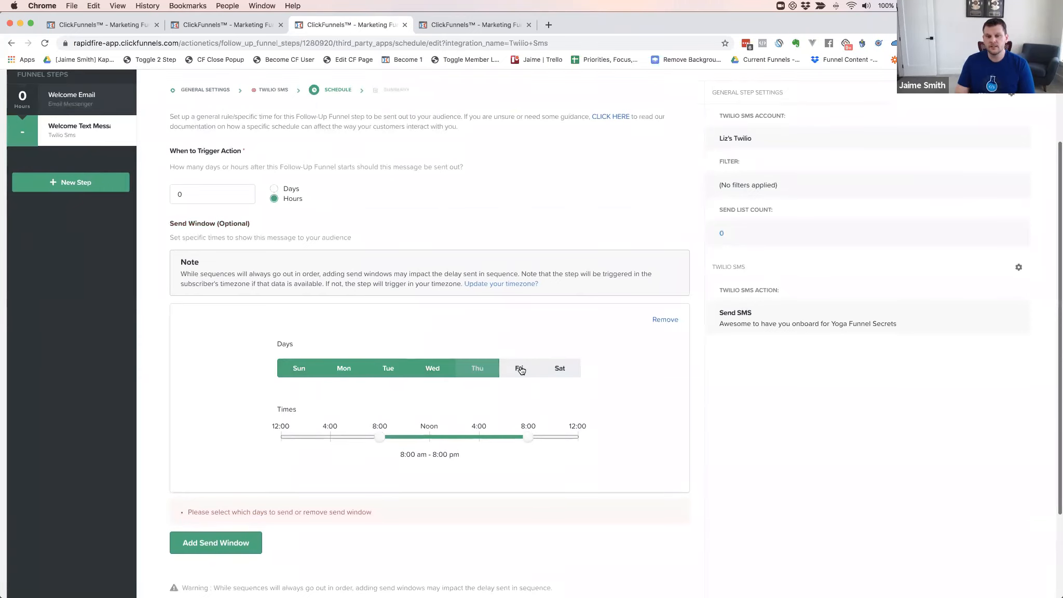
pyautogui.click(519, 368)
pyautogui.scroll(1, 519, 369)
pyautogui.click(294, 378)
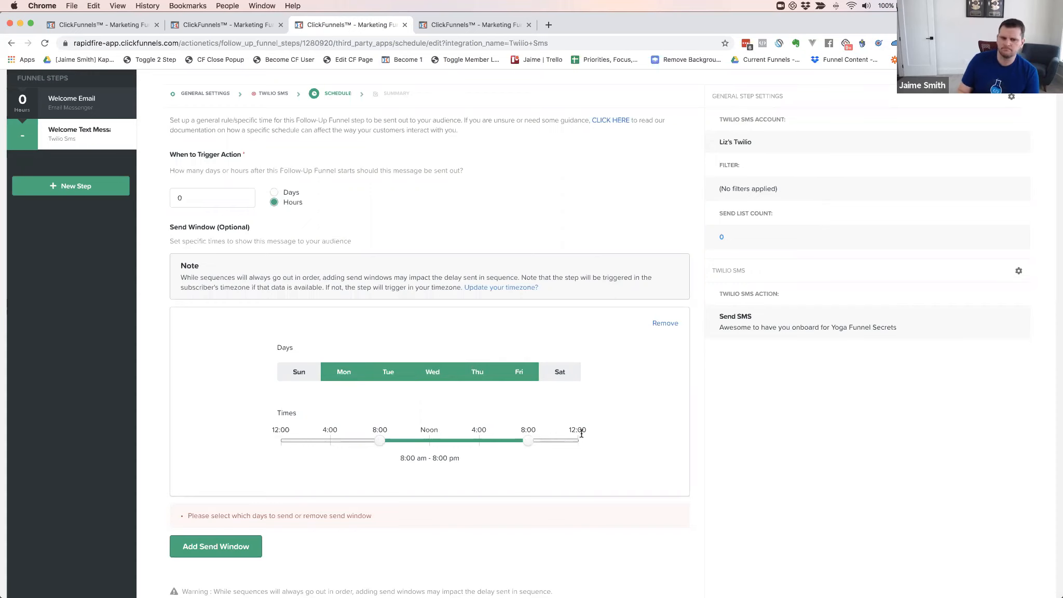
pyautogui.scroll(-3, 519, 462)
pyautogui.click(647, 521)
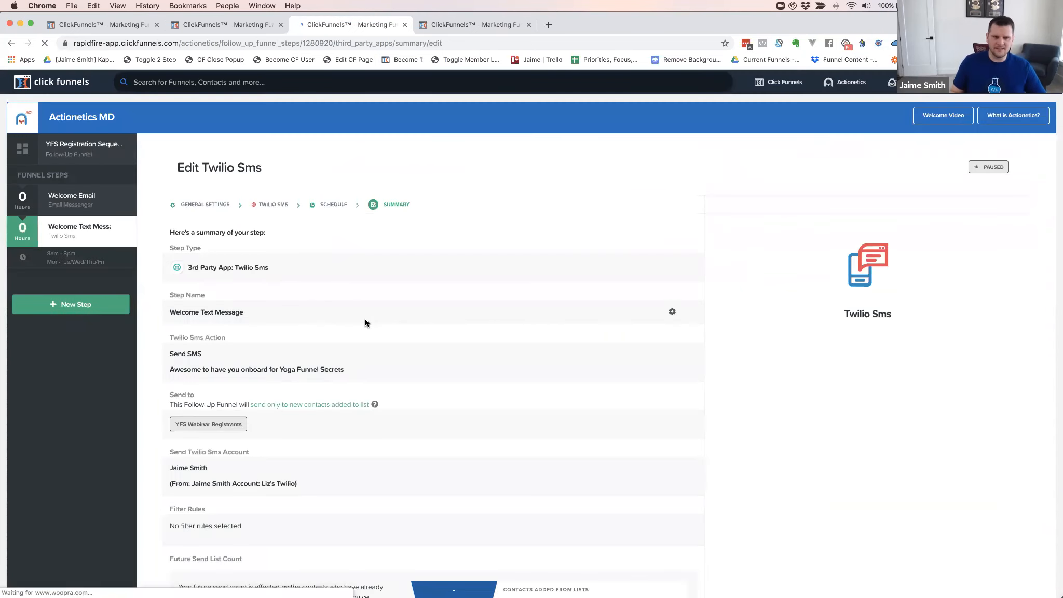
# Review the Welcome Text Message summary and save the step as a draft
pyautogui.scroll(-1, 426, 307)
pyautogui.scroll(-5, 425, 307)
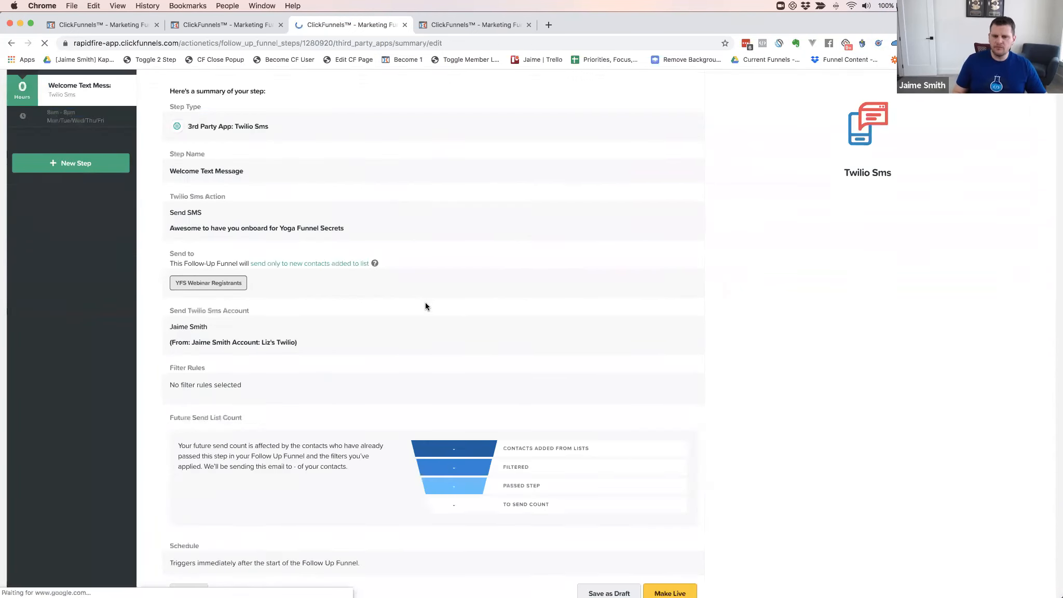
pyautogui.scroll(-3, 425, 302)
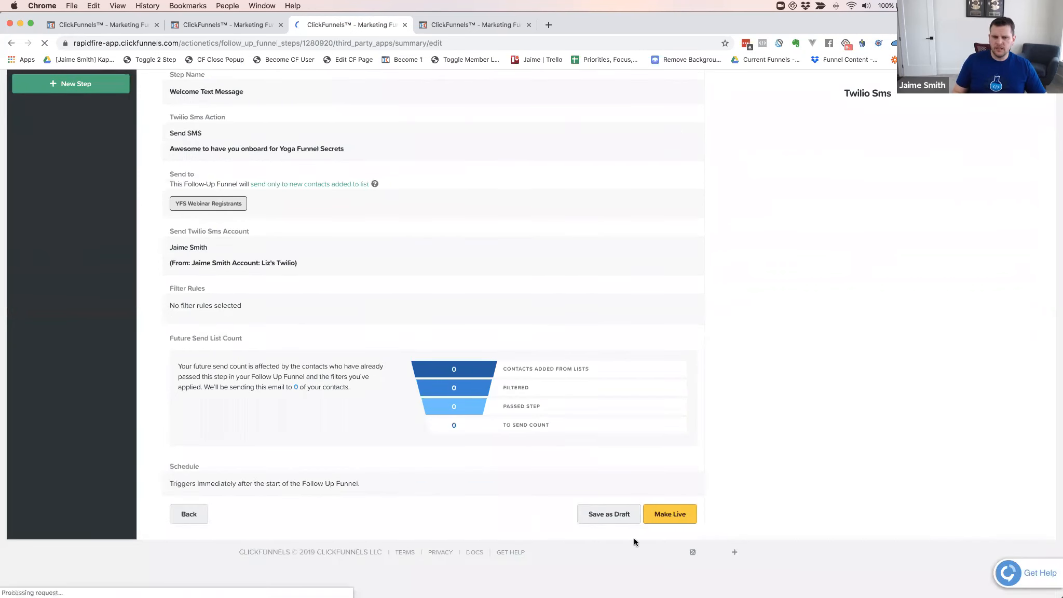
pyautogui.click(613, 515)
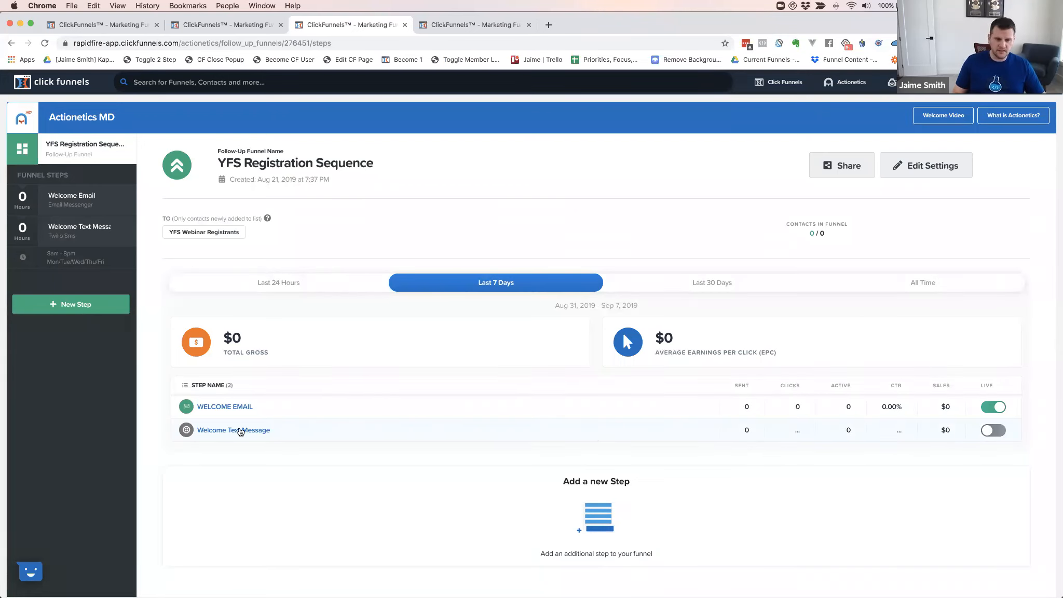
# Switch the Welcome Text Message step to live, confirming the prompt, then begin another step
pyautogui.scroll(-1, 237, 431)
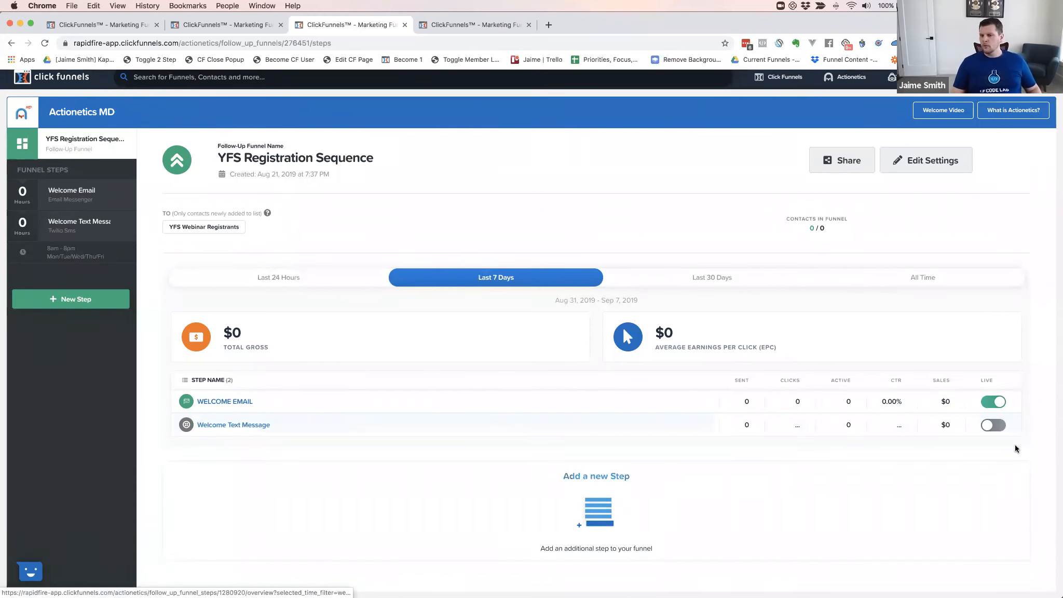
pyautogui.scroll(-1, 989, 427)
pyautogui.click(990, 422)
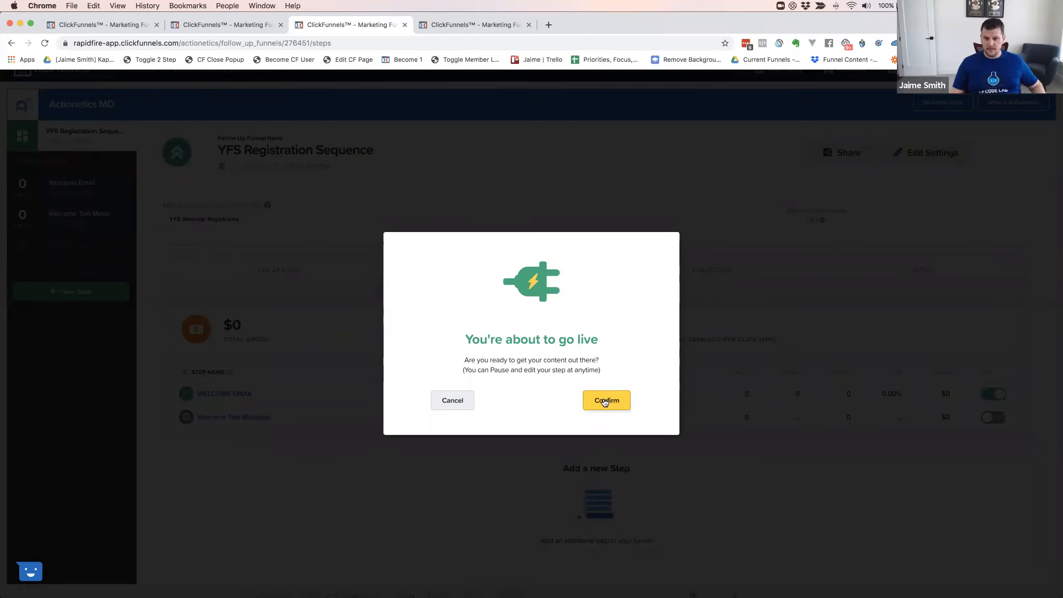
pyautogui.click(605, 402)
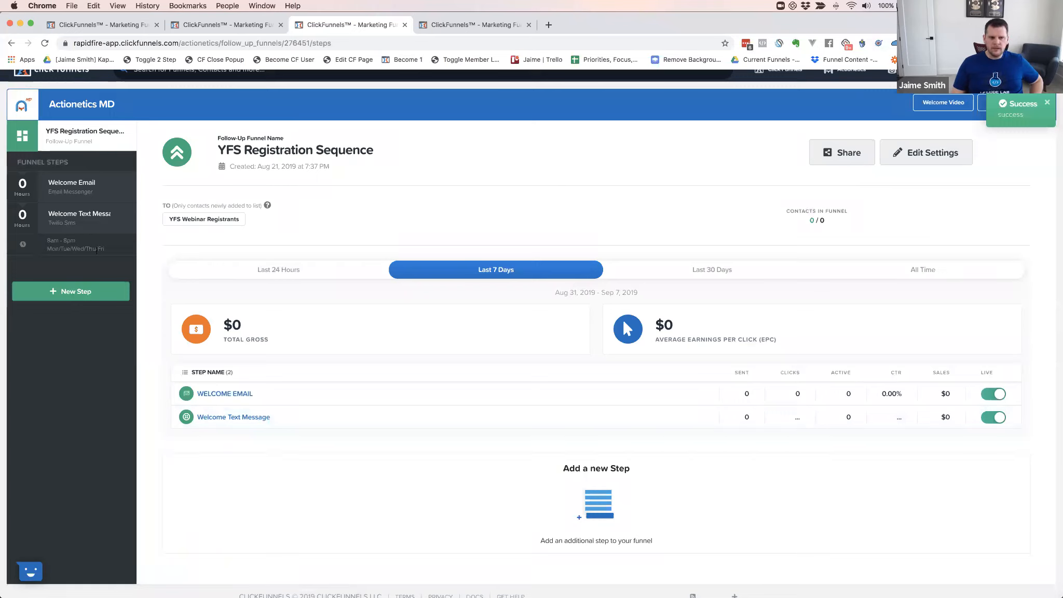
pyautogui.click(65, 295)
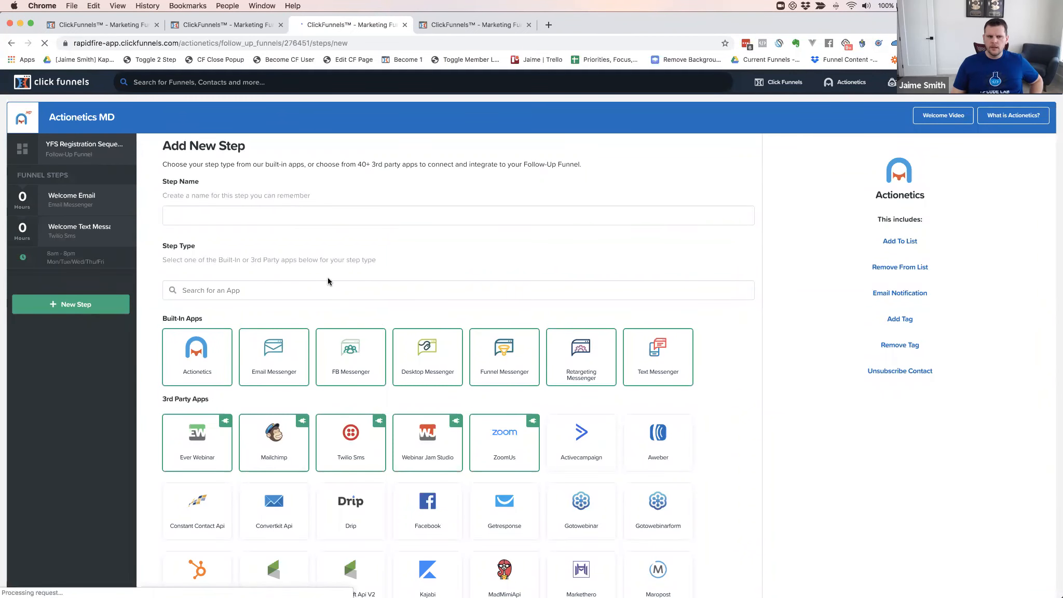
# Preview the Actionetics, Desktop Messenger and Retargeting Messenger step types
pyautogui.click(224, 332)
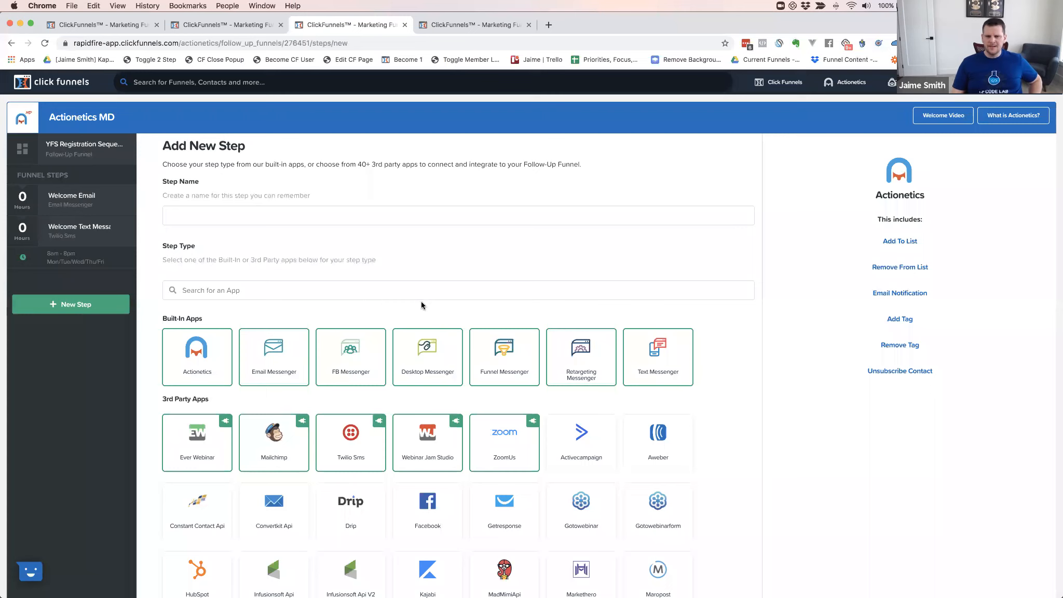
pyautogui.click(421, 349)
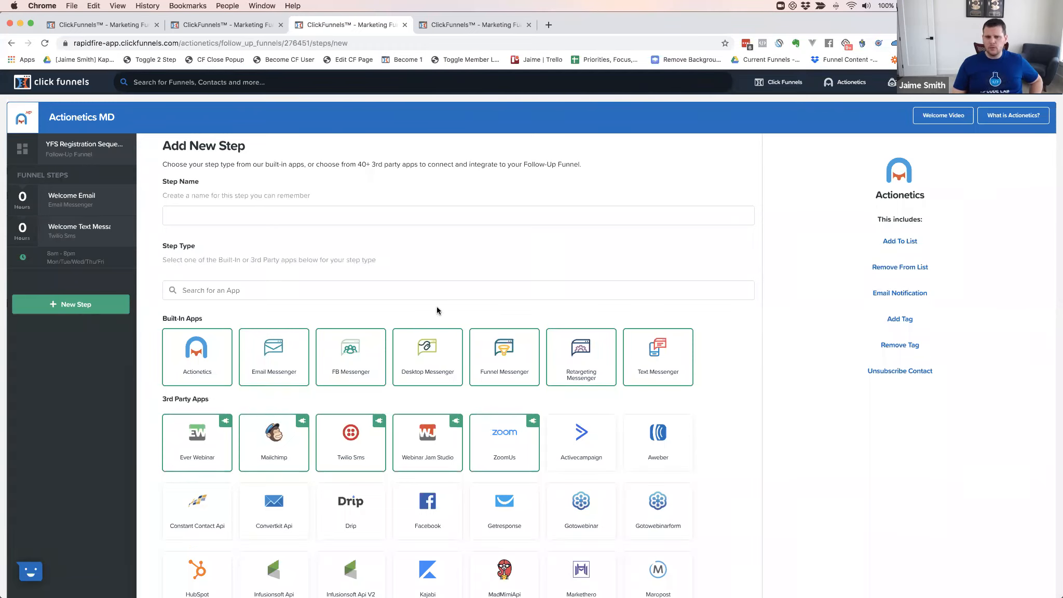
pyautogui.click(582, 357)
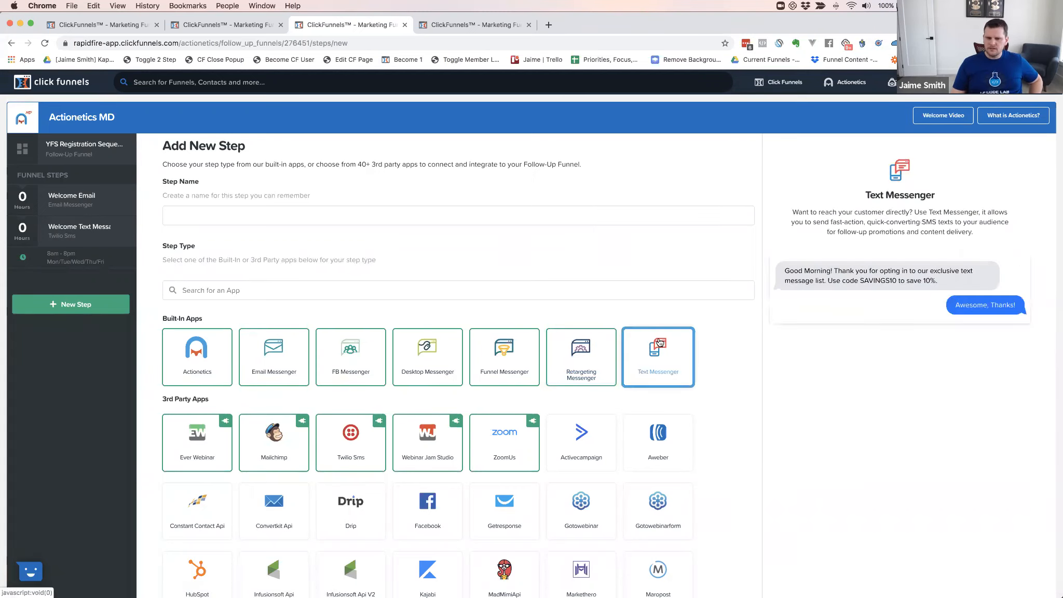
# Create an Actionetics step named 'Testing Actionetics Step'
pyautogui.click(195, 355)
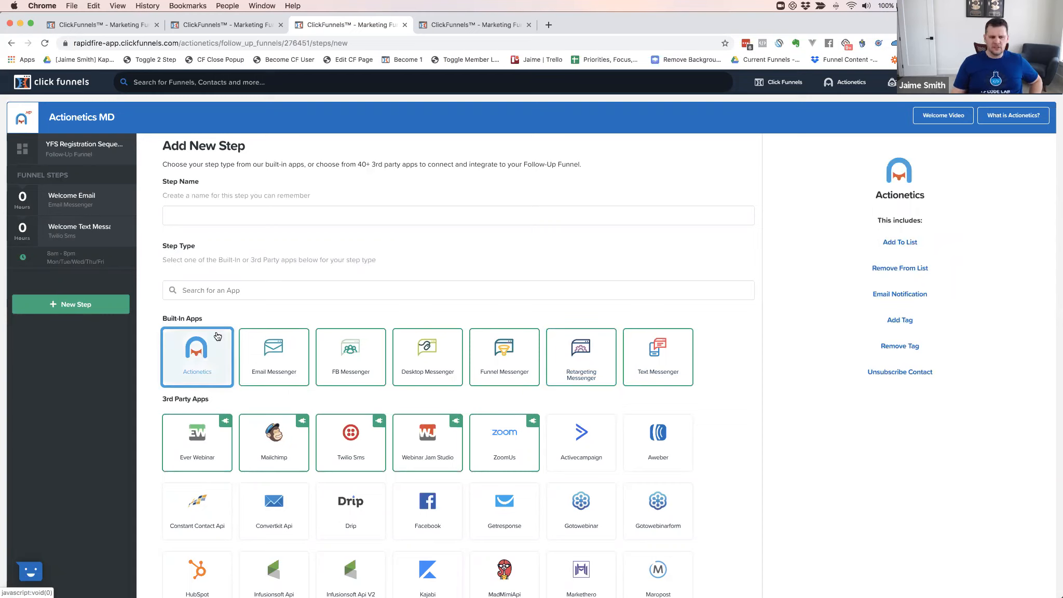
pyautogui.click(196, 215)
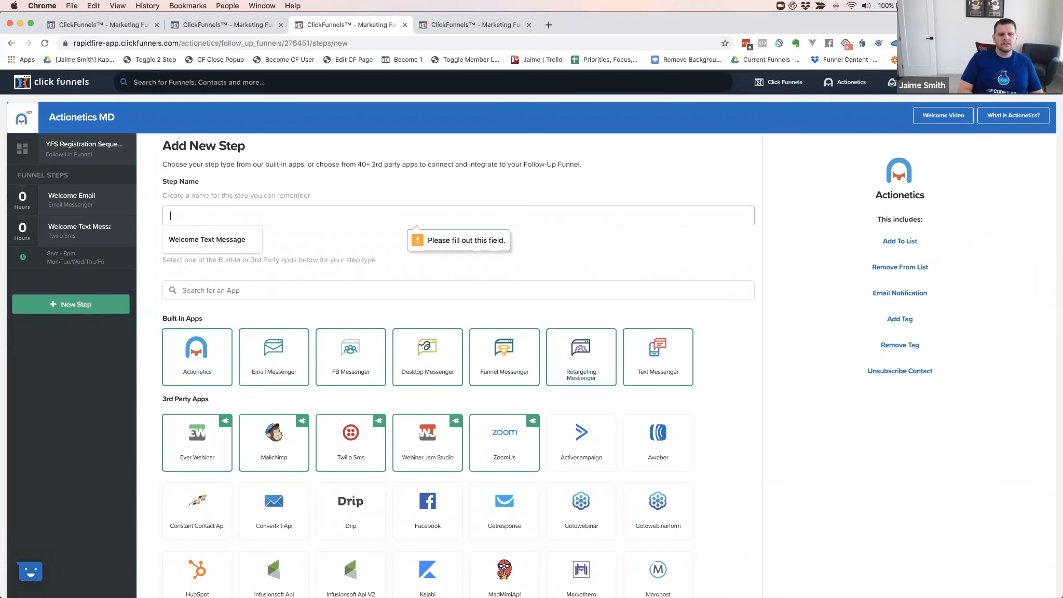
pyautogui.write('Testing Actionetic')
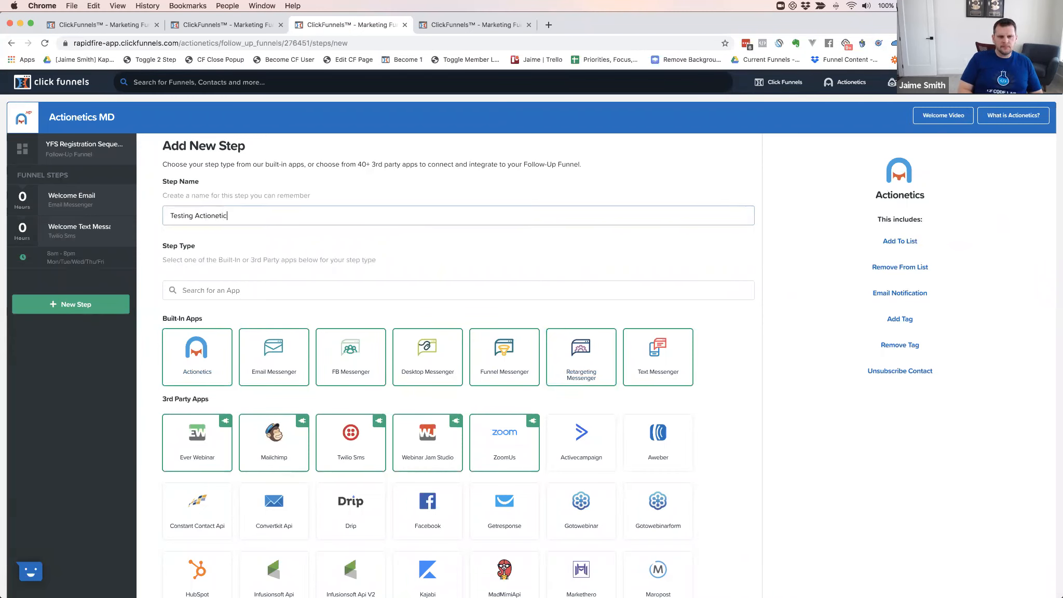
pyautogui.write('s Step')
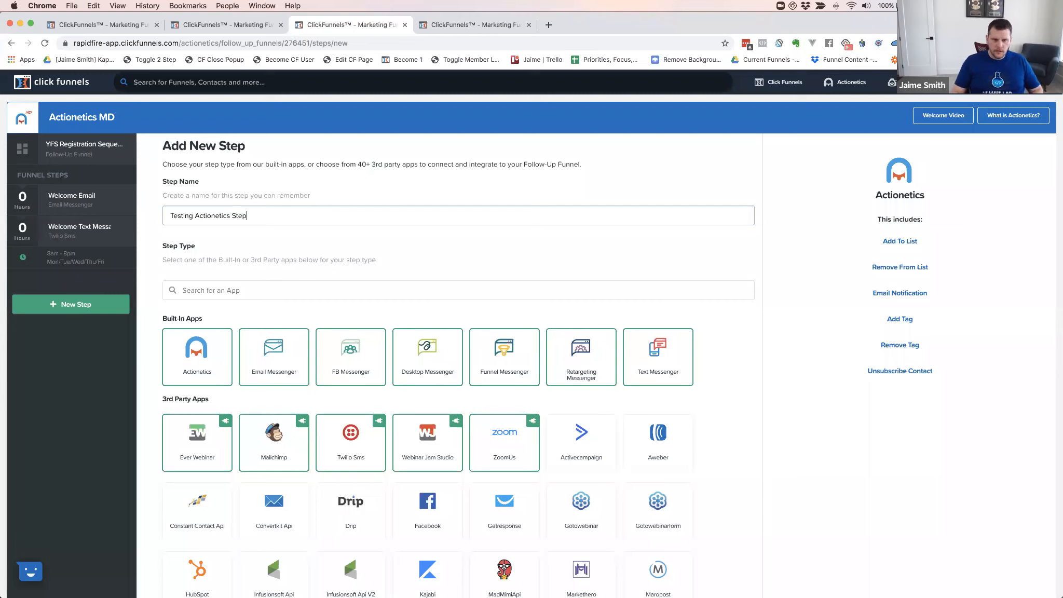
pyautogui.click(196, 338)
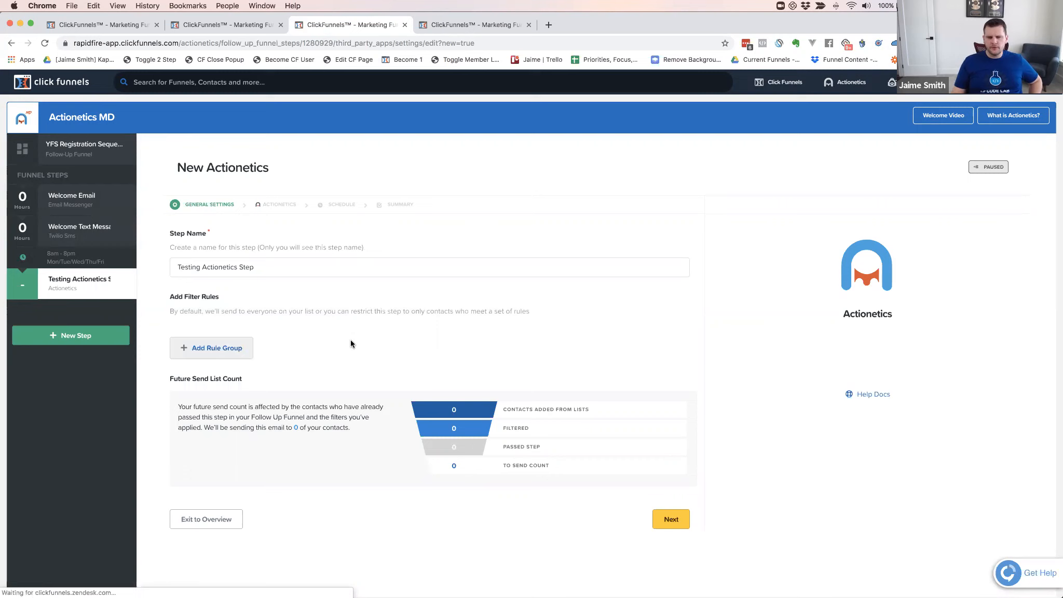
# Save Testing Actionetics Step's general settings without any filter rules
pyautogui.click(664, 517)
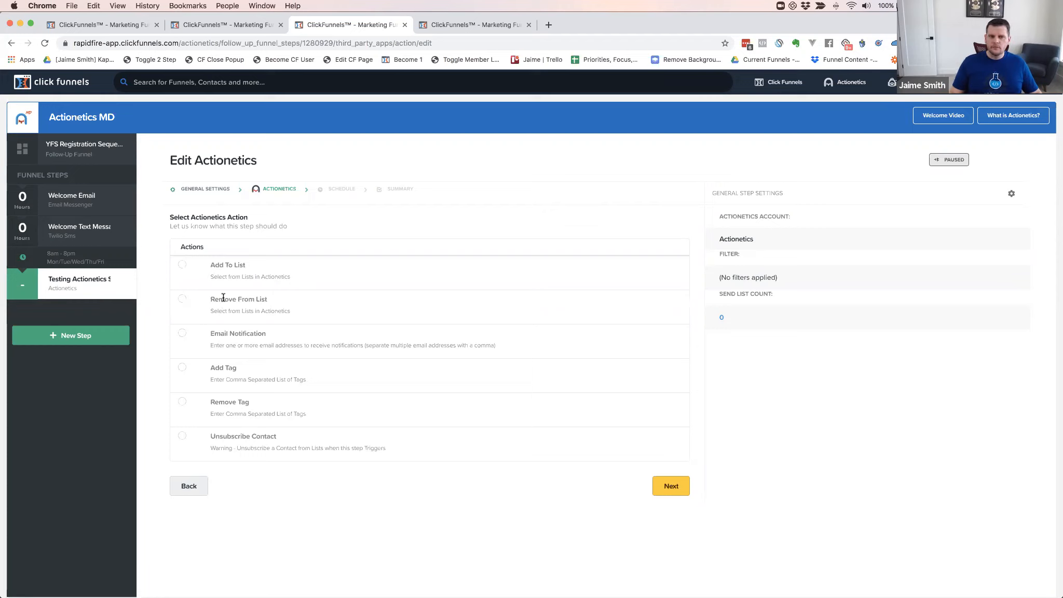
# Set the step's action to Add To List with the YFS Buyers list
pyautogui.click(196, 271)
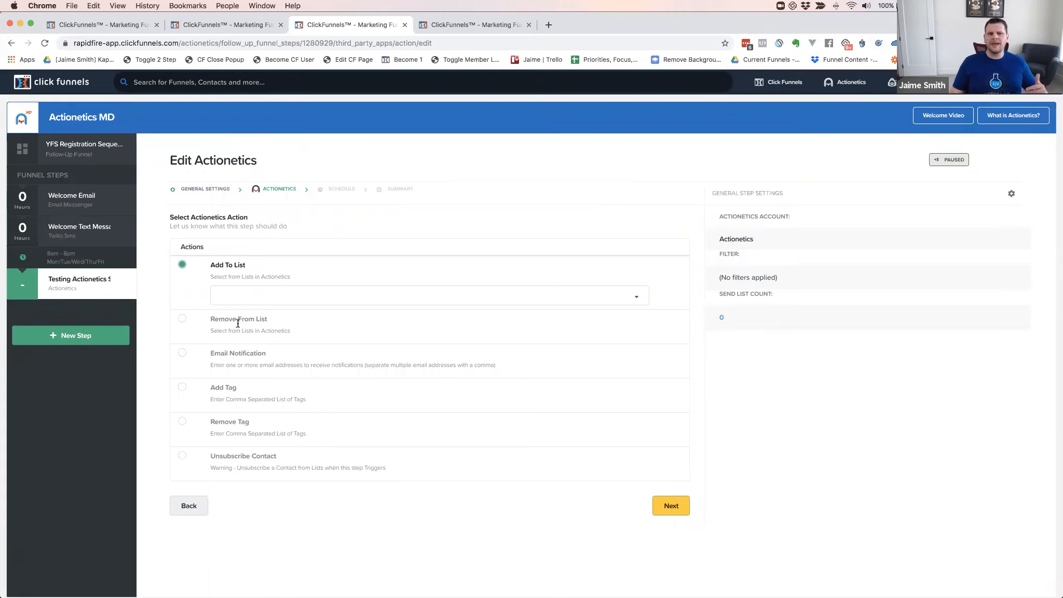
pyautogui.click(234, 297)
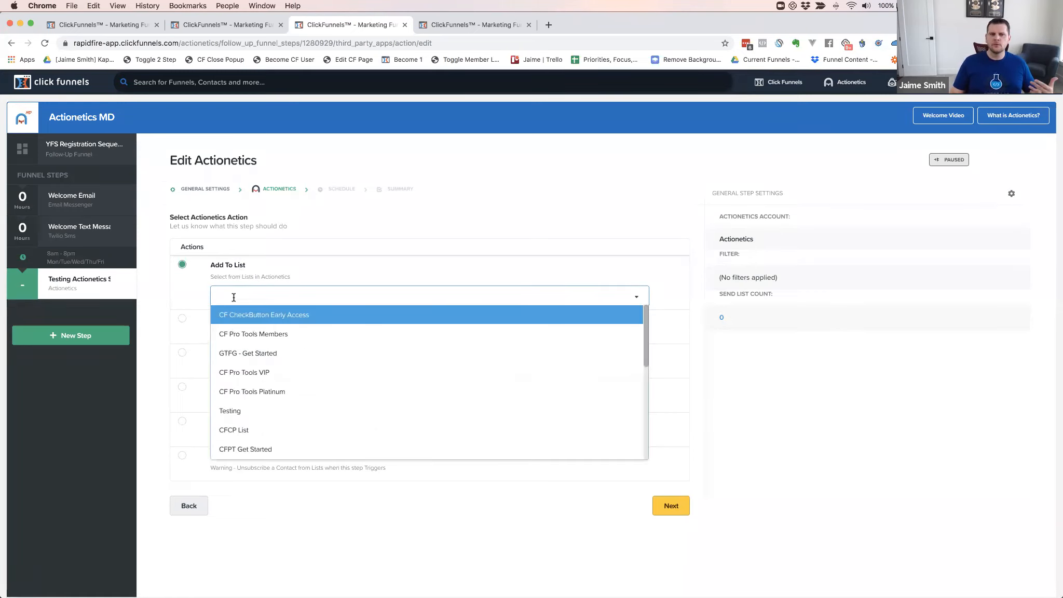
pyautogui.scroll(-5, 304, 432)
pyautogui.scroll(-2, 266, 402)
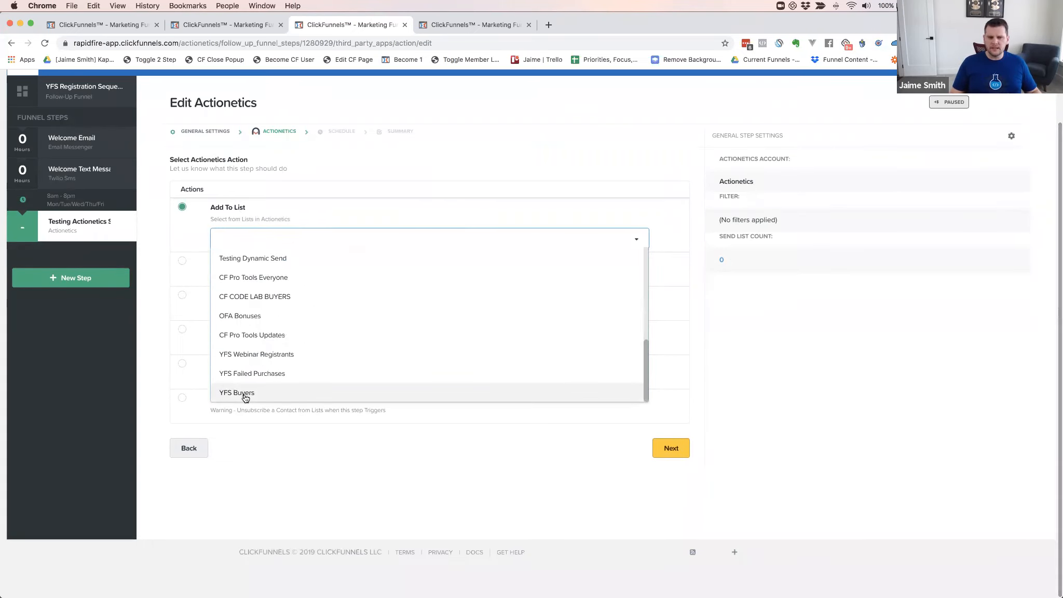
pyautogui.click(243, 395)
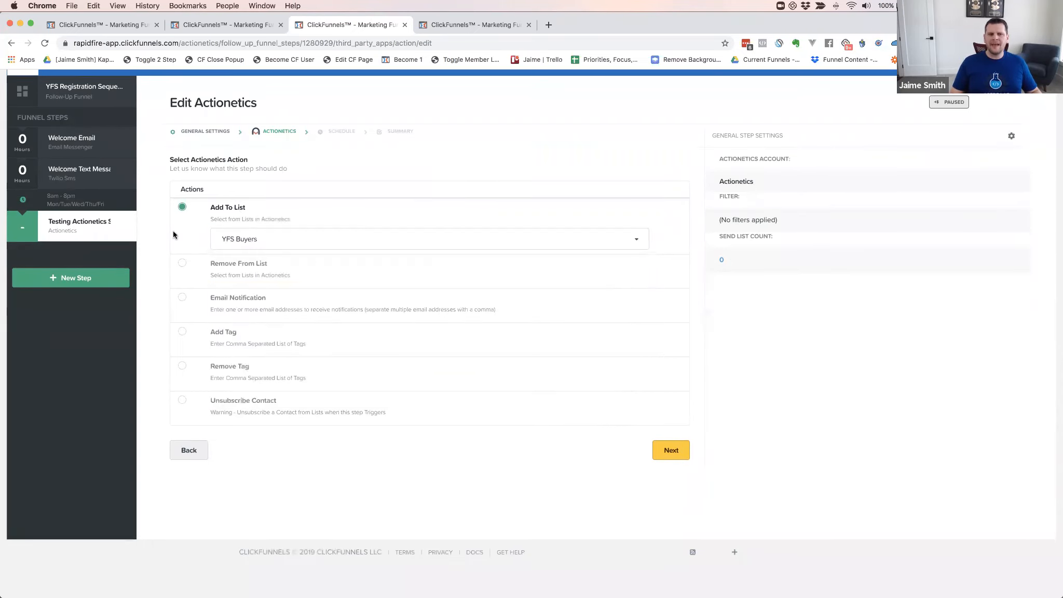
pyautogui.scroll(2, 151, 231)
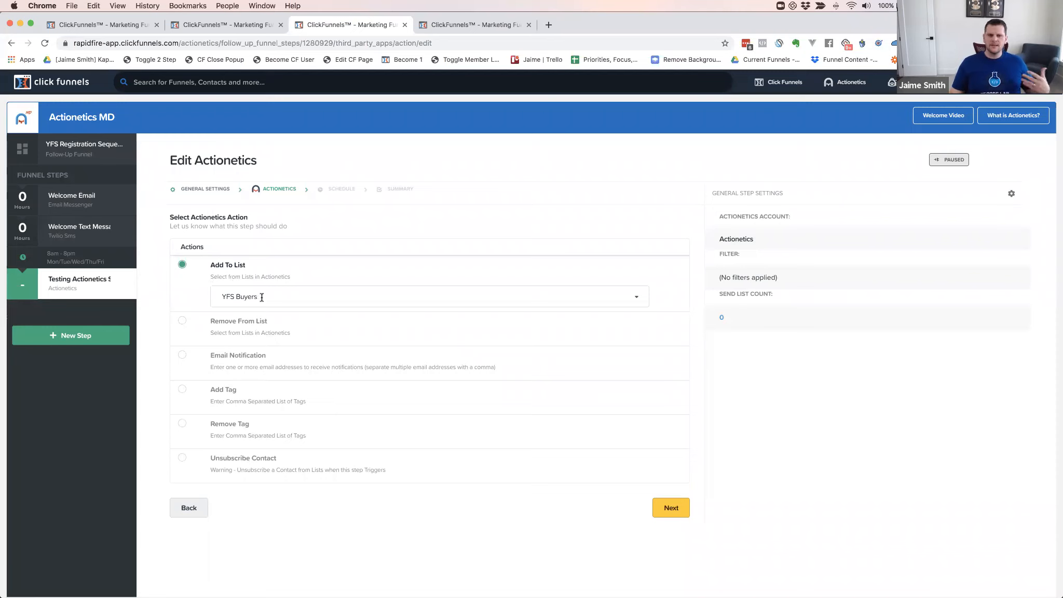
pyautogui.click(668, 508)
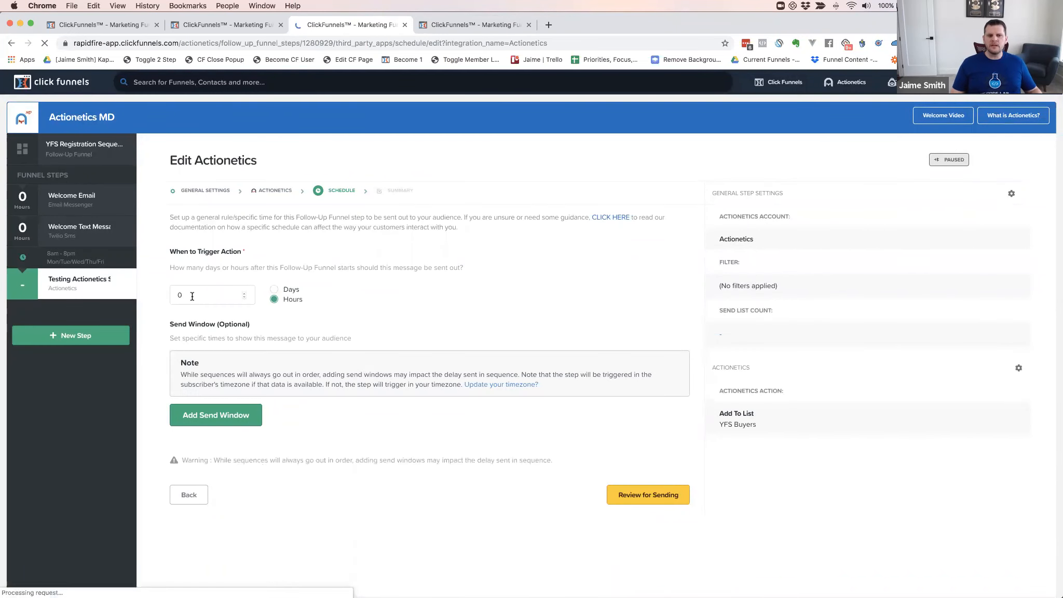
# Set Testing Actionetics Step's delay to 15 days and review its summary
pyautogui.doubleClick(192, 296)
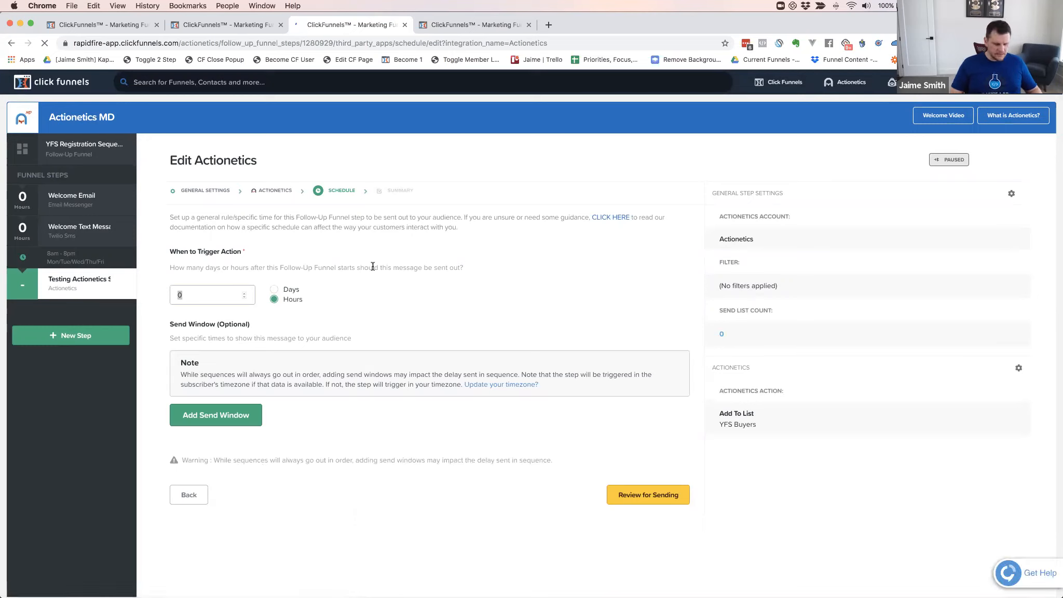
pyautogui.write('15')
pyautogui.click(293, 298)
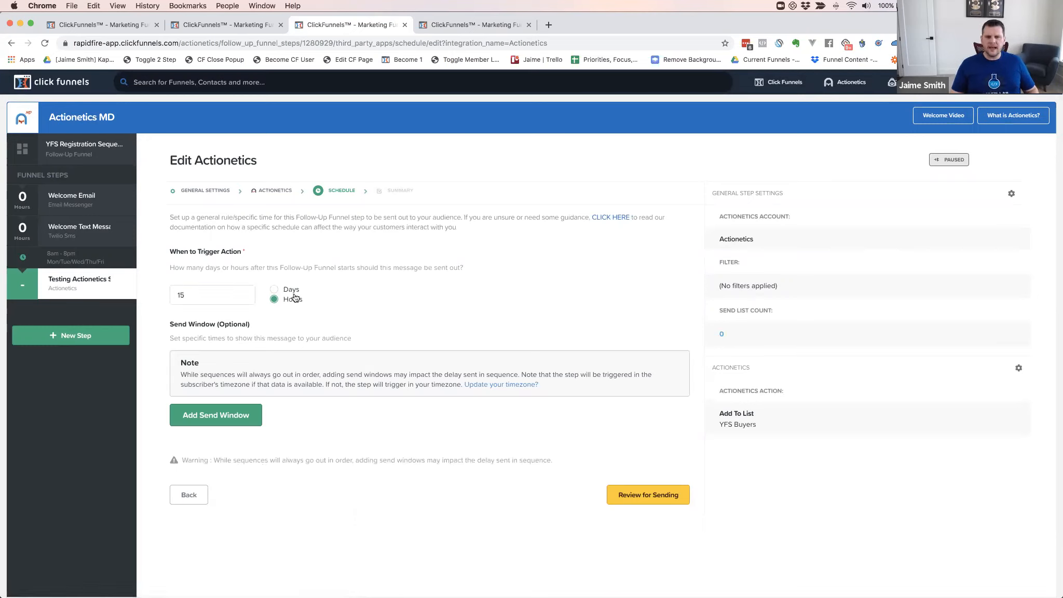
pyautogui.click(285, 290)
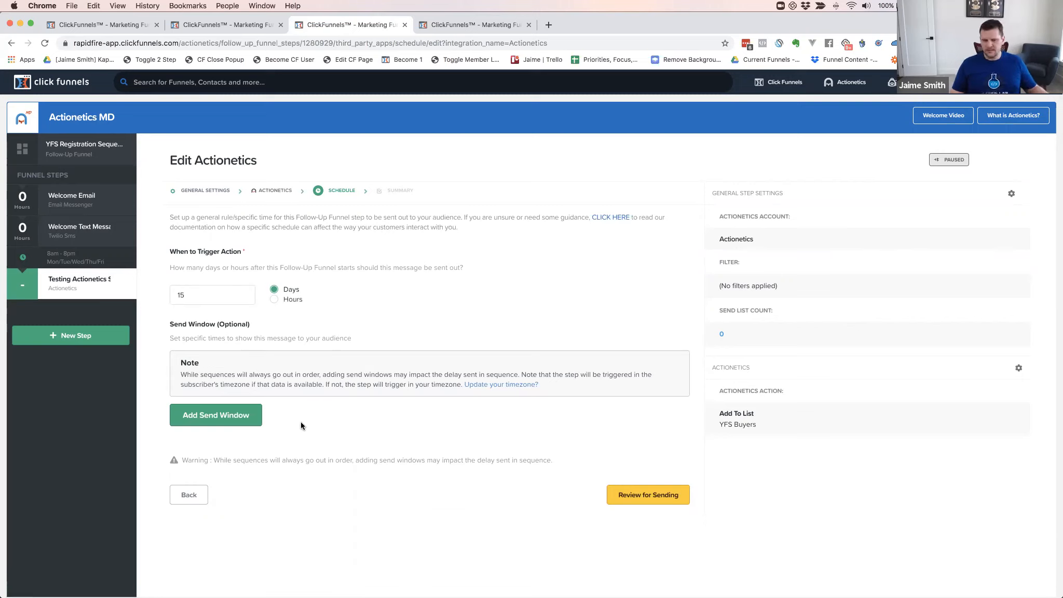
pyautogui.click(649, 496)
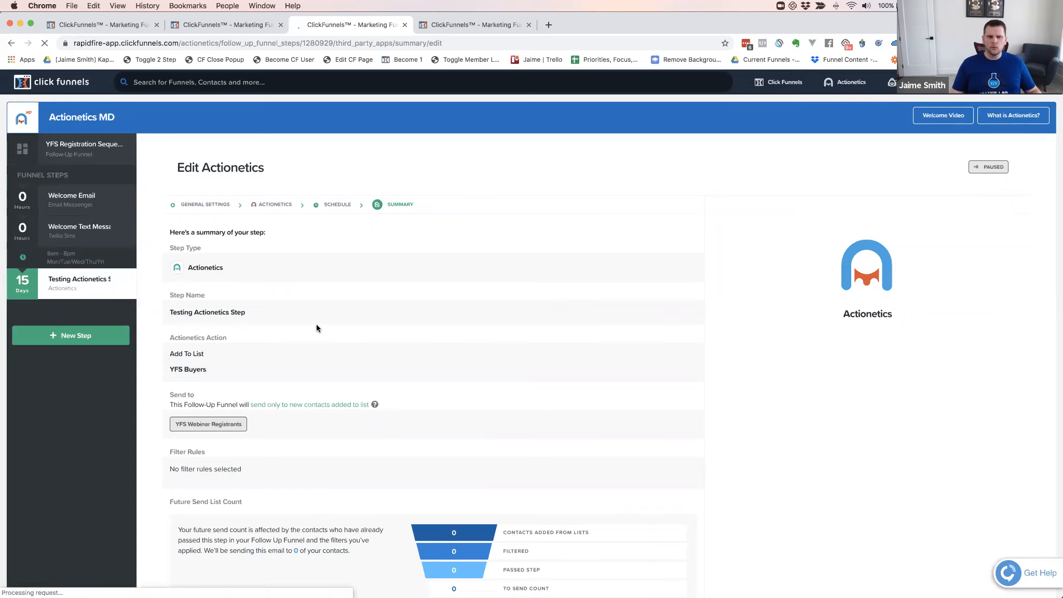
pyautogui.scroll(-5, 316, 324)
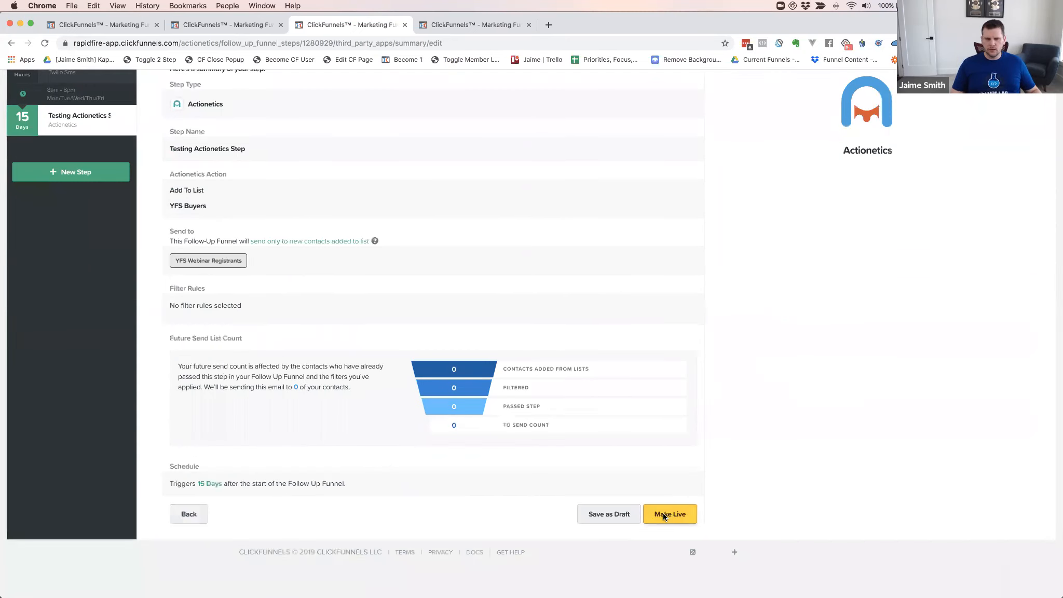
# Make Testing Actionetics Step live and pick Actionetics for the next step
pyautogui.click(655, 516)
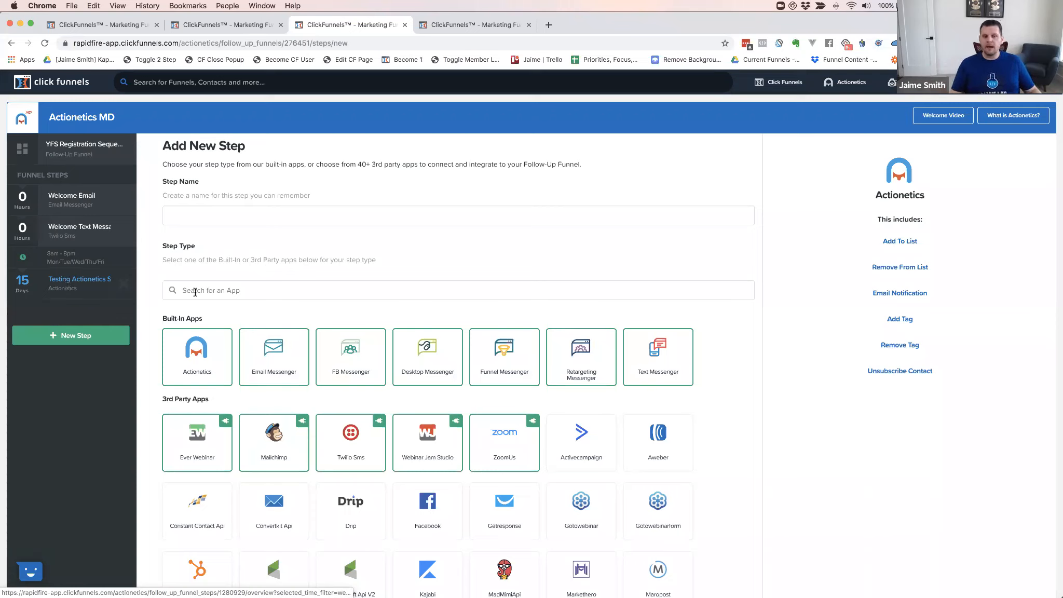
pyautogui.click(208, 353)
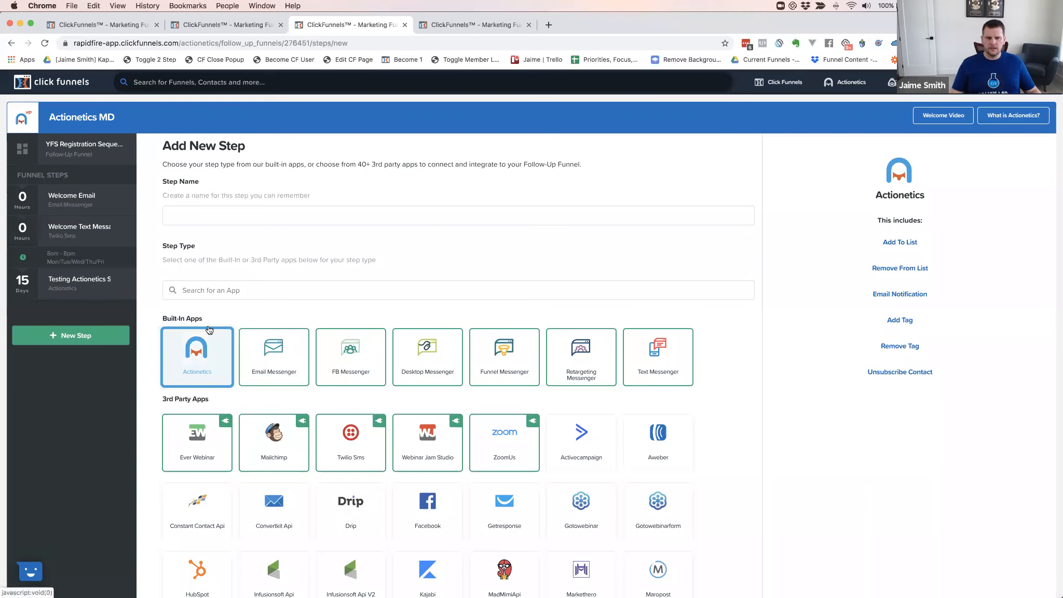
# Create an Actionetics step named 'Remove from Buyers List' with no filter rules
pyautogui.click(200, 215)
pyautogui.write('Remove ')
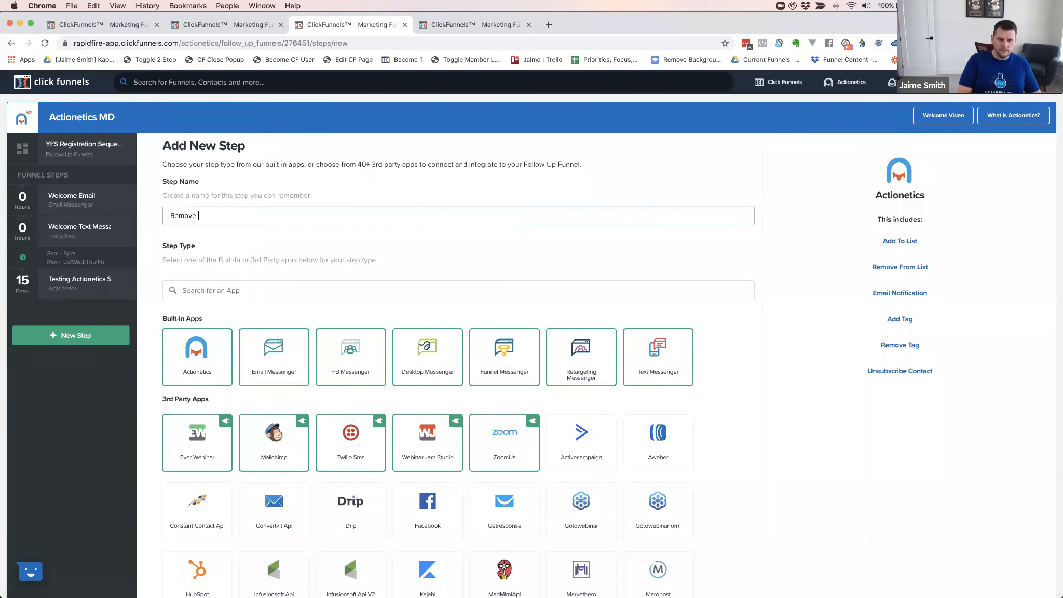
pyautogui.write('from Buyers List')
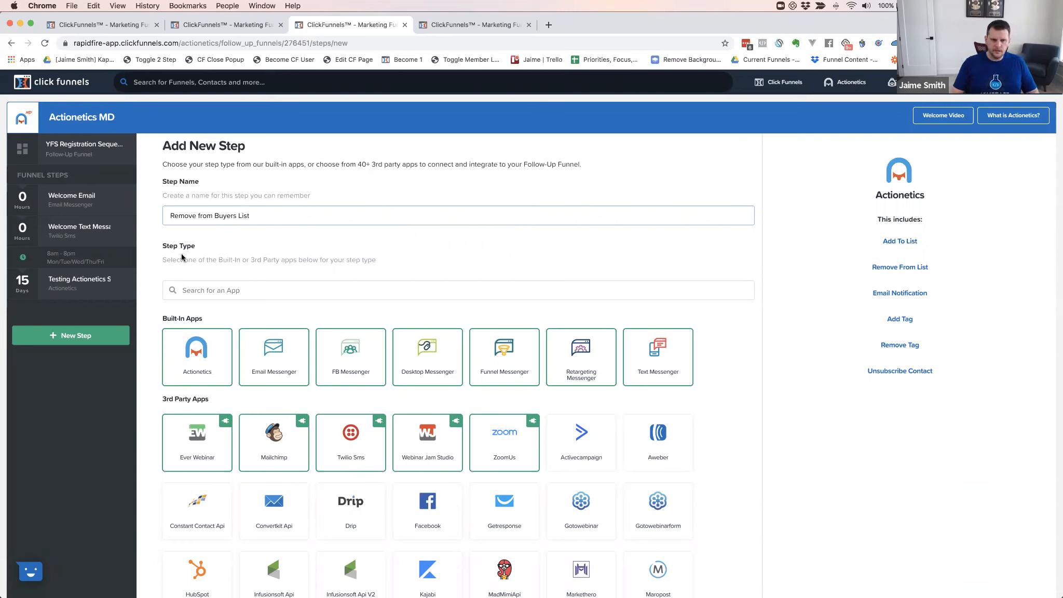
pyautogui.click(203, 369)
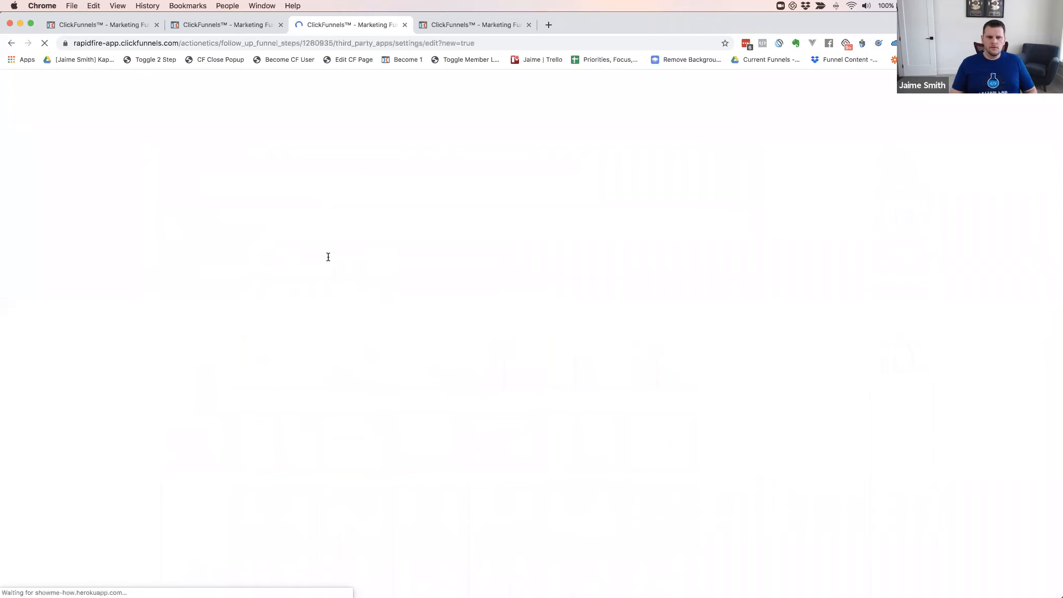
pyautogui.click(671, 519)
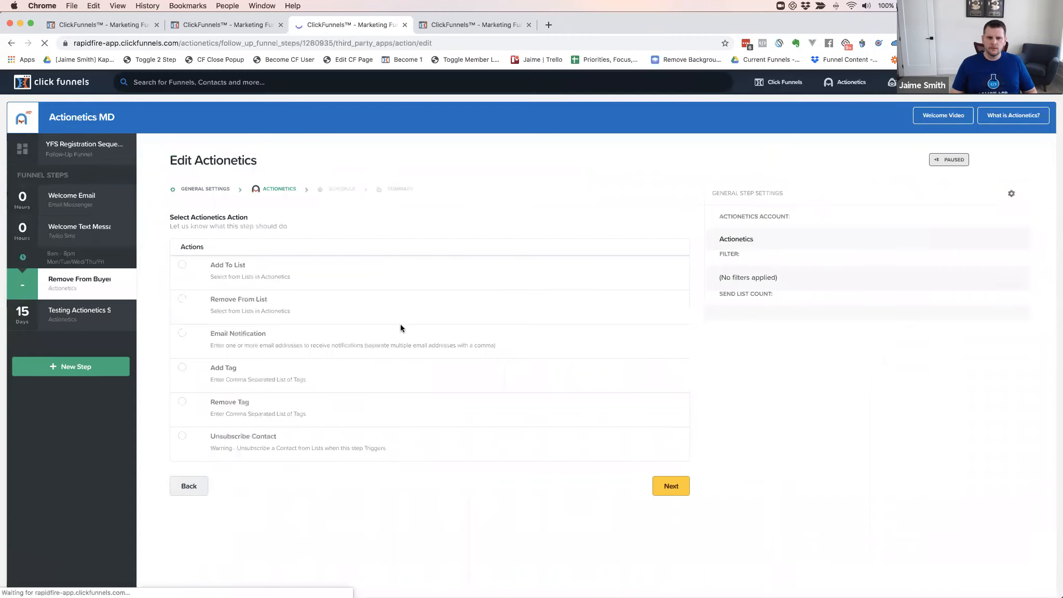
# Set its action to Remove From List using the YFS Buyers list
pyautogui.click(181, 300)
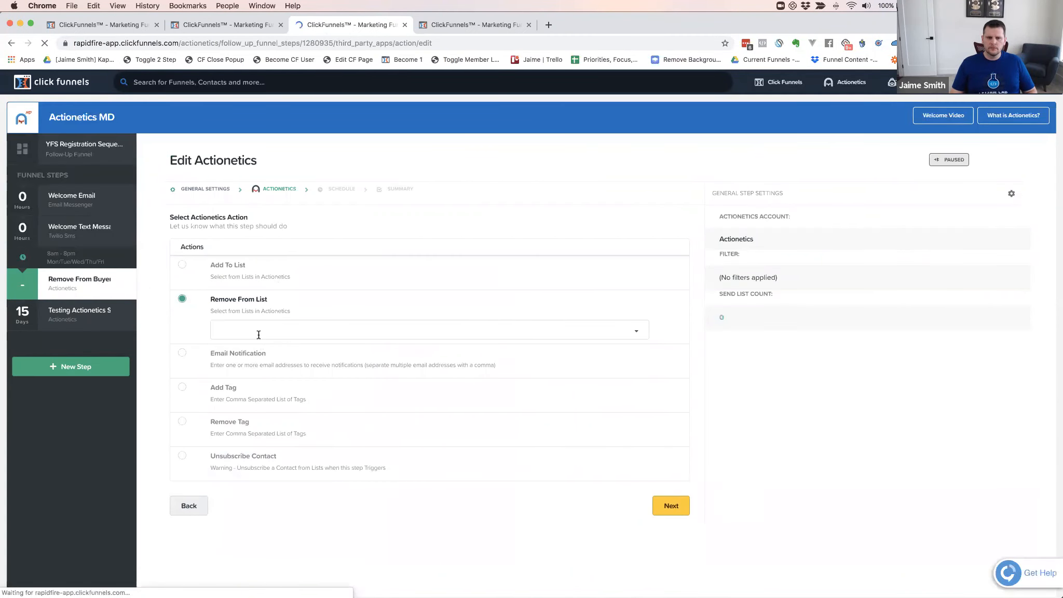
pyautogui.click(259, 334)
pyautogui.scroll(-10, 251, 406)
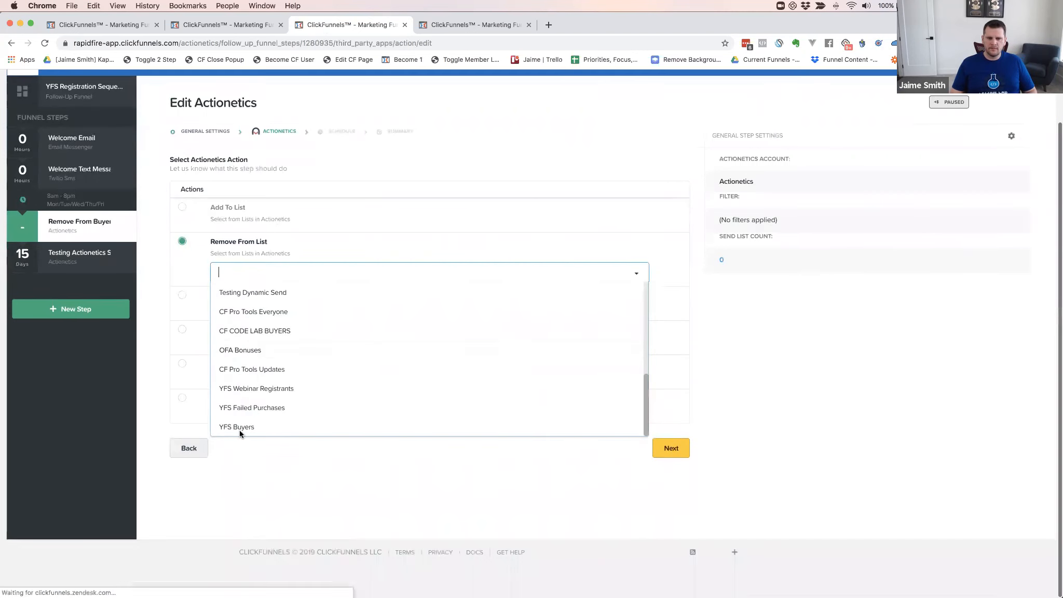
pyautogui.click(460, 434)
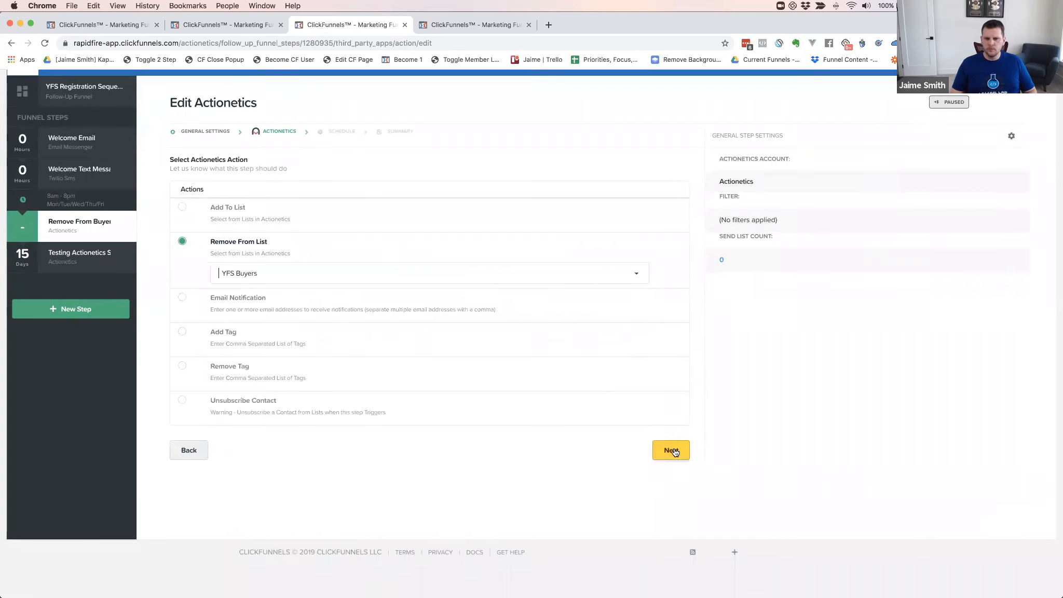
pyautogui.click(651, 453)
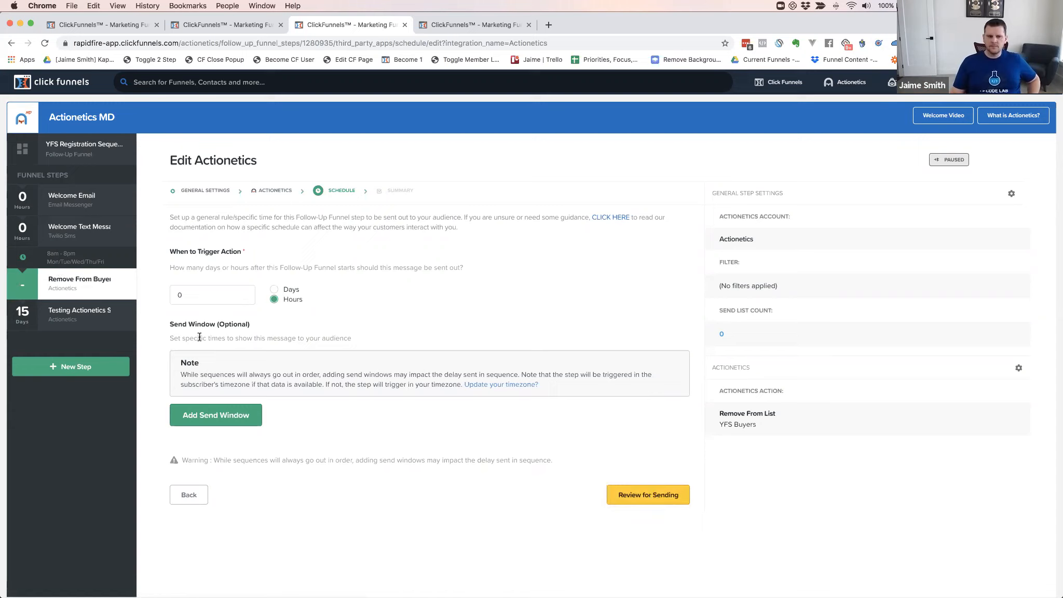
# Give Remove from Buyers List a 15-day delay and make the step live
pyautogui.doubleClick(177, 295)
pyautogui.write('15')
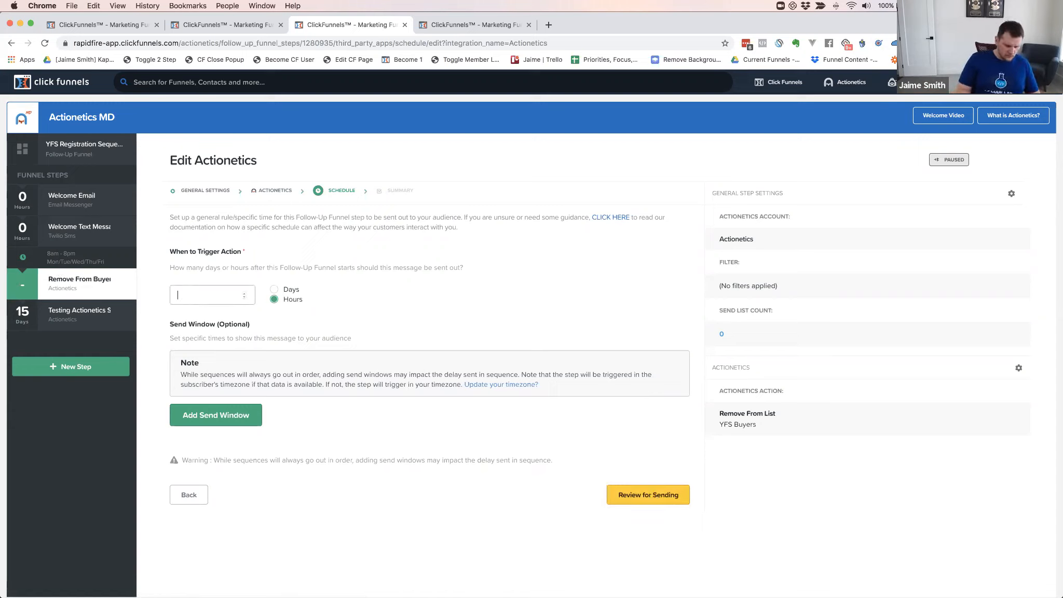
pyautogui.click(274, 289)
pyautogui.click(618, 491)
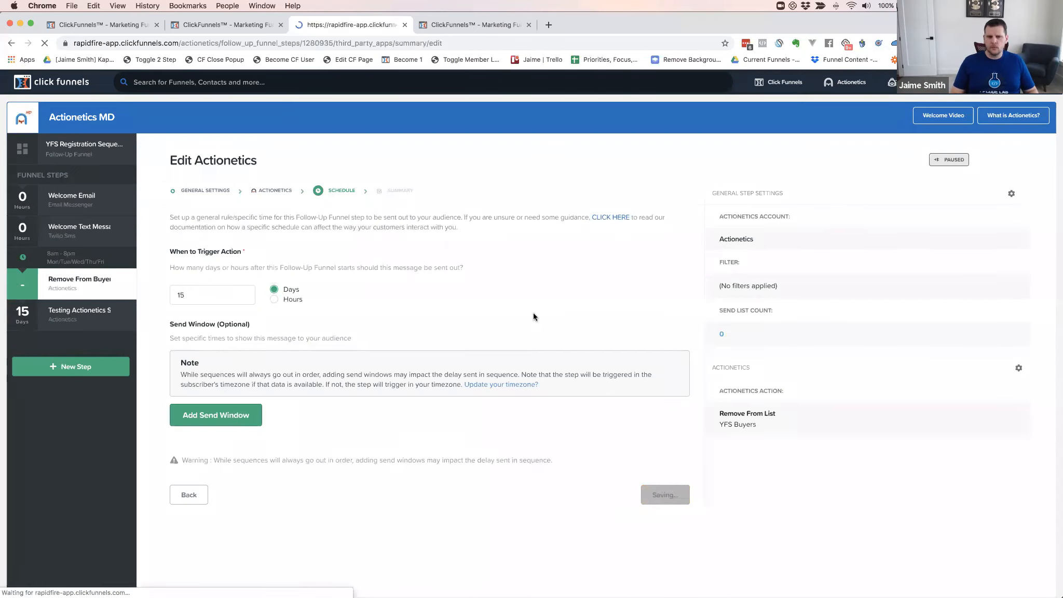
pyautogui.scroll(-3, 637, 492)
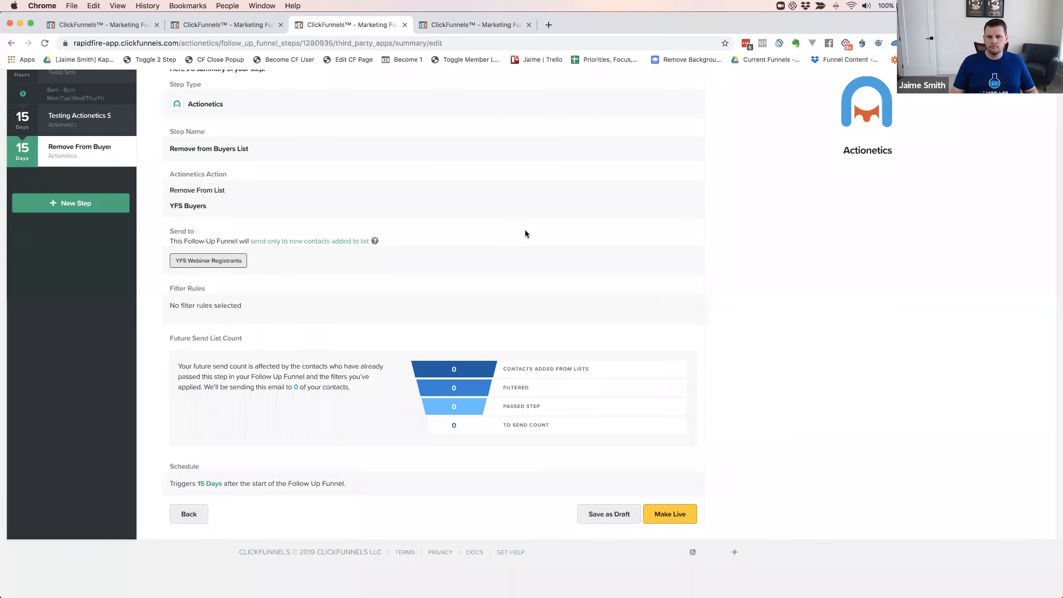
pyautogui.click(669, 513)
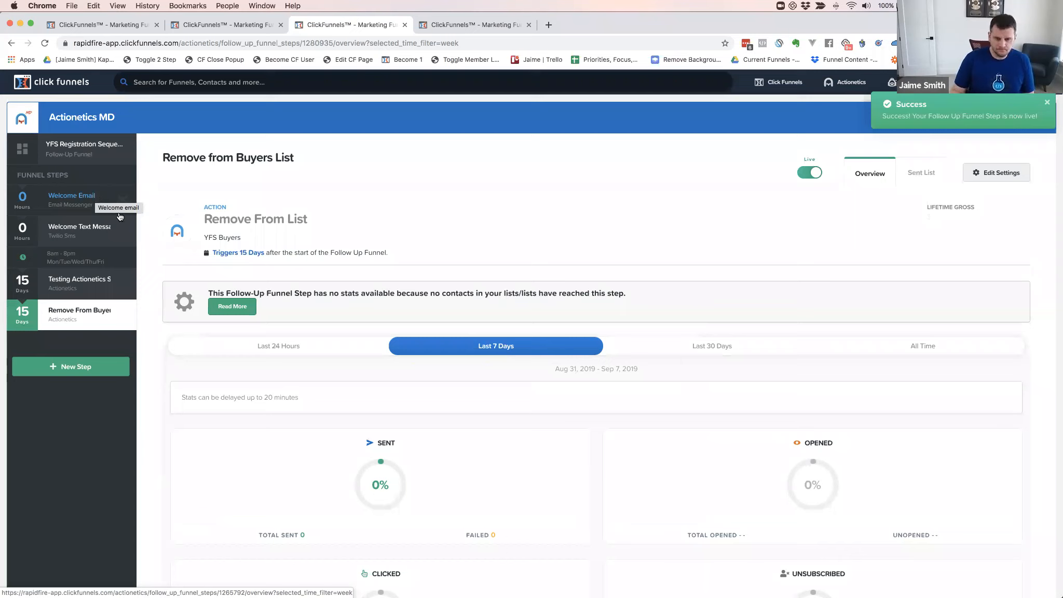
# Open a fresh Add New Step form for the YFS registration follow-up funnel
pyautogui.click(71, 366)
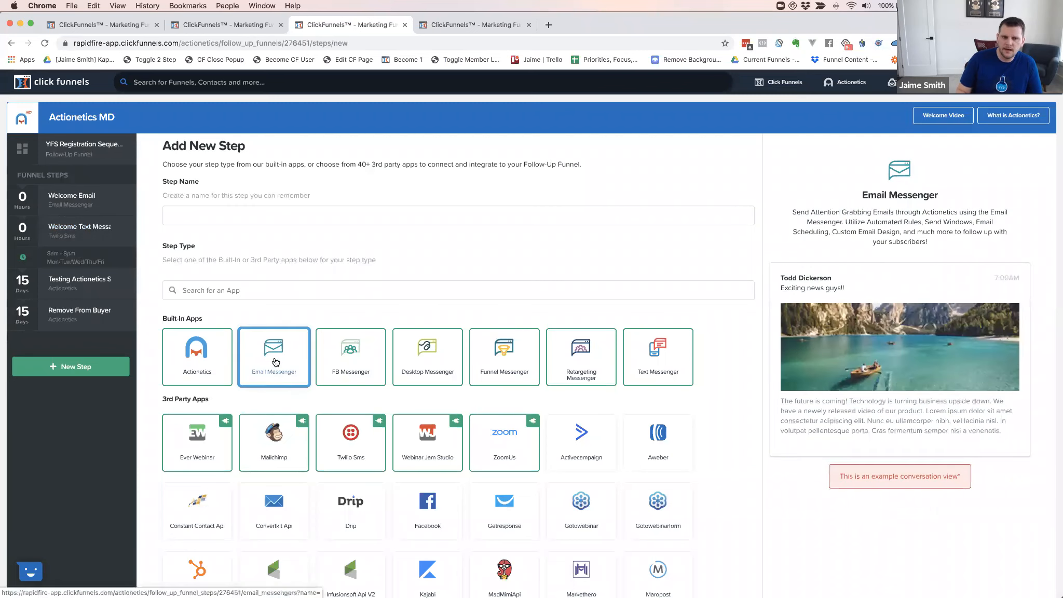
# Create a new Email Messenger step named 'Day 1 Email'
pyautogui.click(301, 376)
pyautogui.click(200, 215)
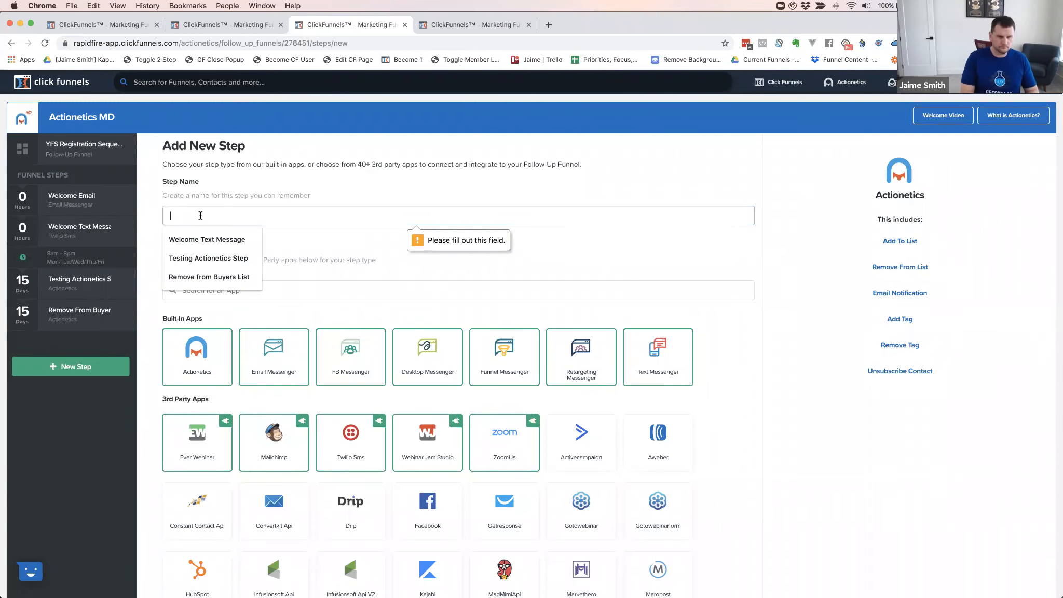
pyautogui.write('Day 1 Email')
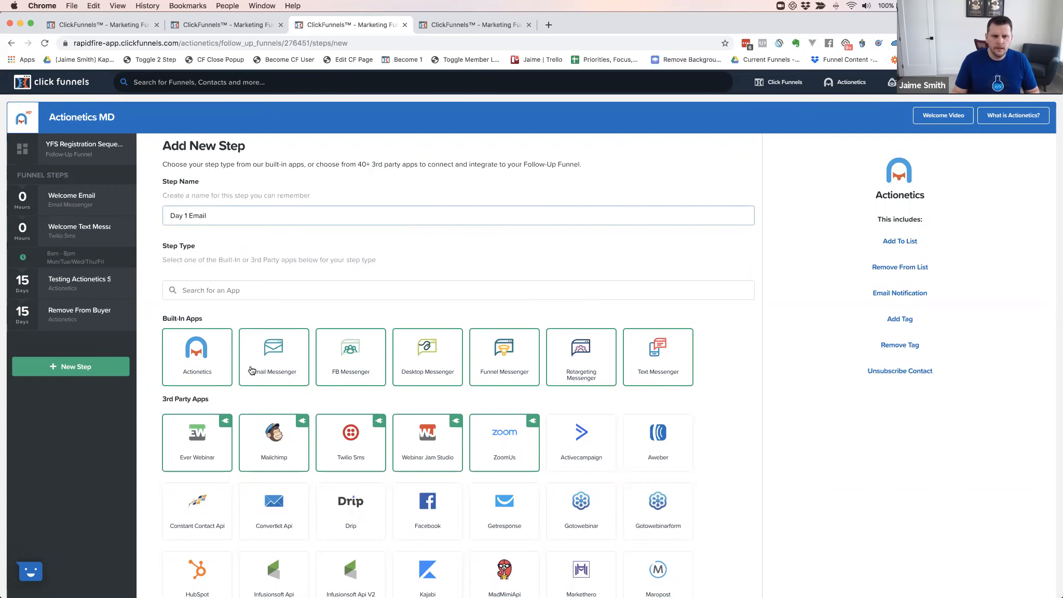
pyautogui.click(270, 352)
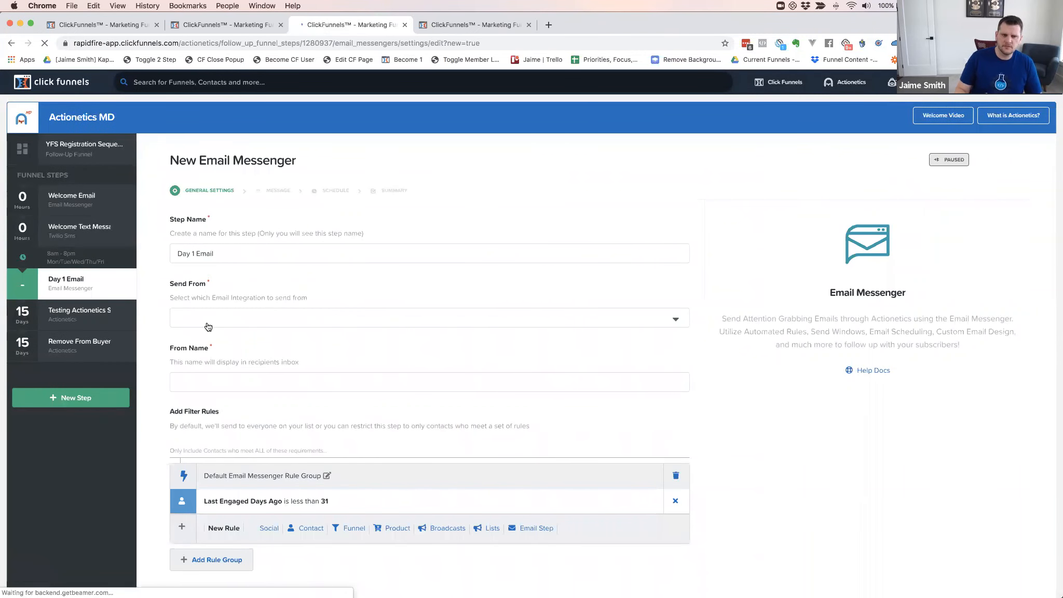
# Send from the second sender account with the suggested From Name, and remove the default filter rule group
pyautogui.click(203, 326)
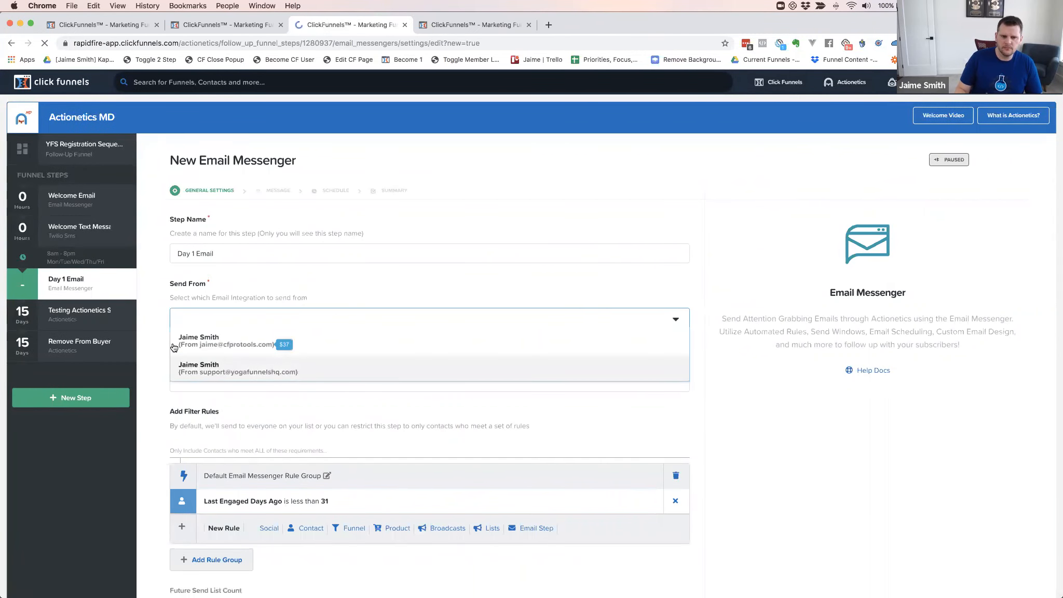
pyautogui.click(203, 374)
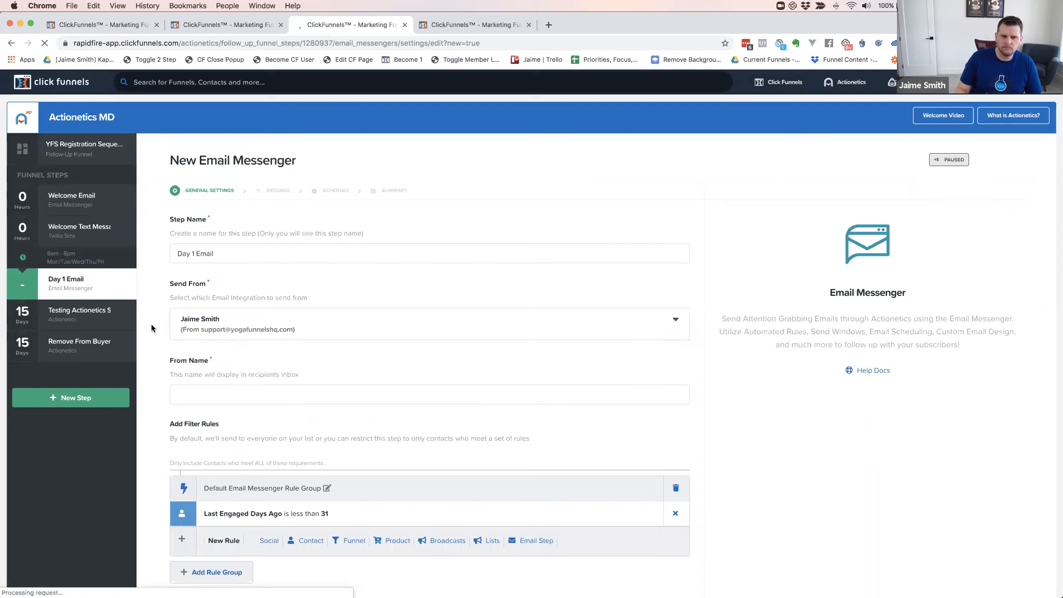
pyautogui.click(186, 397)
pyautogui.click(193, 418)
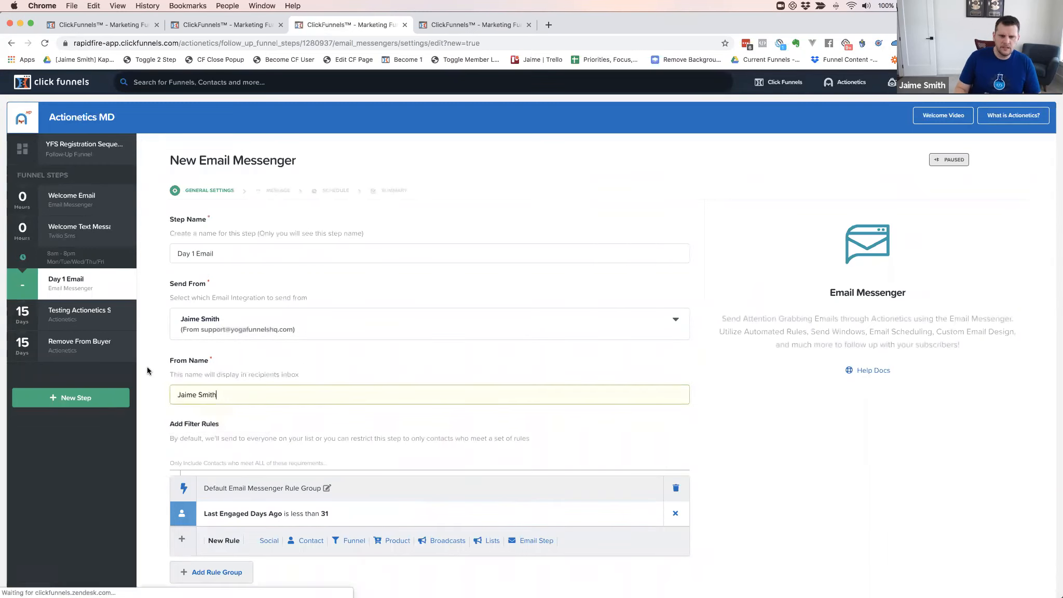
pyautogui.scroll(-5, 152, 348)
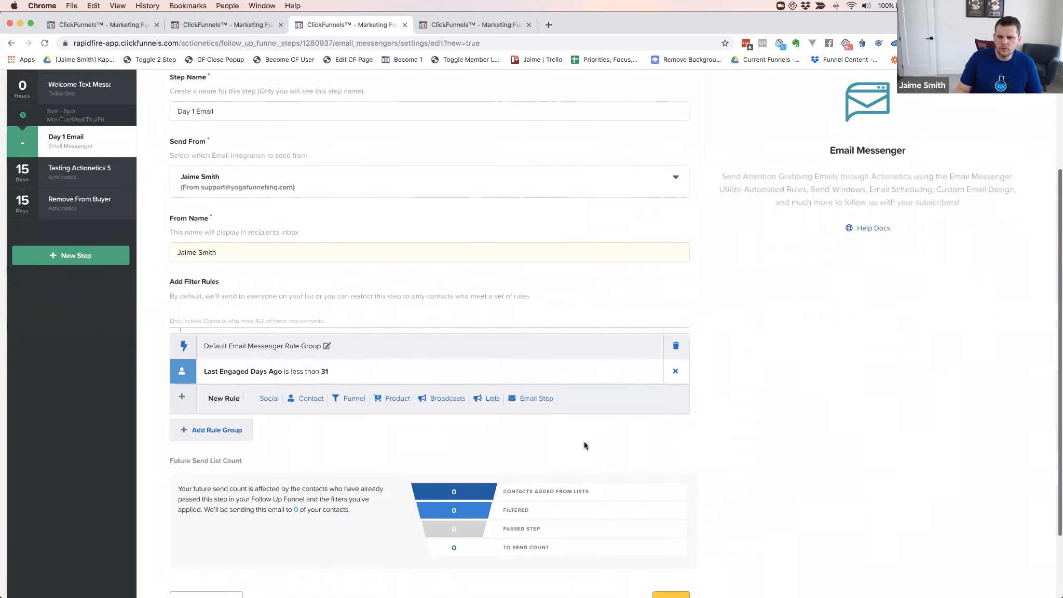
pyautogui.click(675, 348)
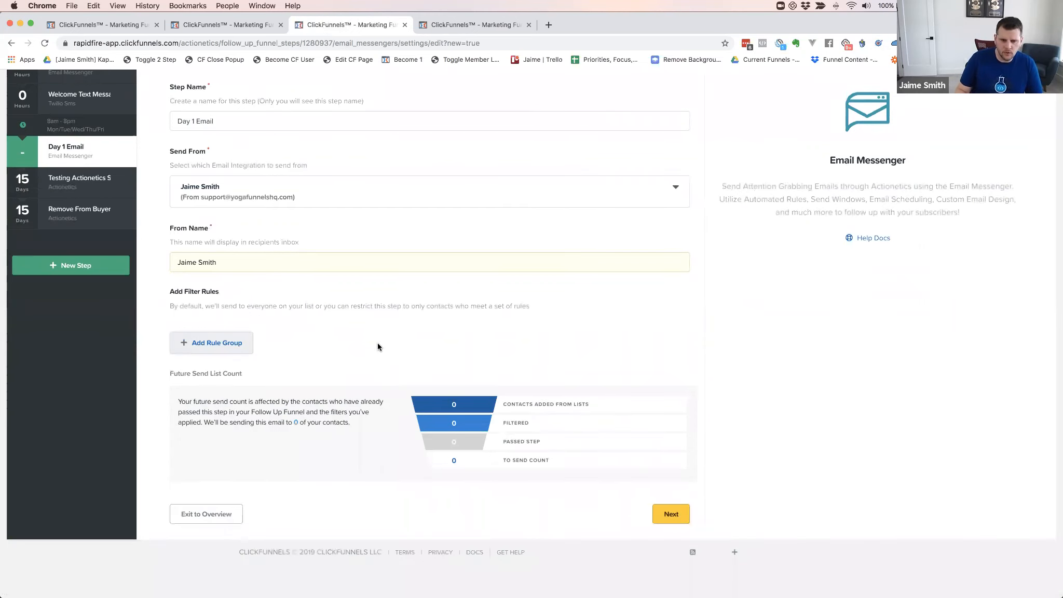
pyautogui.click(665, 516)
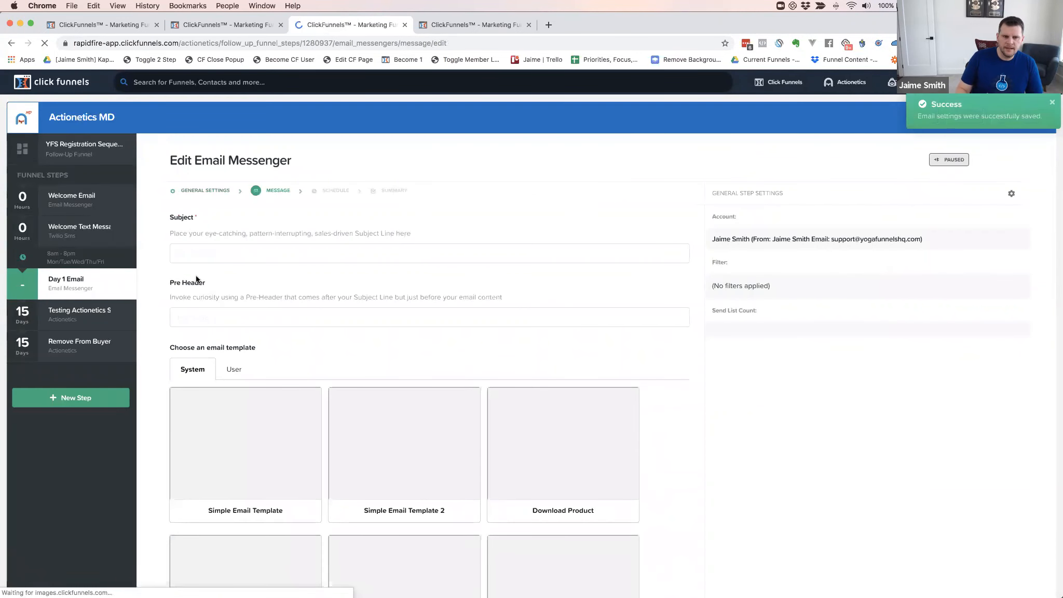
pyautogui.click(211, 255)
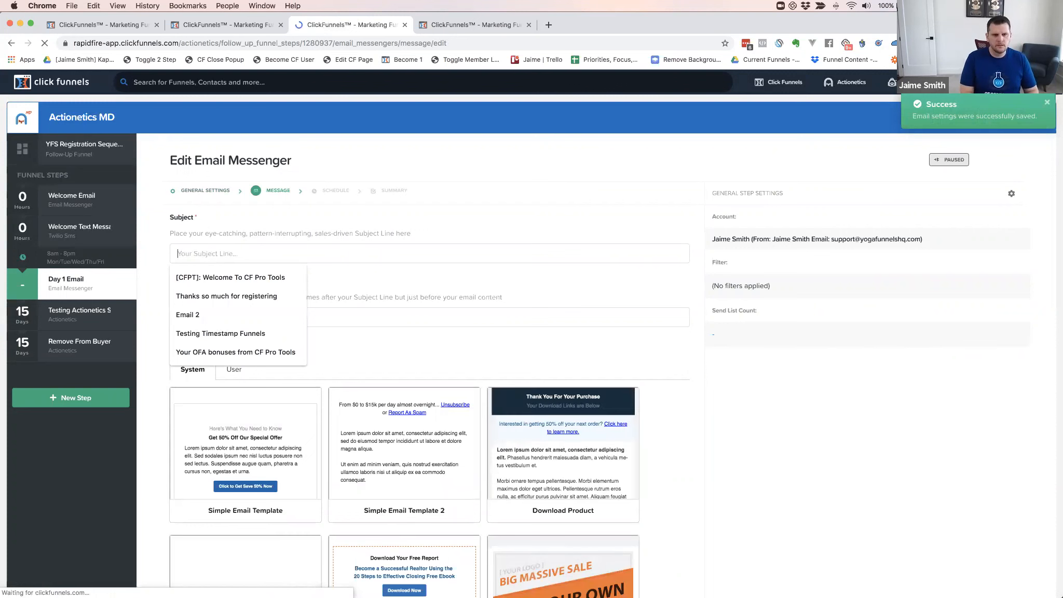
# Enter 'Welcome to Day 1' as the email subject line
pyautogui.write('Te')
pyautogui.press('BackSpace')
pyautogui.press('BackSpace')
pyautogui.write('Welcome to D')
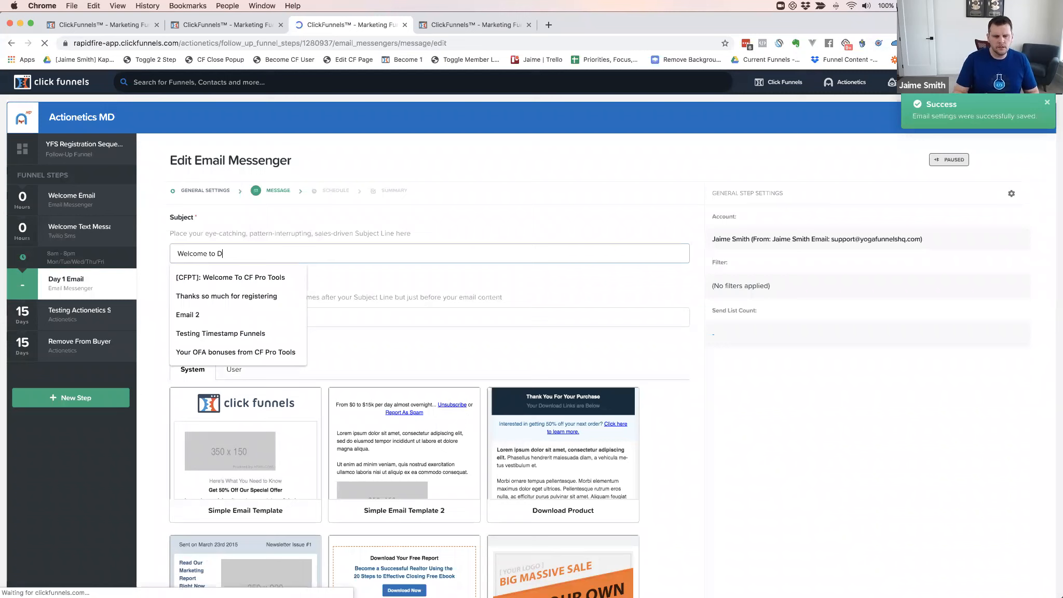
pyautogui.write('ay 1')
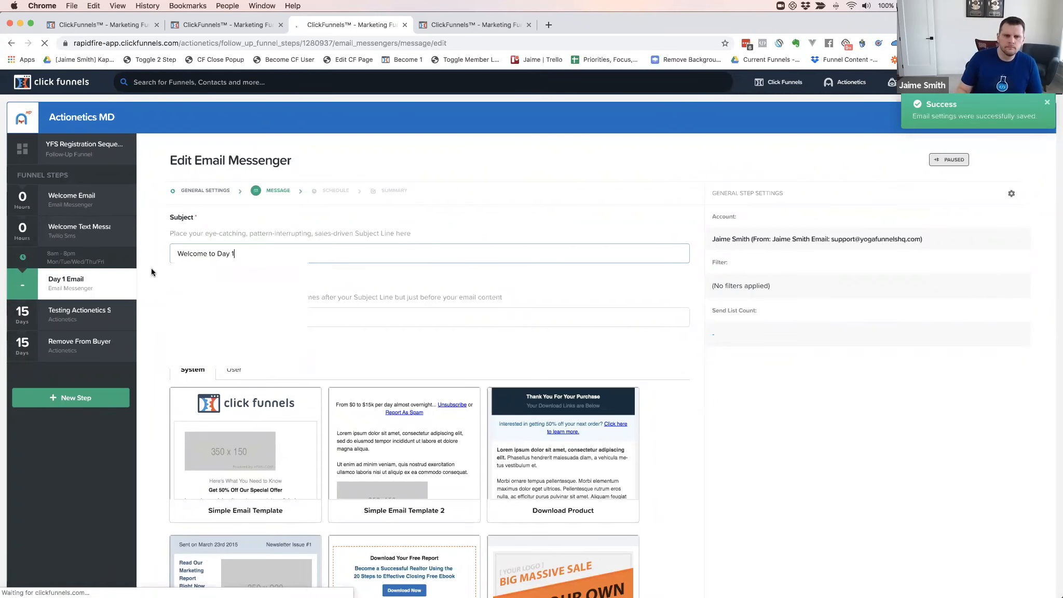
pyautogui.scroll(-3, 300, 295)
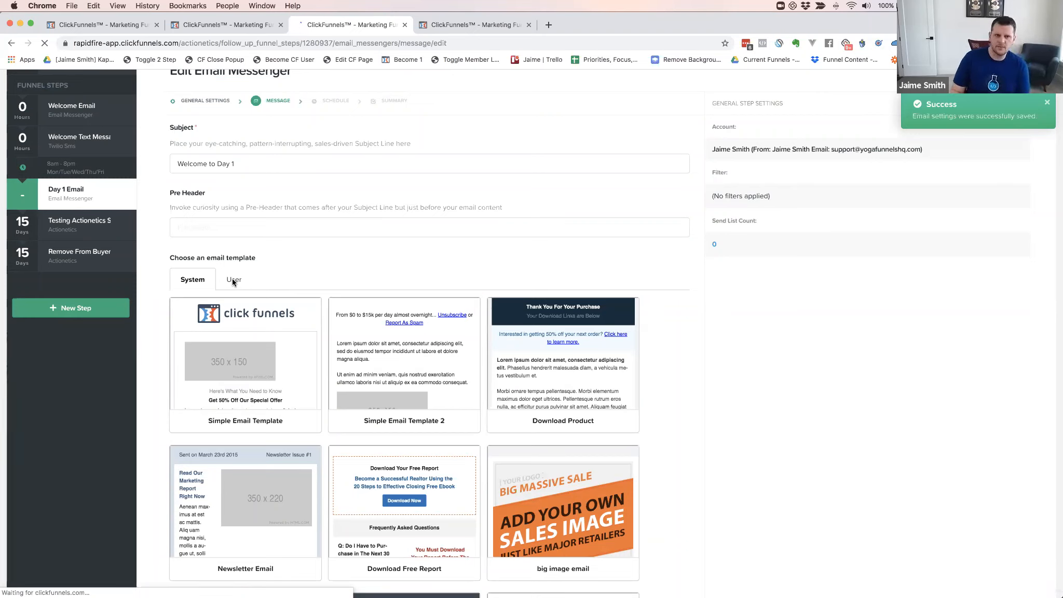
# Use a saved user template as the email body and enter 1 as the trigger delay
pyautogui.click(233, 281)
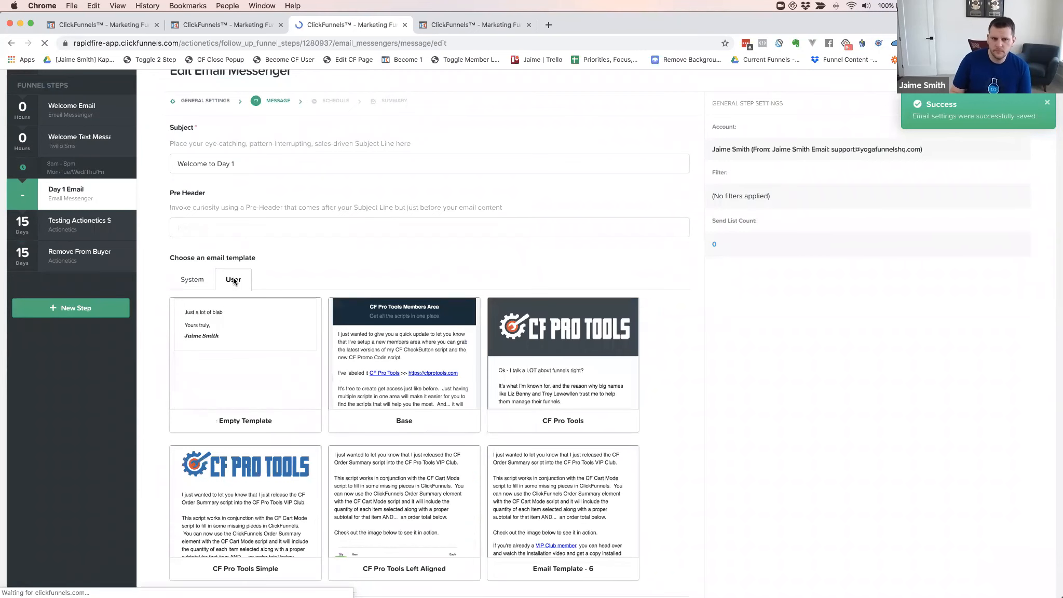
pyautogui.scroll(-2, 361, 298)
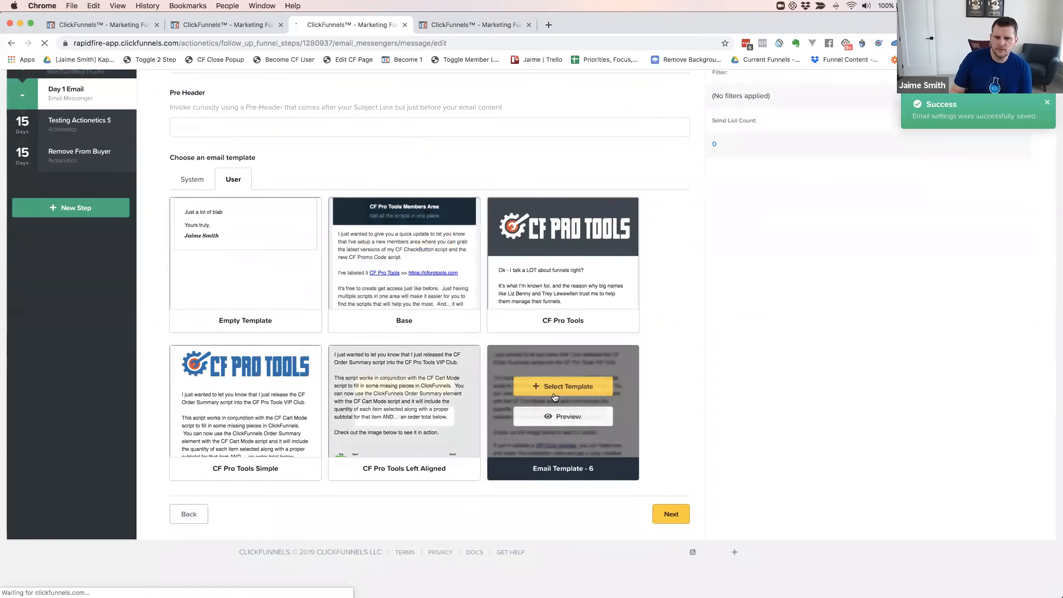
pyautogui.click(399, 388)
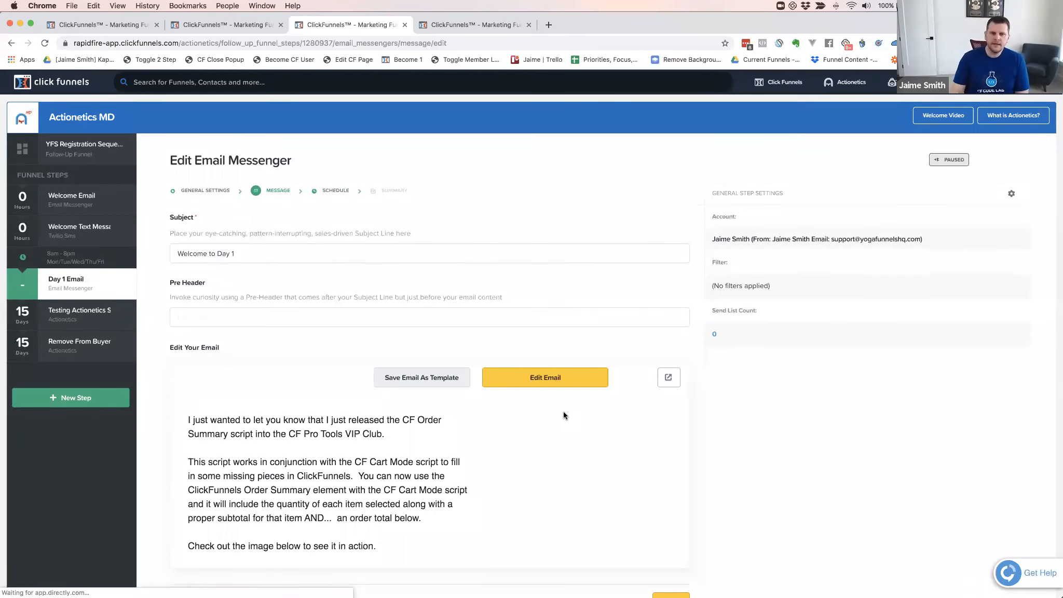
pyautogui.scroll(-3, 371, 367)
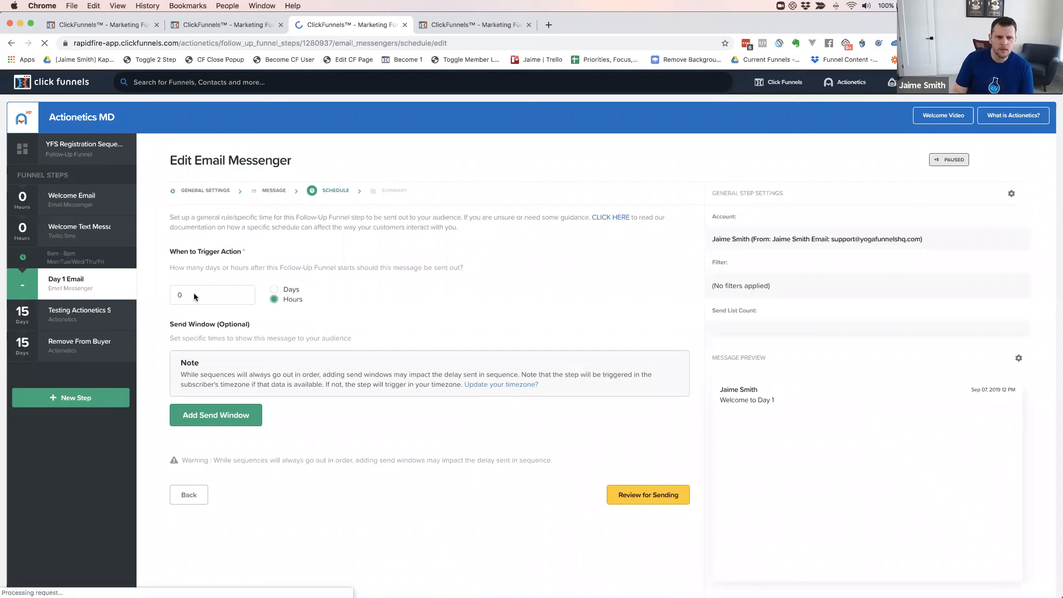
pyautogui.doubleClick(171, 293)
pyautogui.write('1')
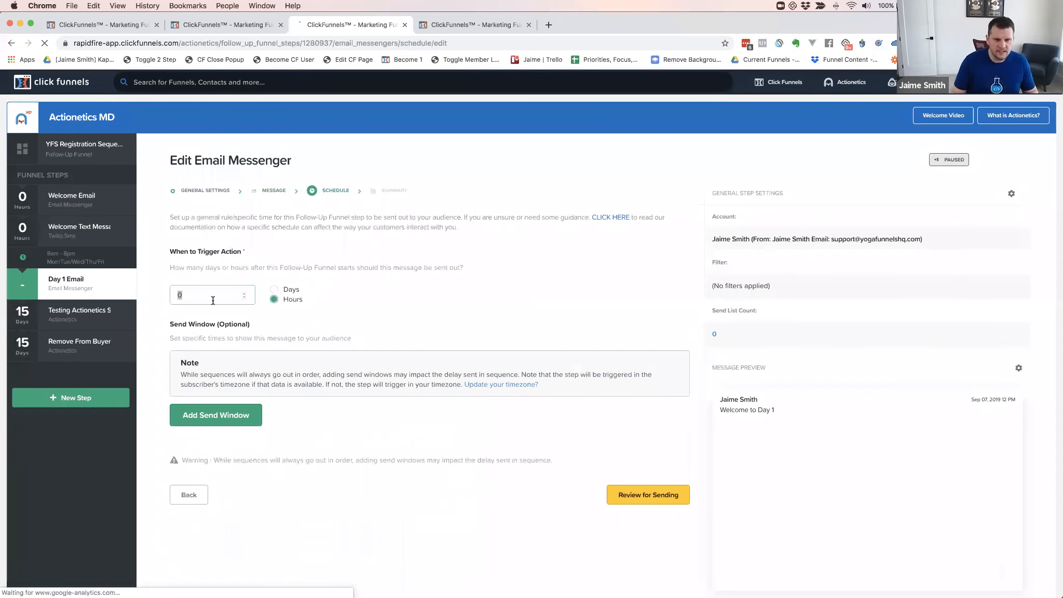
# Count the delay in days so Day 1 Email sends 1 day in, and review it for sending
pyautogui.click(273, 290)
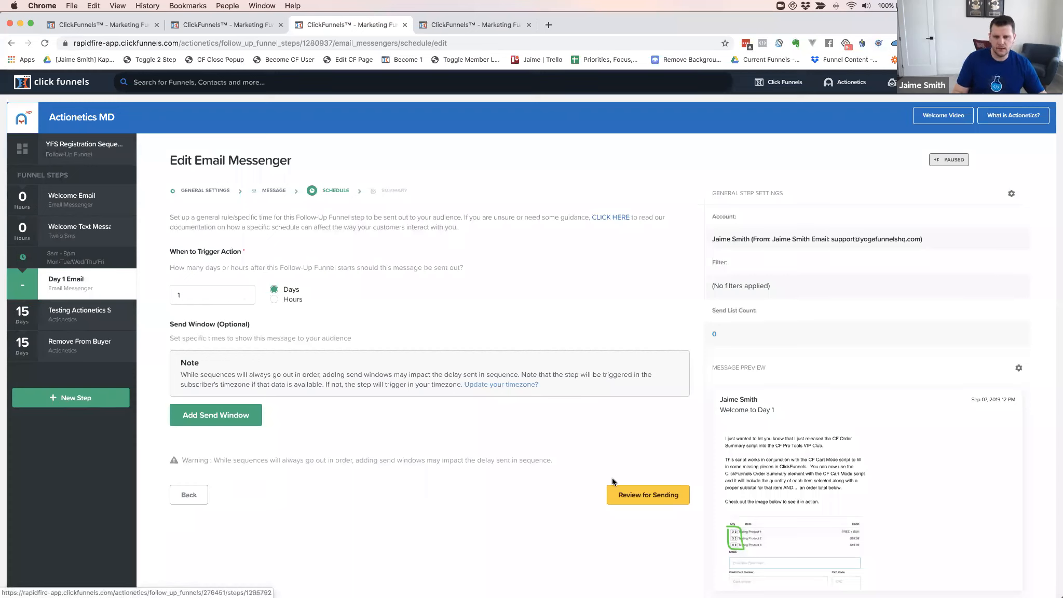
pyautogui.click(649, 498)
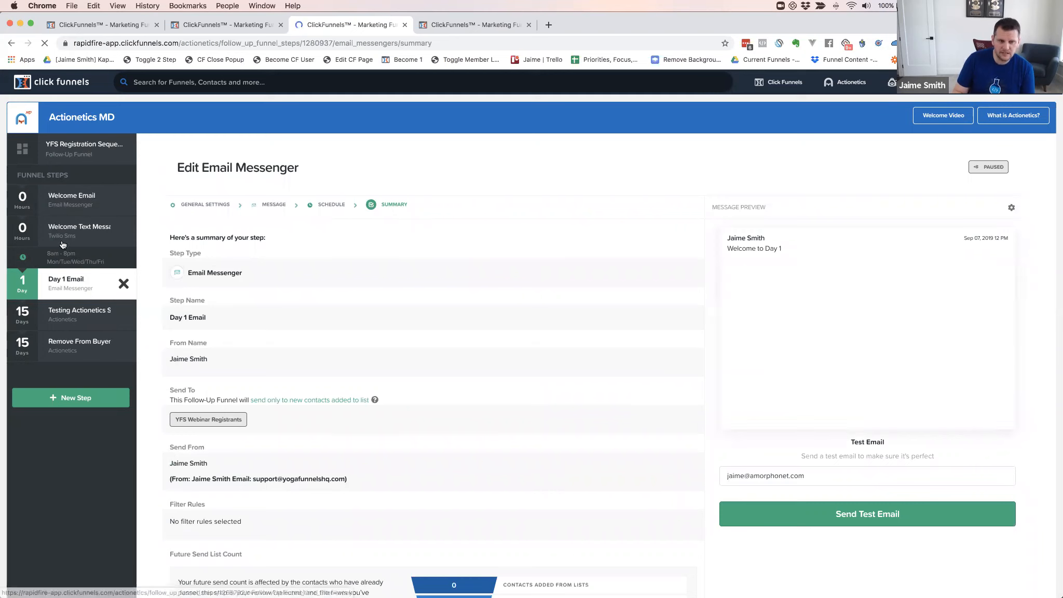
pyautogui.scroll(-5, 431, 389)
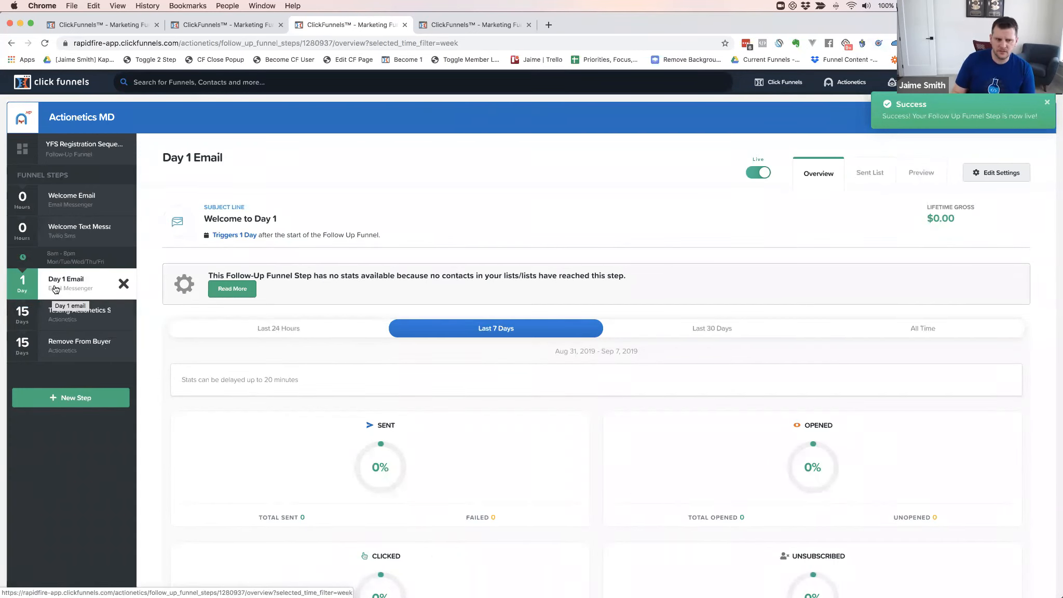
# Add another Email Messenger step to the funnel, typing 'Dey 2 Email' as its name
pyautogui.click(108, 396)
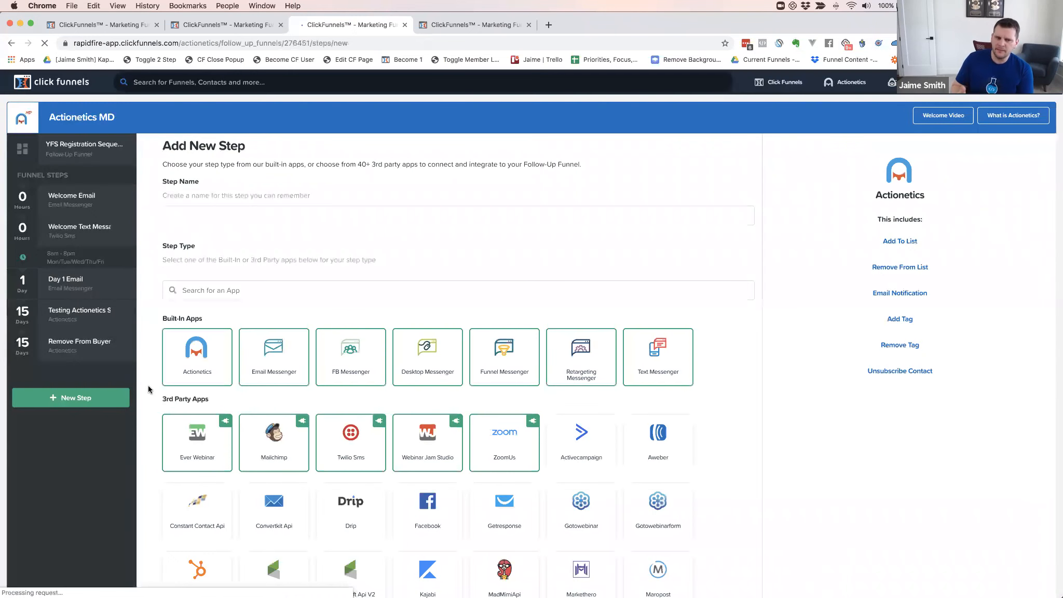
pyautogui.click(249, 218)
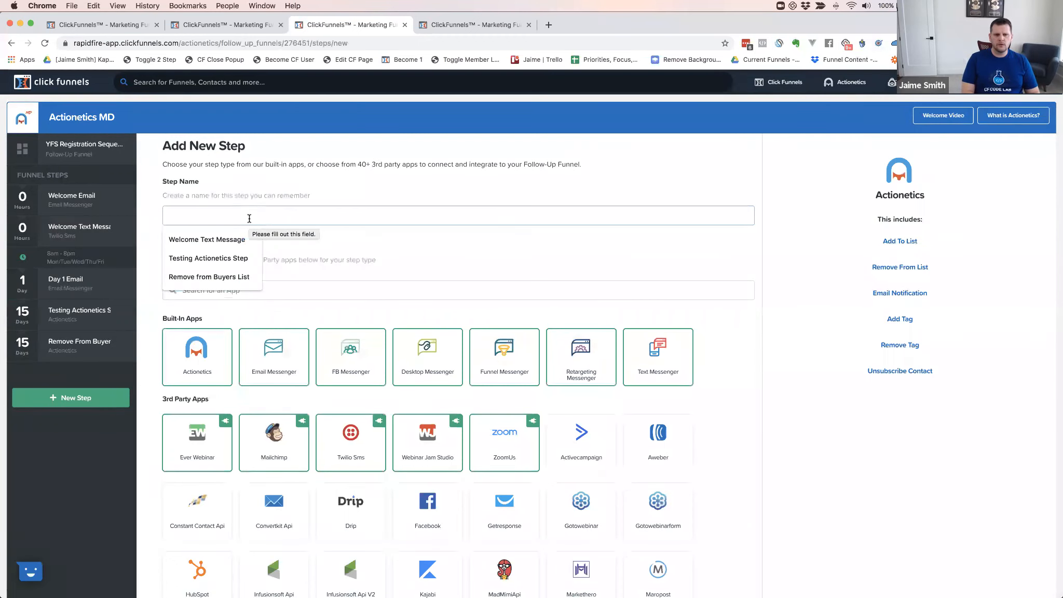
pyautogui.write('De')
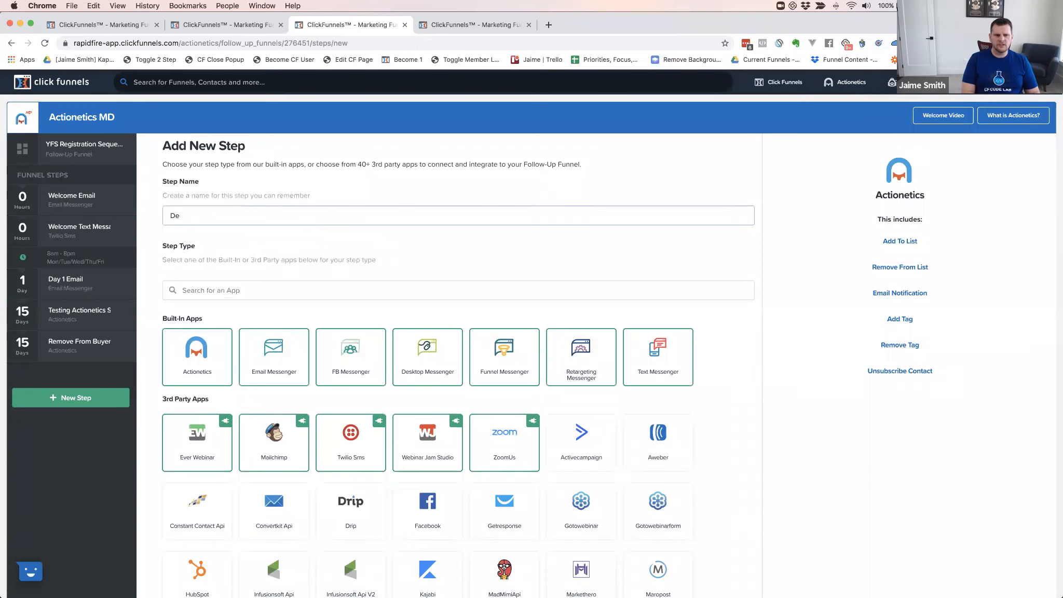
pyautogui.write('y 2 Email')
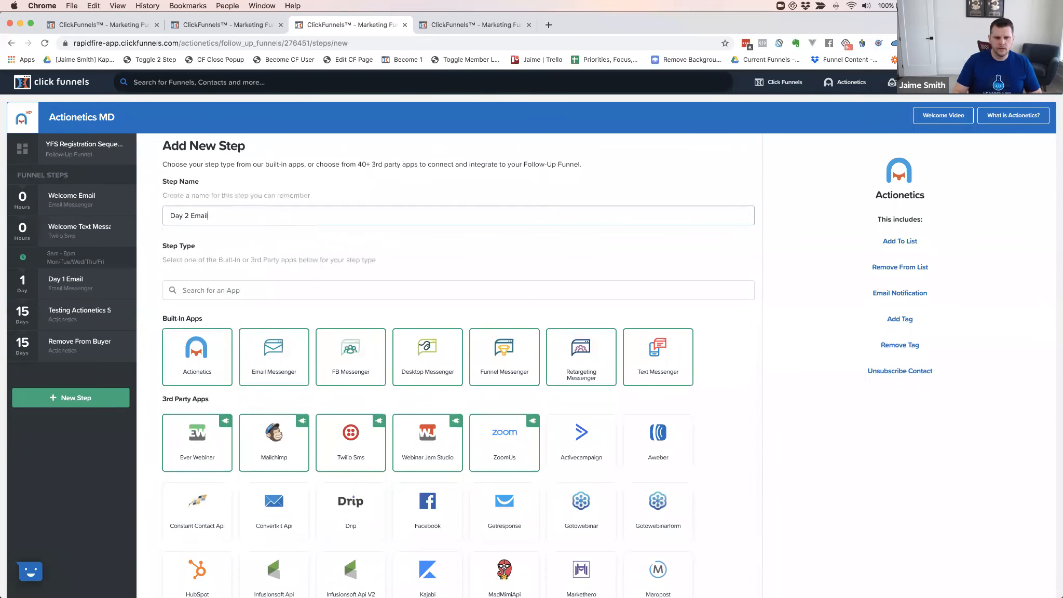
pyautogui.click(282, 365)
pyautogui.click(283, 365)
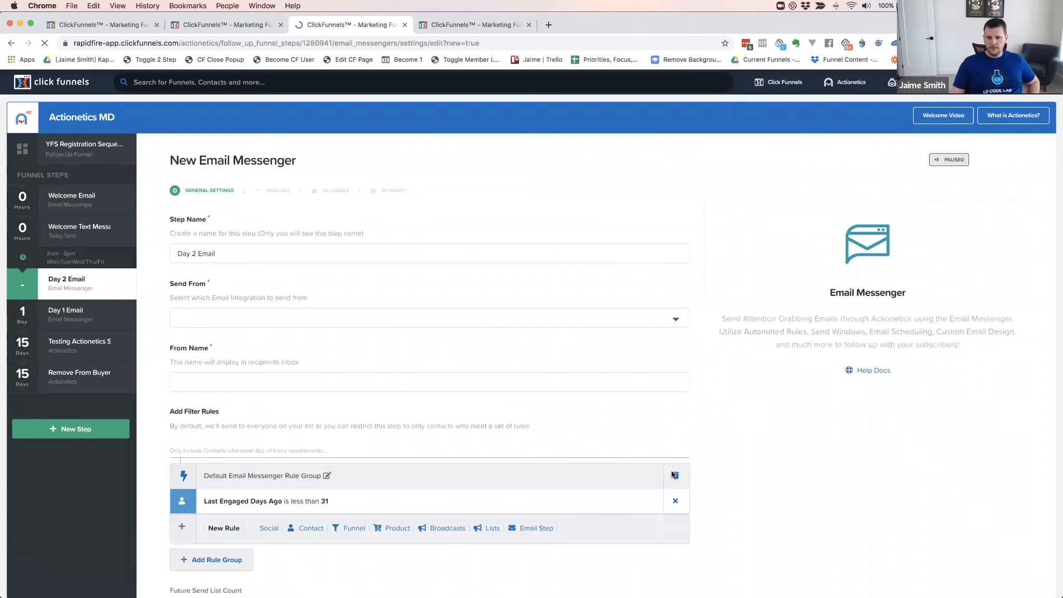
# Remove the filter rule group, send from the support account with the suggested From Name, and continue
pyautogui.click(677, 476)
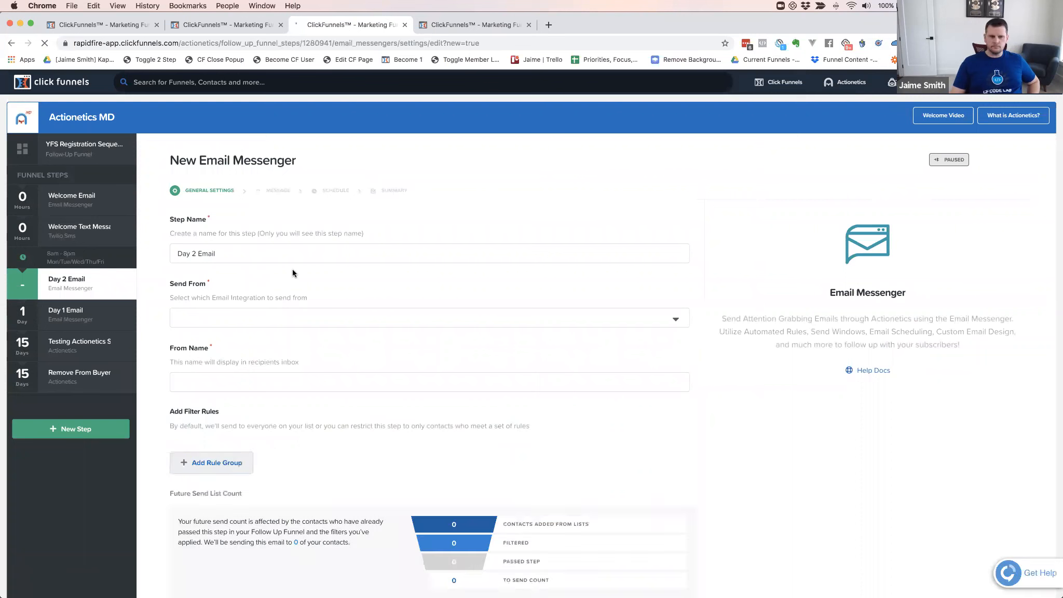
pyautogui.click(251, 322)
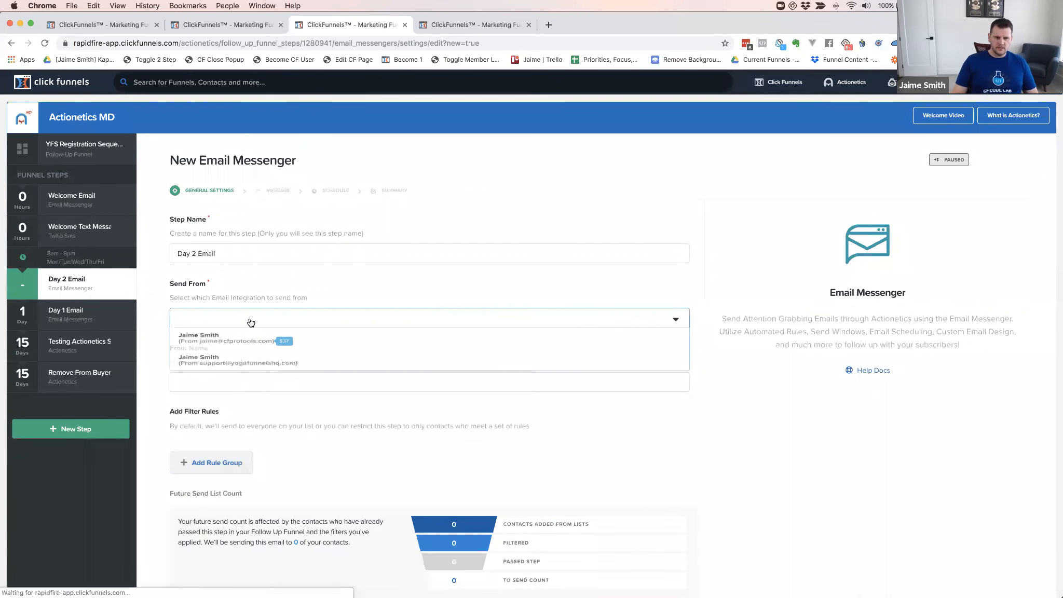
pyautogui.click(213, 359)
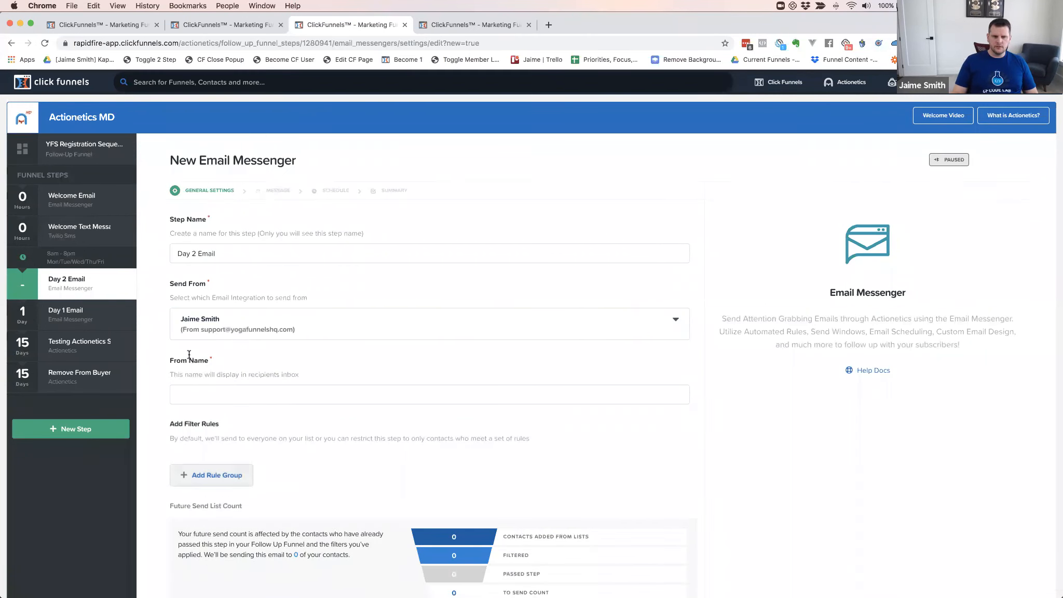
pyautogui.click(191, 394)
pyautogui.press('Down')
pyautogui.press('Return')
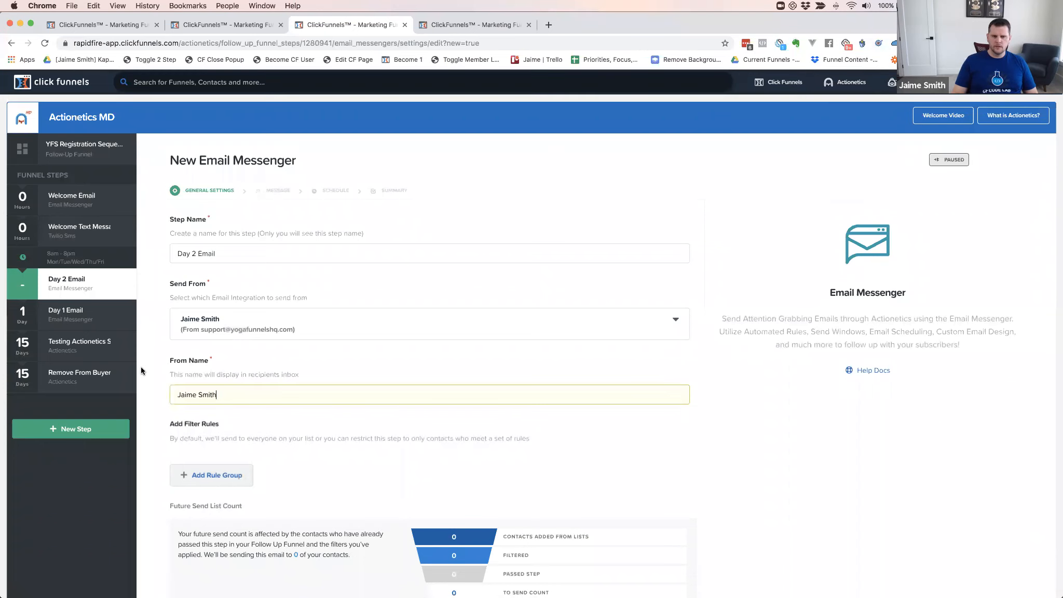
pyautogui.scroll(-5, 383, 493)
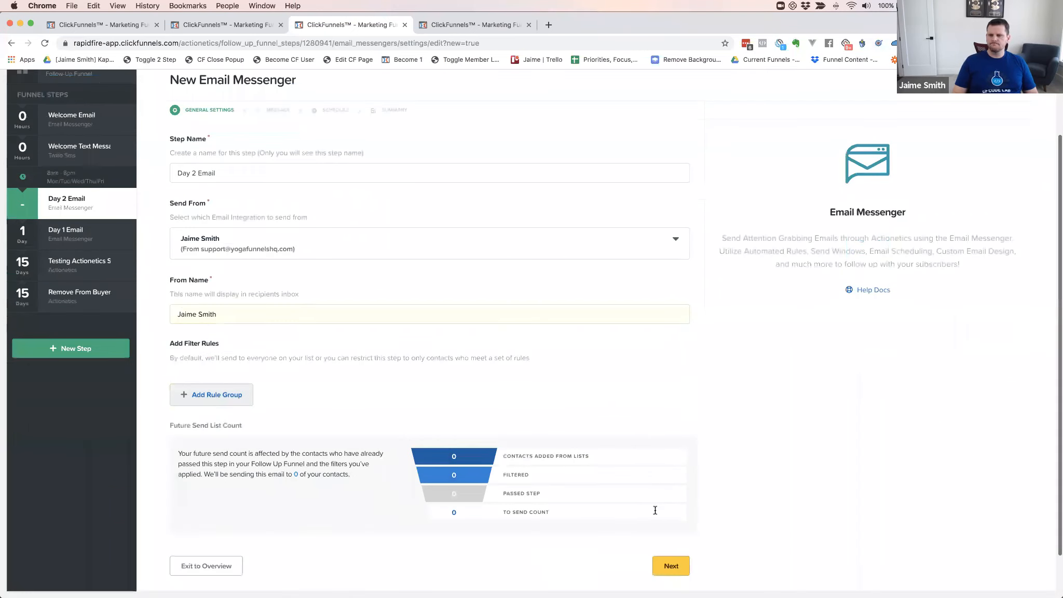
pyautogui.click(656, 511)
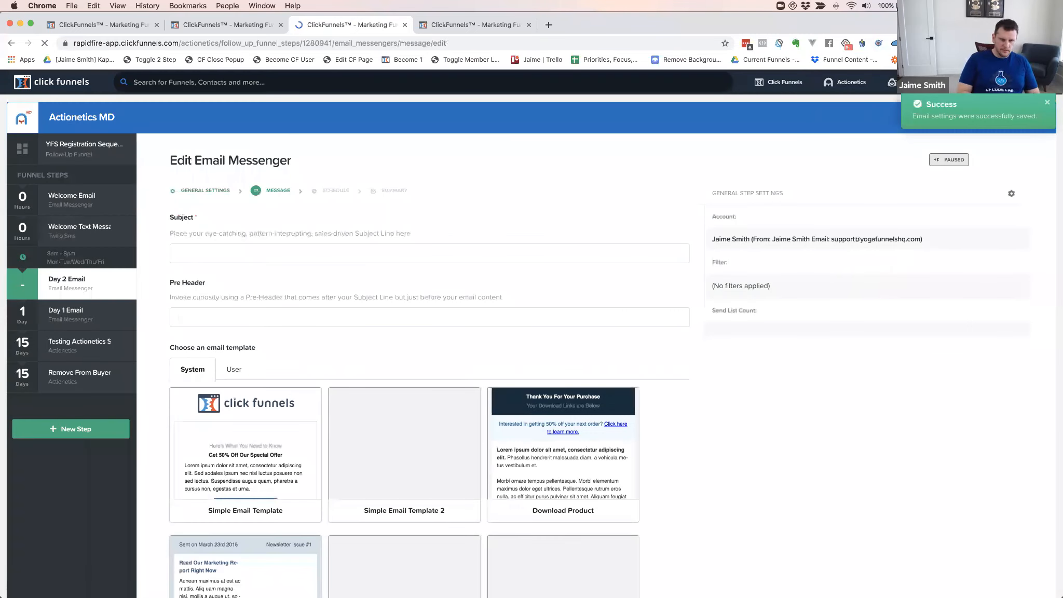
pyautogui.click(197, 254)
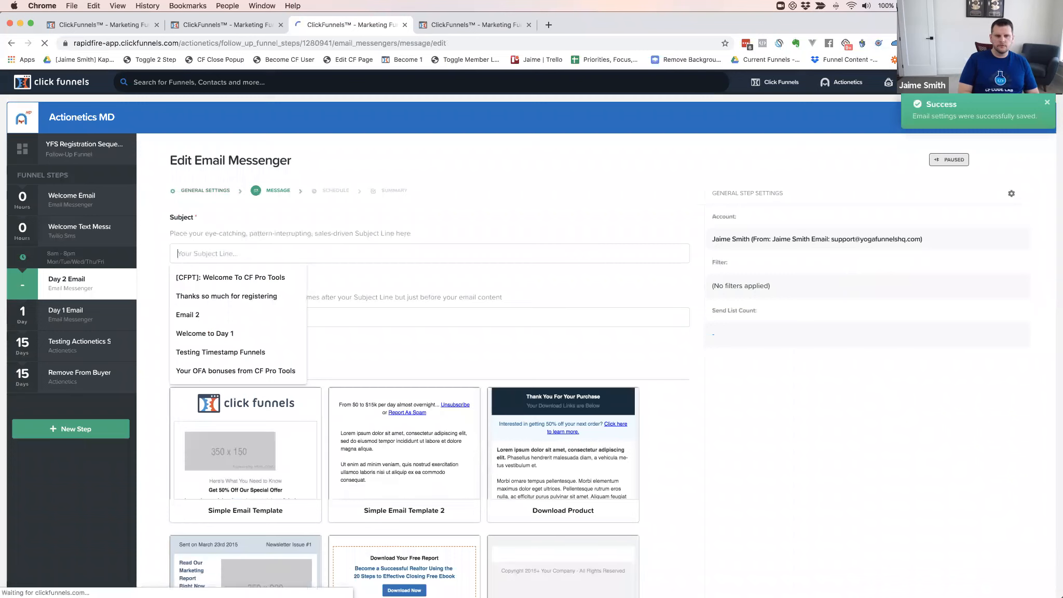
# Enter subject 'Weldome To Day 2' and use the Order Summary user template as the body
pyautogui.write('Weldome To Day 2')
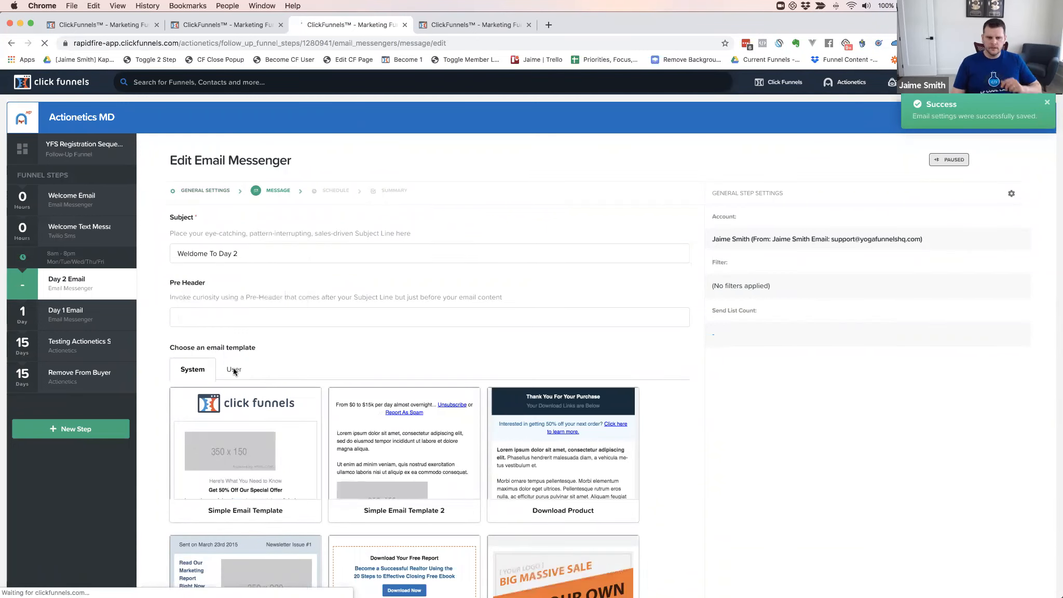
pyautogui.click(234, 370)
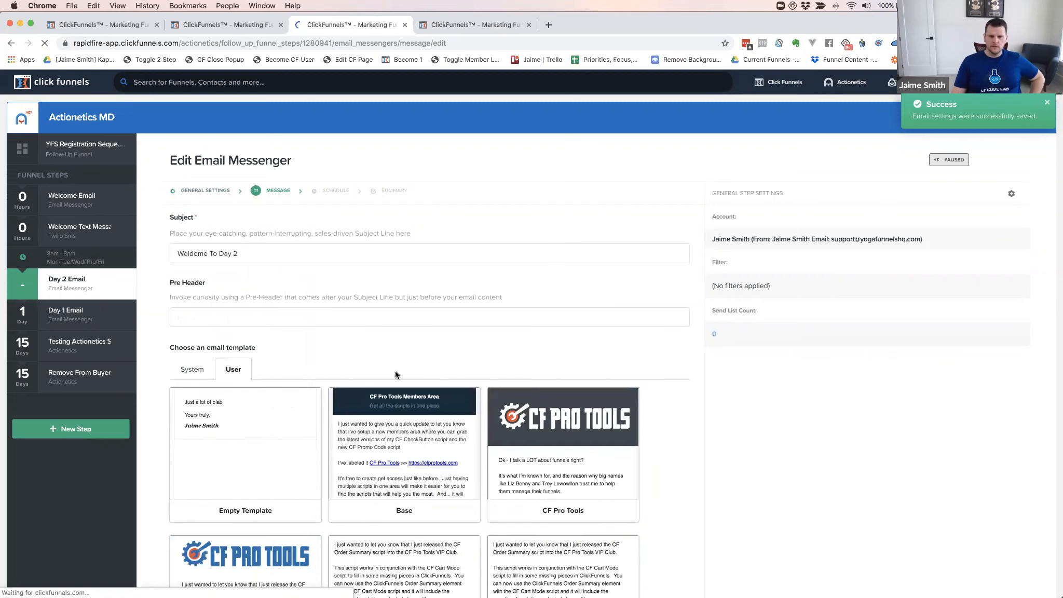
pyautogui.scroll(-3, 433, 370)
pyautogui.moveTo(399, 421)
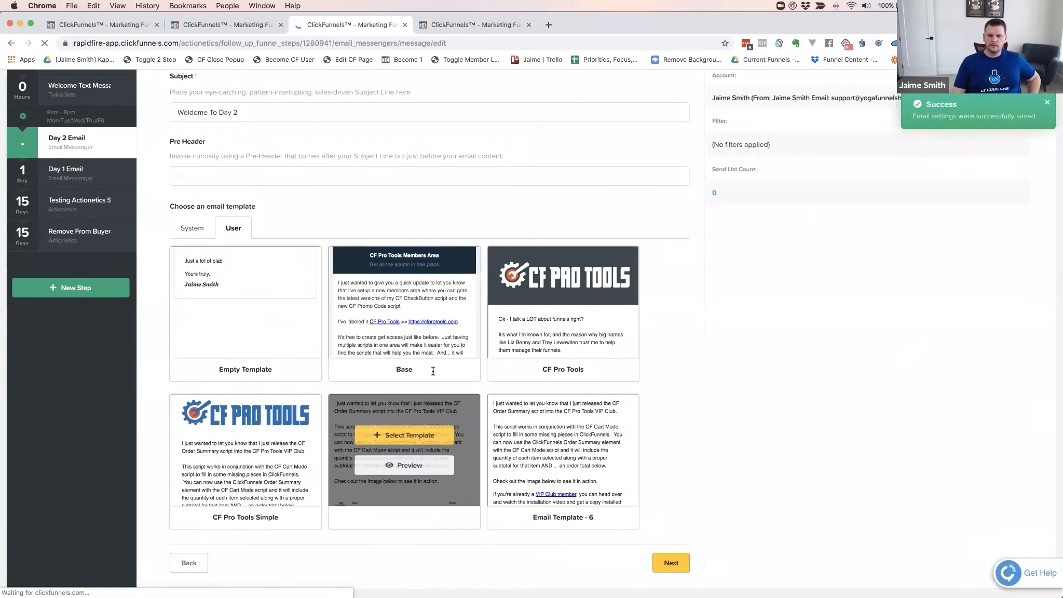
pyautogui.click(403, 441)
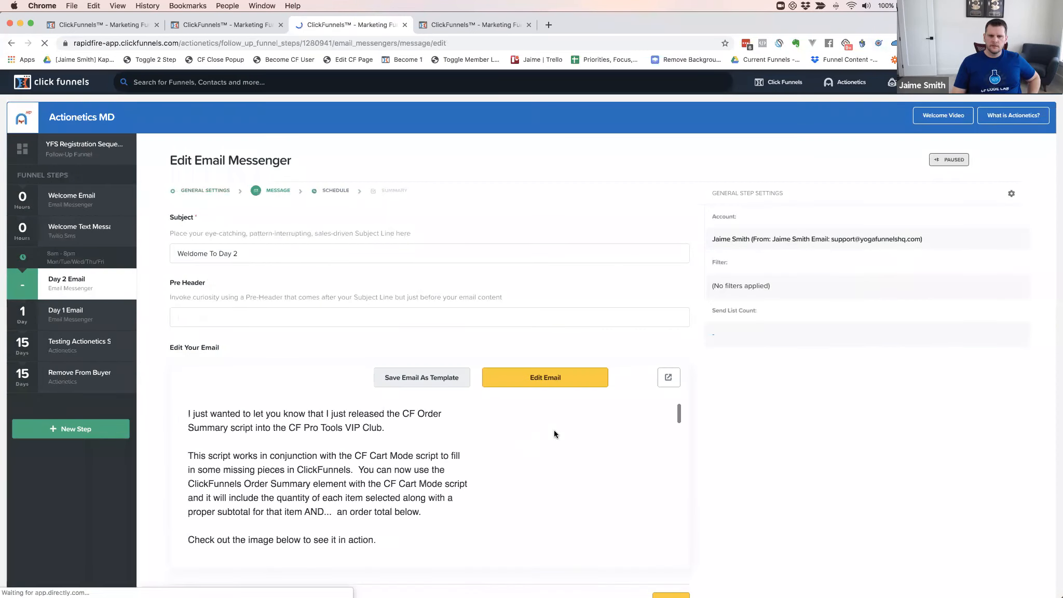
pyautogui.scroll(-4, 554, 431)
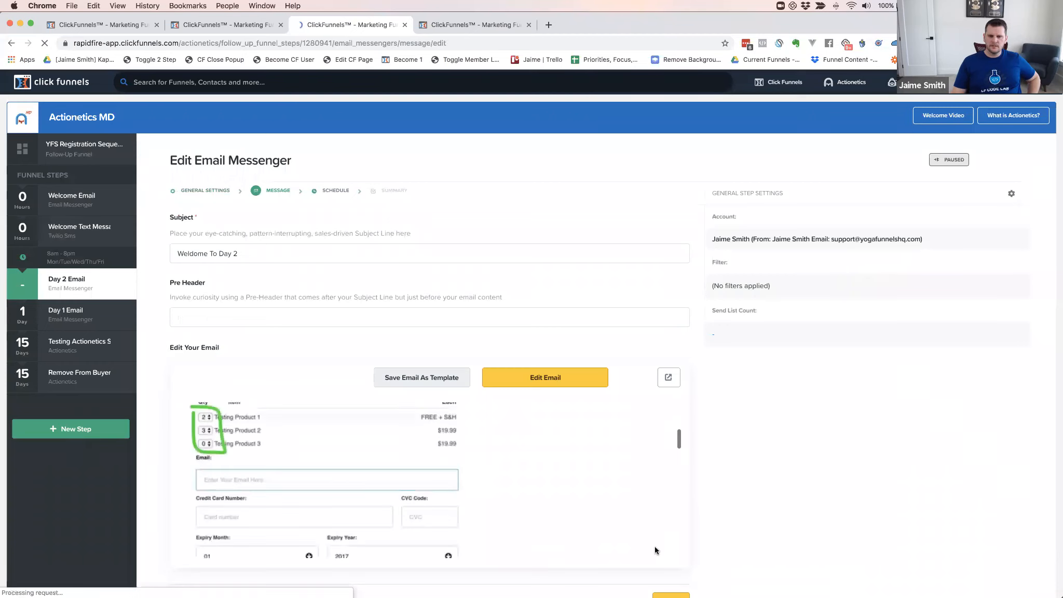
pyautogui.scroll(-2, 655, 547)
pyautogui.click(655, 519)
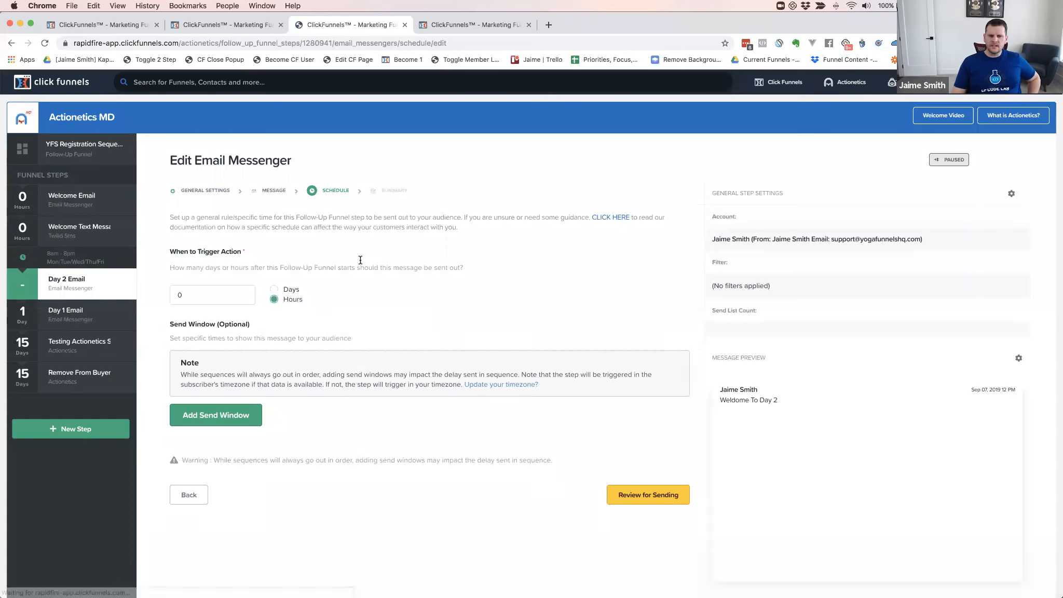
# Set Day 2 Email to trigger 2 days after the funnel starts and review it
pyautogui.click(181, 295)
pyautogui.press('BackSpace')
pyautogui.write('2')
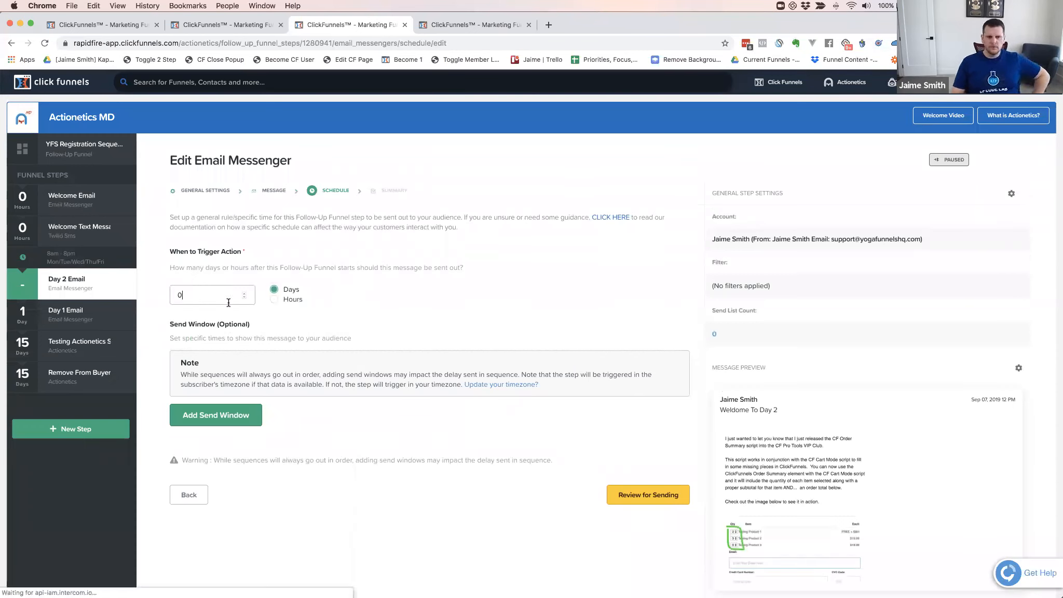
pyautogui.click(653, 496)
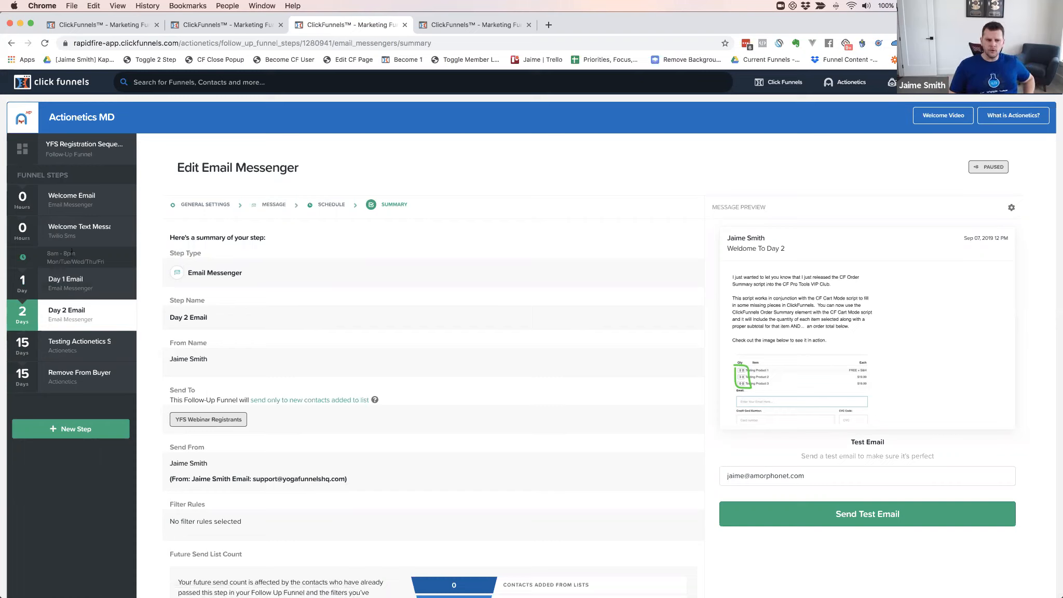
# Make the Day 2 Email live, then reopen its settings from the step overview
pyautogui.scroll(-5, 321, 296)
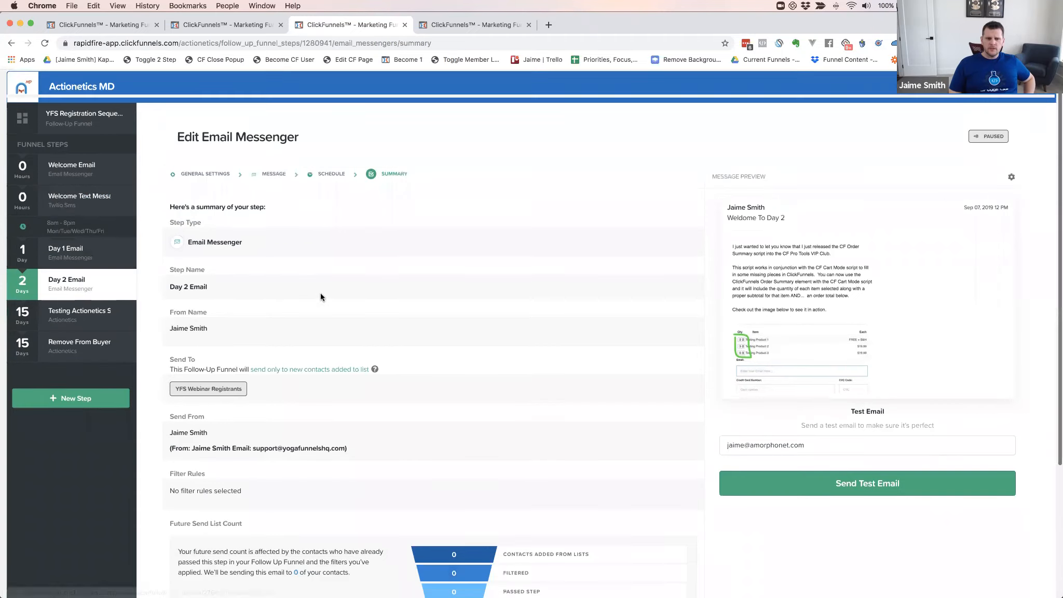
pyautogui.scroll(-3, 326, 332)
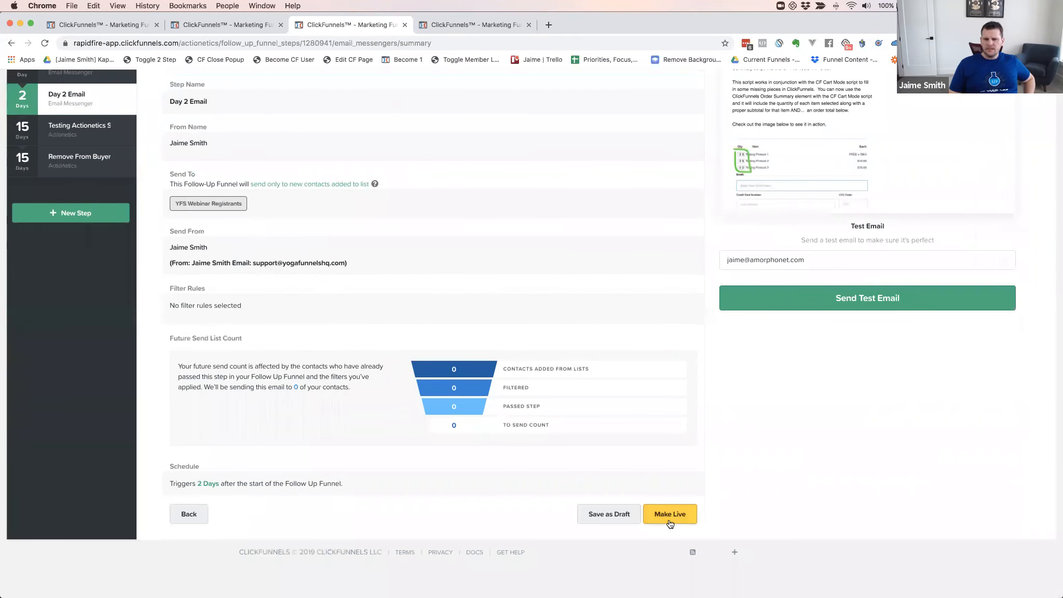
pyautogui.click(668, 520)
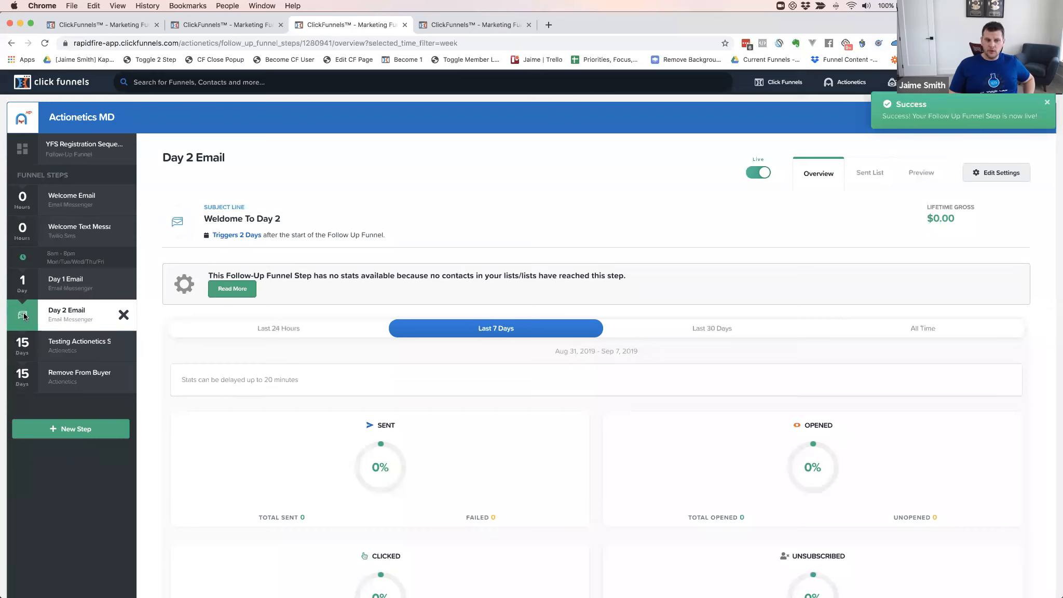
pyautogui.click(64, 315)
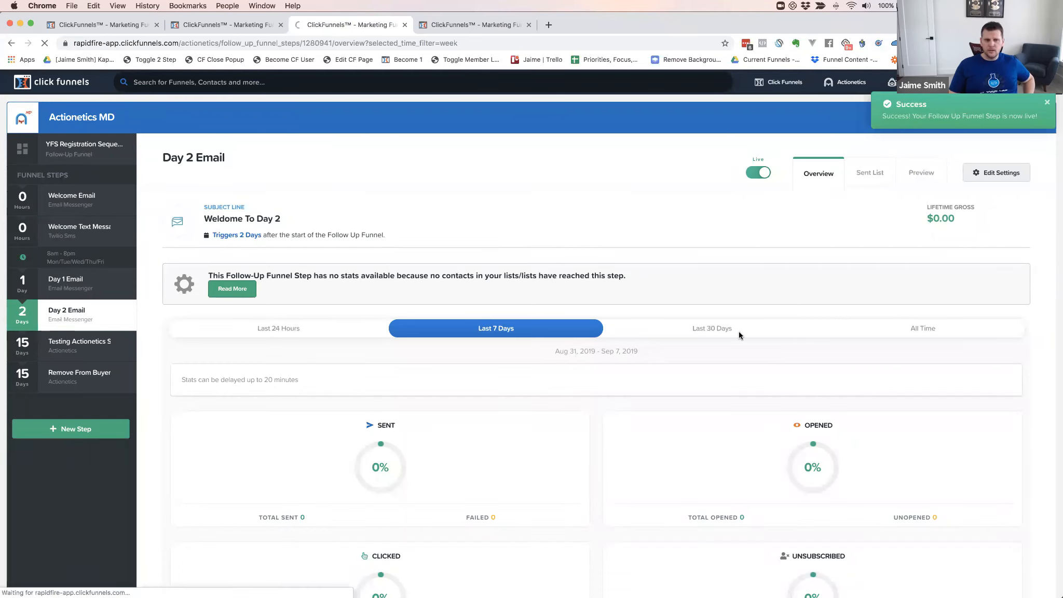
pyautogui.click(992, 173)
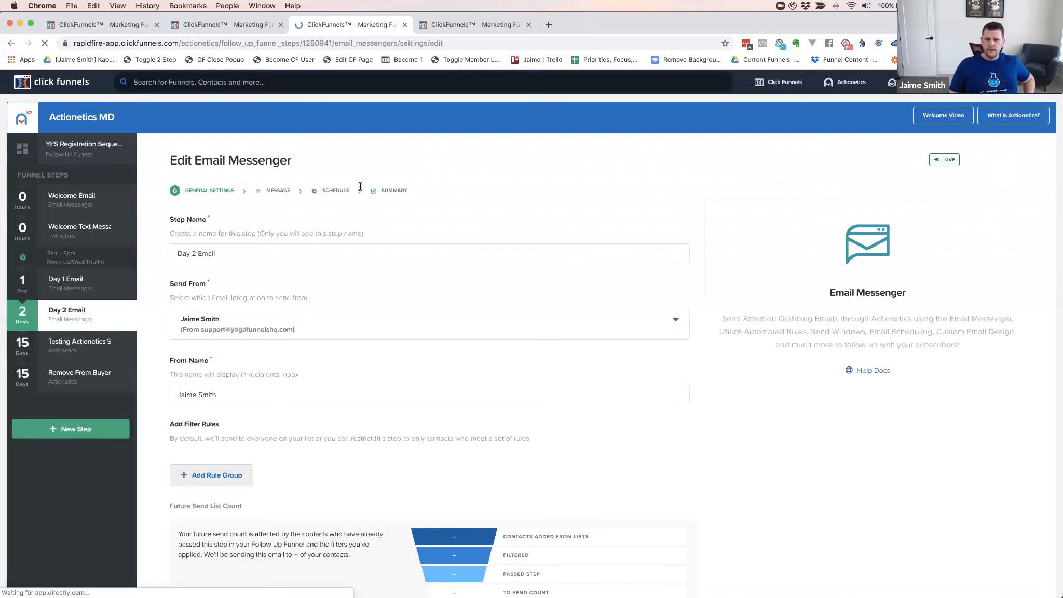
# Change the Day 2 Email trigger delay to 3 days and save the step
pyautogui.click(333, 191)
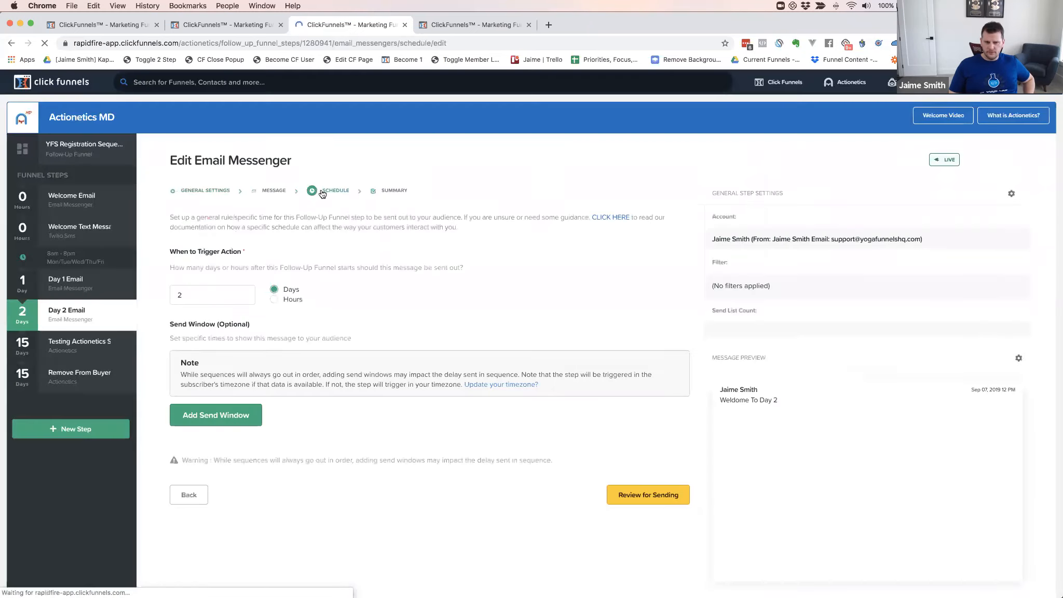
pyautogui.click(191, 292)
pyautogui.press('BackSpace')
pyautogui.write('3')
pyautogui.click(639, 495)
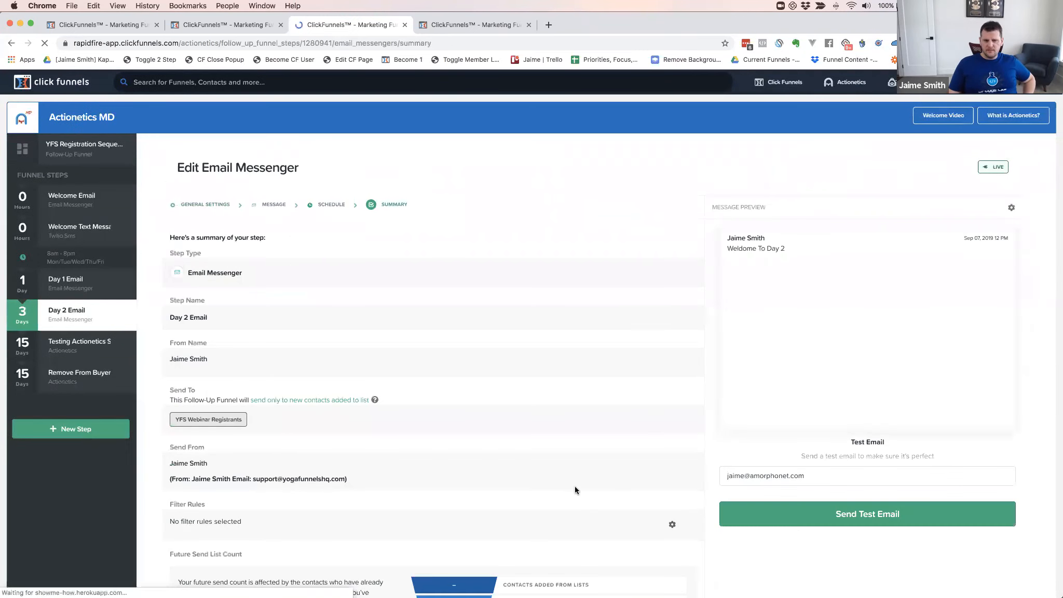
pyautogui.scroll(-5, 591, 486)
pyautogui.click(667, 515)
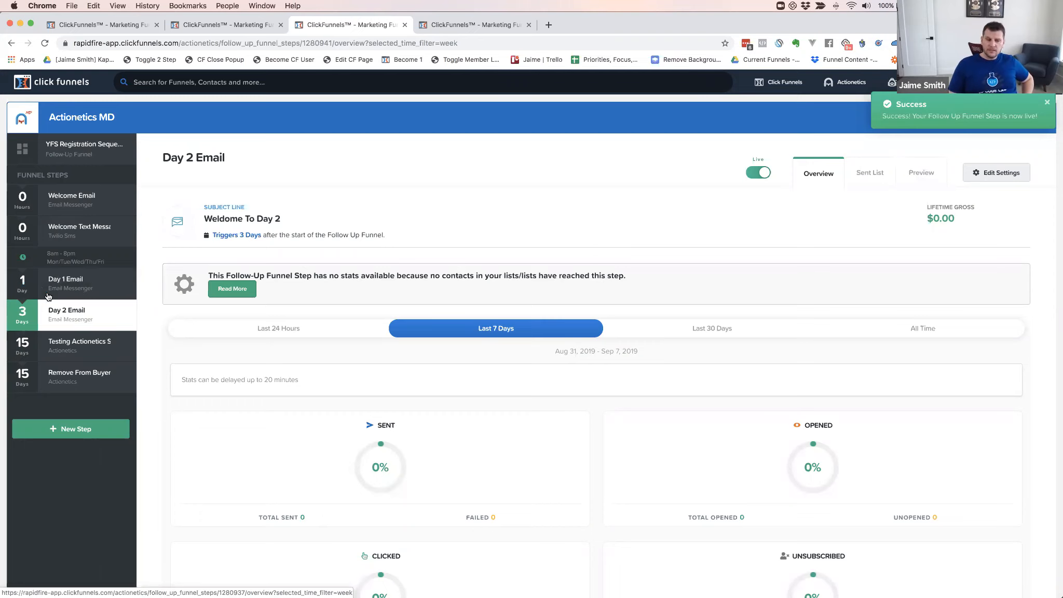
# View the YFS Registration Sequence overview, then start a new funnel from the Follow-Up Funnels list
pyautogui.scroll(-1, 58, 309)
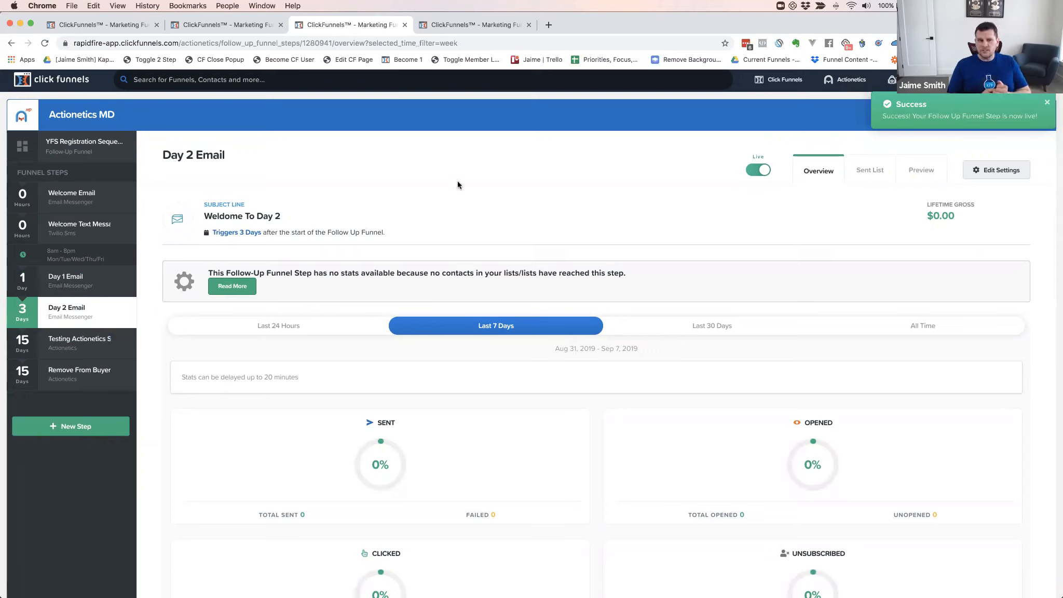
pyautogui.click(72, 144)
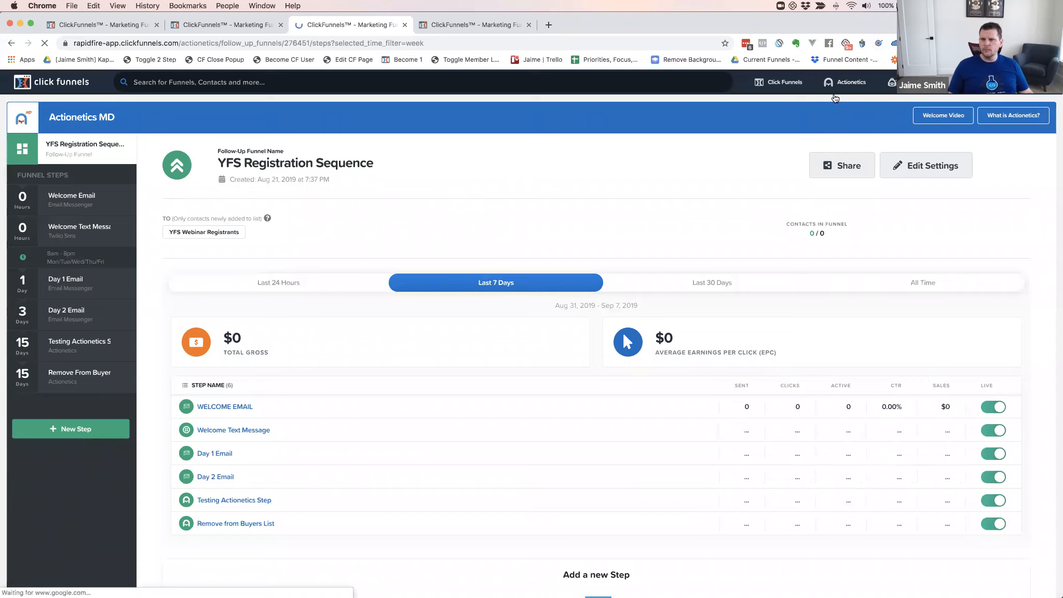
pyautogui.moveTo(837, 89)
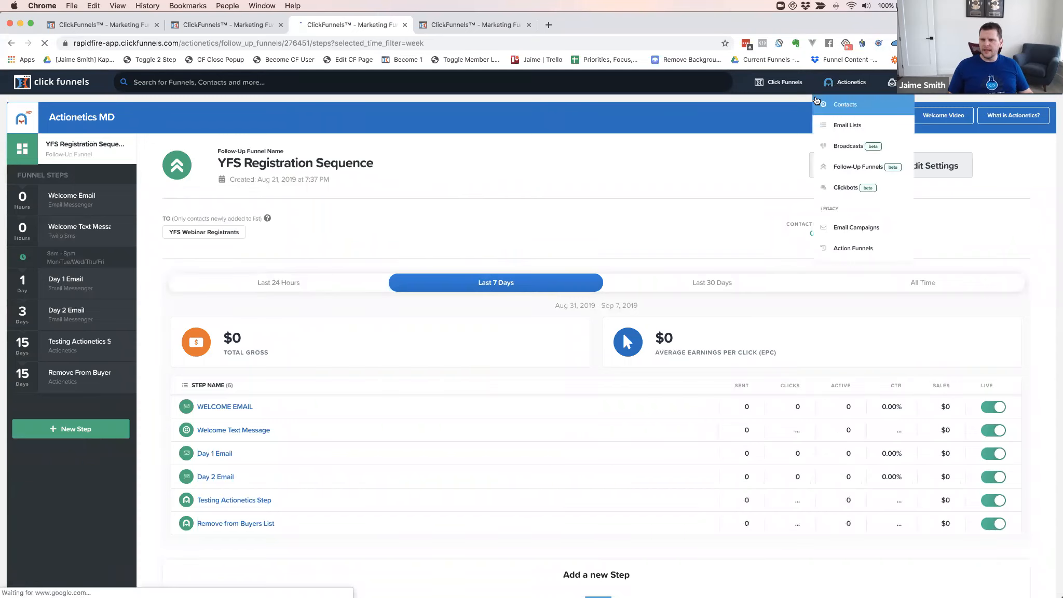
pyautogui.click(845, 173)
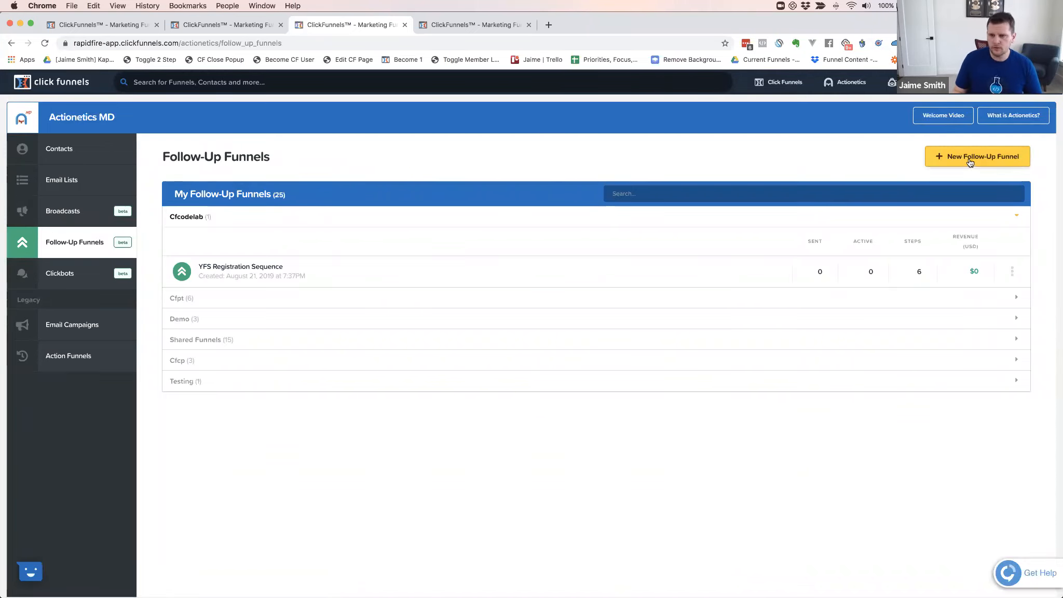
pyautogui.click(968, 159)
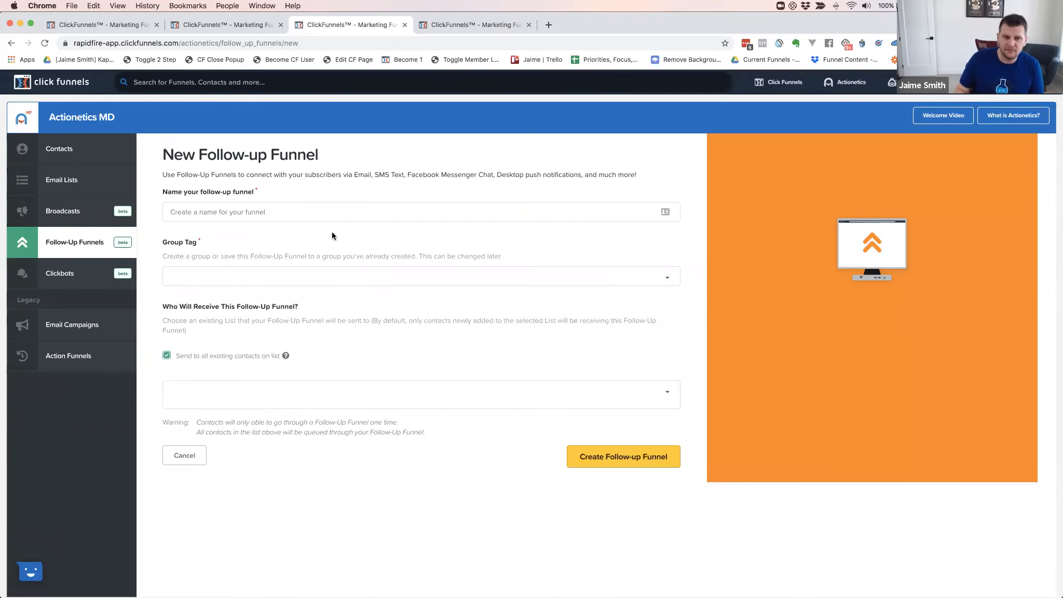
# Name the new follow-up funnel 'YFS Test Sequence'
pyautogui.click(201, 211)
pyautogui.write('YFS Test ')
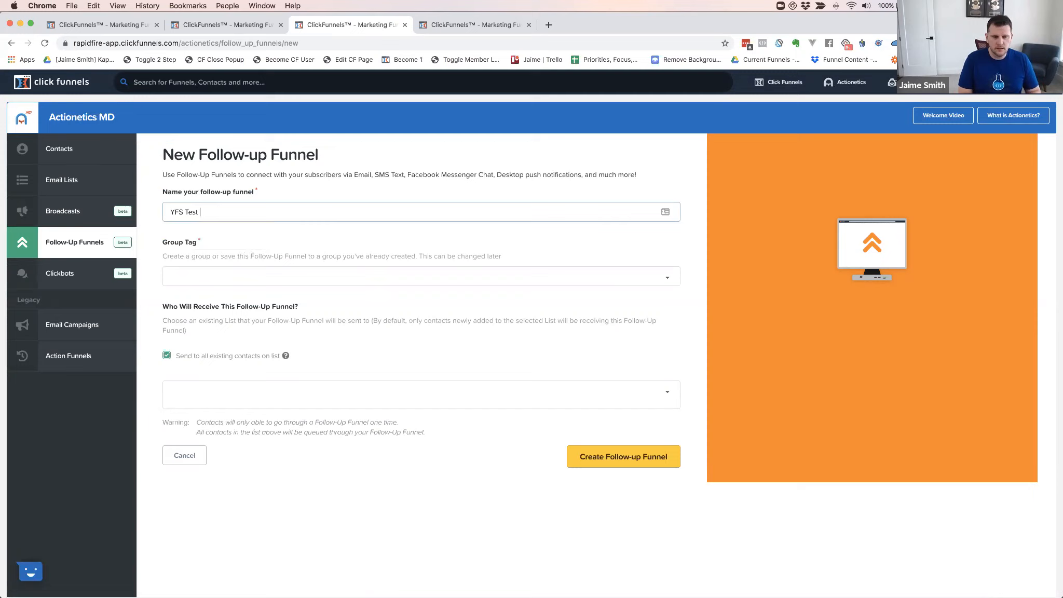
pyautogui.write('Sequence')
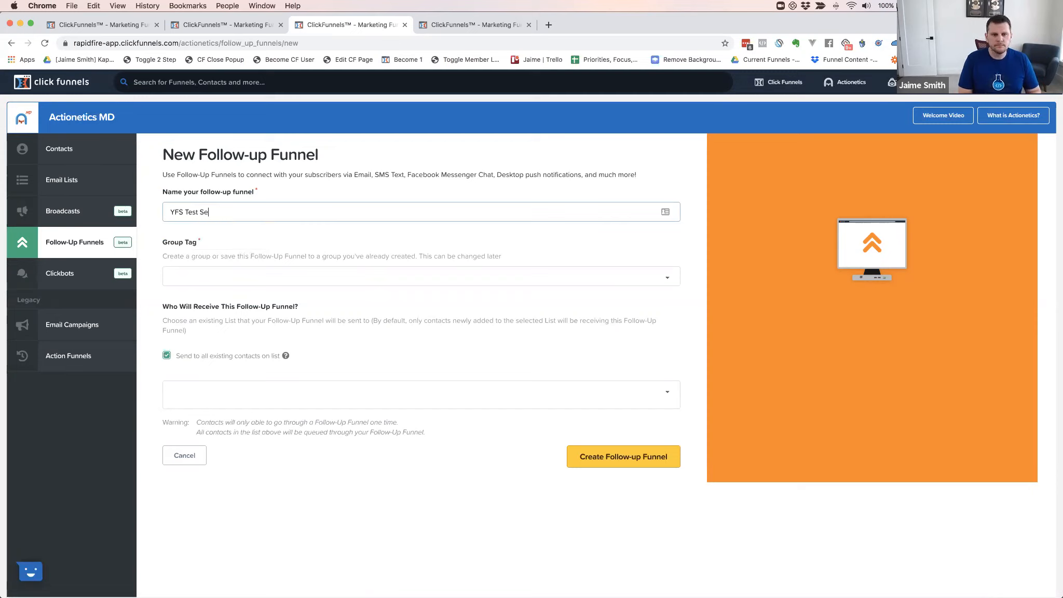
# Assign the group tag CFCODELAB and keep sending to all existing contacts enabled
pyautogui.click(185, 278)
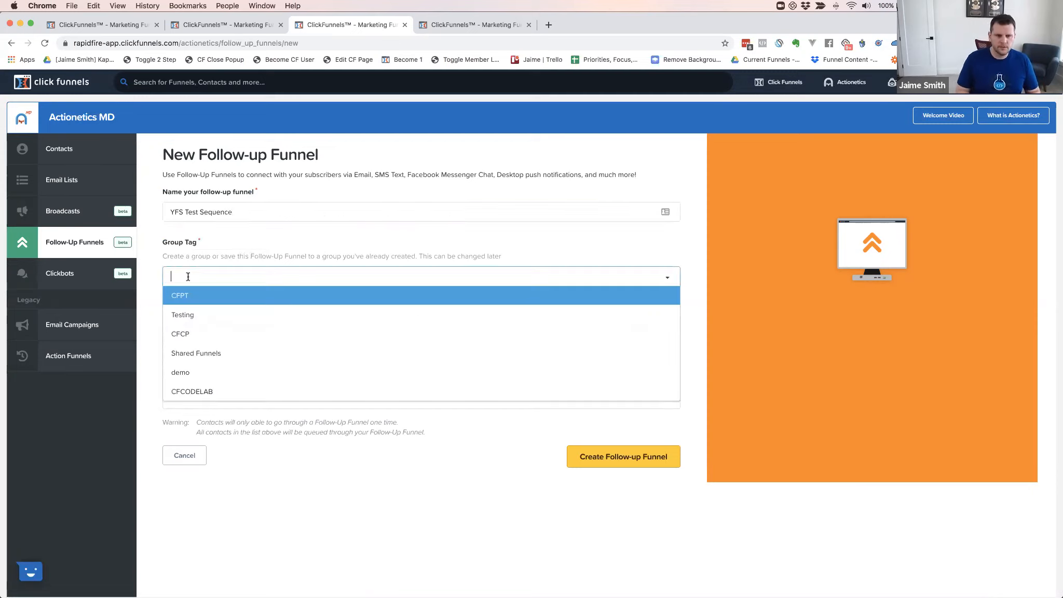
pyautogui.click(188, 392)
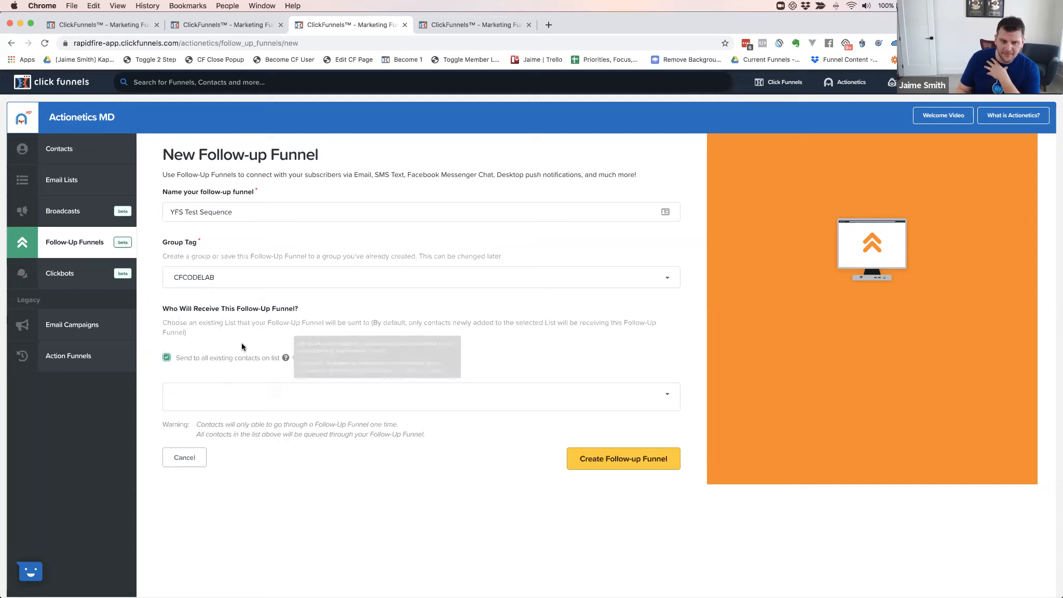
pyautogui.click(166, 359)
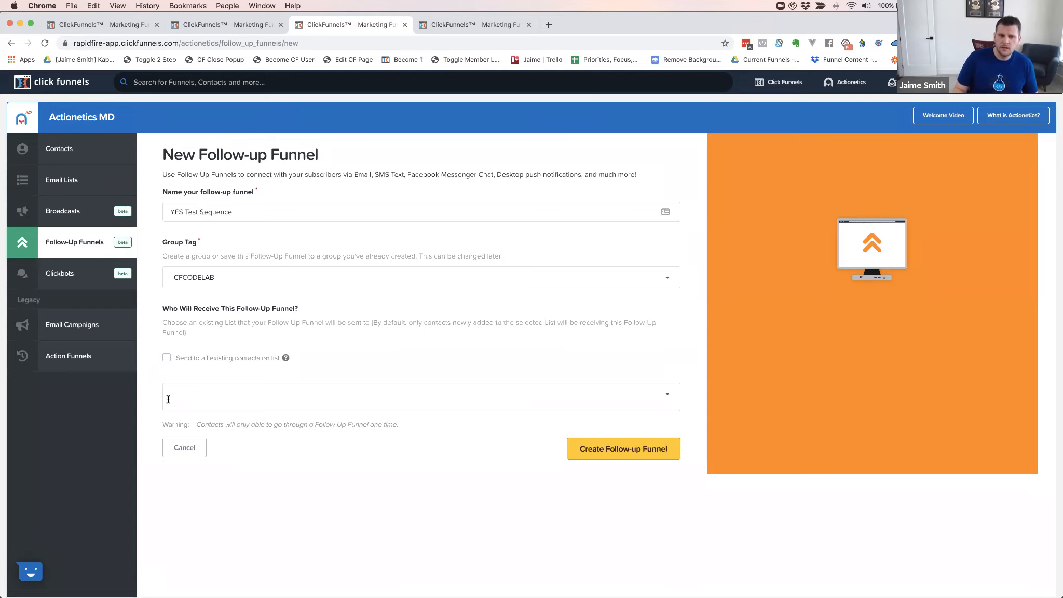
pyautogui.click(167, 358)
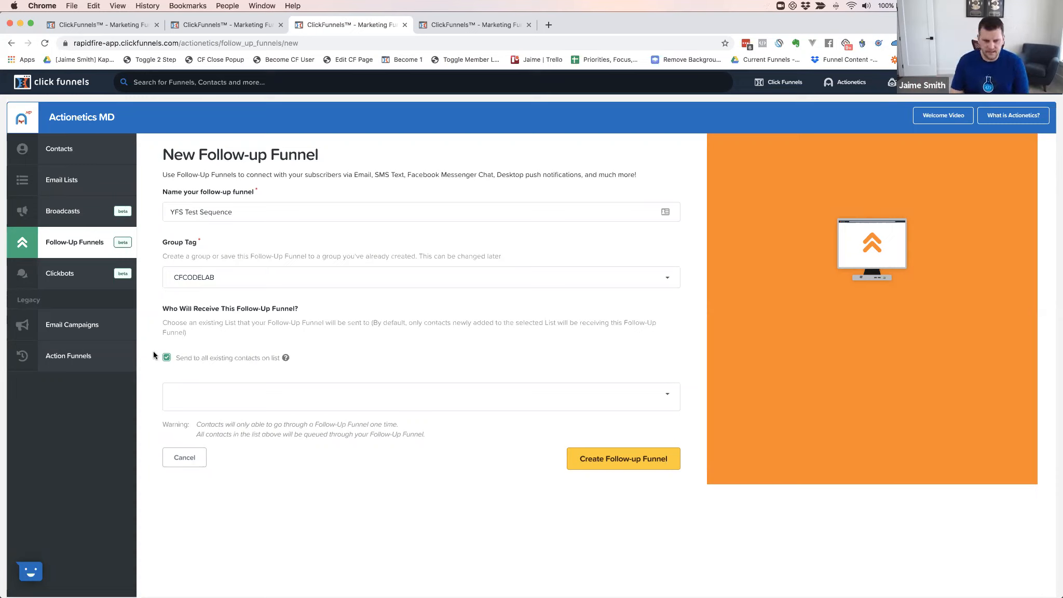
pyautogui.click(201, 396)
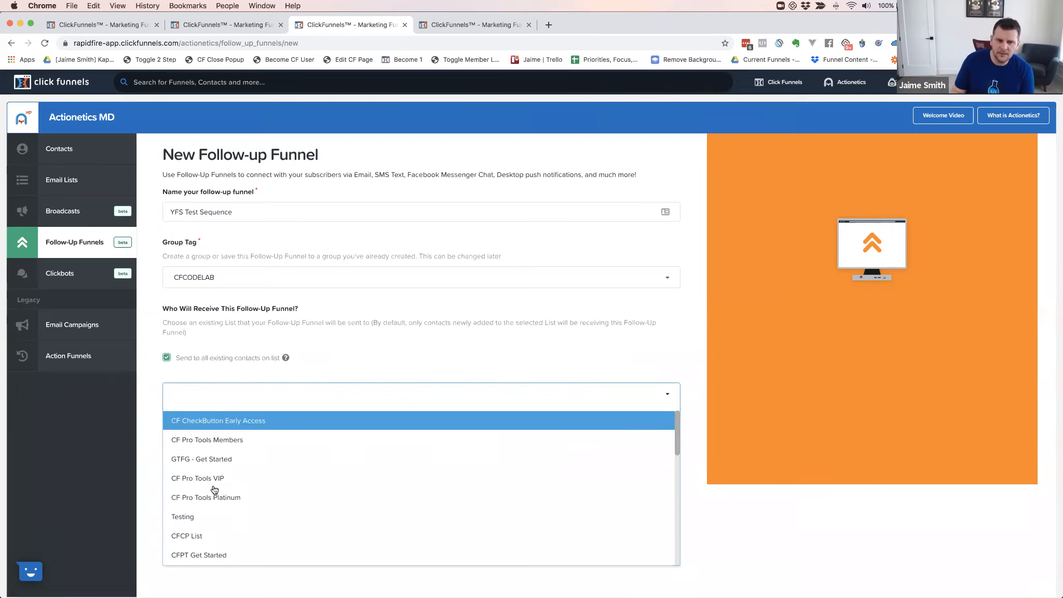
# Target only the YFS Test List, removing YFS Buyers, and create the follow-up funnel
pyautogui.scroll(-10, 215, 491)
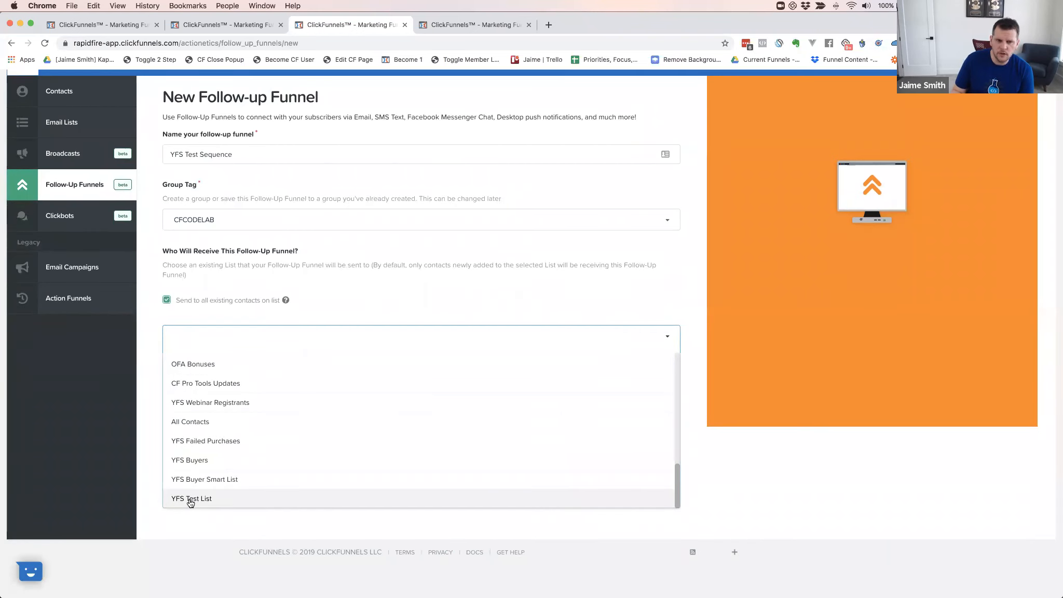
pyautogui.click(198, 501)
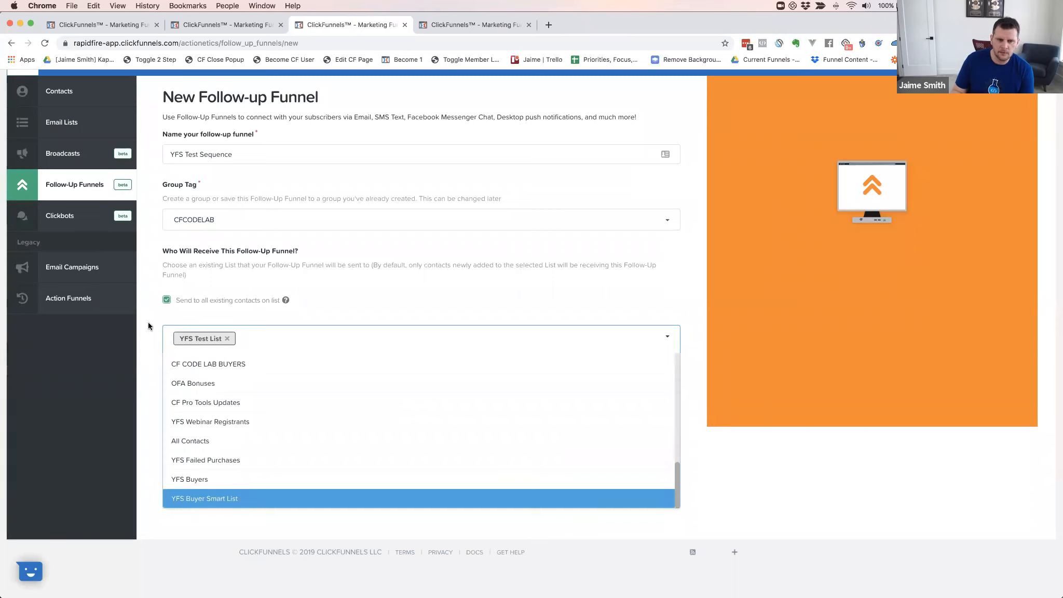
pyautogui.click(198, 480)
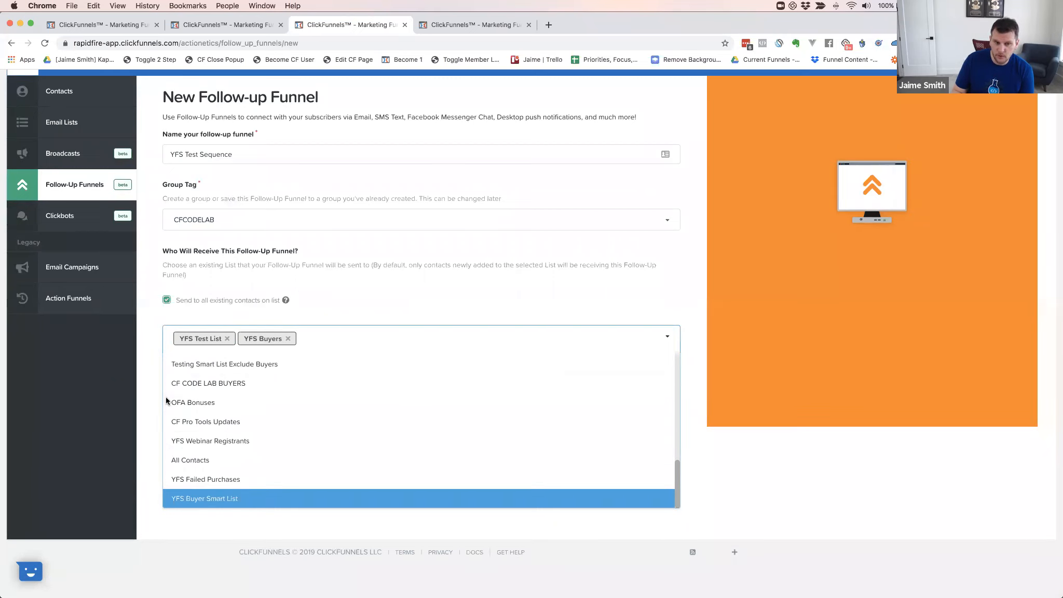
pyautogui.click(151, 346)
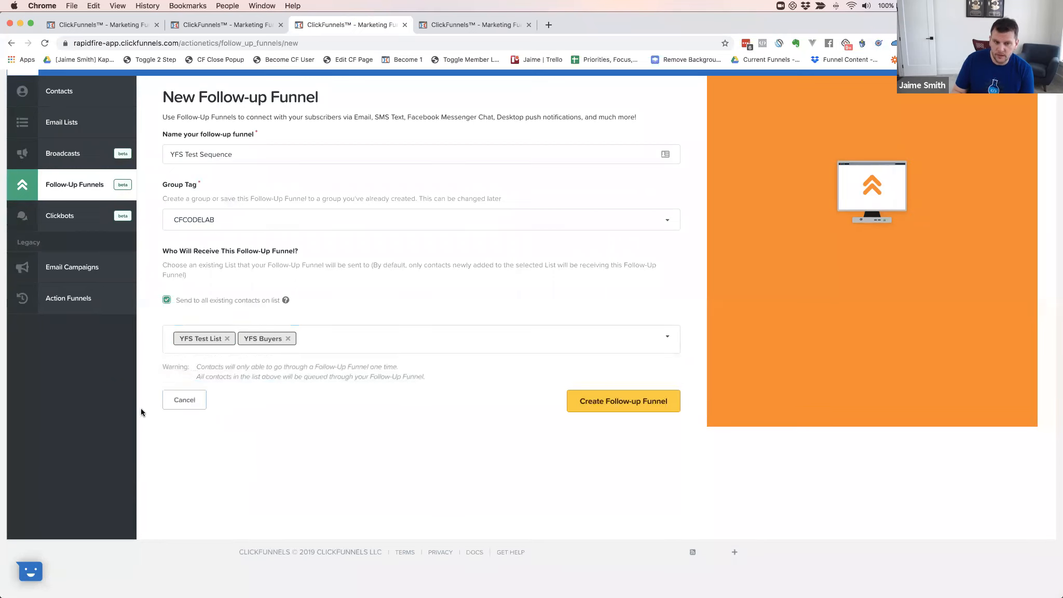
pyautogui.click(287, 338)
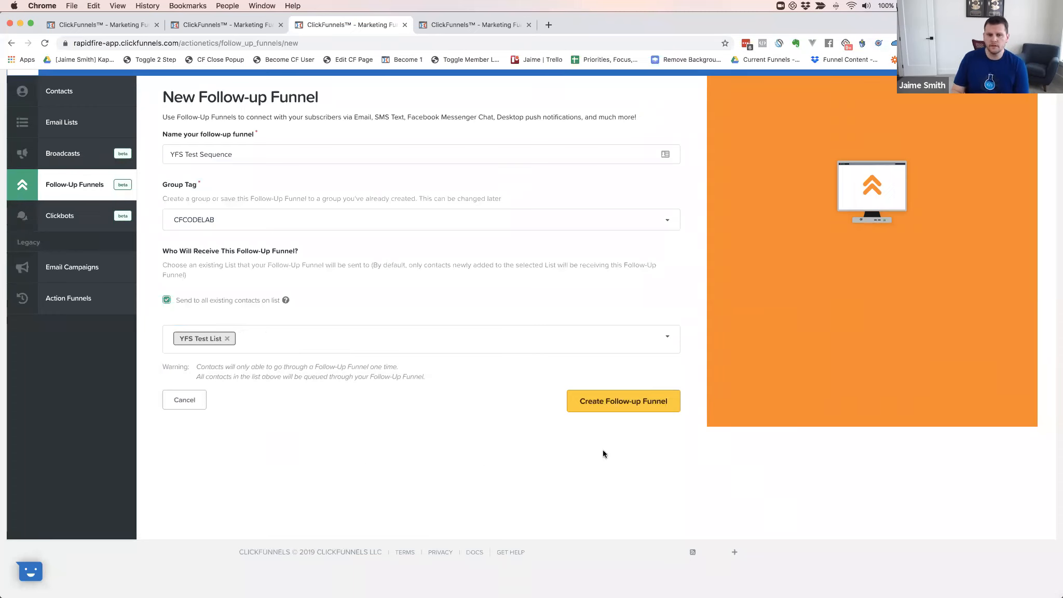
pyautogui.click(627, 408)
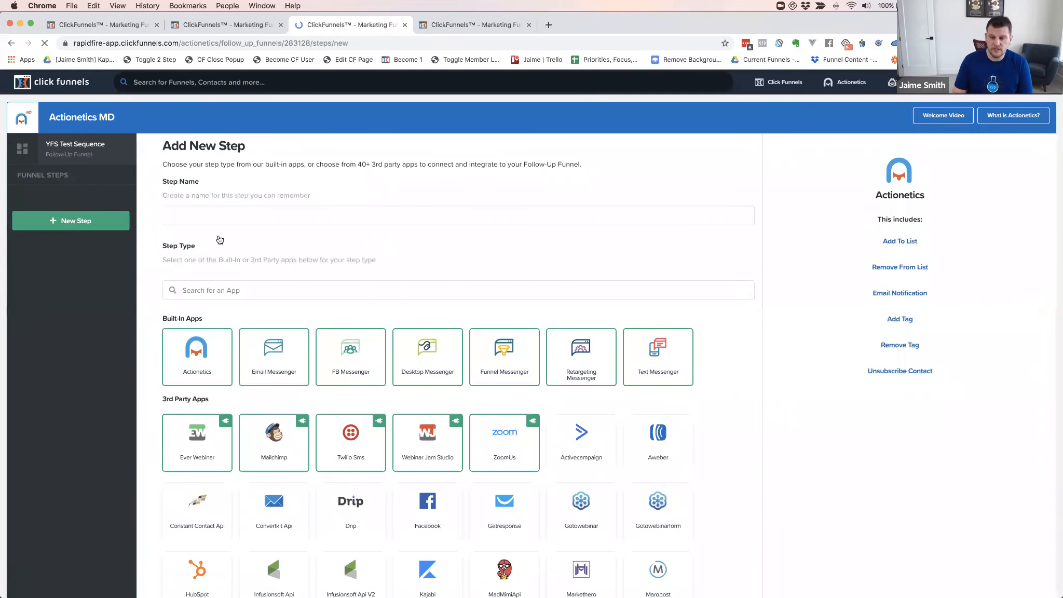
# Create an Email Messenger step named 'Welcome Email'
pyautogui.click(198, 214)
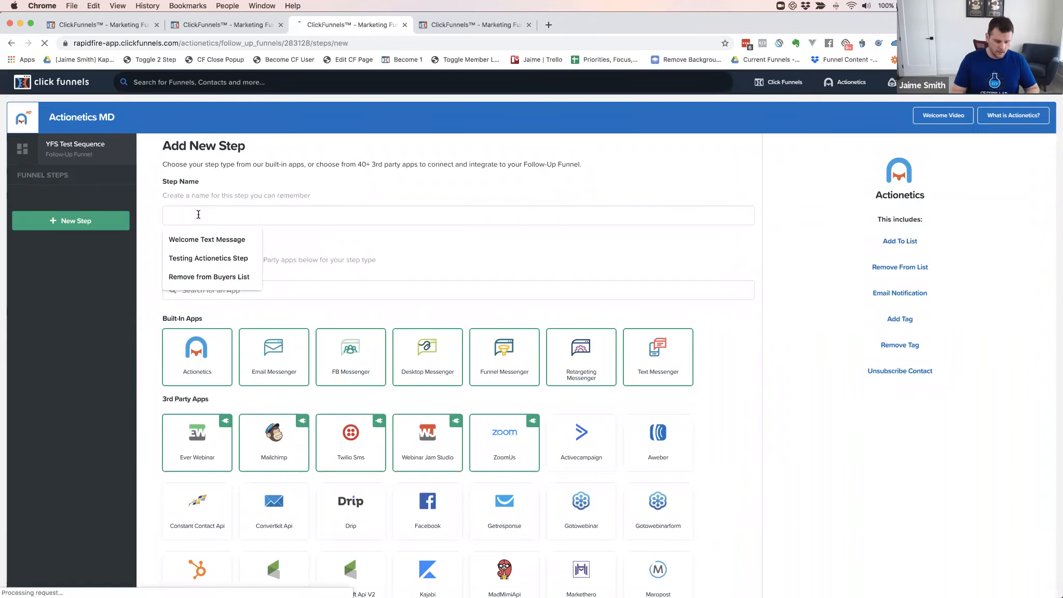
pyautogui.write('Wec')
pyautogui.press('BackSpace')
pyautogui.press('BackSpace')
pyautogui.press('BackSpace')
pyautogui.press('BackSpace')
pyautogui.write('lcome Email')
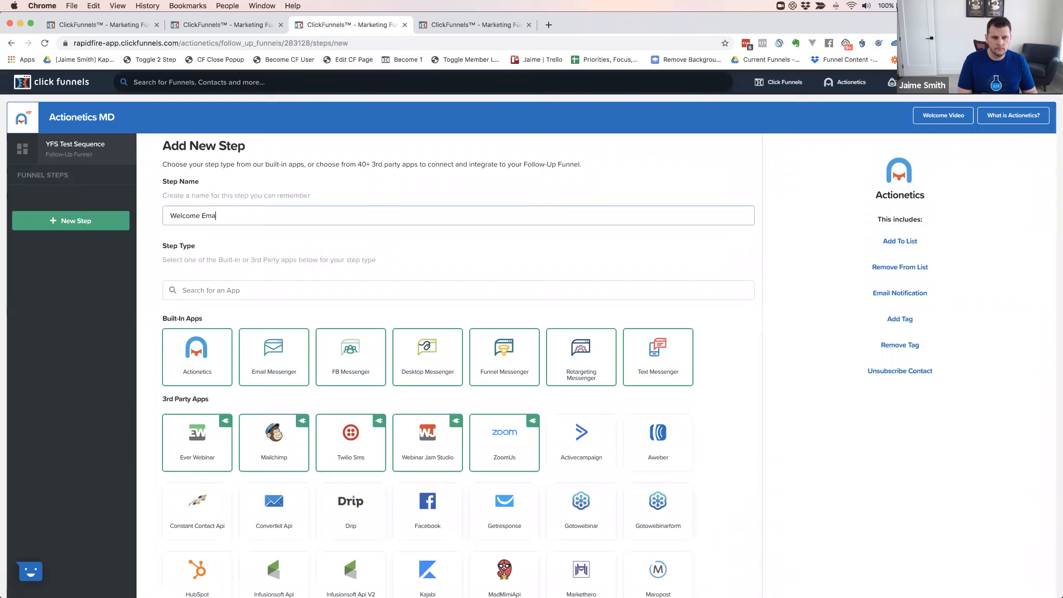
pyautogui.click(274, 356)
pyautogui.click(274, 356)
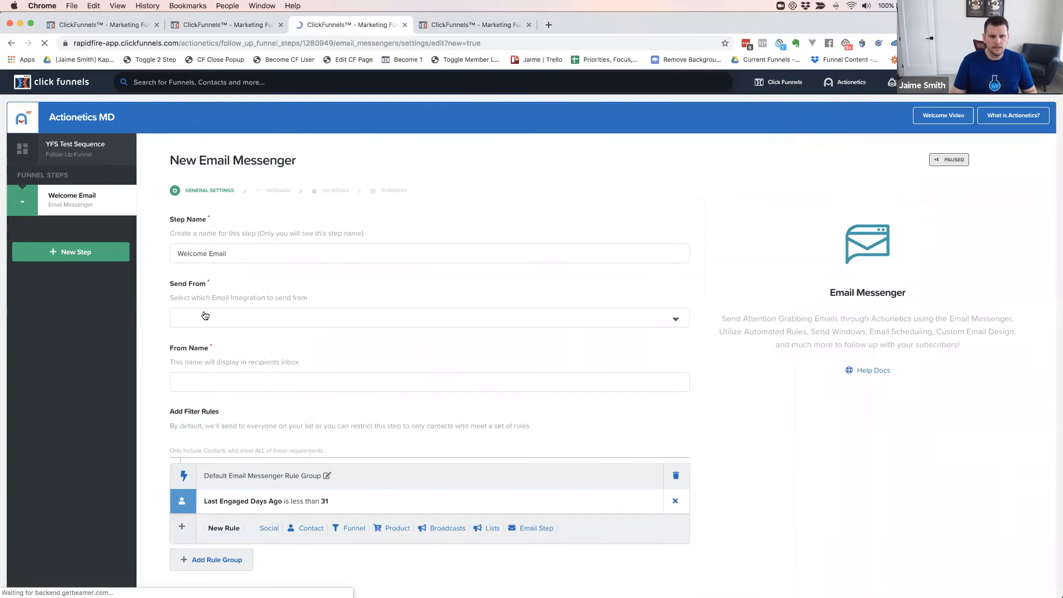
# Send from the support integration with an autofilled From Name and no filter rule group
pyautogui.click(203, 314)
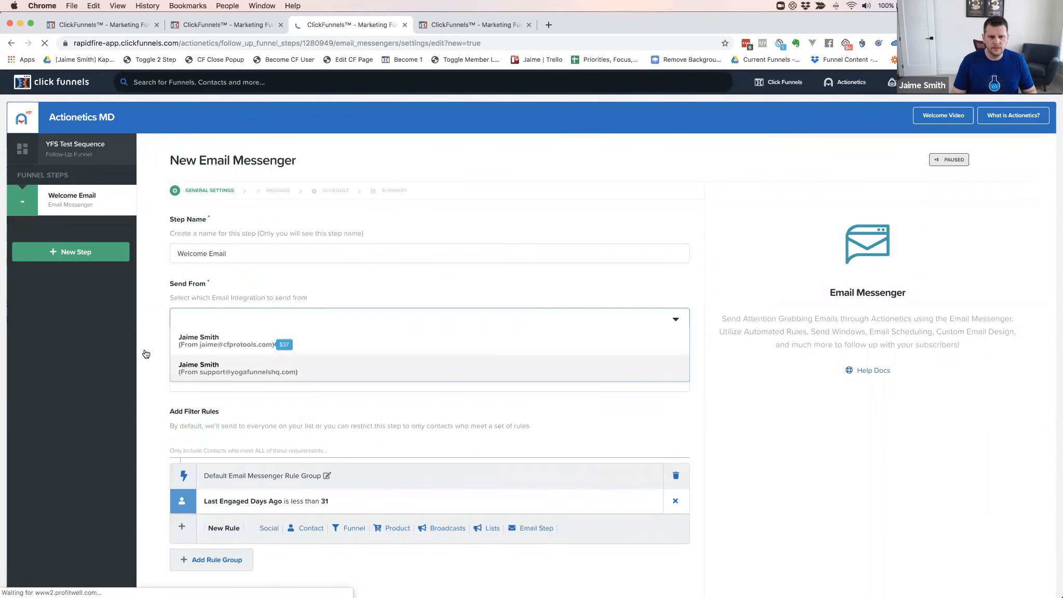
pyautogui.click(194, 374)
pyautogui.click(199, 397)
pyautogui.click(176, 411)
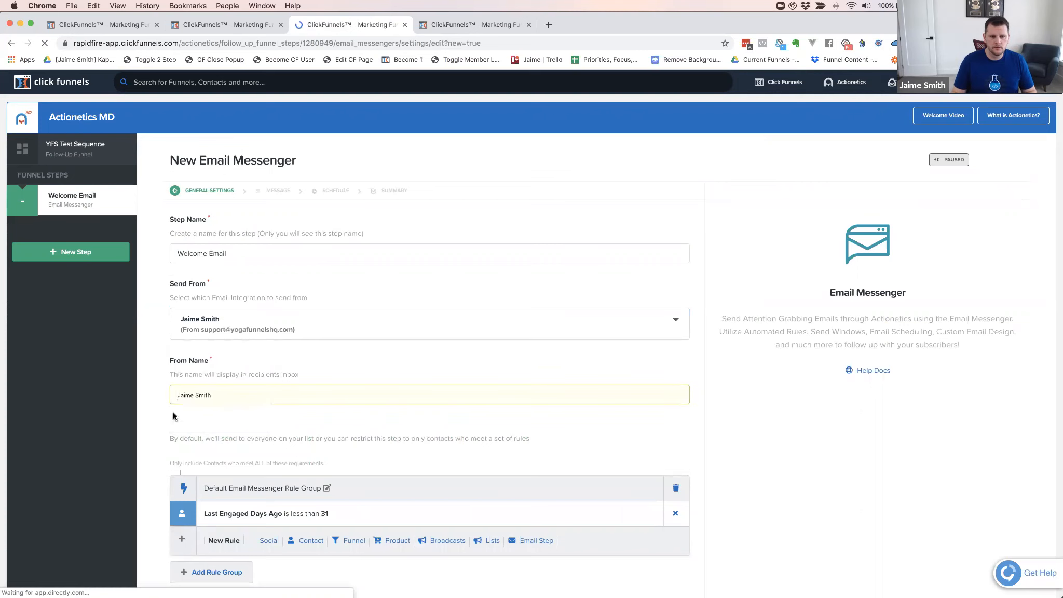
pyautogui.click(676, 488)
pyautogui.scroll(-2, 683, 466)
pyautogui.scroll(-2, 624, 489)
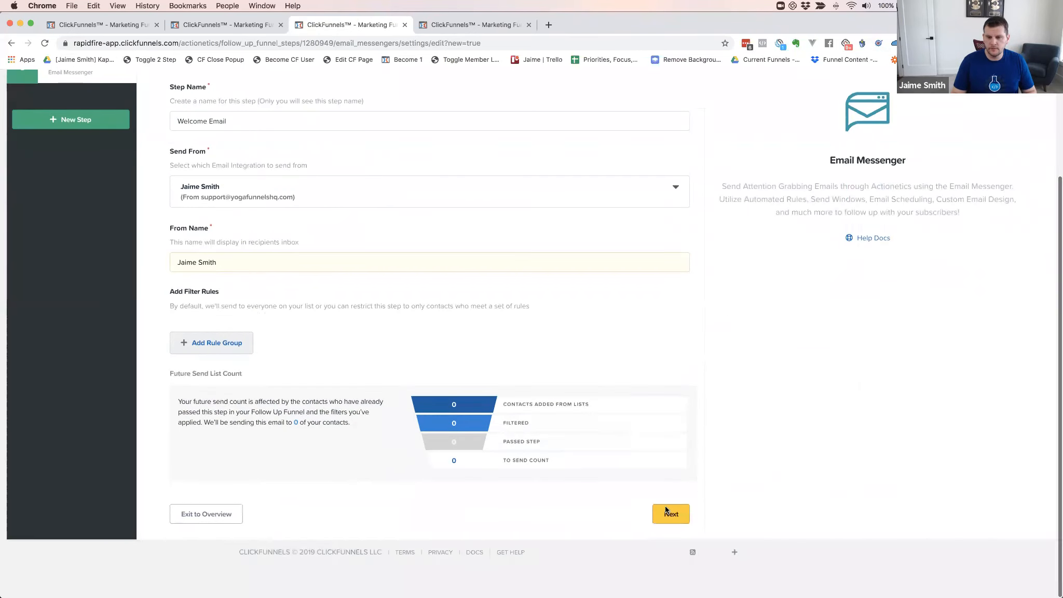
pyautogui.click(667, 514)
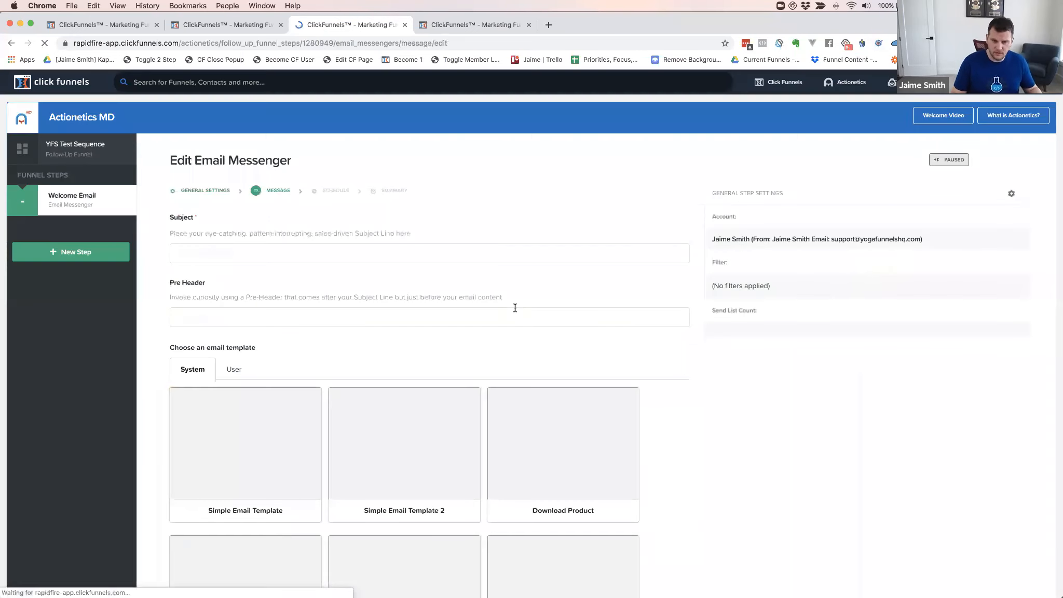
# Browse the user templates and set the subject to 'Welcome to Yoga Funnel Secrets'
pyautogui.click(231, 371)
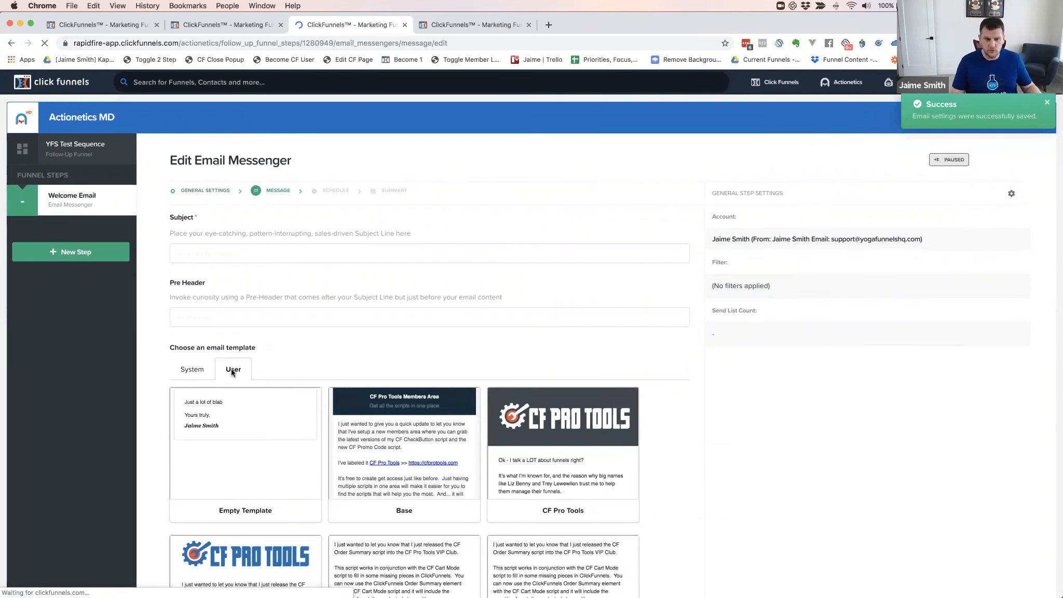
pyautogui.scroll(-5, 455, 353)
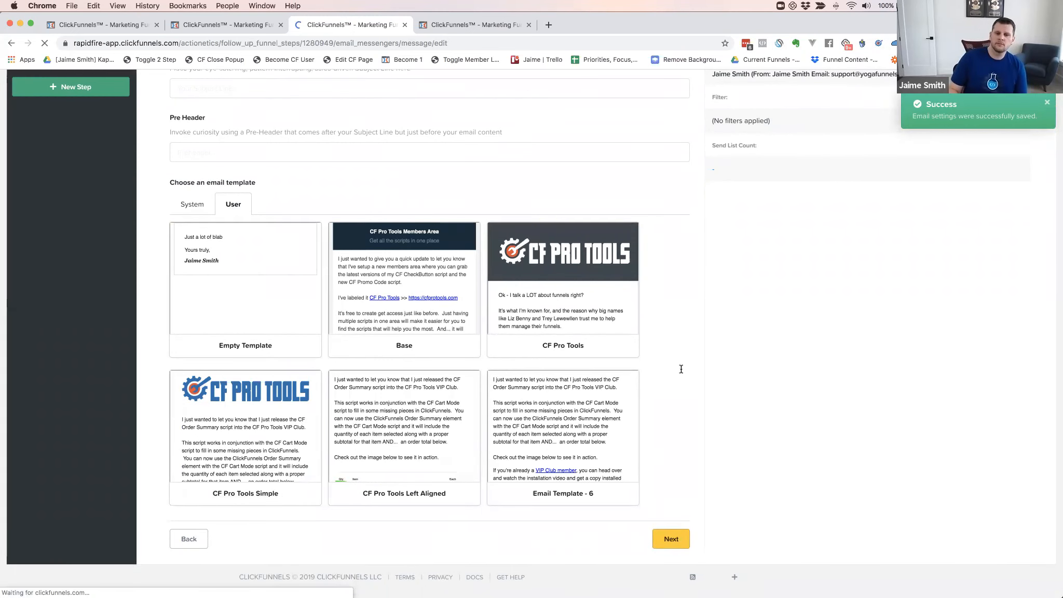
pyautogui.click(397, 412)
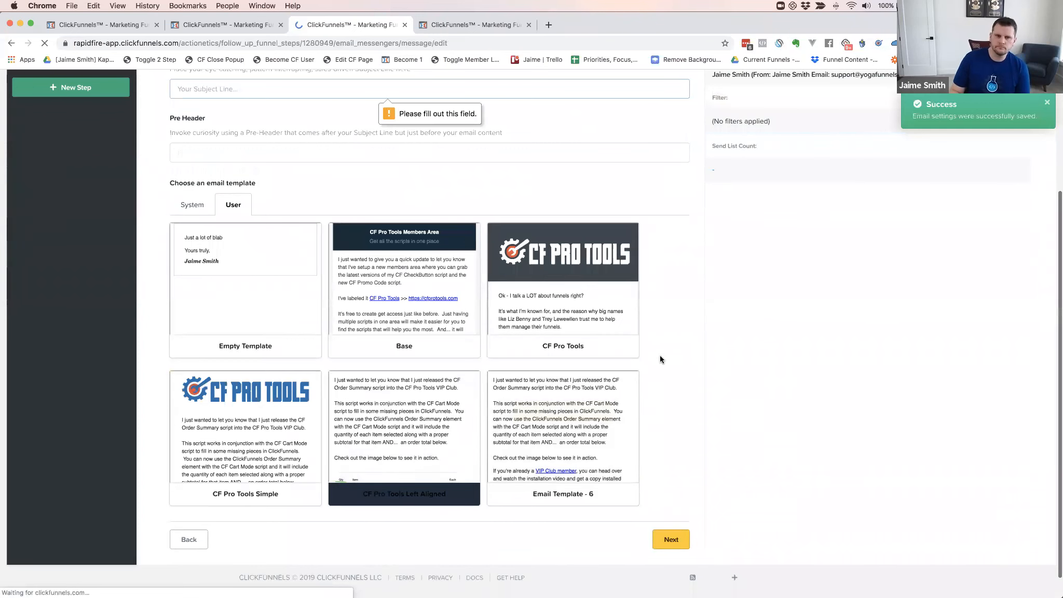
pyautogui.scroll(5, 318, 259)
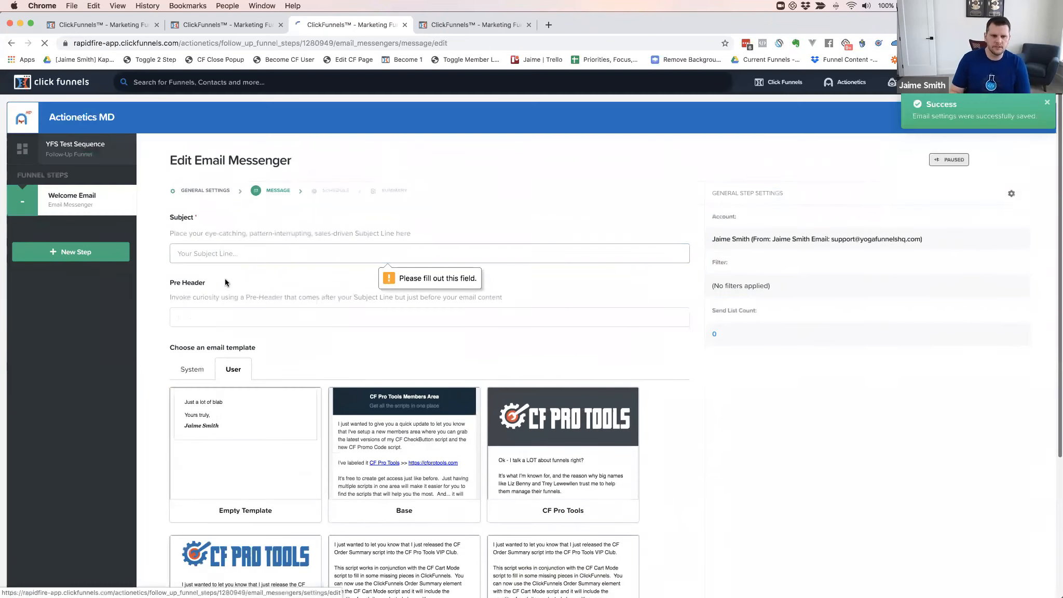
pyautogui.click(219, 252)
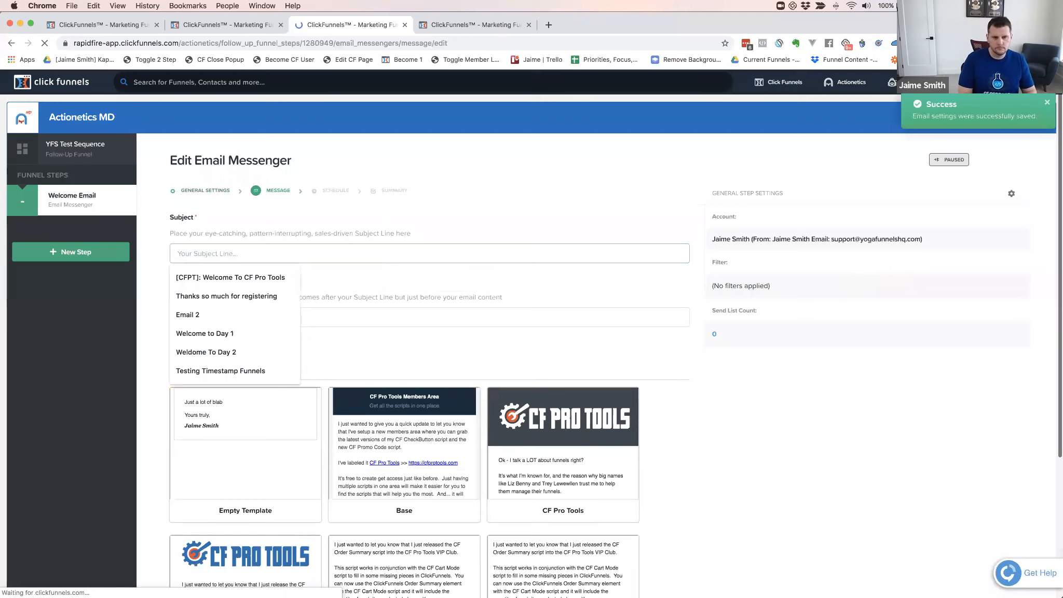
pyautogui.write('Test')
pyautogui.press('BackSpace')
pyautogui.press('BackSpace')
pyautogui.press('BackSpace')
pyautogui.press('BackSpace')
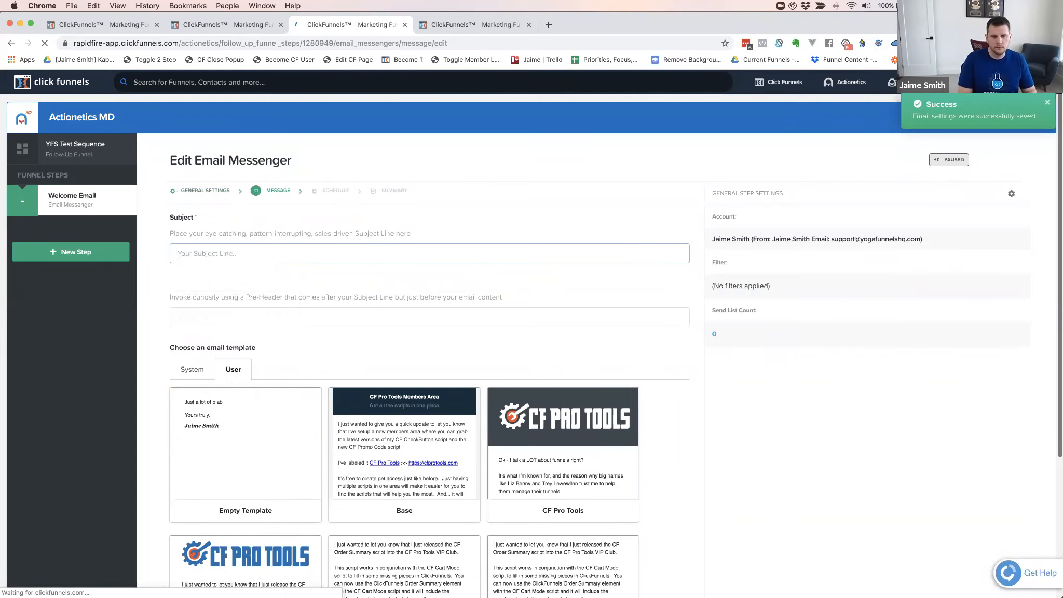
pyautogui.write('Welcome to Yoga Funnel S')
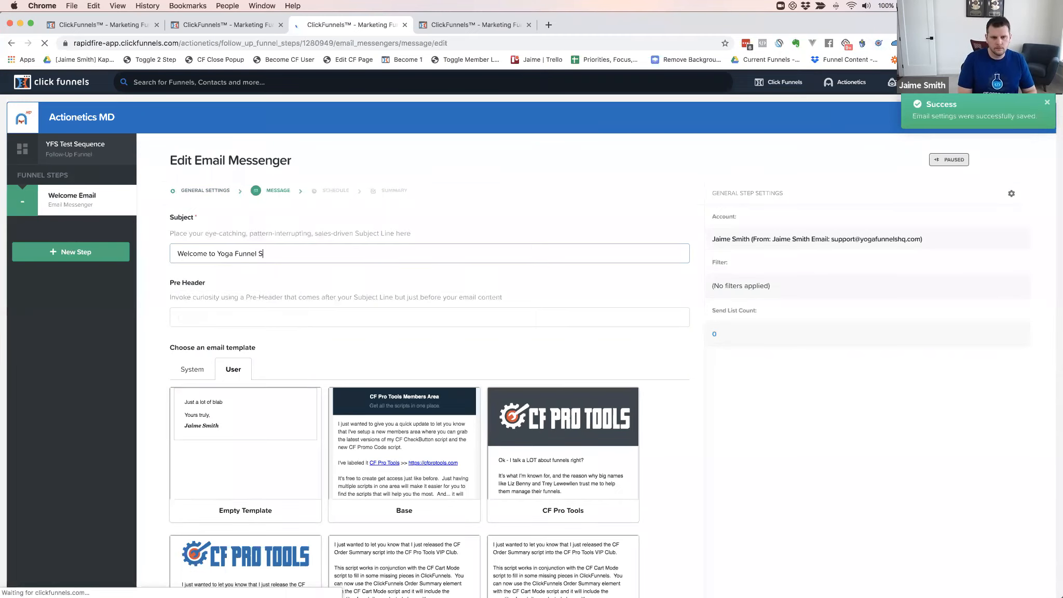
pyautogui.write('ecrets')
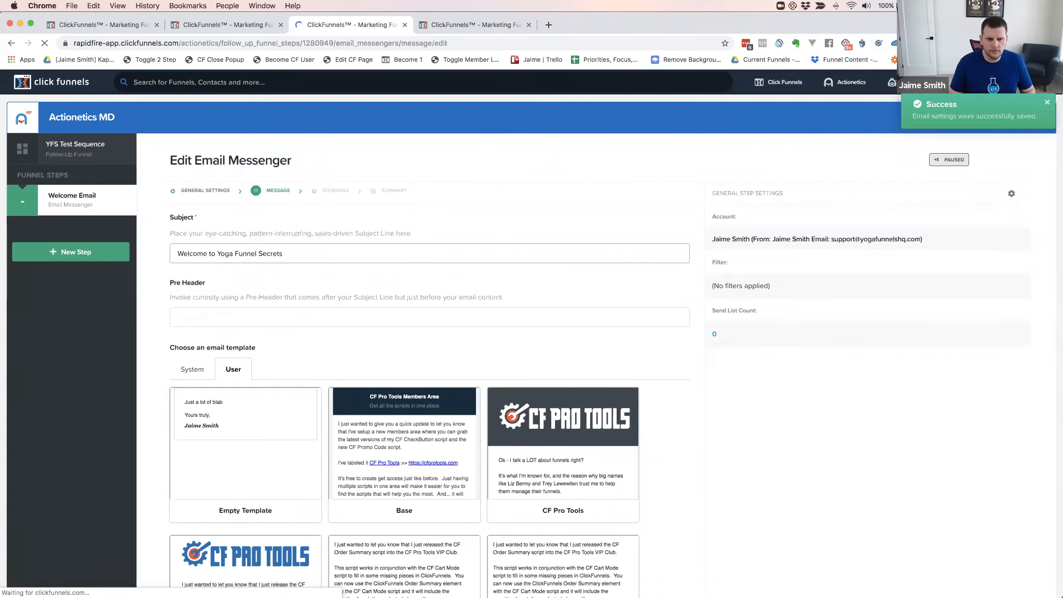
# Apply the CF Pro Tools Left Aligned template and save the message
pyautogui.scroll(-4, 202, 428)
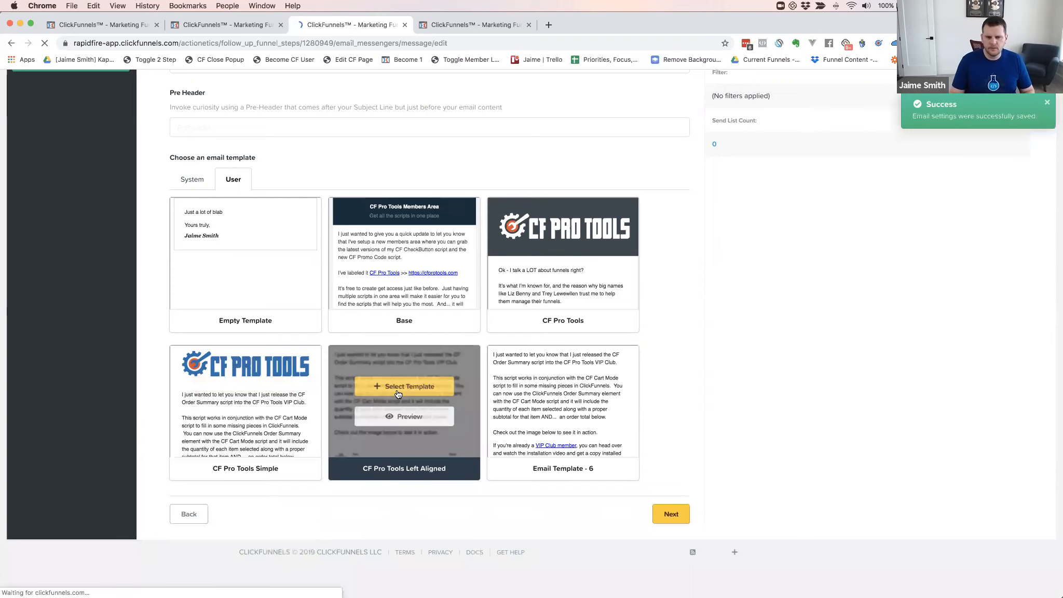
pyautogui.click(398, 388)
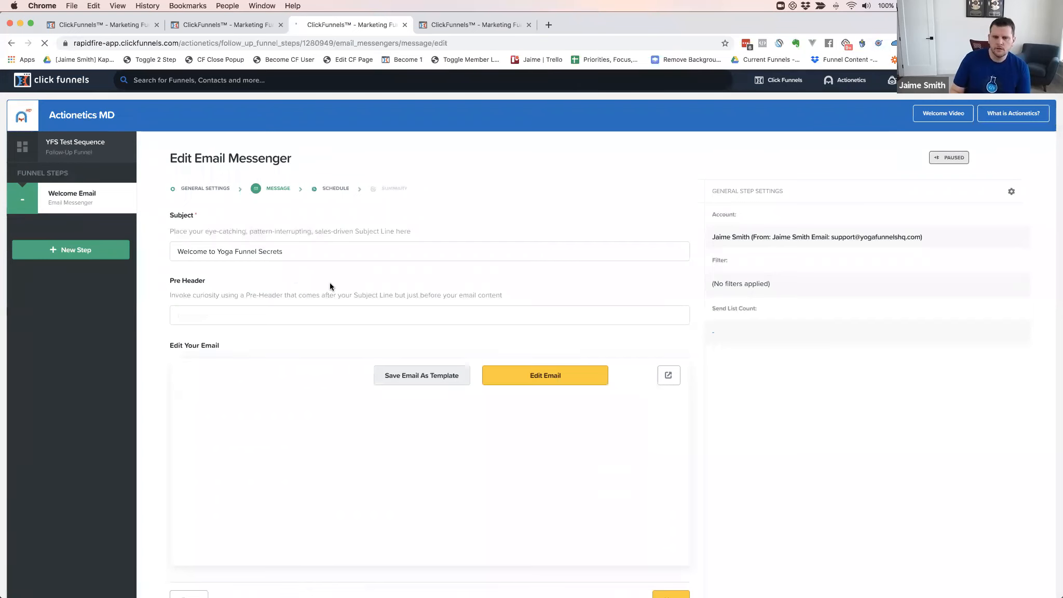
pyautogui.scroll(-3, 329, 282)
pyautogui.click(666, 514)
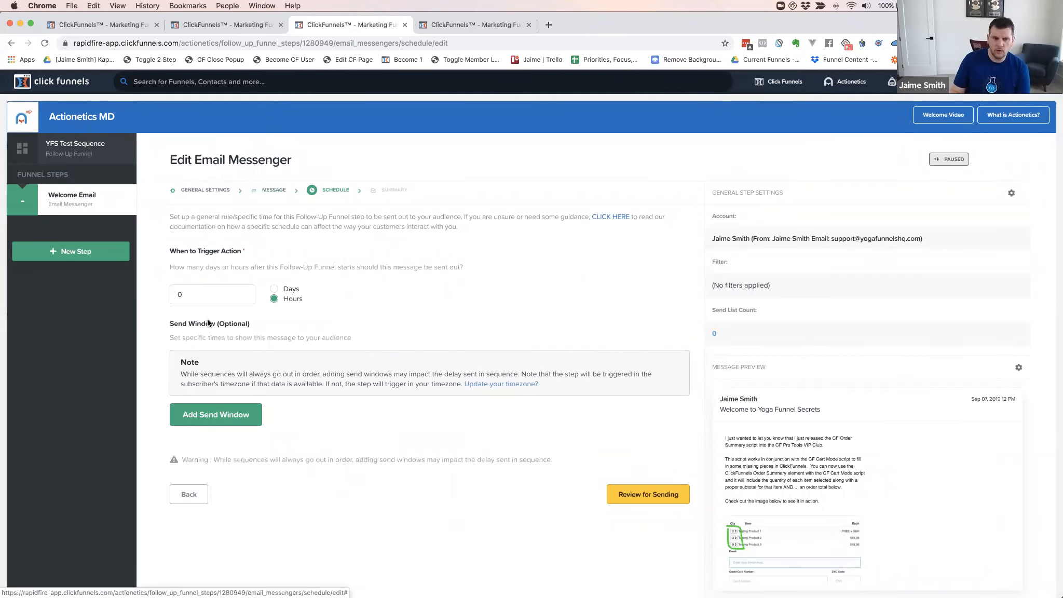
# Keep the trigger at 0 hours and proceed to review the step
pyautogui.scroll(-1, 187, 295)
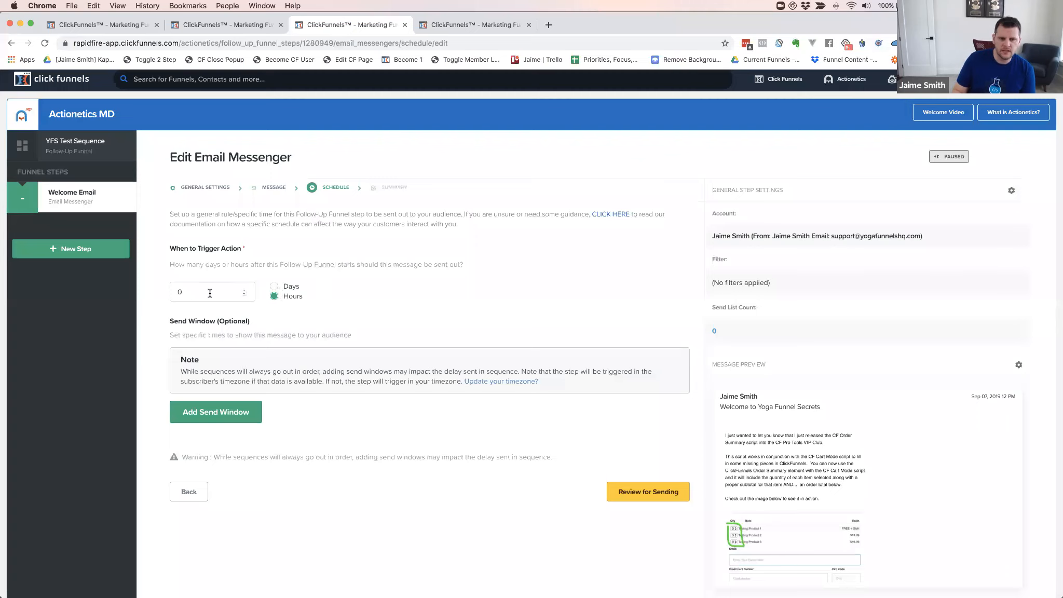
pyautogui.click(643, 494)
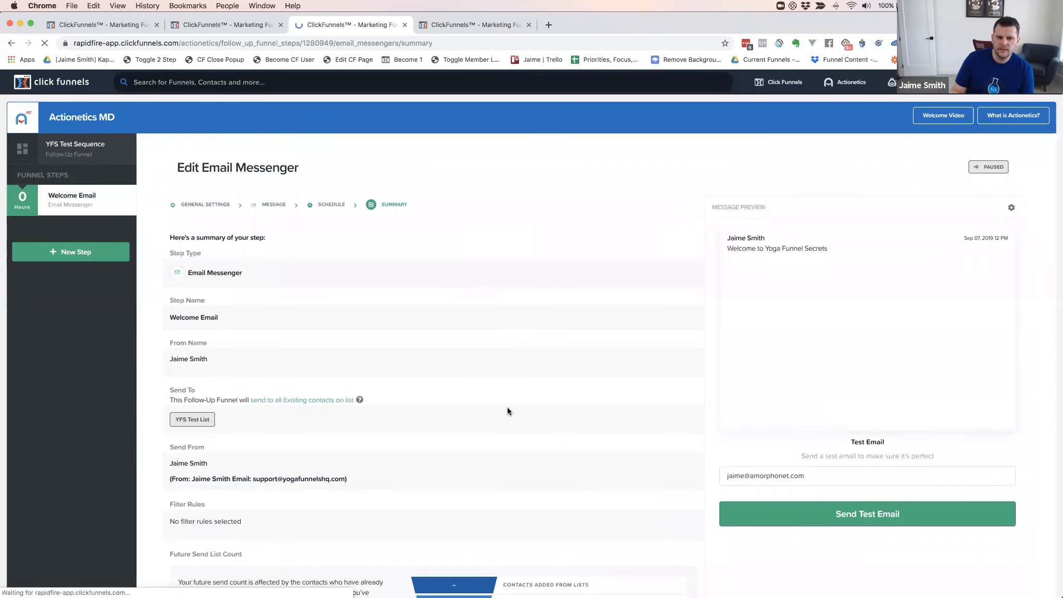
# Save the Welcome Email step as a draft from its summary page
pyautogui.scroll(-5, 508, 407)
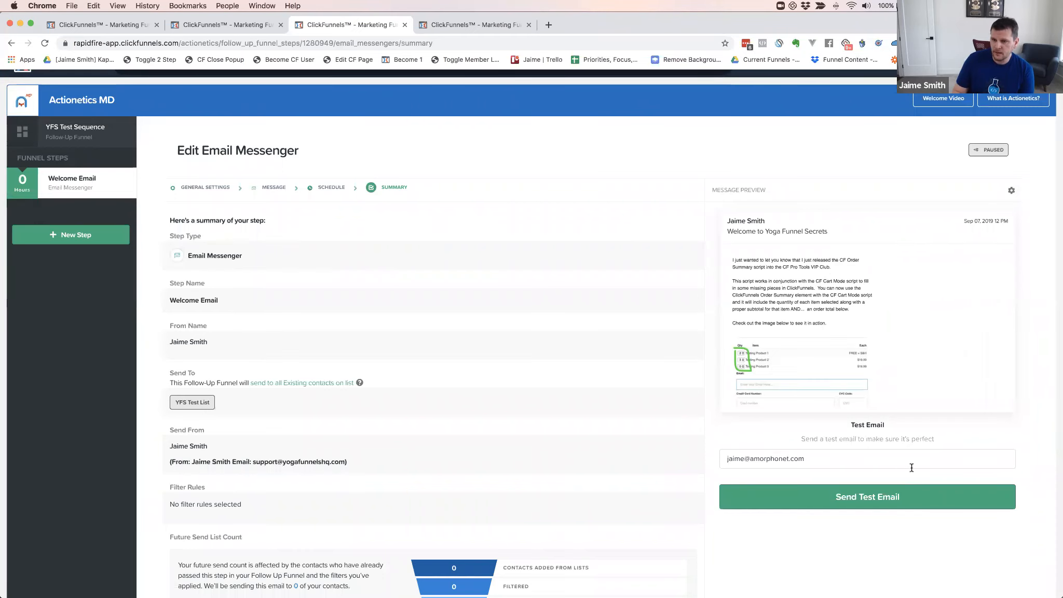
pyautogui.scroll(-5, 547, 366)
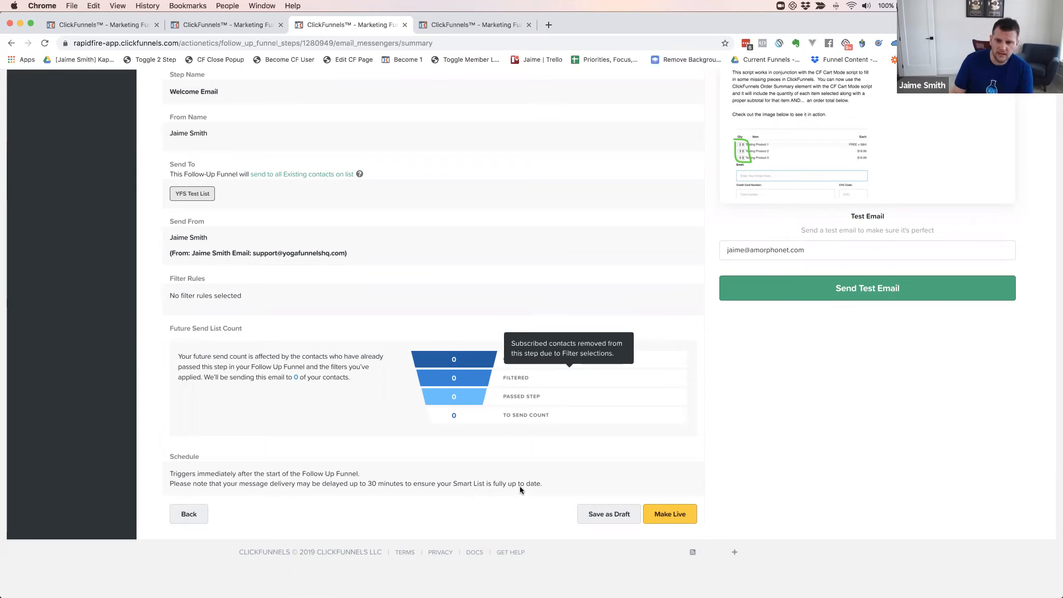
pyautogui.click(590, 515)
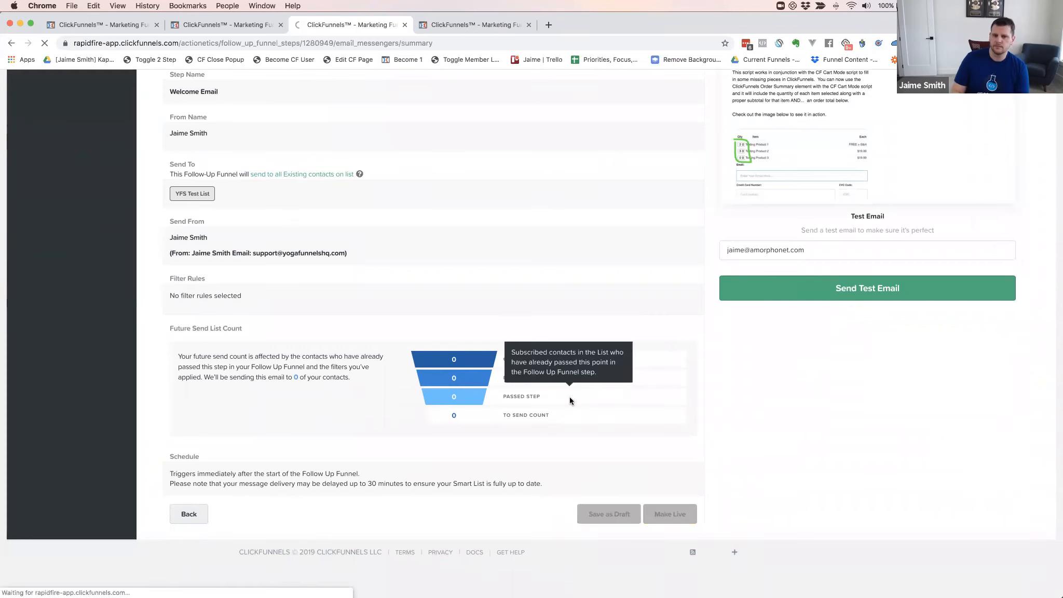
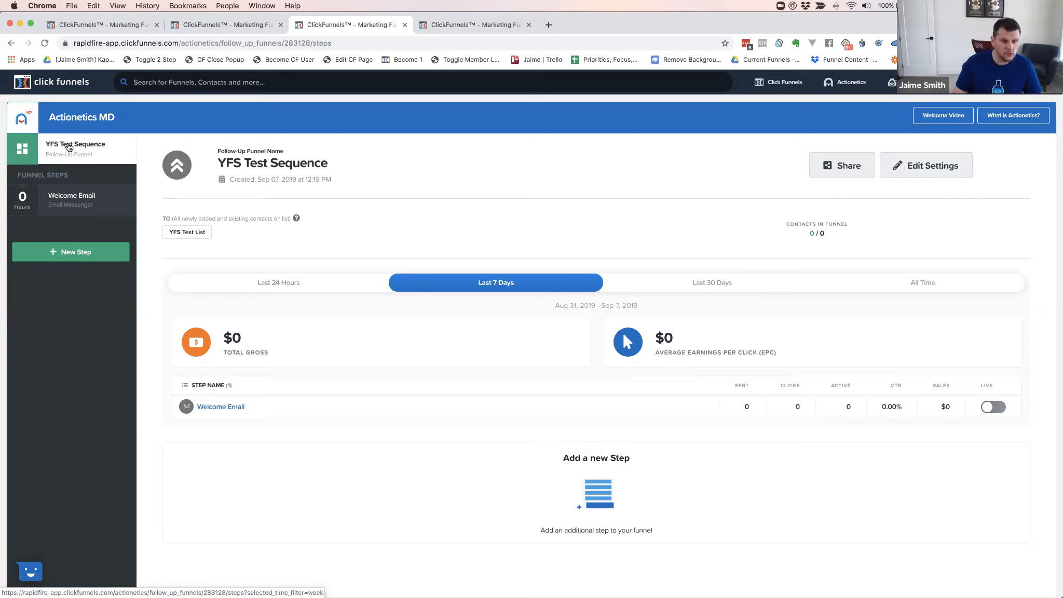
# Remove YFS Test List from the YFS Test Sequence settings and update the funnel
pyautogui.click(71, 148)
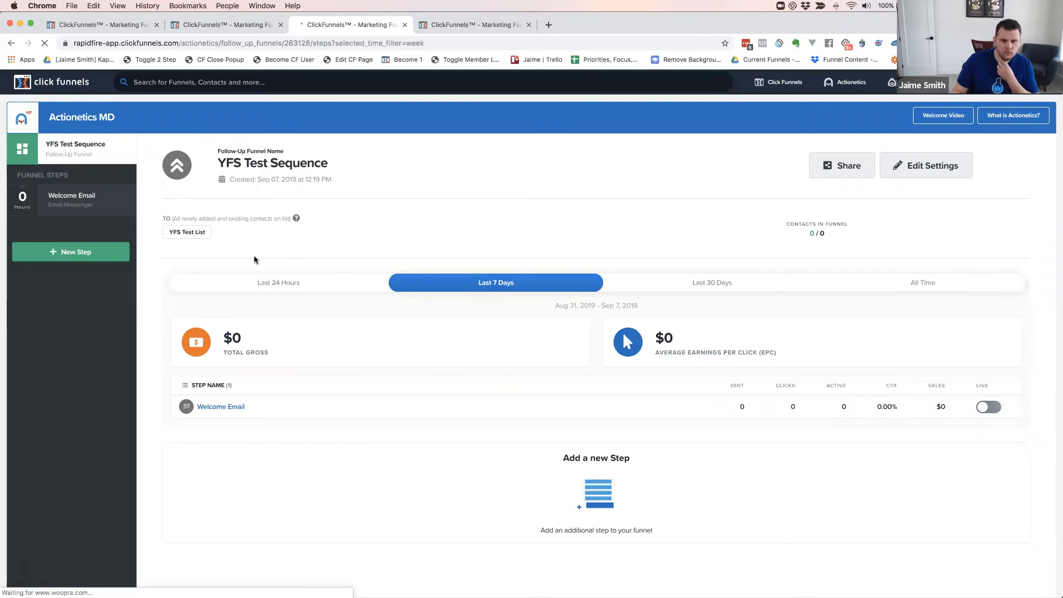
pyautogui.click(931, 165)
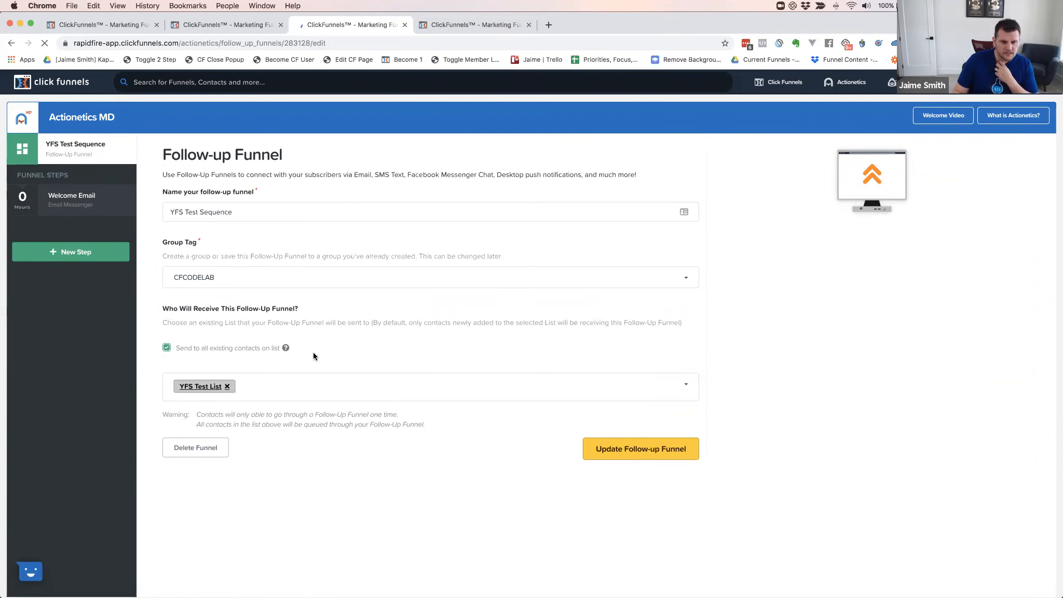
pyautogui.click(629, 451)
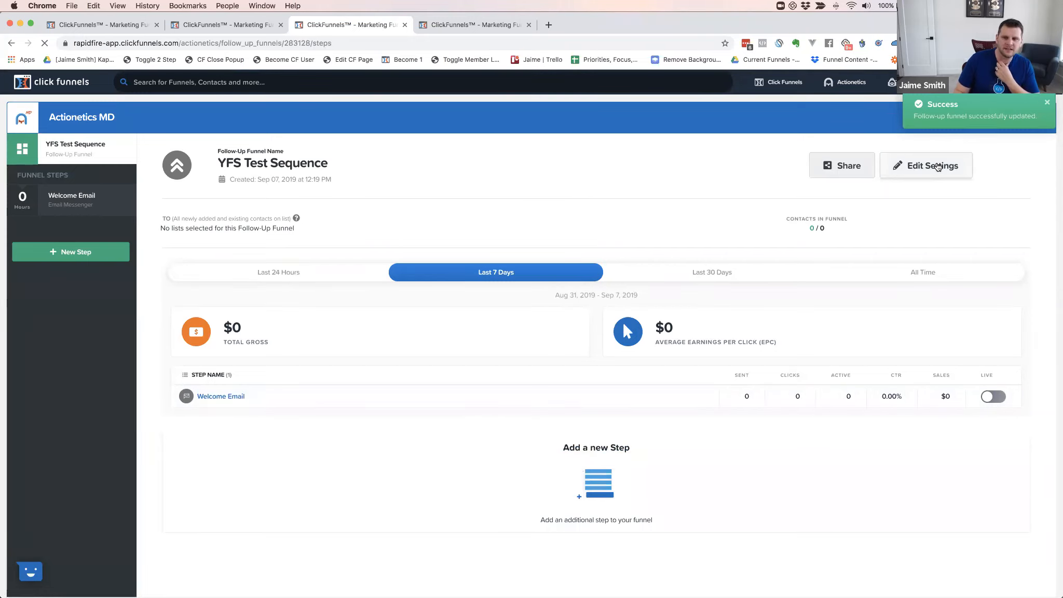
pyautogui.click(909, 166)
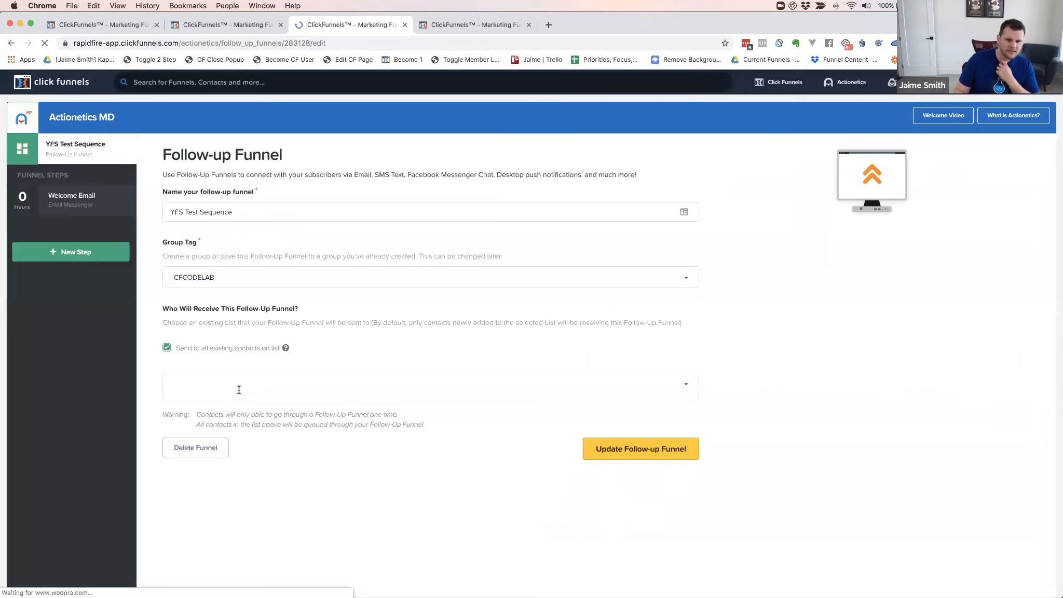
# Add YFS Test List back as the funnel's recipient list and save the settings
pyautogui.click(236, 387)
pyautogui.scroll(-10, 224, 520)
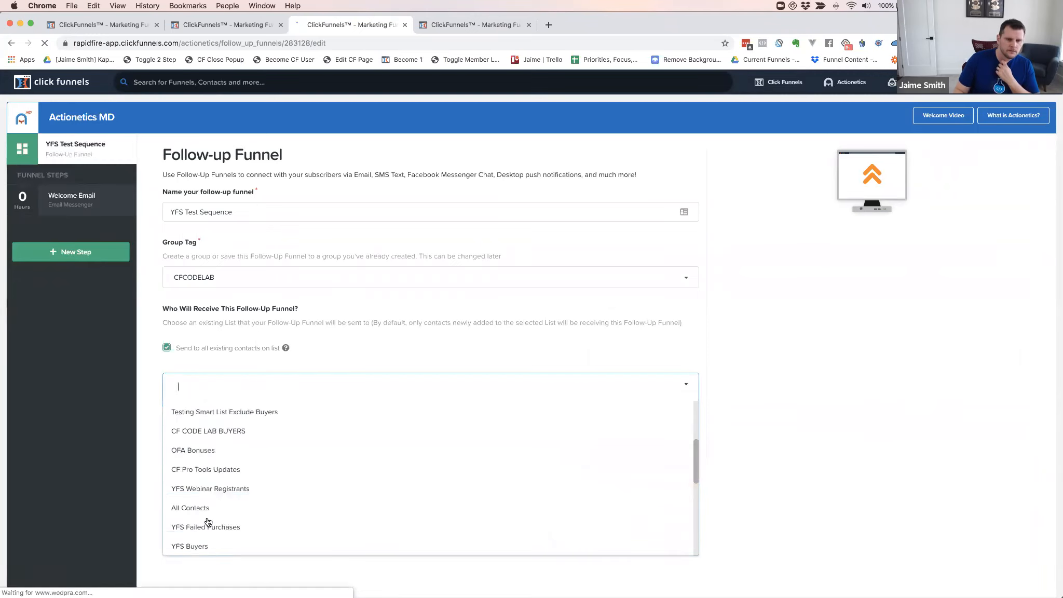
pyautogui.click(193, 545)
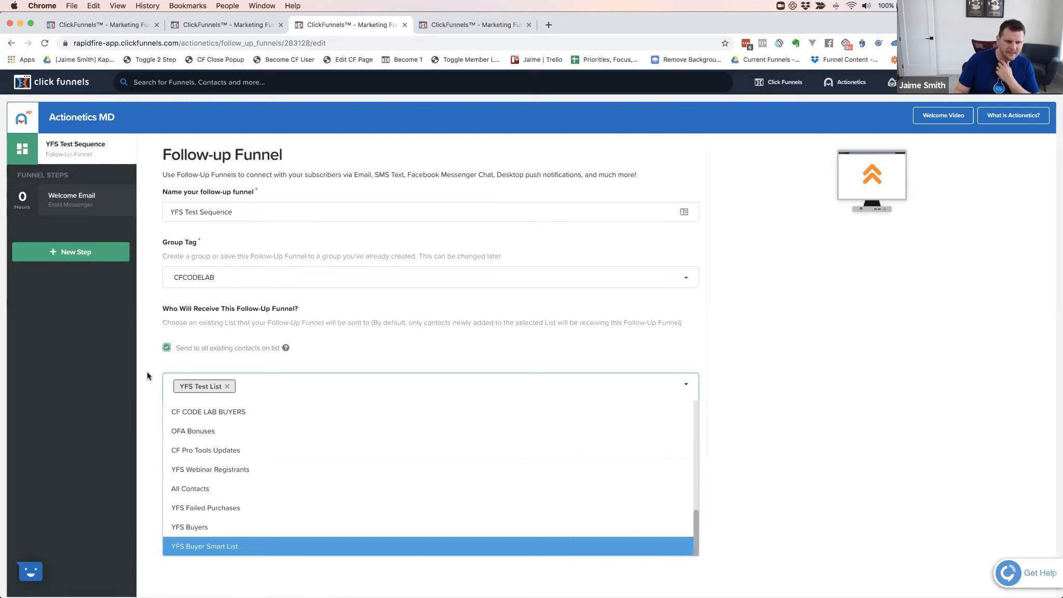
pyautogui.click(150, 370)
pyautogui.click(641, 448)
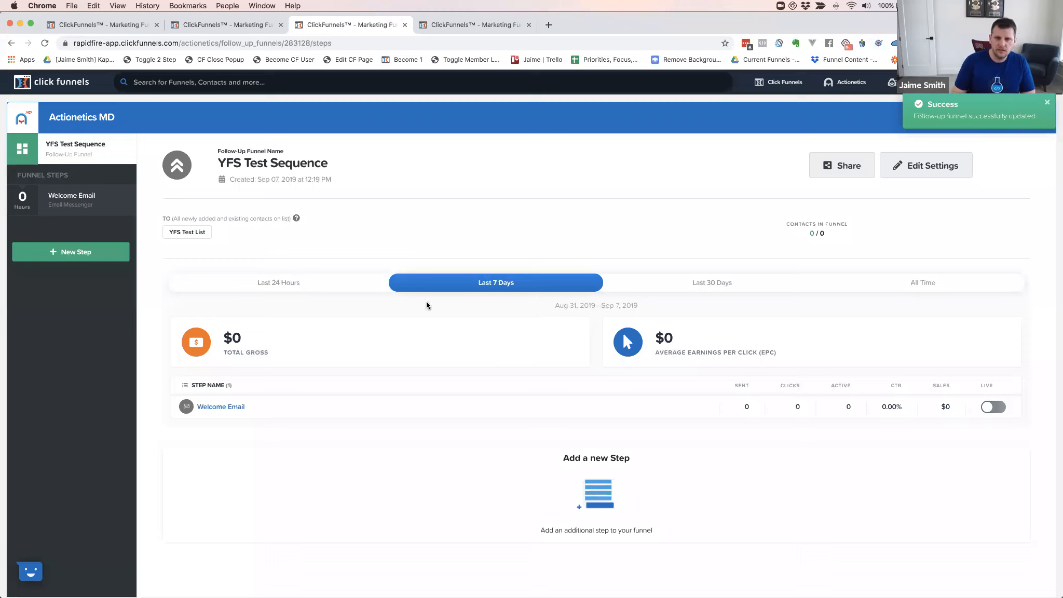
# Go to the Follow-Up Funnels overview and start a new follow-up funnel
pyautogui.moveTo(846, 82)
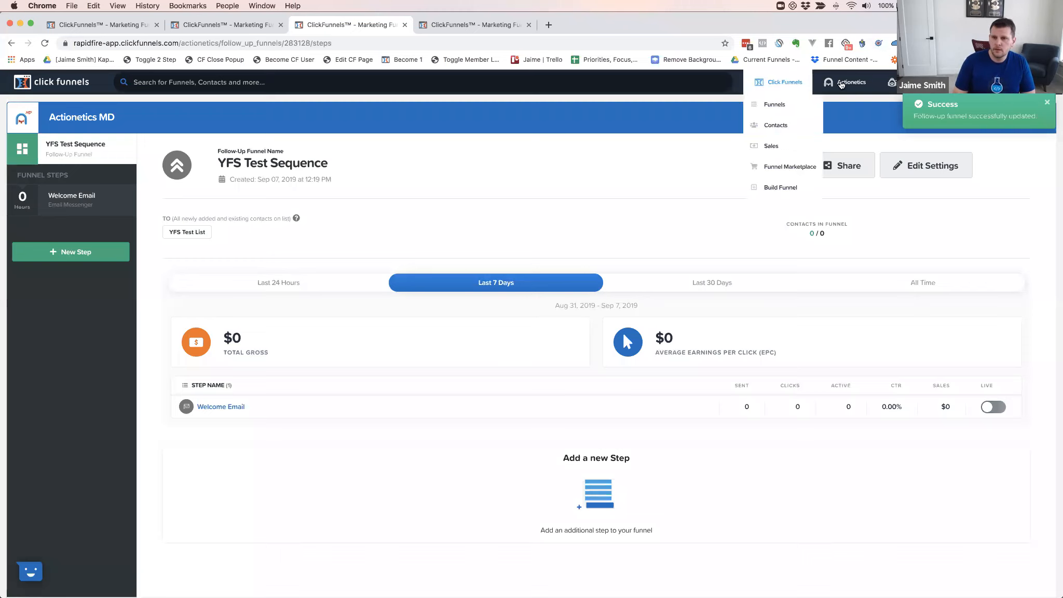
pyautogui.click(853, 166)
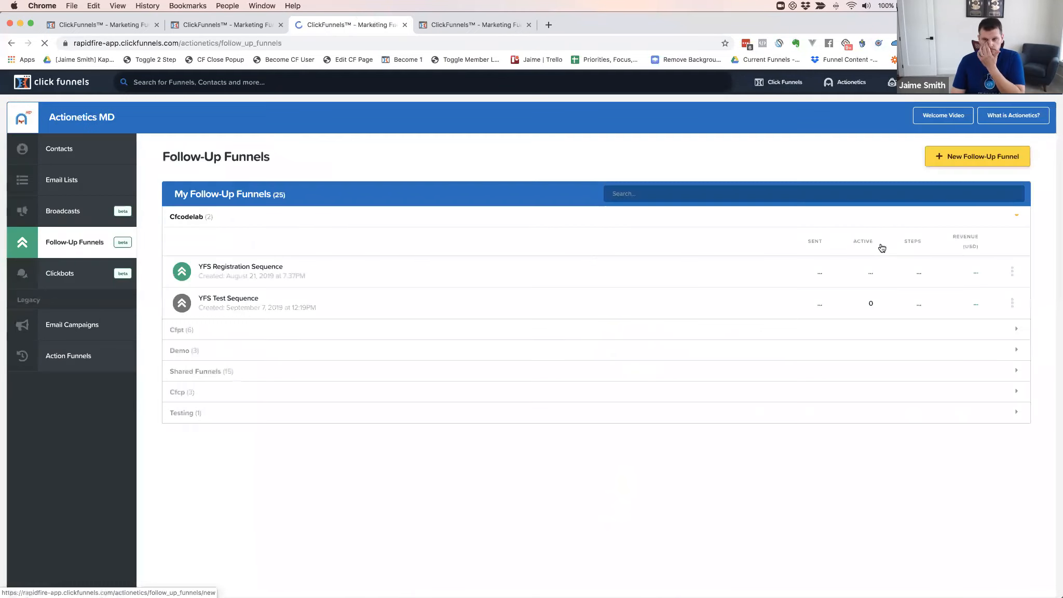
pyautogui.click(982, 158)
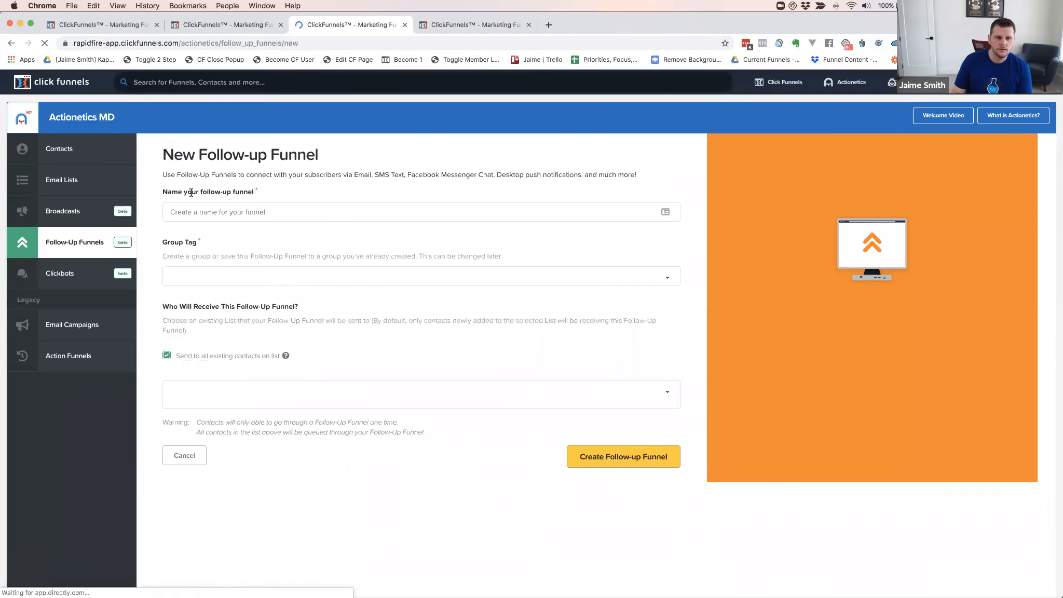
# Name the funnel 'Test With No List', tag it CFCODELAB, and create it without a list
pyautogui.click(207, 211)
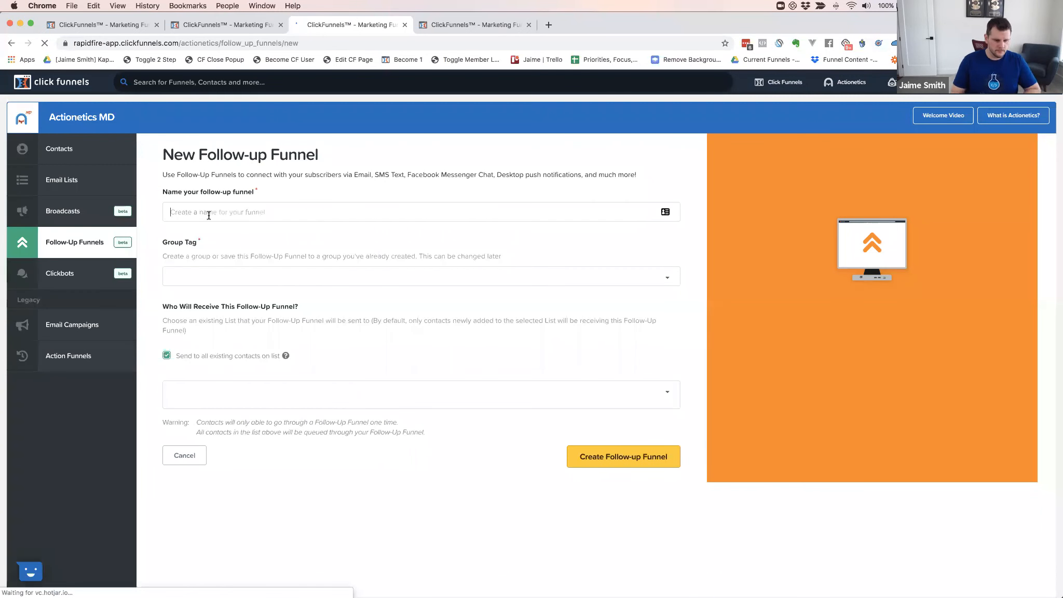
pyautogui.write('Test With No List')
pyautogui.click(189, 279)
pyautogui.scroll(-2, 194, 375)
pyautogui.click(165, 335)
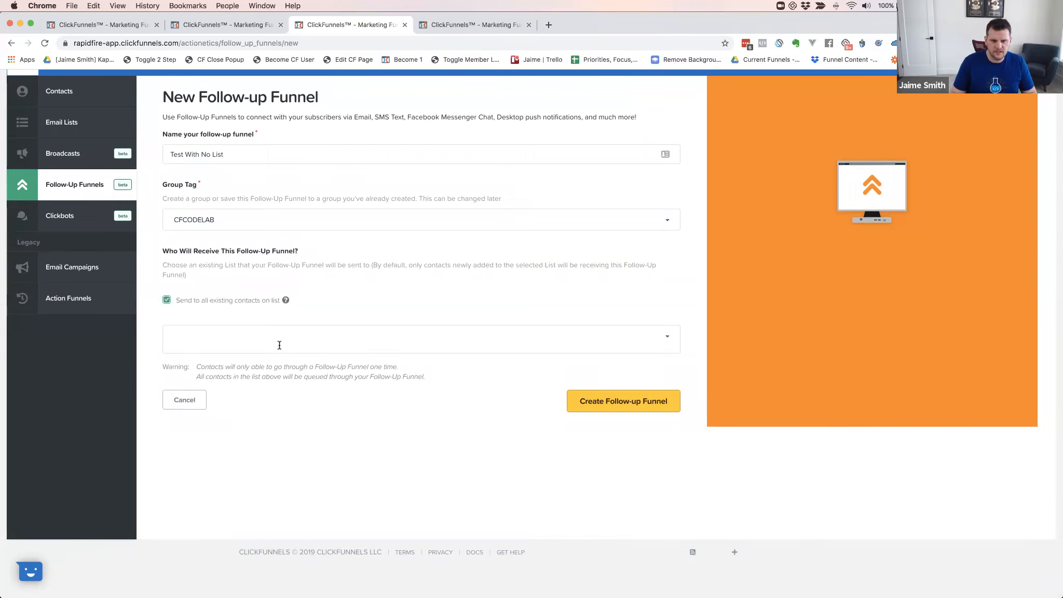
pyautogui.click(635, 406)
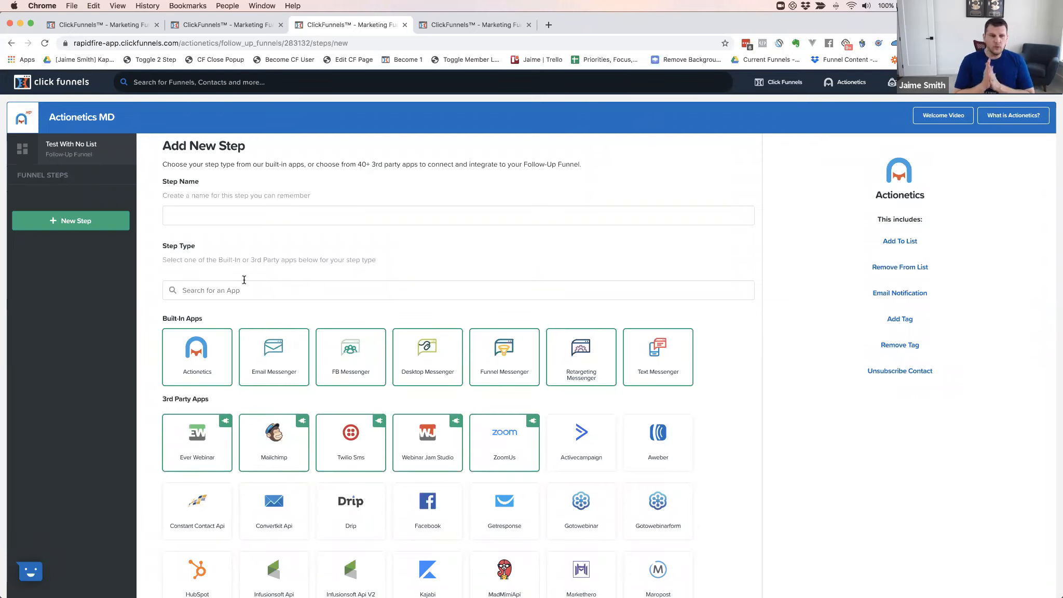
# Return to the Follow-Up Funnels overview
pyautogui.moveTo(850, 90)
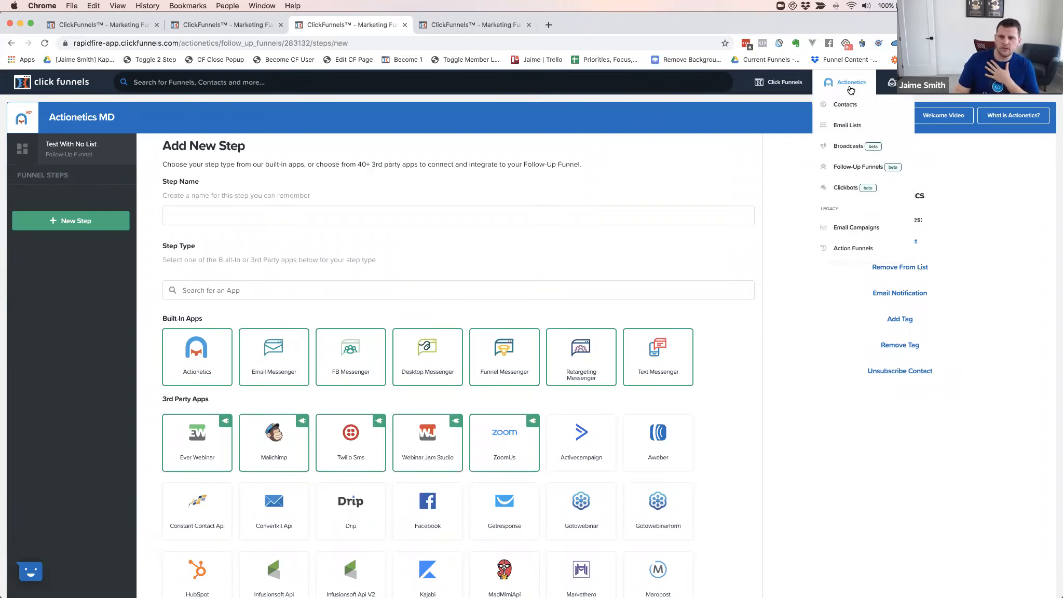
pyautogui.click(848, 166)
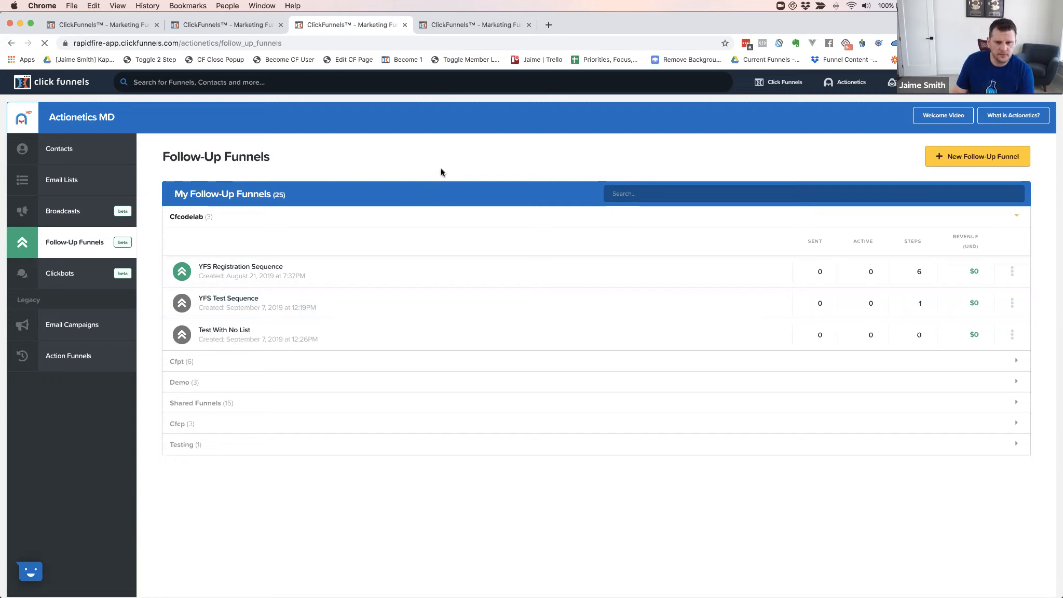
# Open the sent Broadcasts page in Actionetics
pyautogui.moveTo(852, 87)
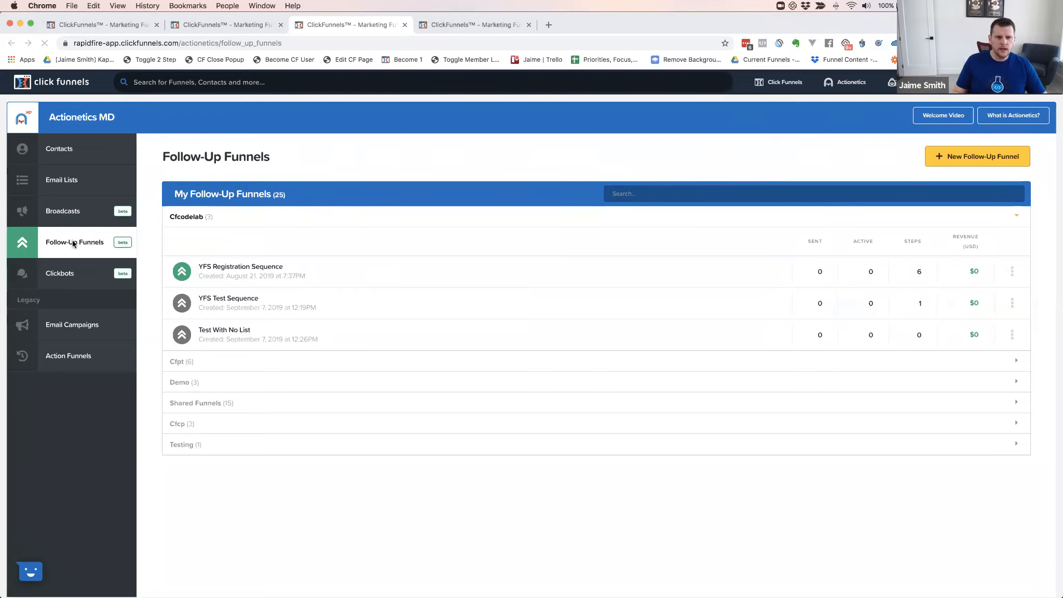
pyautogui.click(63, 210)
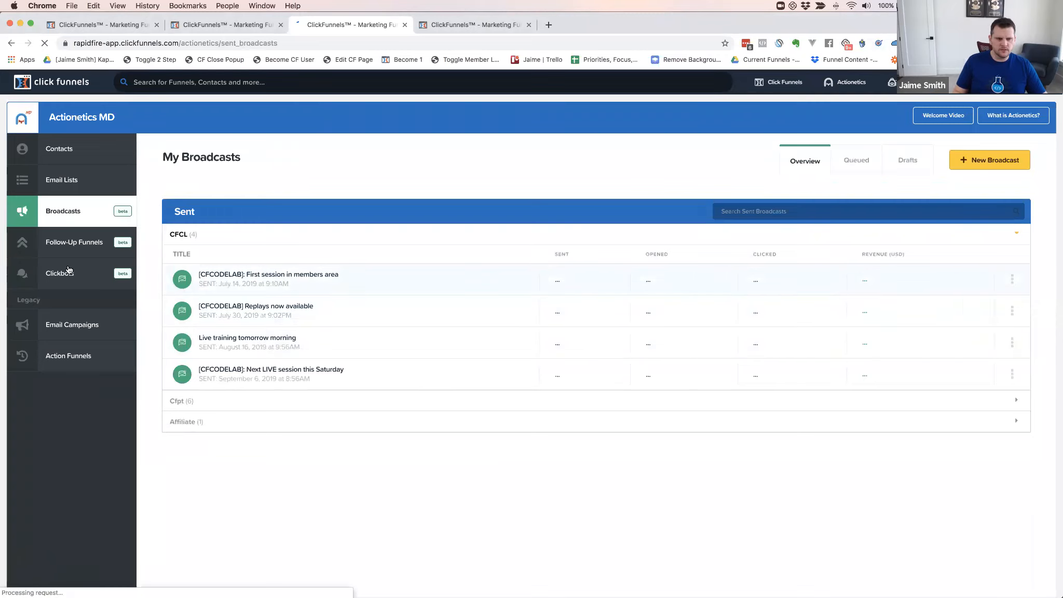
# Check the Test With No List funnel, then open the YFS Test Sequence funnel
pyautogui.click(67, 242)
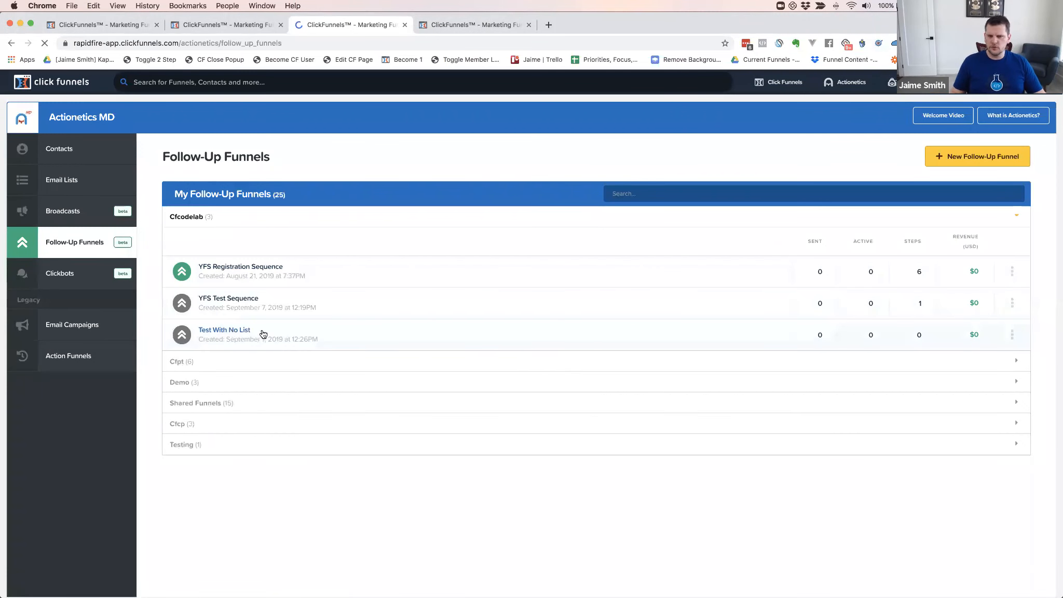
pyautogui.click(363, 322)
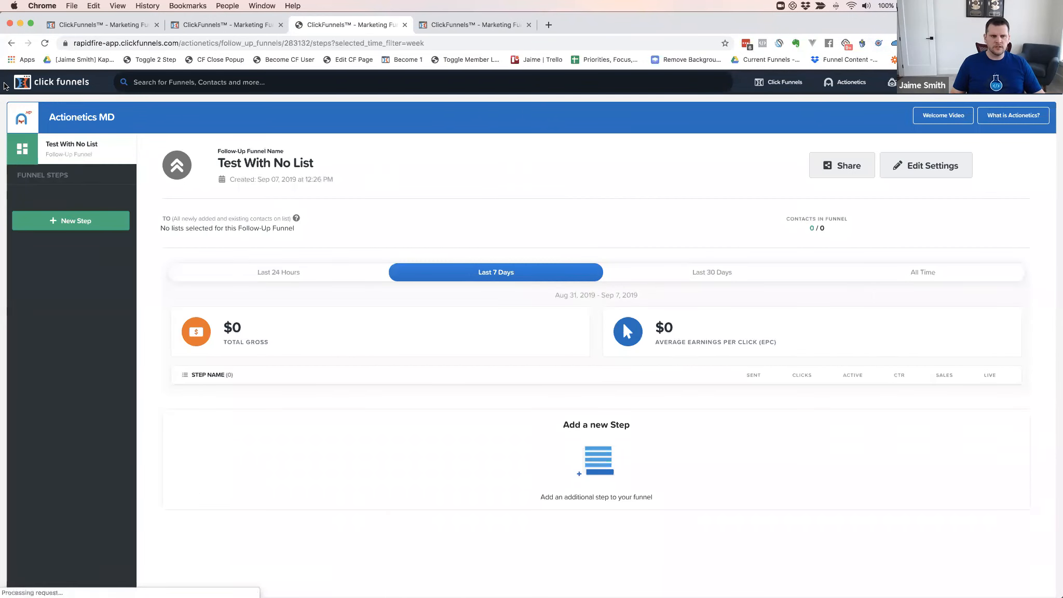
pyautogui.click(11, 43)
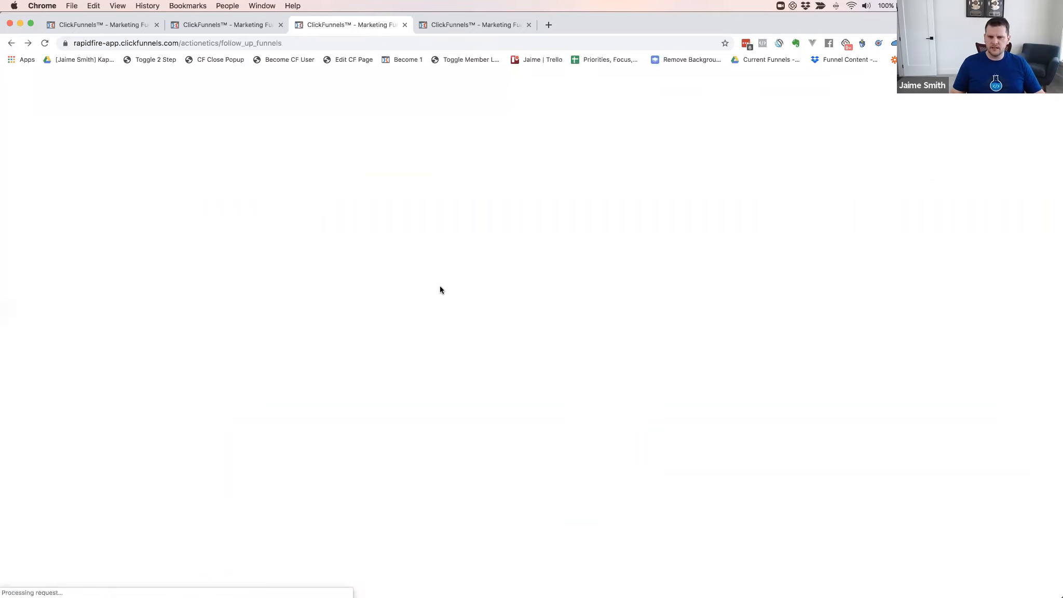
pyautogui.click(224, 300)
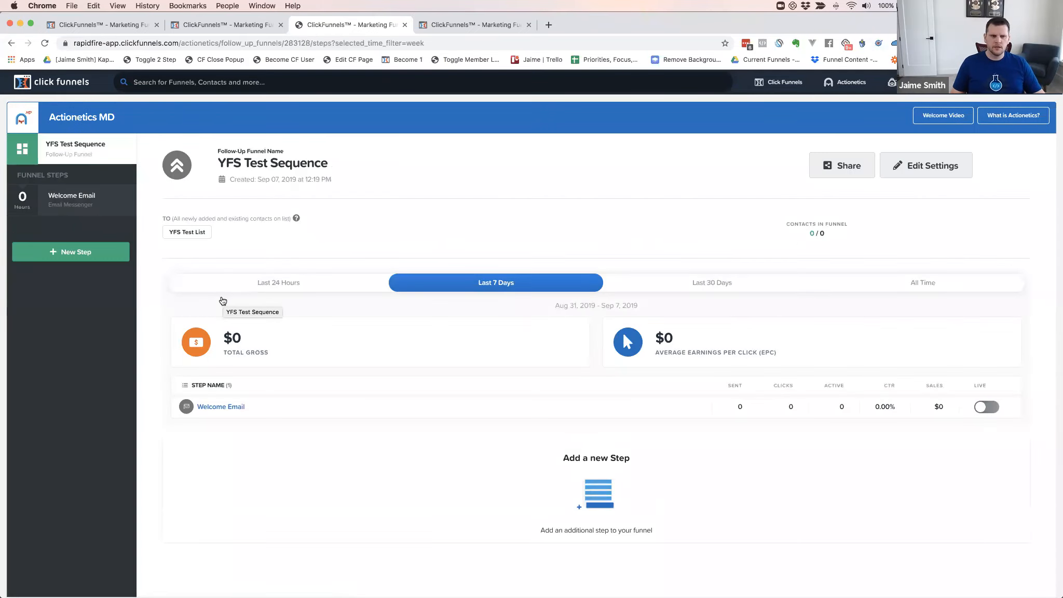
# Open the Welcome Email step's Edit Settings page
pyautogui.click(61, 196)
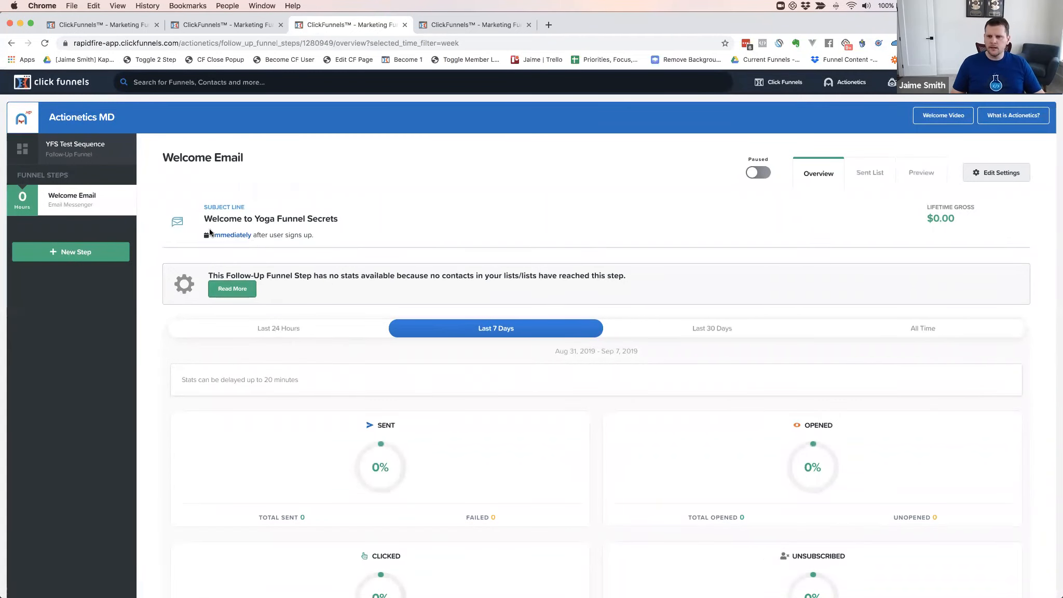
pyautogui.click(989, 173)
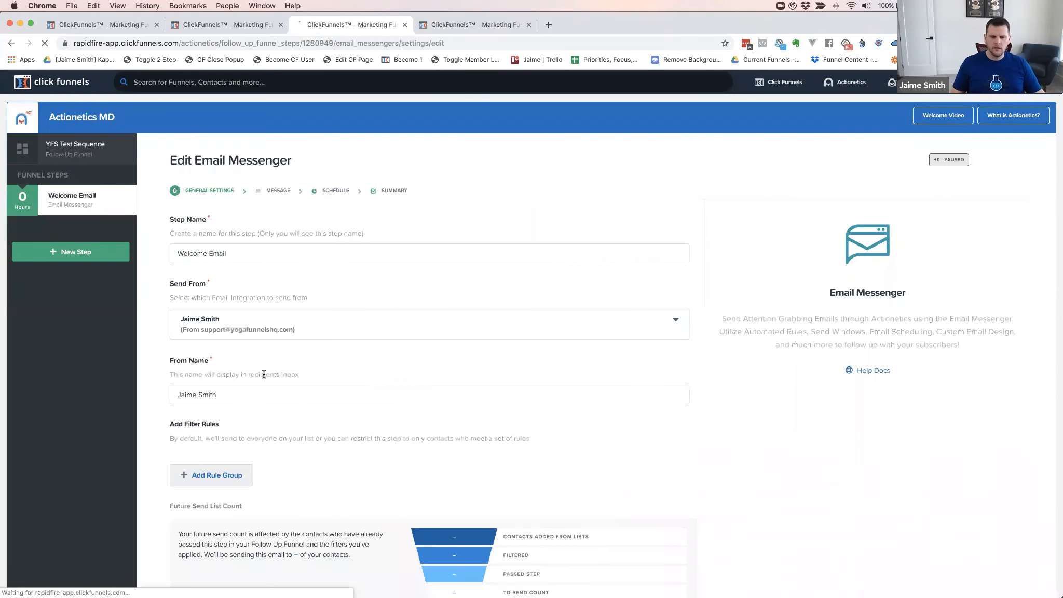
# Add a custom rule group with a Broadcasts rule to the Welcome Email filters
pyautogui.click(207, 475)
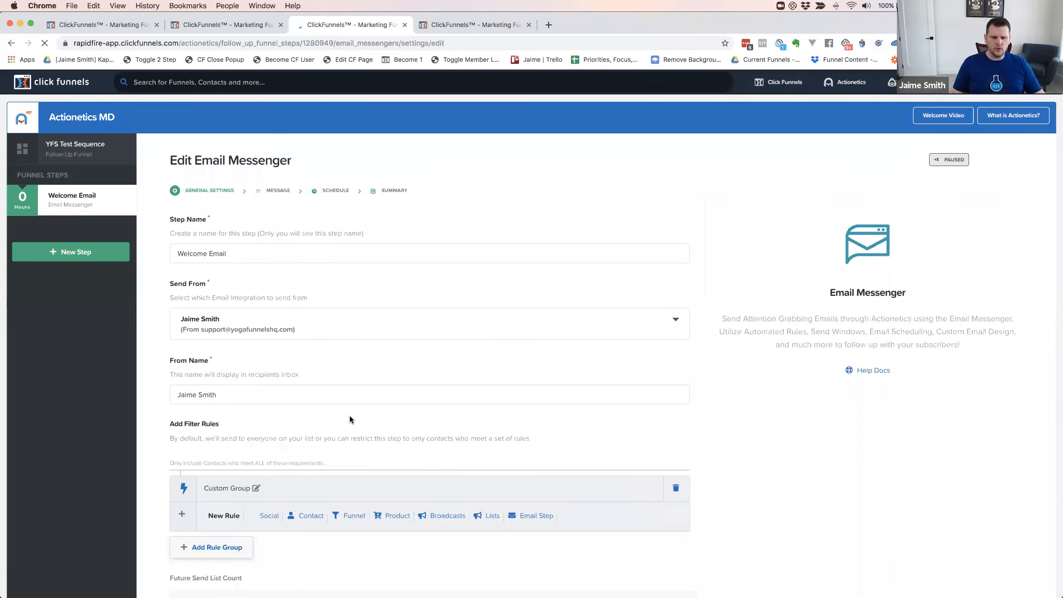
pyautogui.scroll(-3, 349, 415)
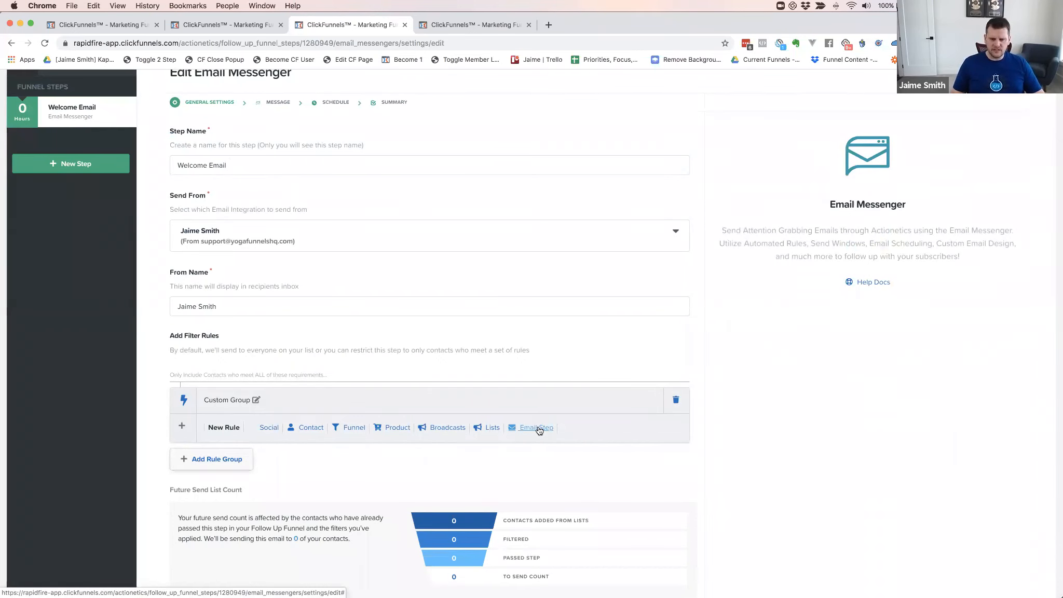
pyautogui.click(449, 427)
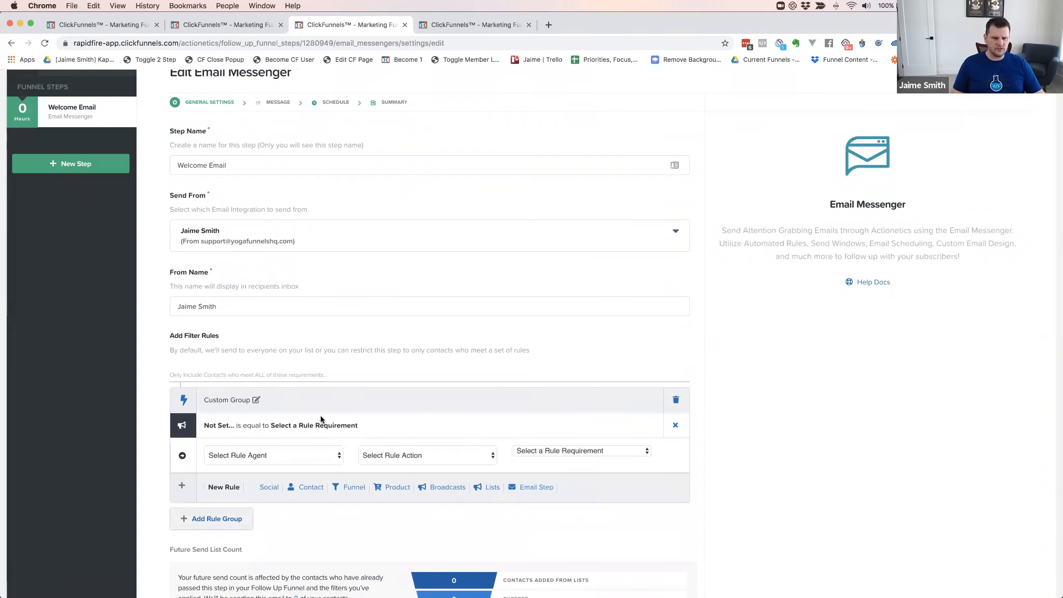
pyautogui.scroll(-5, 306, 368)
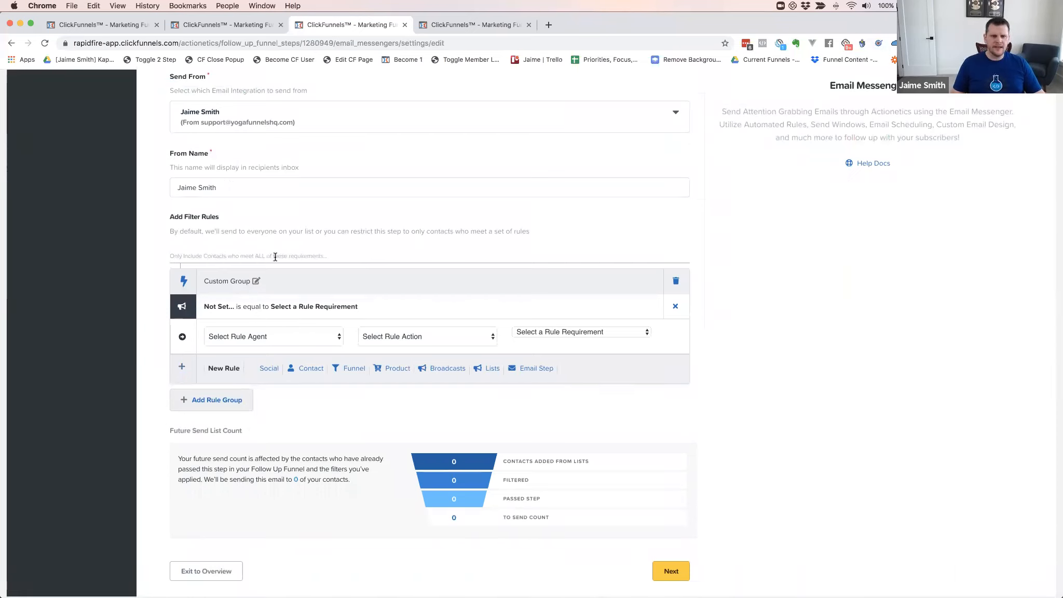
pyautogui.click(326, 339)
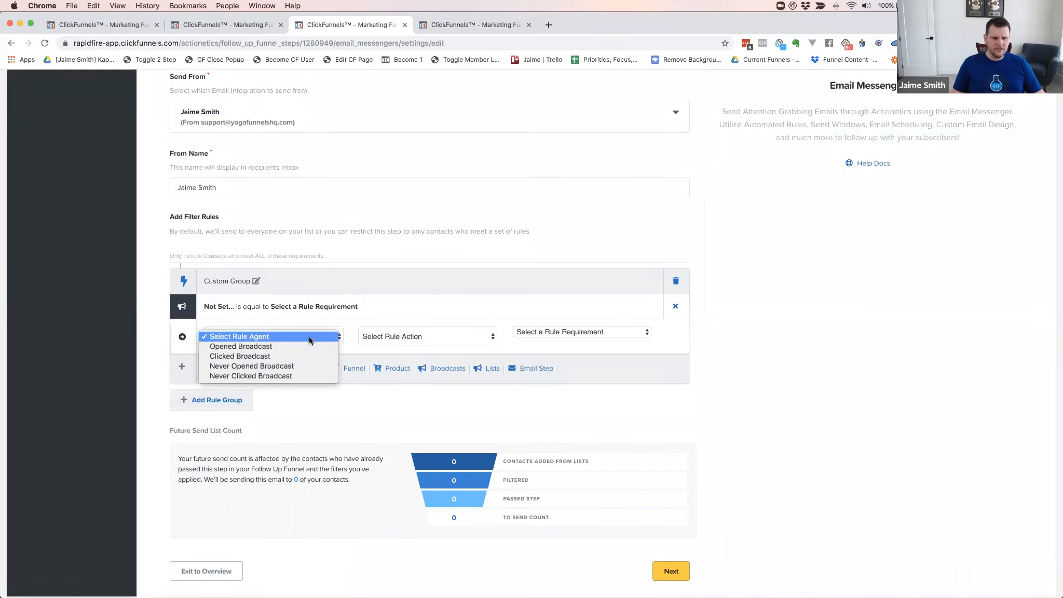
# Set the rule to Clicked Broadcast equal to 3 New Add-Ons, then add an Email Step rule
pyautogui.click(263, 357)
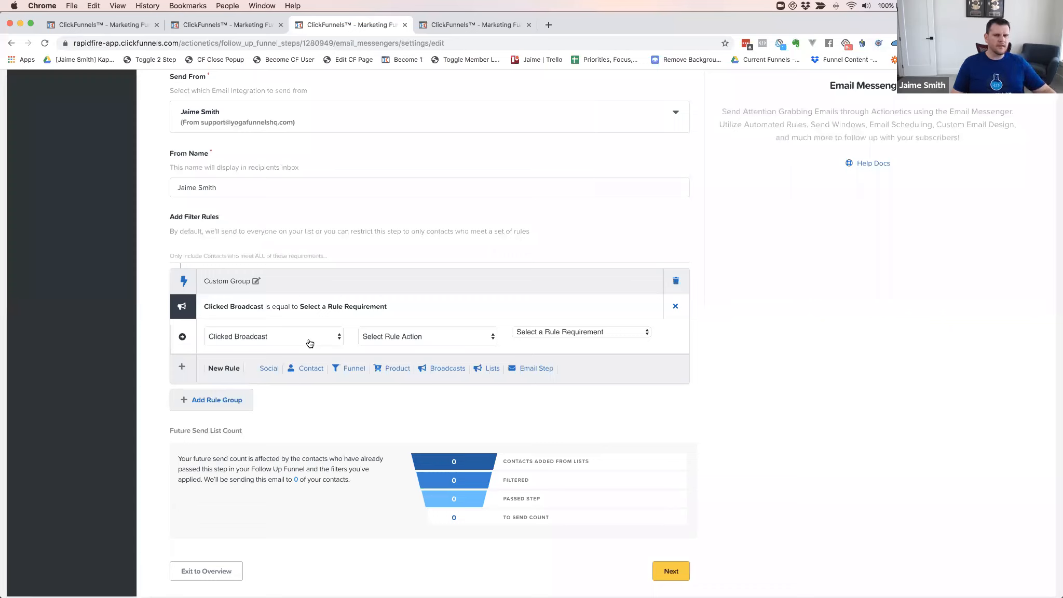
pyautogui.click(412, 337)
pyautogui.click(387, 347)
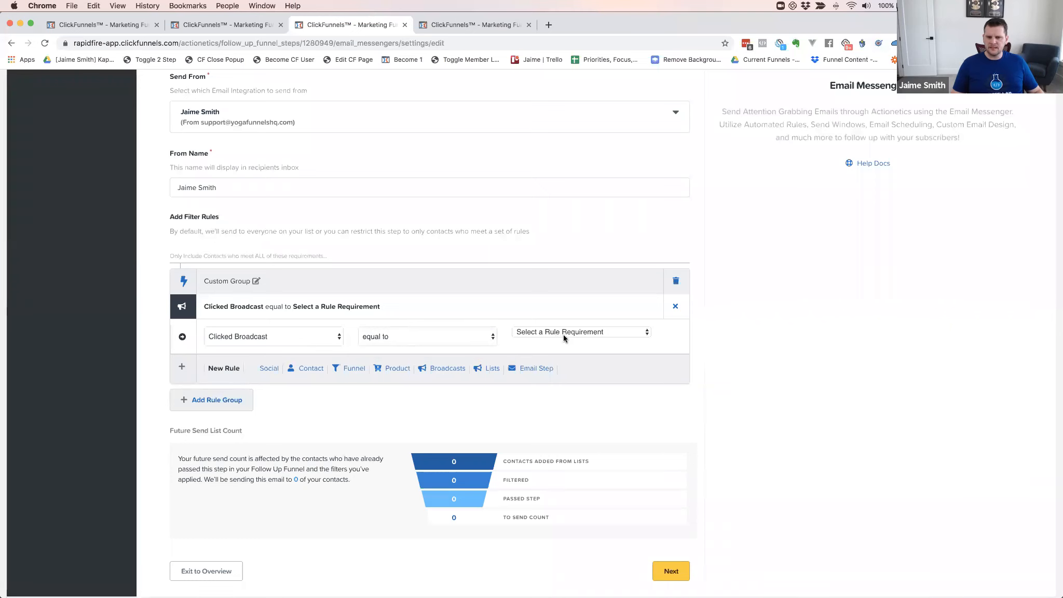
pyautogui.click(564, 336)
pyautogui.scroll(-10, 571, 415)
pyautogui.scroll(-15, 572, 414)
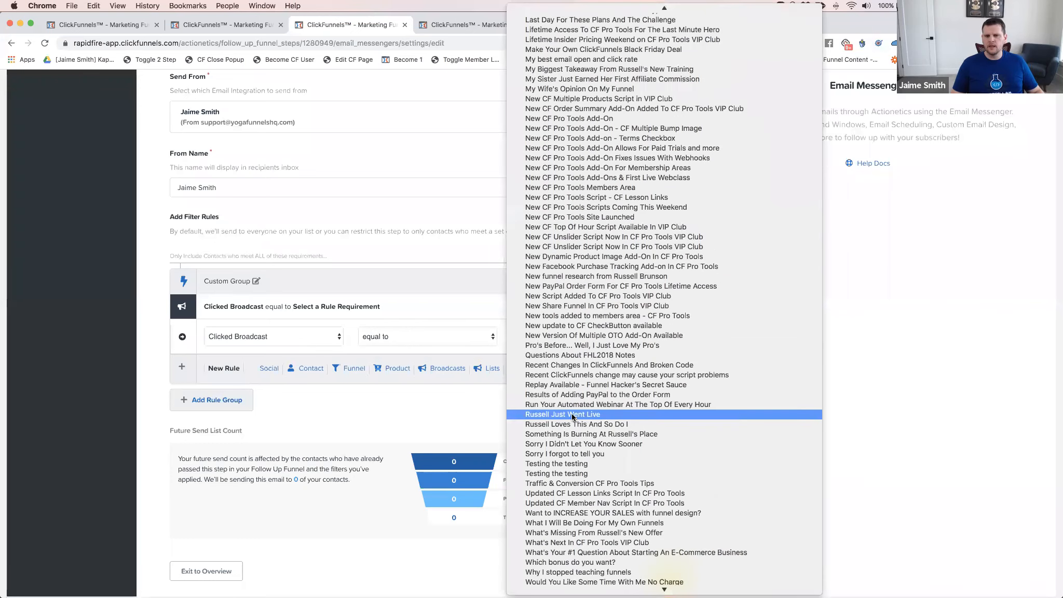
pyautogui.click(565, 478)
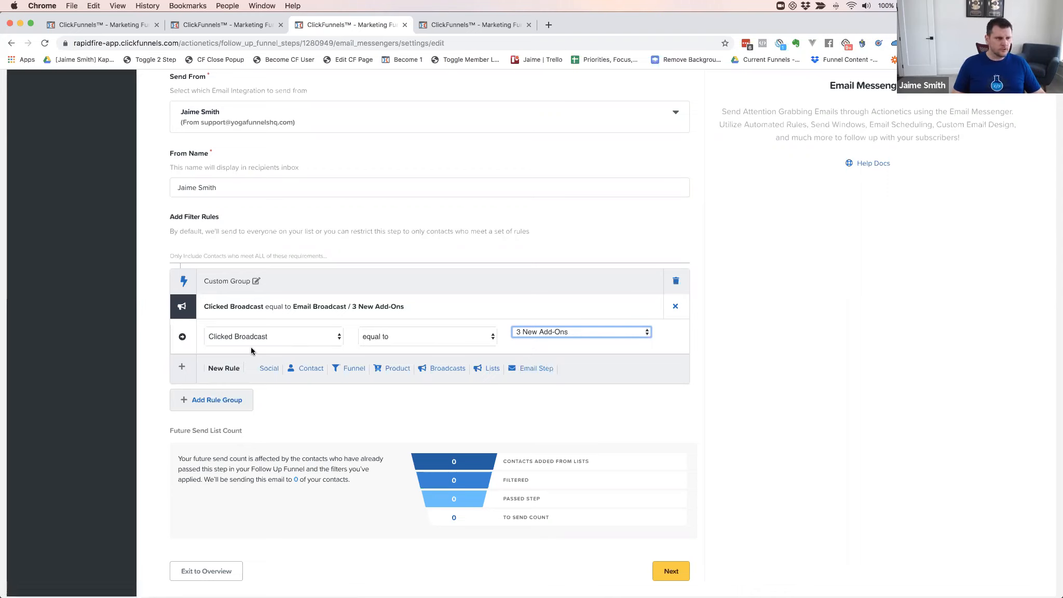
pyautogui.click(527, 369)
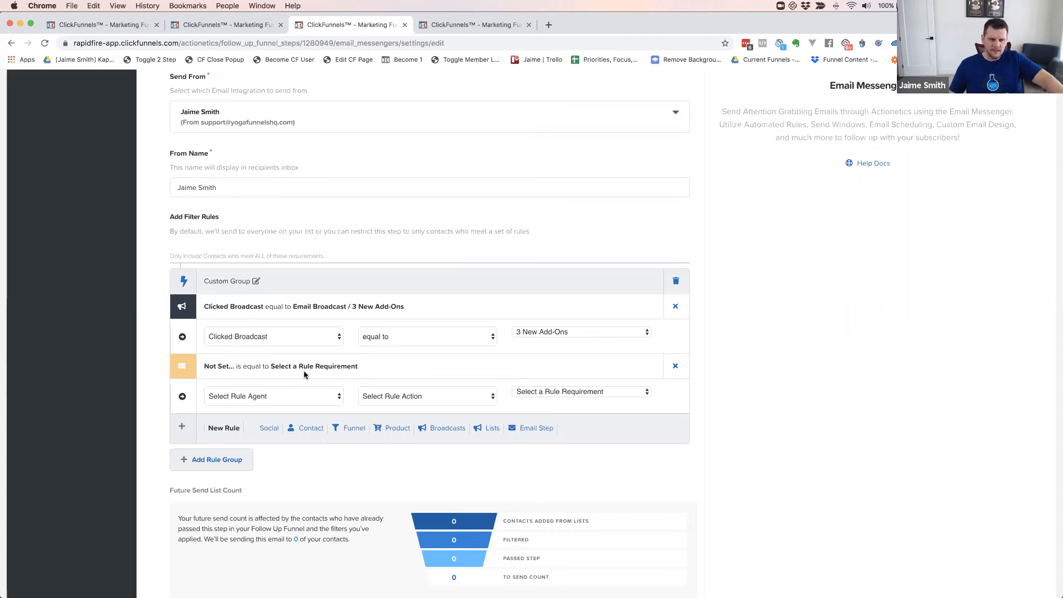
pyautogui.click(271, 401)
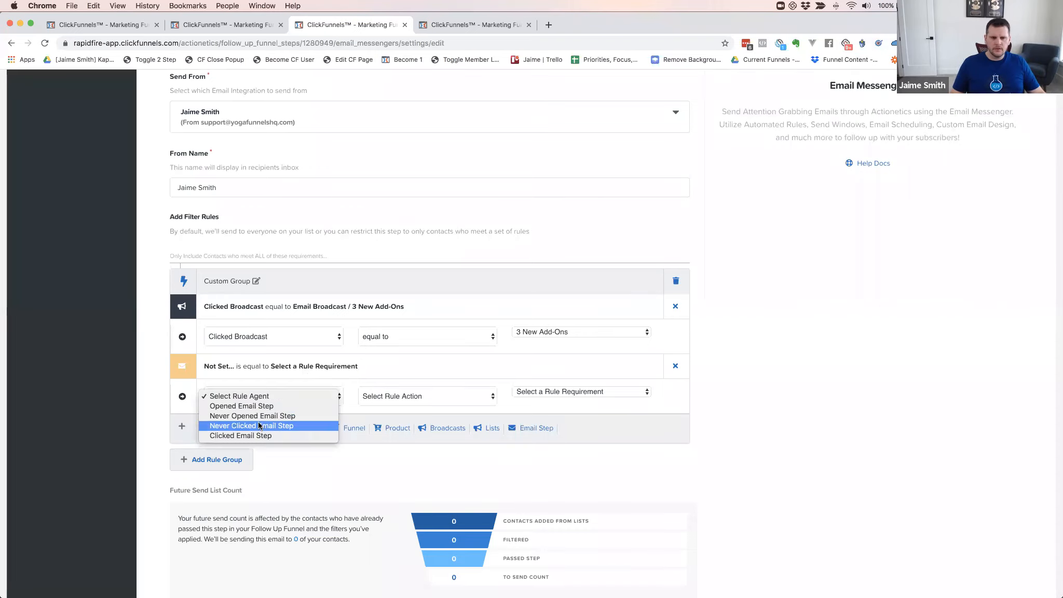
# Set the second rule to Never Clicked Email Step equal to YFS Registration Sequence Day 1 Email
pyautogui.click(263, 428)
pyautogui.click(428, 396)
pyautogui.click(456, 406)
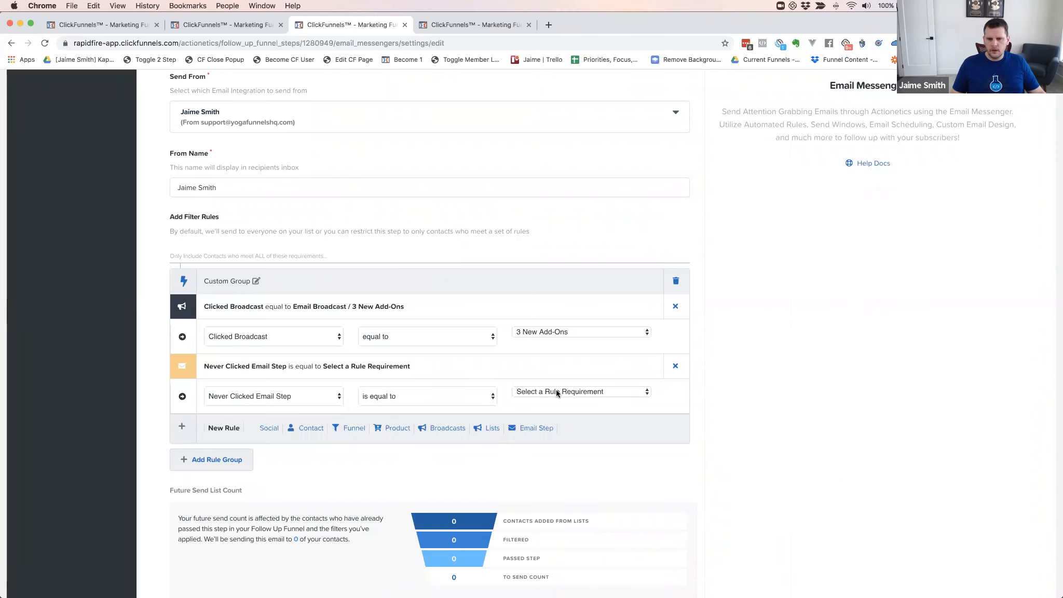
pyautogui.click(557, 392)
pyautogui.scroll(-15, 587, 516)
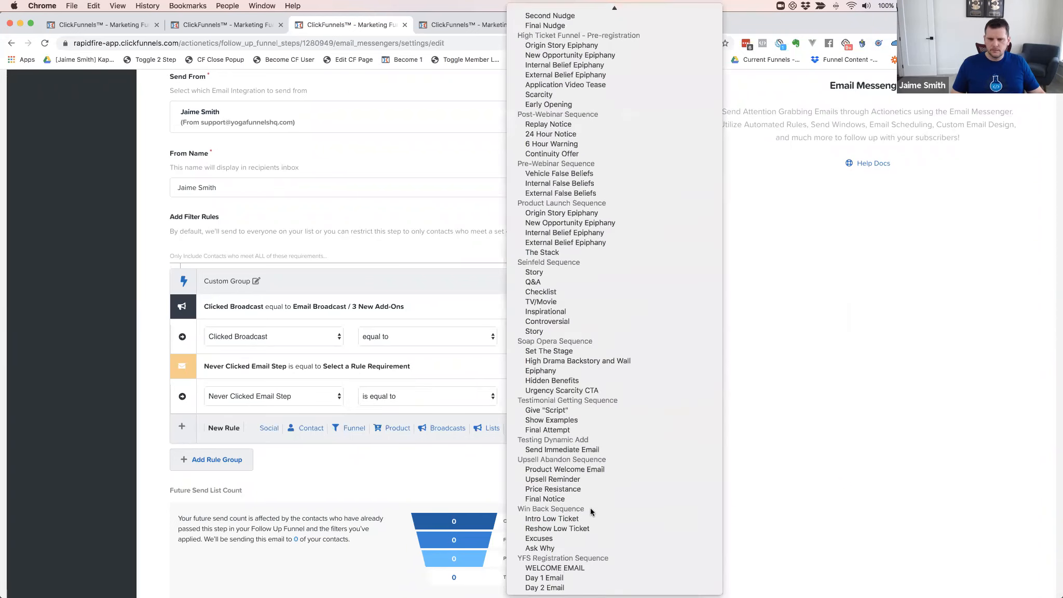
pyautogui.click(564, 578)
pyautogui.click(559, 392)
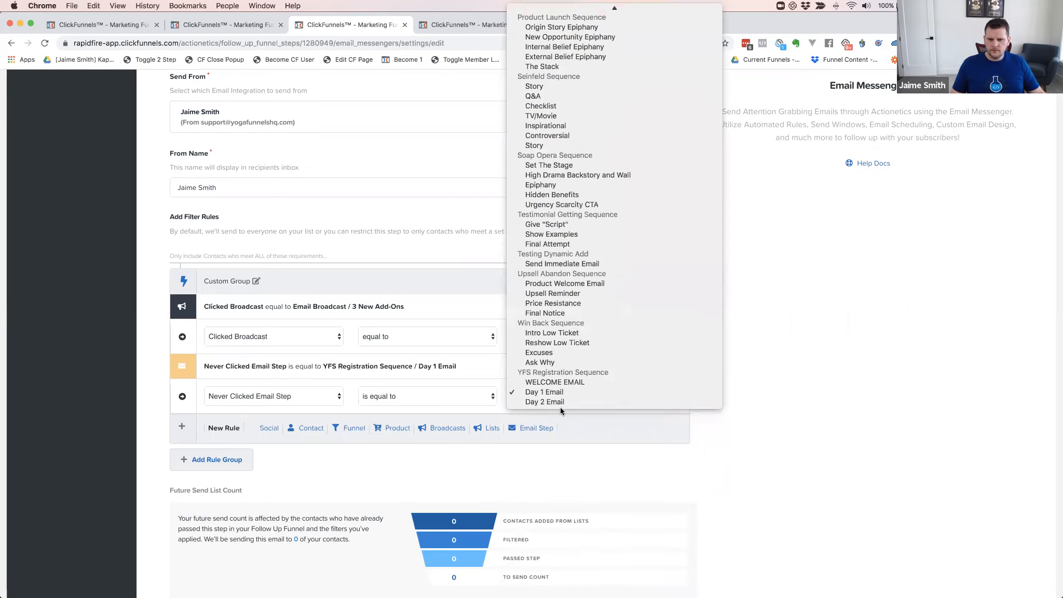
pyautogui.click(561, 403)
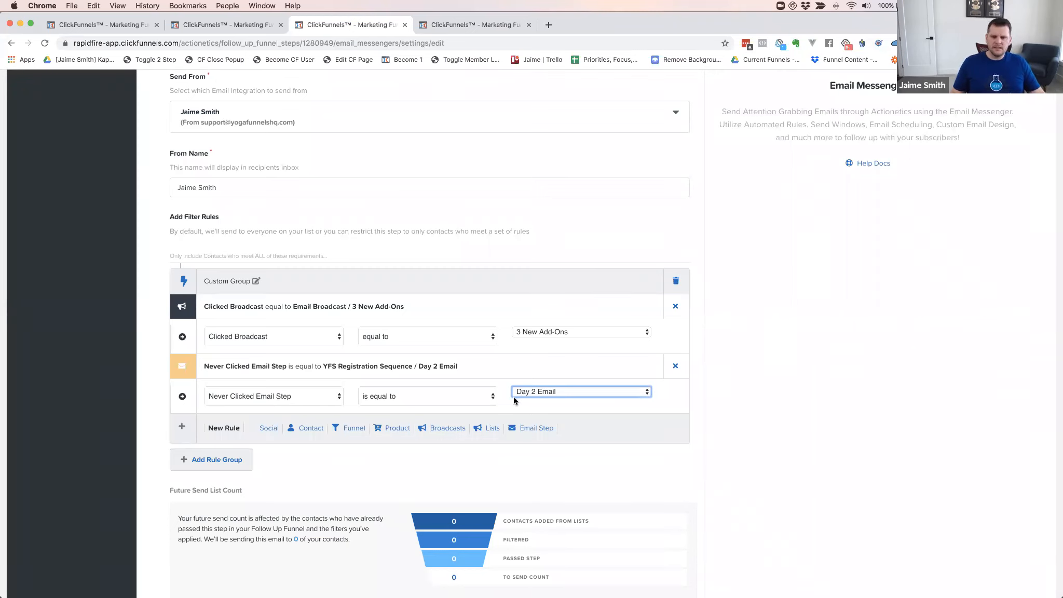
pyautogui.click(541, 394)
pyautogui.press('Up')
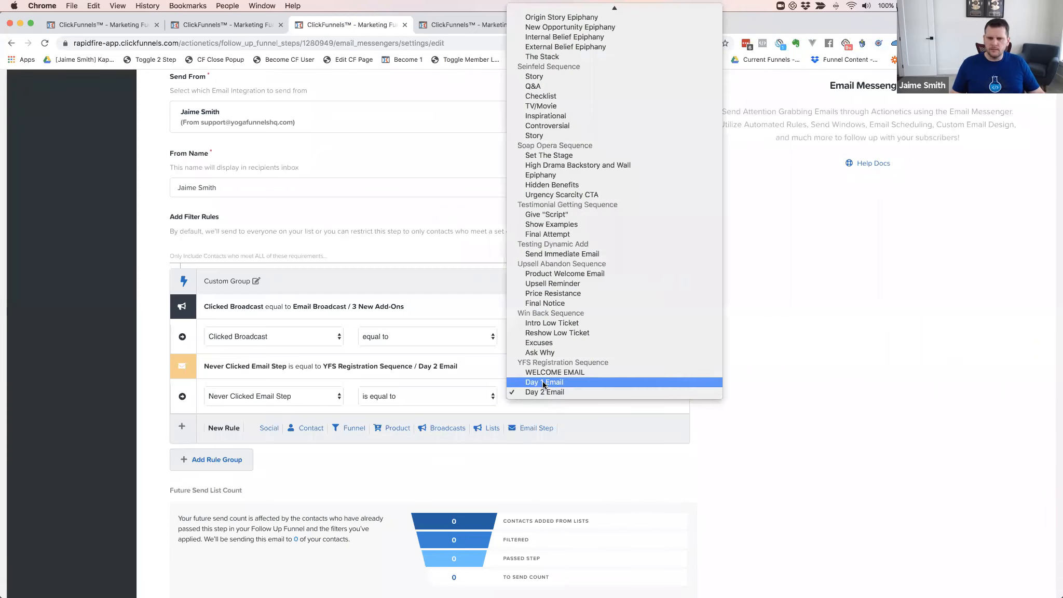
pyautogui.press('Return')
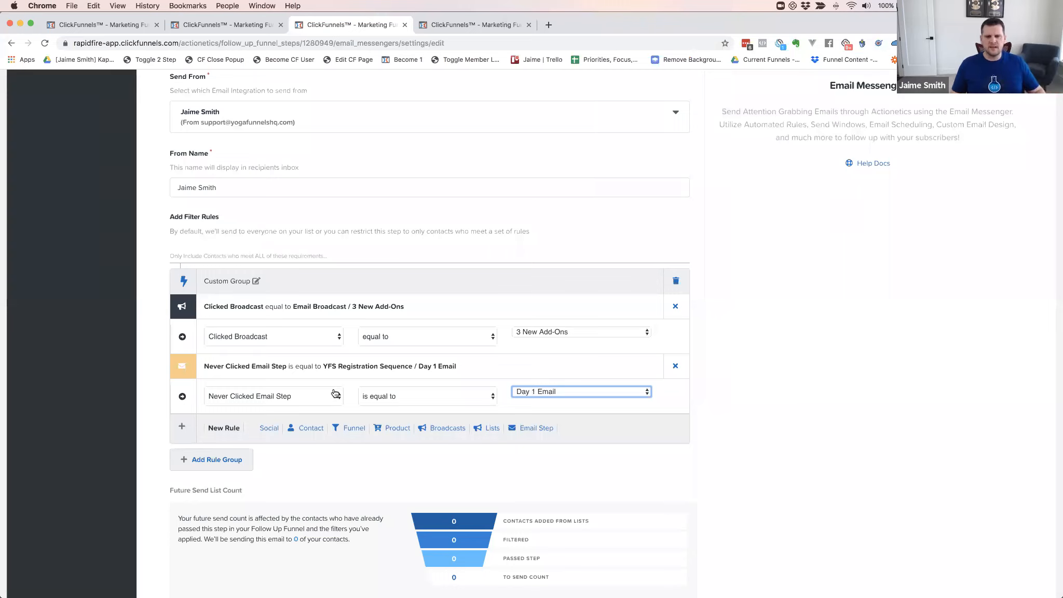